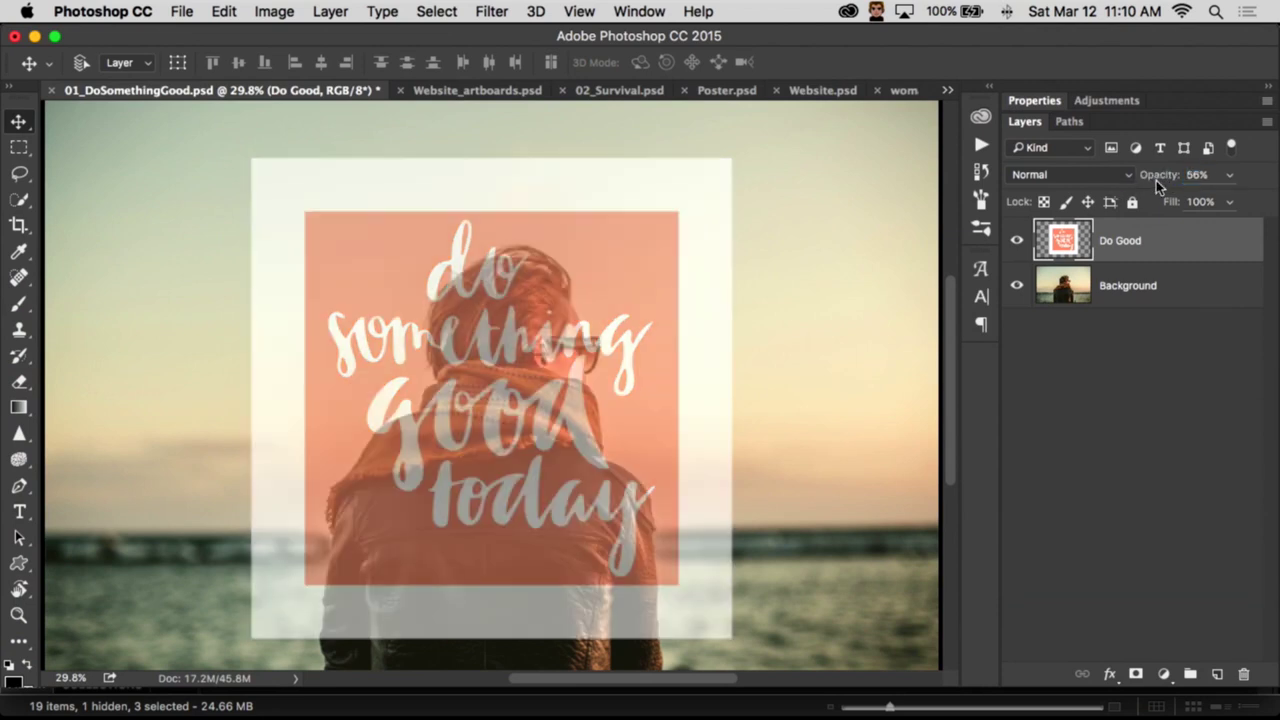
Step: Set the Do Good layer's opacity to 75%, and raise it to 100%
{"action": "key", "text": "7"}
{"action": "key", "text": "5"}
{"action": "key", "text": "0"}
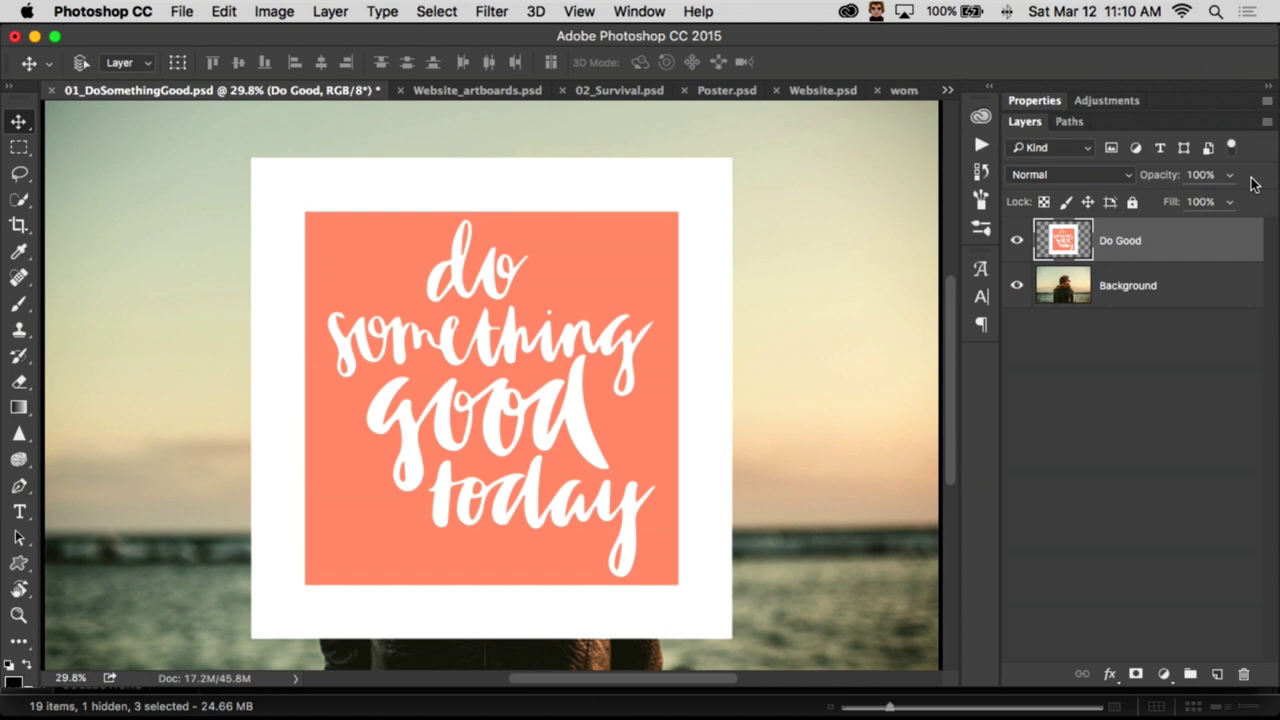
Step: Try the Do Good layer at 50%, 60% and 66% opacity, and restore it to 100%
{"action": "key", "text": "5"}
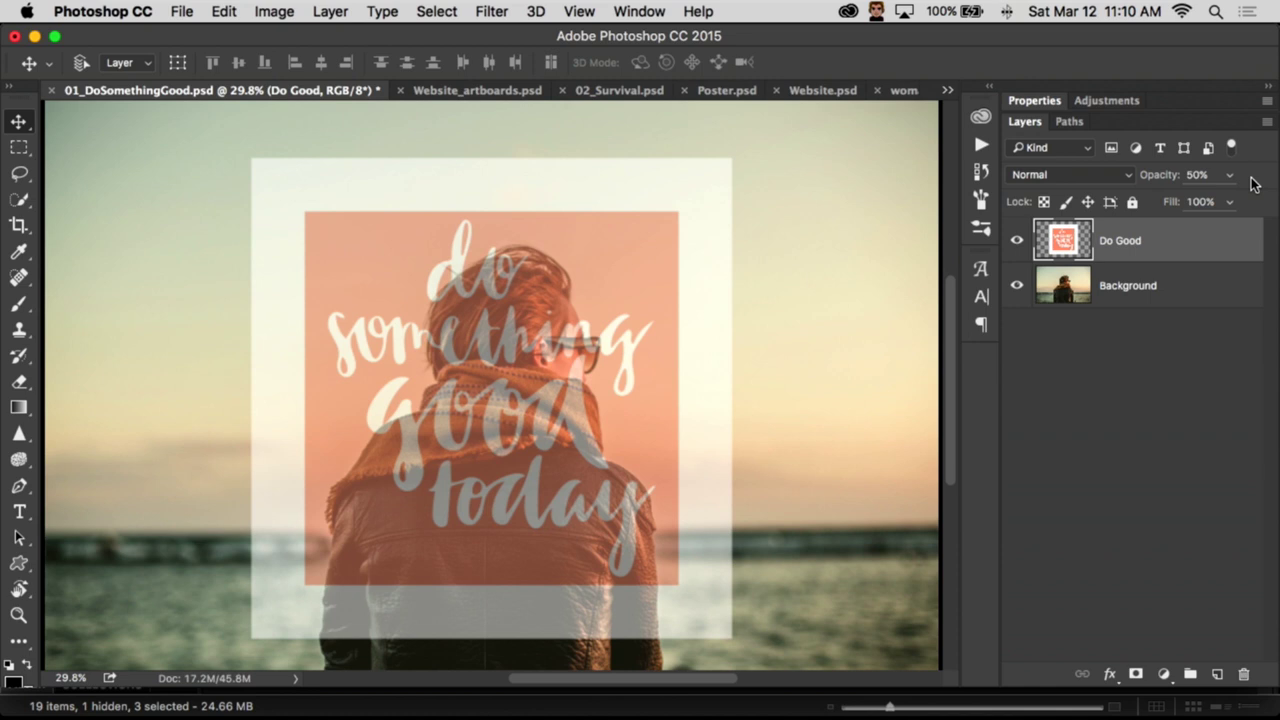
{"action": "key", "text": "0"}
{"action": "key", "text": "6"}
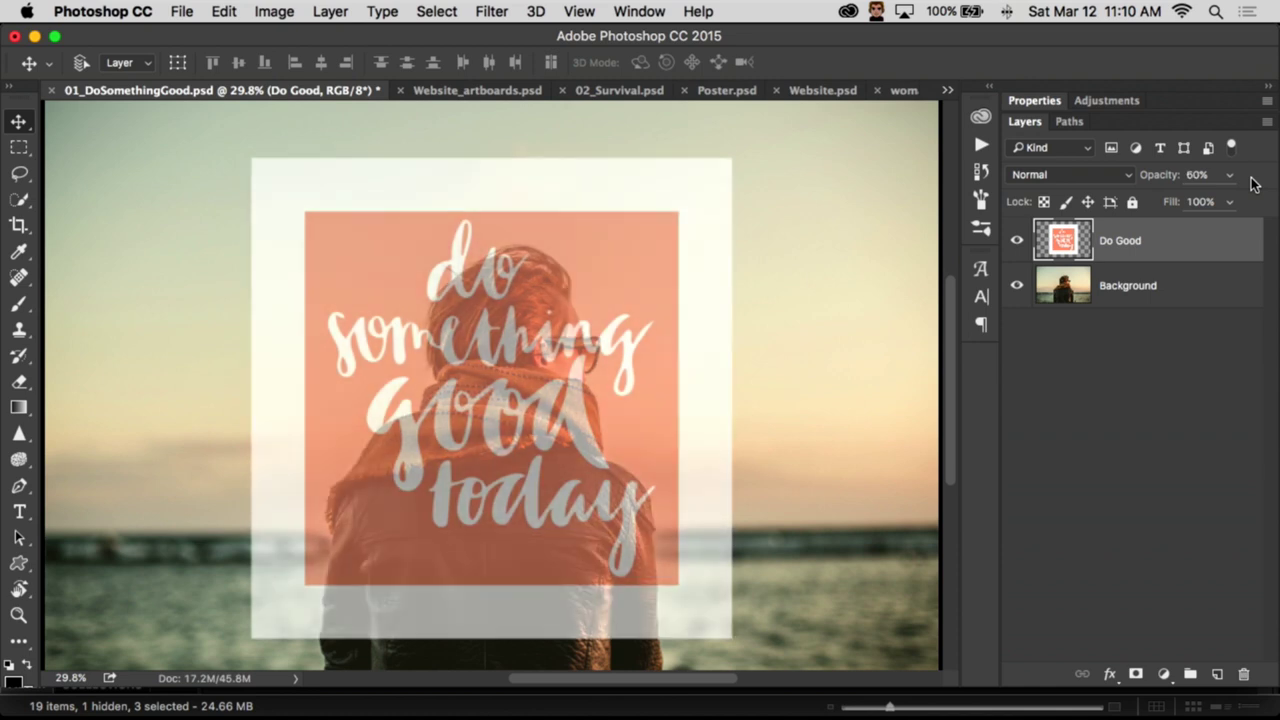
{"action": "key", "text": "6"}
{"action": "key", "text": "6"}
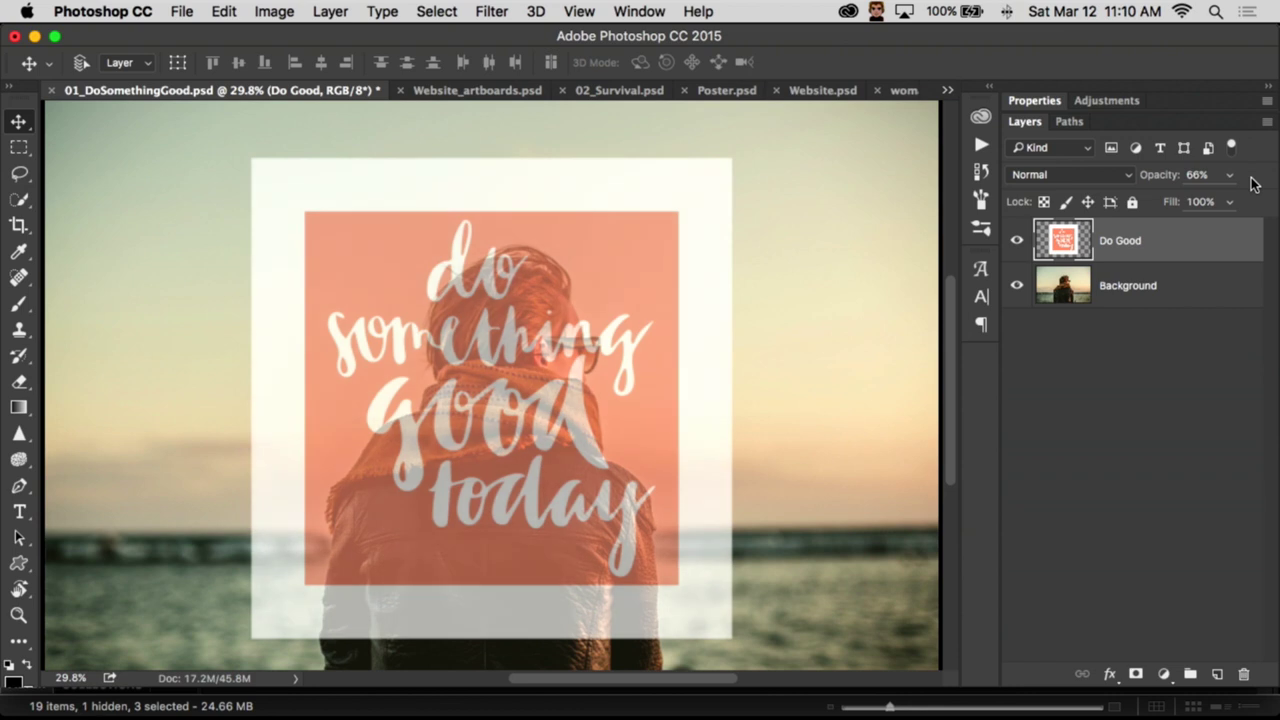
{"action": "key", "text": "6"}
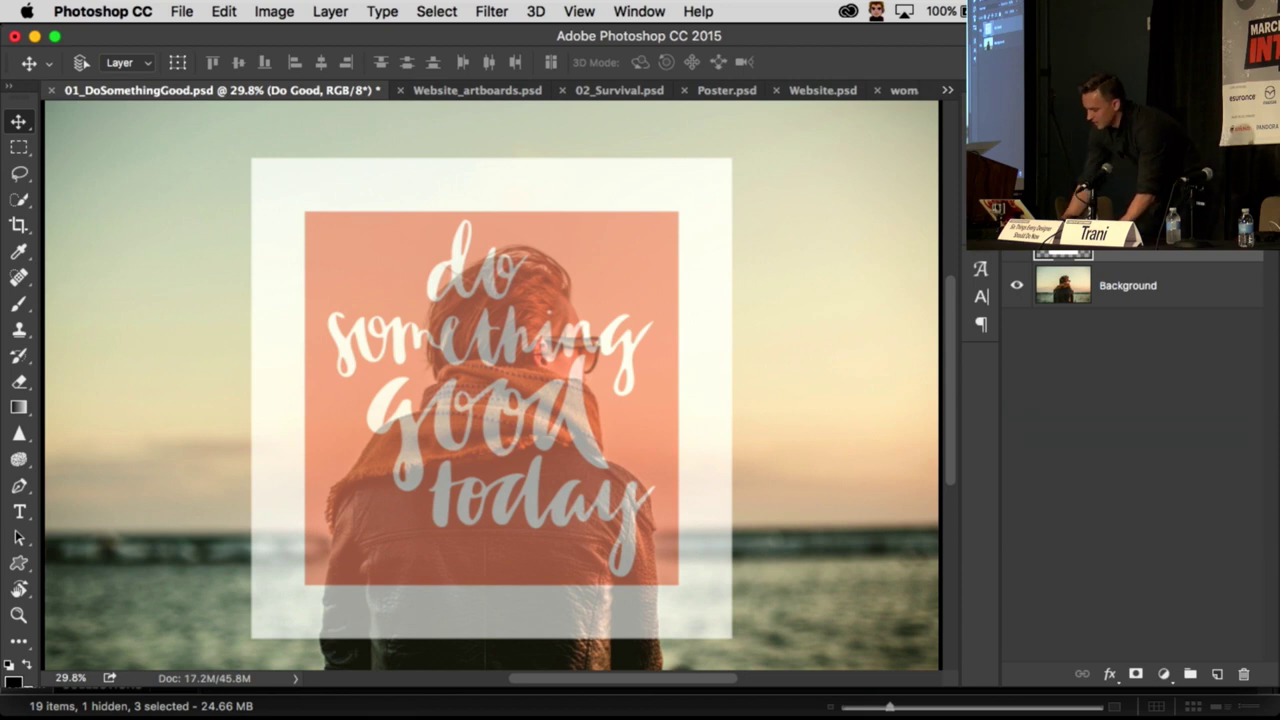
{"action": "key", "text": "0"}
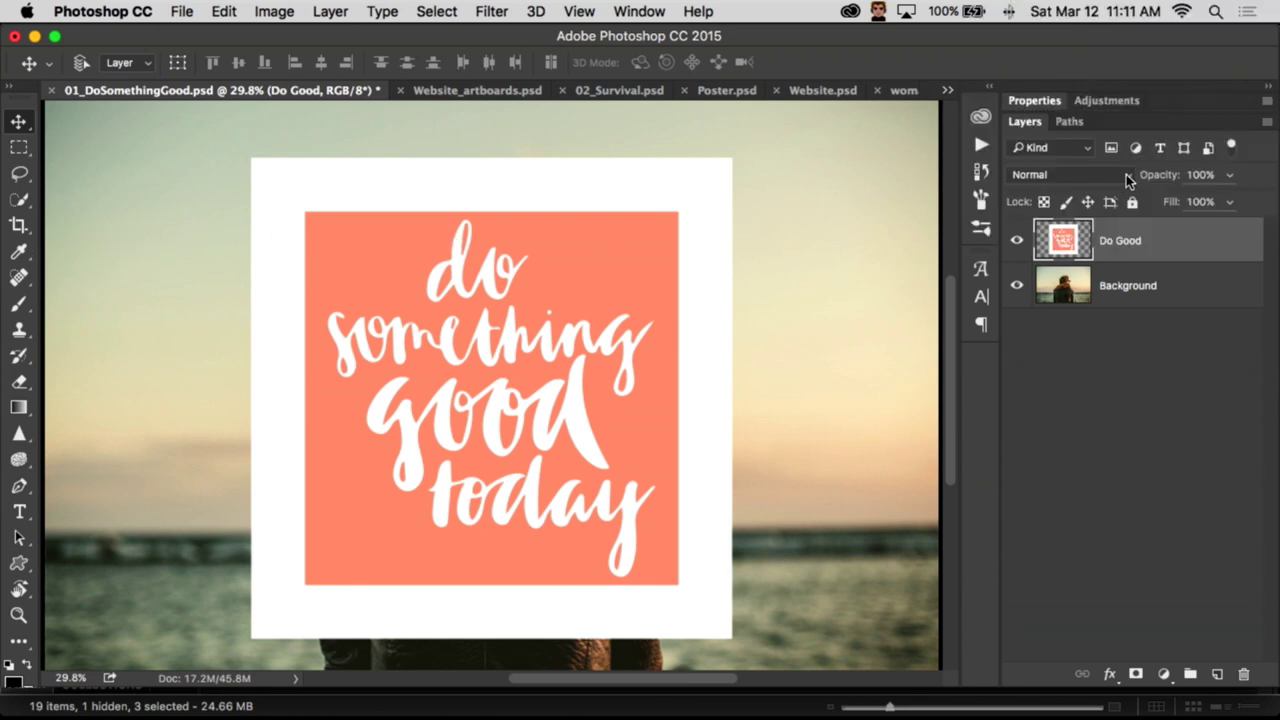
Step: Try the Soft Light blend mode on the Do Good layer, and switch it to Difference
{"action": "left_click", "coordinate": [1128, 176]}
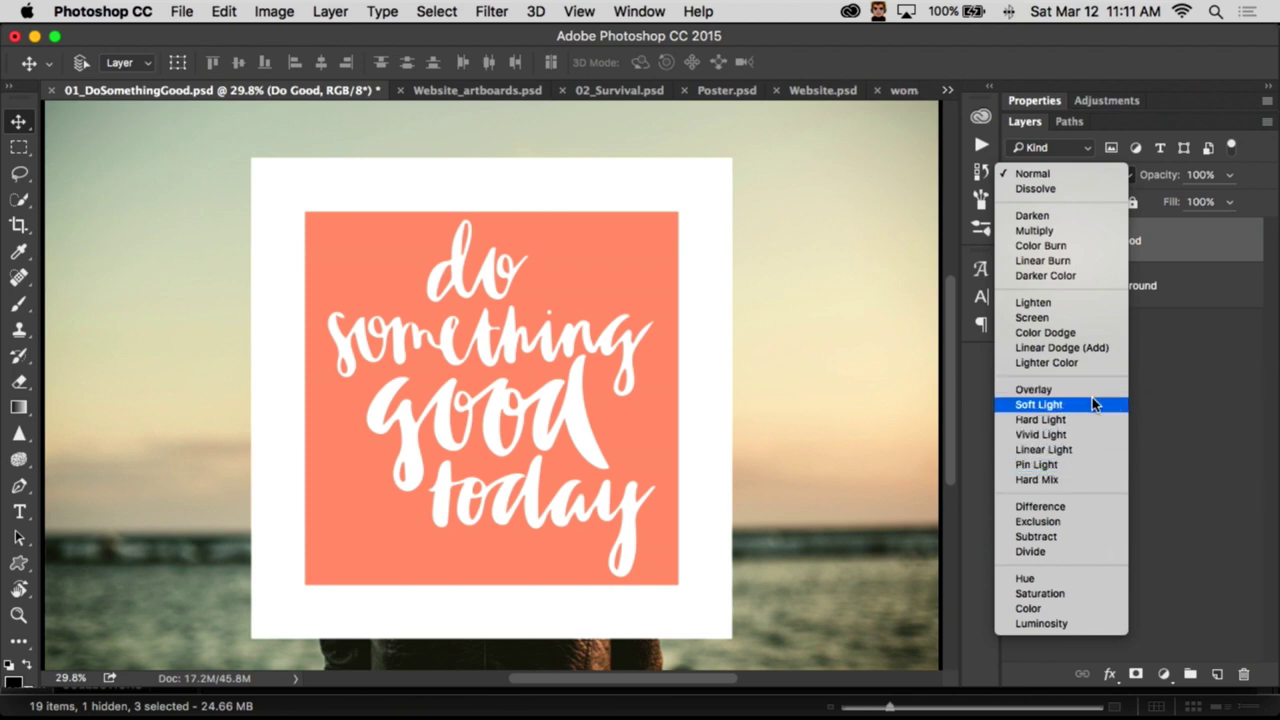
{"action": "left_click", "coordinate": [1094, 404]}
{"action": "left_click", "coordinate": [1095, 174]}
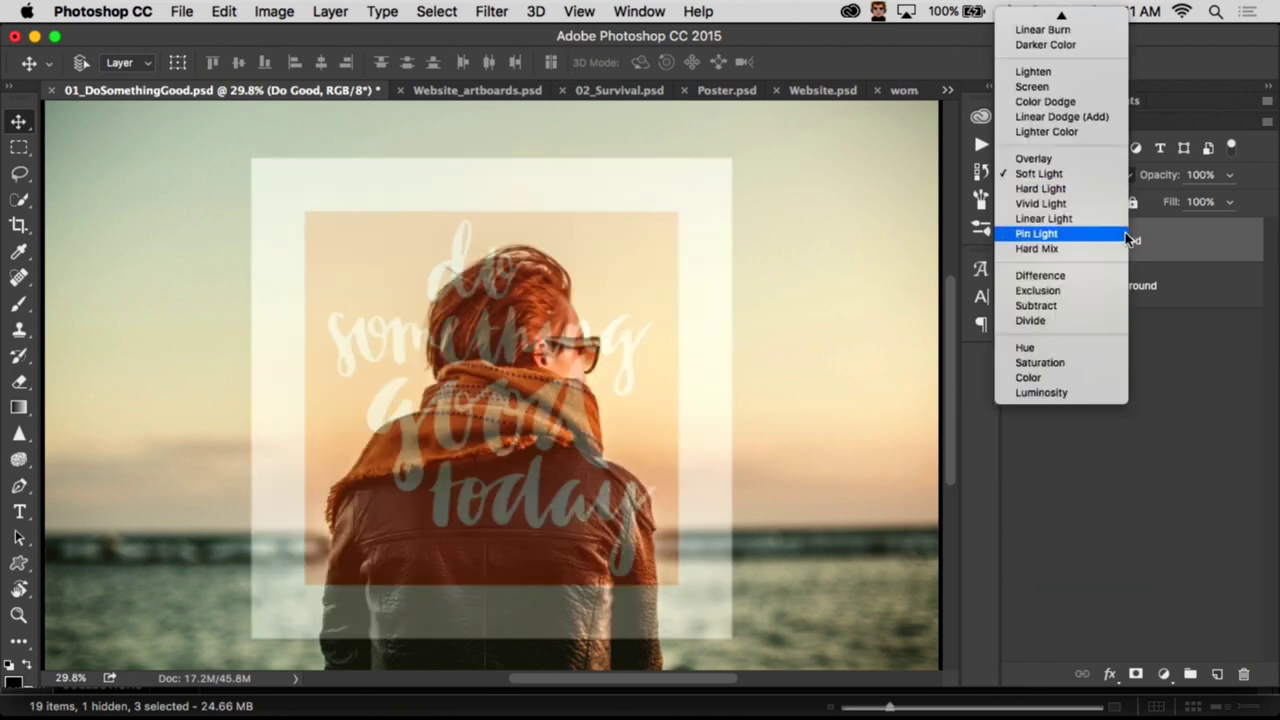
{"action": "left_click", "coordinate": [1112, 274]}
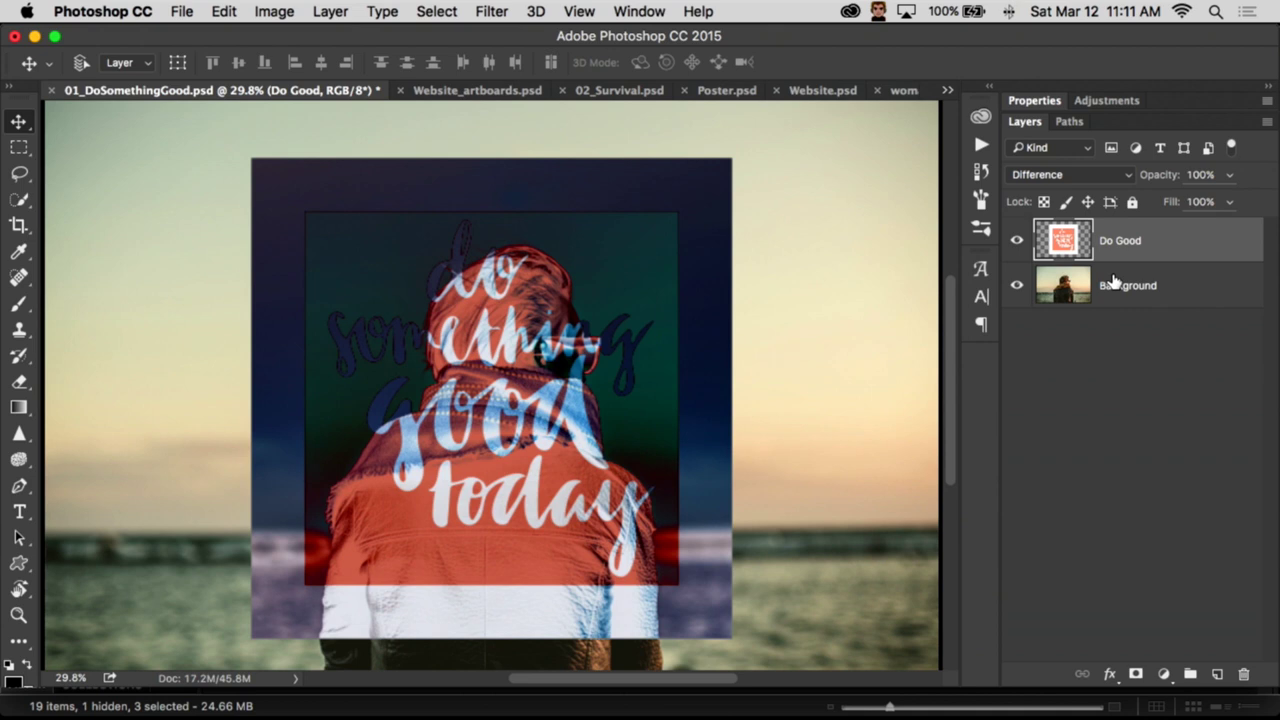
Step: Cycle the Do Good layer's blend mode forward from Difference through Exclusion, Saturation and Color to Dissolve
{"action": "key", "text": "shift+plus"}
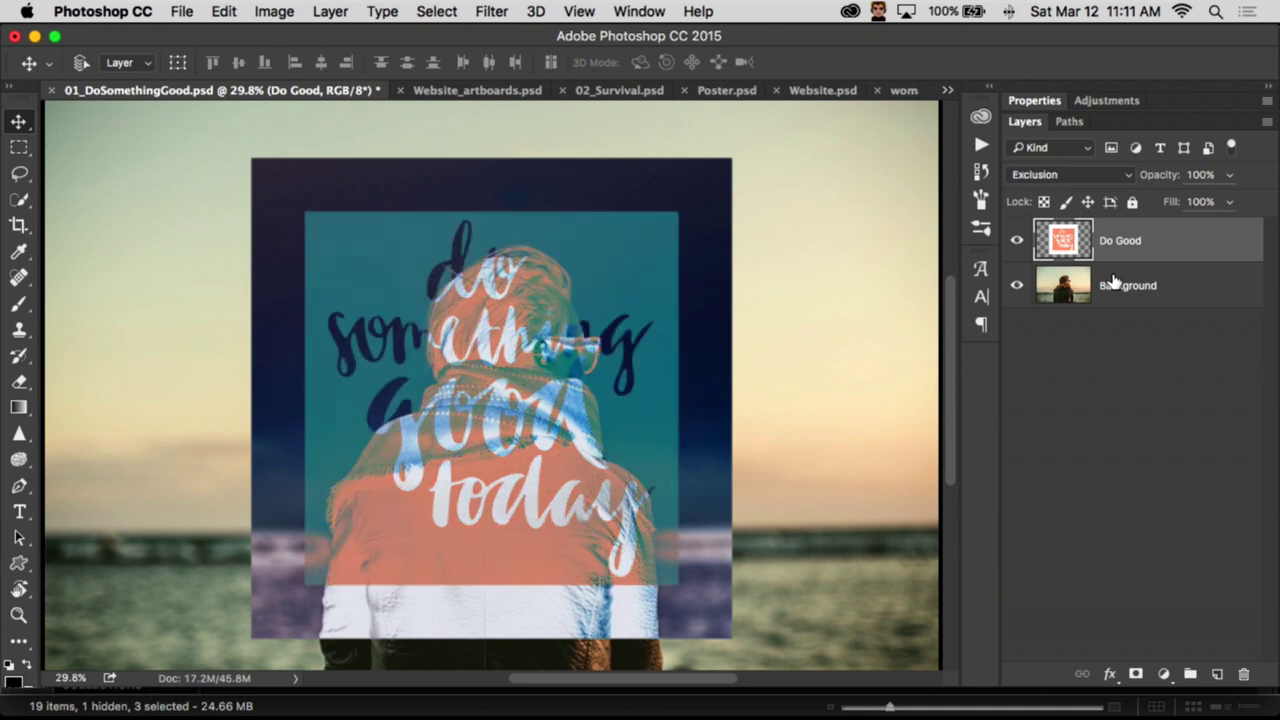
{"action": "key", "text": "shift+plus"}
{"action": "key", "text": "shift+plus"}
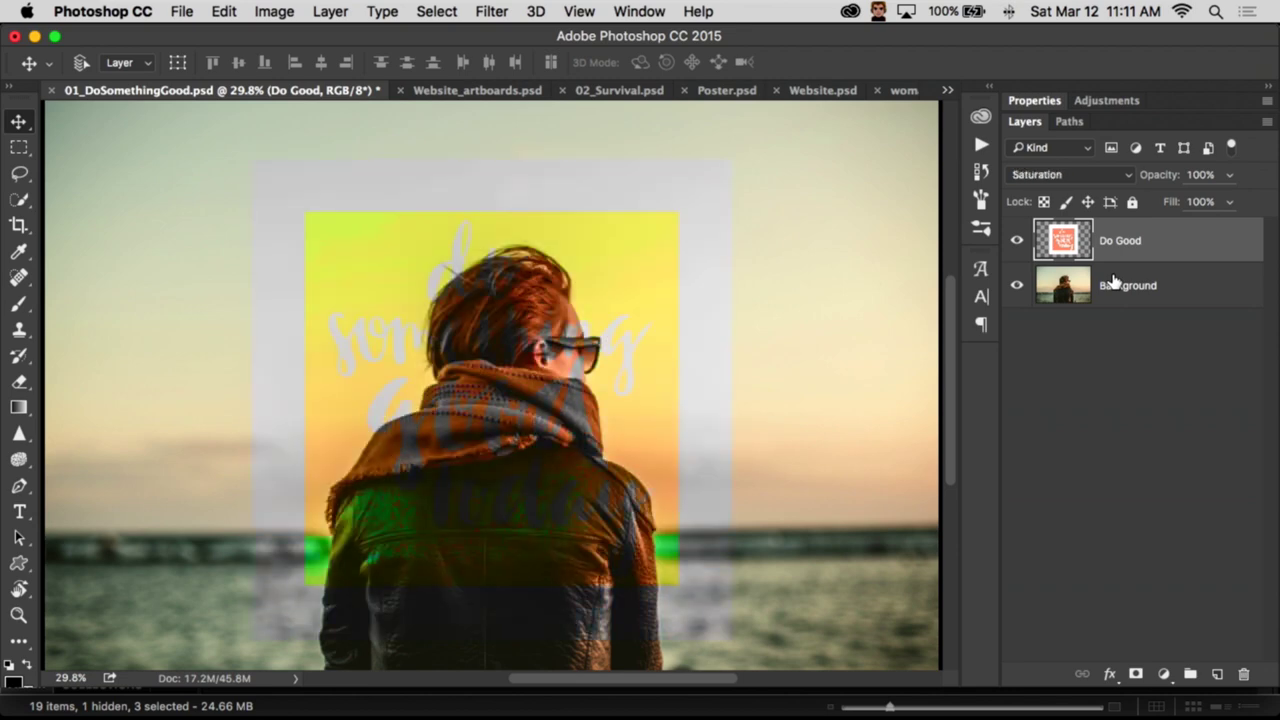
{"action": "key", "text": "shift+plus"}
{"action": "key", "text": "shift+plus"}
{"action": "key", "text": "shift+plus"}
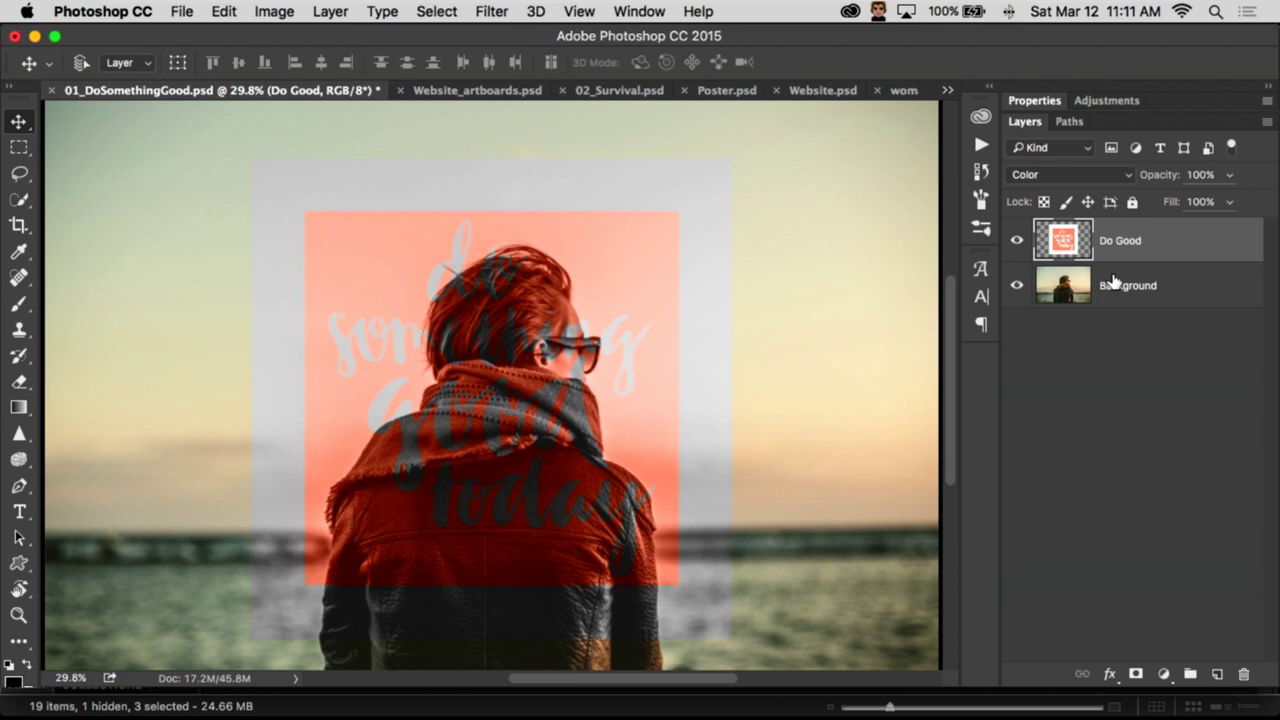
{"action": "key", "text": "shift+plus"}
{"action": "key", "text": "shift+plus"}
{"action": "key", "text": "shift+plus"}
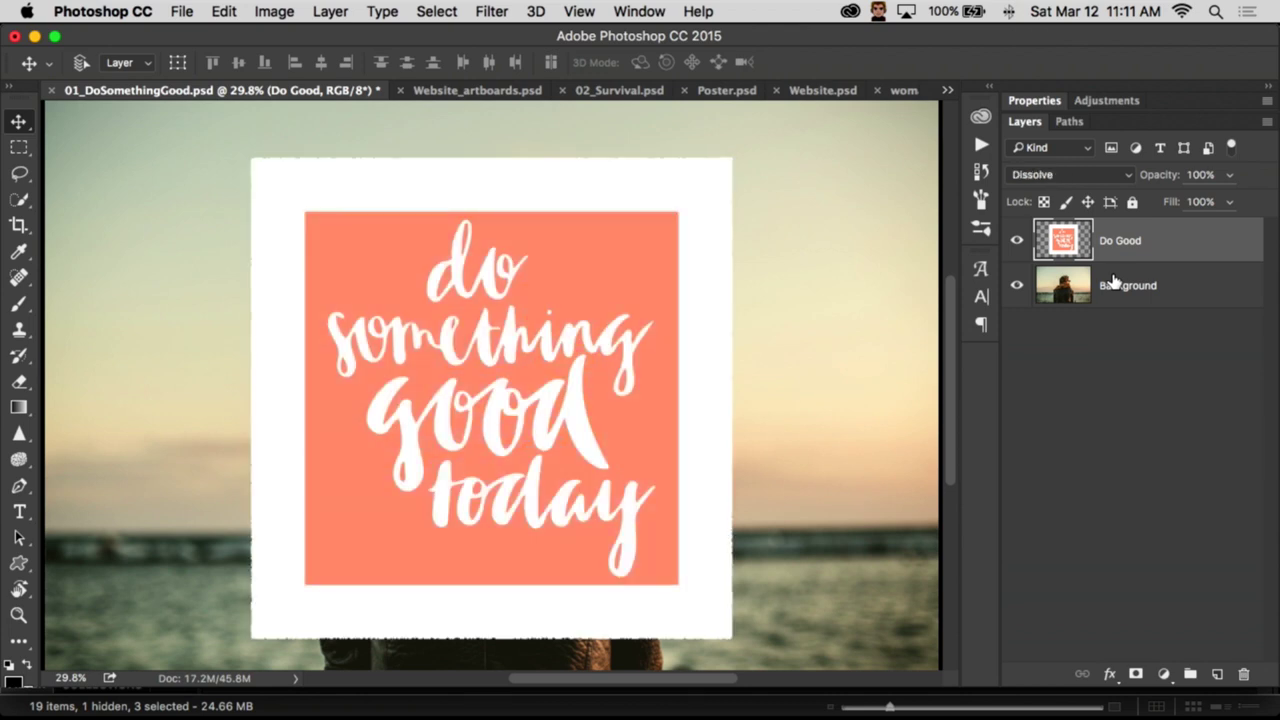
Step: Compare the Overlay and Multiply blend modes on the Do Good layer, and set it to Screen
{"action": "key", "text": "alt+shift+o"}
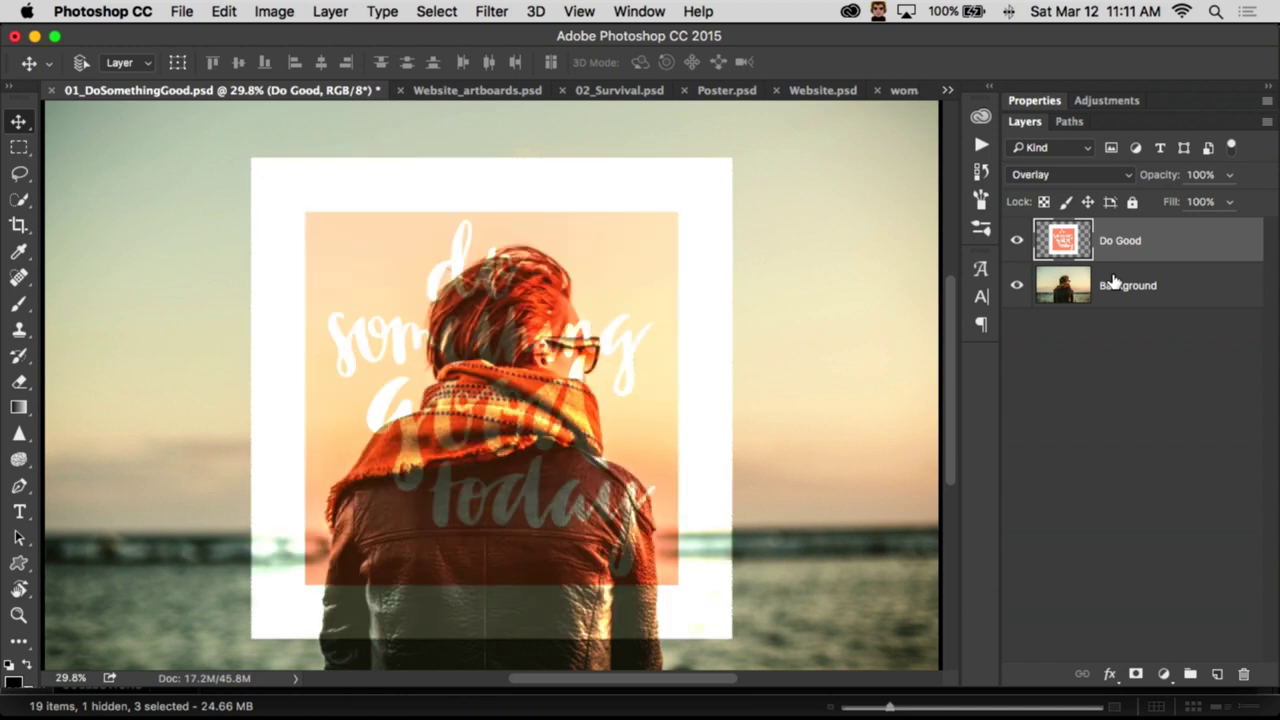
{"action": "key", "text": "alt+shift+m"}
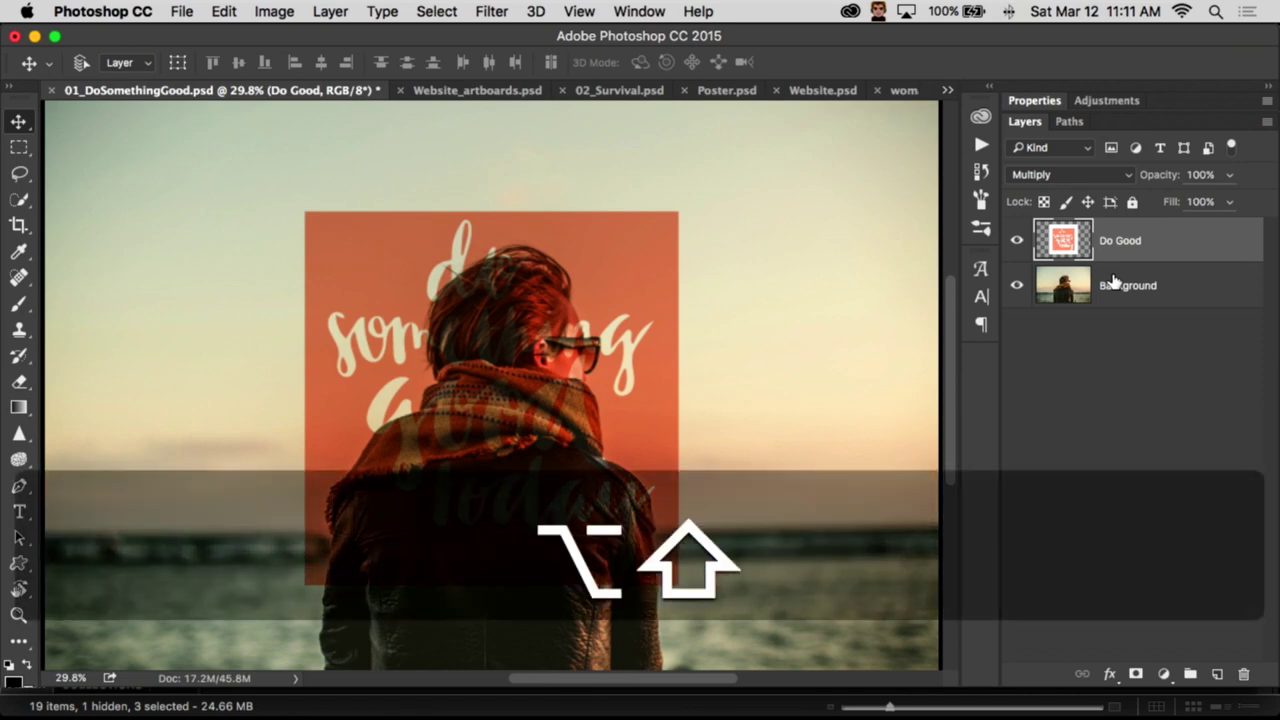
{"action": "key", "text": "alt+shift+m"}
{"action": "key", "text": "alt+shift+s"}
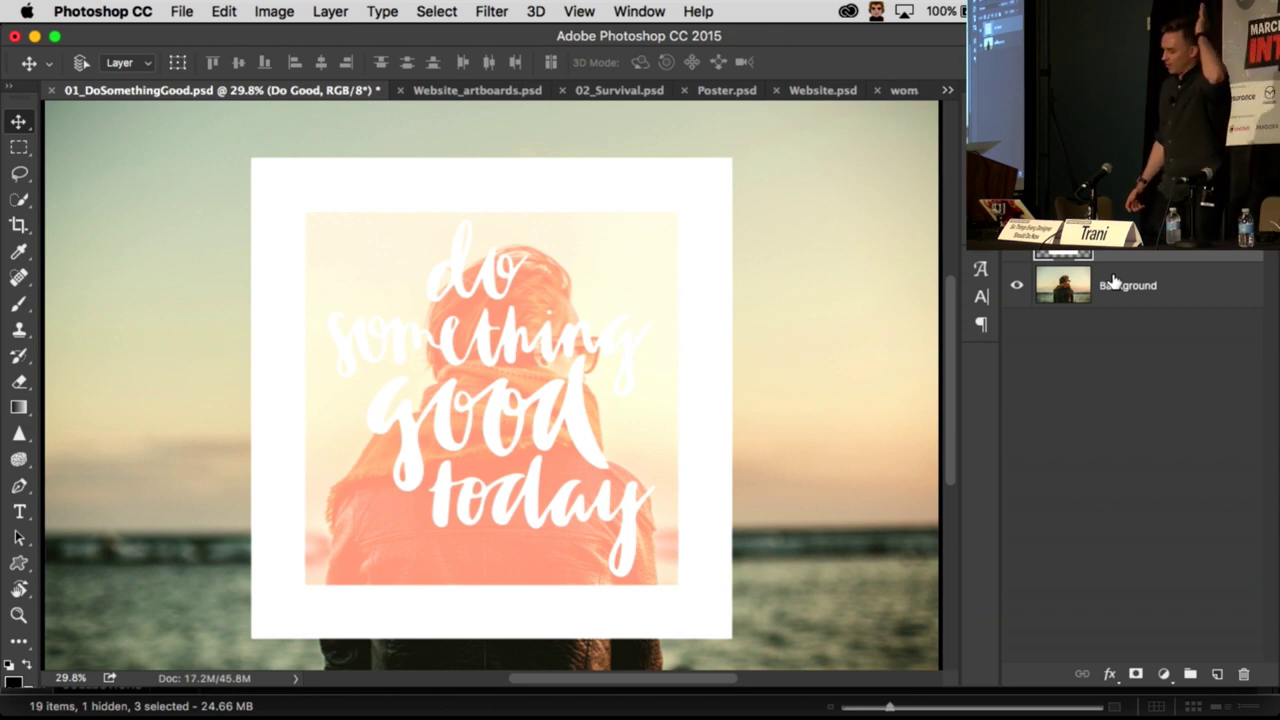
Step: Duplicate the Do Good layer three times and delete the three copies
{"action": "key", "text": "super+j"}
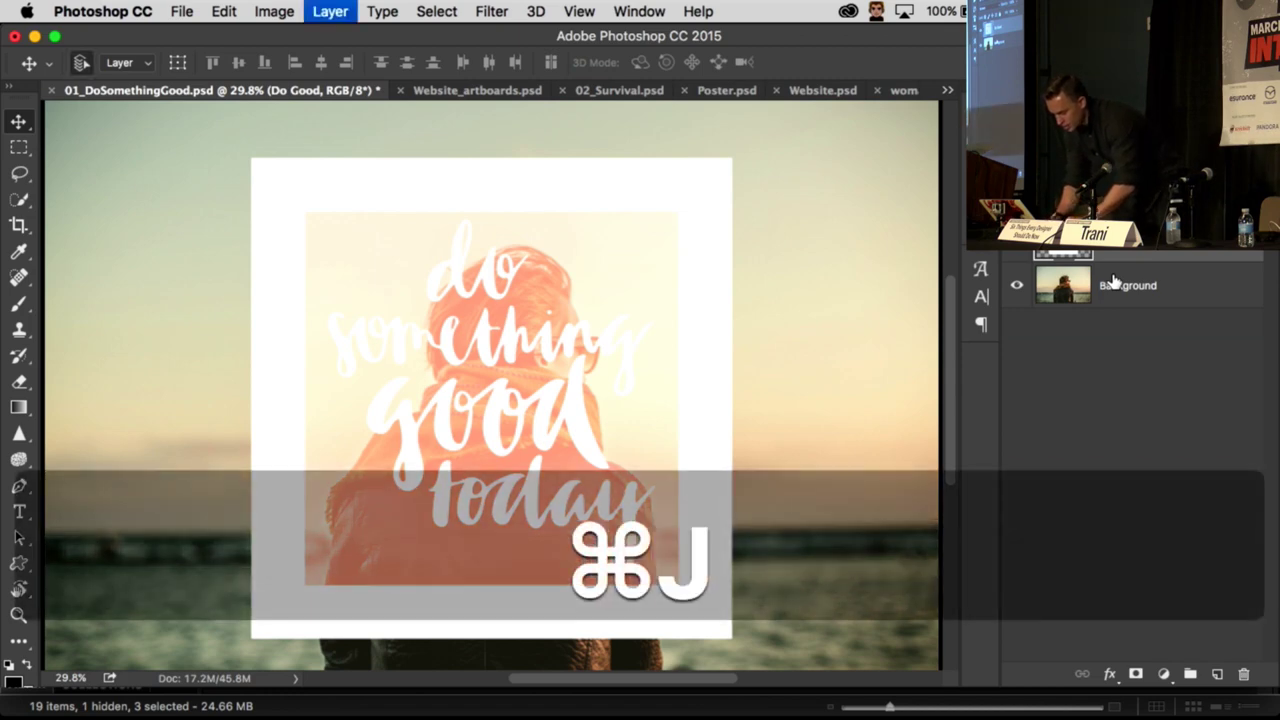
{"action": "key", "text": "super+j"}
{"action": "key", "text": "super+j"}
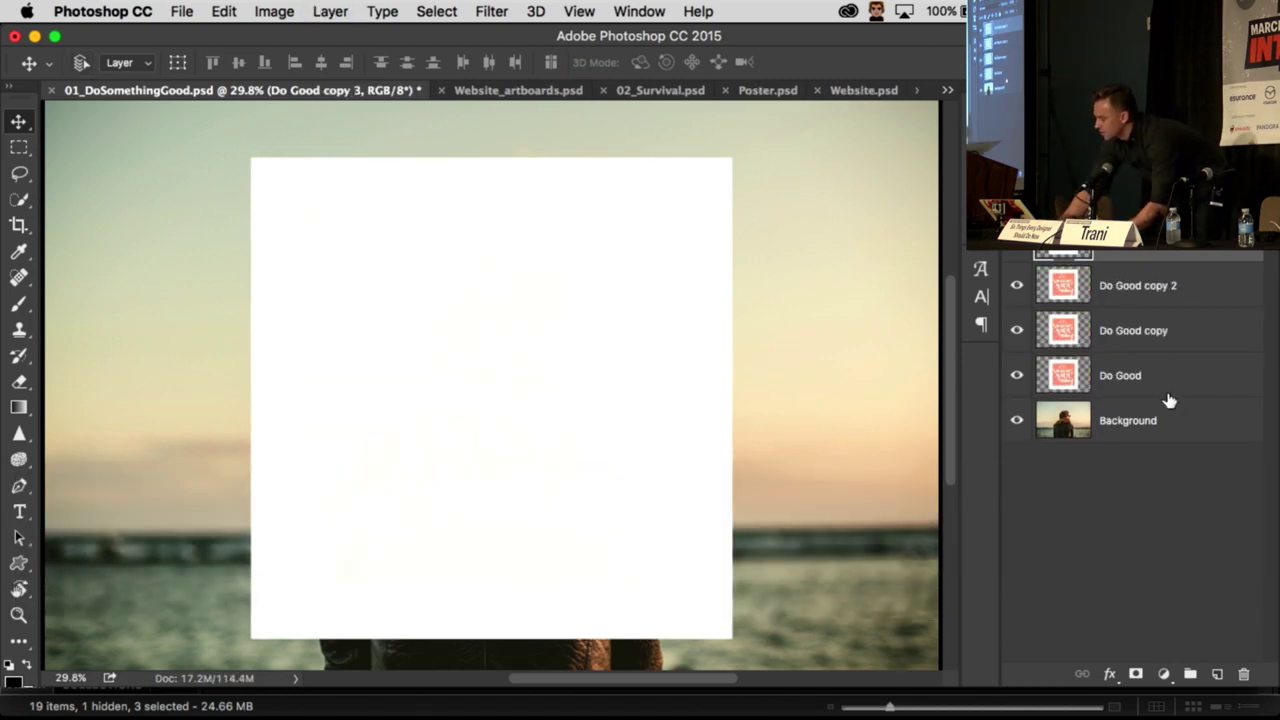
{"action": "key", "text": "BackSpace"}
{"action": "key", "text": "BackSpace"}
{"action": "key", "text": "BackSpace"}
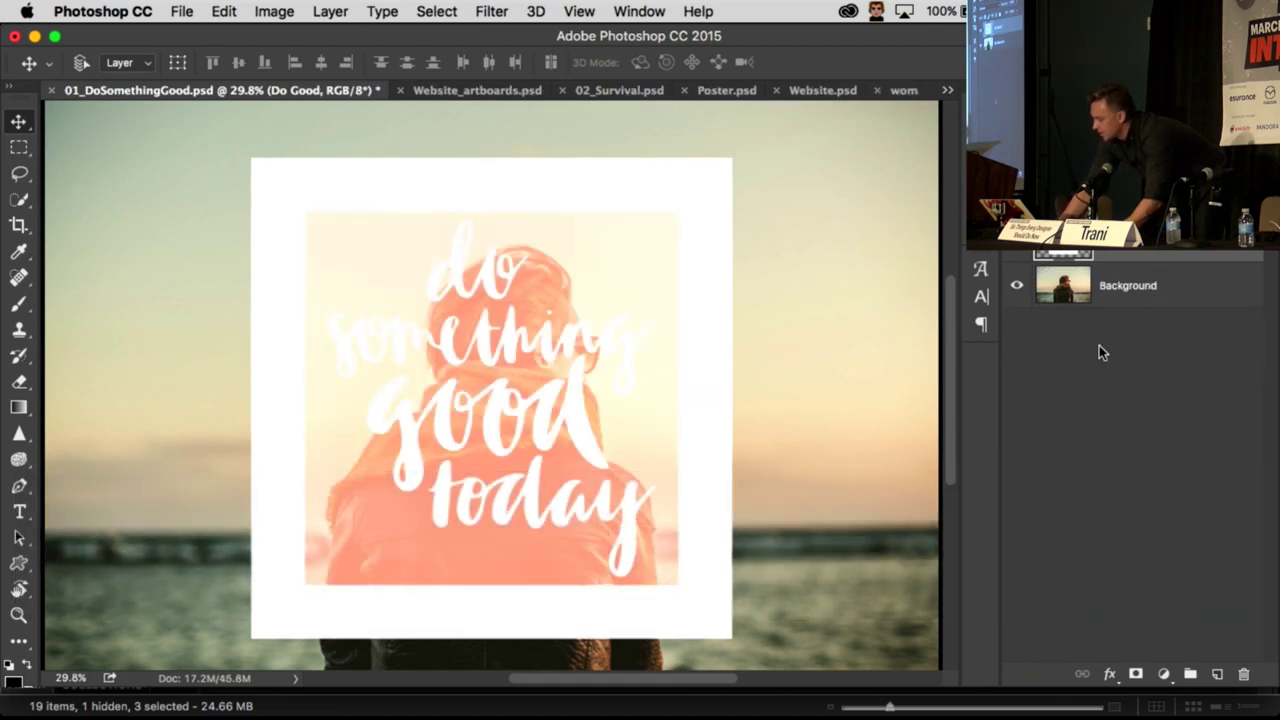
Step: Make a single duplicate of the Do Good layer above the original
{"action": "key", "text": "super+j"}
{"action": "left_click_drag", "start_coordinate": [1110, 245], "coordinate": [1176, 227]}
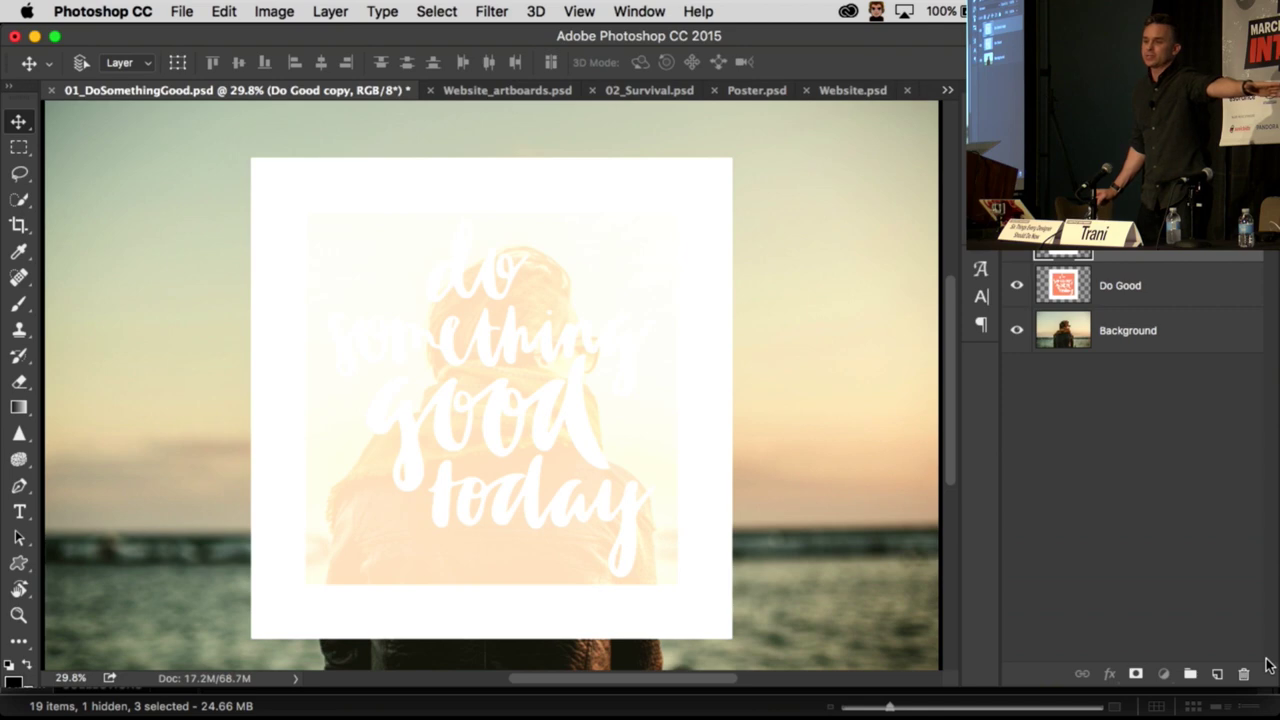
{"action": "key", "text": "alt"}
{"action": "key", "text": "alt"}
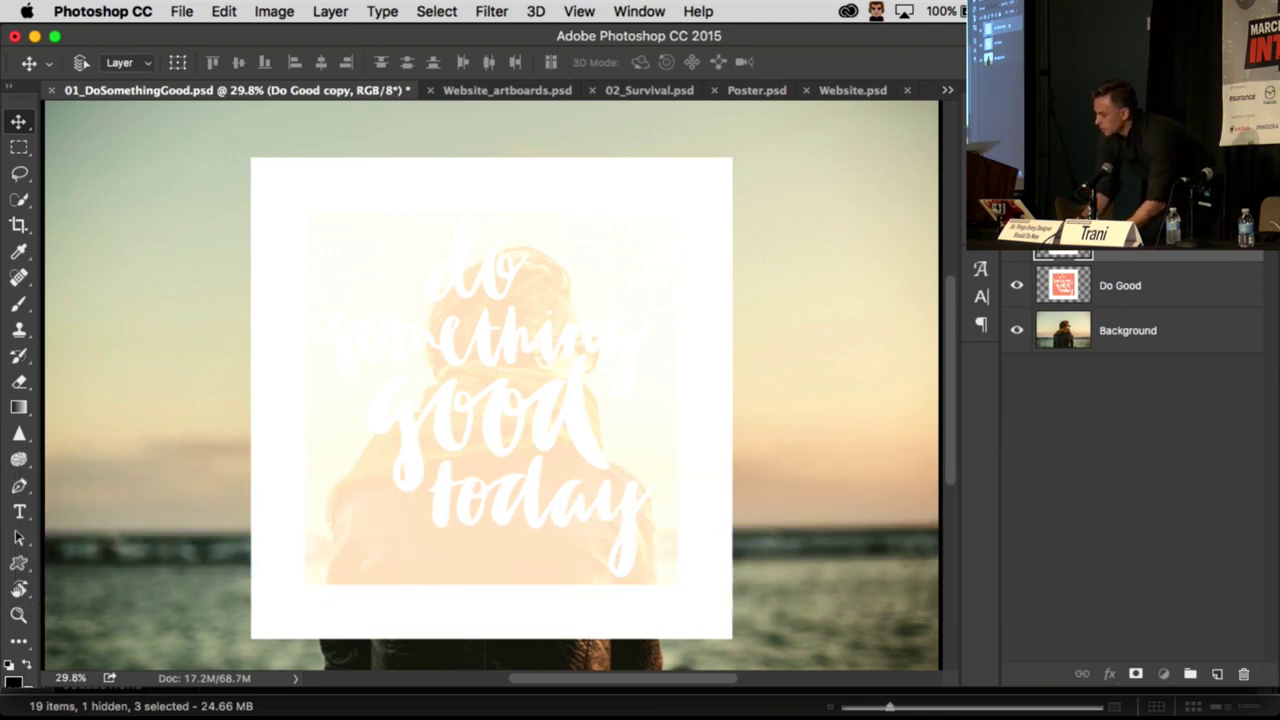
Step: Decline the deletion prompt for the Do Good copy layer, and delete that layer while bypassing the confirmation
{"action": "left_click", "coordinate": [1244, 678]}
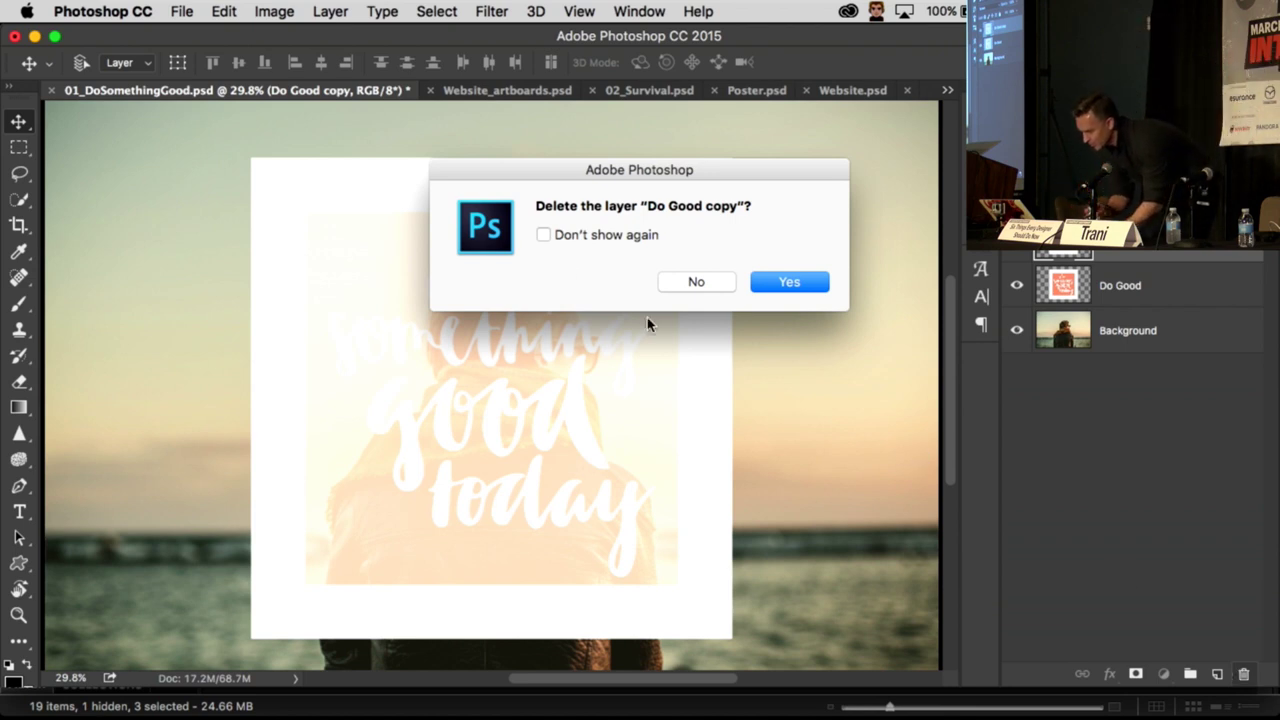
{"action": "left_click", "coordinate": [694, 284]}
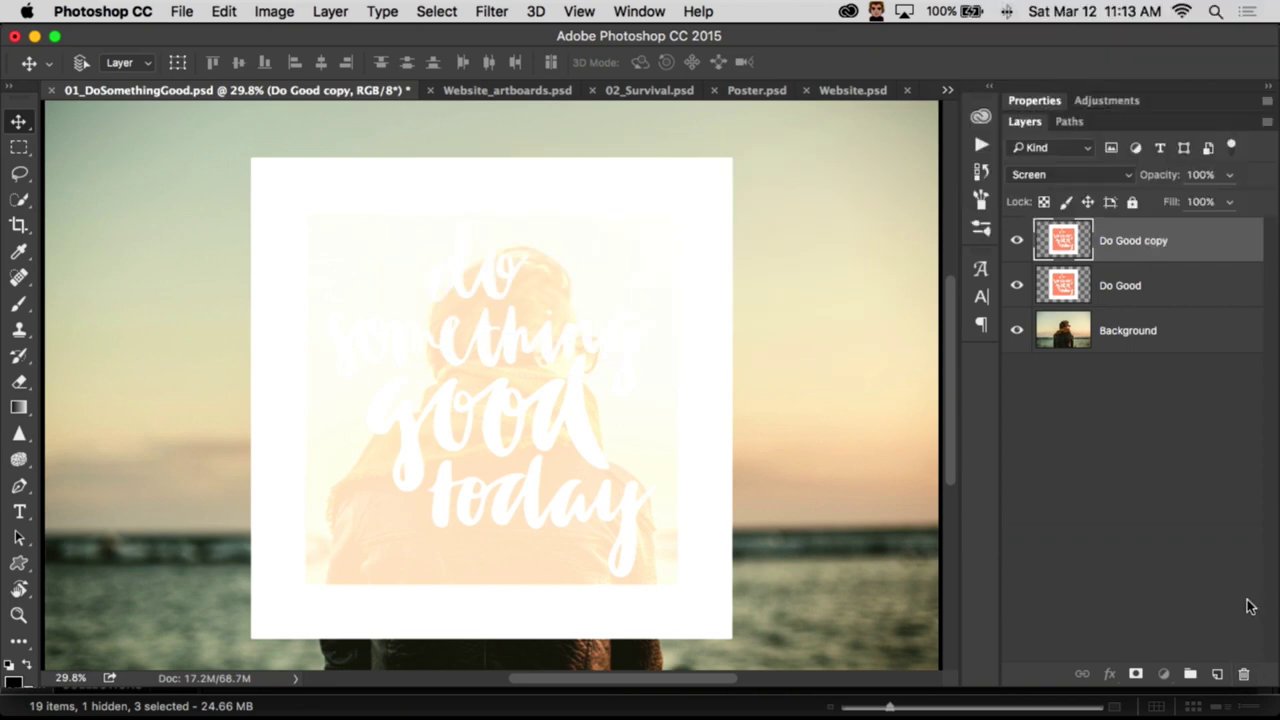
{"action": "key", "text": "alt"}
{"action": "left_click", "coordinate": [1244, 677], "text": "alt"}
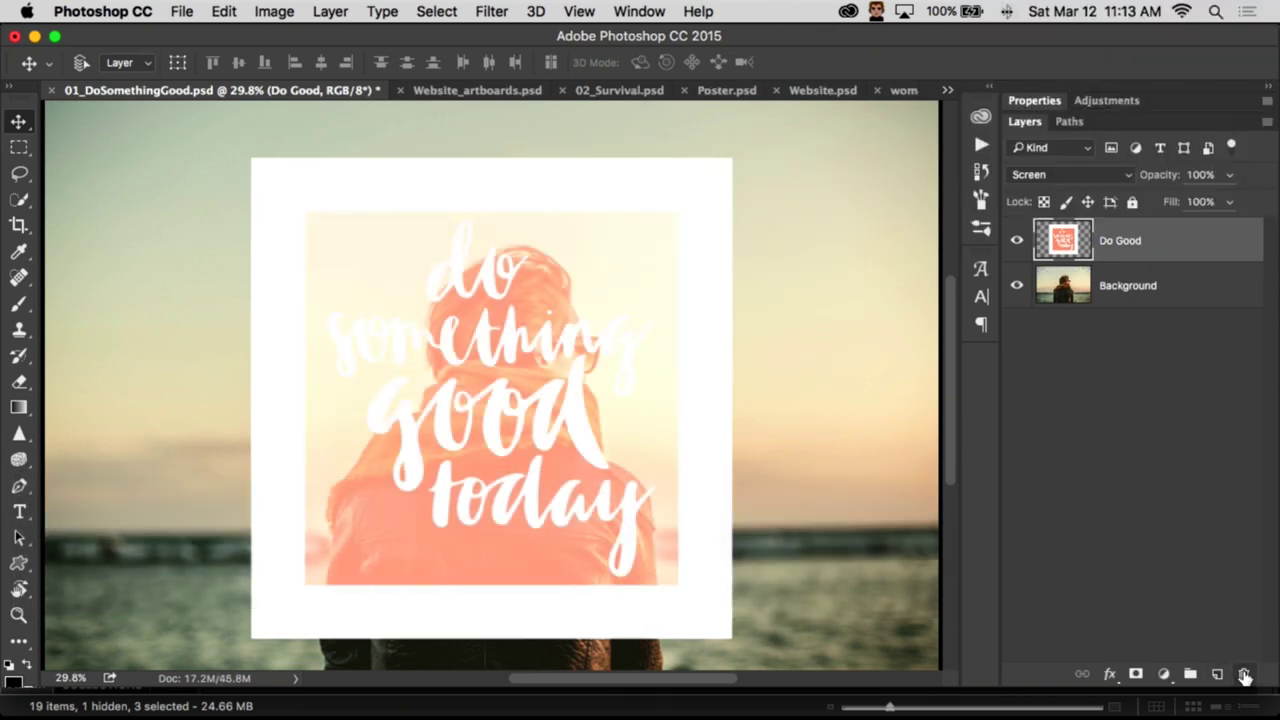
Step: Select the Background layer and hide the Do Good layer
{"action": "left_click", "coordinate": [1226, 292]}
{"action": "left_click", "coordinate": [1015, 242]}
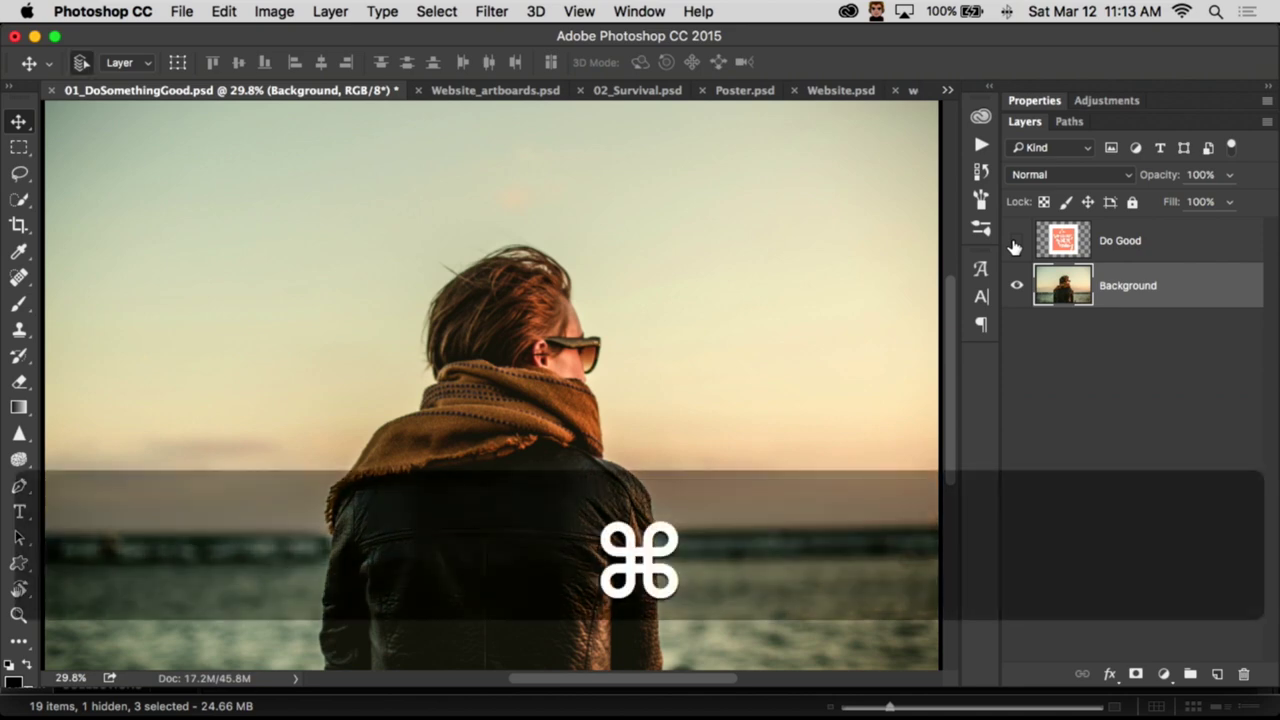
Step: Try a Curves adjustment on the Background layer by bending the RGB curve into several waves, and cancel it
{"action": "key", "text": "super+m"}
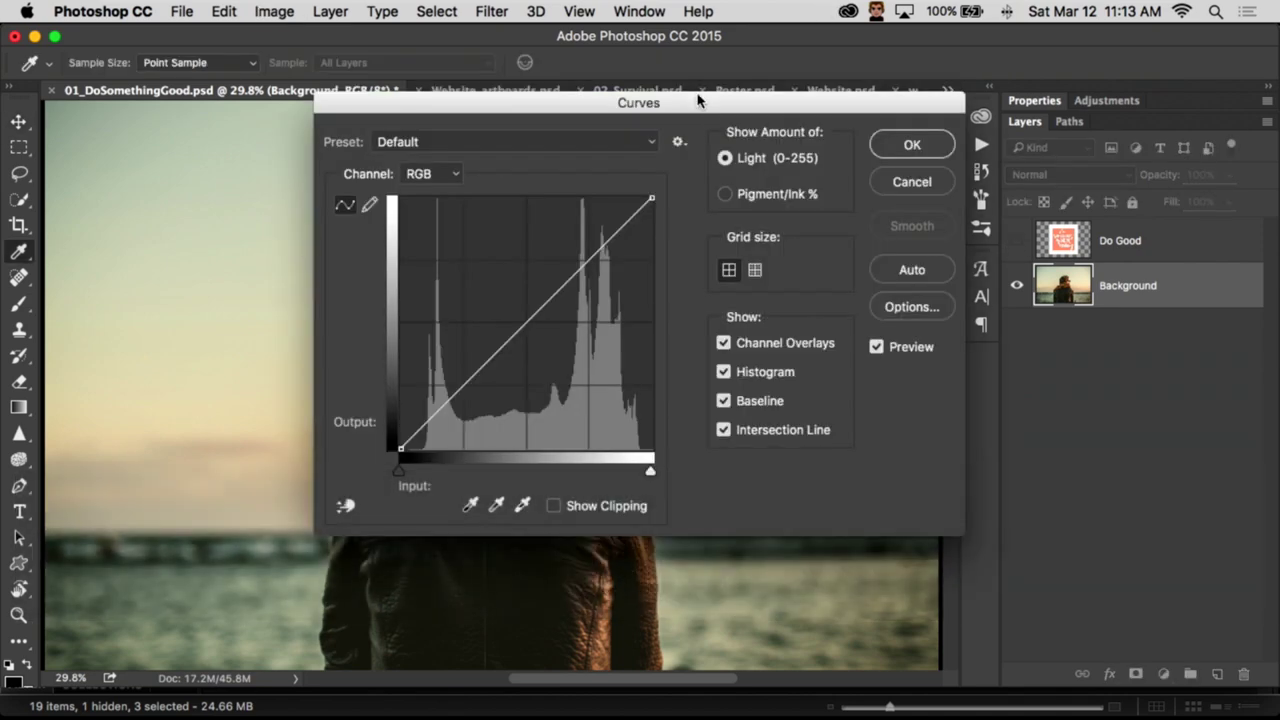
{"action": "left_click_drag", "start_coordinate": [698, 110], "coordinate": [1007, 123]}
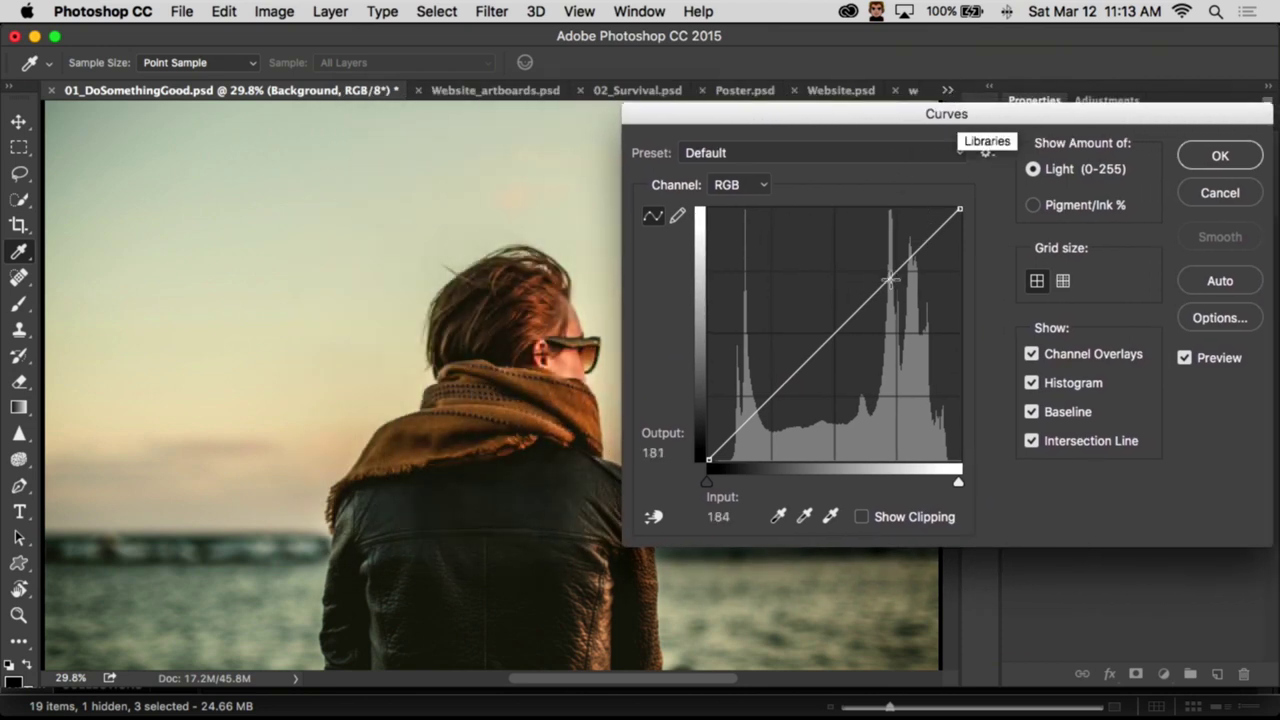
{"action": "left_click_drag", "start_coordinate": [885, 281], "coordinate": [885, 226]}
{"action": "left_click_drag", "start_coordinate": [820, 274], "coordinate": [833, 397]}
{"action": "left_click_drag", "start_coordinate": [913, 210], "coordinate": [927, 390]}
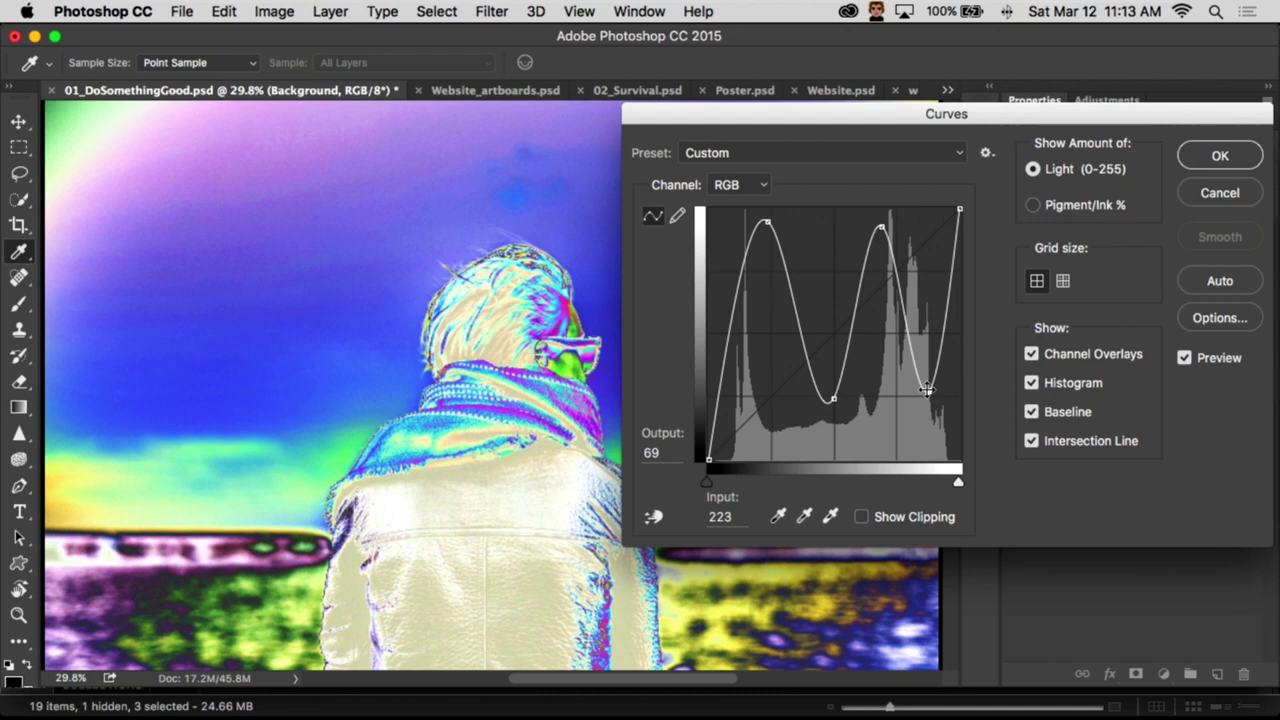
{"action": "left_click", "coordinate": [1209, 200]}
Step: Reopen Curves on the Background layer, distort the RGB curve, and reset it to default without closing the dialog
{"action": "key", "text": "super+m"}
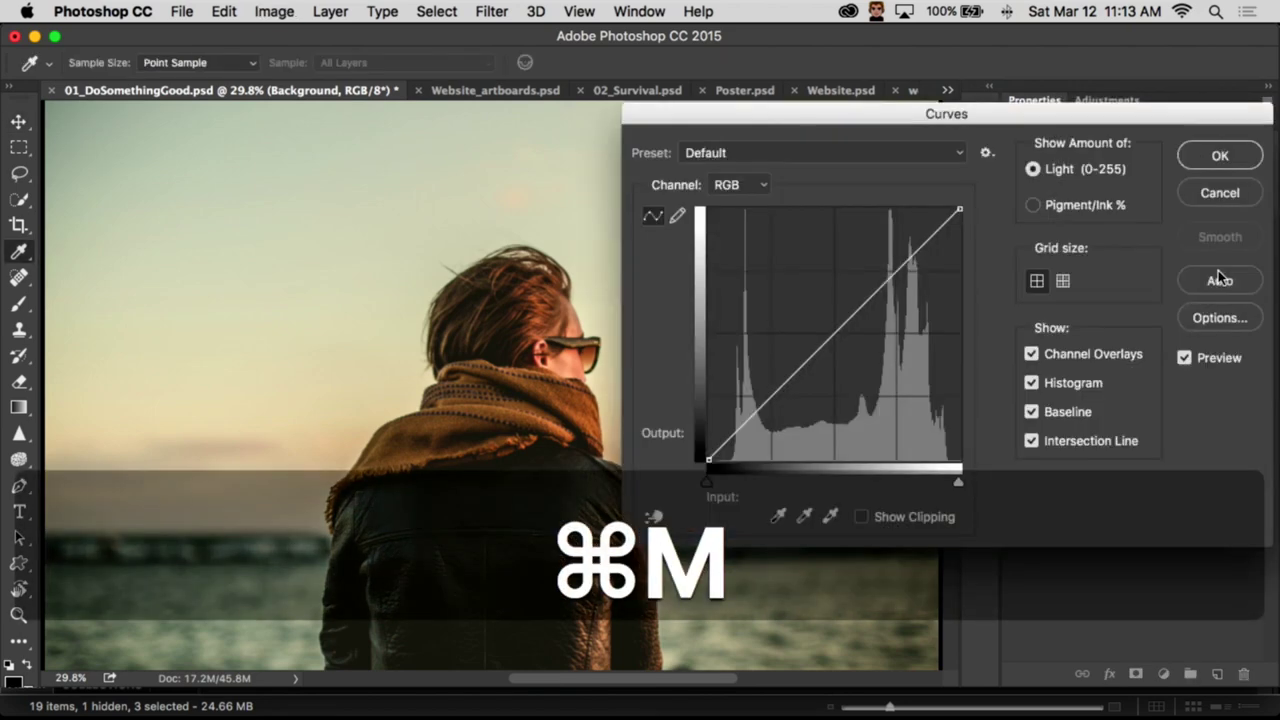
{"action": "left_click_drag", "start_coordinate": [852, 280], "coordinate": [893, 368]}
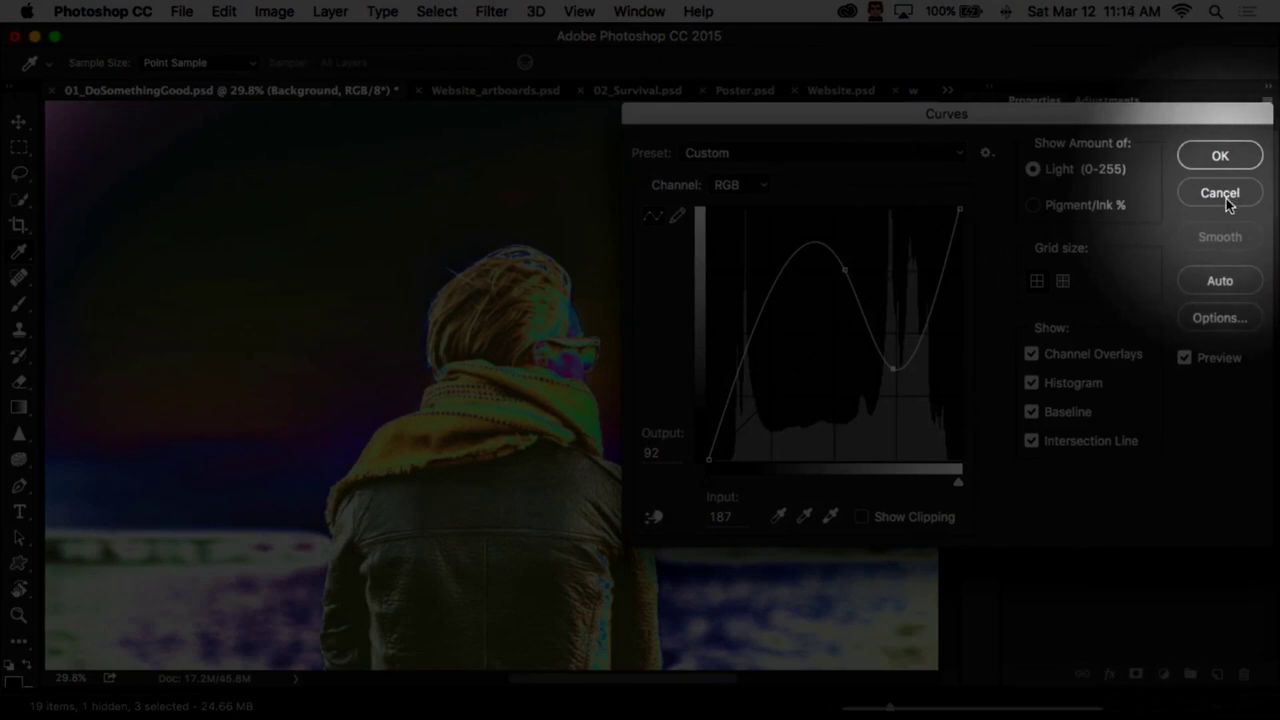
{"action": "key", "text": "alt"}
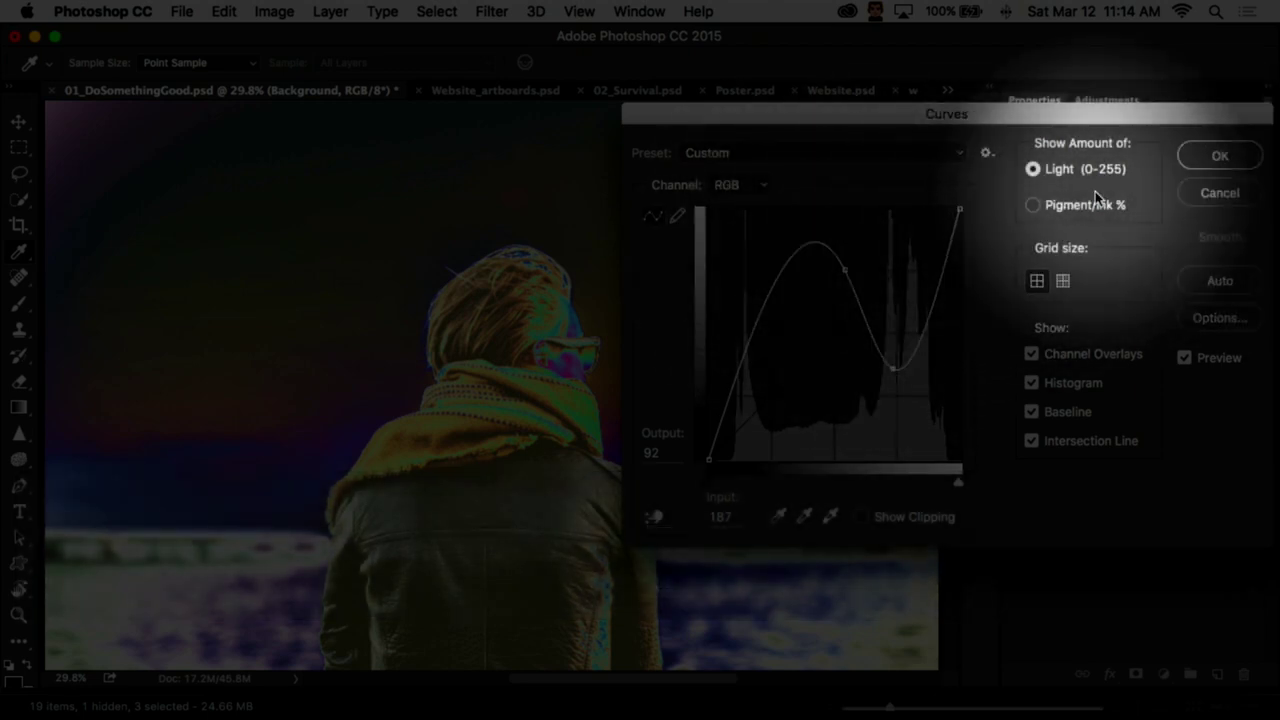
{"action": "key", "text": "alt"}
{"action": "left_click", "coordinate": [1219, 194], "text": "alt"}
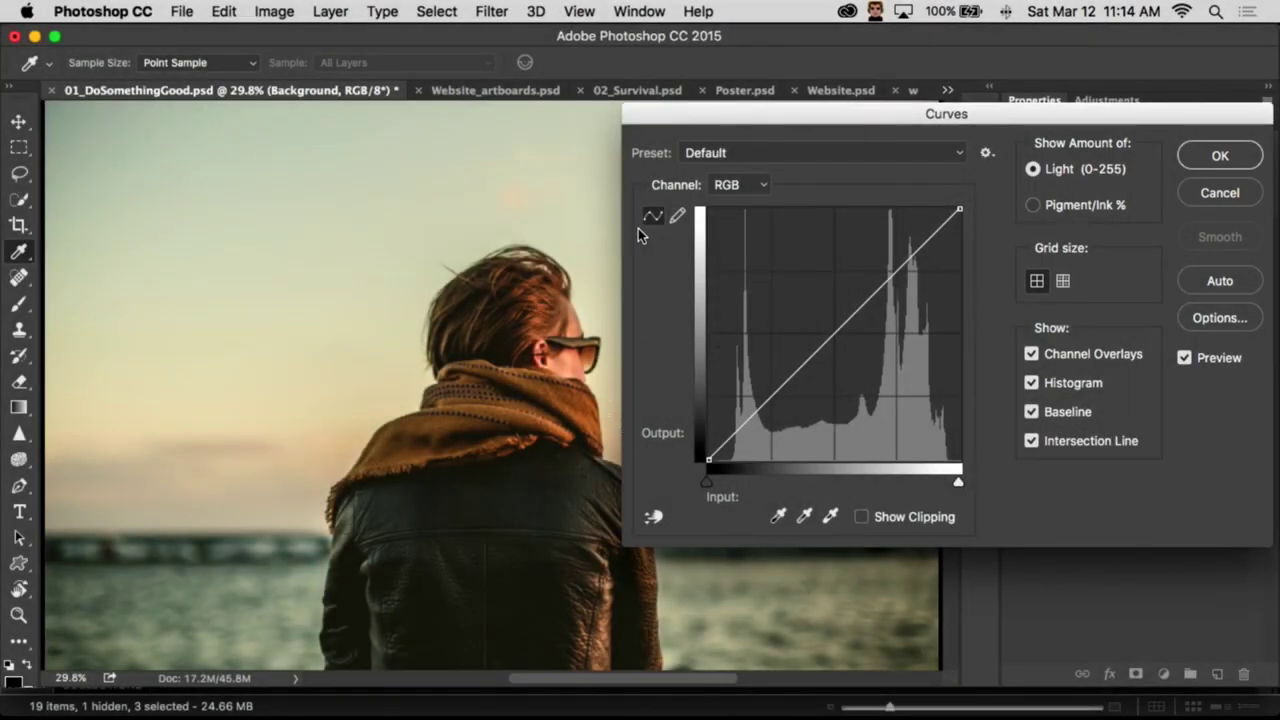
Step: Brighten the sky with the on-image Curves adjustment, raising input 207 to output 255
{"action": "left_click_drag", "start_coordinate": [705, 120], "coordinate": [701, 76]}
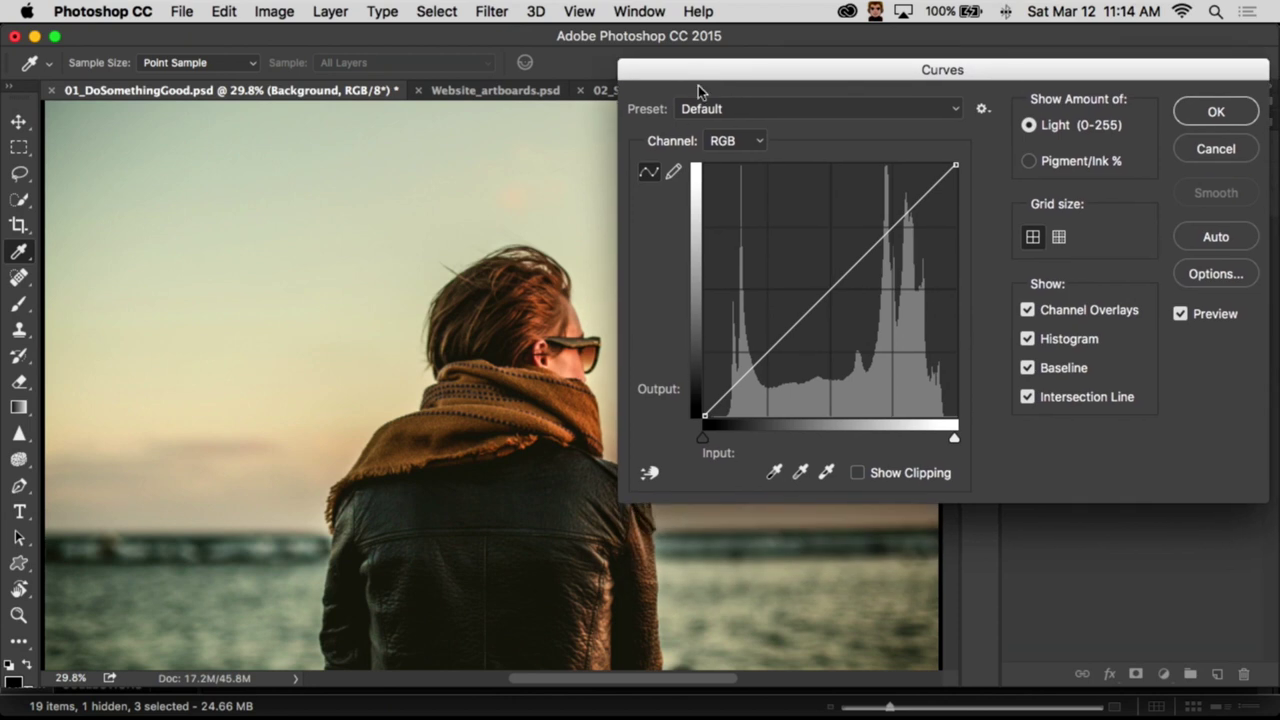
{"action": "left_click", "coordinate": [644, 476]}
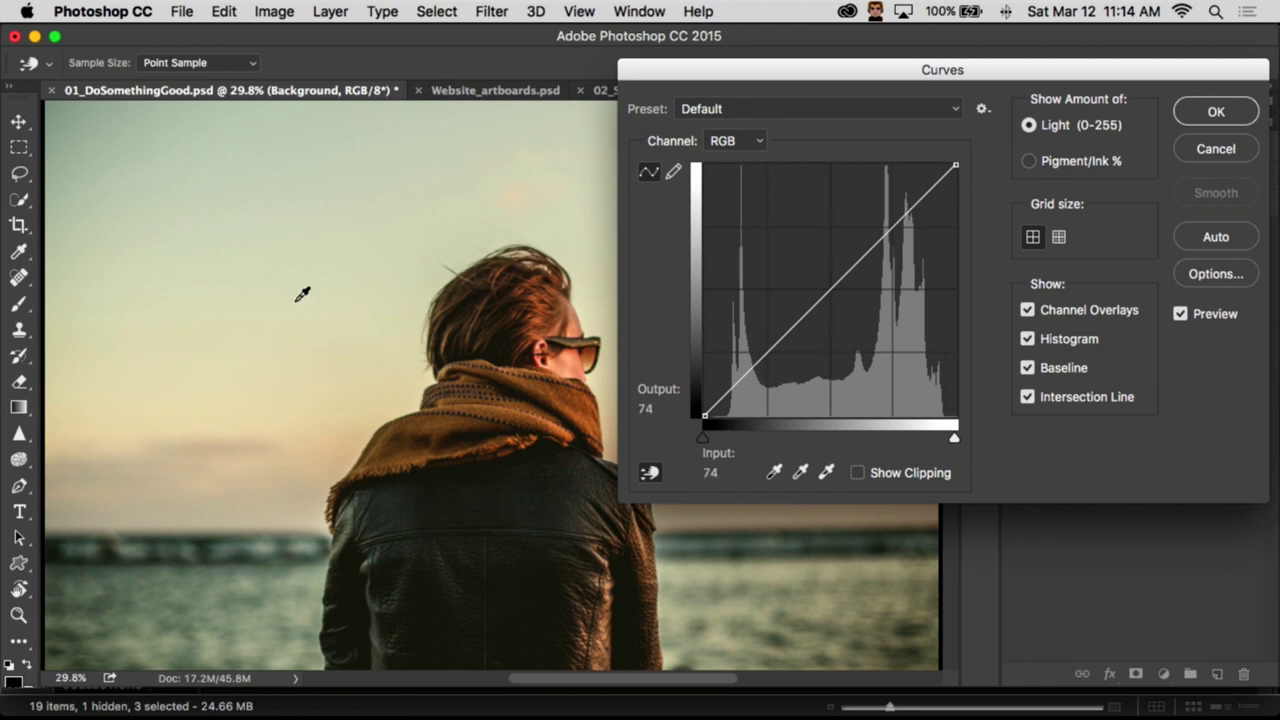
{"action": "left_click", "coordinate": [179, 342]}
{"action": "left_click_drag", "start_coordinate": [179, 342], "coordinate": [181, 290]}
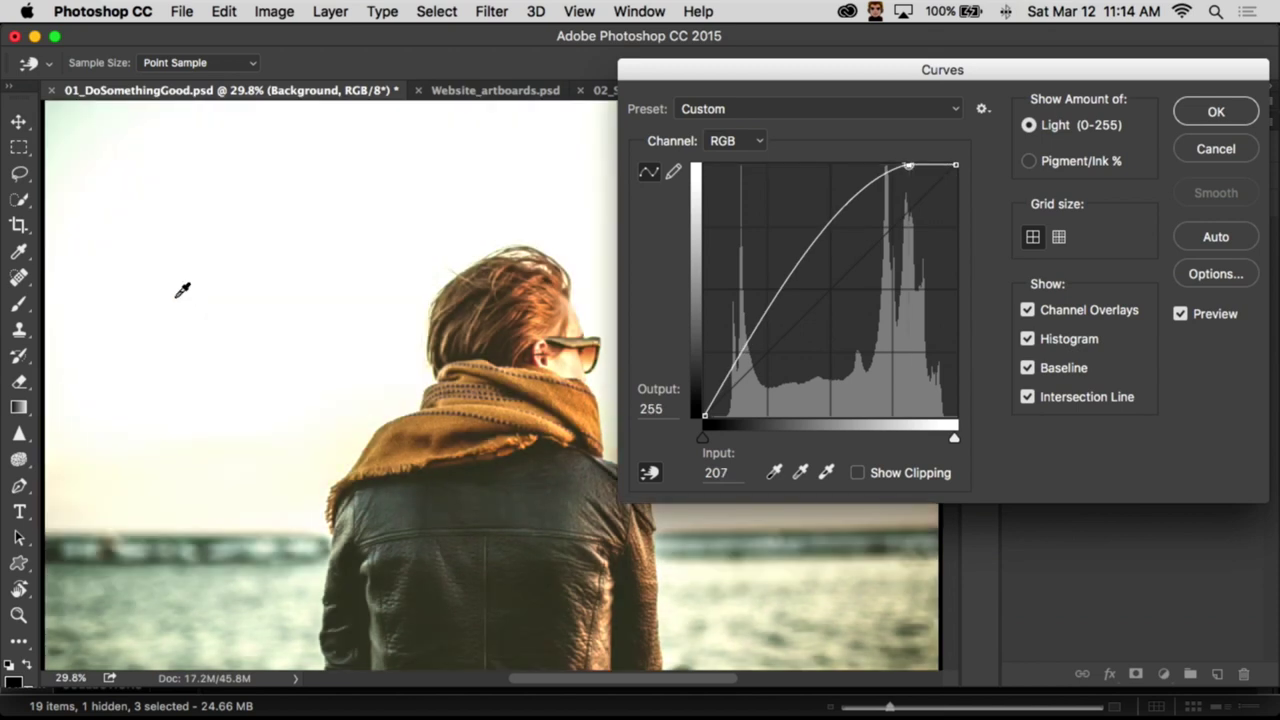
Step: Try darkening the jacket with the on-image Curves adjustment to input 40, output 45, and cancel the whole Curves adjustment
{"action": "left_click_drag", "start_coordinate": [443, 499], "coordinate": [447, 522]}
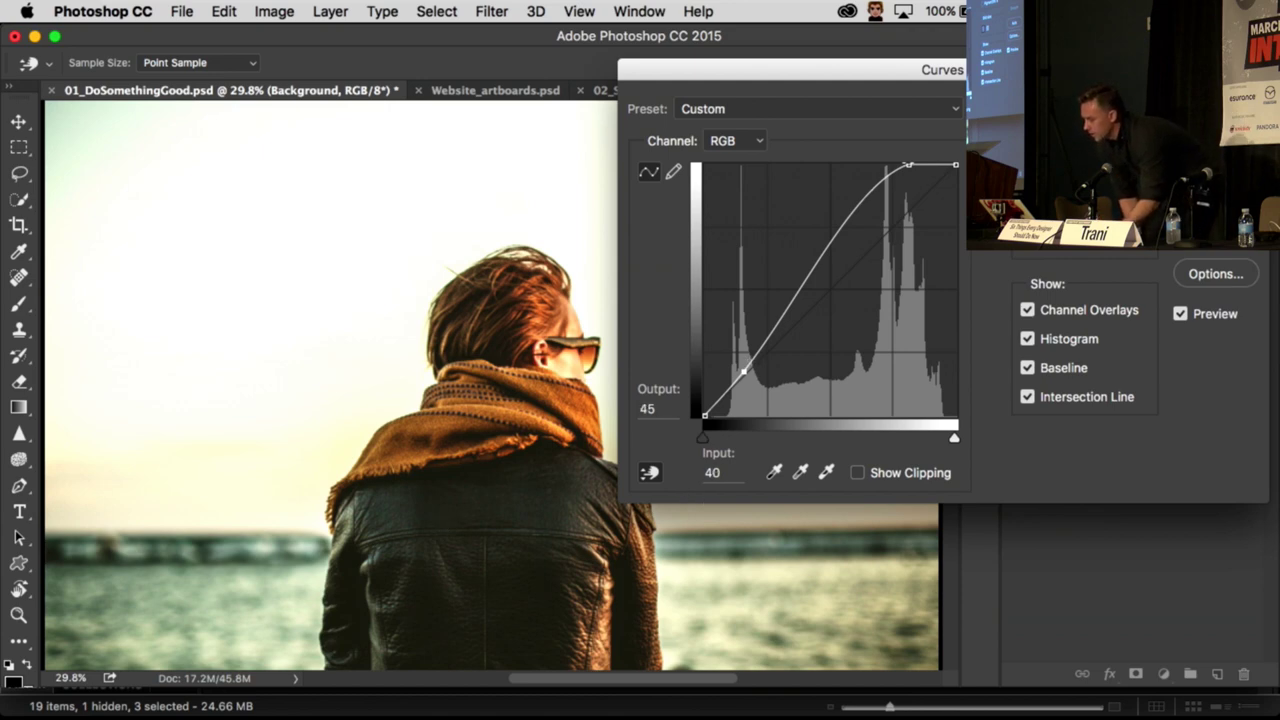
{"action": "left_click", "coordinate": [1203, 153]}
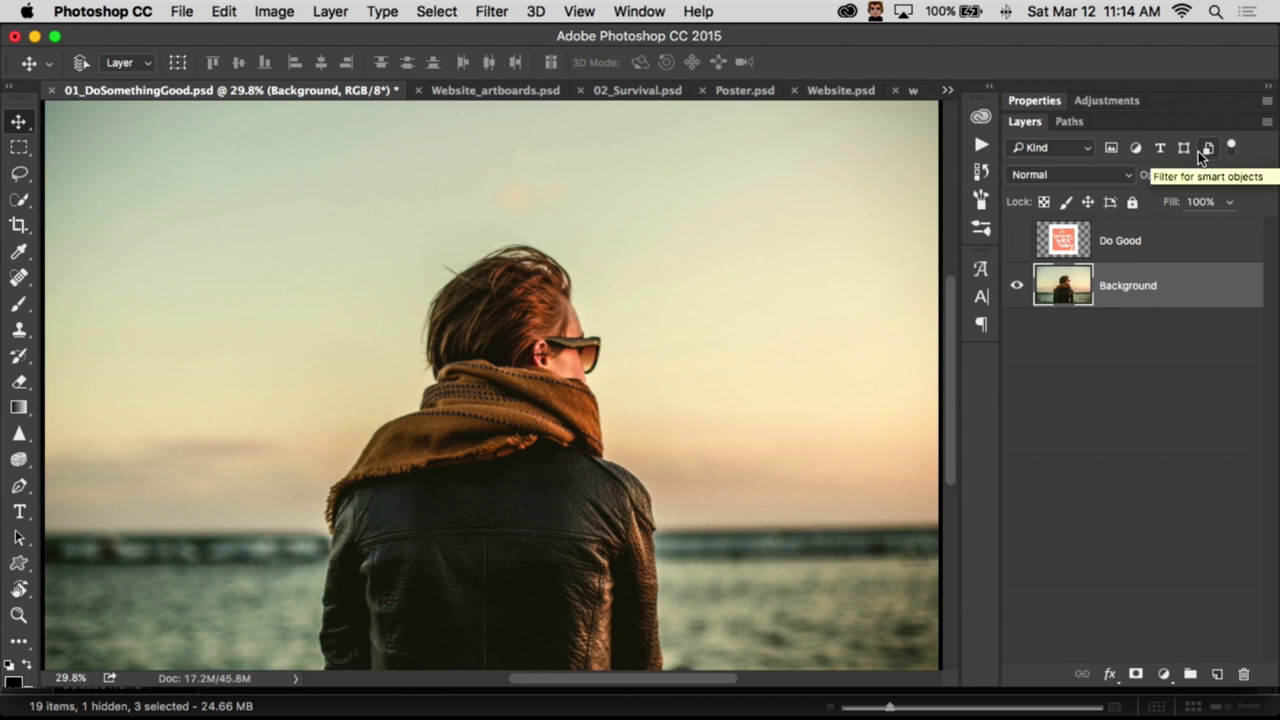
Step: Choose the Sharpen tool and enlarge its brush to 800 px
{"action": "left_click", "coordinate": [10, 304]}
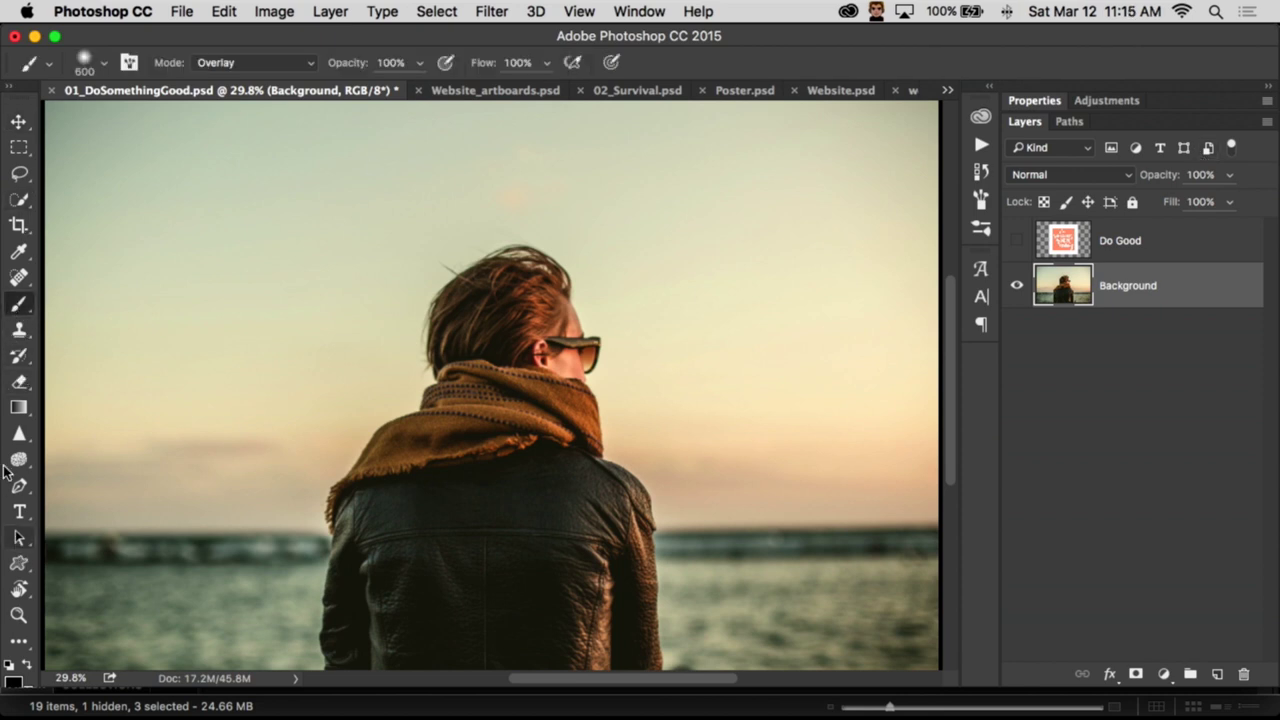
{"action": "left_click", "coordinate": [13, 437]}
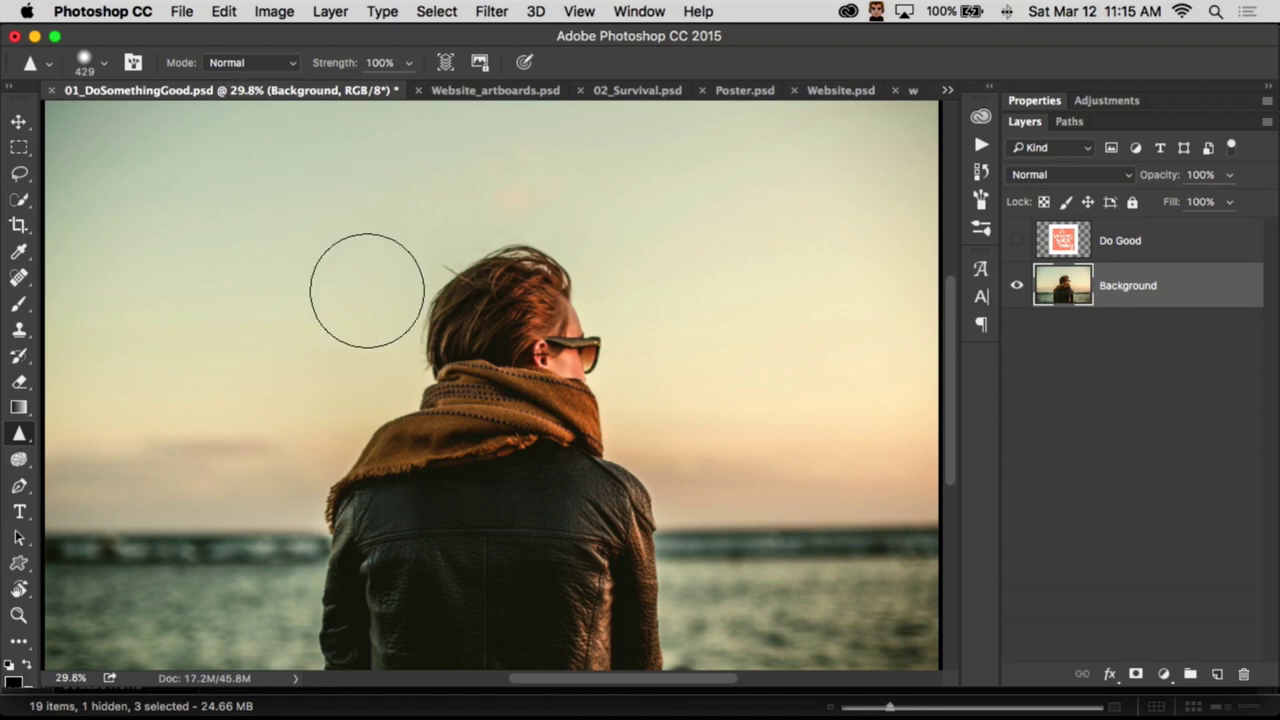
{"action": "key", "text": "bracketright"}
{"action": "key", "text": "bracketright"}
{"action": "key", "text": "bracketright"}
{"action": "key", "text": "bracketright"}
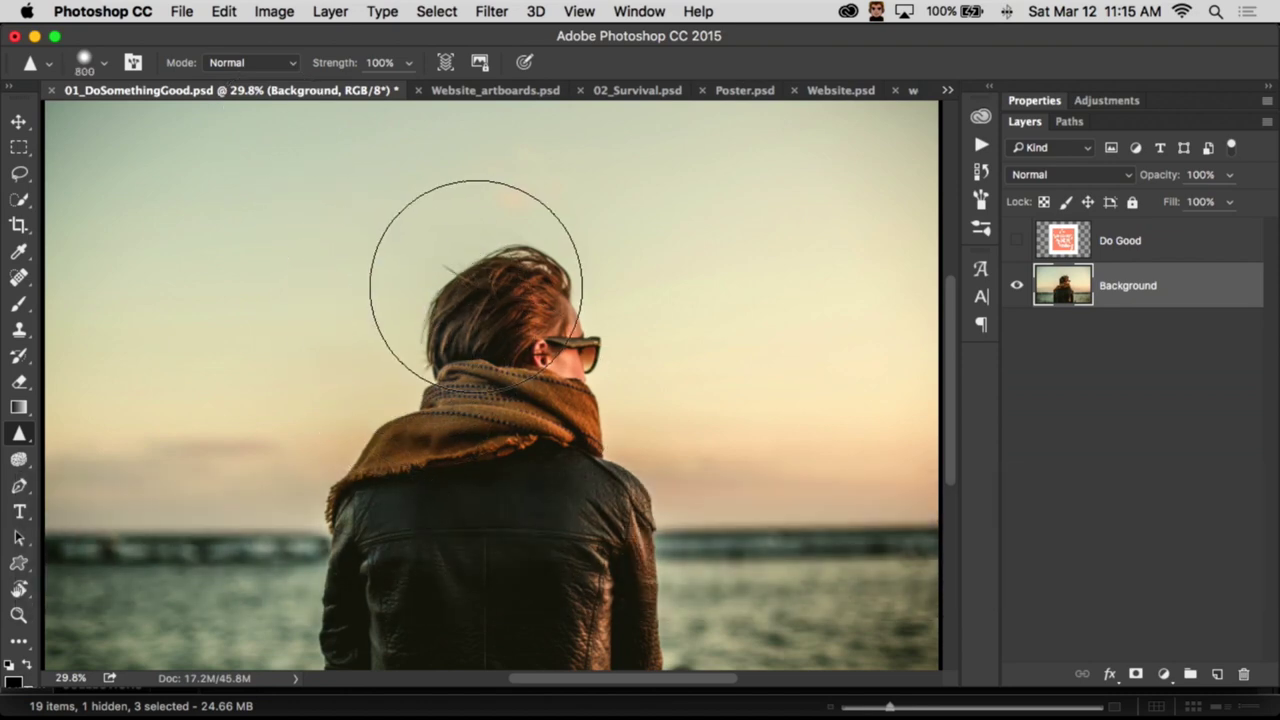
Step: Try sharpening the man's head and scarf with Protect Detail off, and undo the strokes
{"action": "key", "text": "super+z"}
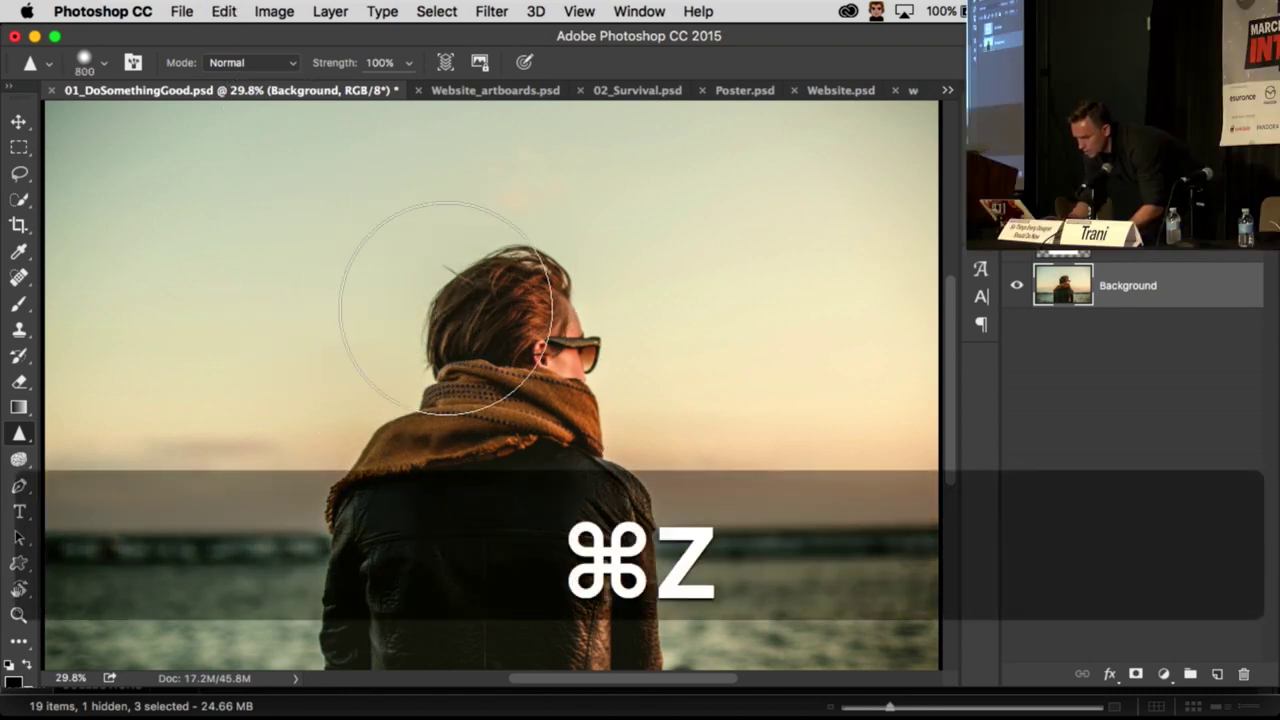
{"action": "mouse_move", "coordinate": [487, 333]}
{"action": "left_mouse_down"}
{"action": "mouse_move", "coordinate": [516, 375]}
{"action": "mouse_move", "coordinate": [538, 461]}
{"action": "mouse_move", "coordinate": [497, 365]}
{"action": "mouse_move", "coordinate": [430, 283]}
{"action": "mouse_move", "coordinate": [516, 407]}
{"action": "mouse_move", "coordinate": [425, 288]}
{"action": "mouse_move", "coordinate": [505, 390]}
{"action": "mouse_move", "coordinate": [375, 533]}
{"action": "mouse_move", "coordinate": [350, 497]}
{"action": "left_mouse_up"}
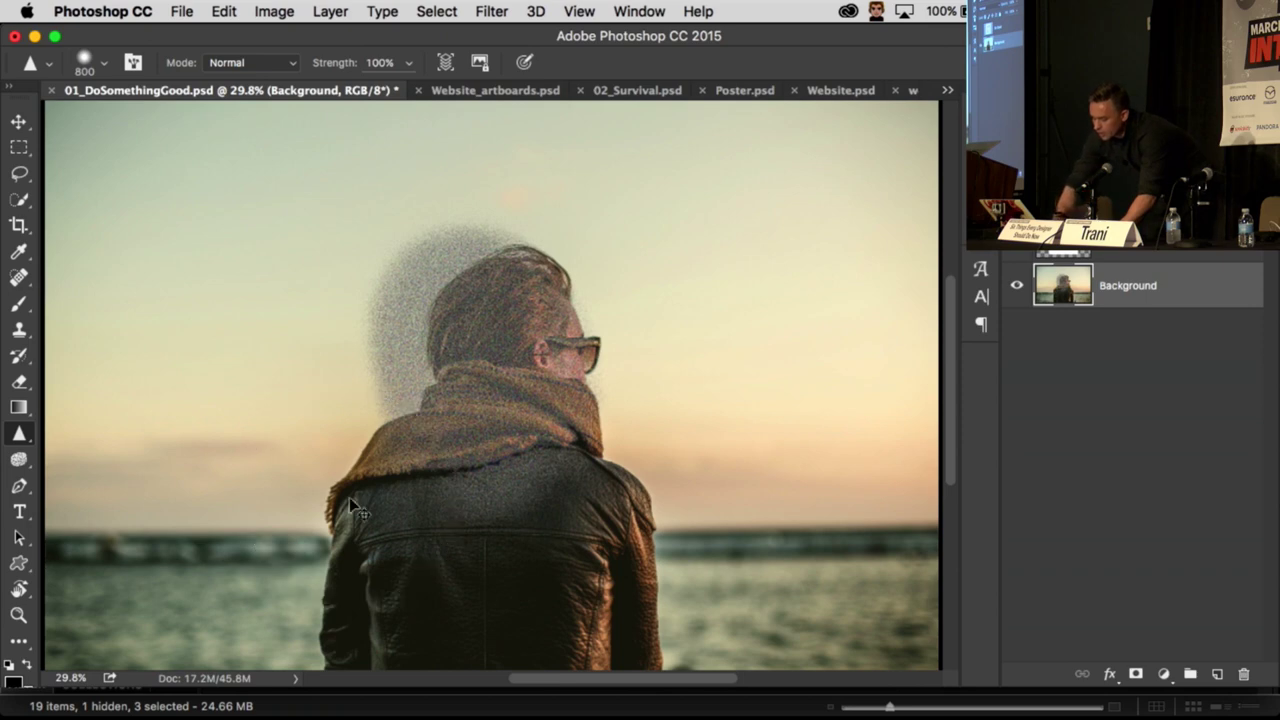
{"action": "key", "text": "super+z"}
Step: Turn on Protect Detail for the Sharpen tool, sharpen the man's hair and scarf, and undo the heavy stroke
{"action": "left_click", "coordinate": [480, 63]}
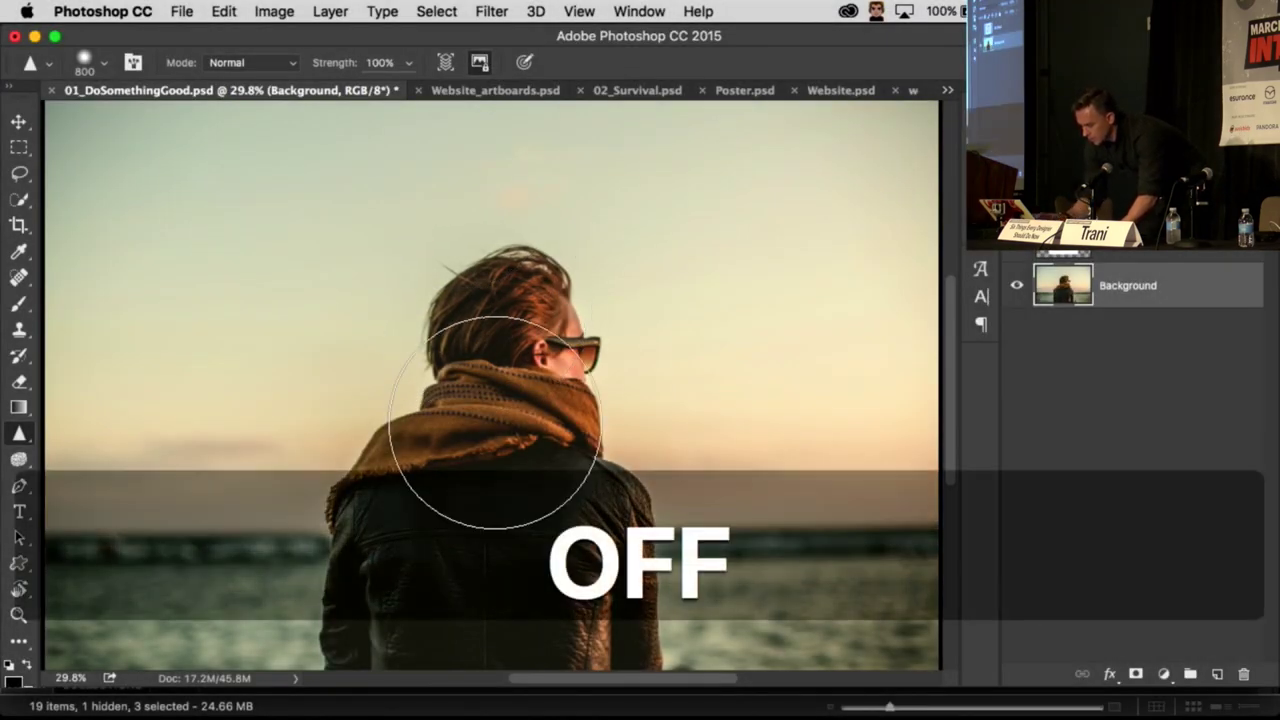
{"action": "mouse_move", "coordinate": [475, 295]}
{"action": "left_mouse_down"}
{"action": "mouse_move", "coordinate": [447, 392]}
{"action": "mouse_move", "coordinate": [462, 386]}
{"action": "mouse_move", "coordinate": [487, 289]}
{"action": "mouse_move", "coordinate": [387, 432]}
{"action": "mouse_move", "coordinate": [329, 481]}
{"action": "mouse_move", "coordinate": [420, 322]}
{"action": "mouse_move", "coordinate": [396, 445]}
{"action": "mouse_move", "coordinate": [532, 259]}
{"action": "mouse_move", "coordinate": [668, 529]}
{"action": "mouse_move", "coordinate": [330, 487]}
{"action": "mouse_move", "coordinate": [299, 505]}
{"action": "mouse_move", "coordinate": [296, 538]}
{"action": "mouse_move", "coordinate": [194, 487]}
{"action": "left_mouse_up"}
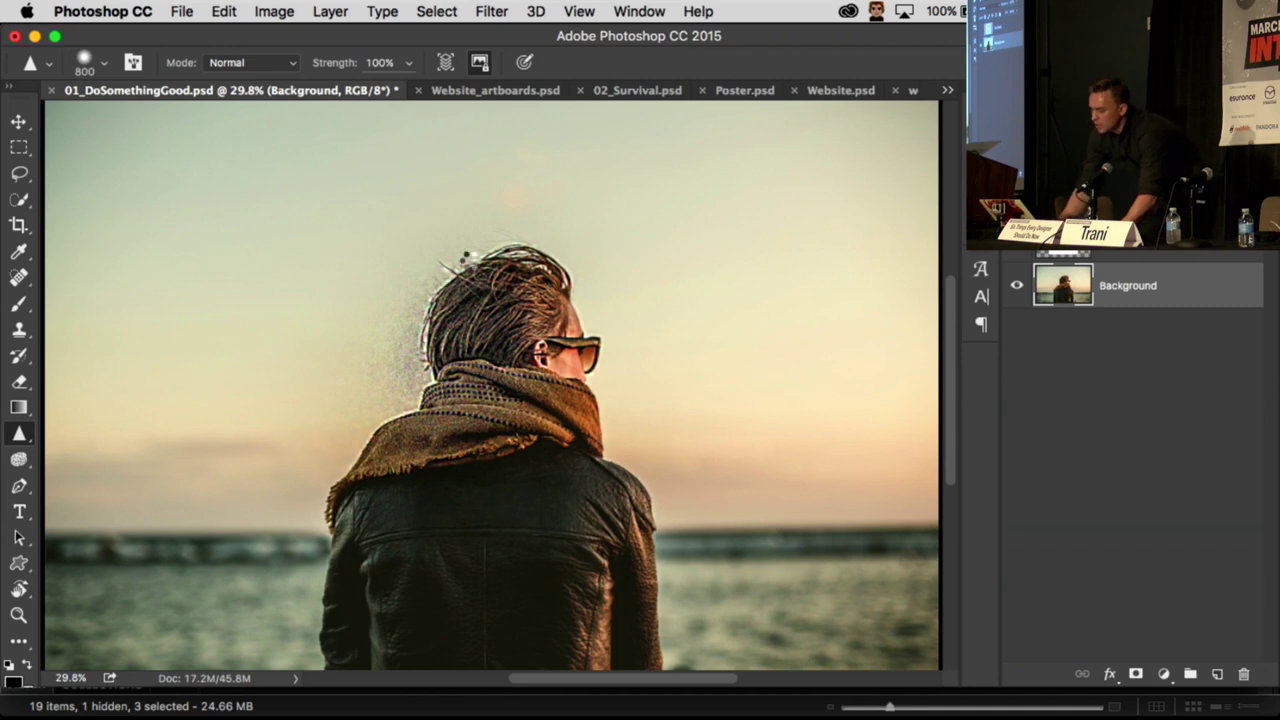
{"action": "key", "text": "super+z"}
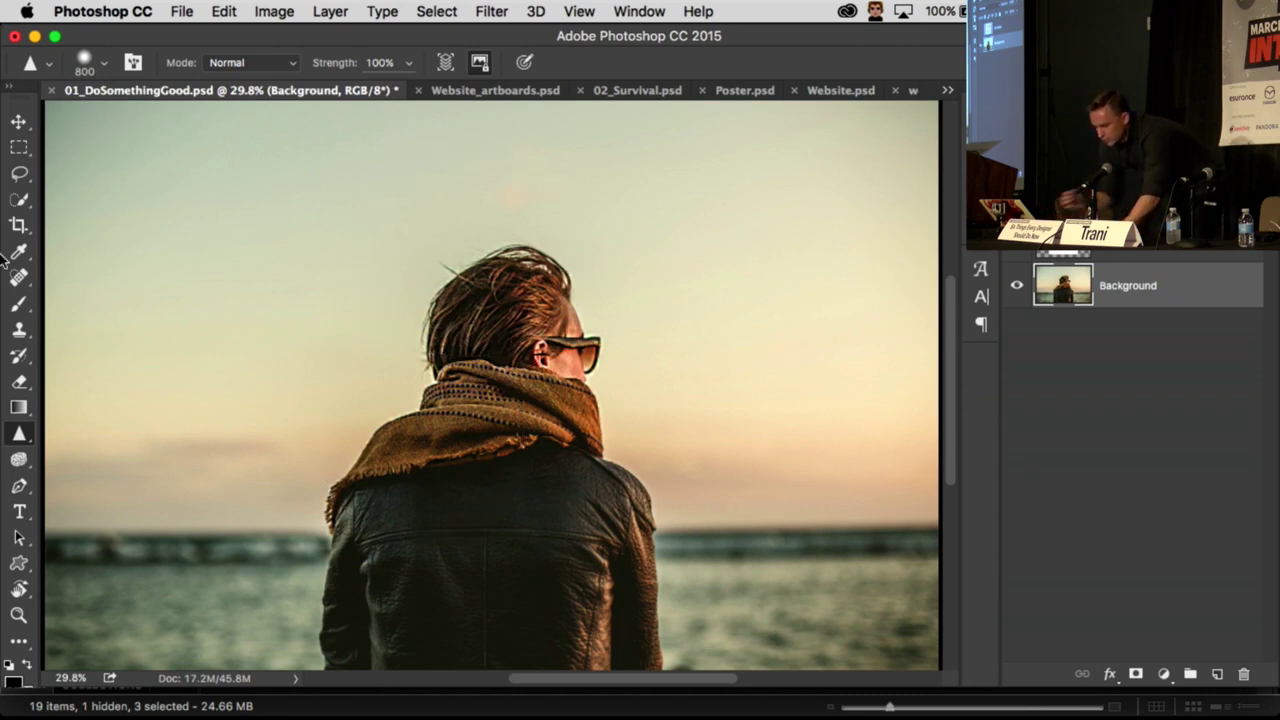
Step: Try enlarging and shrinking the Sharpen brush in several increments
{"action": "key", "text": "bracketright"}
{"action": "key", "text": "bracketleft"}
{"action": "key", "text": "bracketleft"}
{"action": "key", "text": "bracketleft"}
{"action": "key", "text": "bracketright"}
{"action": "key", "text": "bracketleft"}
{"action": "key", "text": "bracketleft"}
{"action": "key", "text": "bracketleft"}
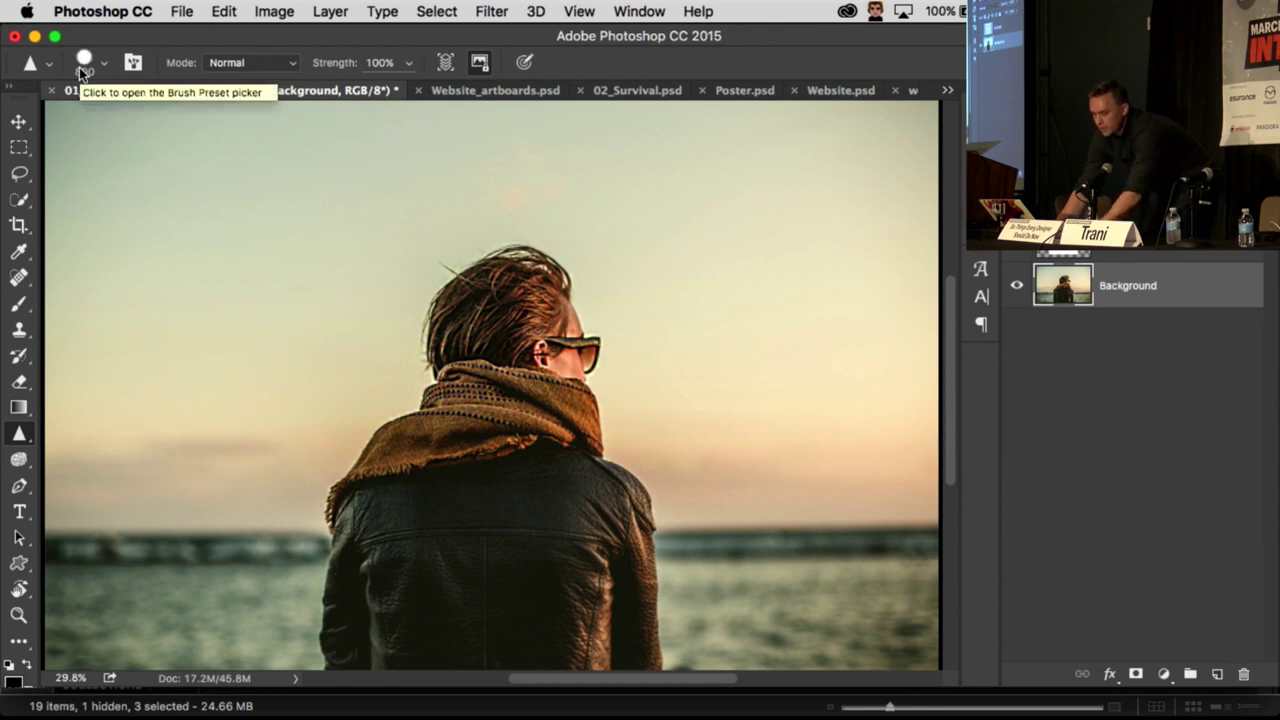
Step: Try softening and hardening the edge of the 800 px Sharpen brush in increments
{"action": "key", "text": "shift+bracketleft"}
{"action": "key", "text": "shift+bracketleft"}
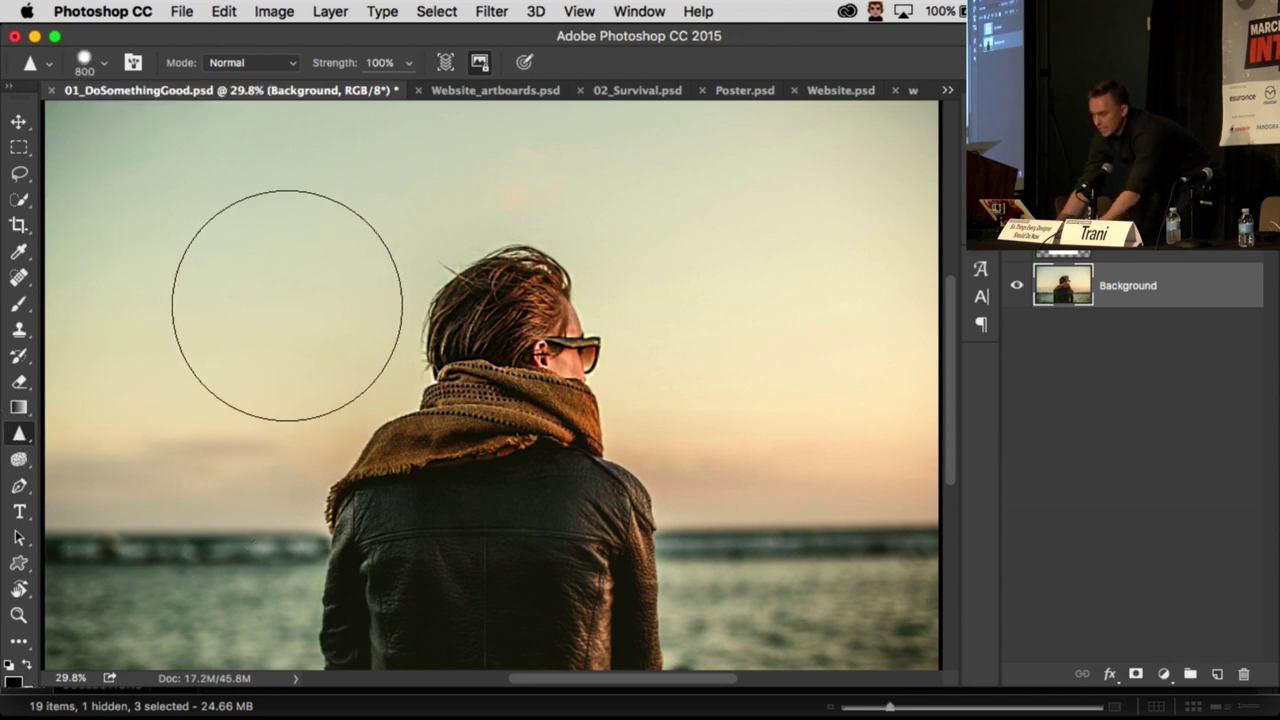
{"action": "key", "text": "shift+bracketright"}
{"action": "key", "text": "shift+bracketright"}
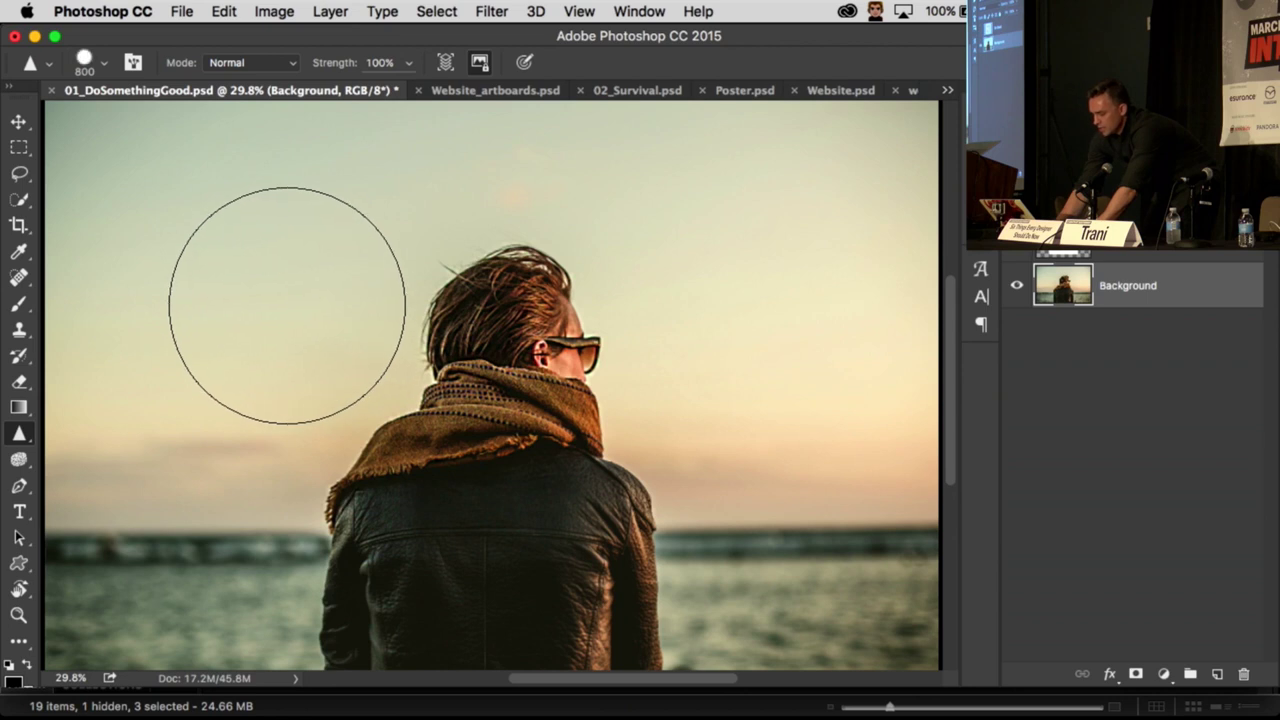
{"action": "key", "text": "shift+bracketleft"}
{"action": "key", "text": "shift+bracketleft"}
{"action": "key", "text": "shift+bracketright"}
{"action": "key", "text": "shift+bracketright"}
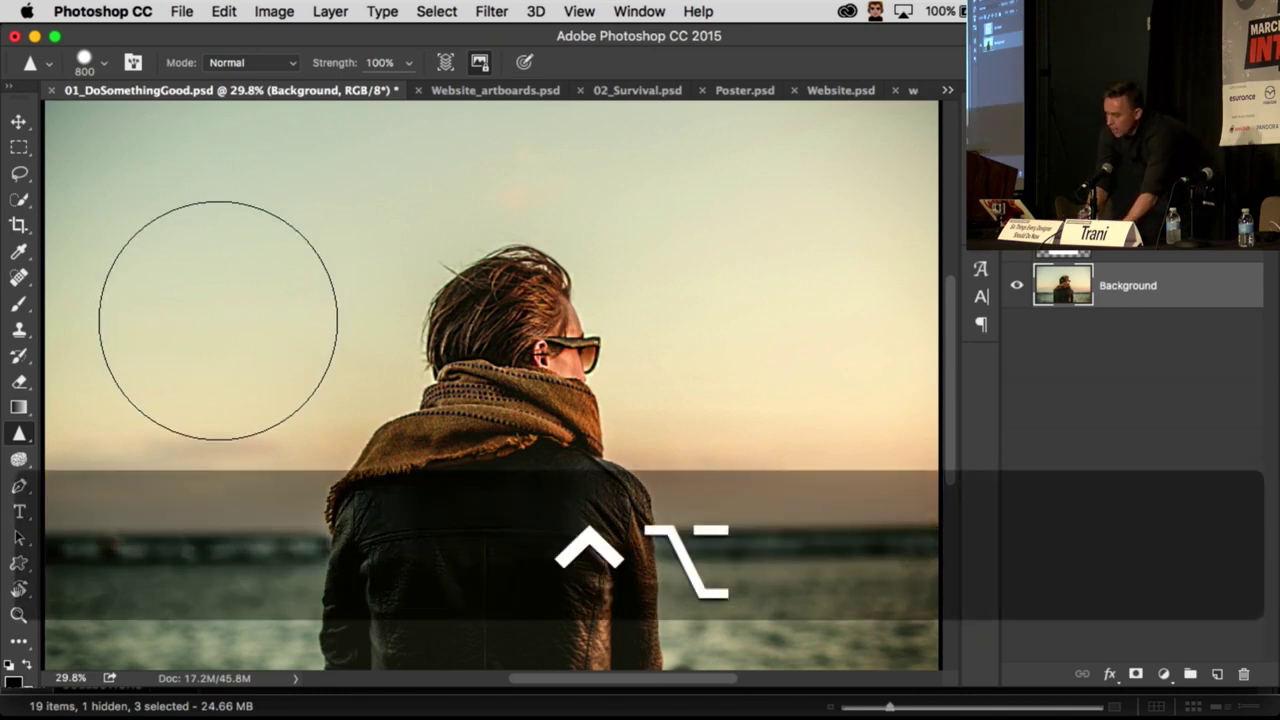
Step: Interactively resize the Sharpen brush on the canvas to 316 px diameter with 4% hardness
{"action": "mouse_move", "coordinate": [218, 322]}
{"action": "left_mouse_down"}
{"action": "mouse_move", "coordinate": [222, 118]}
{"action": "mouse_move", "coordinate": [228, 326]}
{"action": "mouse_move", "coordinate": [418, 328]}
{"action": "mouse_move", "coordinate": [194, 334]}
{"action": "mouse_move", "coordinate": [172, 322]}
{"action": "mouse_move", "coordinate": [183, 369]}
{"action": "mouse_move", "coordinate": [203, 327]}
{"action": "mouse_move", "coordinate": [263, 324]}
{"action": "mouse_move", "coordinate": [177, 334]}
{"action": "mouse_move", "coordinate": [204, 8]}
{"action": "left_mouse_up"}
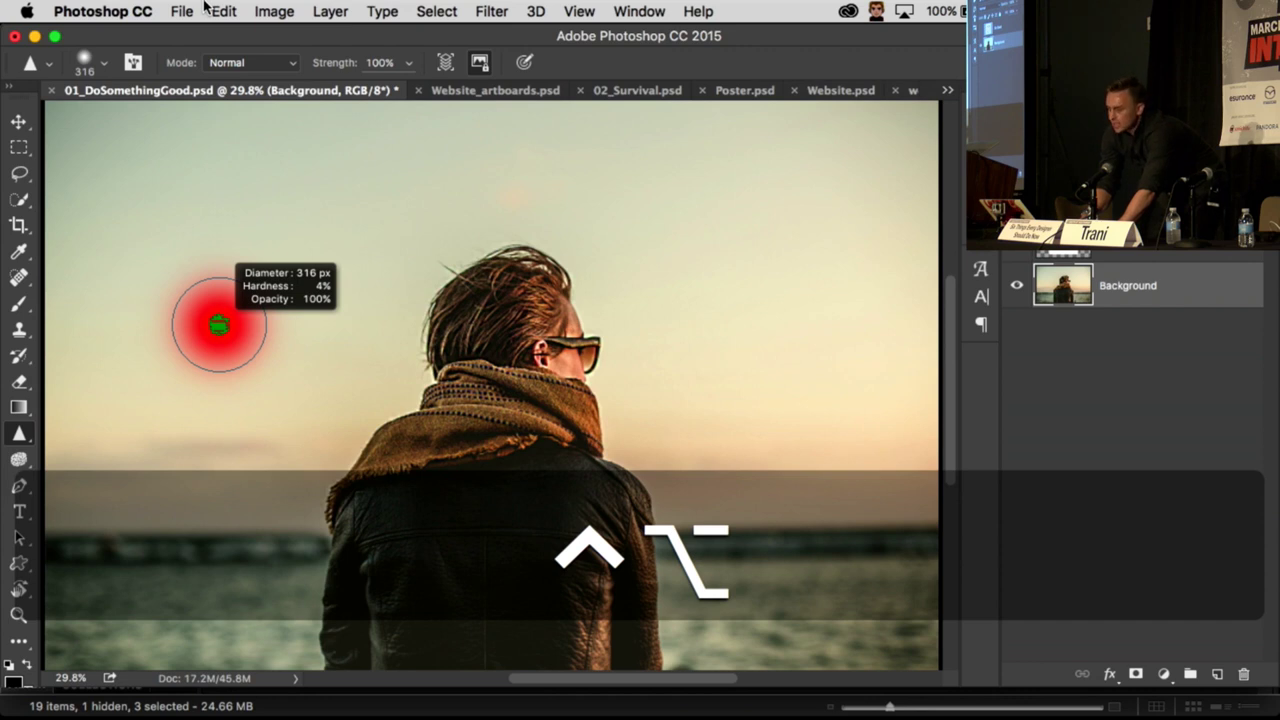
{"action": "left_click_drag", "start_coordinate": [219, 325], "coordinate": [219, 325]}
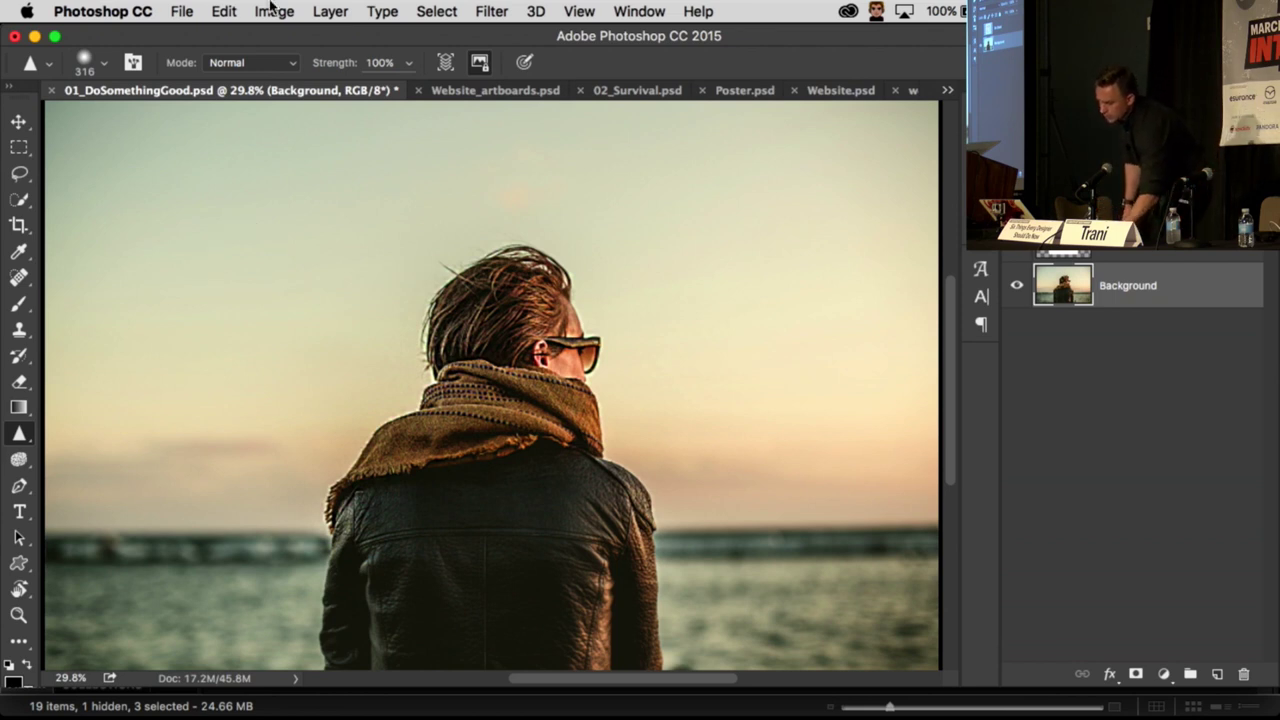
Step: Open the Keyboard Shortcuts and Menus dialog and move it higher on the screen
{"action": "left_click", "coordinate": [268, 12]}
{"action": "scroll", "coordinate": [226, 577], "scroll_direction": "down", "scroll_amount": 3}
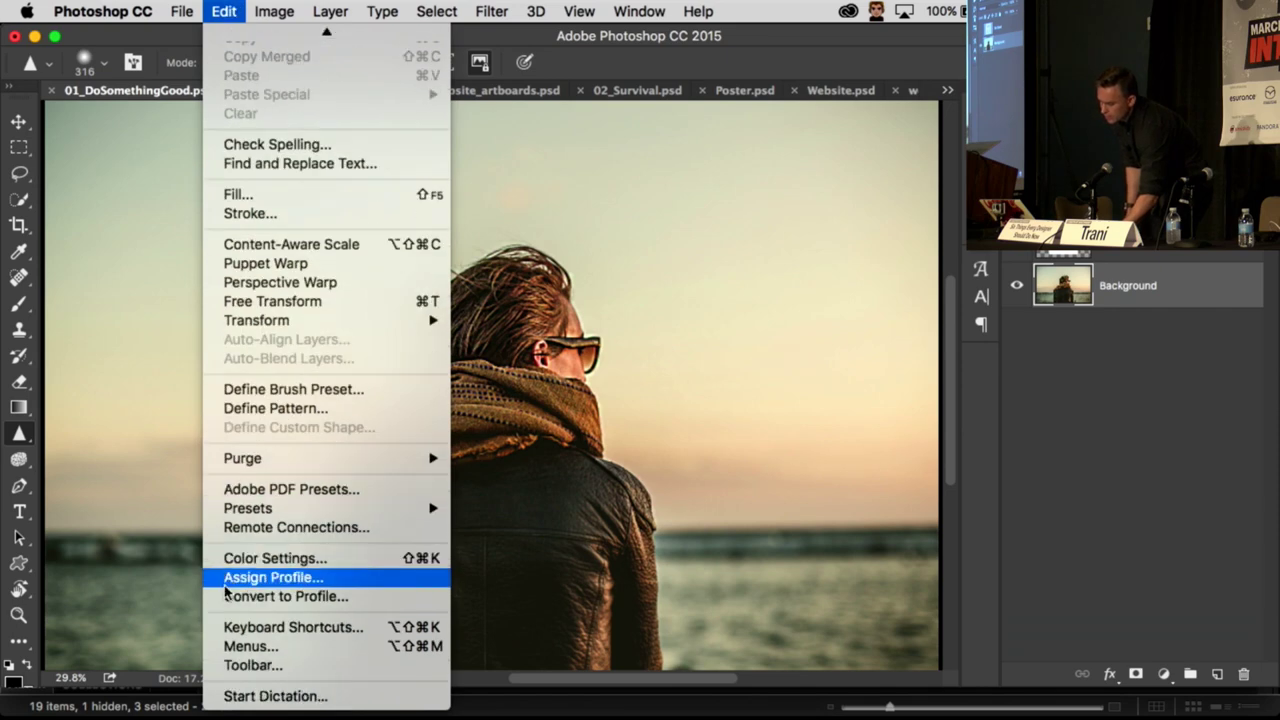
{"action": "left_click", "coordinate": [308, 630]}
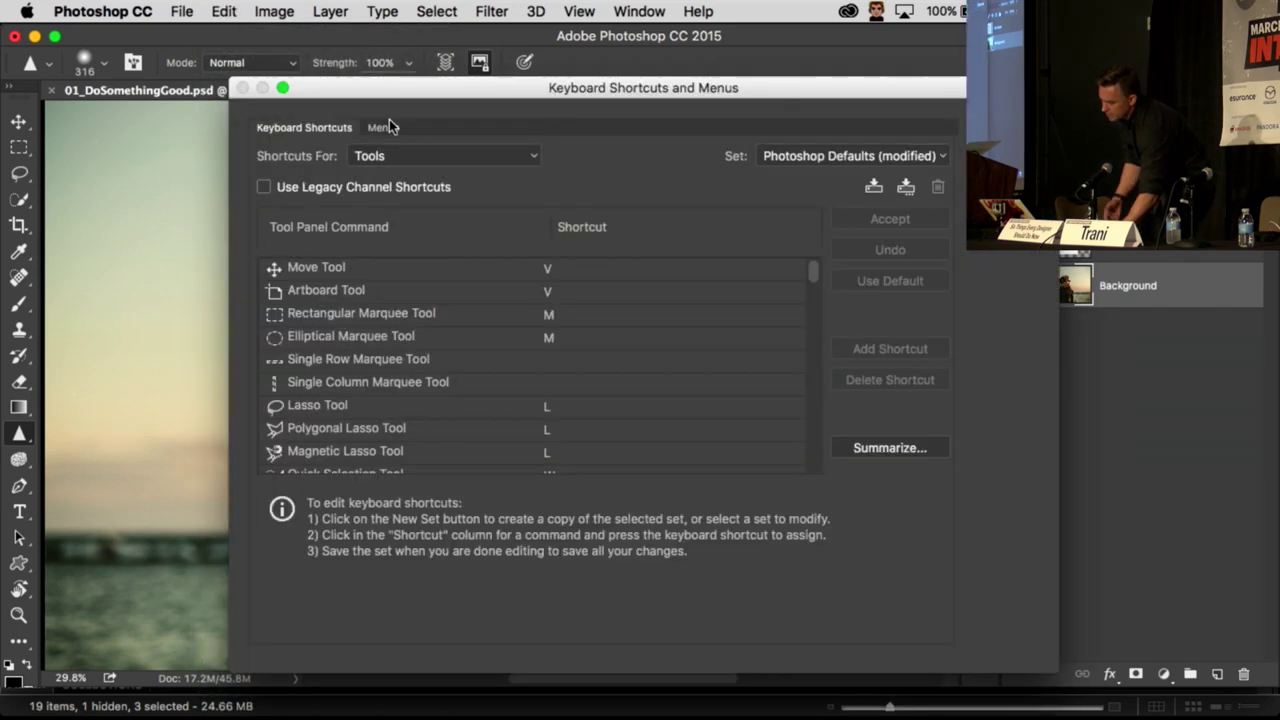
{"action": "left_click_drag", "start_coordinate": [389, 97], "coordinate": [383, 45]}
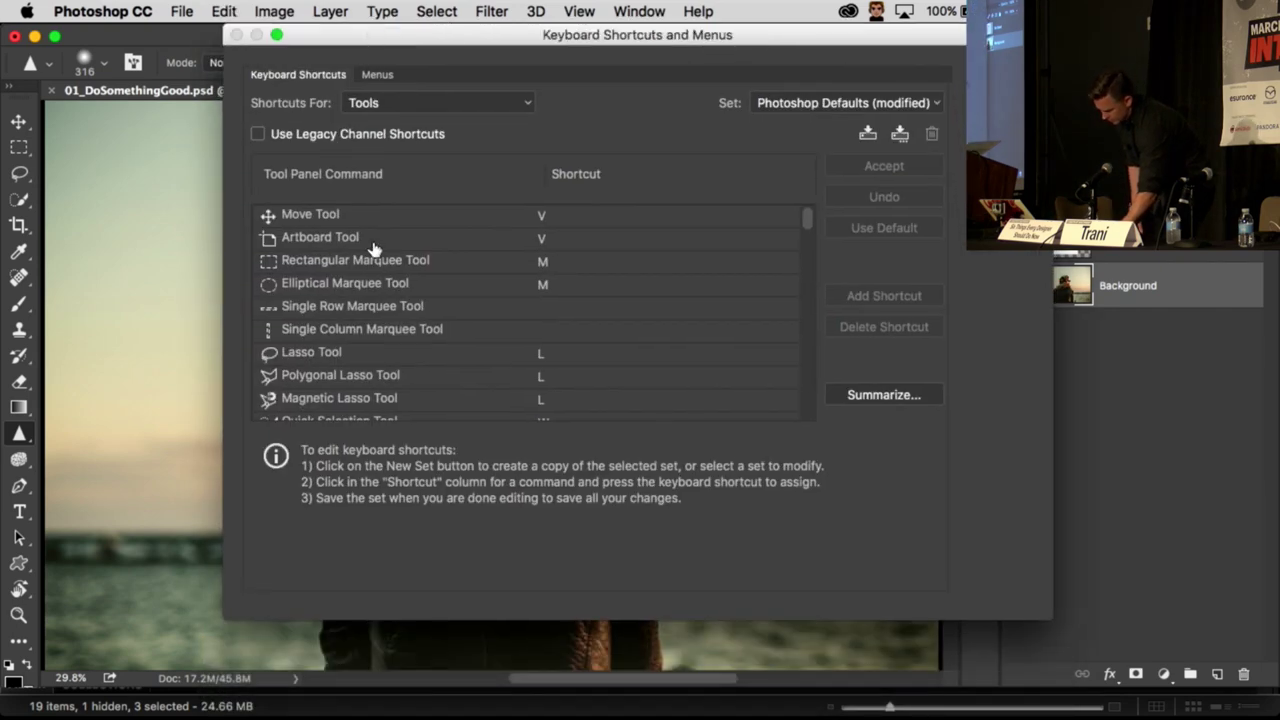
Step: Examine the shortcut lists for Application Menus and Tools, looking through the tool commands and their assigned keys
{"action": "scroll", "coordinate": [372, 250], "scroll_direction": "down", "scroll_amount": 2}
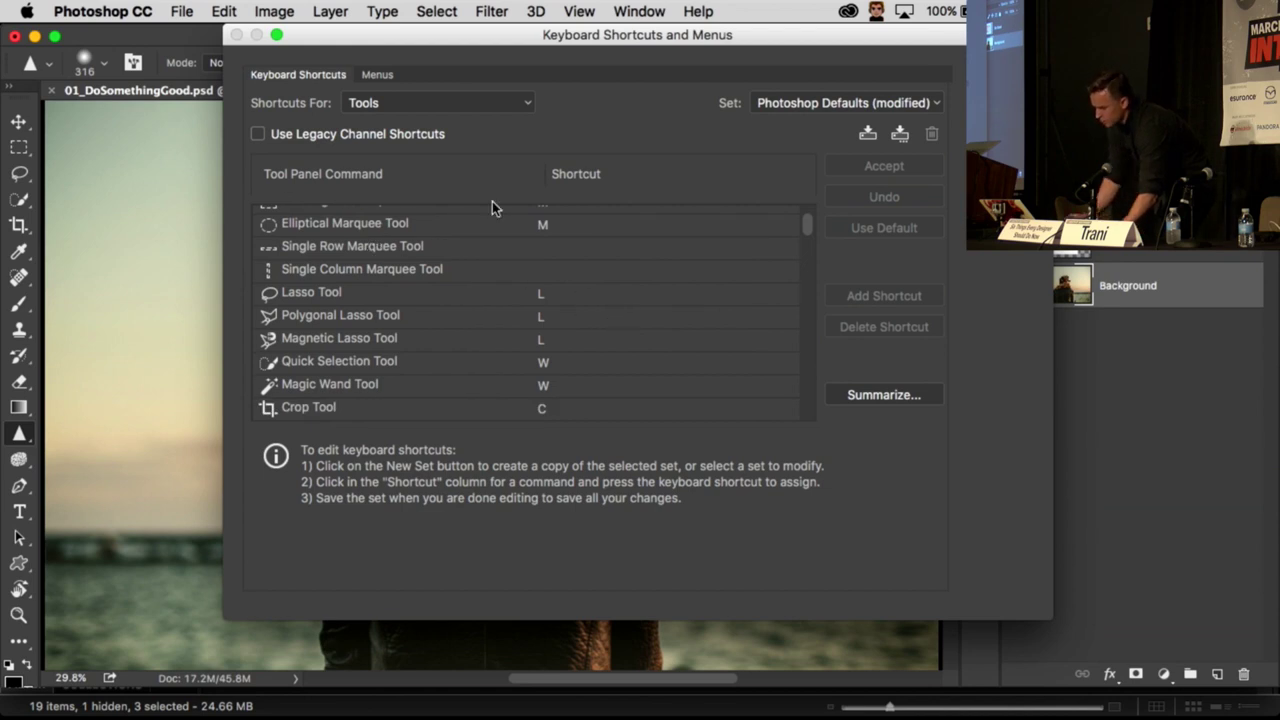
{"action": "left_click", "coordinate": [422, 102]}
{"action": "left_click", "coordinate": [434, 65]}
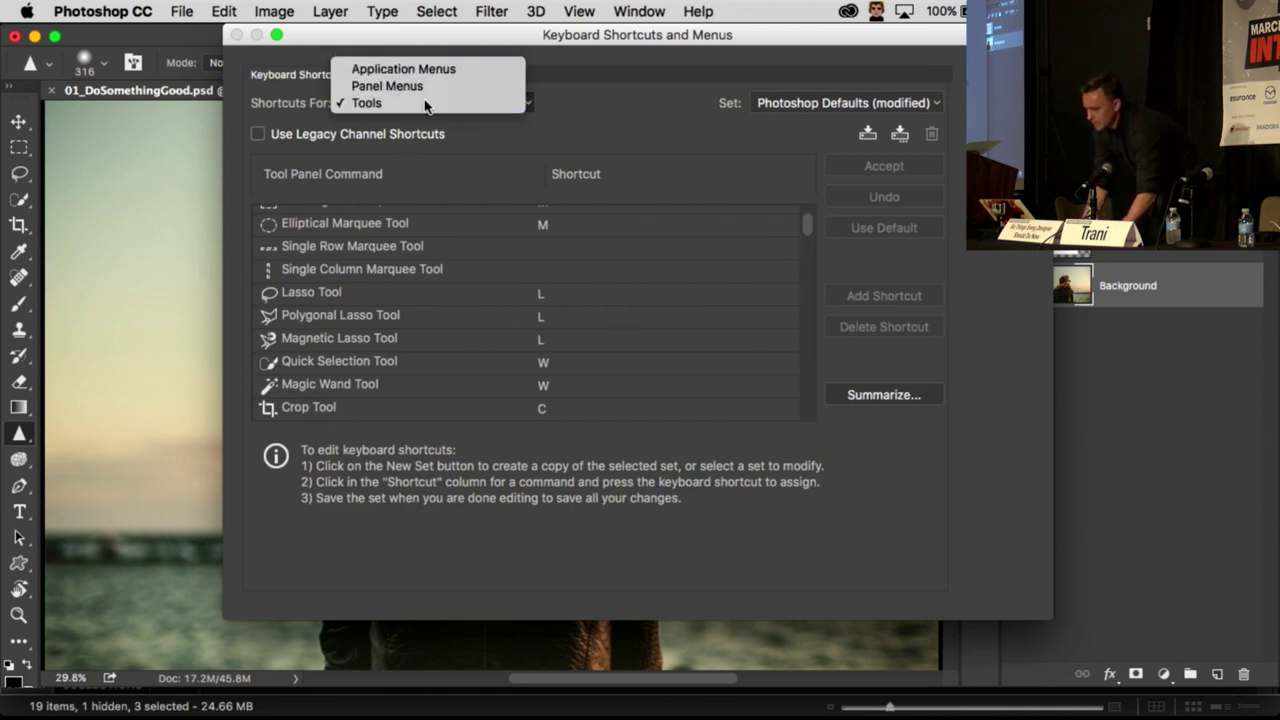
{"action": "left_click", "coordinate": [371, 103]}
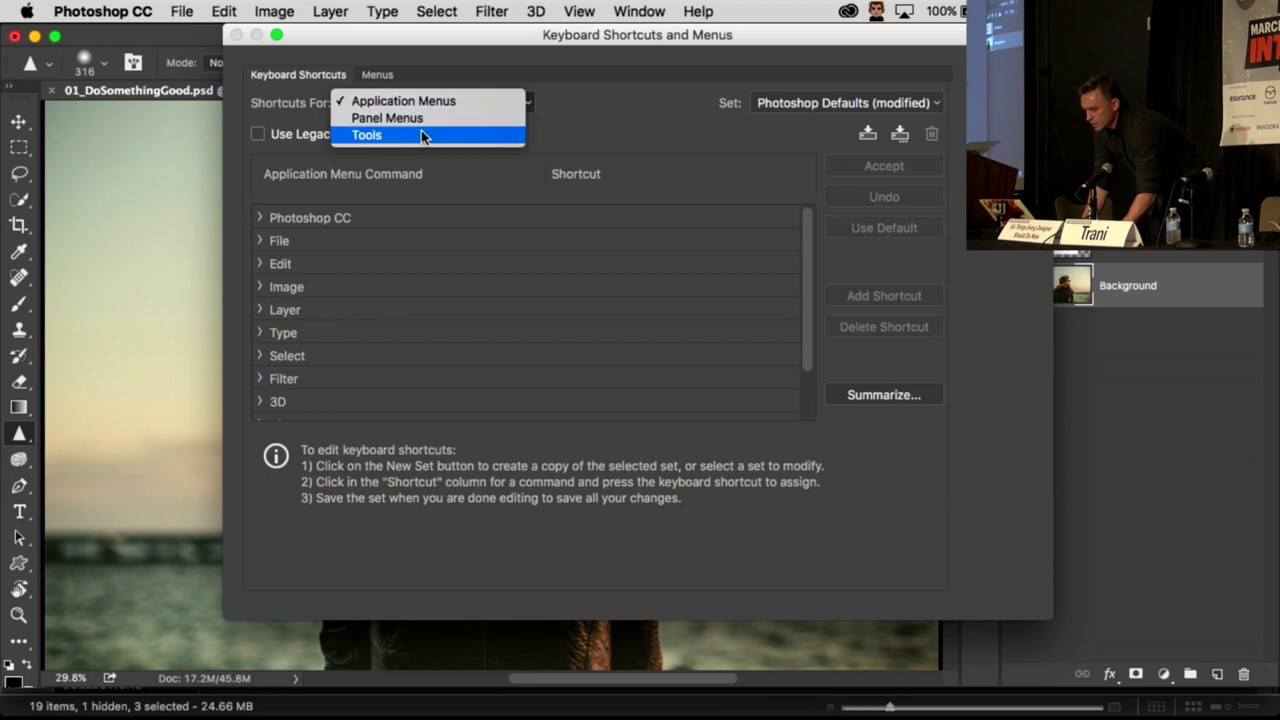
{"action": "left_click", "coordinate": [375, 133]}
{"action": "scroll", "coordinate": [440, 245], "scroll_direction": "down", "scroll_amount": 3}
{"action": "scroll", "coordinate": [454, 234], "scroll_direction": "down", "scroll_amount": 15}
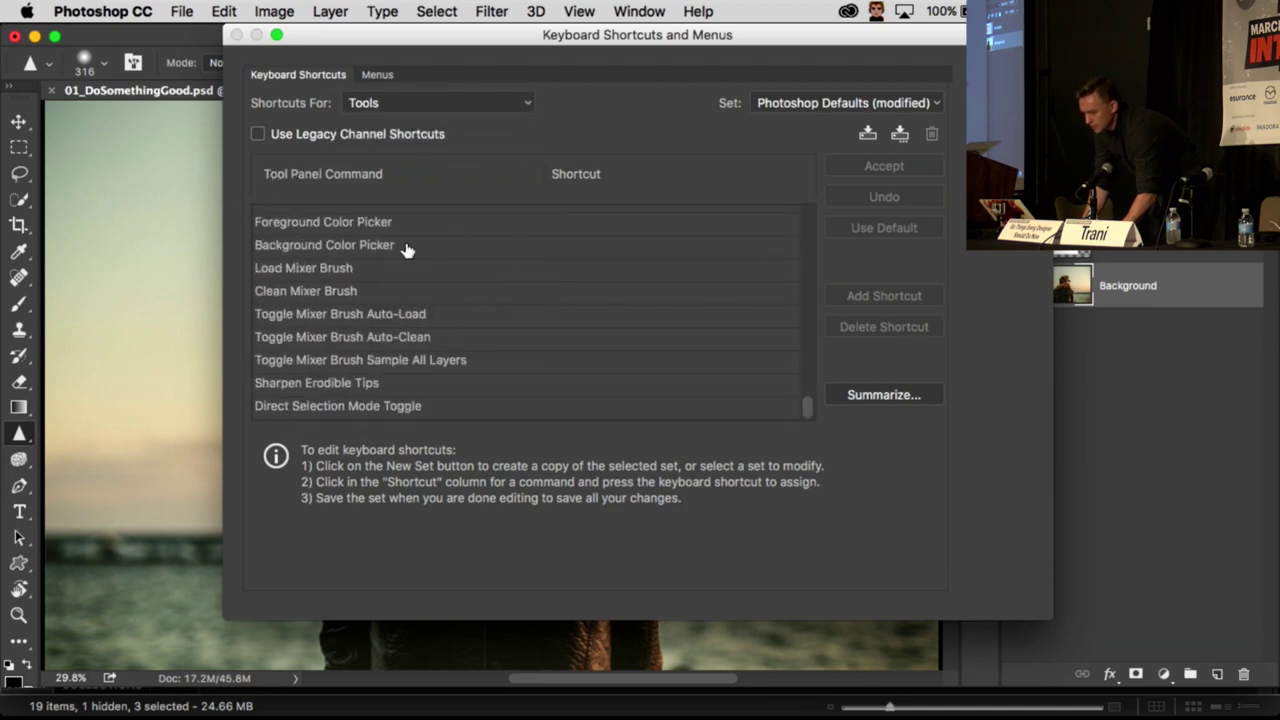
{"action": "scroll", "coordinate": [430, 243], "scroll_direction": "up", "scroll_amount": 10}
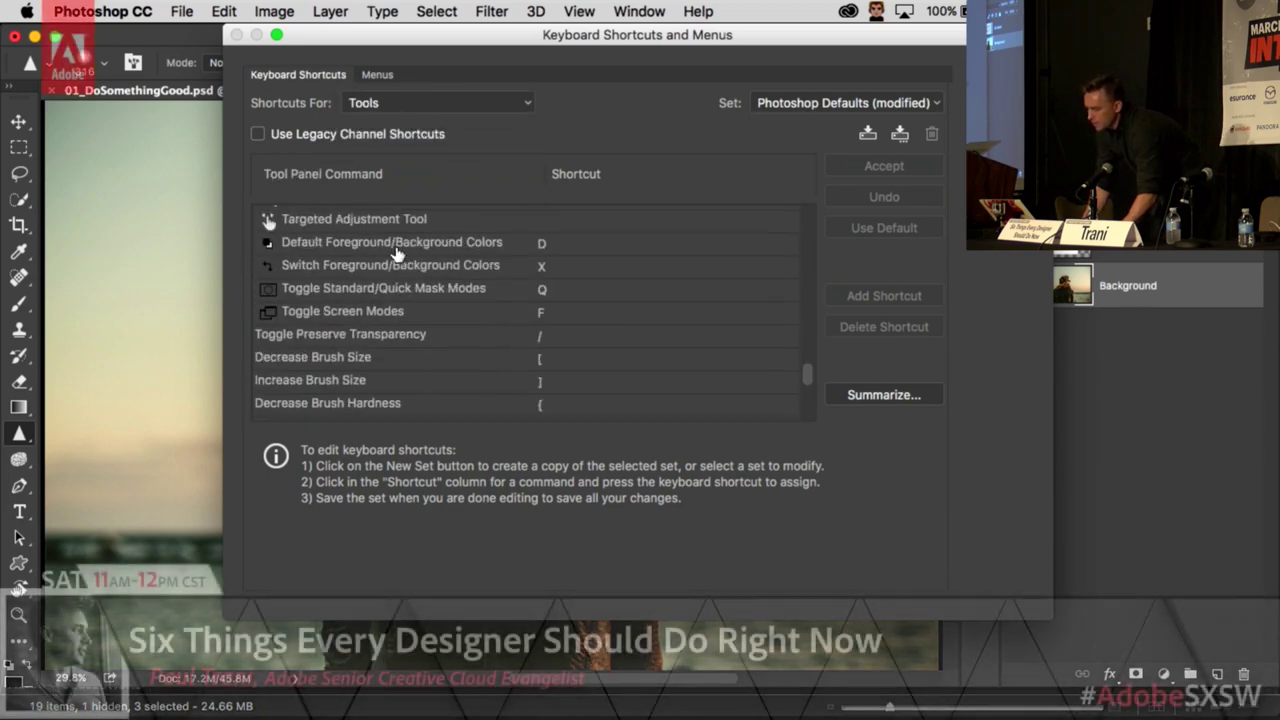
{"action": "scroll", "coordinate": [397, 252], "scroll_direction": "up", "scroll_amount": 3}
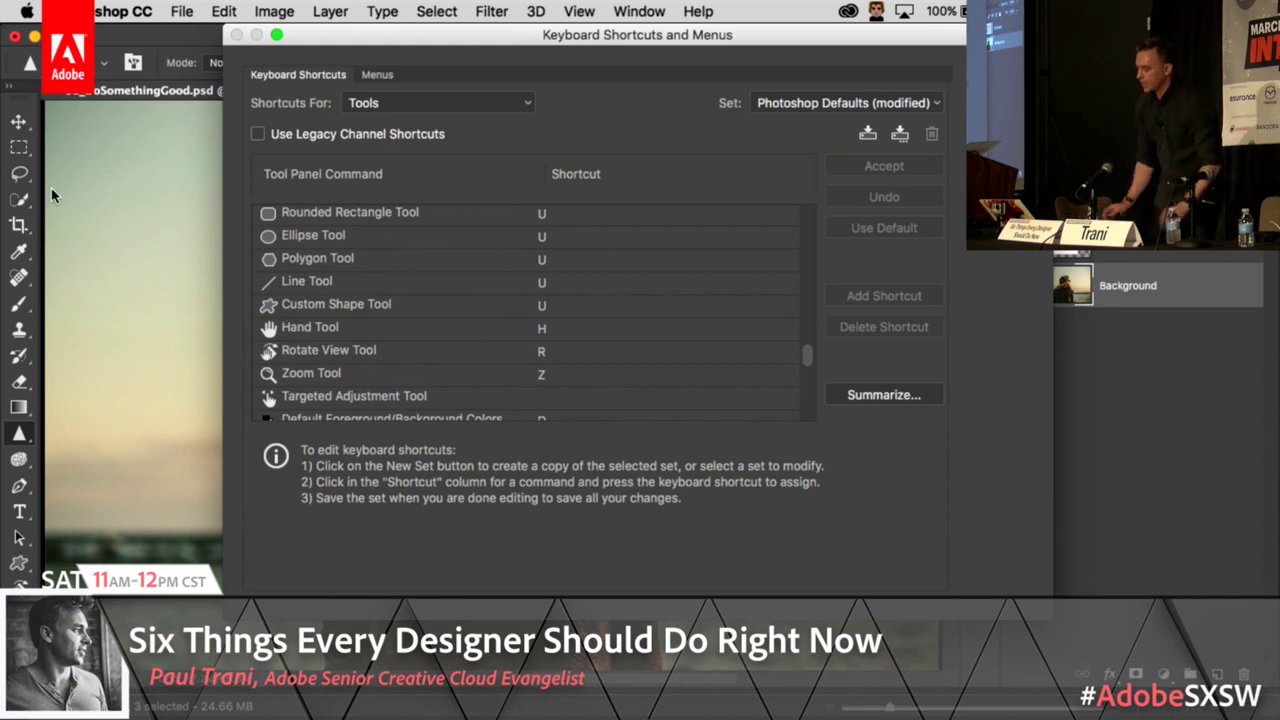
{"action": "scroll", "coordinate": [275, 275], "scroll_direction": "up", "scroll_amount": 10}
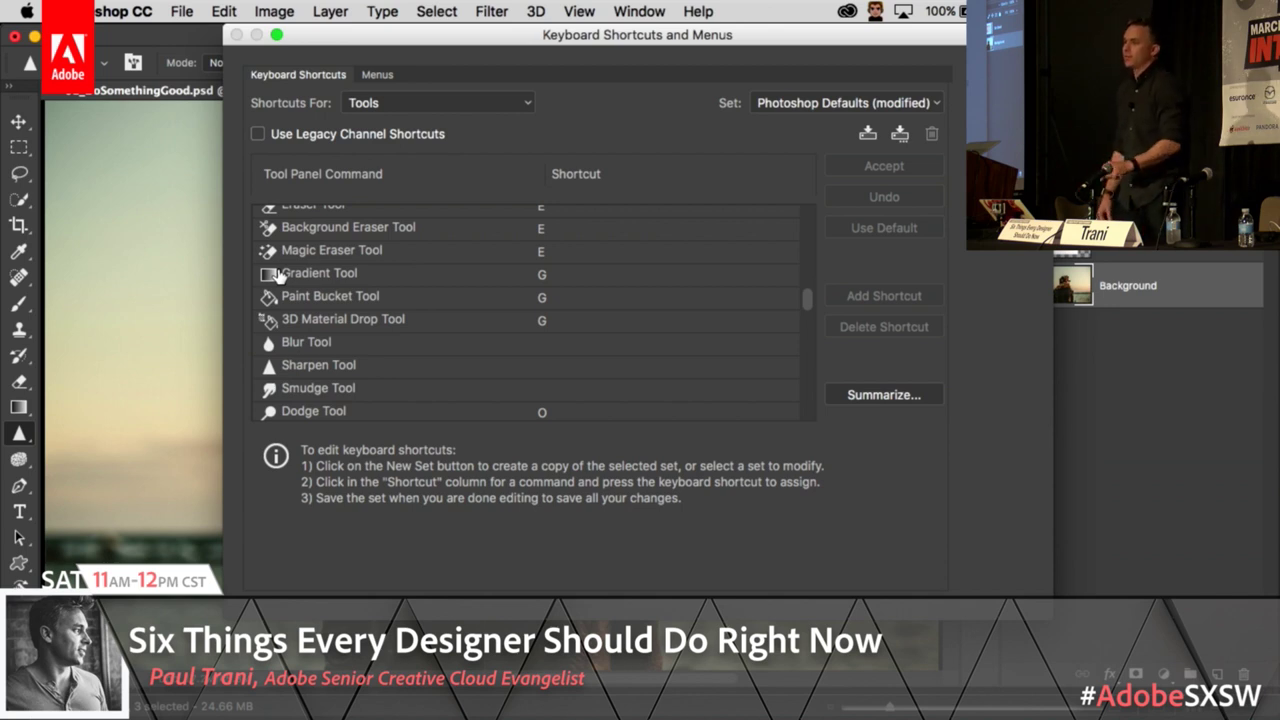
Step: Assign N to the Foreground Color Picker and K to the Background Color Picker, and confirm the shortcut changes
{"action": "scroll", "coordinate": [423, 314], "scroll_direction": "down", "scroll_amount": 15}
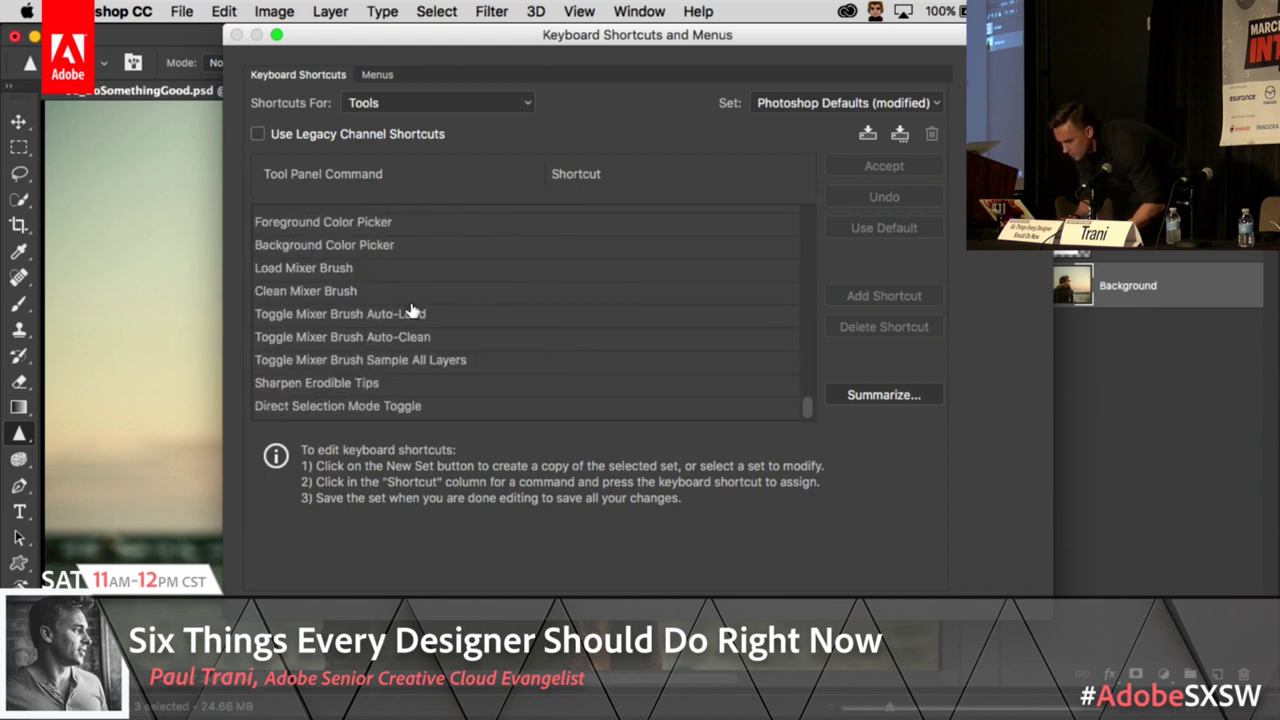
{"action": "left_click", "coordinate": [563, 224]}
{"action": "key", "text": "n"}
{"action": "left_click", "coordinate": [546, 247]}
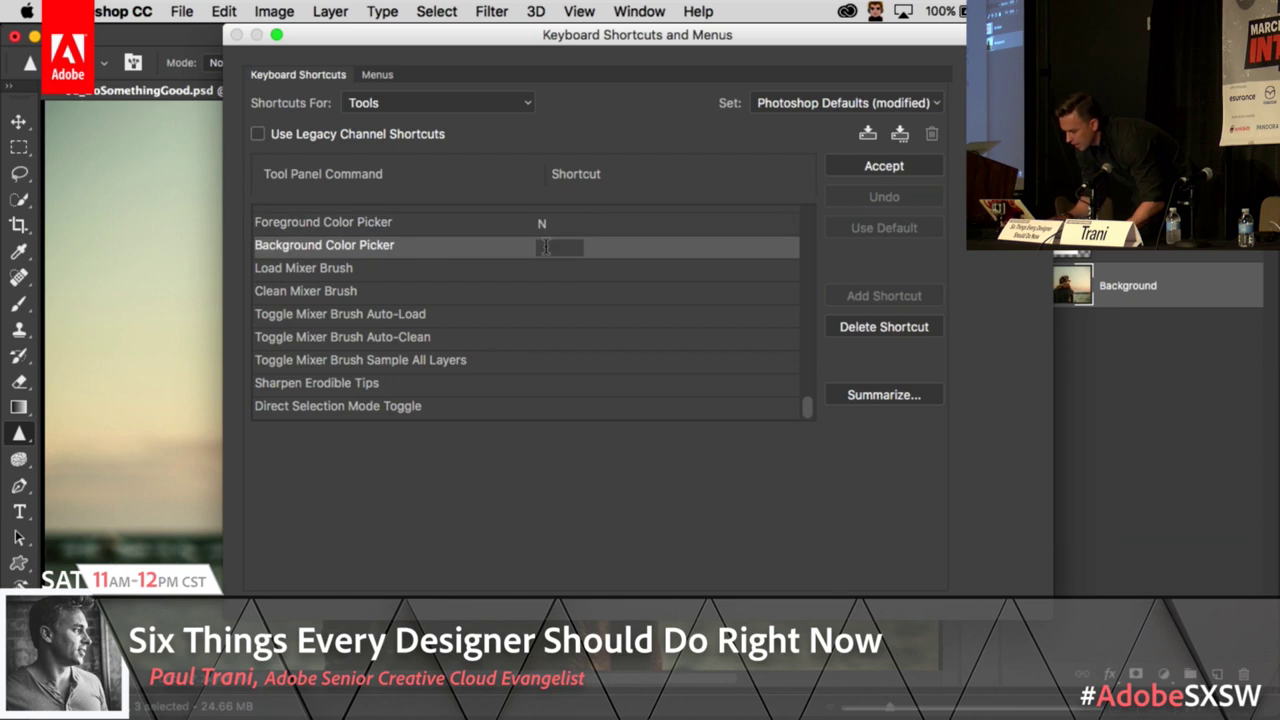
{"action": "key", "text": "k"}
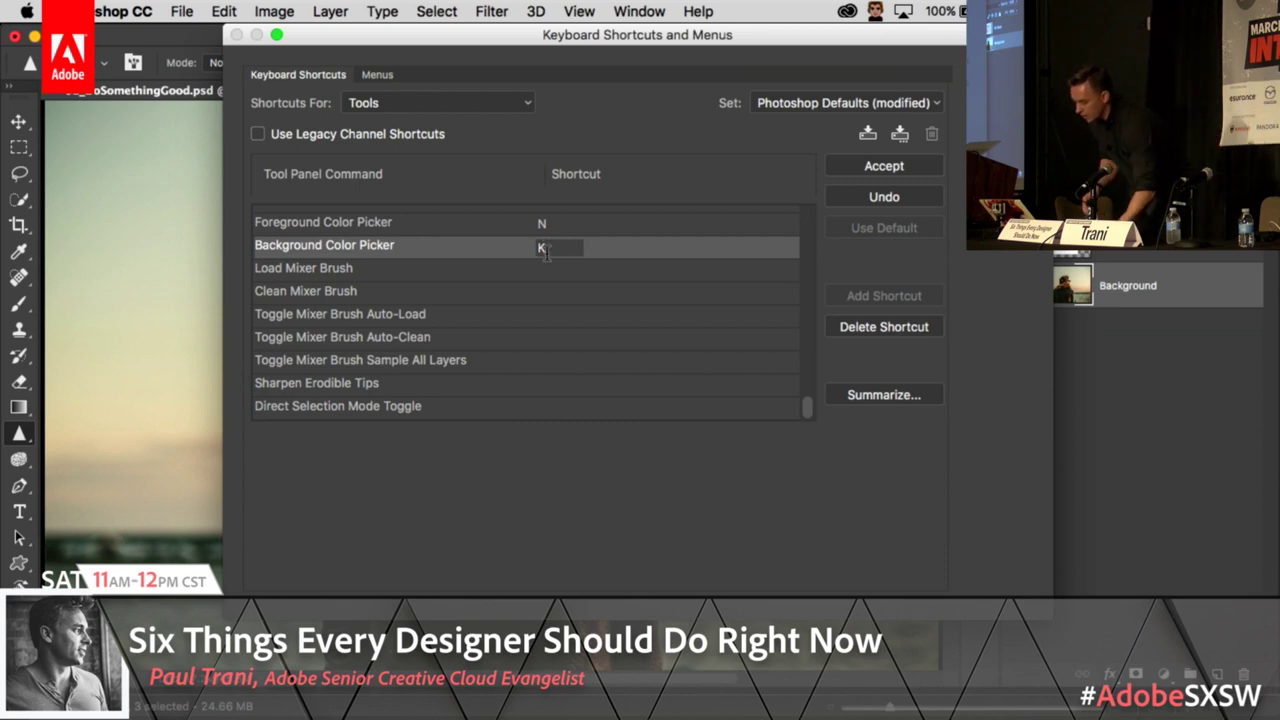
{"action": "left_click", "coordinate": [574, 410]}
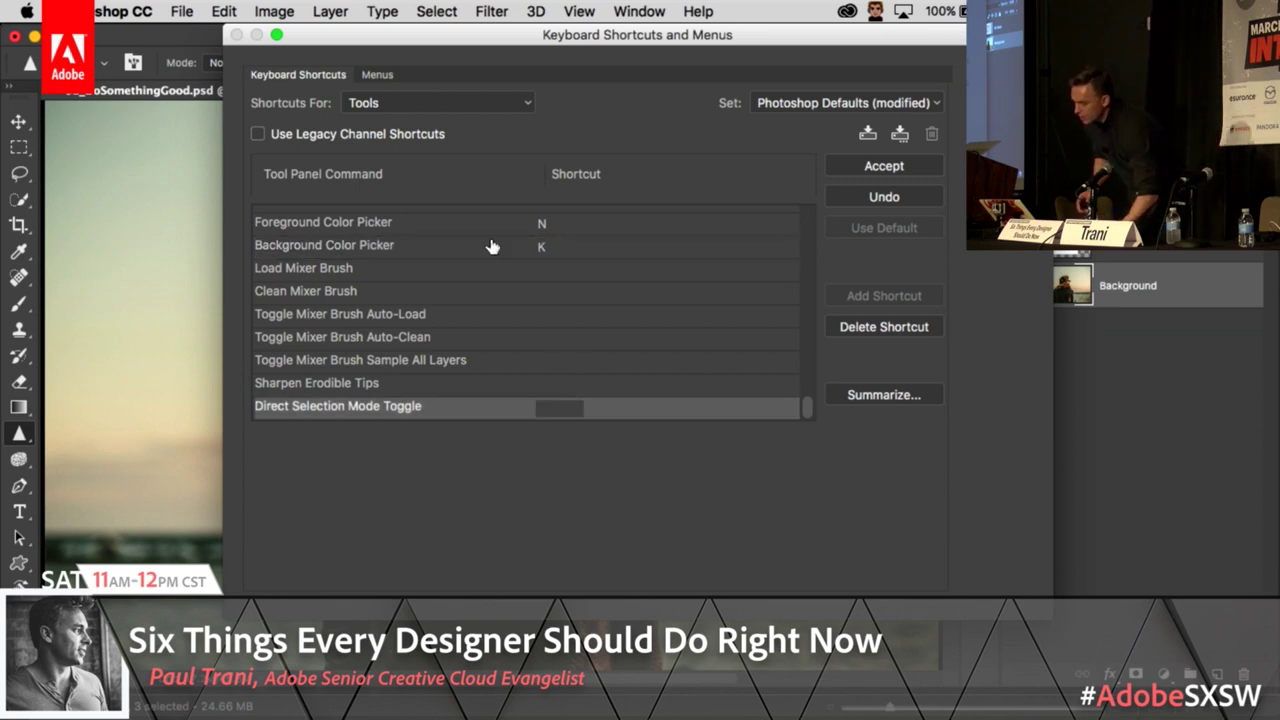
{"action": "left_click", "coordinate": [595, 232]}
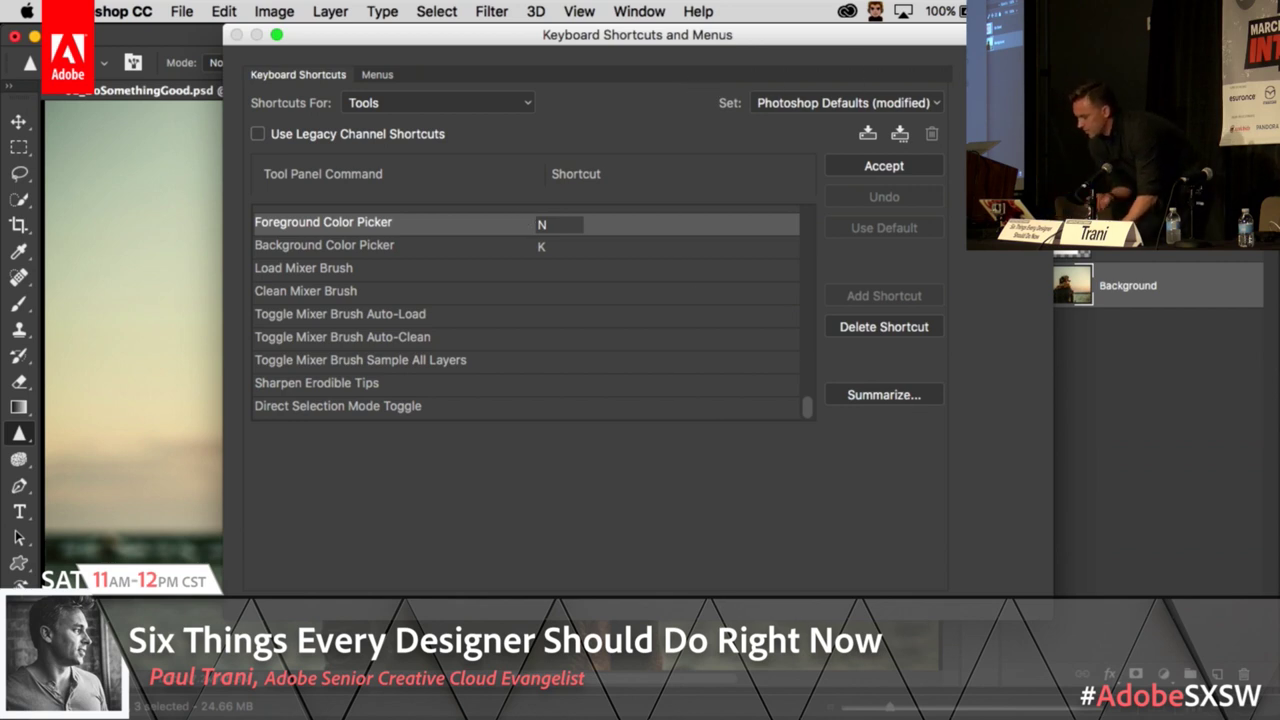
{"action": "key", "text": "Return"}
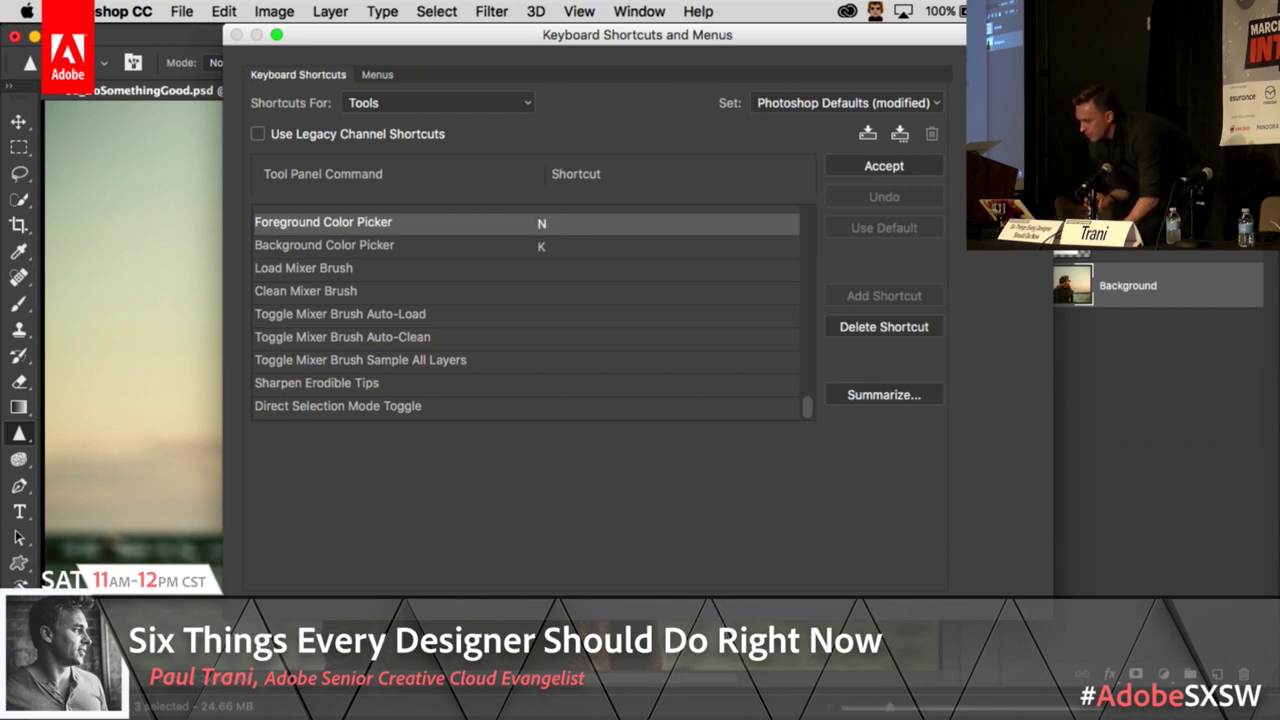
{"action": "key", "text": "Return"}
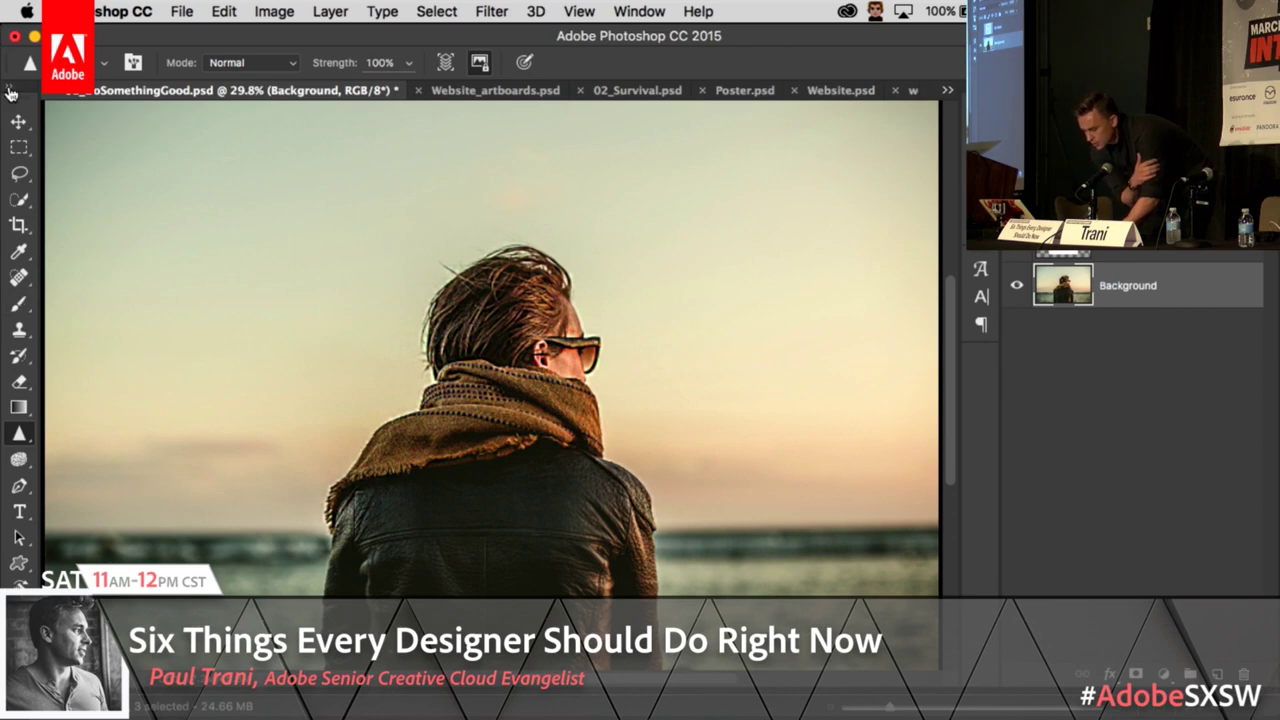
Step: Expand the toolbar to two columns and open the Customize Toolbar dialog
{"action": "left_click", "coordinate": [11, 93]}
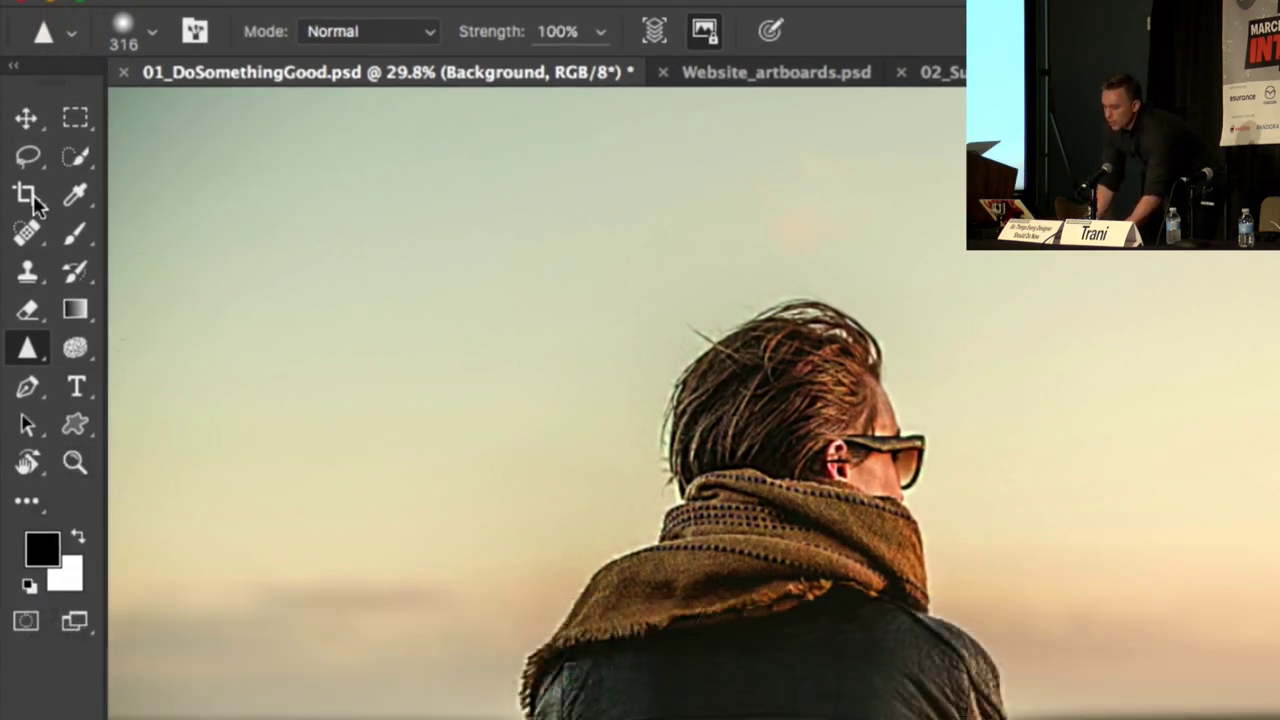
{"action": "left_click", "coordinate": [28, 505]}
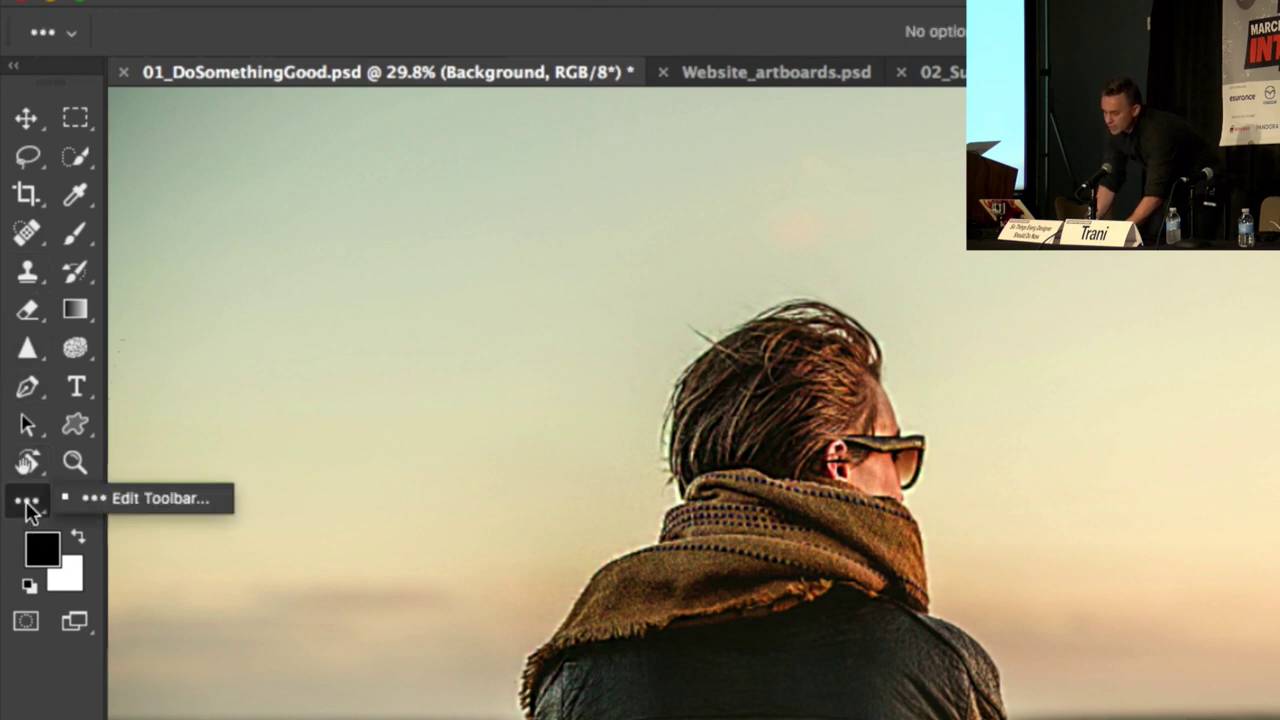
{"action": "left_click", "coordinate": [80, 497]}
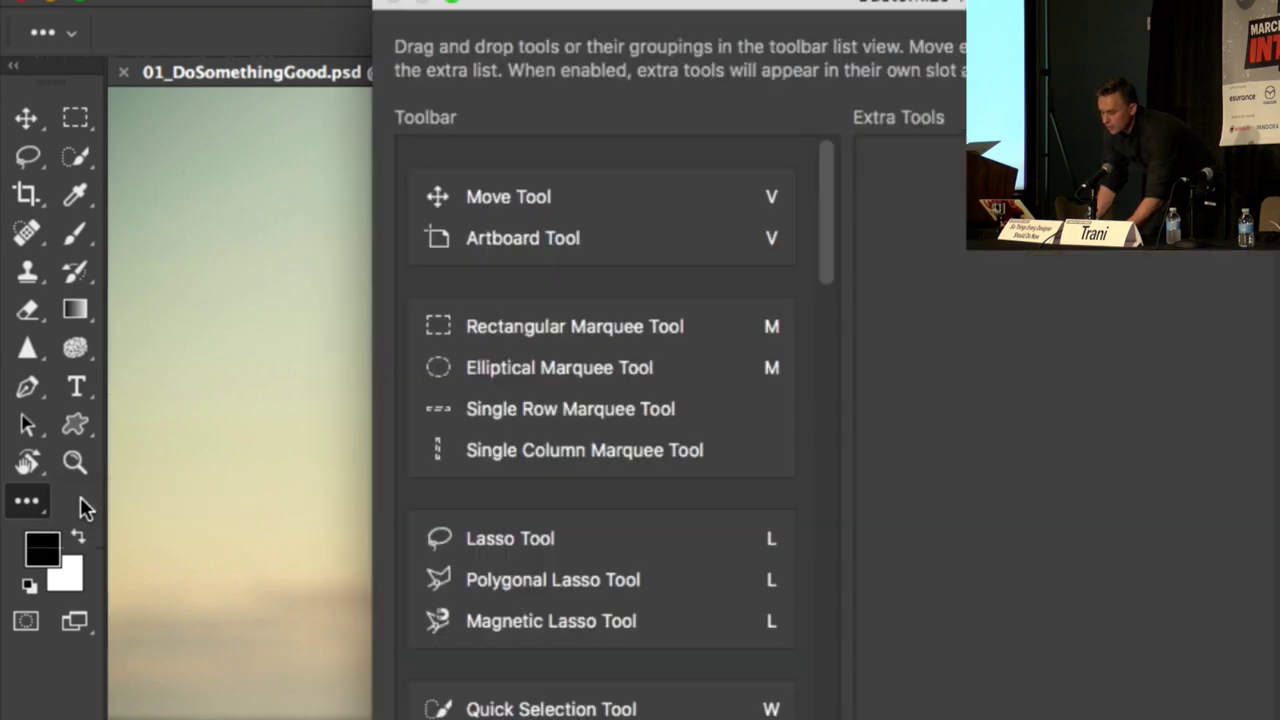
Step: Move the Hand and Rotate View group, the Zoom Tool and the History Brush group from the toolbar to Extra Tools
{"action": "scroll", "coordinate": [335, 300], "scroll_direction": "down", "scroll_amount": 15}
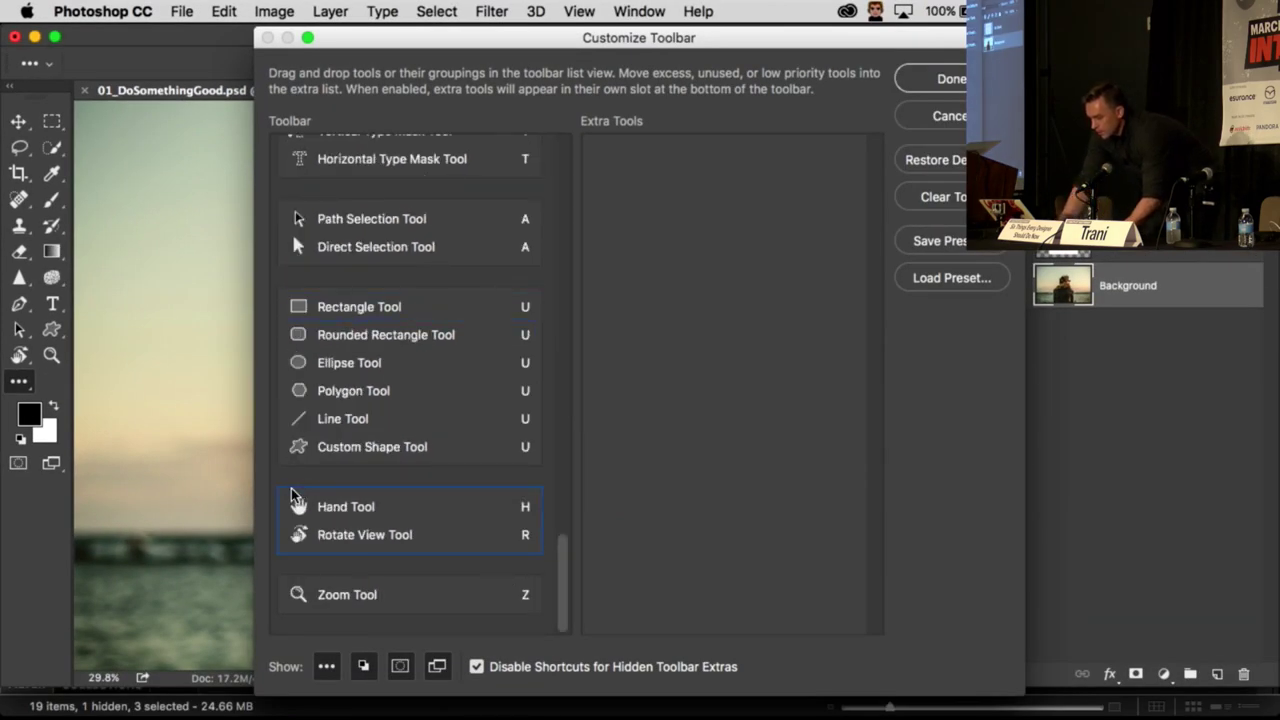
{"action": "left_click_drag", "start_coordinate": [297, 498], "coordinate": [651, 246]}
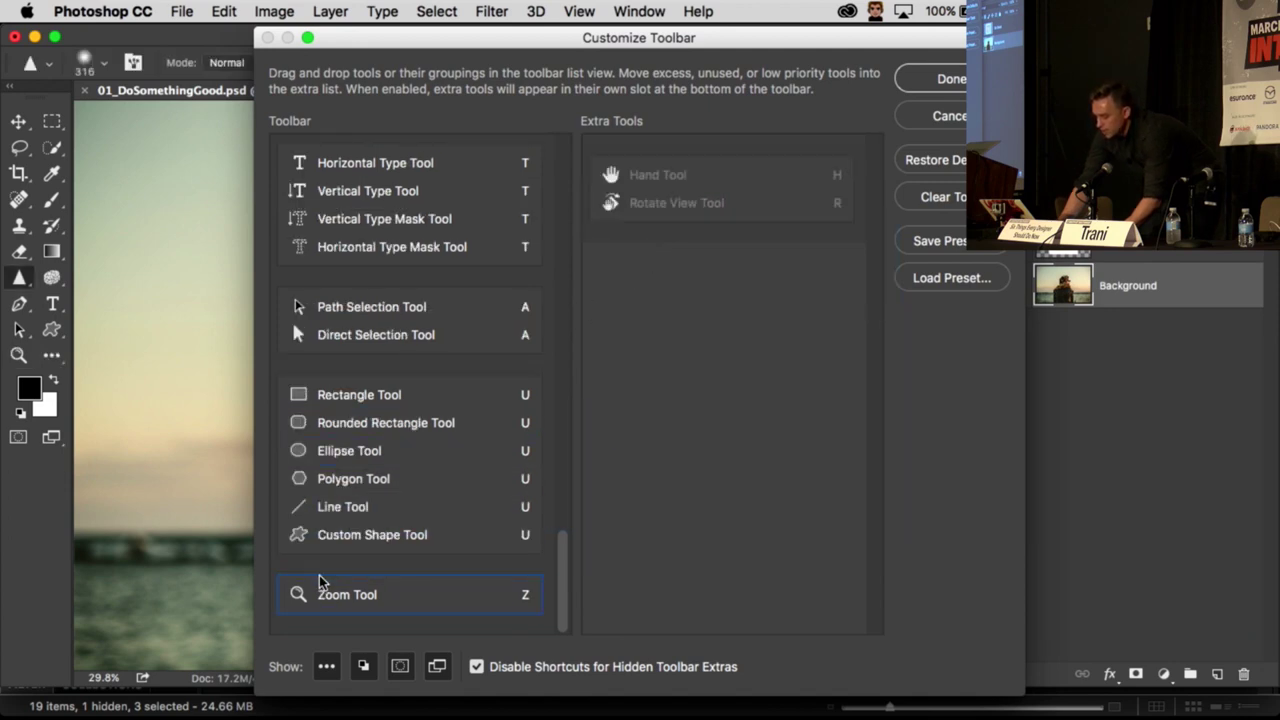
{"action": "left_click_drag", "start_coordinate": [320, 585], "coordinate": [680, 323]}
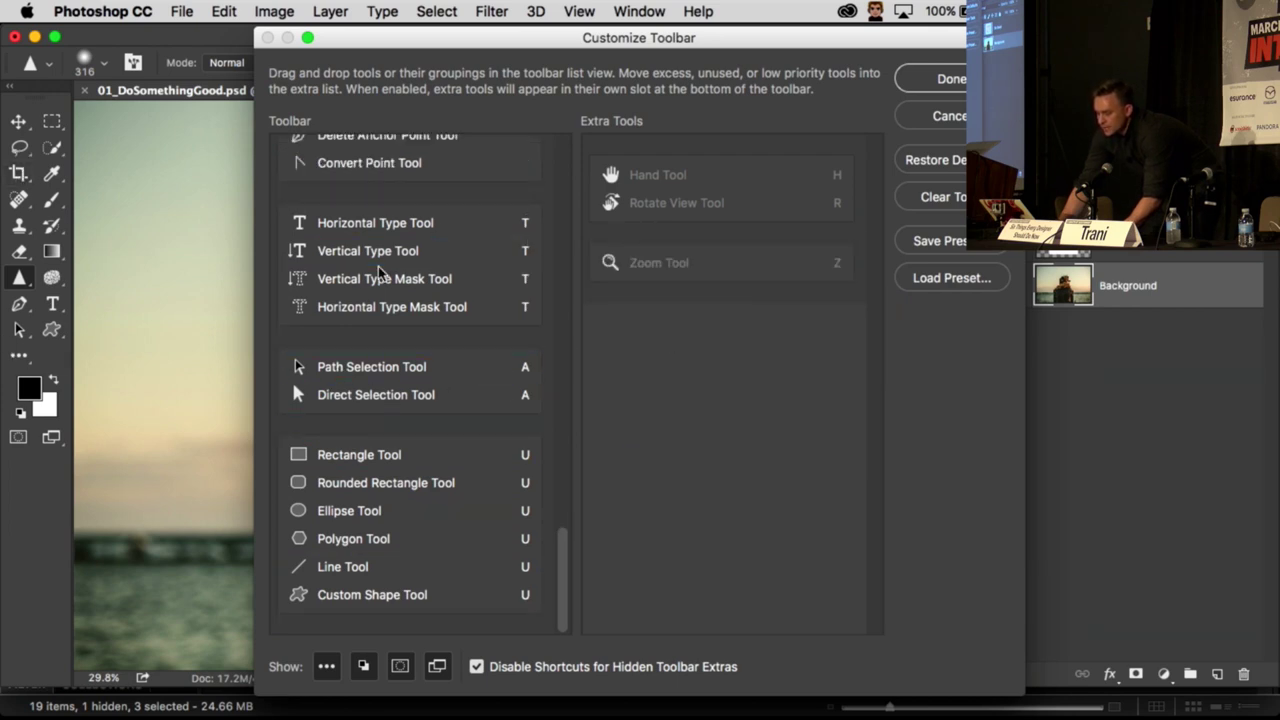
{"action": "scroll", "coordinate": [378, 272], "scroll_direction": "up", "scroll_amount": 10}
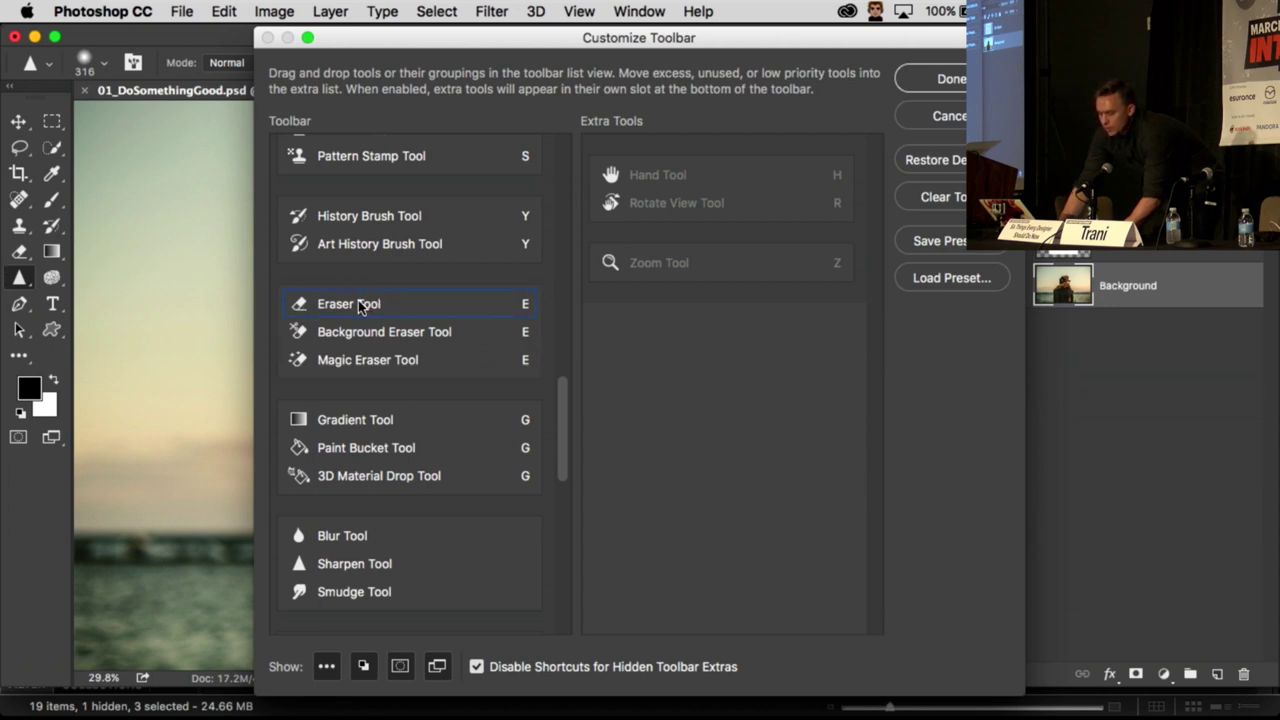
{"action": "scroll", "coordinate": [359, 307], "scroll_direction": "up", "scroll_amount": 1}
{"action": "mouse_move", "coordinate": [309, 225]}
{"action": "left_mouse_down"}
{"action": "mouse_move", "coordinate": [655, 240]}
{"action": "mouse_move", "coordinate": [594, 290]}
{"action": "left_mouse_up"}
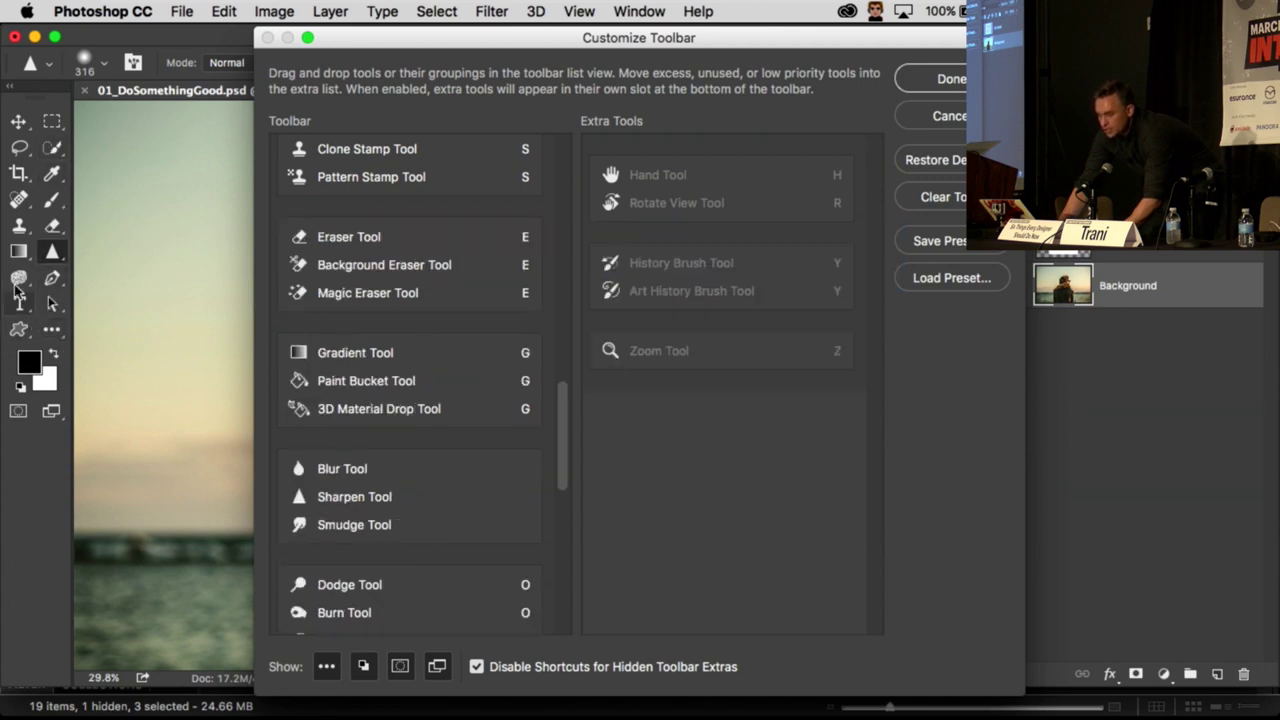
Step: Move the Move and Artboard tool group to Extra Tools and hide the extra tools slot from the toolbar
{"action": "scroll", "coordinate": [436, 263], "scroll_direction": "up", "scroll_amount": 10}
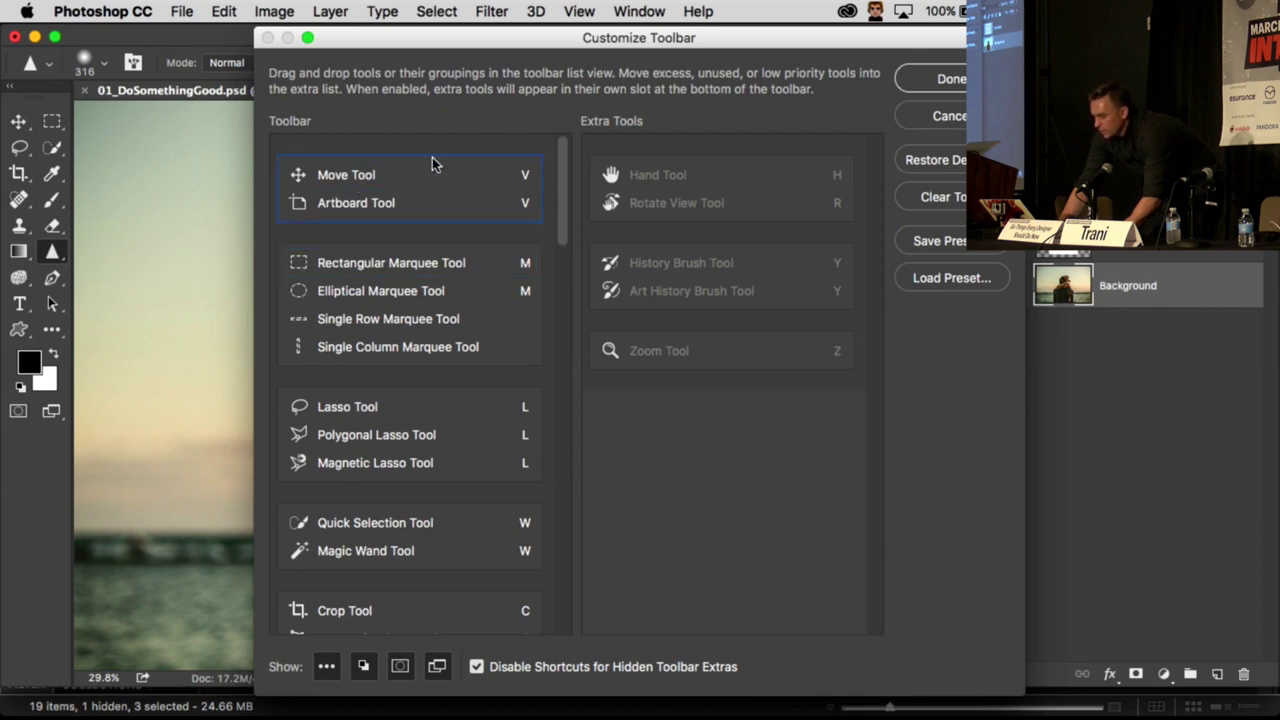
{"action": "left_click_drag", "start_coordinate": [432, 163], "coordinate": [691, 388]}
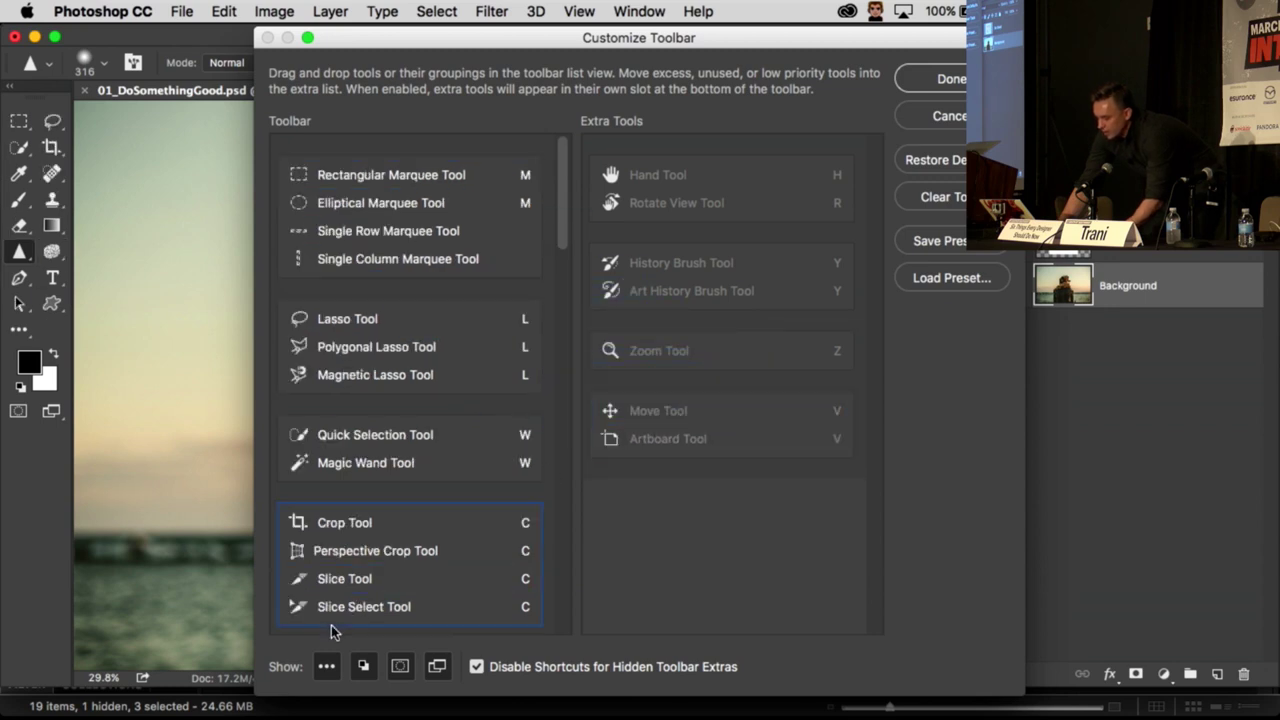
{"action": "left_click", "coordinate": [327, 667]}
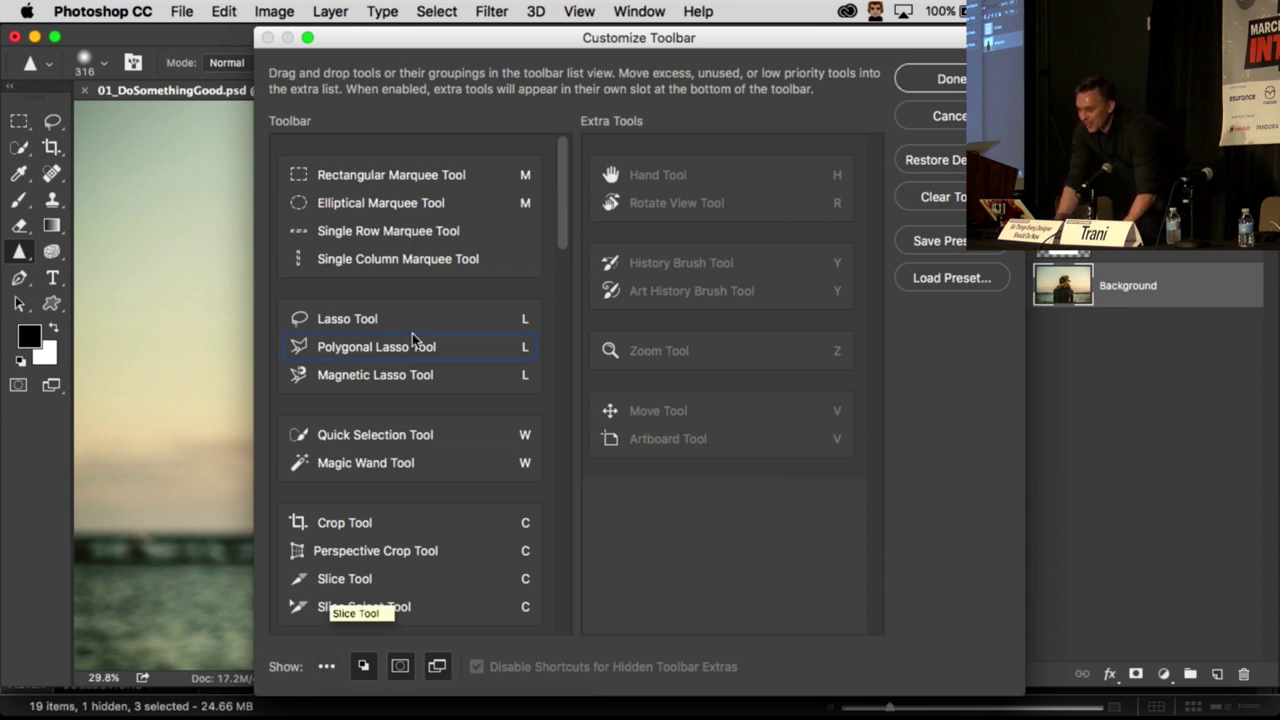
Step: Return the Move and Artboard tools to the start of the toolbar as separate slots and apply the layout in a single column
{"action": "left_click_drag", "start_coordinate": [676, 400], "coordinate": [470, 162]}
{"action": "left_click_drag", "start_coordinate": [372, 220], "coordinate": [375, 231]}
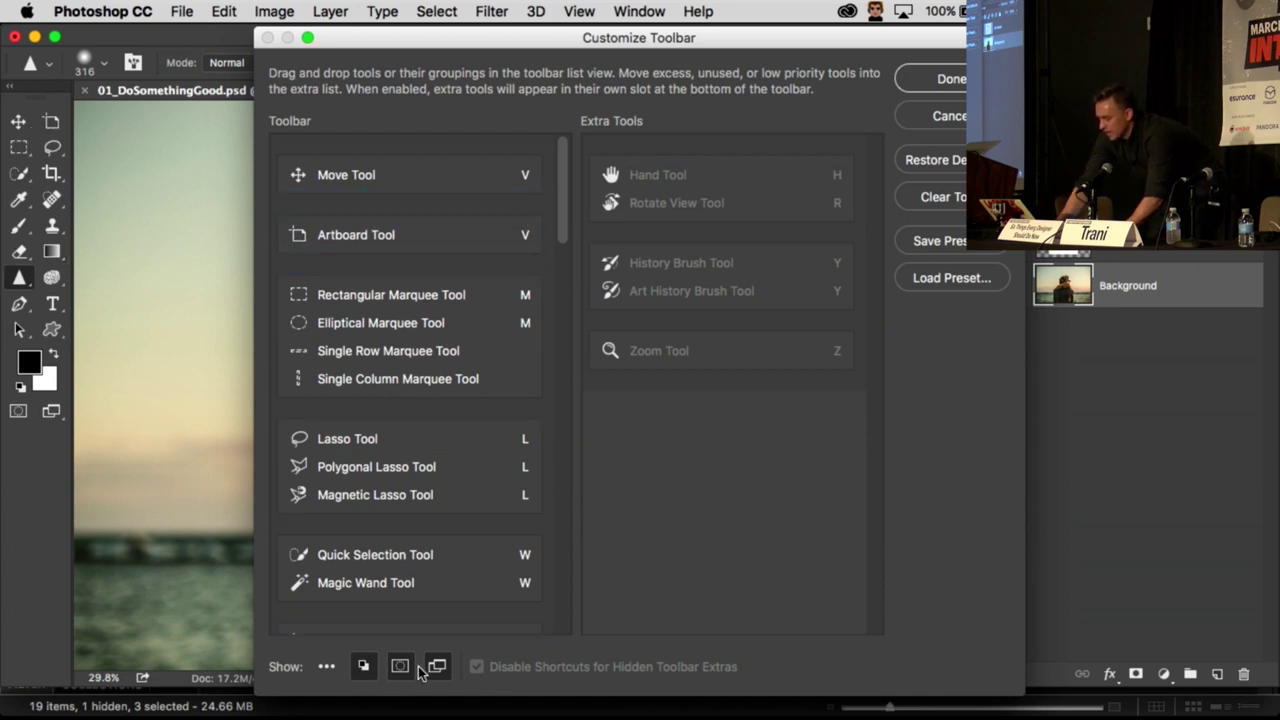
{"action": "left_click", "coordinate": [928, 80]}
{"action": "left_click", "coordinate": [12, 89]}
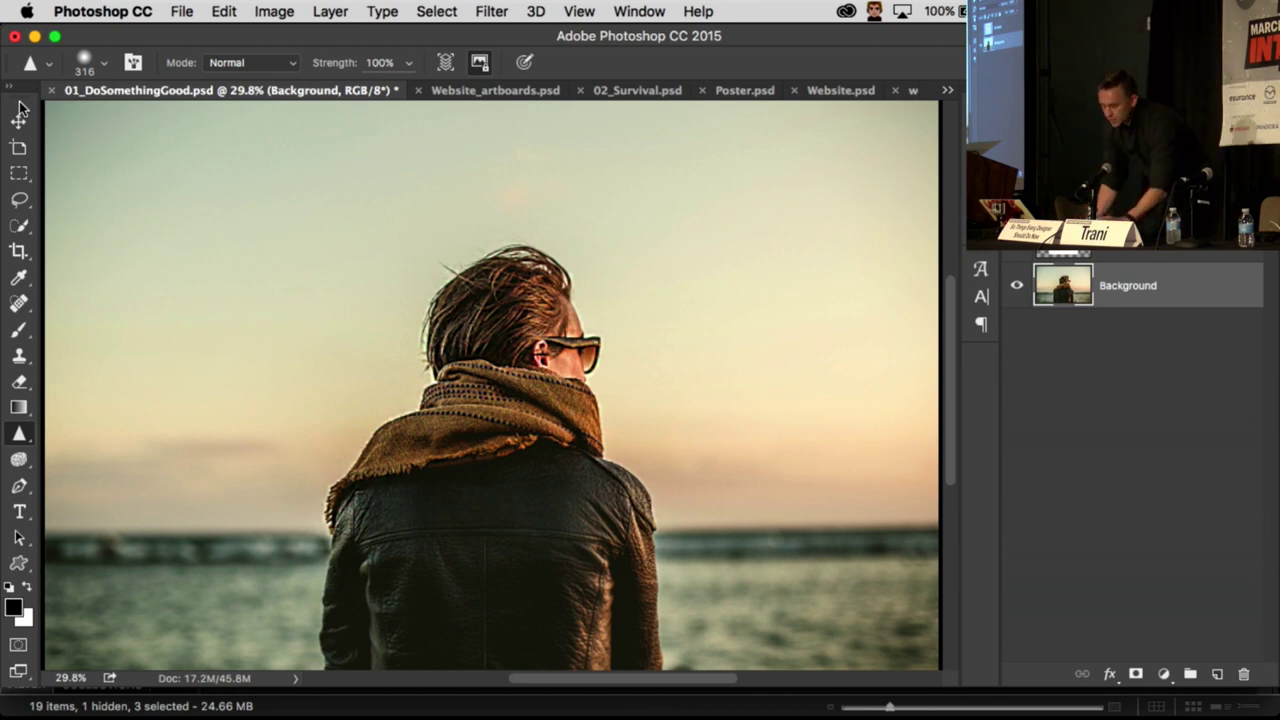
Step: Switch to the presentation slides
{"action": "mouse_move", "coordinate": [440, 706]}
{"action": "key", "text": "super+0"}
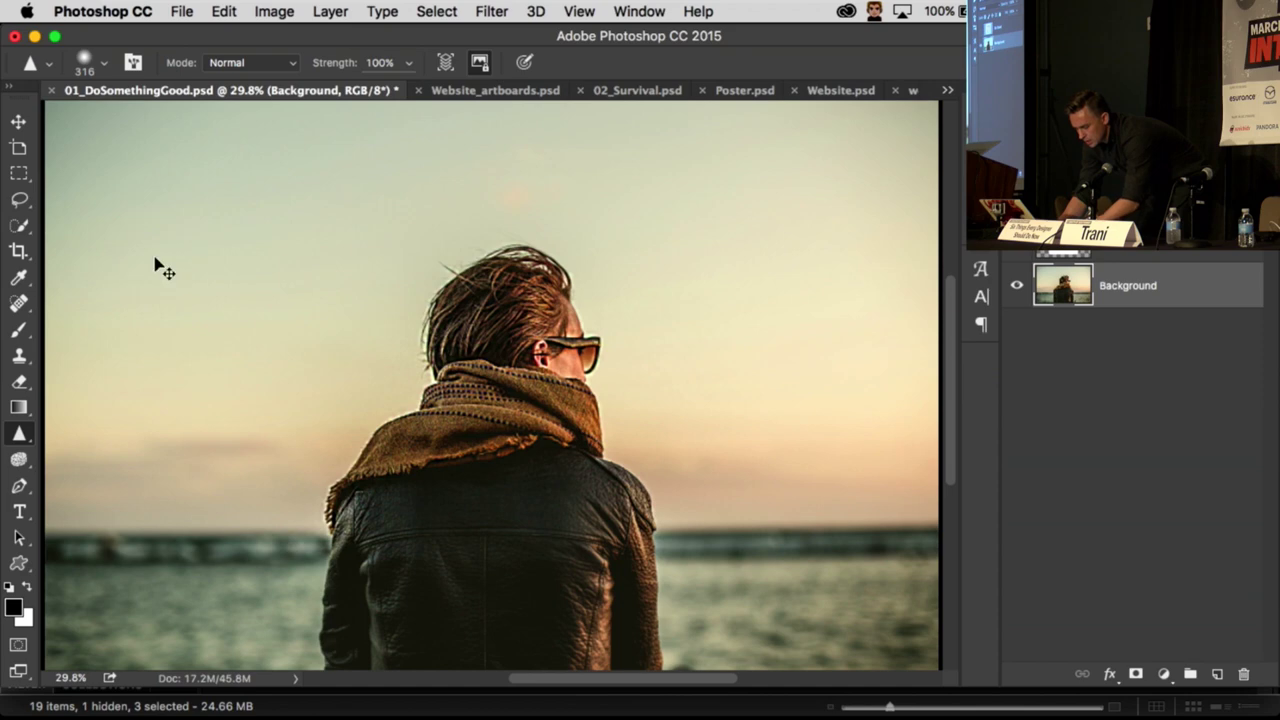
{"action": "key", "text": "super+Tab"}
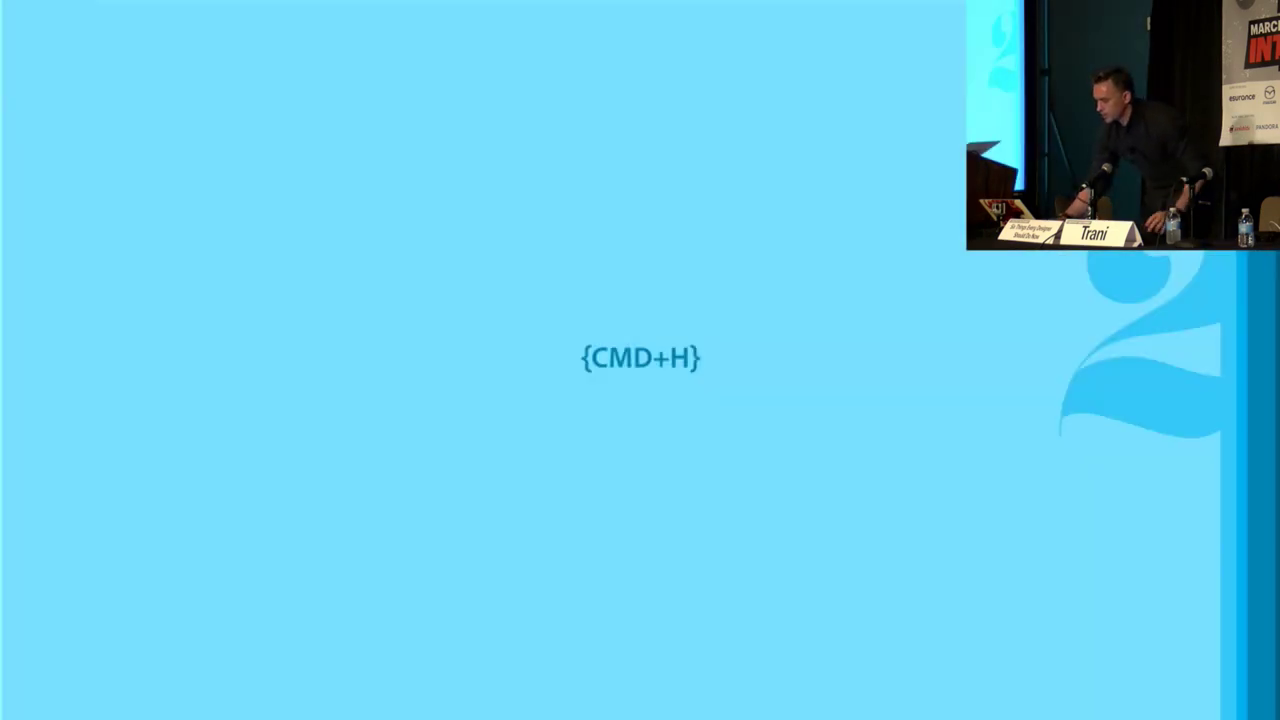
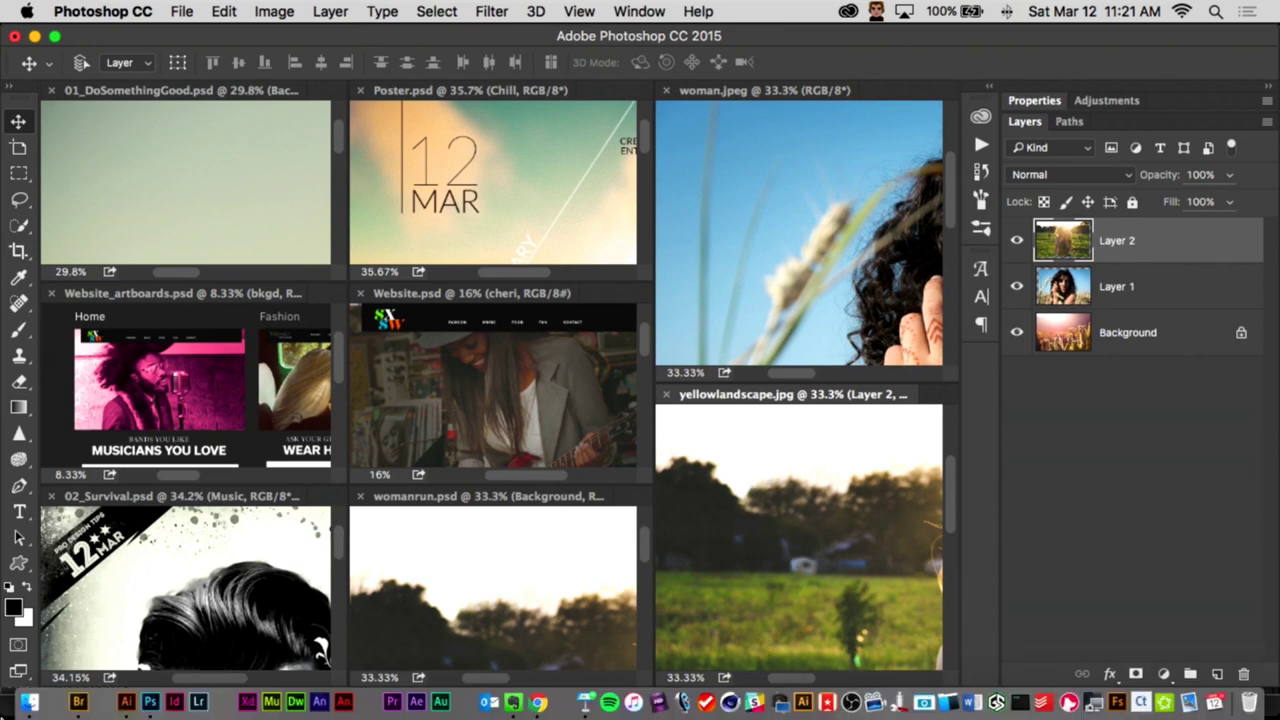
Step: Switch to Adobe Bridge, select all files in the Layout folder and load them into Photoshop layers
{"action": "left_click", "coordinate": [79, 702]}
{"action": "left_click", "coordinate": [1145, 610]}
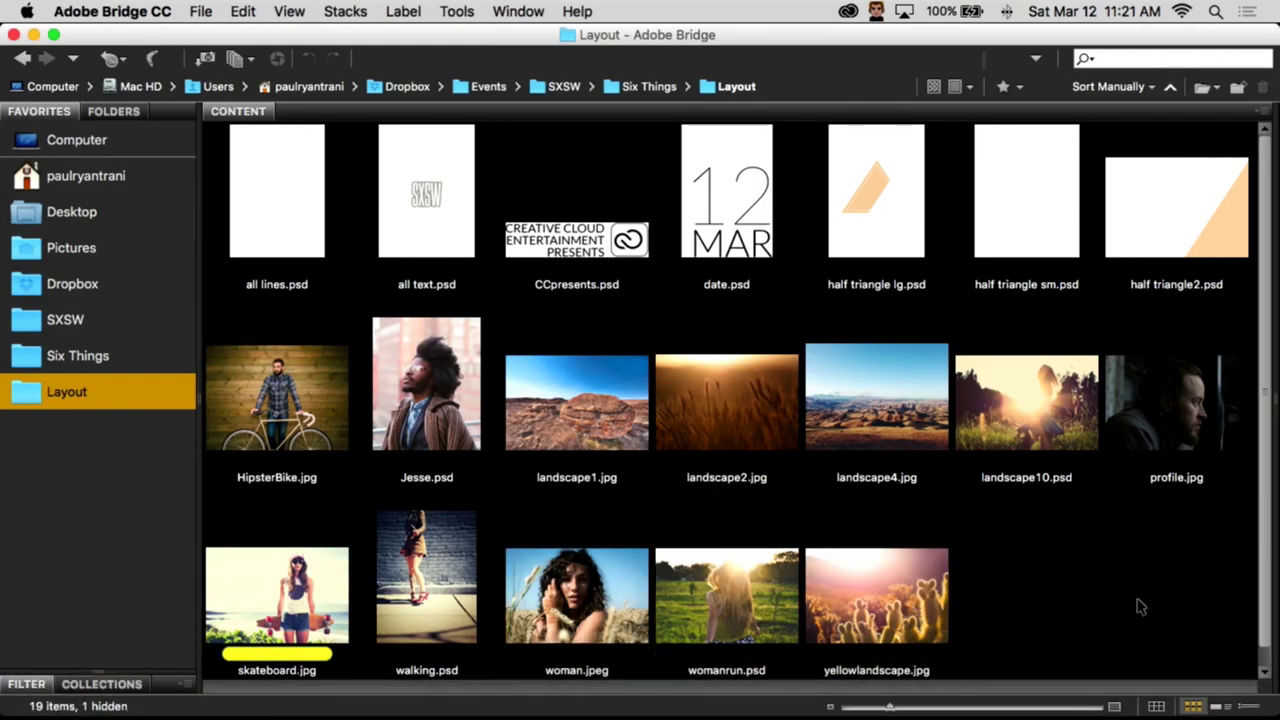
{"action": "key", "text": "super+a"}
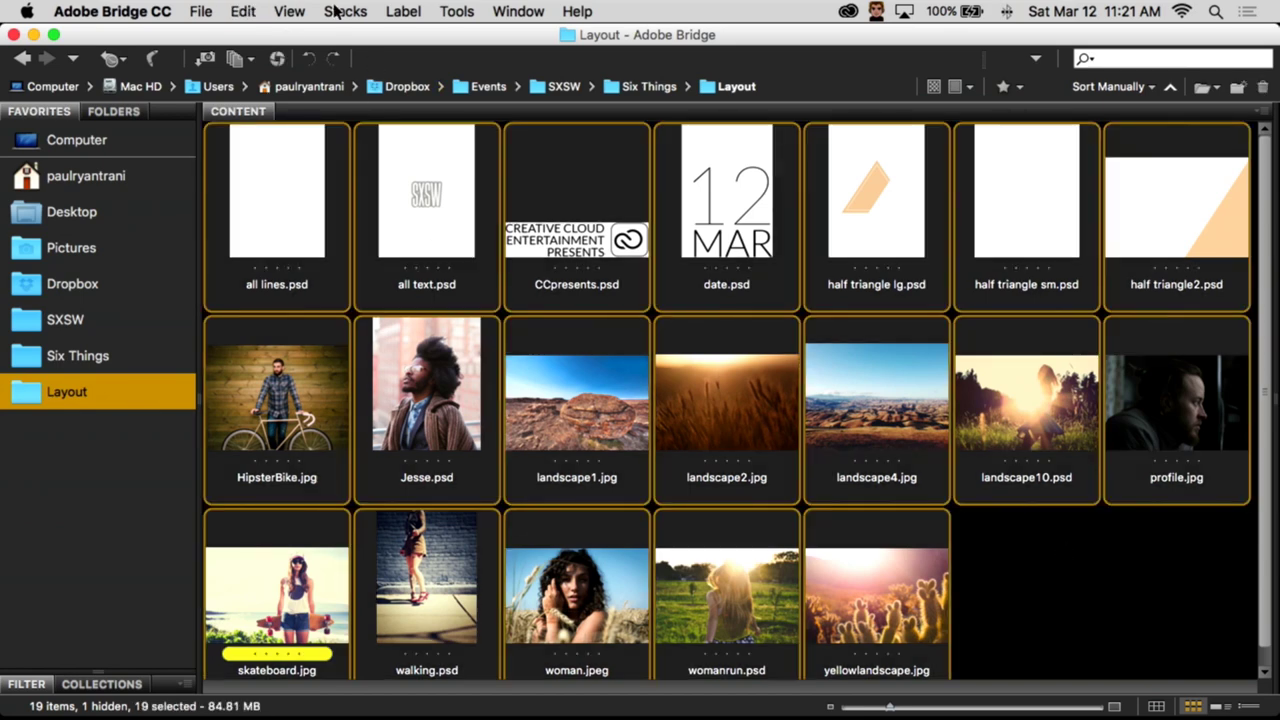
{"action": "left_click", "coordinate": [459, 11]}
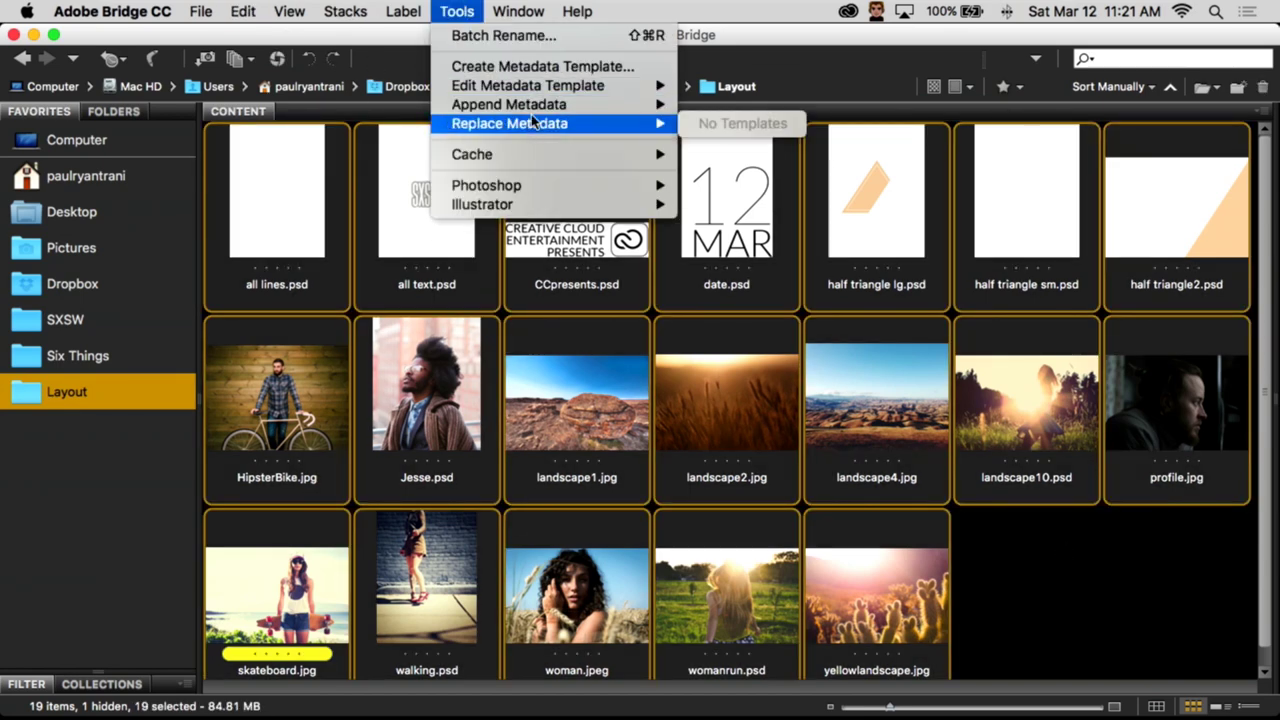
{"action": "mouse_move", "coordinate": [545, 190]}
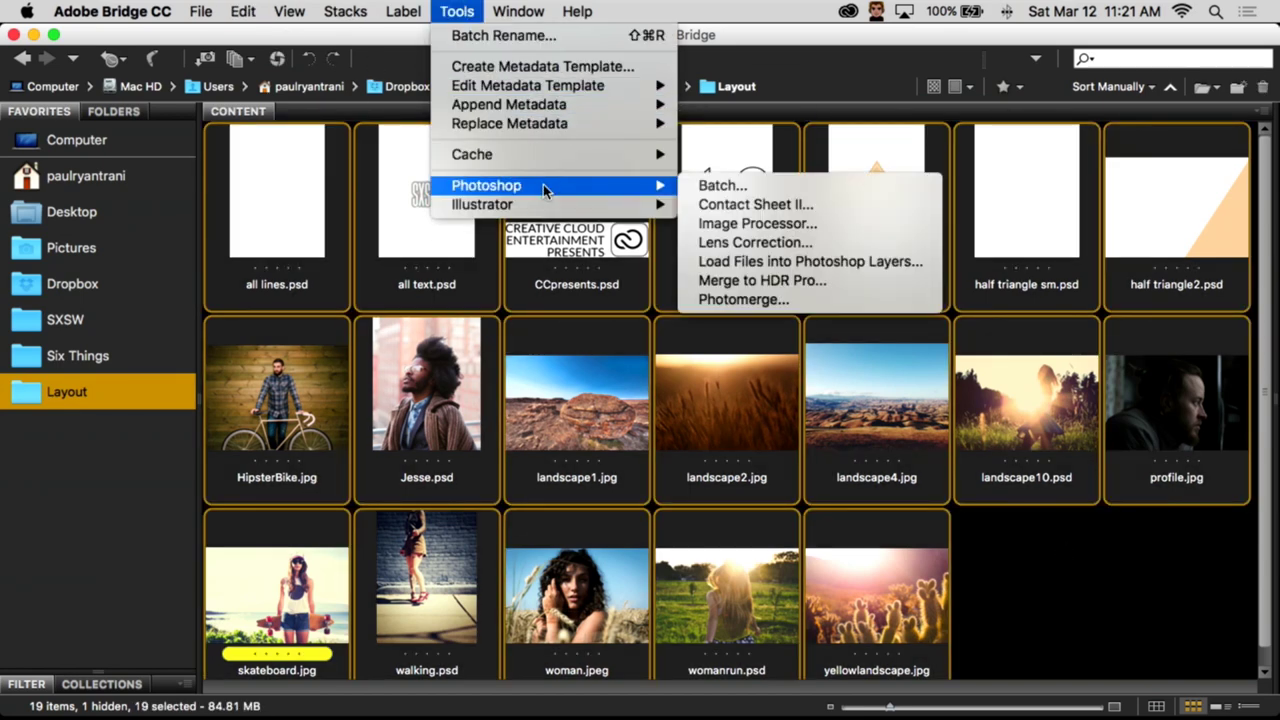
{"action": "left_click", "coordinate": [862, 261]}
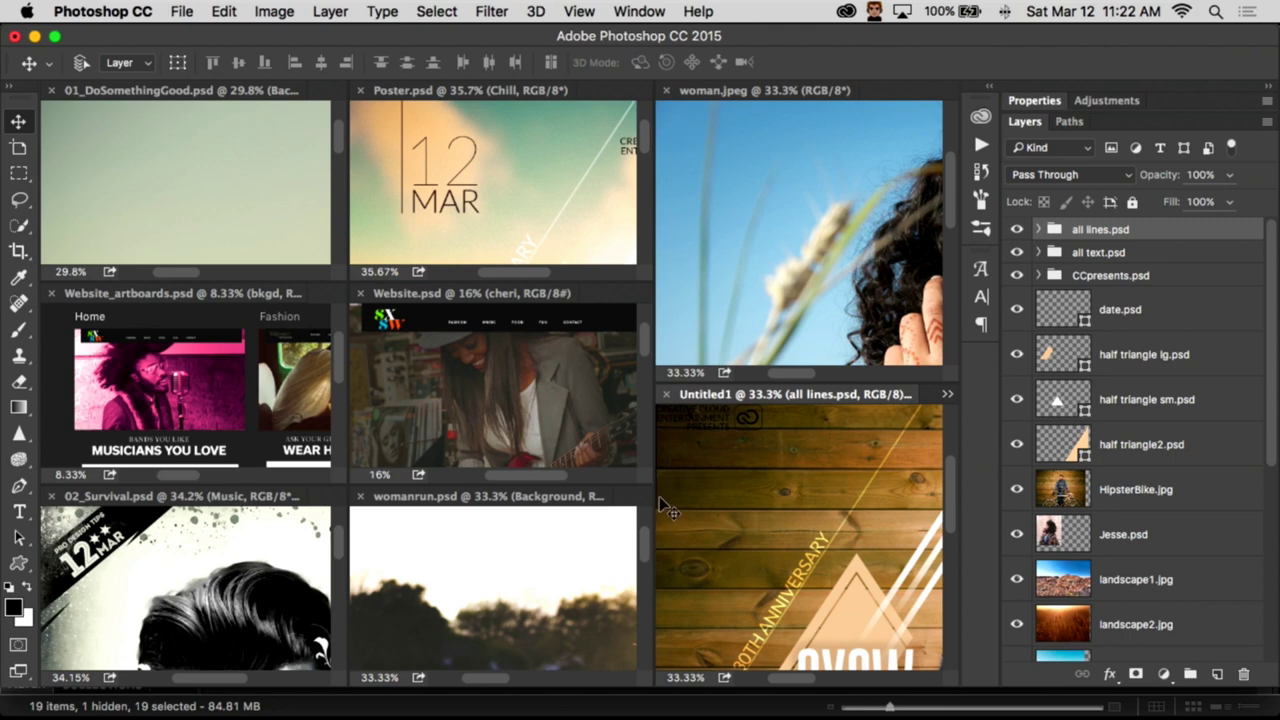
Step: Consolidate the tiled documents into tabs and select the HipsterBike.jpg layer in the new layered document
{"action": "key", "text": "super+alt+t"}
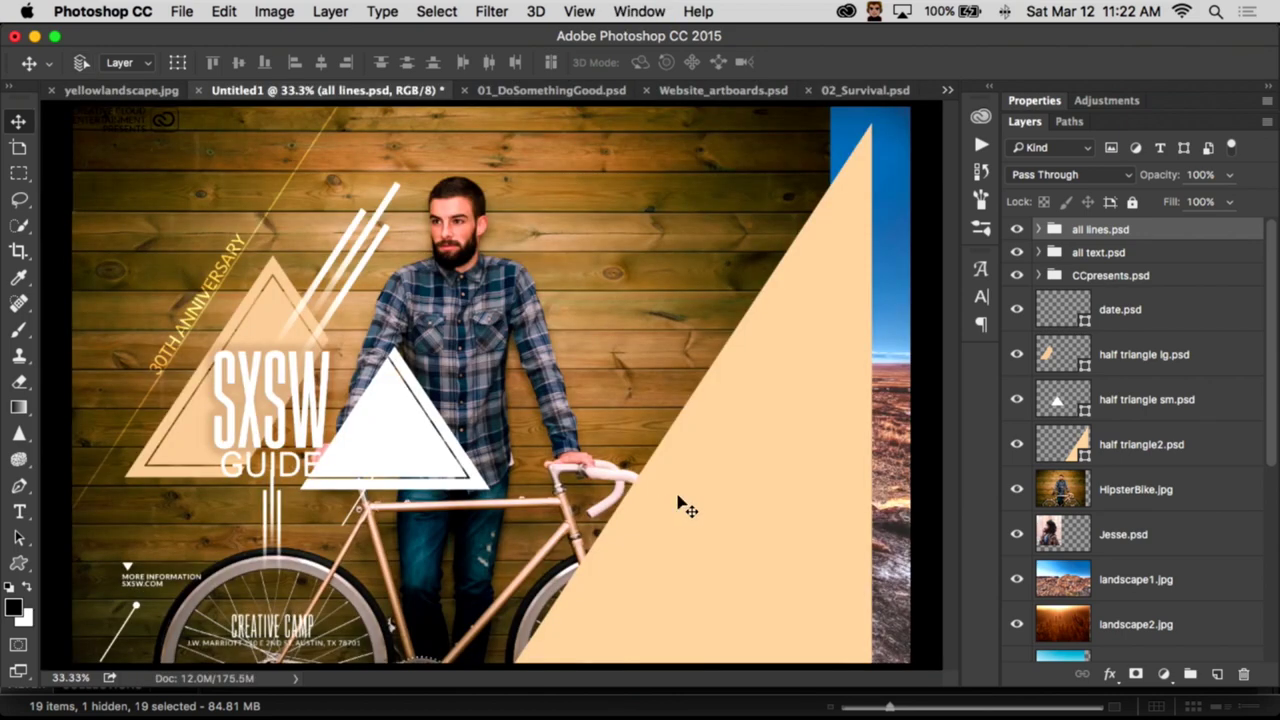
{"action": "mouse_move", "coordinate": [1016, 229]}
{"action": "left_mouse_down"}
{"action": "mouse_move", "coordinate": [1016, 590]}
{"action": "mouse_move", "coordinate": [1018, 231]}
{"action": "left_mouse_up"}
{"action": "left_click", "coordinate": [1131, 495]}
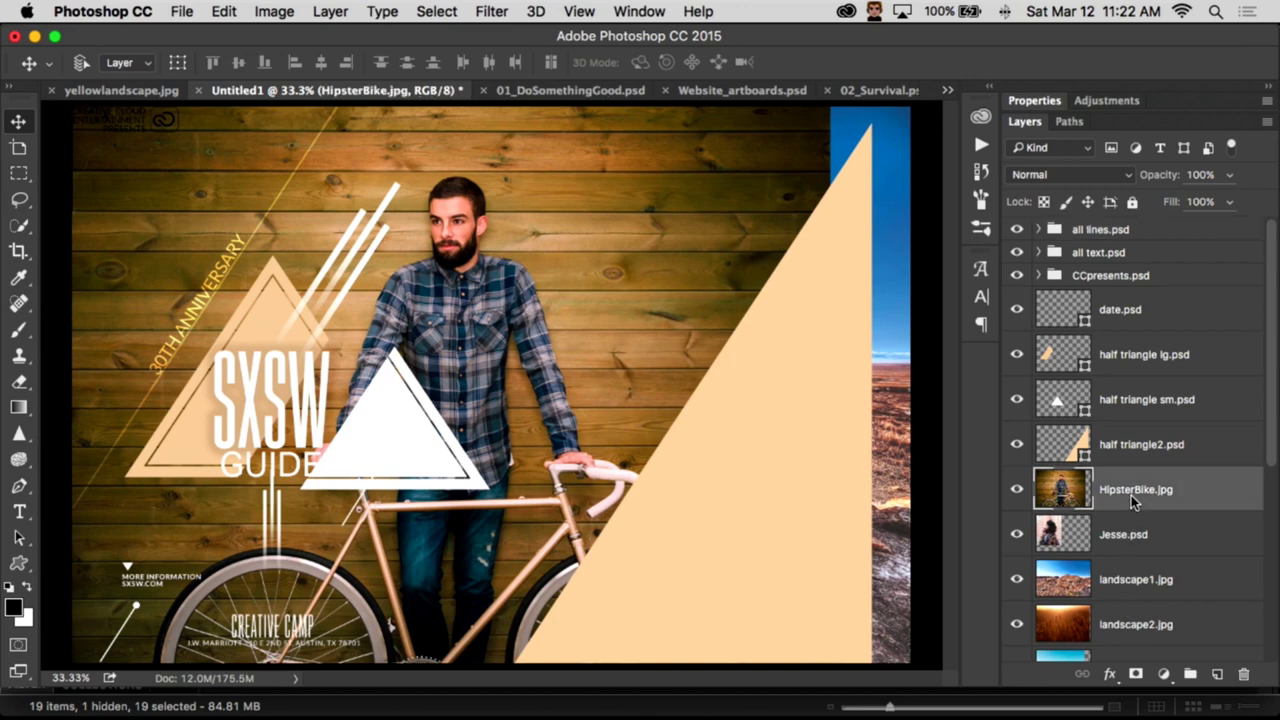
Step: Try moving the half triangle sm.psd and half triangle lg.psd layers by selecting each one in turn, undoing each move
{"action": "left_click", "coordinate": [1127, 407]}
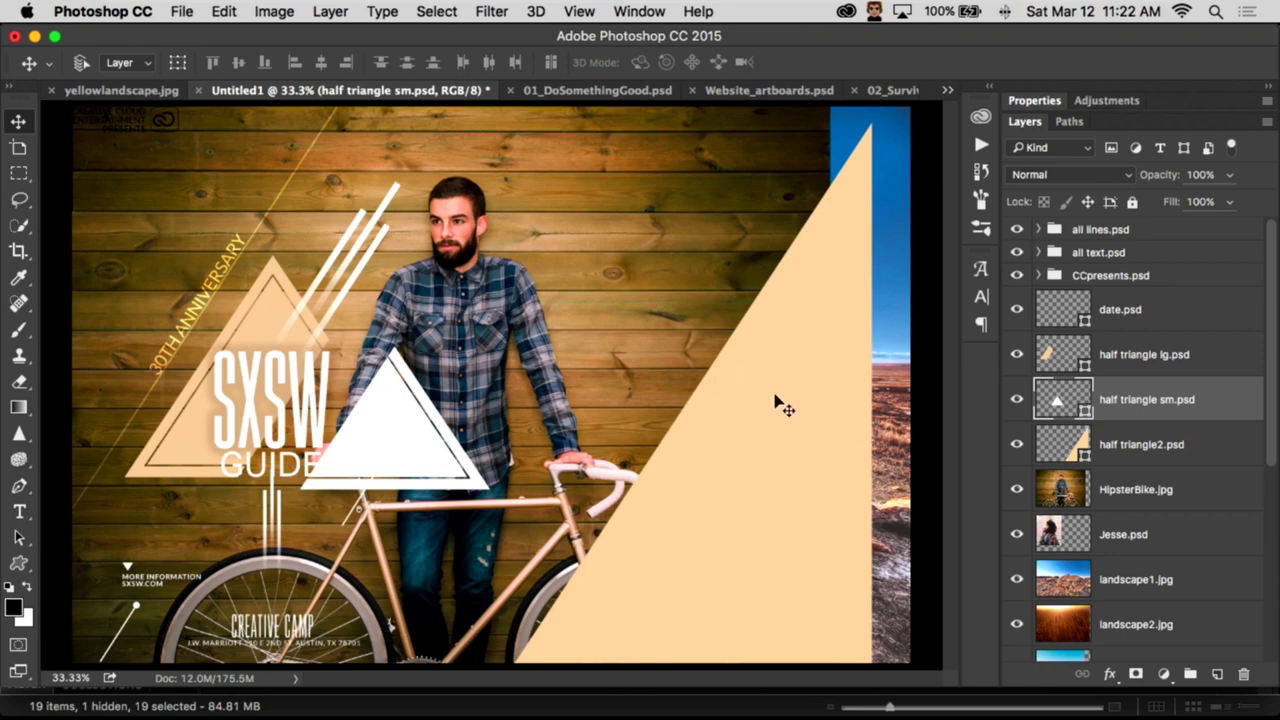
{"action": "left_click_drag", "start_coordinate": [745, 437], "coordinate": [840, 432]}
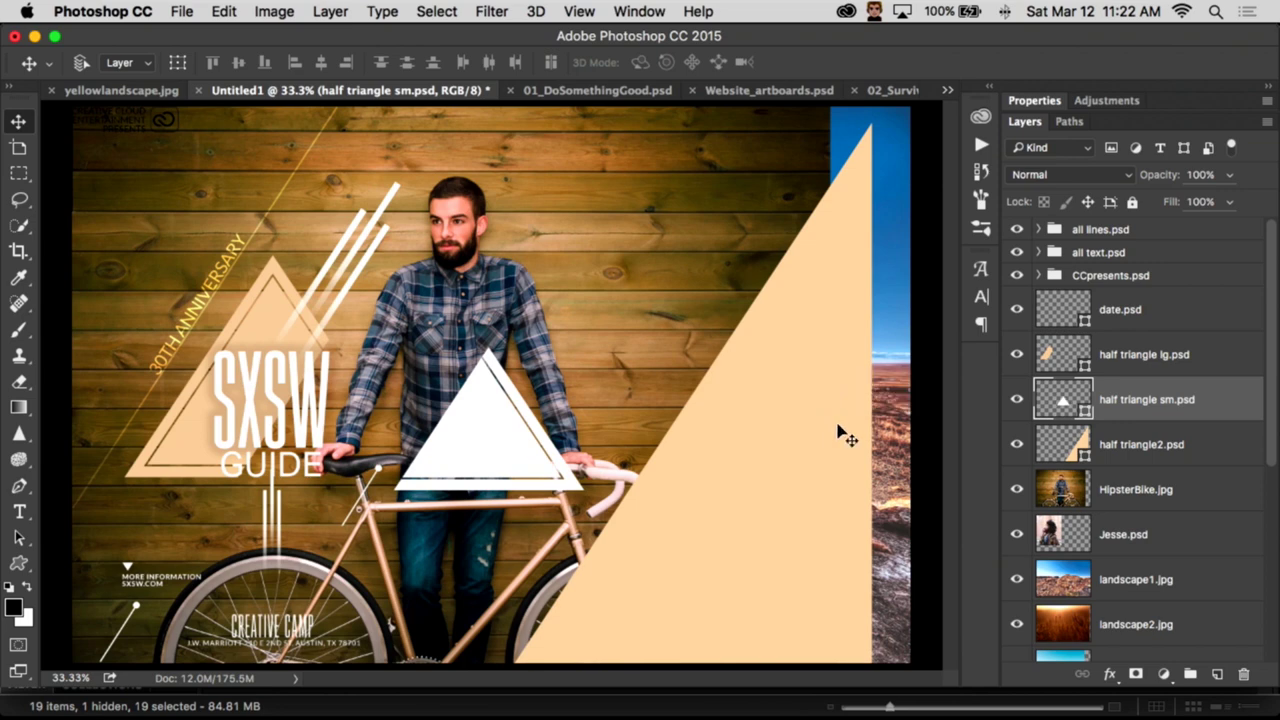
{"action": "key", "text": "super+z"}
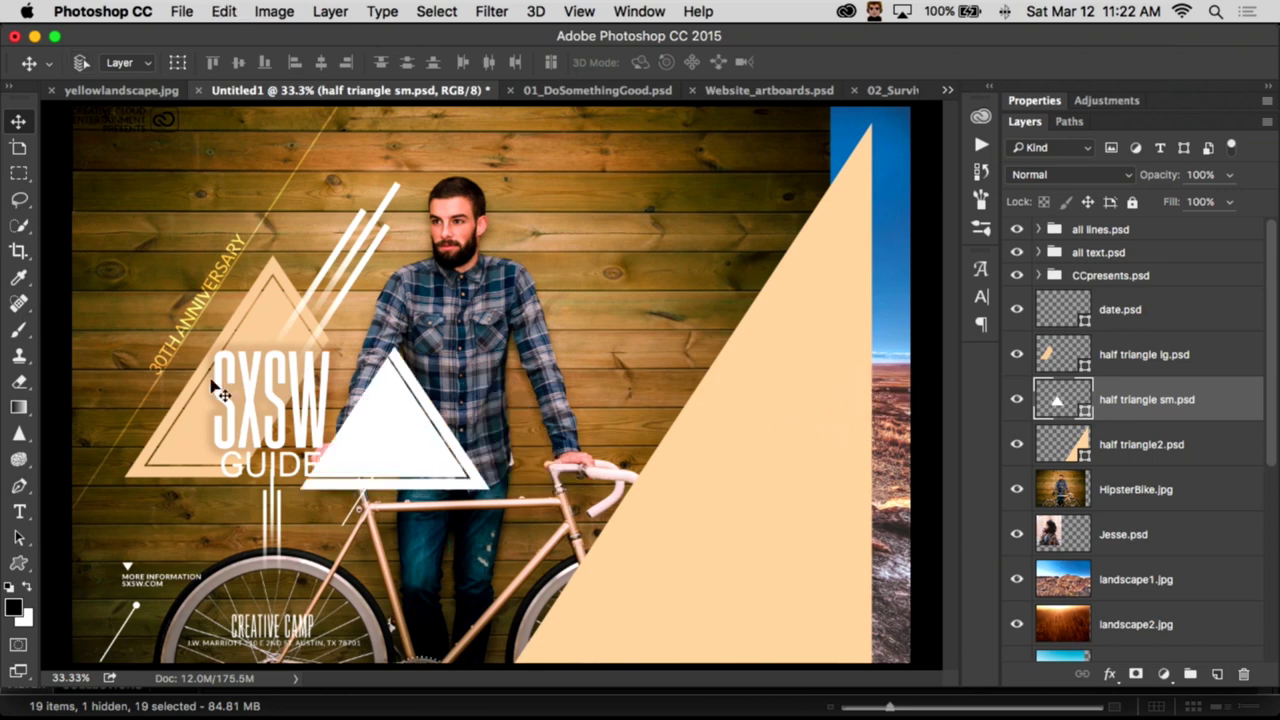
{"action": "left_click", "coordinate": [1193, 364]}
{"action": "left_click_drag", "start_coordinate": [782, 404], "coordinate": [915, 408]}
{"action": "key", "text": "super+z"}
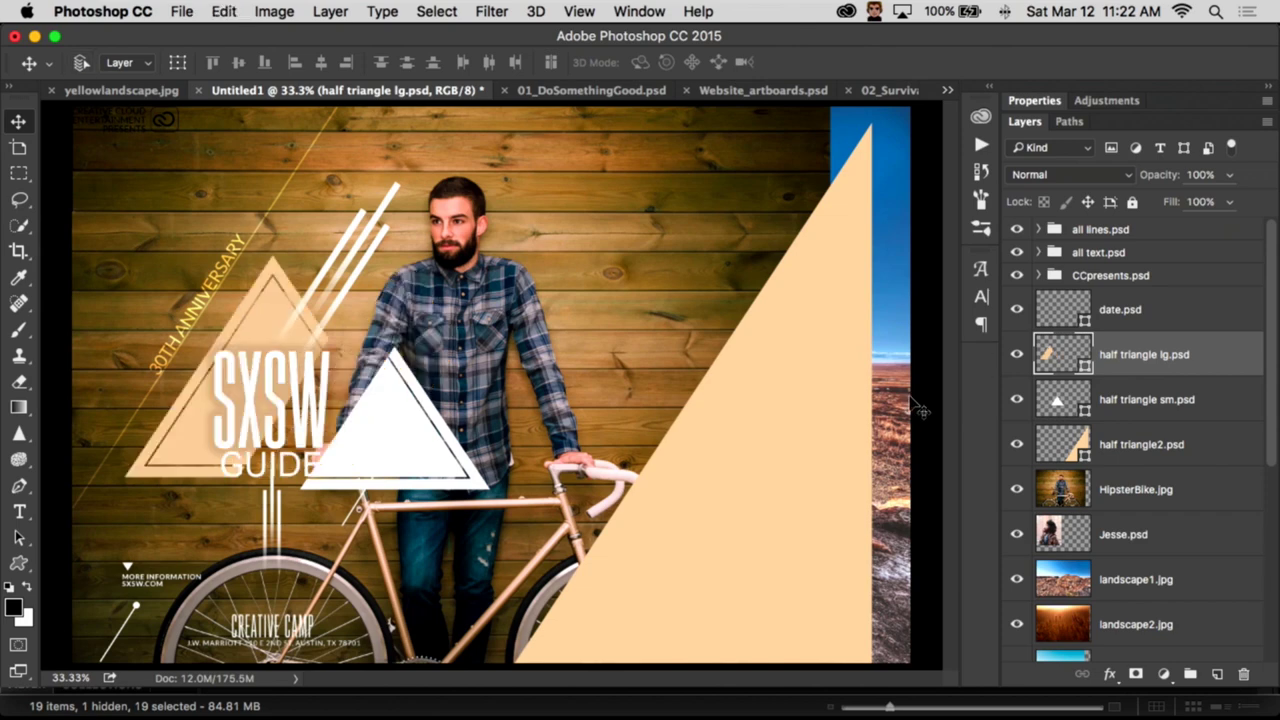
{"action": "left_click", "coordinate": [1162, 410]}
{"action": "left_click", "coordinate": [1155, 452]}
{"action": "left_click", "coordinate": [1151, 356]}
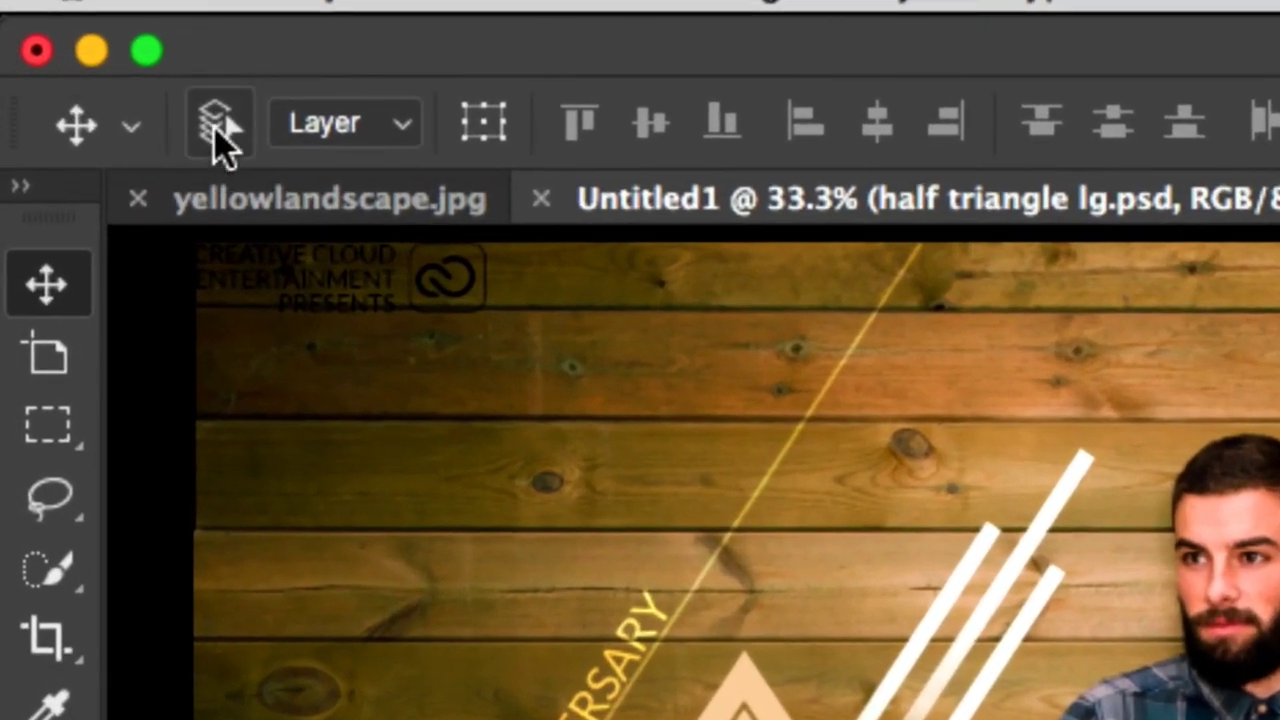
Step: Turn on Auto-Select for the Move tool and shift the big peach triangle to the right edge of the artwork
{"action": "left_click", "coordinate": [214, 124]}
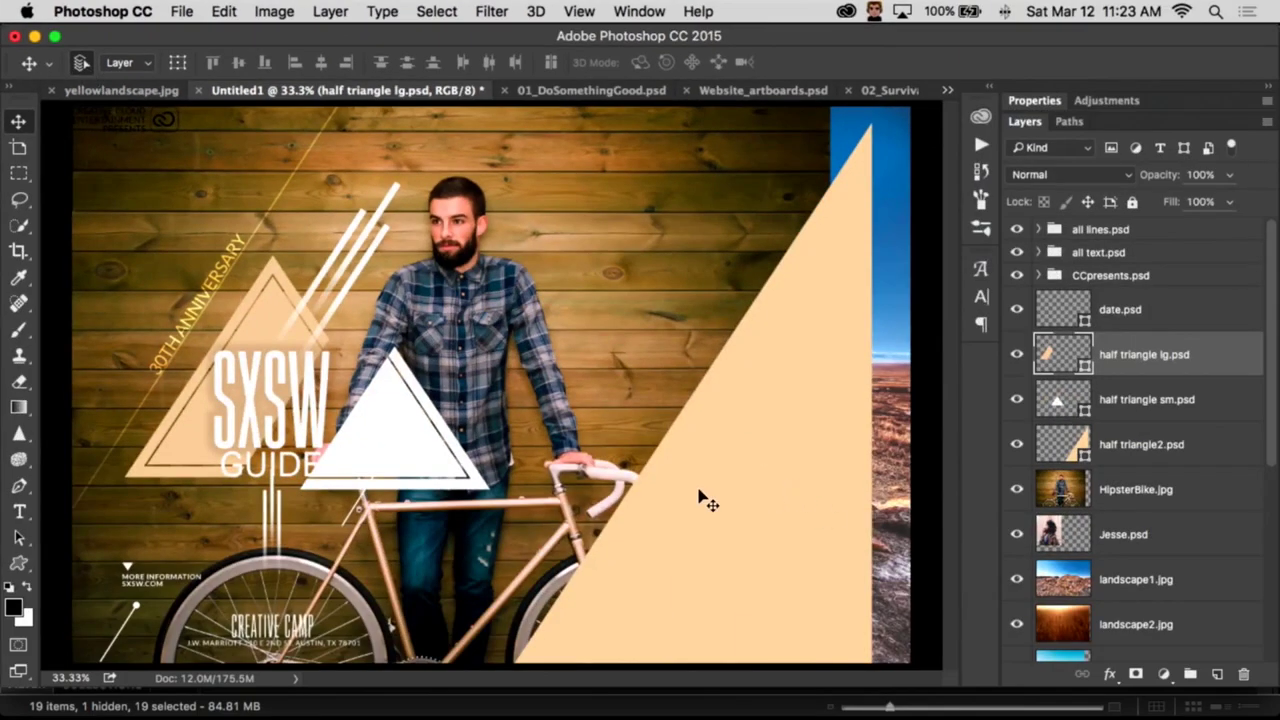
{"action": "left_click_drag", "start_coordinate": [690, 498], "coordinate": [664, 502]}
{"action": "mouse_move", "coordinate": [412, 428]}
{"action": "left_mouse_down"}
{"action": "mouse_move", "coordinate": [458, 422]}
{"action": "mouse_move", "coordinate": [410, 426]}
{"action": "left_mouse_up"}
{"action": "left_click_drag", "start_coordinate": [718, 462], "coordinate": [782, 468]}
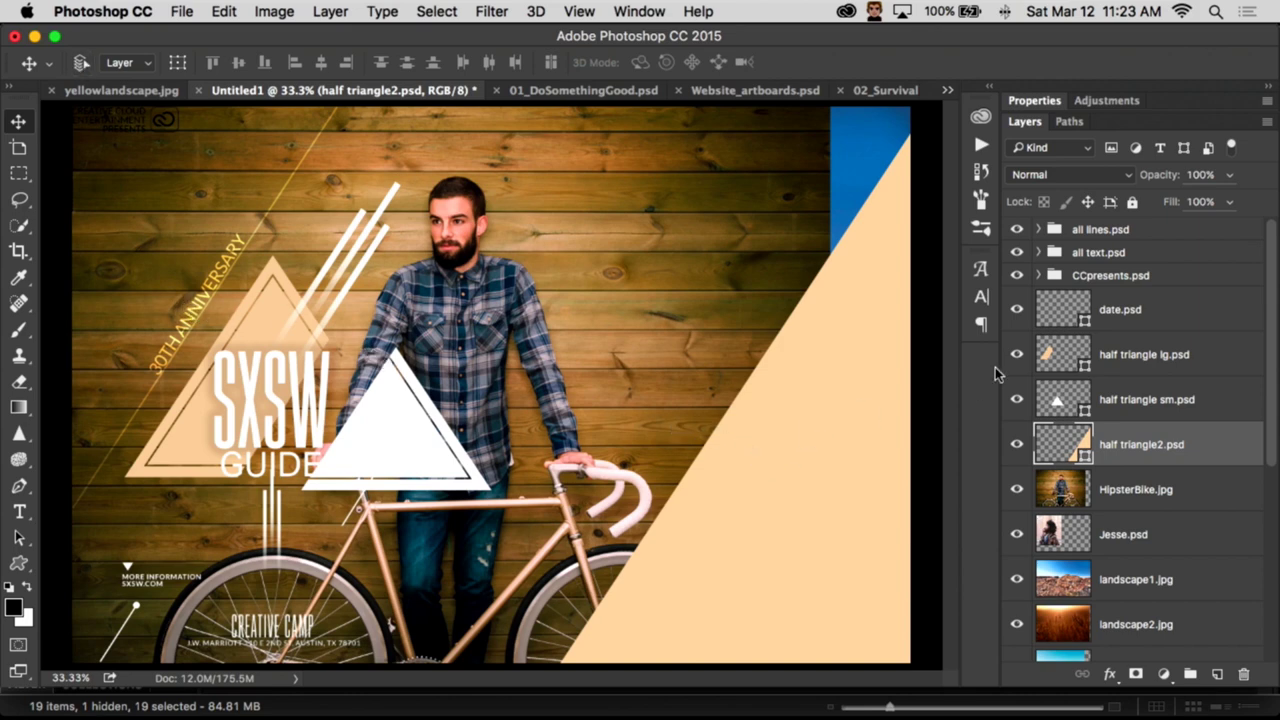
Step: Select the half triangle sm.psd layer and move the white triangle left so it overlaps the SXSW GUIDE text
{"action": "left_click", "coordinate": [1127, 400]}
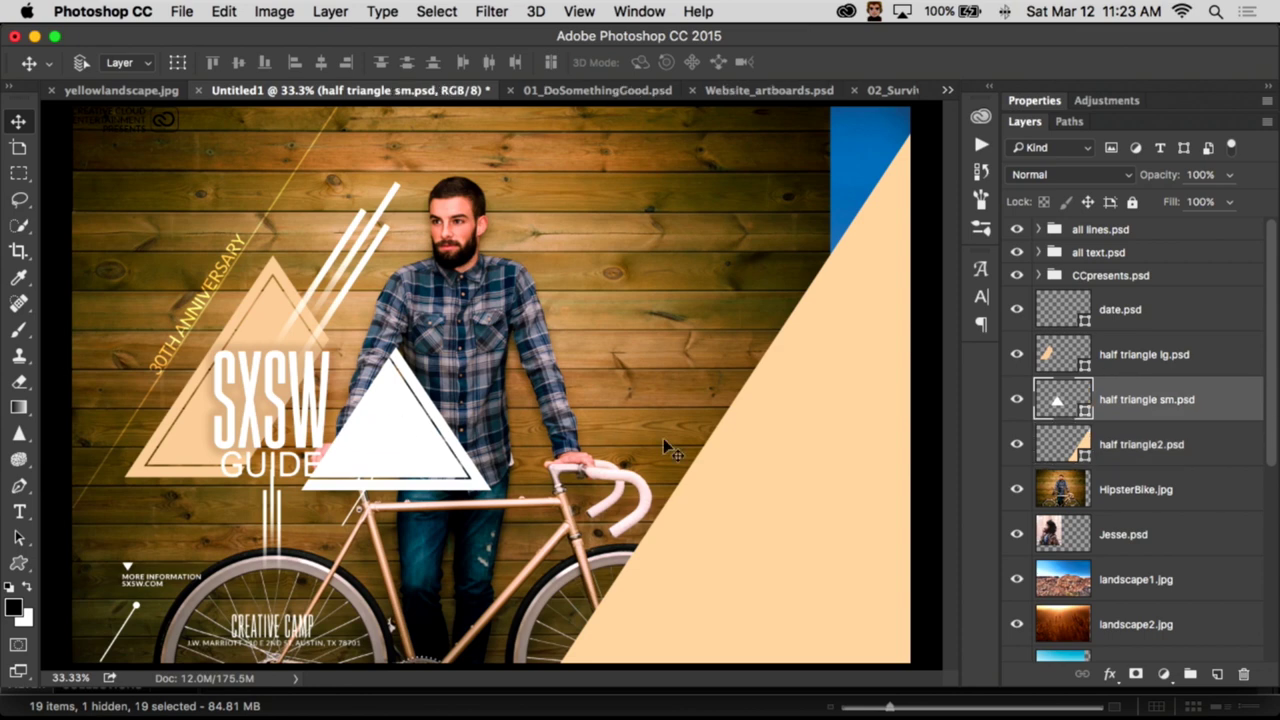
{"action": "left_click_drag", "start_coordinate": [411, 442], "coordinate": [379, 440]}
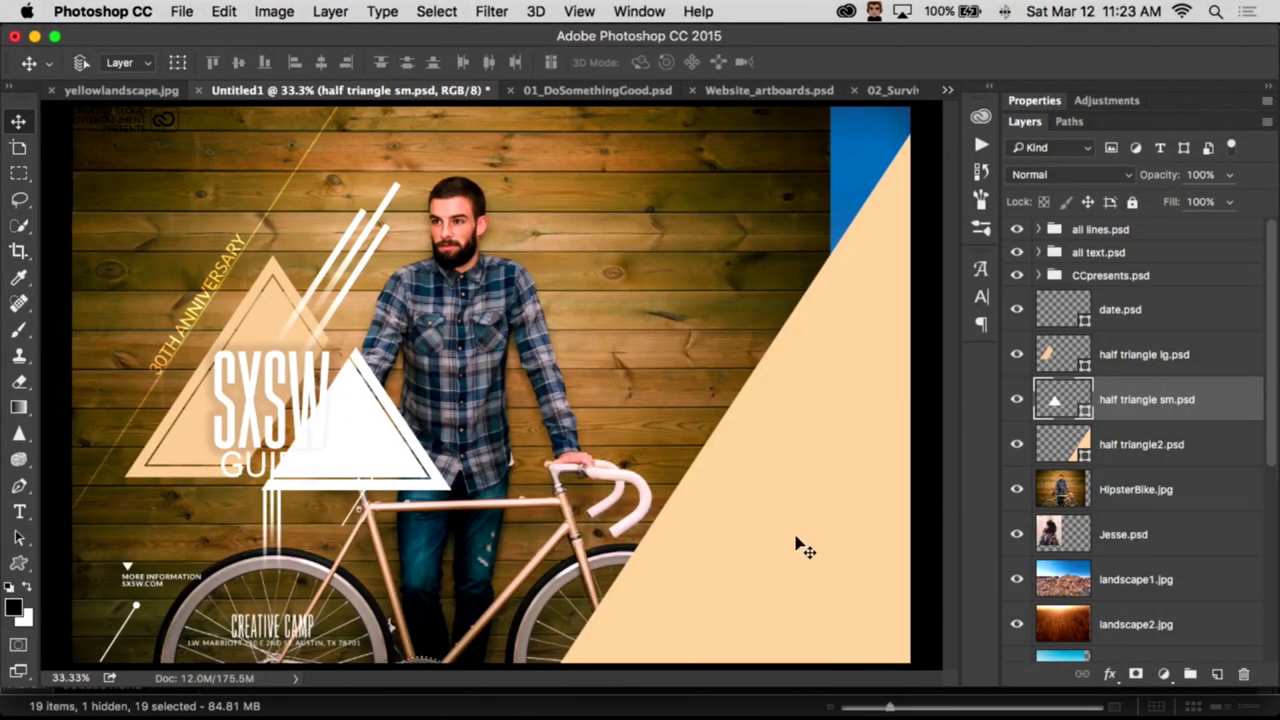
Step: Reposition the half triangle2.psd shape slightly and cycle through its blend modes to Screen
{"action": "left_click_drag", "start_coordinate": [805, 550], "coordinate": [777, 528]}
{"action": "key", "text": "shift+plus"}
{"action": "key", "text": "shift+plus"}
{"action": "key", "text": "shift+plus"}
{"action": "key", "text": "shift+plus"}
{"action": "key", "text": "shift+plus"}
{"action": "key", "text": "shift+plus"}
{"action": "key", "text": "shift+plus"}
{"action": "key", "text": "shift+plus"}
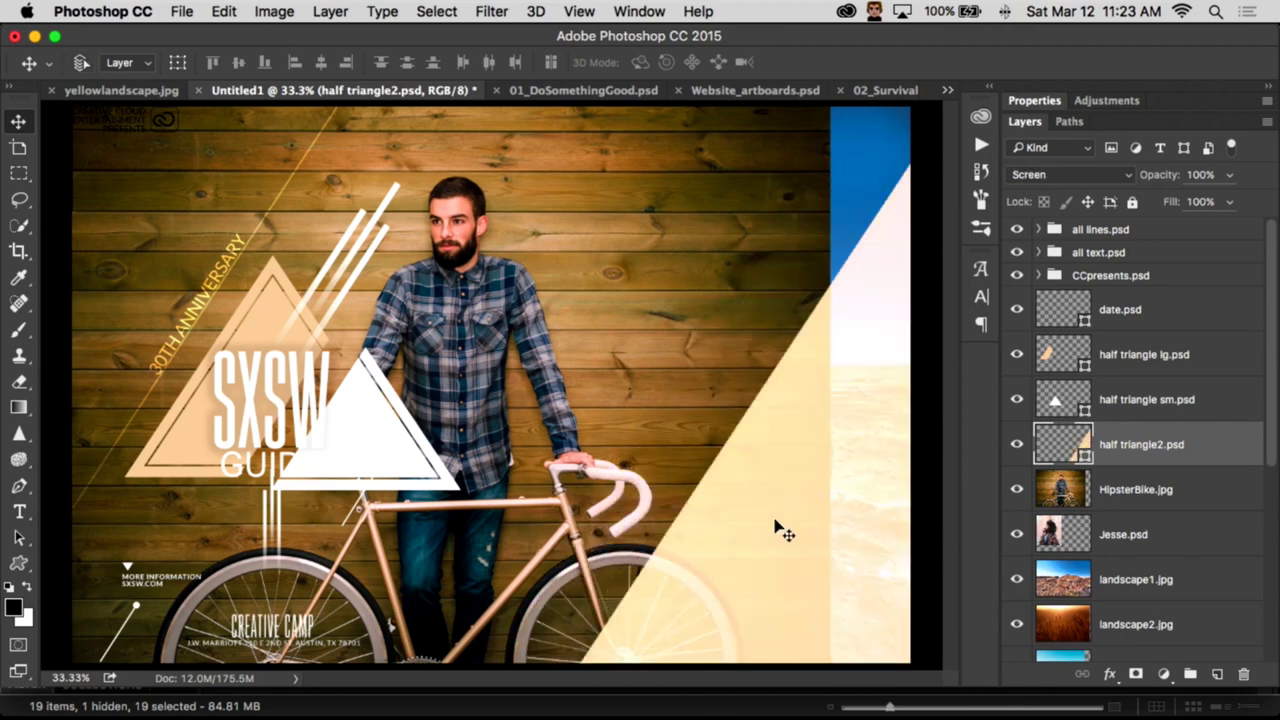
{"action": "mouse_move", "coordinate": [765, 521]}
{"action": "left_mouse_down"}
{"action": "mouse_move", "coordinate": [665, 520]}
{"action": "mouse_move", "coordinate": [764, 531]}
{"action": "left_mouse_up"}
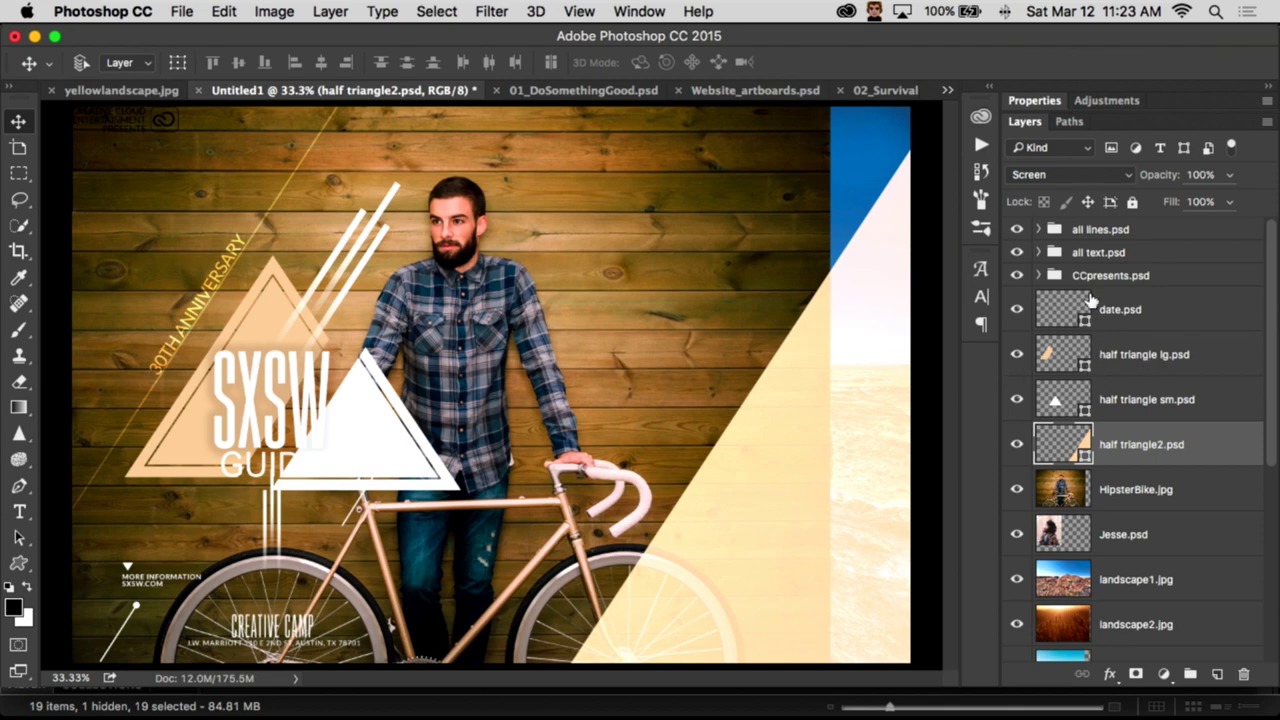
Step: Show only the Jesse.psd layer and move the portrait to the middle of the canvas
{"action": "left_click", "coordinate": [1112, 538]}
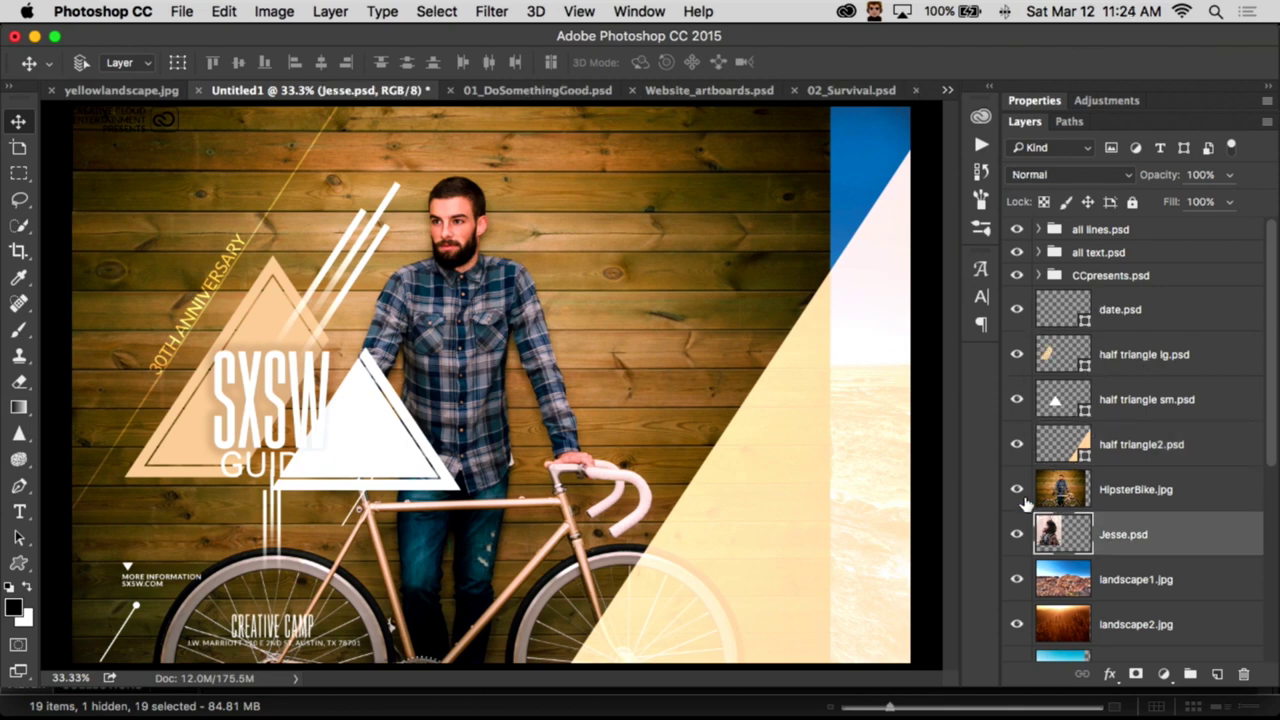
{"action": "left_click", "coordinate": [1018, 538], "text": "alt"}
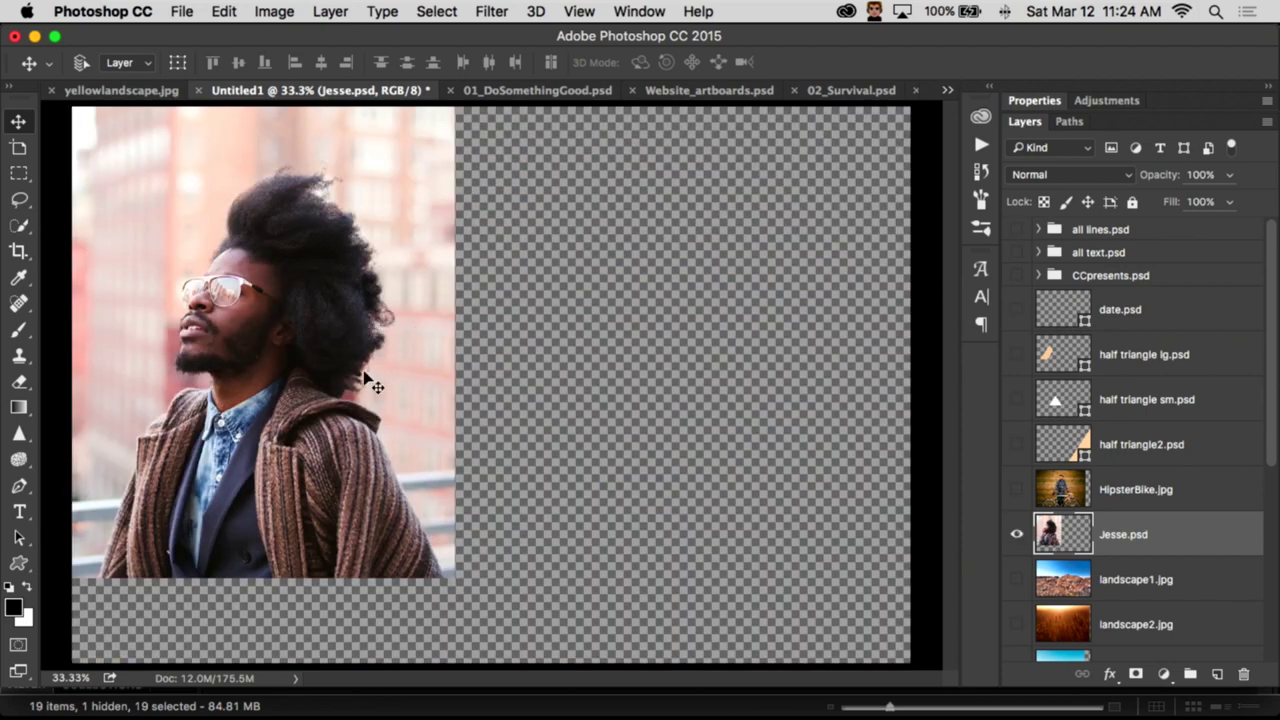
{"action": "left_click_drag", "start_coordinate": [370, 378], "coordinate": [582, 400]}
{"action": "scroll", "coordinate": [1036, 505], "scroll_direction": "down", "scroll_amount": 5}
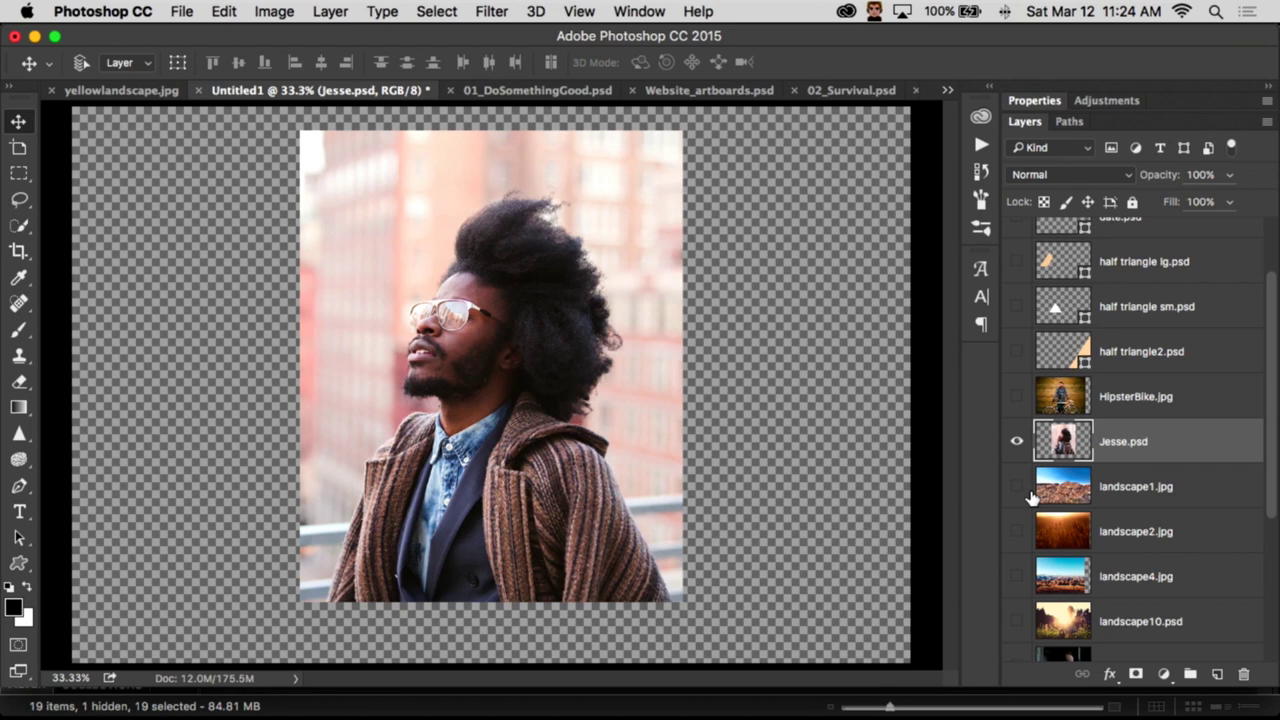
Step: Try selecting the man's dark hair and face with the Magic Wand tool
{"action": "left_click", "coordinate": [18, 225]}
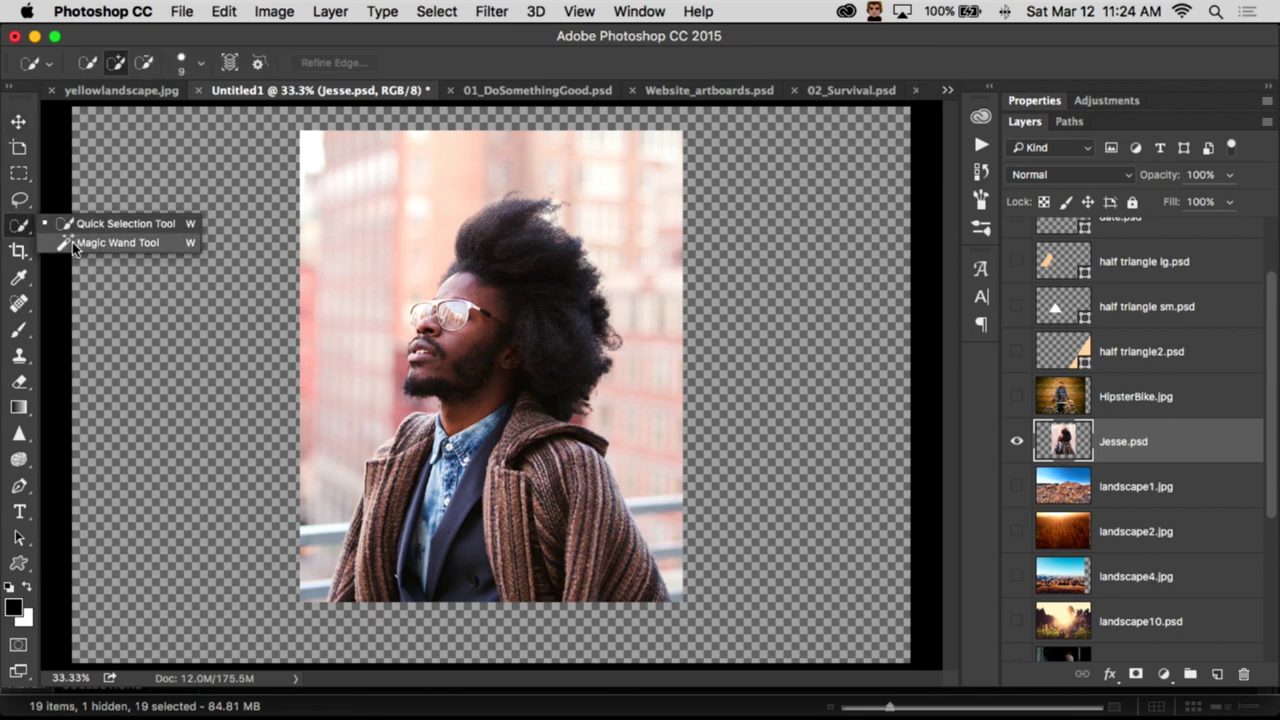
{"action": "left_click", "coordinate": [65, 243]}
{"action": "left_click", "coordinate": [495, 292]}
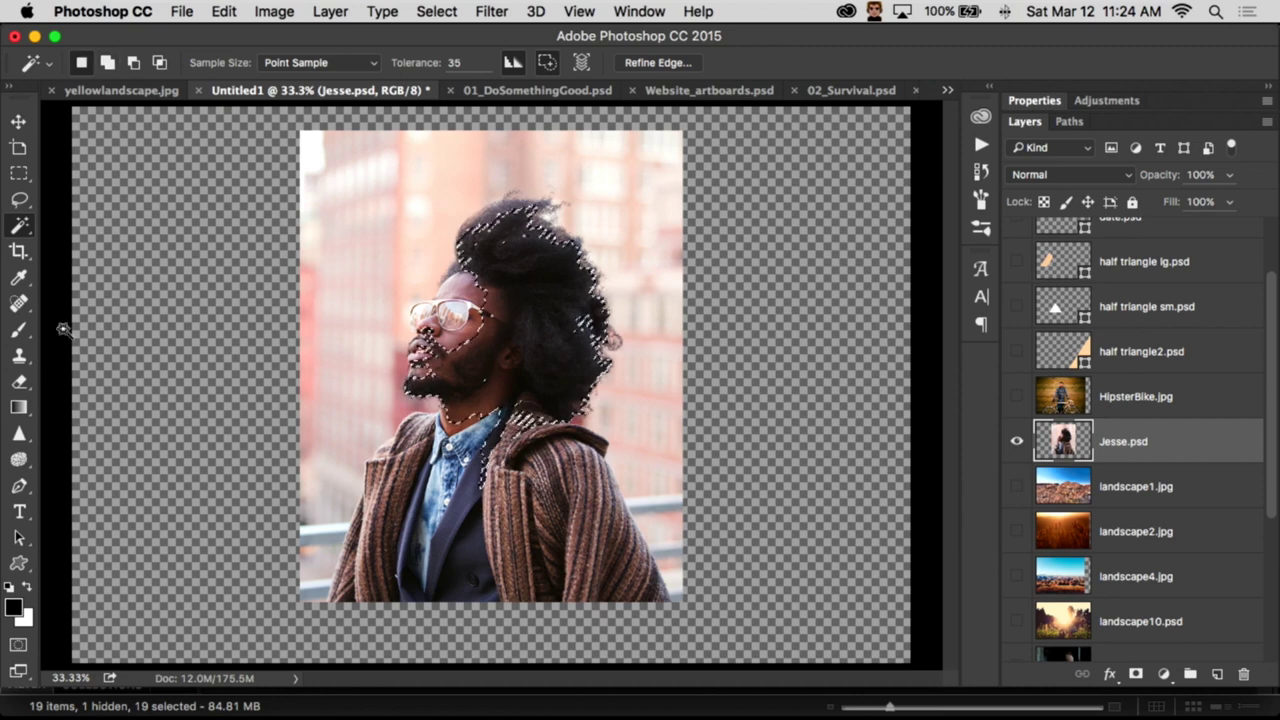
Step: Try selecting the man's hair and head with the Quick Selection tool, then clear the selection
{"action": "left_click", "coordinate": [19, 226]}
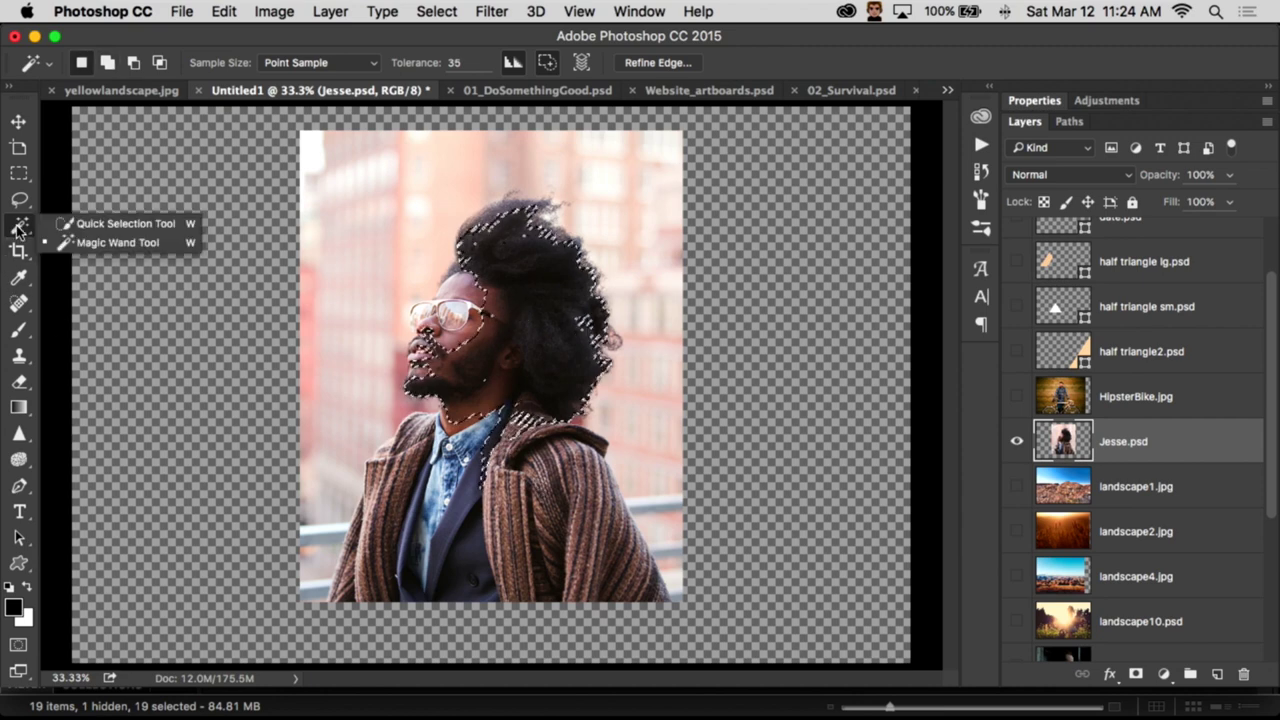
{"action": "left_click", "coordinate": [90, 220]}
{"action": "left_click", "coordinate": [556, 272]}
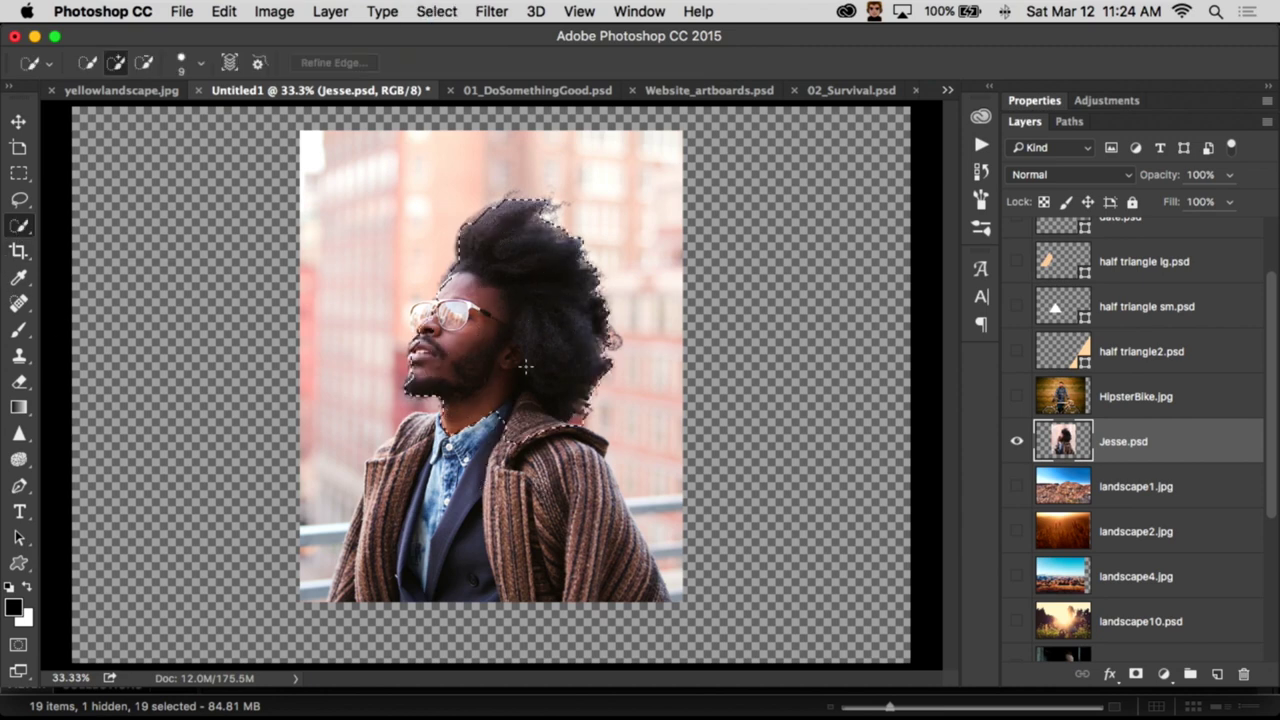
{"action": "key", "text": "super+d"}
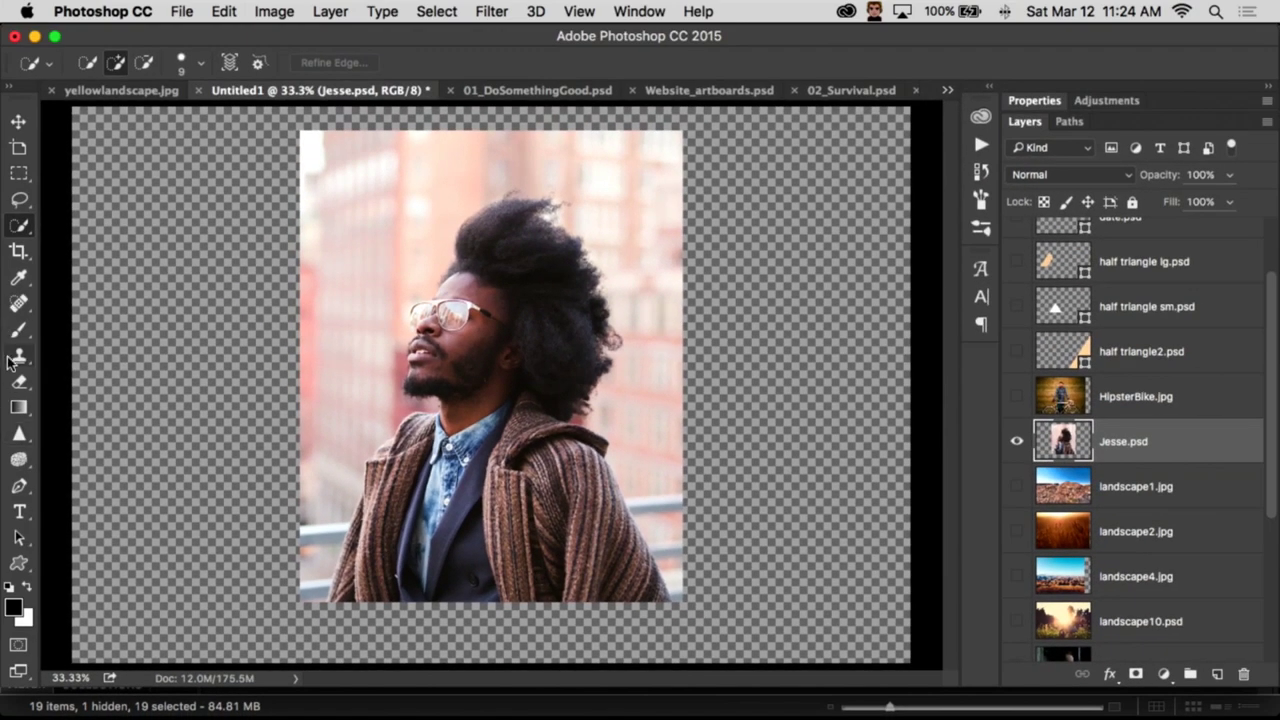
Step: Try tracing the man's coat with the Pen tool, starting at its lower-left edge and continuing past the lapel to the neck
{"action": "left_click", "coordinate": [19, 486]}
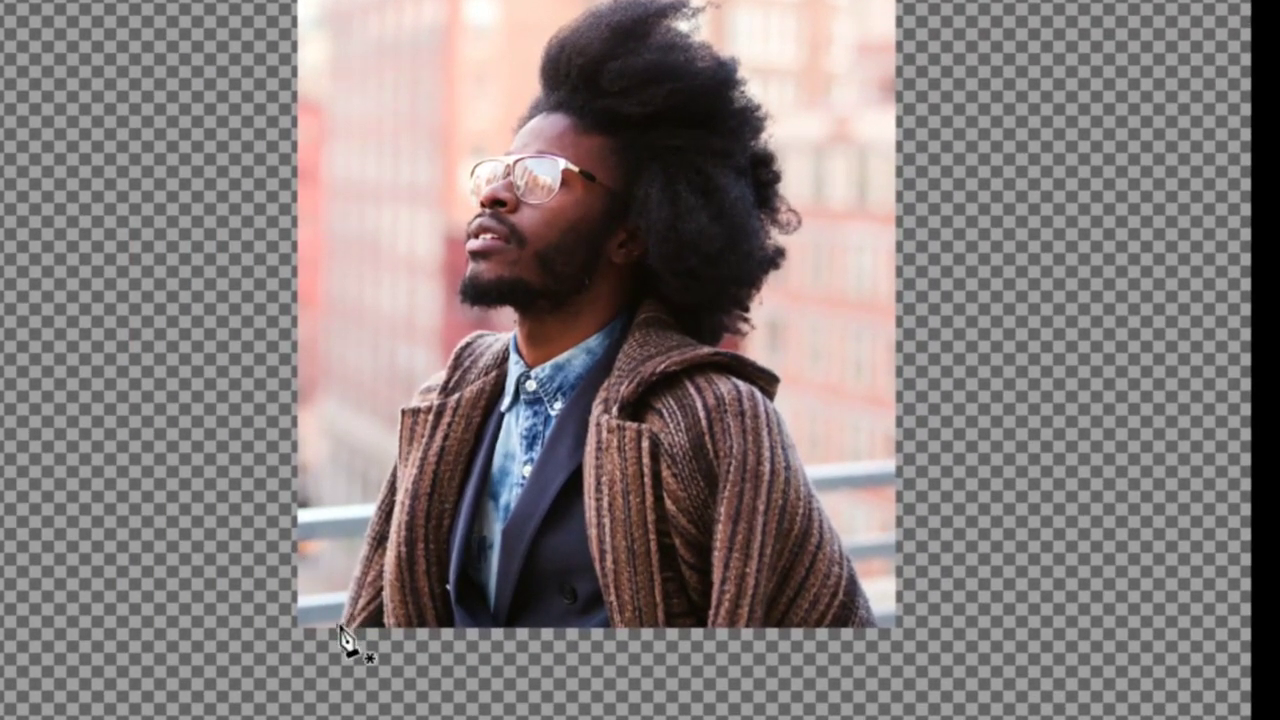
{"action": "left_click", "coordinate": [339, 628]}
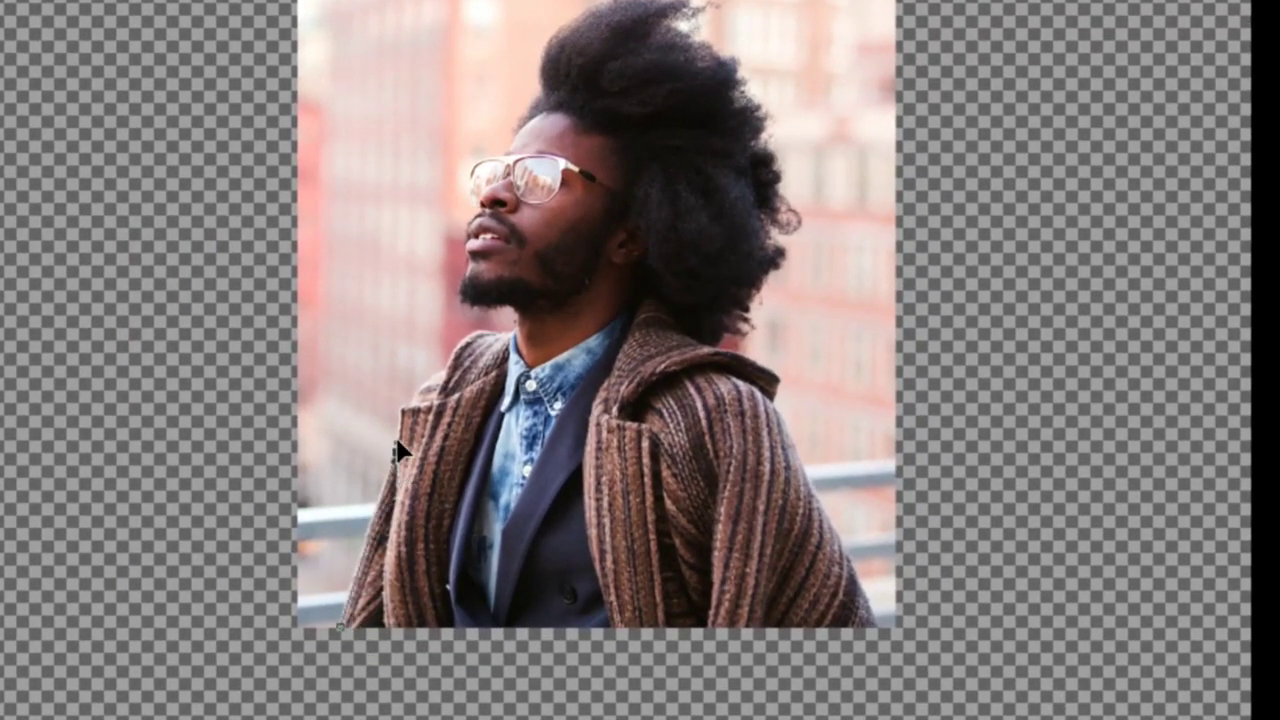
{"action": "left_click_drag", "start_coordinate": [397, 447], "coordinate": [415, 425]}
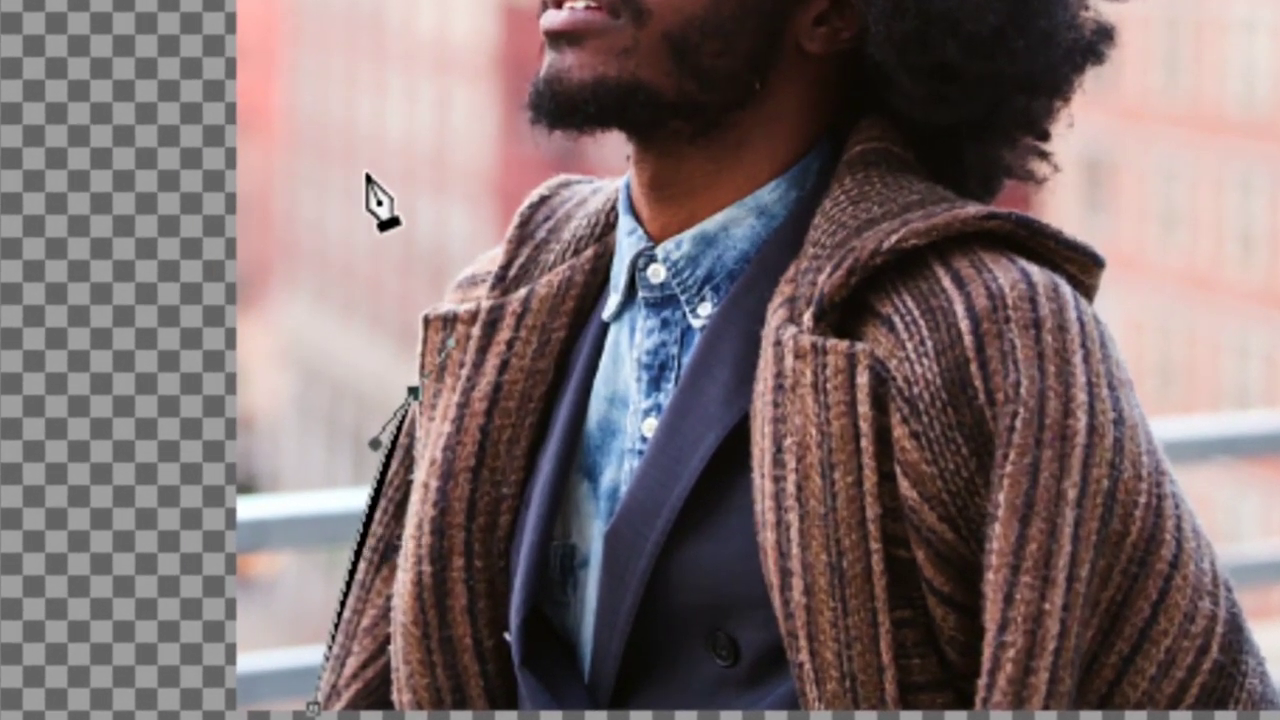
{"action": "left_click", "coordinate": [422, 313]}
{"action": "left_click_drag", "start_coordinate": [422, 313], "coordinate": [380, 292]}
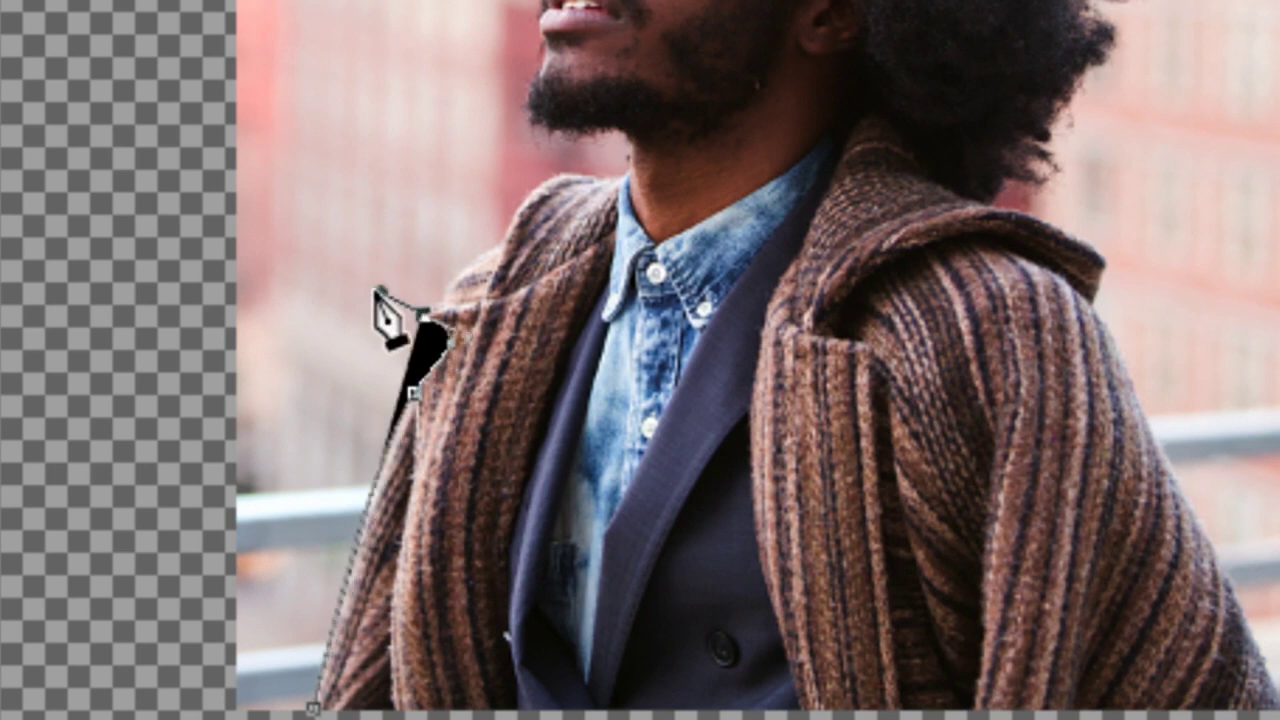
{"action": "left_click_drag", "start_coordinate": [404, 142], "coordinate": [443, 134]}
{"action": "left_click", "coordinate": [507, 172]}
{"action": "left_click_drag", "start_coordinate": [628, 170], "coordinate": [631, 143]}
{"action": "left_click_drag", "start_coordinate": [786, 215], "coordinate": [788, 283]}
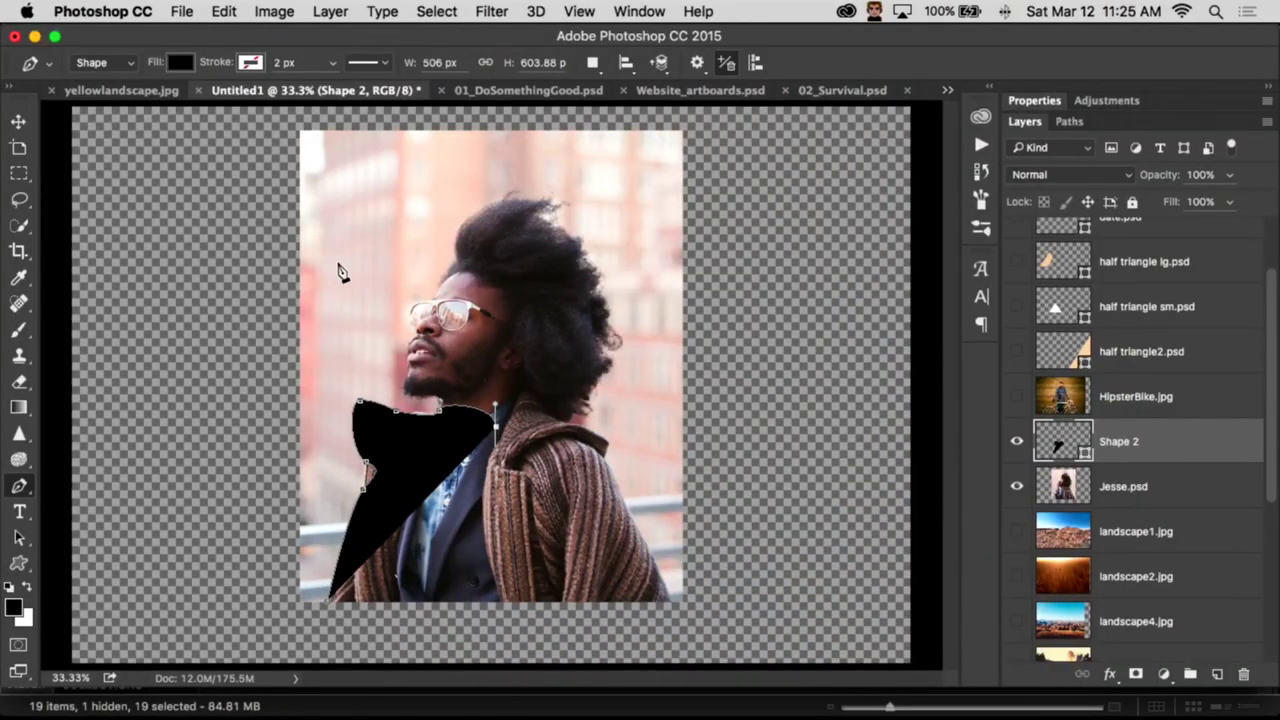
Step: Undo the most recent pen points back to the corner of the coat's lapel
{"action": "key", "text": "super+z"}
{"action": "key", "text": "super+z"}
{"action": "key", "text": "super+z"}
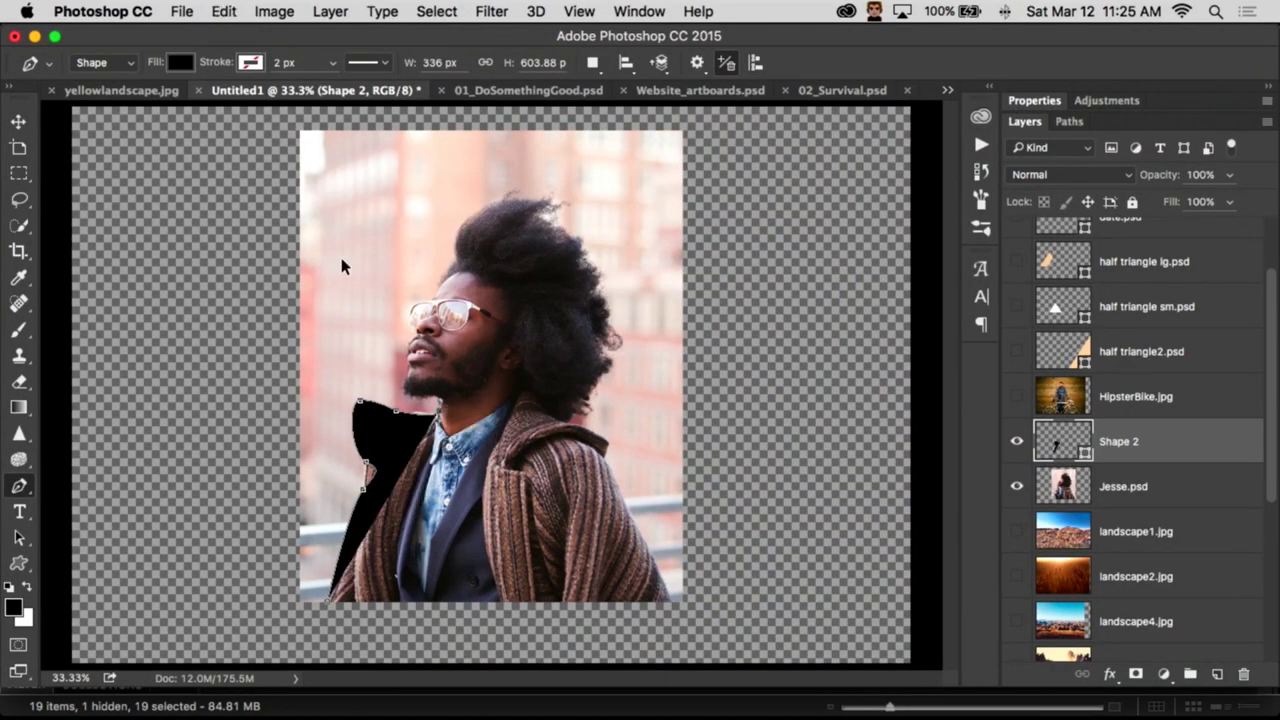
{"action": "key", "text": "super+z"}
{"action": "key", "text": "super+z"}
{"action": "key", "text": "super+z"}
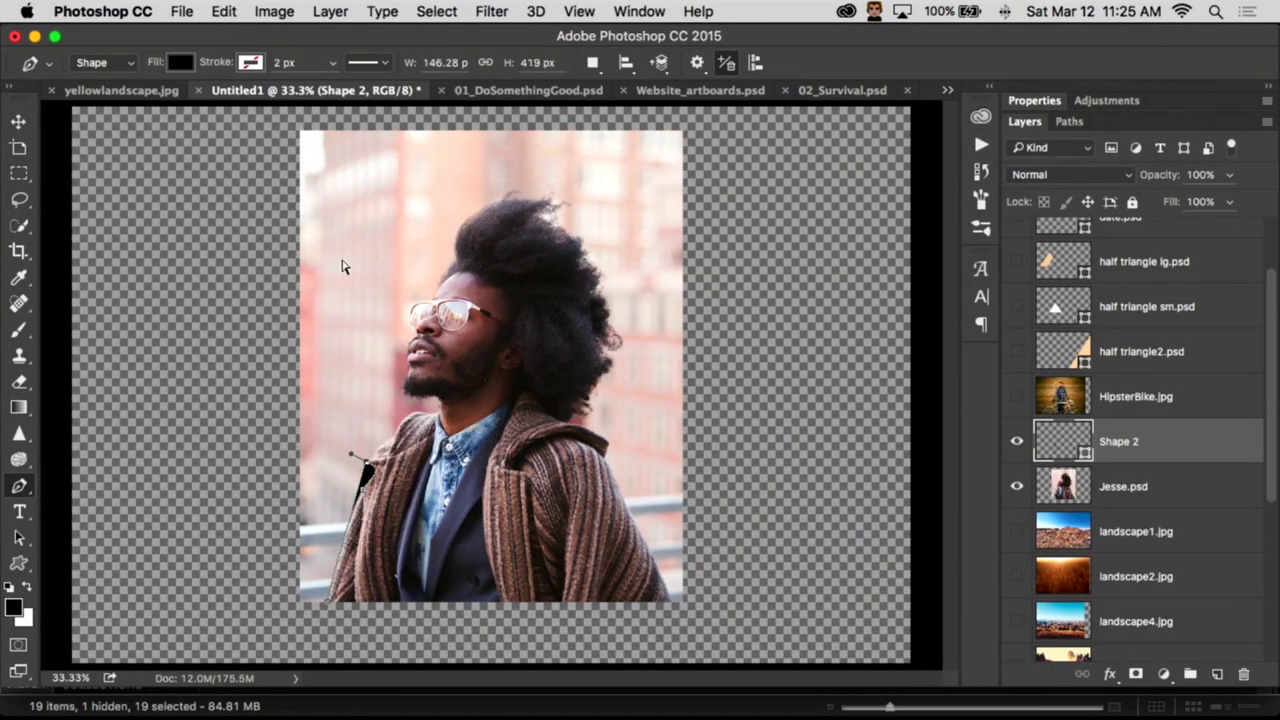
Step: Turn on the Pen tool's Rubber Band option
{"action": "left_click", "coordinate": [697, 63]}
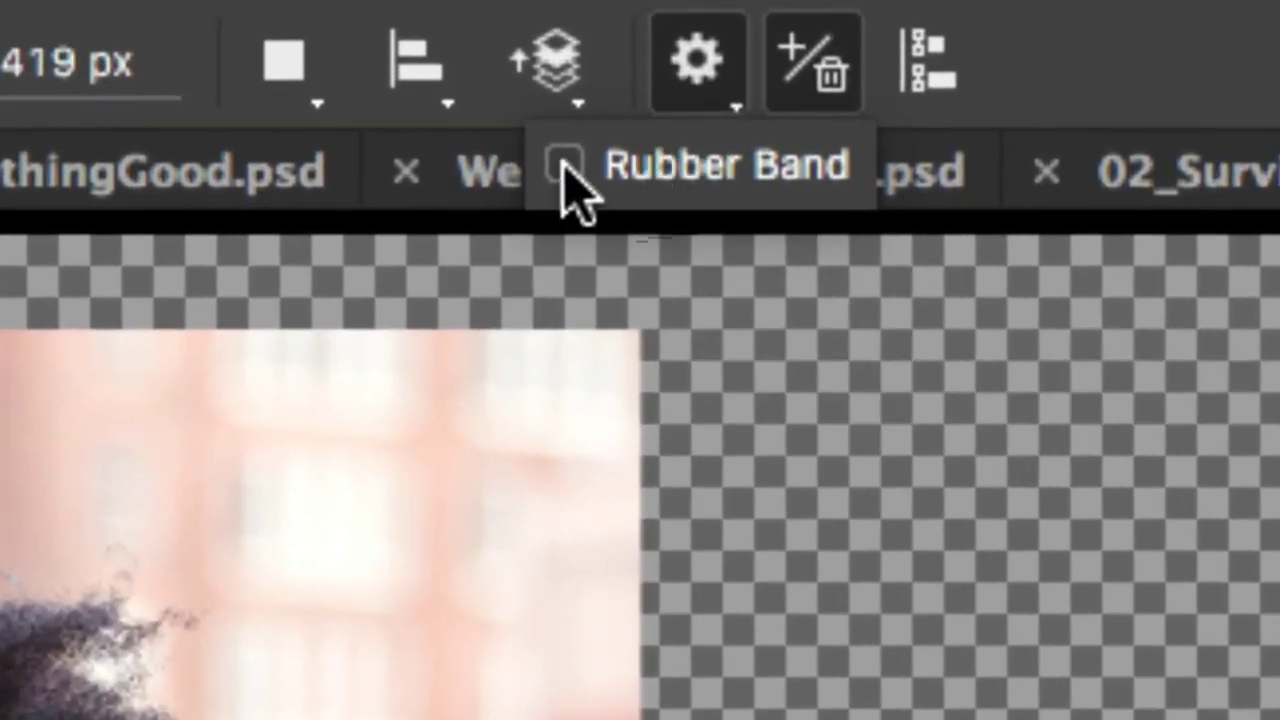
{"action": "left_click", "coordinate": [664, 89]}
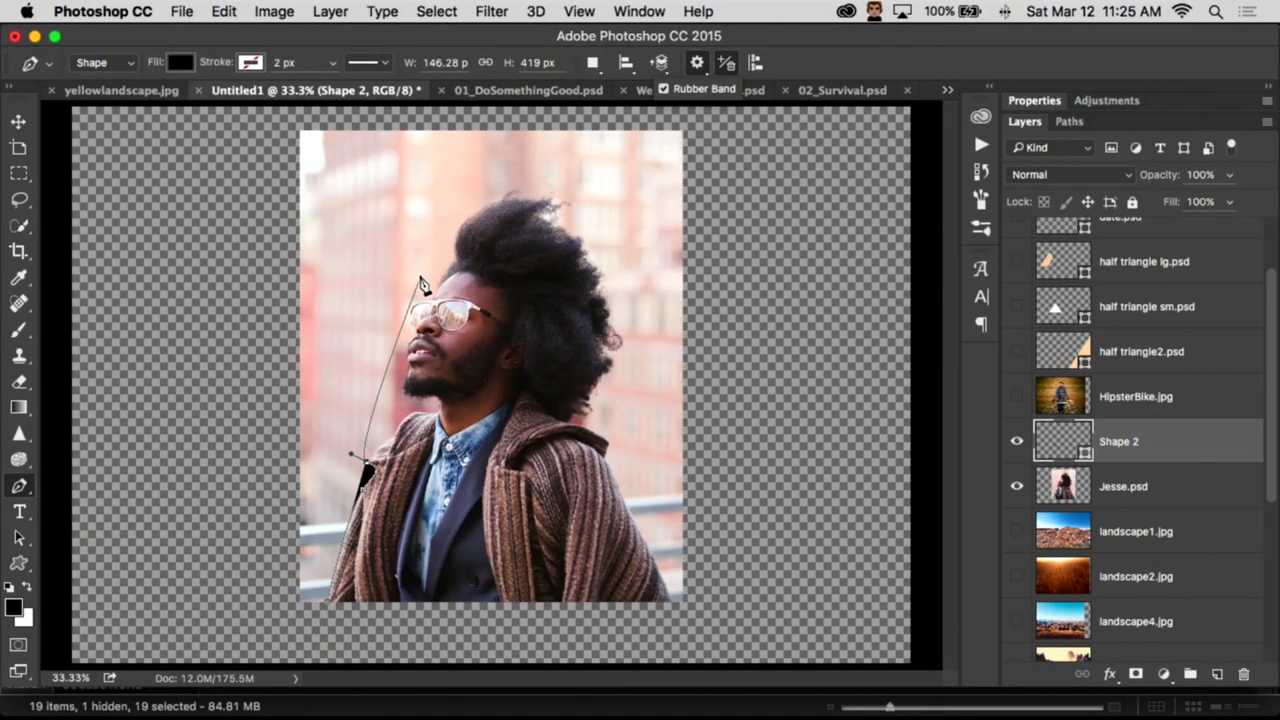
Step: Try continuing the pen outline from the coat's lapel along the shoulder and collar to the beard
{"action": "left_click", "coordinate": [375, 470]}
{"action": "left_click_drag", "start_coordinate": [375, 470], "coordinate": [396, 441]}
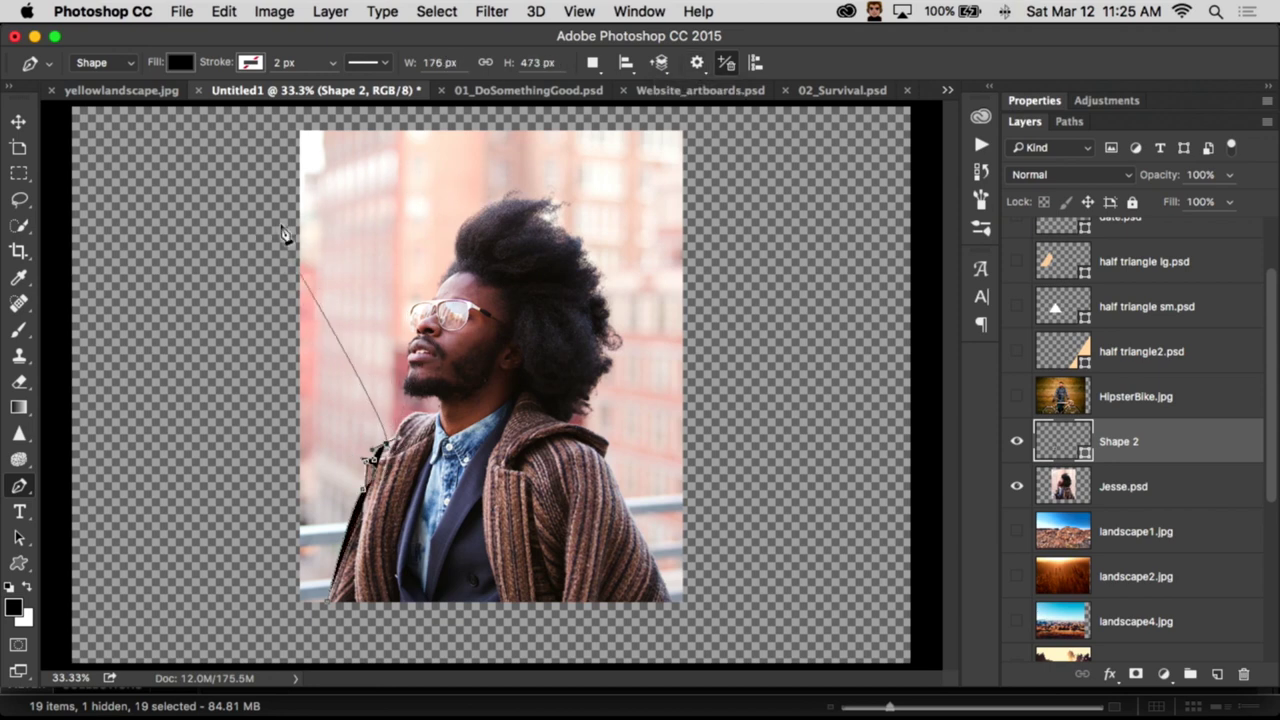
{"action": "scroll", "coordinate": [418, 410], "scroll_direction": "up", "scroll_amount": 3}
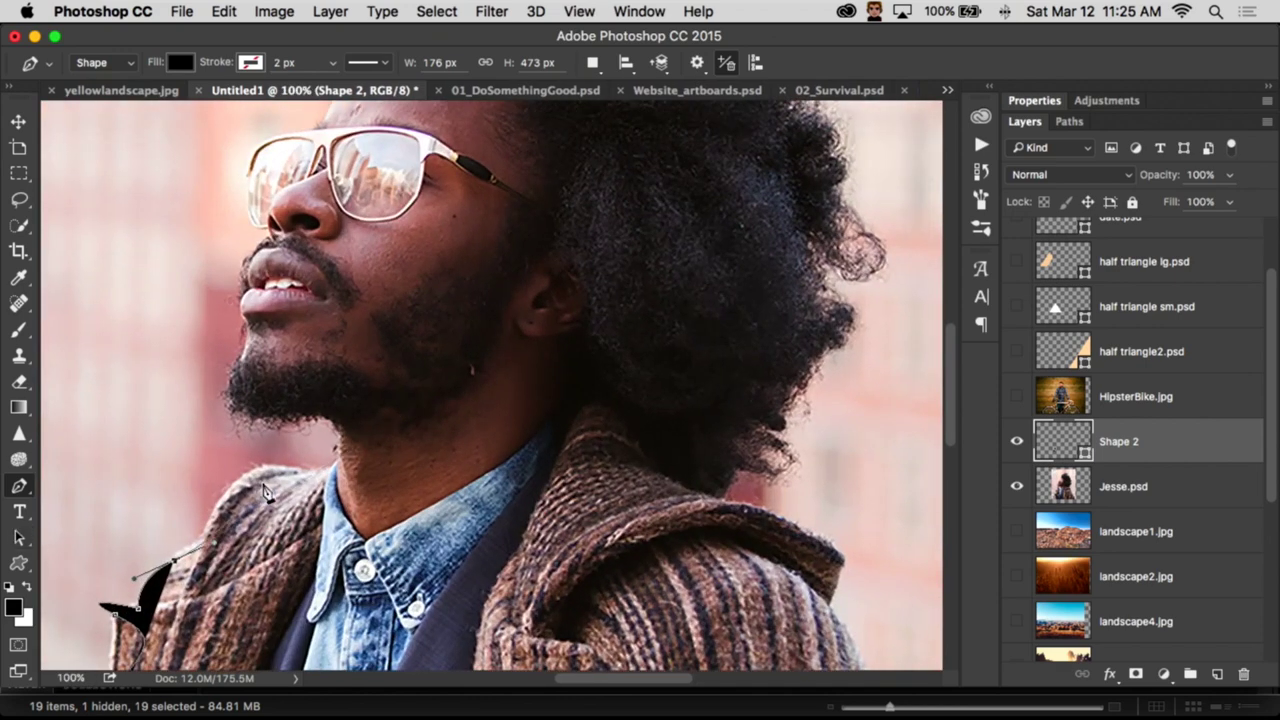
{"action": "left_click_drag", "start_coordinate": [265, 485], "coordinate": [322, 412]}
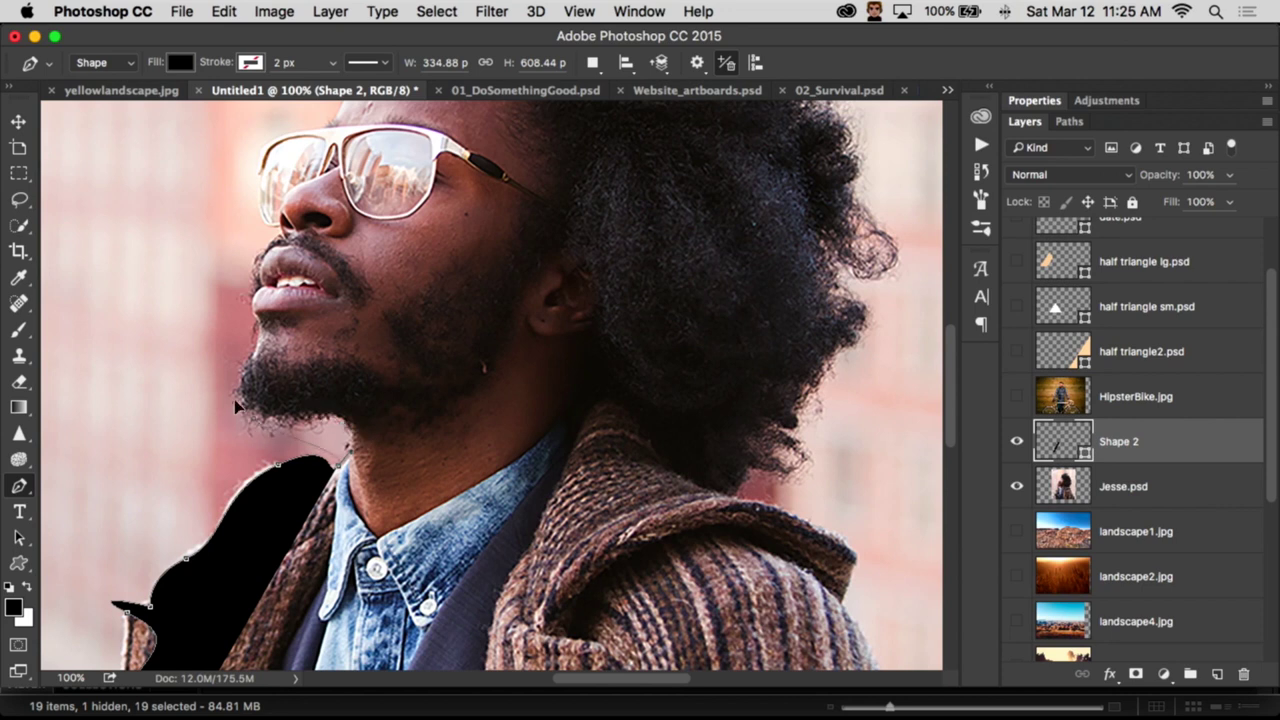
{"action": "mouse_move", "coordinate": [420, 383]}
{"action": "left_mouse_down"}
{"action": "mouse_move", "coordinate": [455, 402]}
{"action": "mouse_move", "coordinate": [440, 398]}
{"action": "left_mouse_up"}
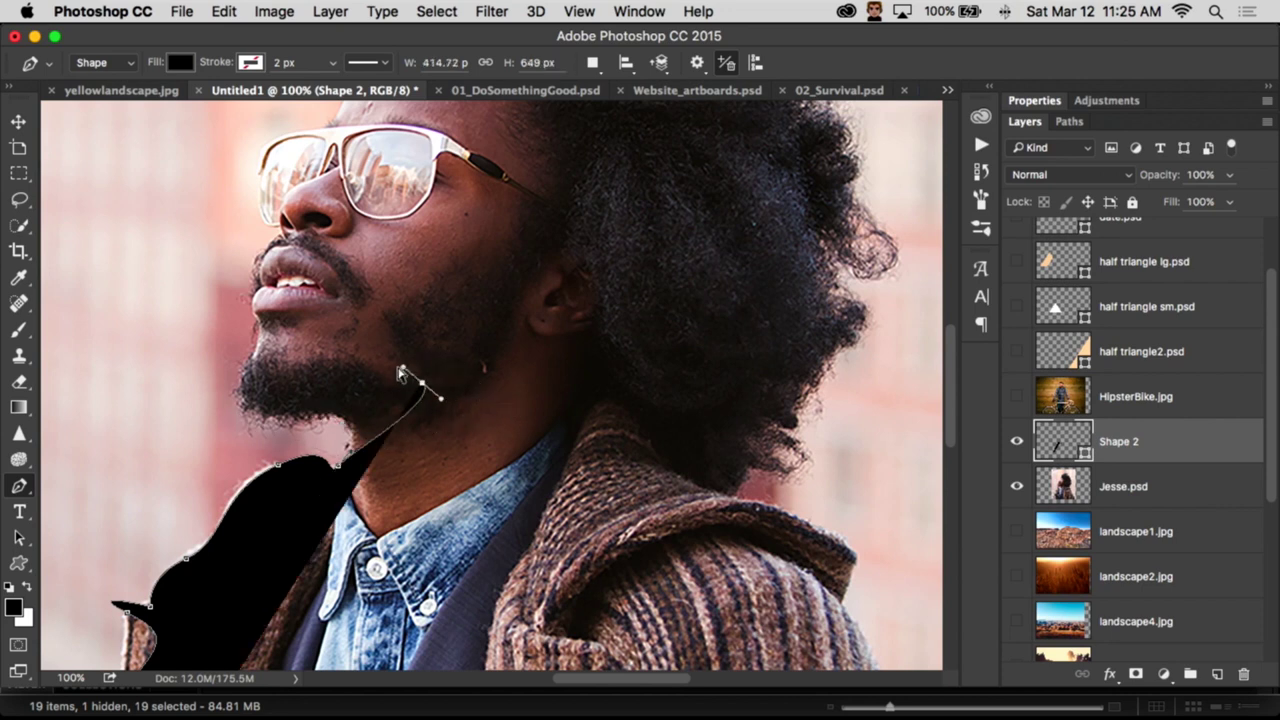
Step: Undo the traced pen points and delete the Shape 2 layer
{"action": "key", "text": "super+z"}
{"action": "key", "text": "alt+super+z"}
{"action": "key", "text": "alt+super+z"}
{"action": "key", "text": "alt+super+z"}
{"action": "key", "text": "alt+super+z"}
{"action": "key", "text": "alt+super+z"}
{"action": "key", "text": "alt+super+z"}
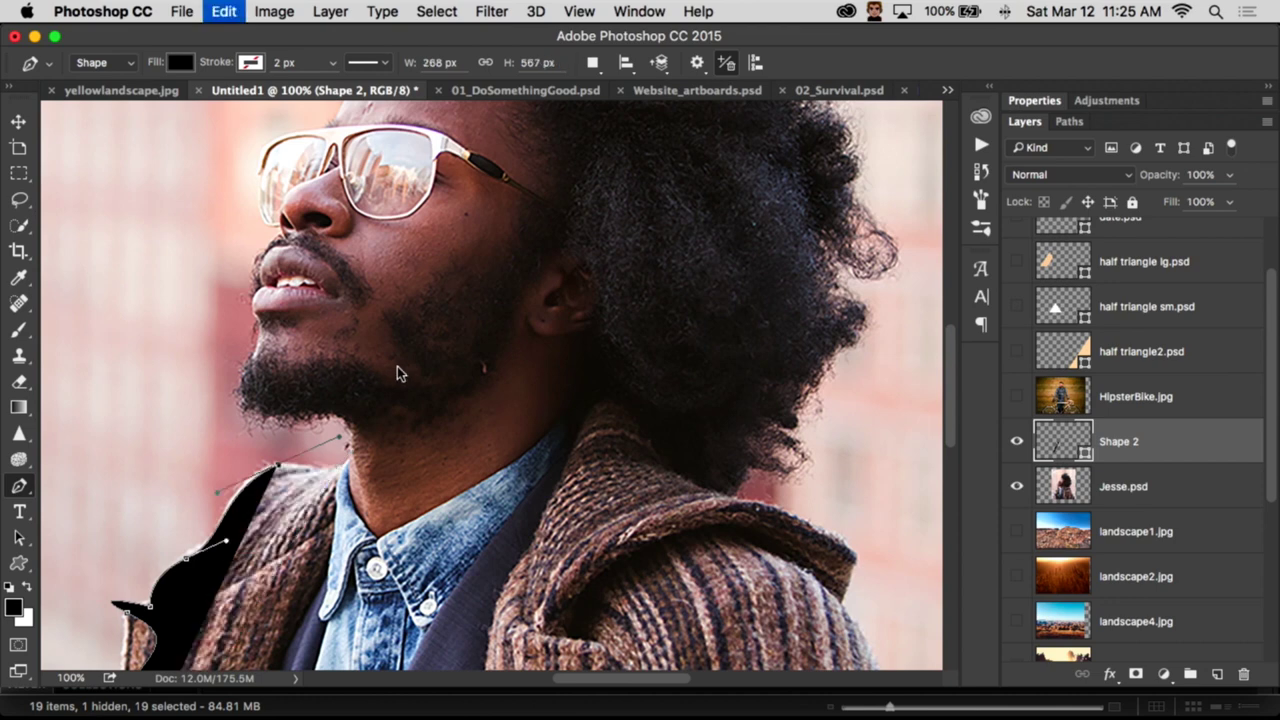
{"action": "key", "text": "alt+super+z"}
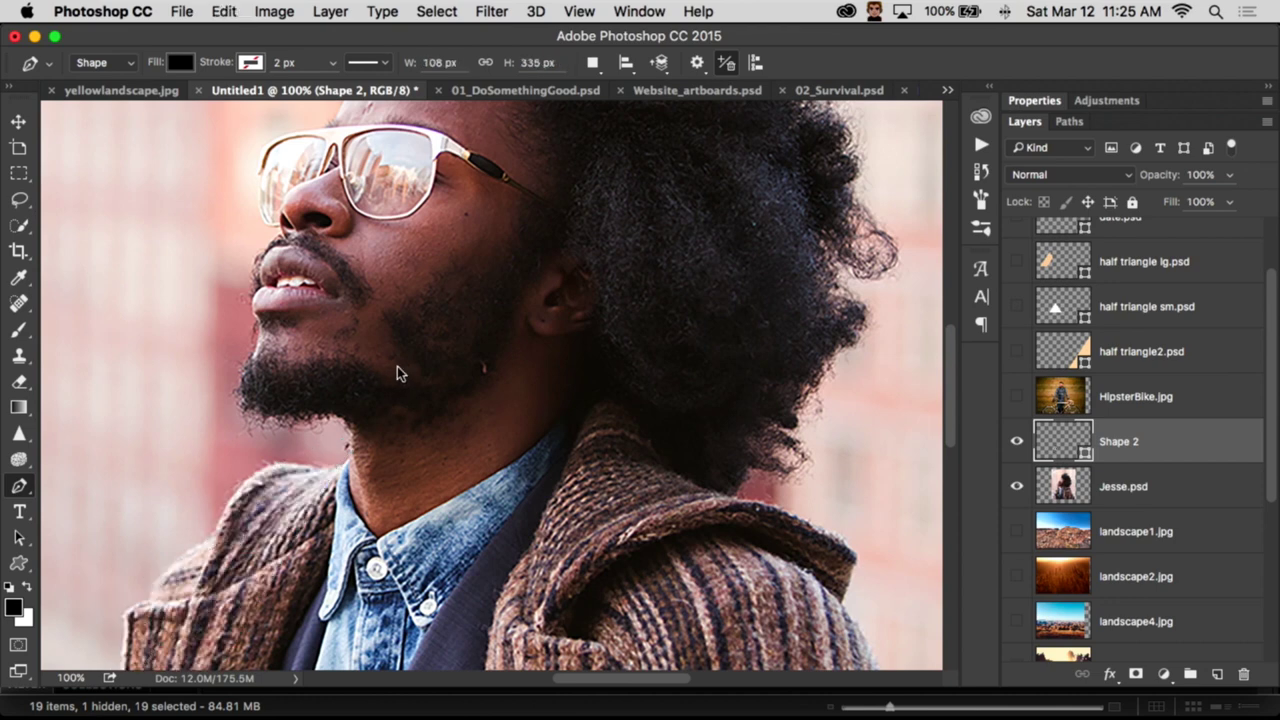
{"action": "key", "text": "super+minus"}
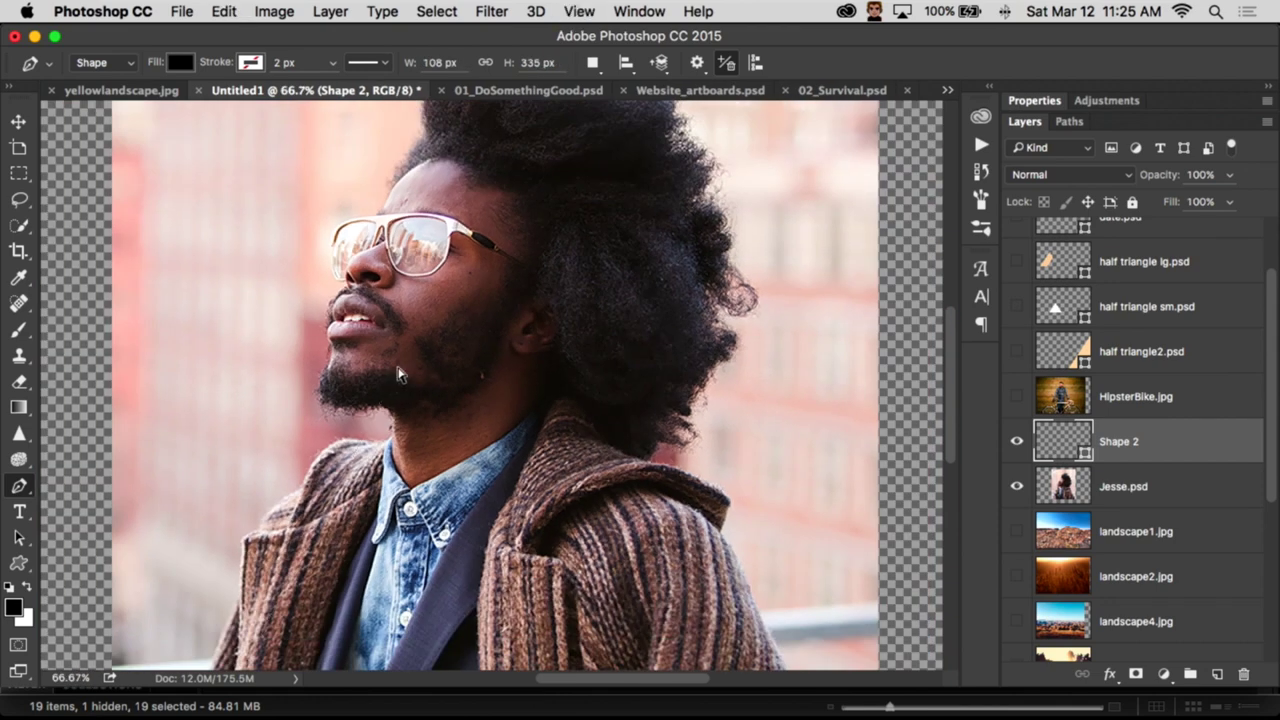
{"action": "key", "text": "super+minus"}
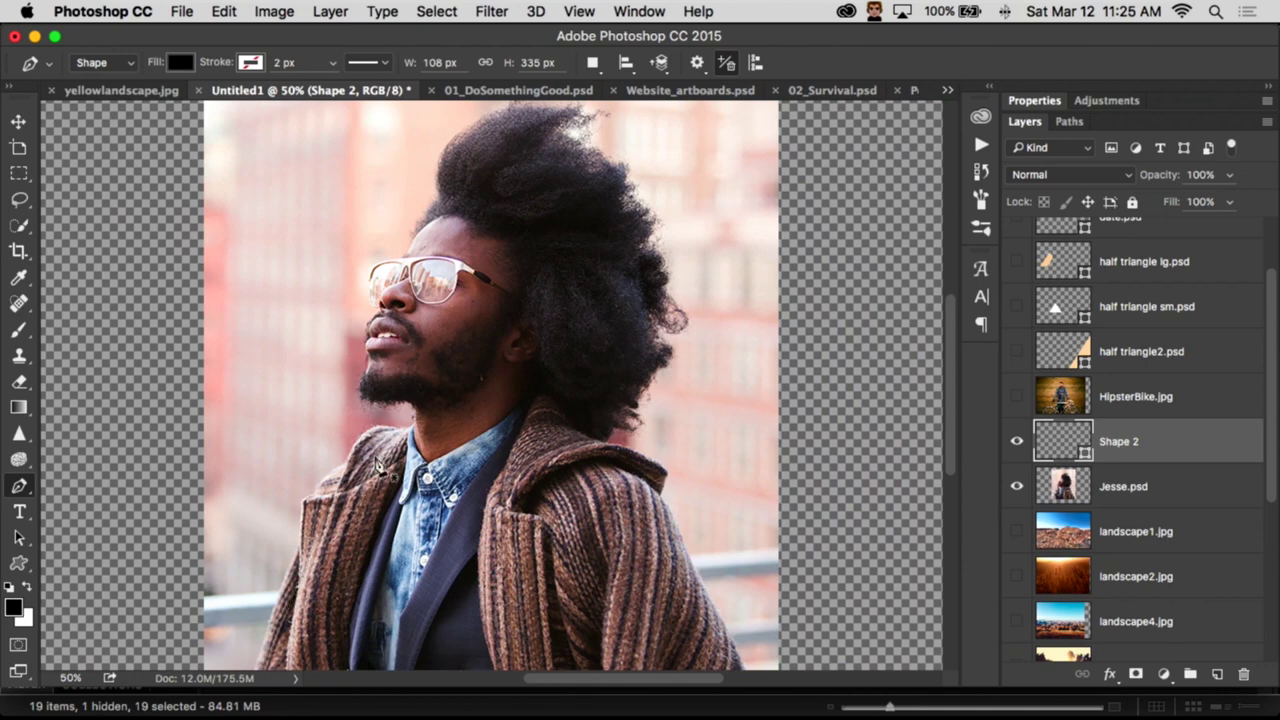
{"action": "left_click", "coordinate": [1243, 677]}
{"action": "left_click", "coordinate": [790, 282]}
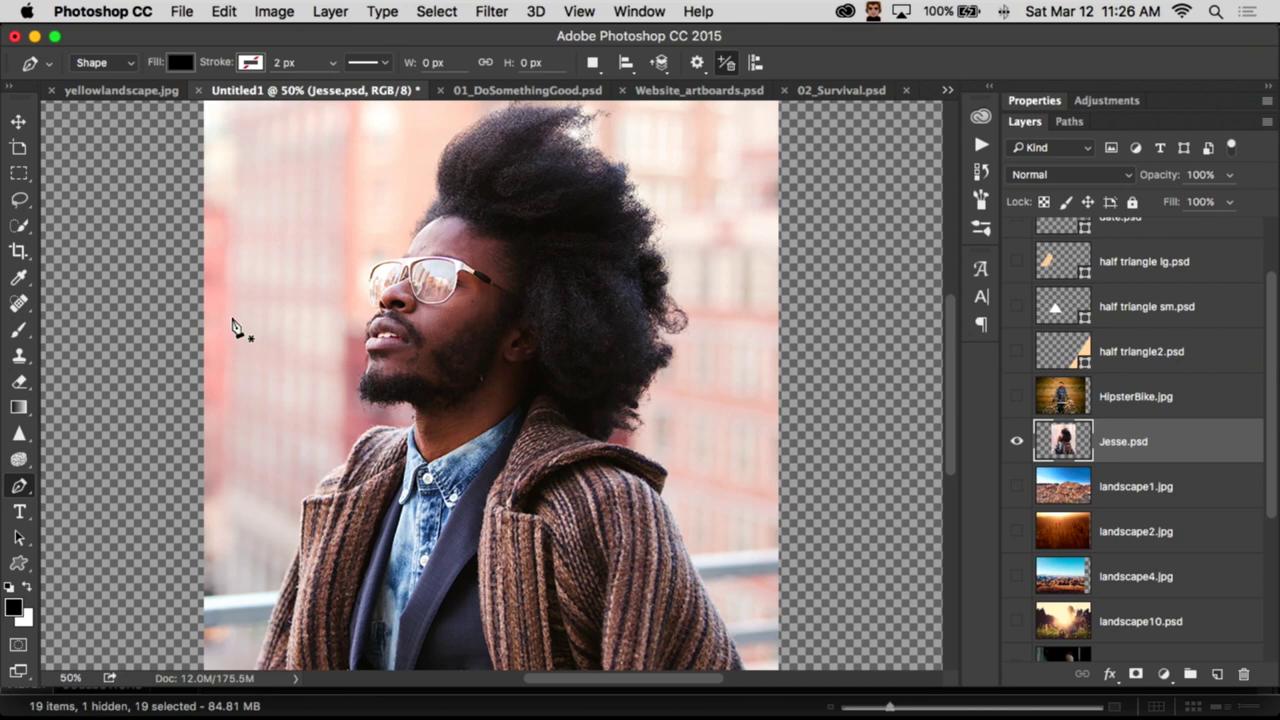
Step: Open a Focus Area selection for the Jesse.psd layer and reposition its dialog
{"action": "left_click", "coordinate": [22, 171]}
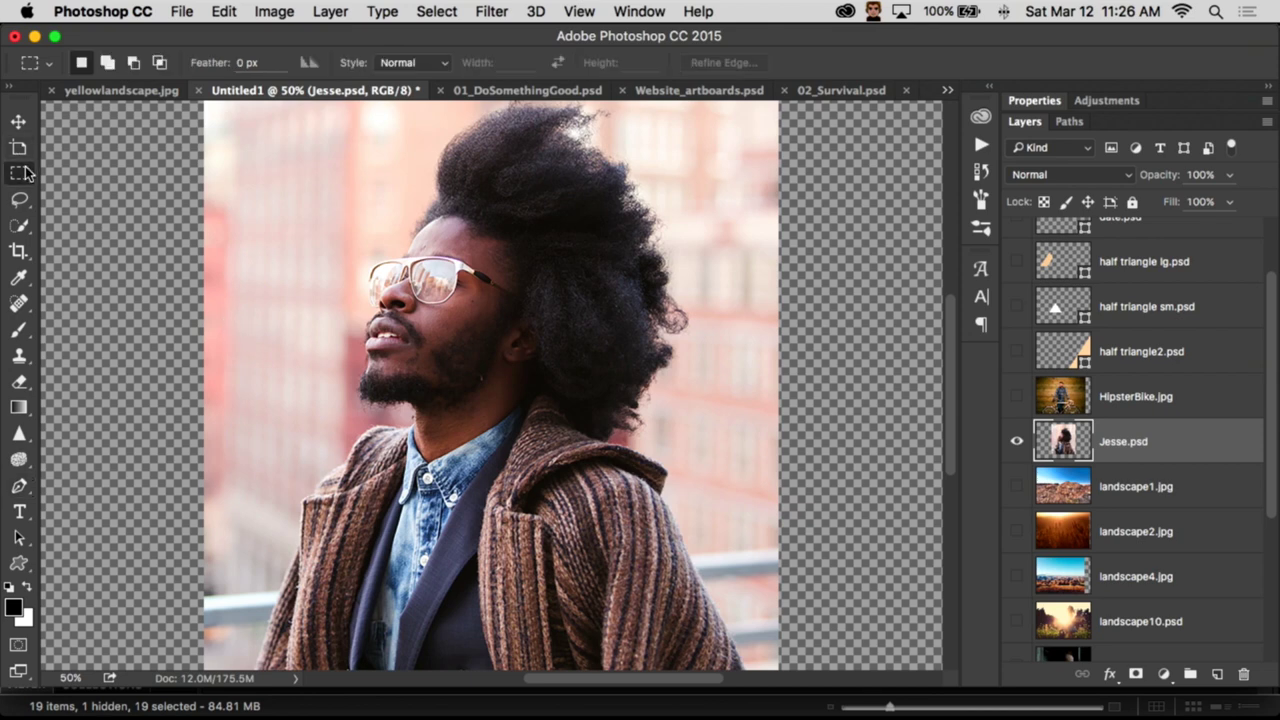
{"action": "left_click", "coordinate": [381, 12]}
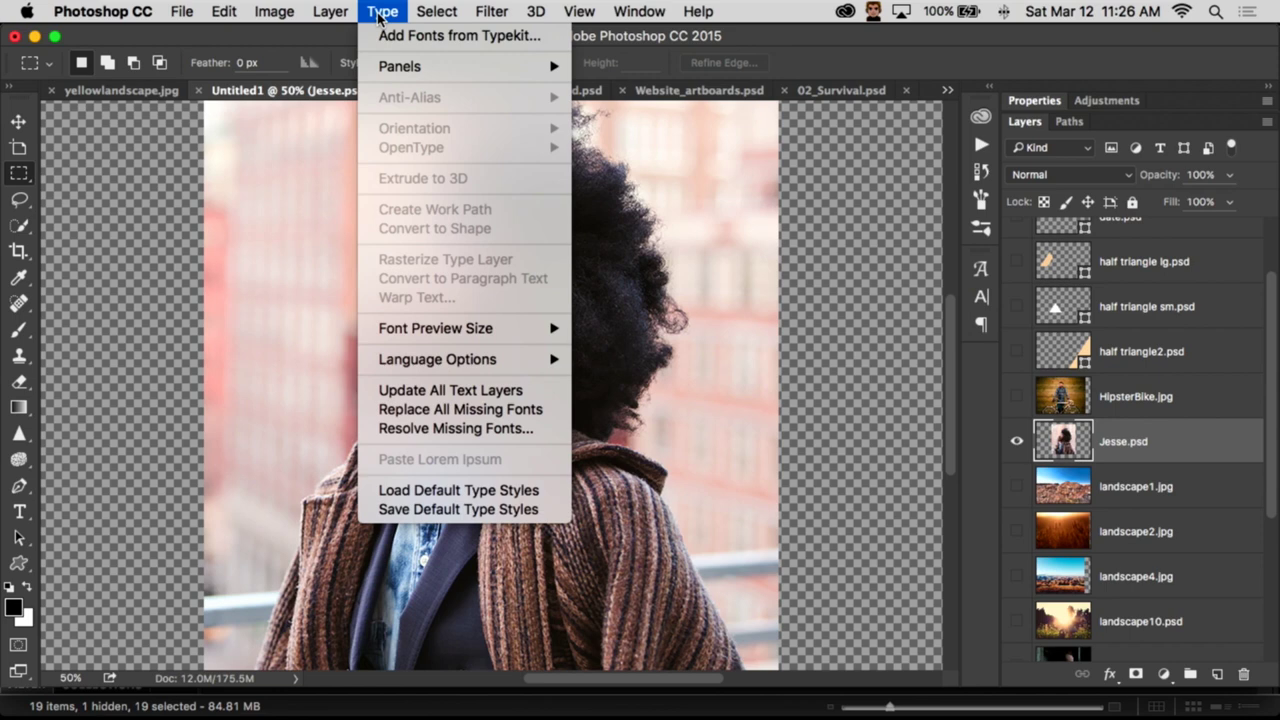
{"action": "mouse_move", "coordinate": [418, 10]}
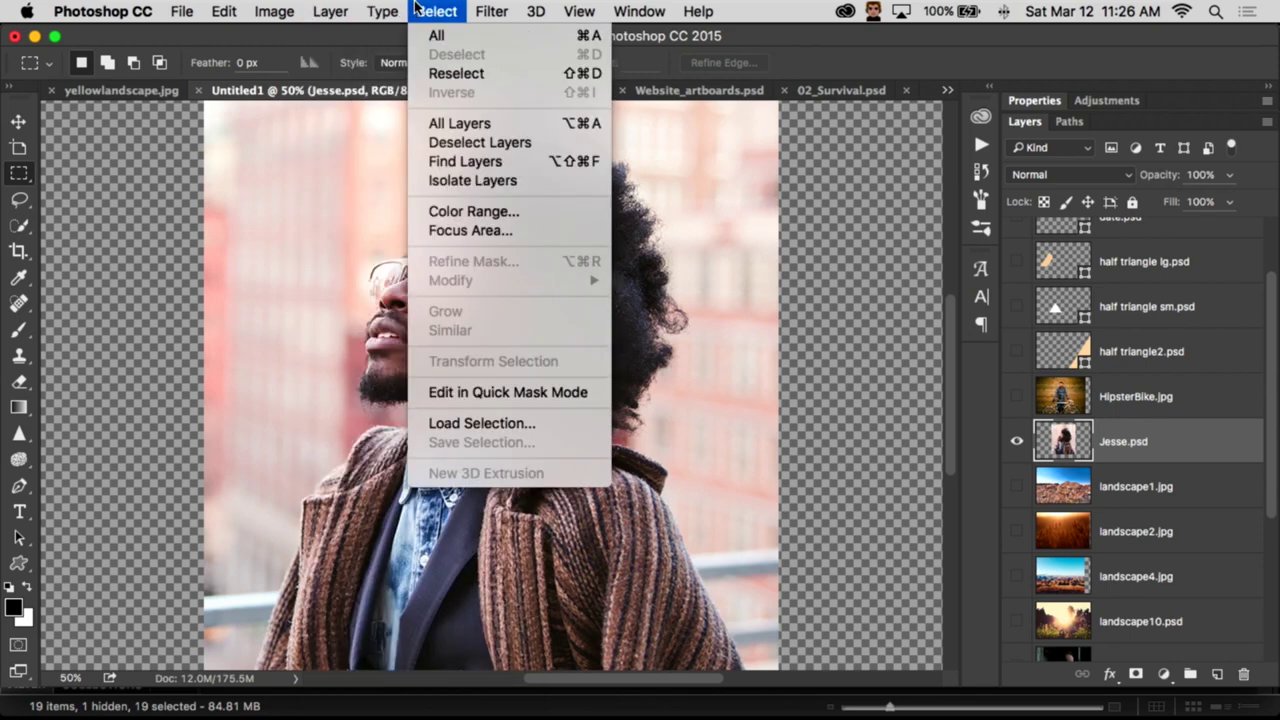
{"action": "left_click", "coordinate": [417, 9]}
{"action": "left_click", "coordinate": [417, 9]}
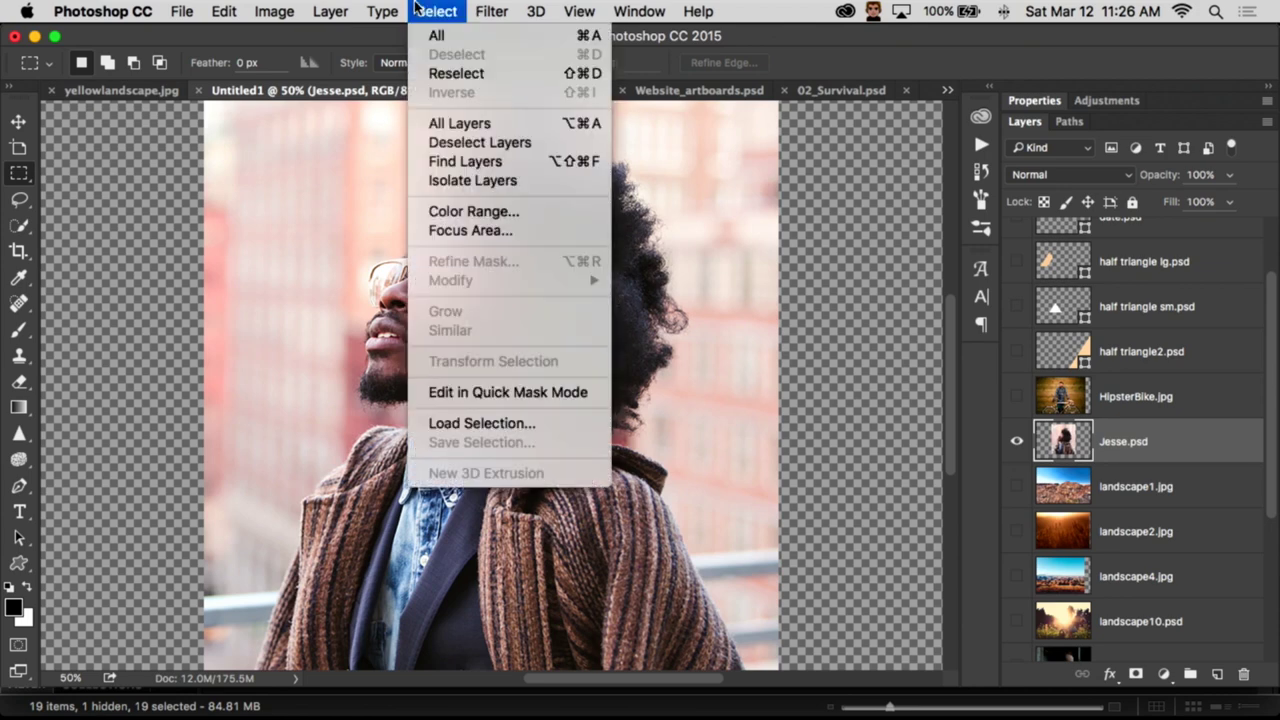
{"action": "left_click", "coordinate": [526, 233]}
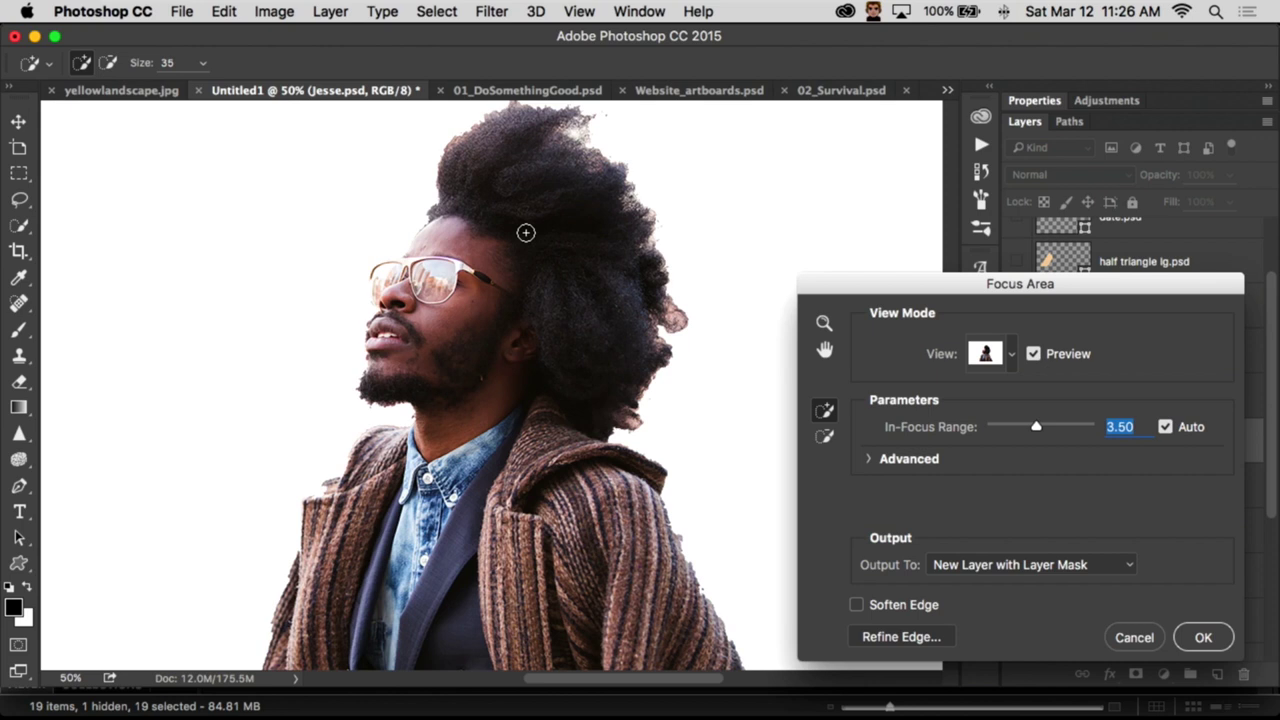
{"action": "left_click_drag", "start_coordinate": [909, 290], "coordinate": [698, 144]}
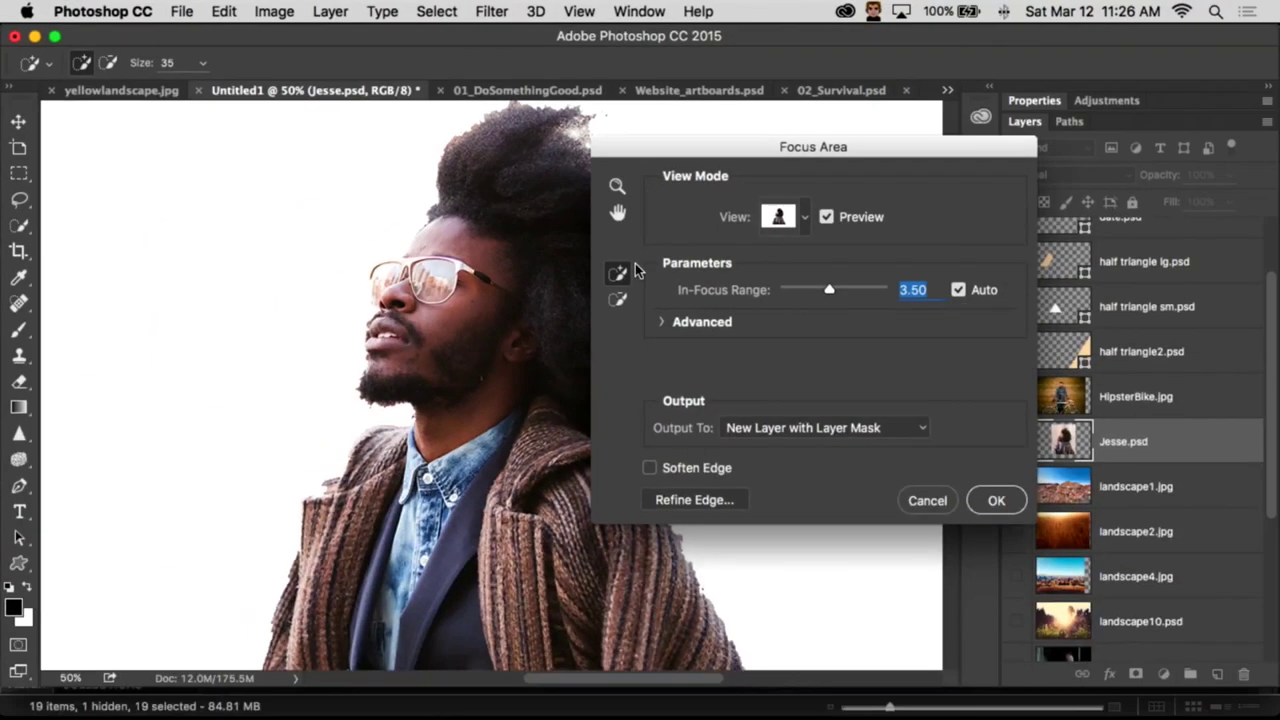
Step: Try an In-Focus Range of 5.52, then restore the Auto range in Focus Area
{"action": "left_click_drag", "start_coordinate": [820, 288], "coordinate": [844, 292]}
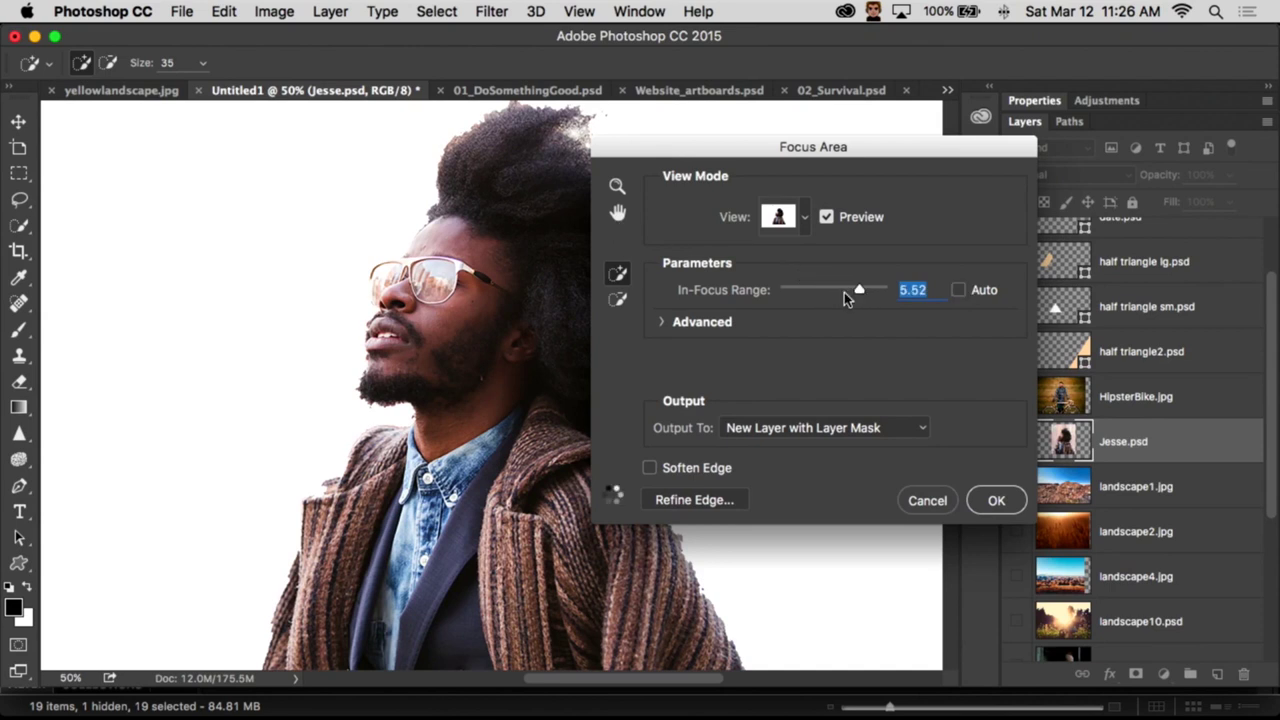
{"action": "left_click", "coordinate": [959, 291]}
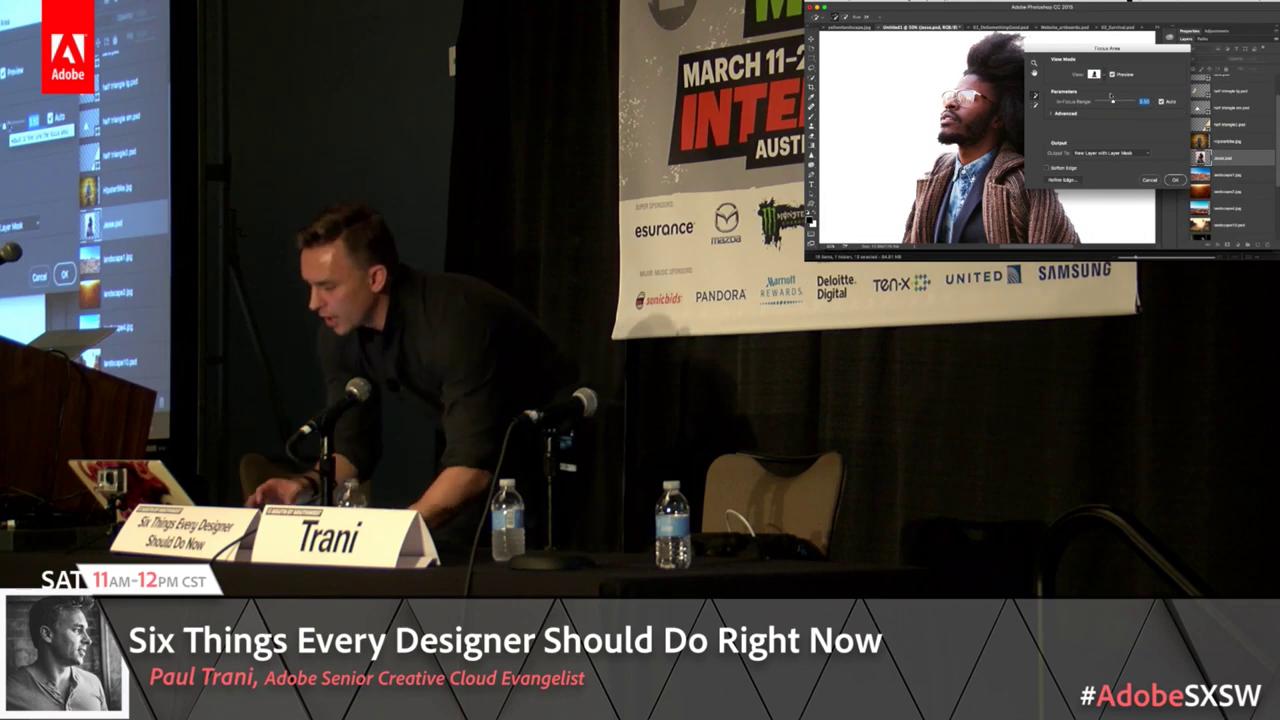
{"action": "left_click_drag", "start_coordinate": [1102, 49], "coordinate": [1116, 50]}
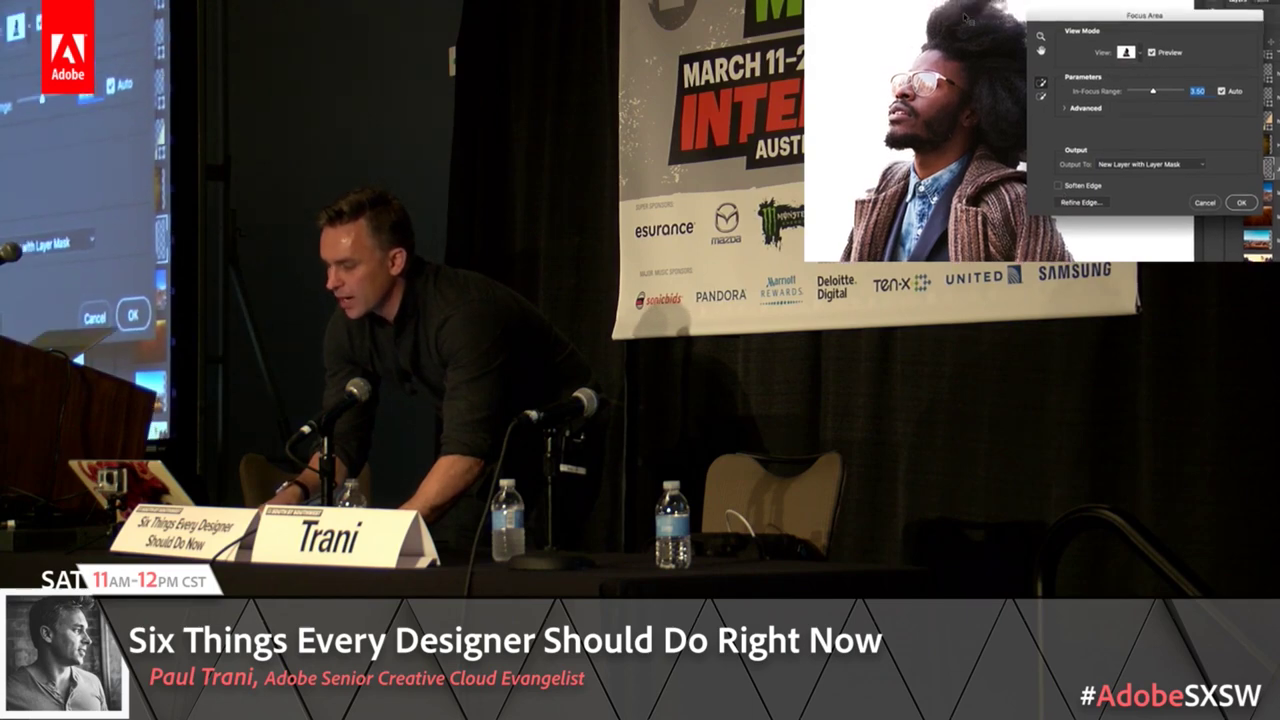
Step: Open Refine Edge from Focus Area and brush the front edge of the hair with an enlarged refine brush
{"action": "left_click", "coordinate": [1081, 230]}
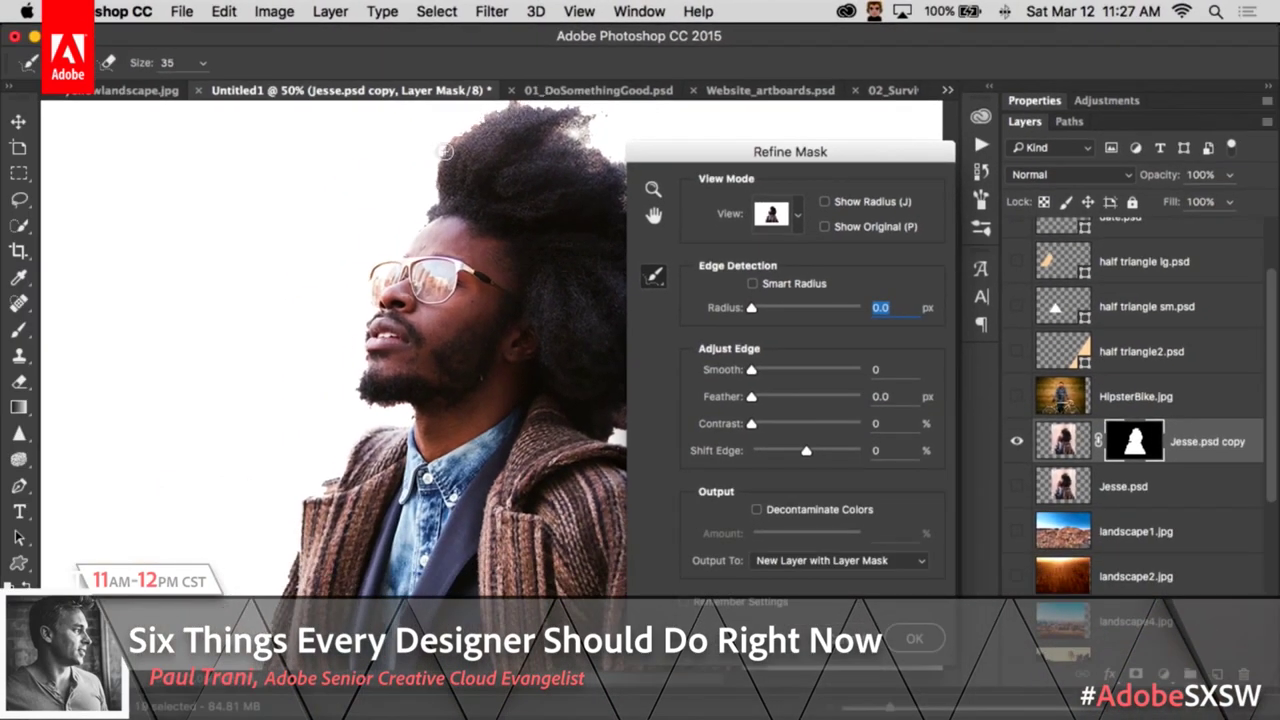
{"action": "key", "text": "bracketright"}
{"action": "key", "text": "bracketright"}
{"action": "key", "text": "bracketright"}
{"action": "key", "text": "bracketright"}
{"action": "key", "text": "bracketright"}
{"action": "mouse_move", "coordinate": [435, 195]}
{"action": "left_mouse_down"}
{"action": "mouse_move", "coordinate": [440, 165]}
{"action": "mouse_move", "coordinate": [497, 122]}
{"action": "mouse_move", "coordinate": [575, 130]}
{"action": "mouse_move", "coordinate": [612, 168]}
{"action": "mouse_move", "coordinate": [615, 205]}
{"action": "mouse_move", "coordinate": [580, 228]}
{"action": "left_mouse_up"}
Step: Reduce the refine brush to size 45 and brush along the lower edge of the beard
{"action": "key", "text": "bracketleft"}
{"action": "key", "text": "bracketleft"}
{"action": "key", "text": "bracketleft"}
{"action": "key", "text": "bracketleft"}
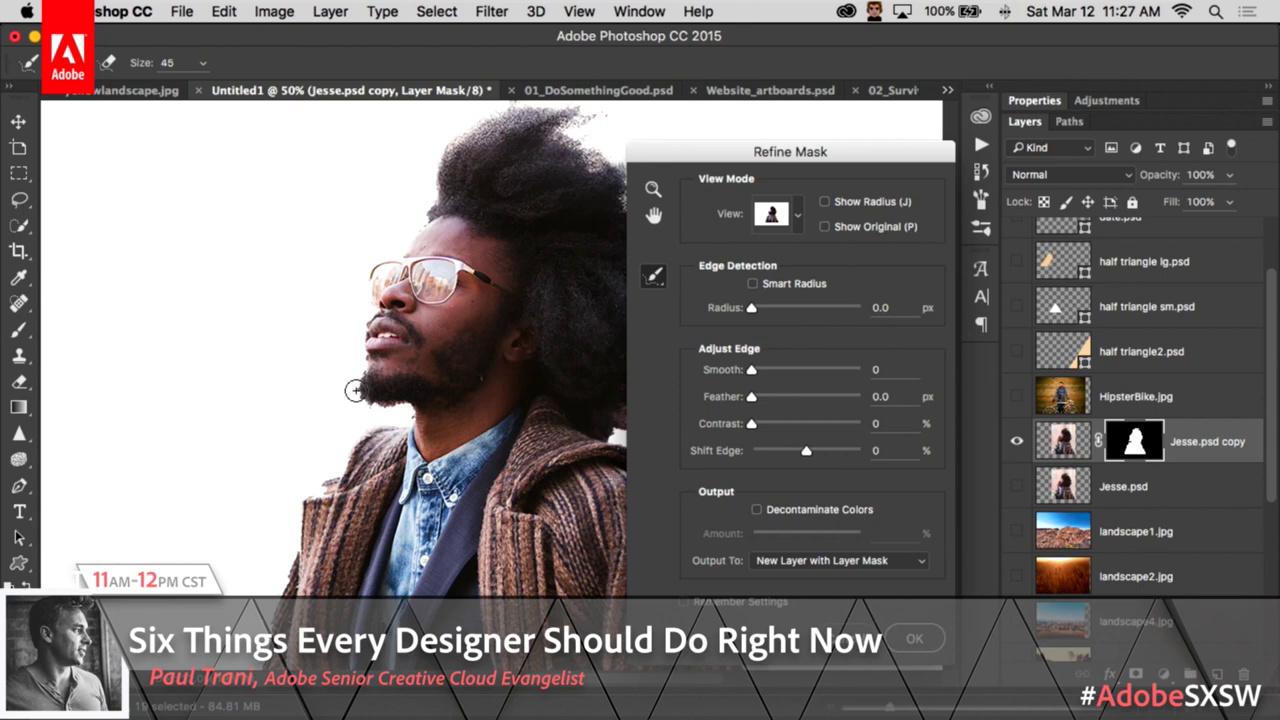
{"action": "left_click_drag", "start_coordinate": [357, 397], "coordinate": [405, 410]}
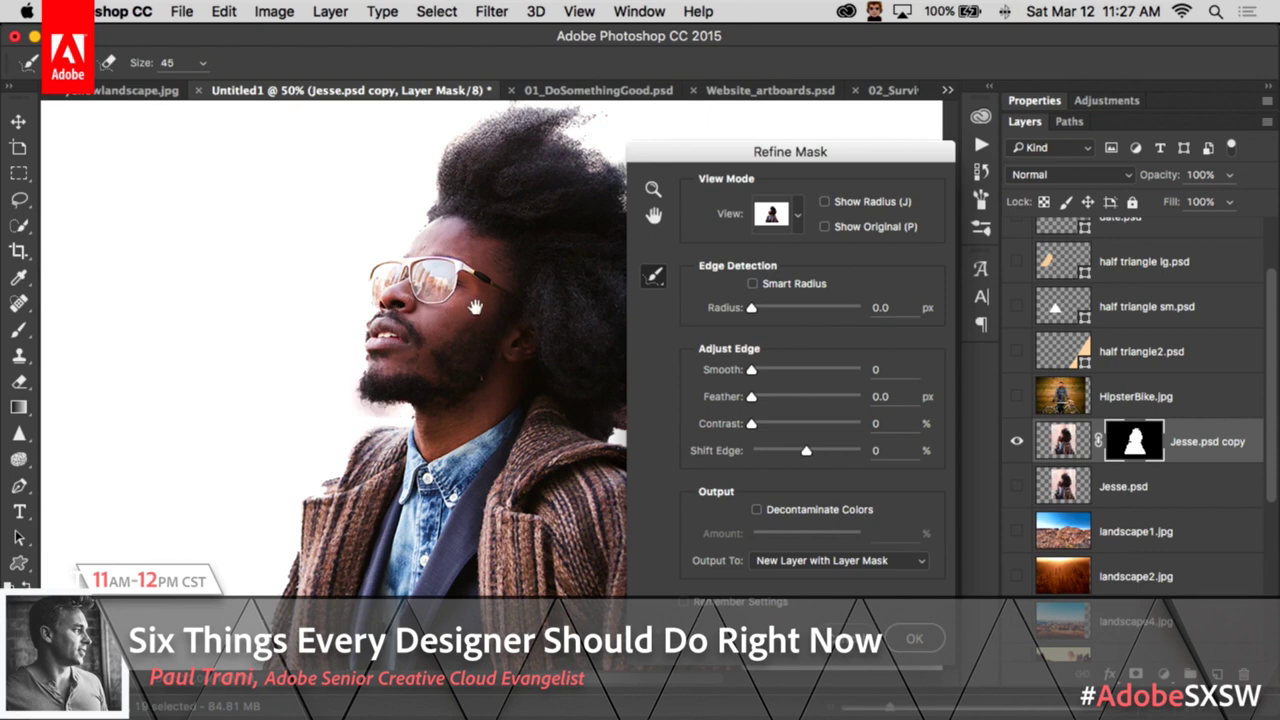
Step: Refine the mask along the back edge of the hair with the brush enlarged to size 90
{"action": "left_click_drag", "start_coordinate": [475, 307], "coordinate": [279, 302]}
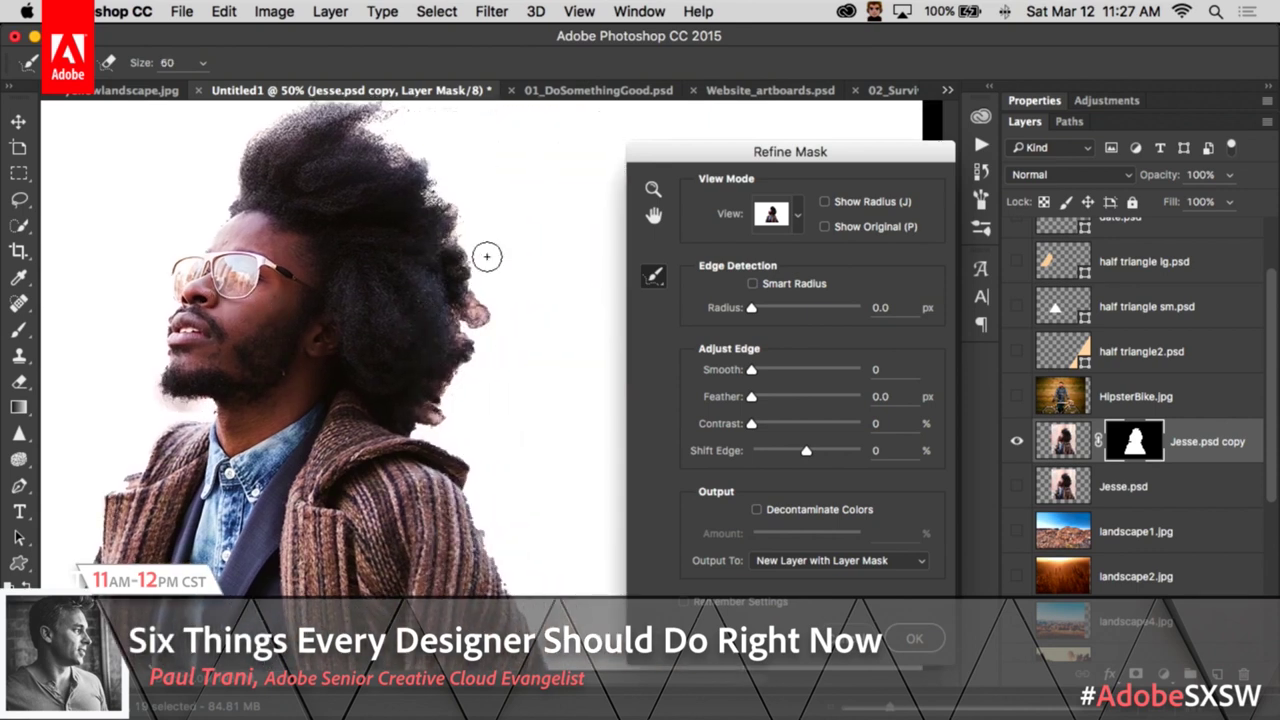
{"action": "key", "text": "bracketright"}
{"action": "key", "text": "bracketright"}
{"action": "key", "text": "bracketright"}
{"action": "key", "text": "bracketright"}
{"action": "key", "text": "bracketright"}
{"action": "mouse_move", "coordinate": [460, 272]}
{"action": "left_mouse_down"}
{"action": "mouse_move", "coordinate": [477, 370]}
{"action": "mouse_move", "coordinate": [432, 413]}
{"action": "mouse_move", "coordinate": [458, 323]}
{"action": "mouse_move", "coordinate": [459, 256]}
{"action": "mouse_move", "coordinate": [410, 165]}
{"action": "left_mouse_up"}
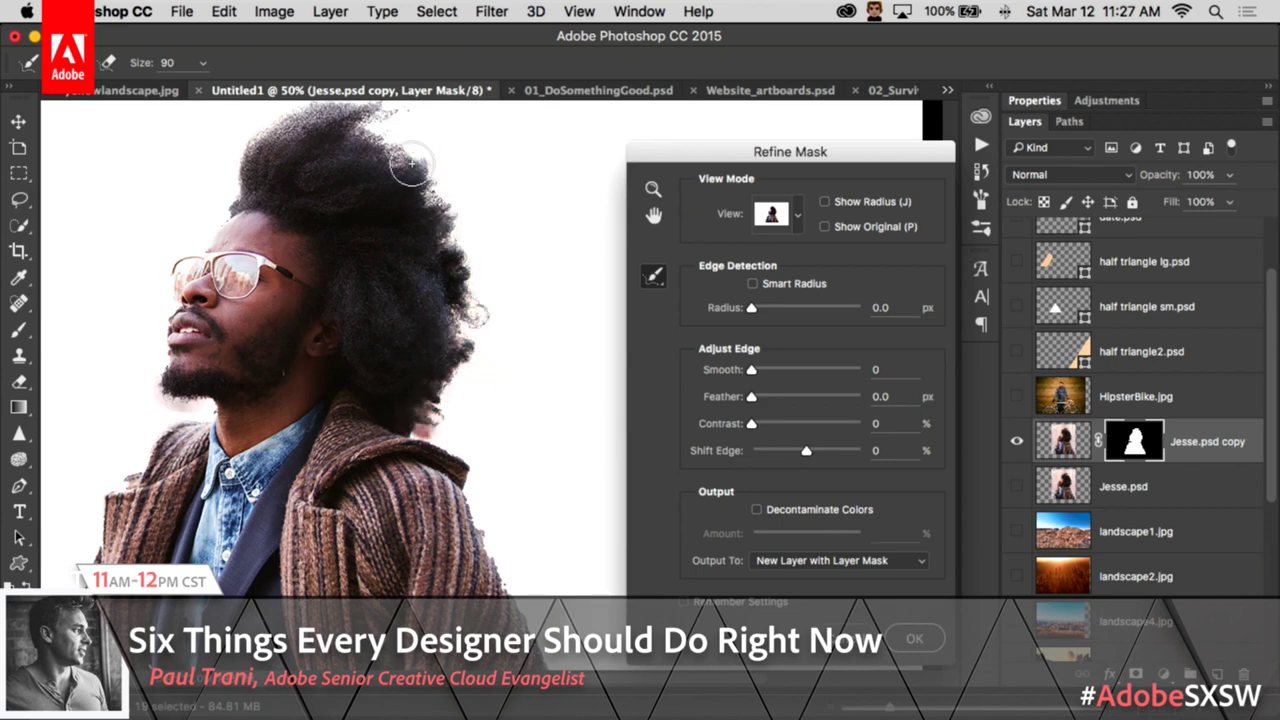
Step: Review the Refine Mask view modes and output the refined cutout as a new layer with layer mask
{"action": "left_click", "coordinate": [799, 216]}
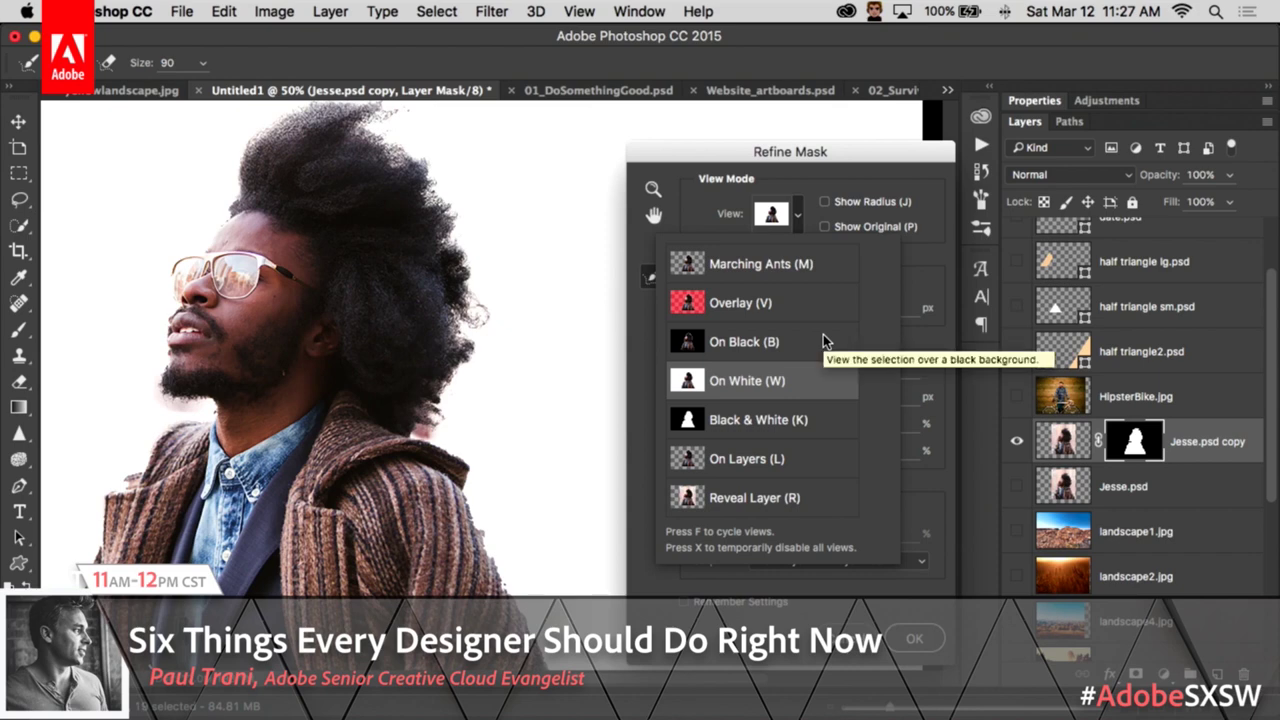
{"action": "left_click", "coordinate": [775, 620]}
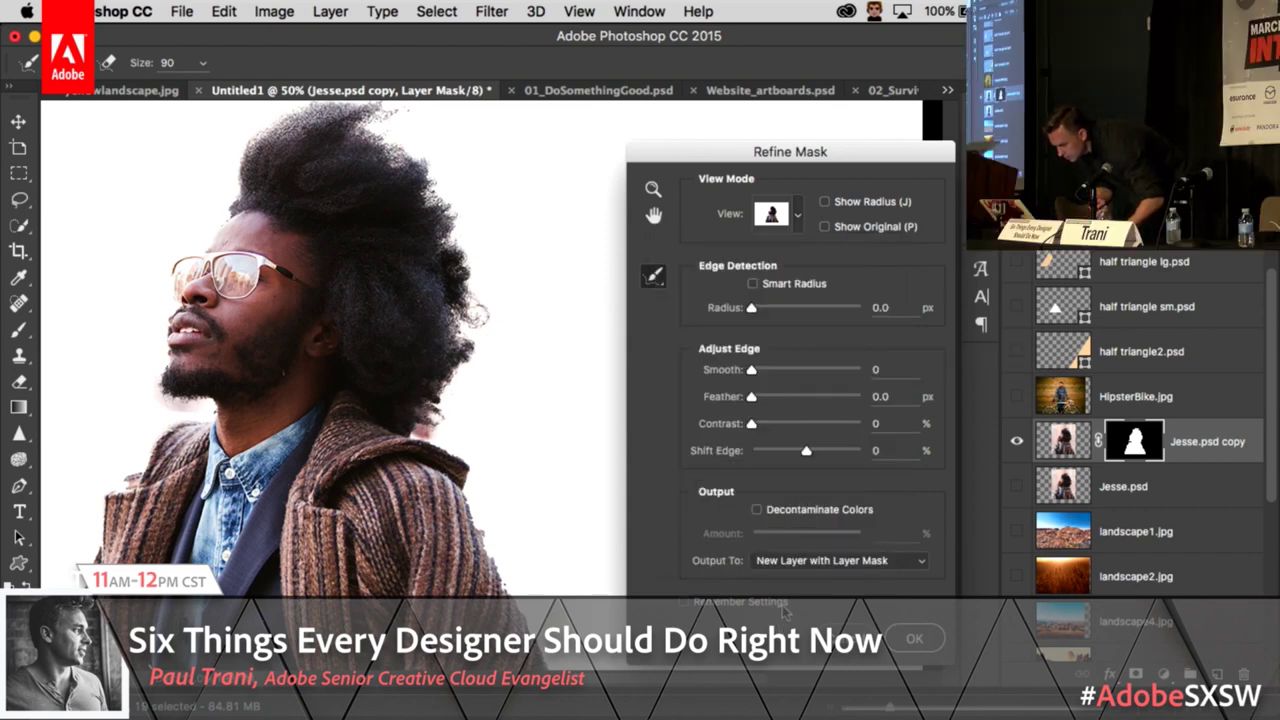
{"action": "left_click", "coordinate": [767, 220]}
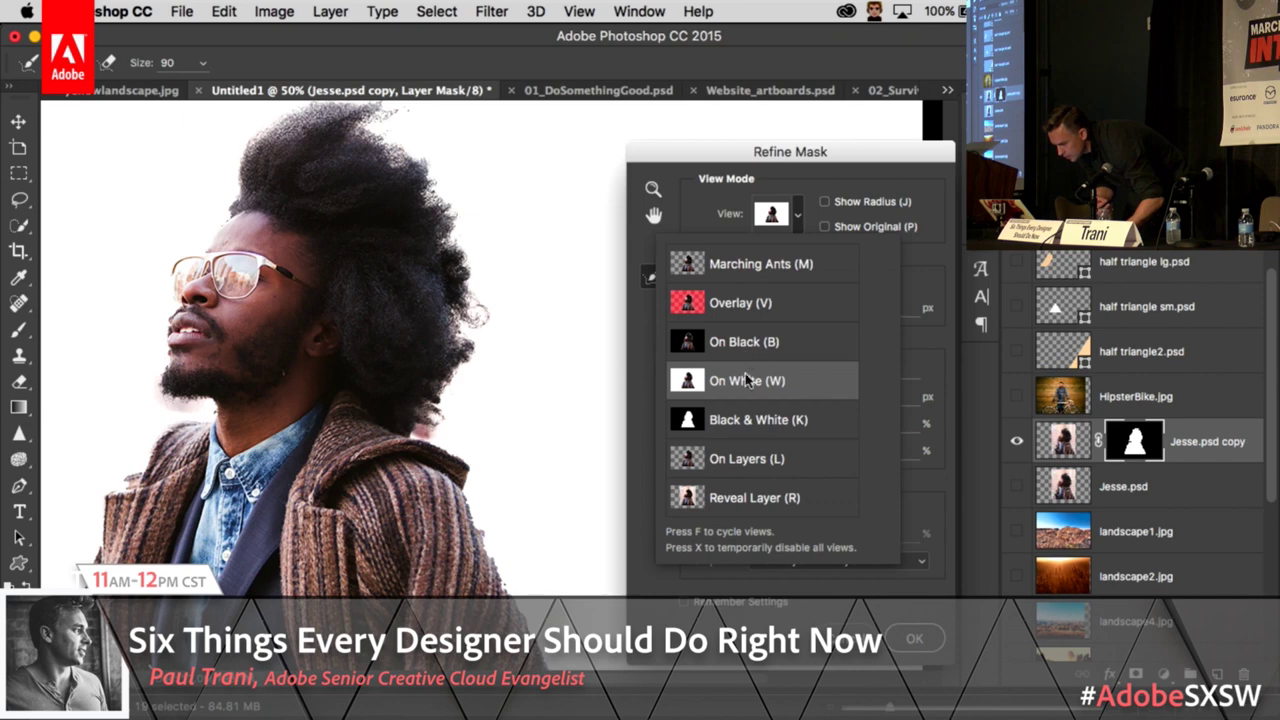
{"action": "left_click", "coordinate": [678, 596]}
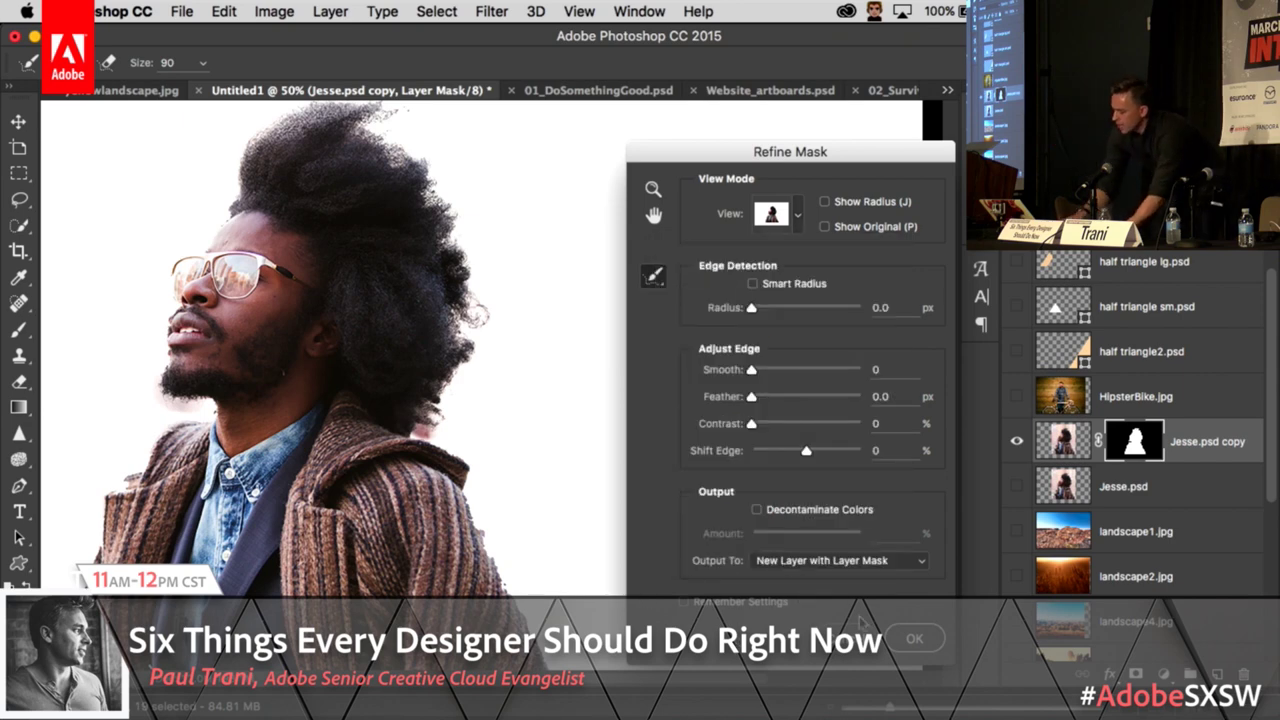
{"action": "left_click", "coordinate": [914, 638]}
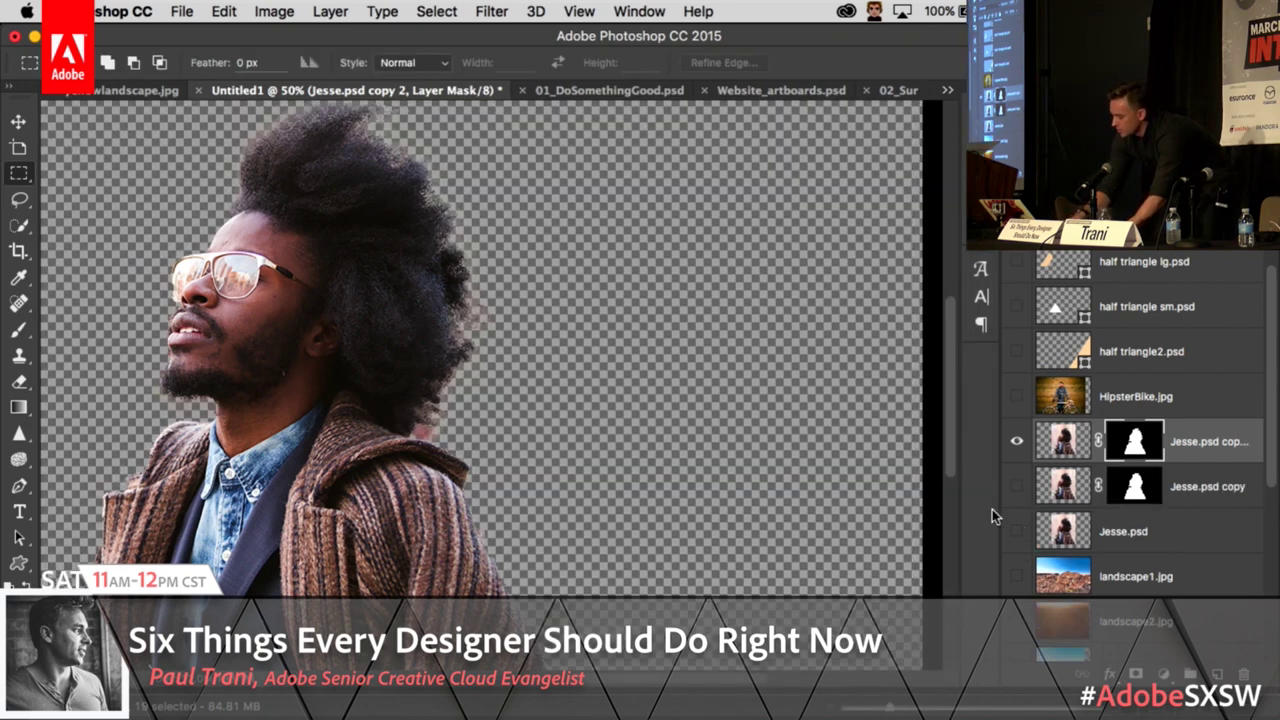
Step: Delete the unrefined Jesse.psd copy layer and keep the original Jesse.psd layer hidden
{"action": "left_click", "coordinate": [1017, 531]}
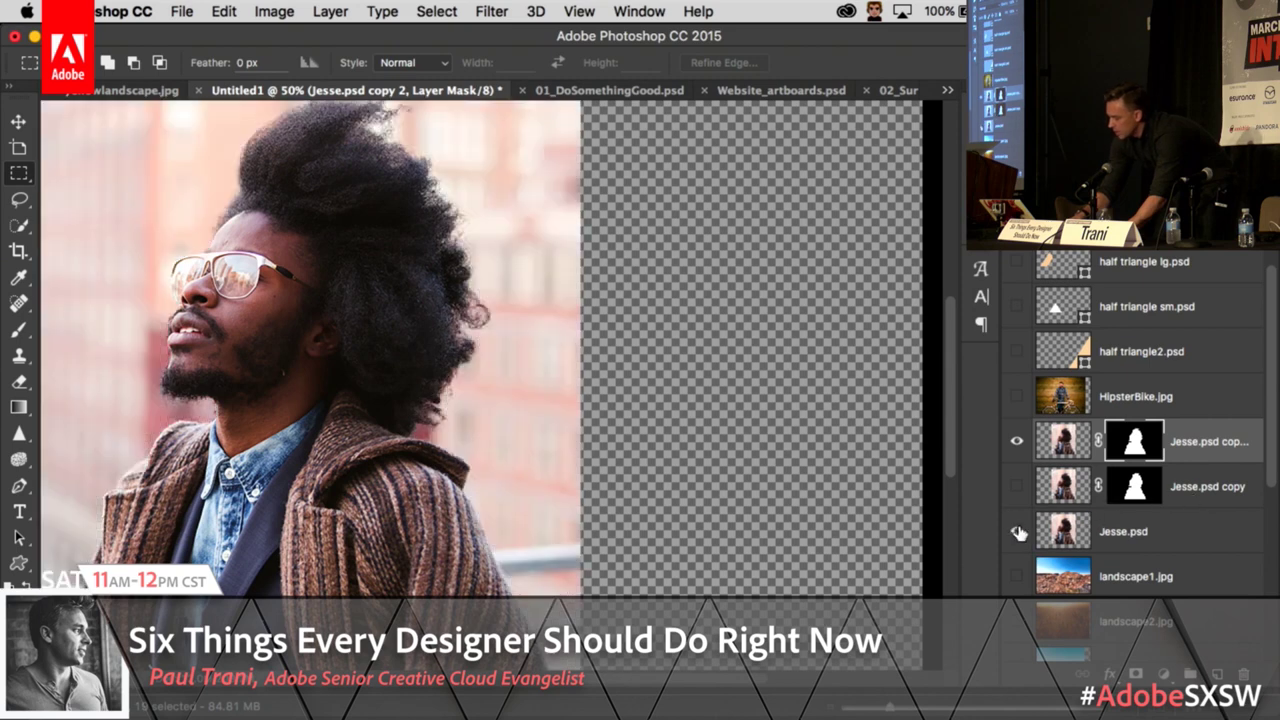
{"action": "left_click", "coordinate": [1188, 495]}
{"action": "key", "text": "Delete"}
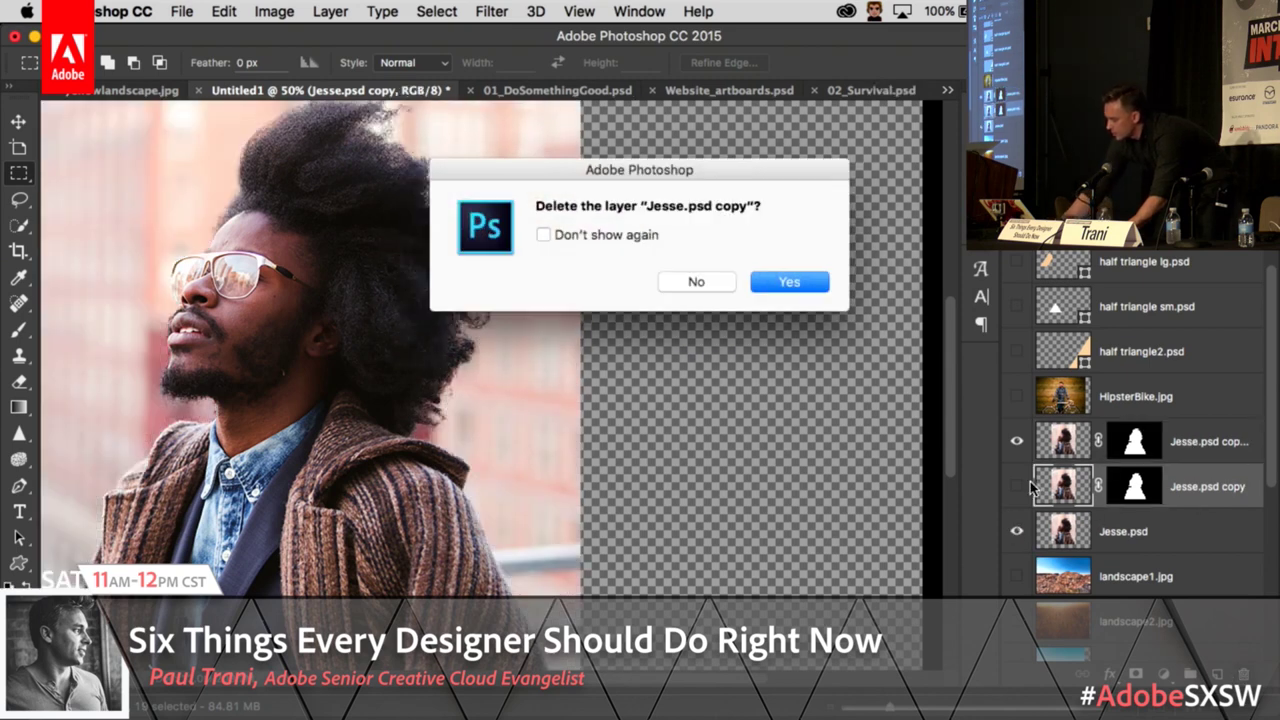
{"action": "key", "text": "Return"}
{"action": "left_click", "coordinate": [1018, 487]}
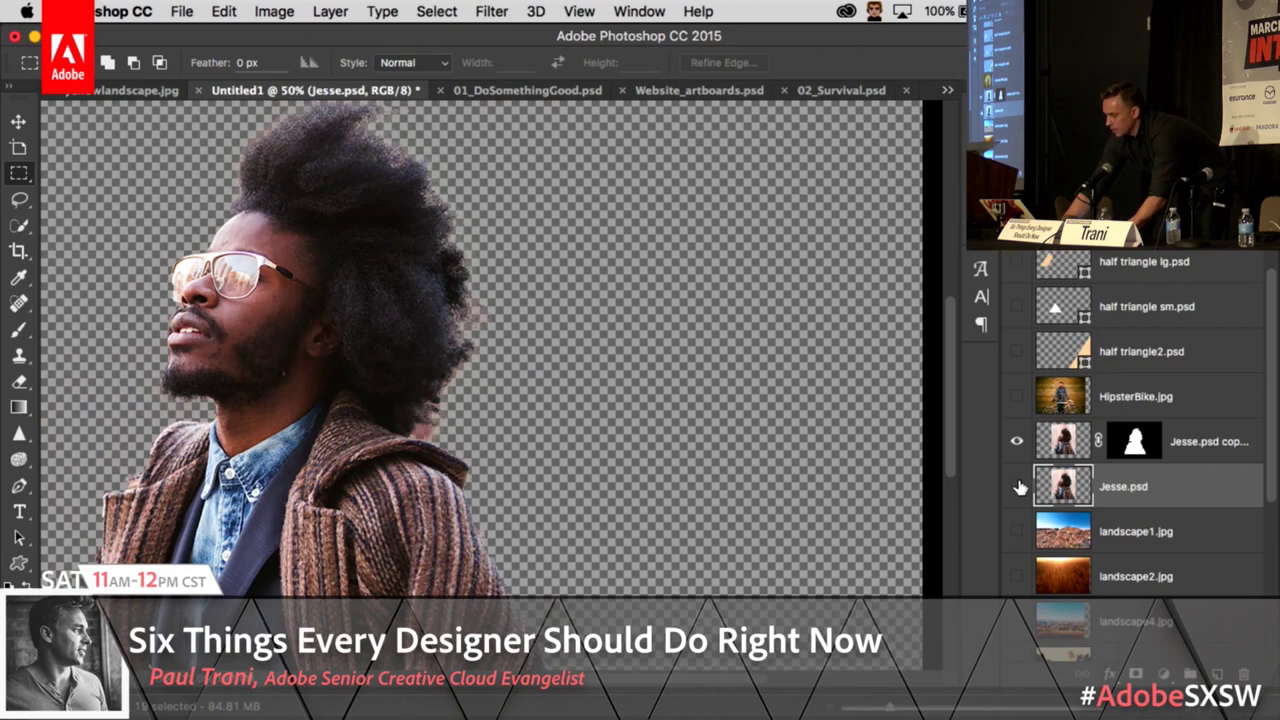
Step: Show the landscape1.jpg background and move the masked portrait down and right, in front of the large boulder
{"action": "key", "text": "super+0"}
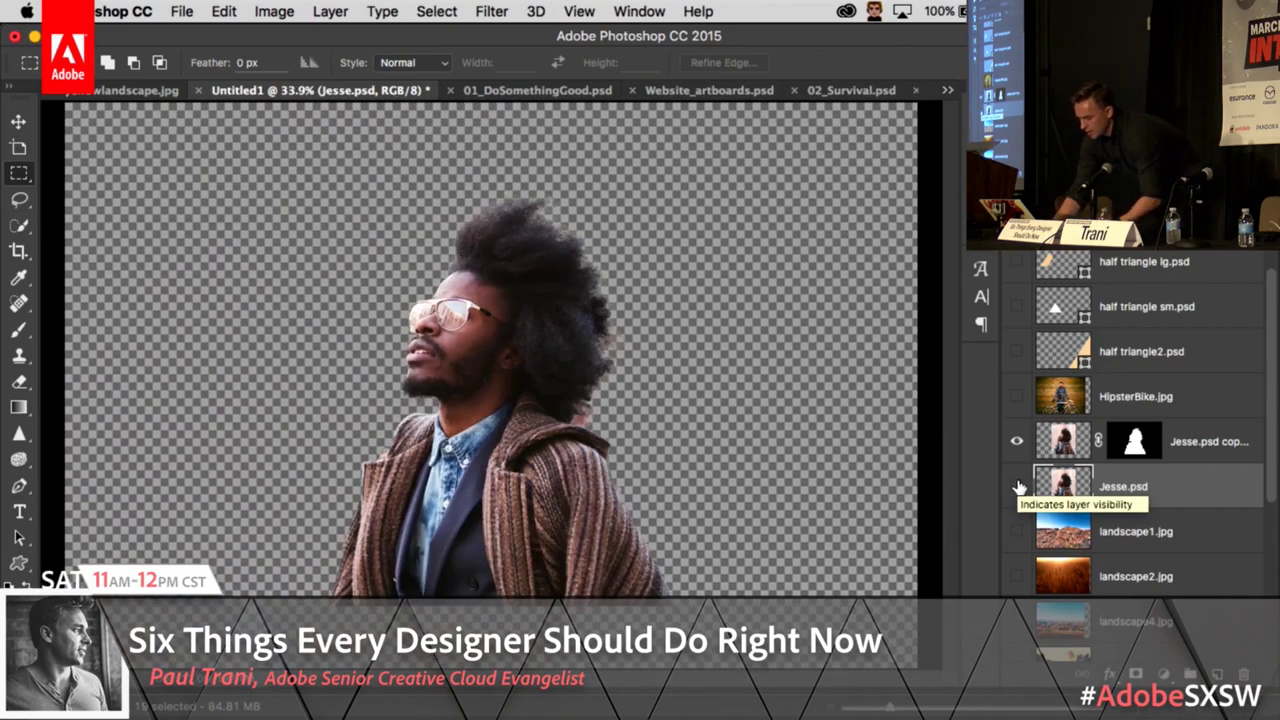
{"action": "left_click", "coordinate": [1017, 531]}
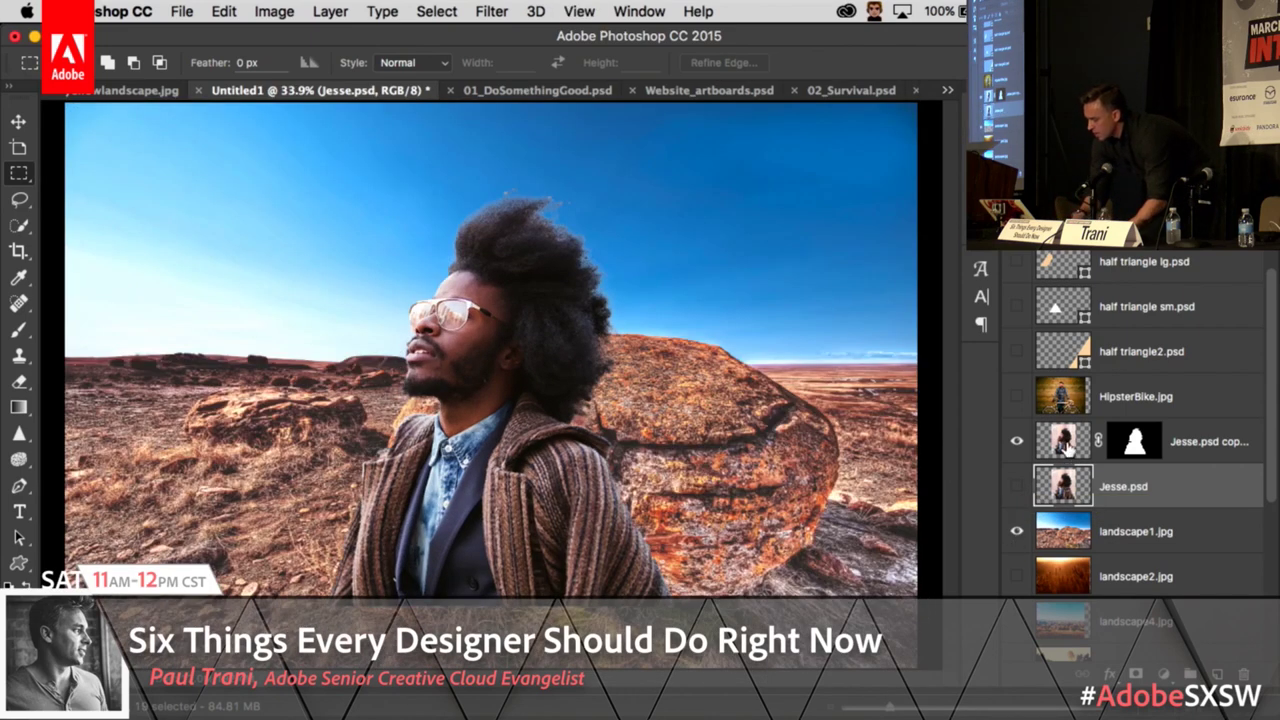
{"action": "left_click", "coordinate": [1066, 447]}
{"action": "left_click", "coordinate": [18, 121]}
{"action": "left_click_drag", "start_coordinate": [363, 266], "coordinate": [512, 334]}
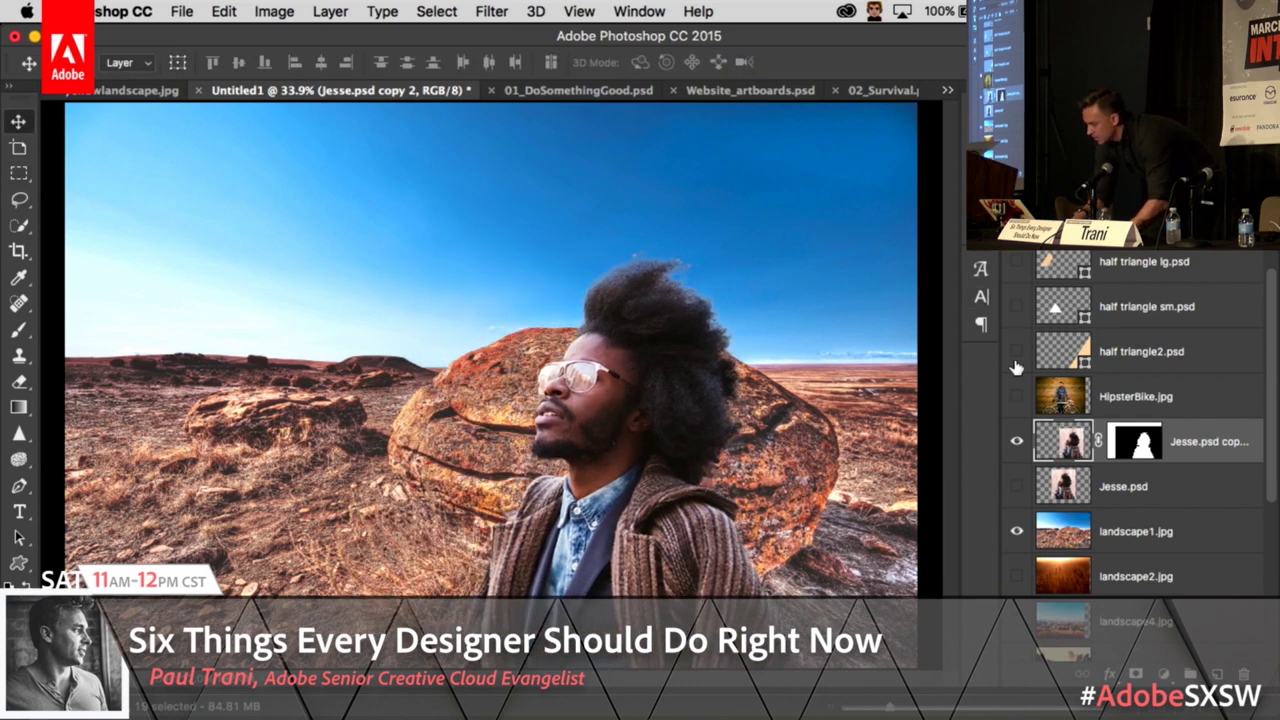
Step: Show all layers from half triangle2.psd up to the top of the stack and select the landscape1.jpg layer
{"action": "left_click_drag", "start_coordinate": [1015, 368], "coordinate": [1016, 245]}
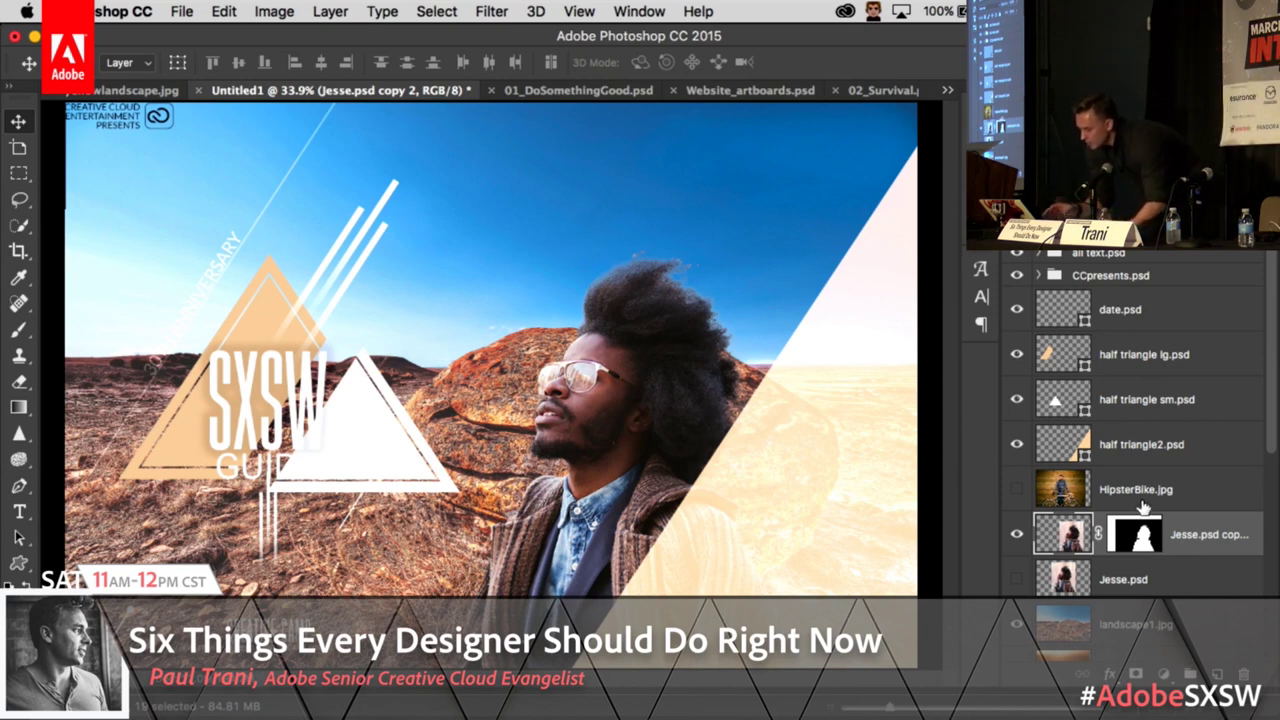
{"action": "scroll", "coordinate": [1128, 513], "scroll_direction": "down", "scroll_amount": 5}
{"action": "left_click", "coordinate": [1138, 418]}
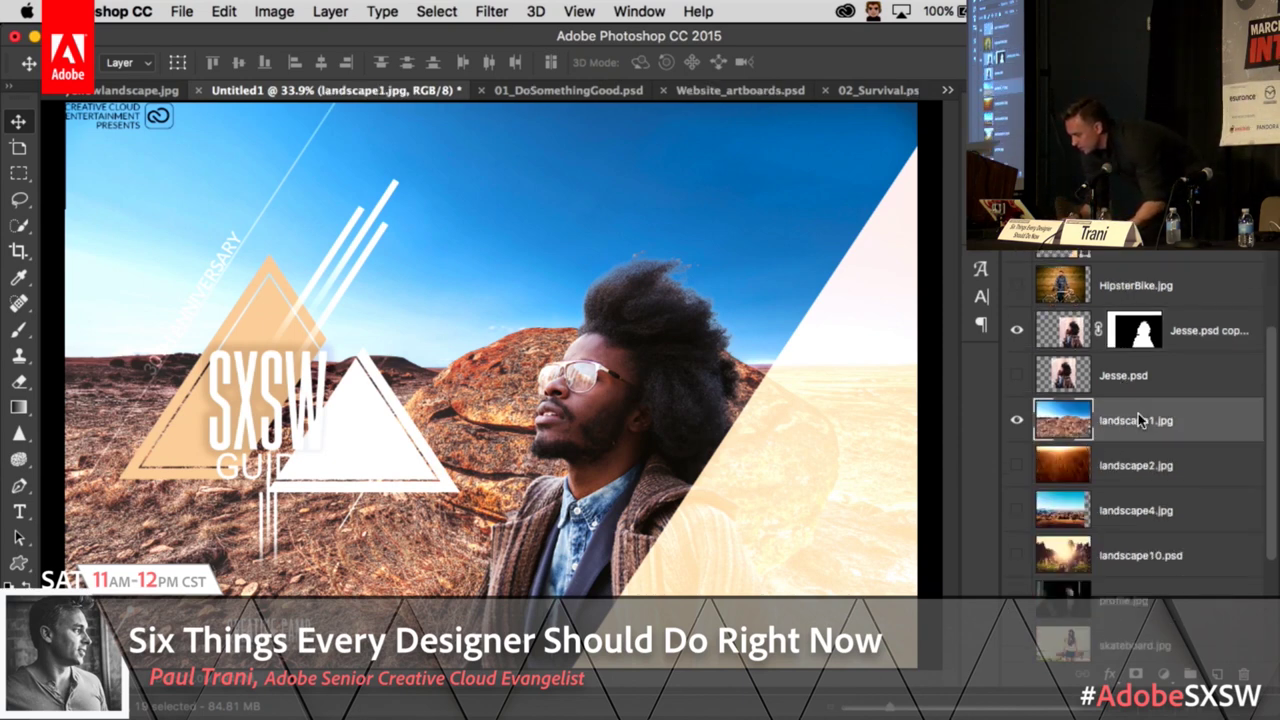
{"action": "scroll", "coordinate": [1120, 567], "scroll_direction": "up", "scroll_amount": 5}
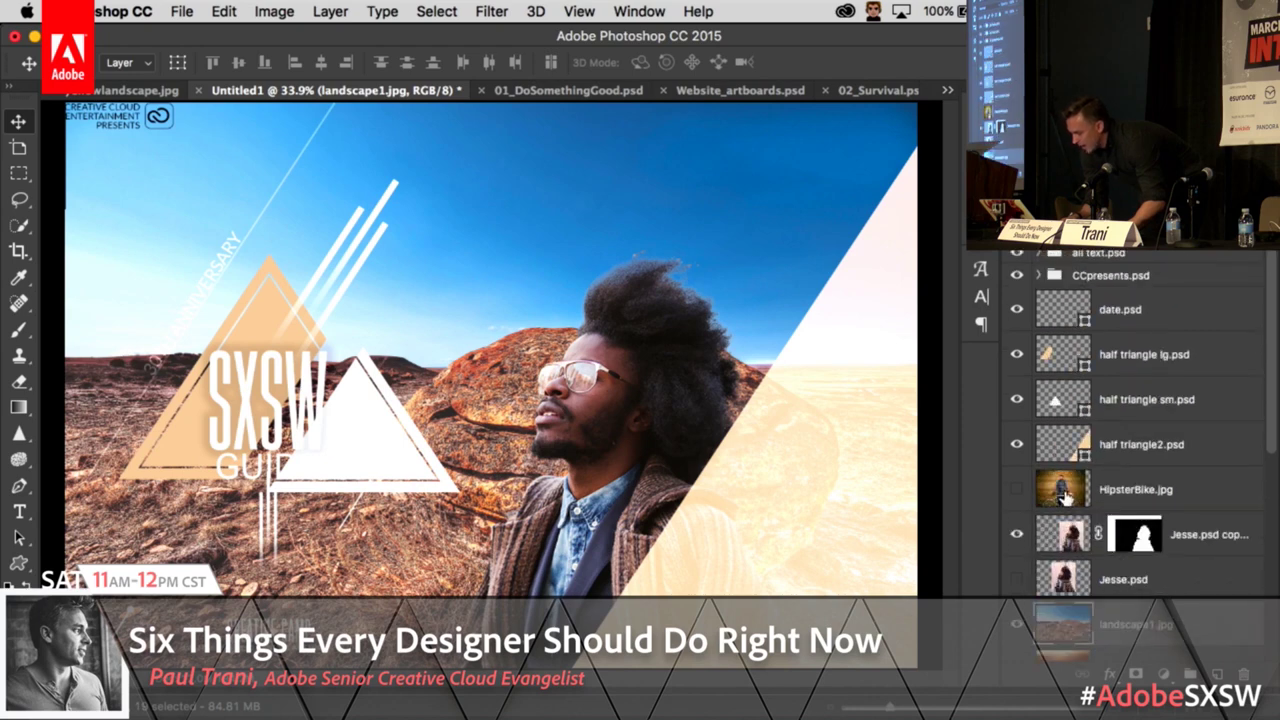
Step: Show the HipsterBike.jpg layer and move it directly above half triangle lg.psd in the layer stack
{"action": "left_click", "coordinate": [1017, 489]}
{"action": "left_click_drag", "start_coordinate": [1068, 489], "coordinate": [1084, 370]}
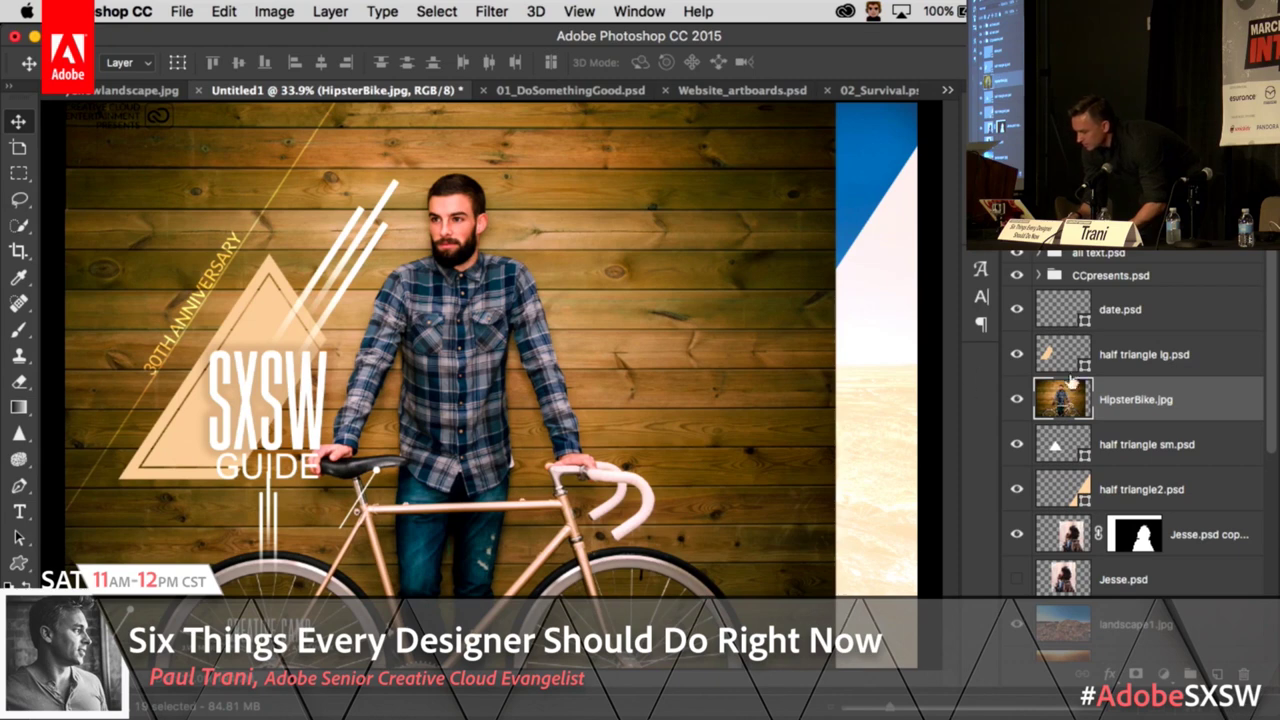
{"action": "left_click_drag", "start_coordinate": [1091, 397], "coordinate": [1075, 358]}
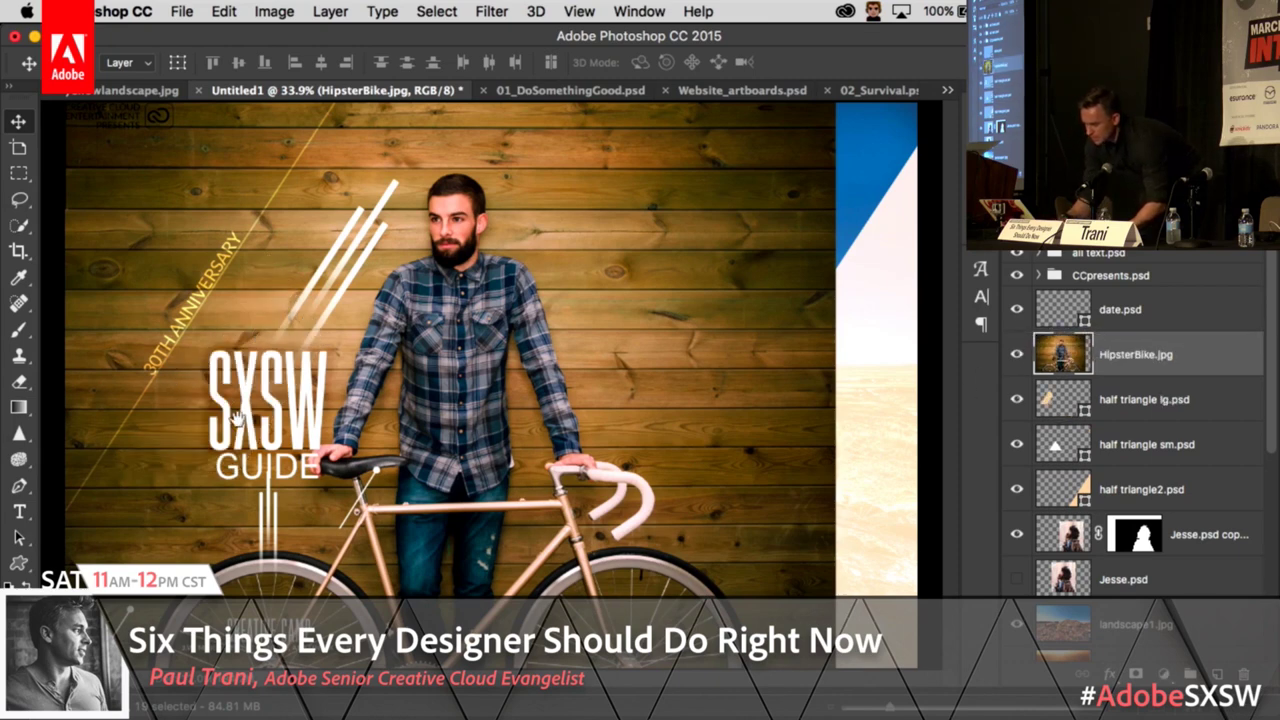
Step: Try scaling the HipsterBike.jpg layer to about 47% and moving it over the SXSW triangle, and undo it
{"action": "key", "text": "ctrl+t"}
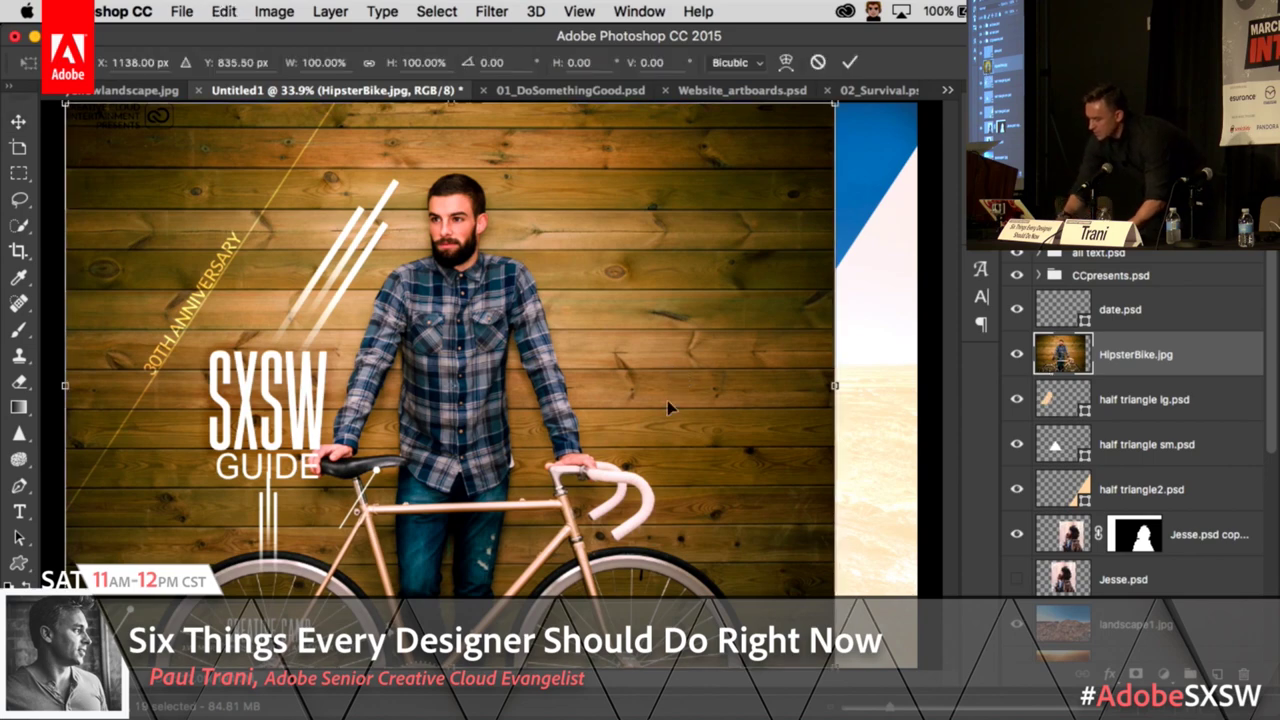
{"action": "left_click_drag", "start_coordinate": [835, 665], "coordinate": [425, 366]}
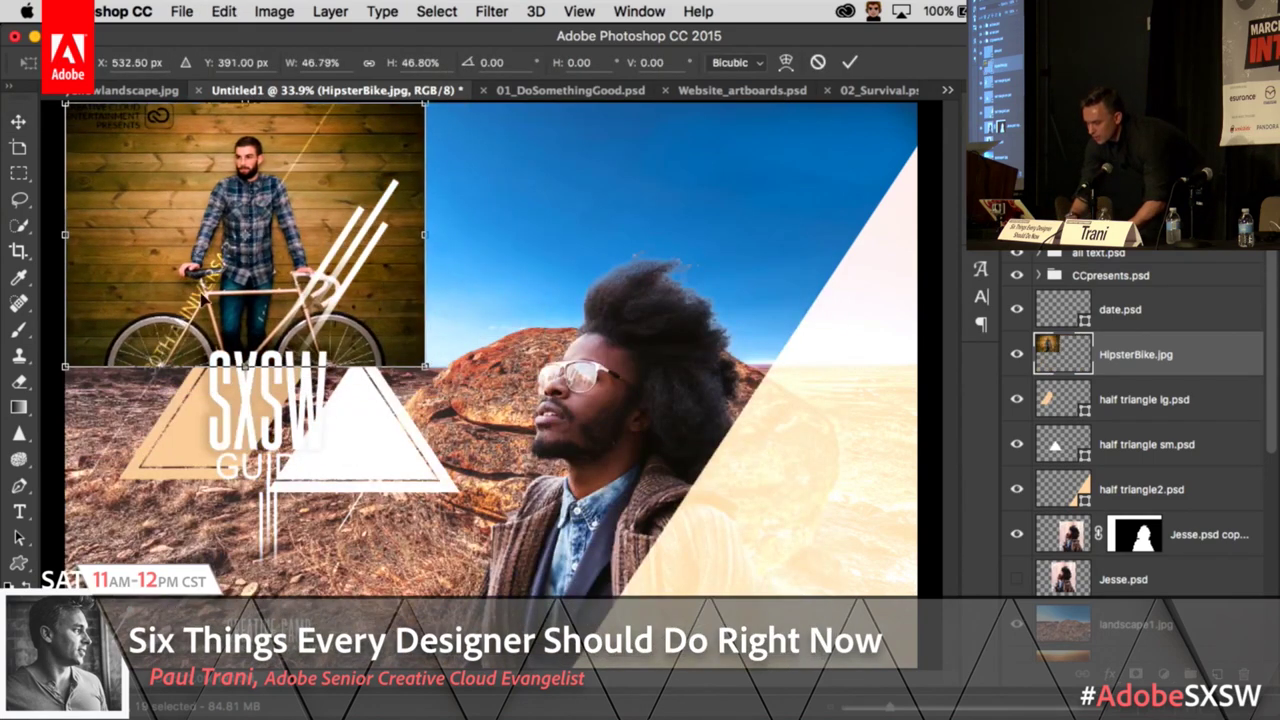
{"action": "left_click_drag", "start_coordinate": [193, 251], "coordinate": [218, 395]}
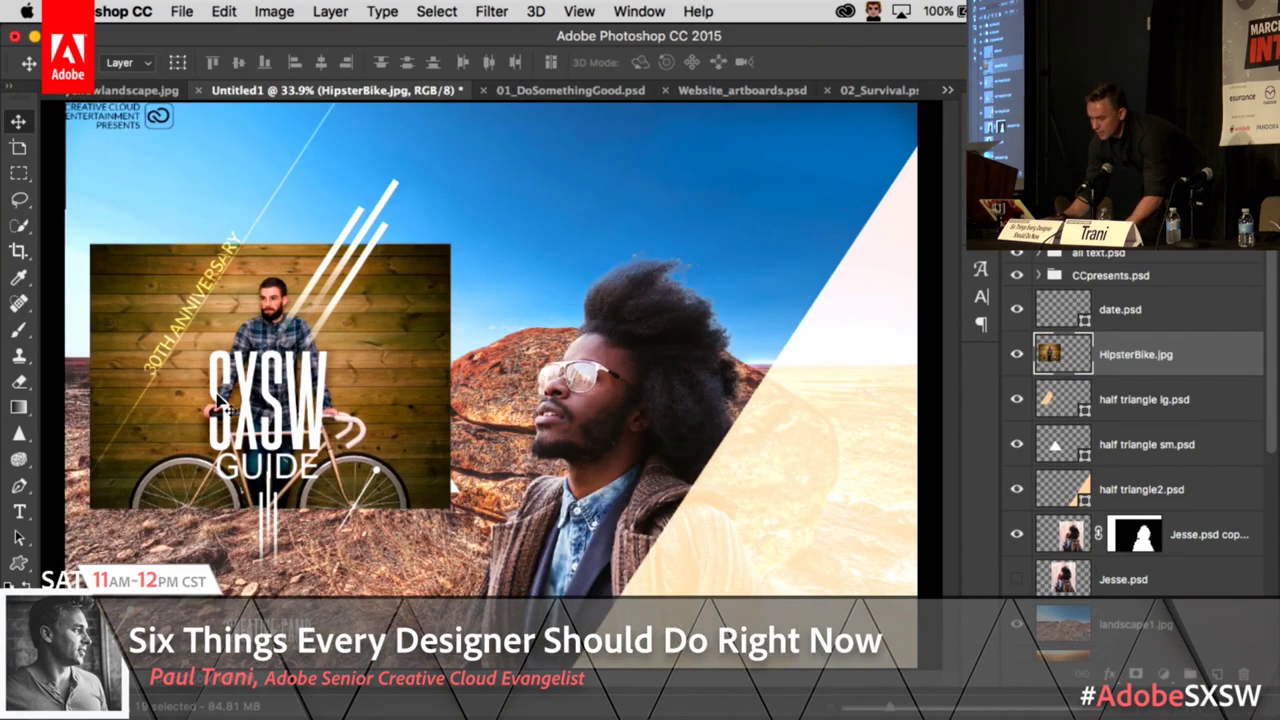
{"action": "key", "text": "Escape"}
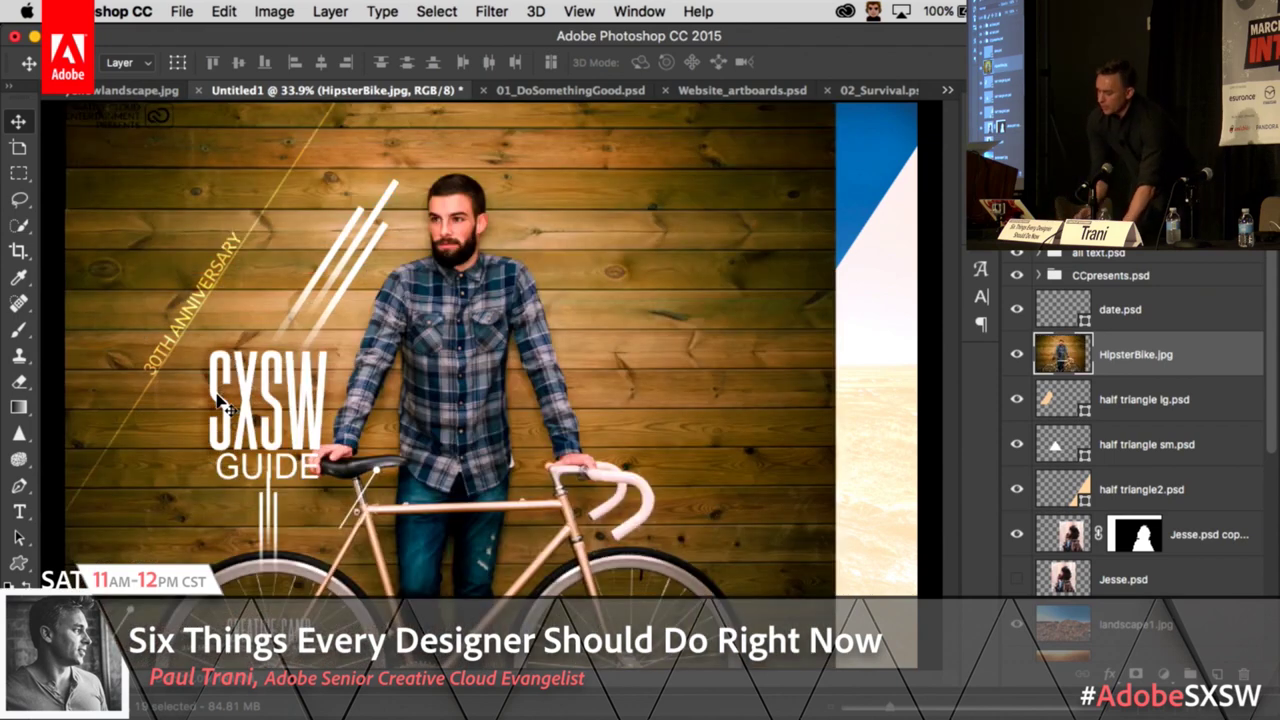
Step: Convert the HipsterBike.jpg layer to a Smart Object
{"action": "right_click", "coordinate": [1206, 352]}
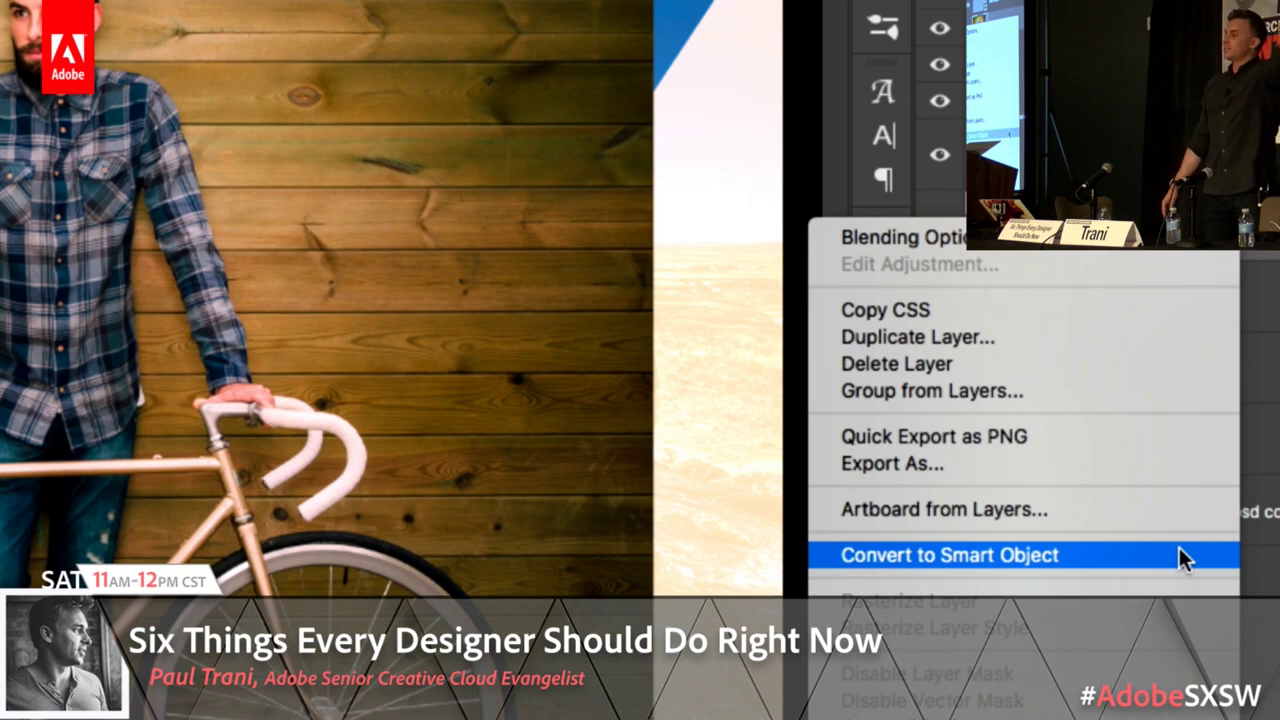
{"action": "left_click", "coordinate": [1202, 545]}
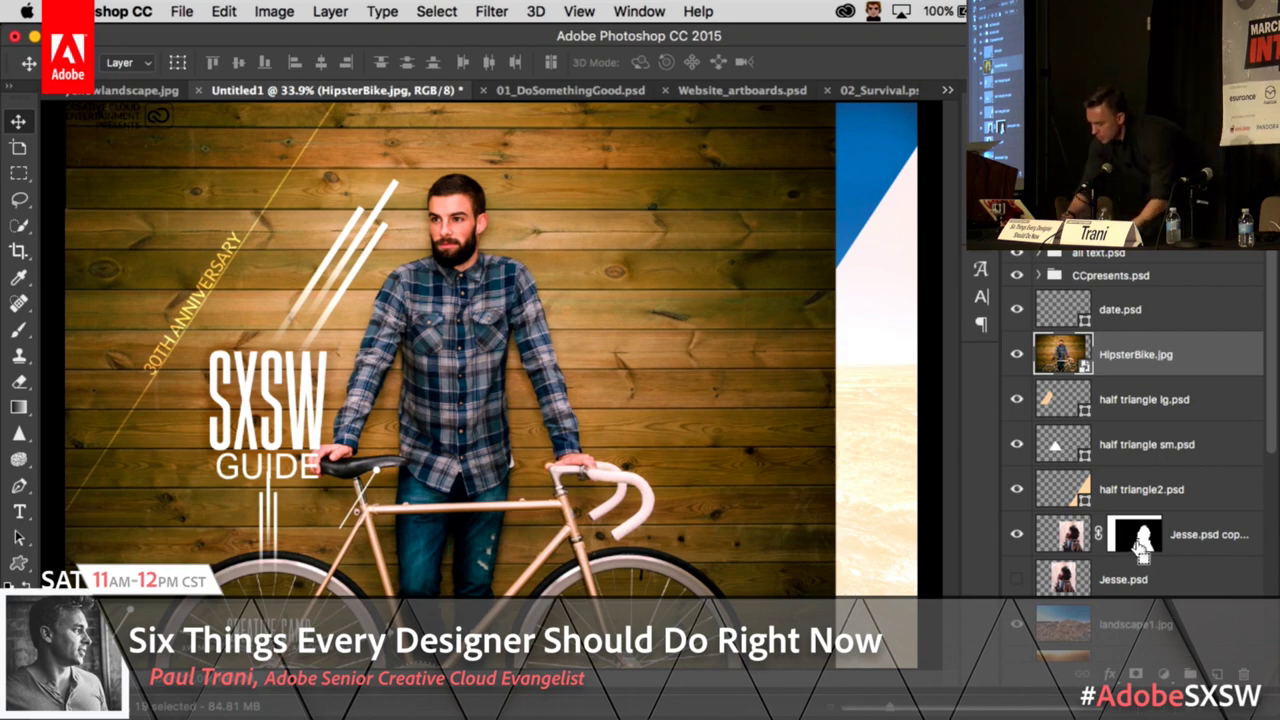
Step: Scale HipsterBike.jpg down to cover the large triangle and hide the all text.psd group
{"action": "key", "text": "super+t"}
{"action": "left_click_drag", "start_coordinate": [843, 688], "coordinate": [390, 340]}
{"action": "left_click_drag", "start_coordinate": [106, 215], "coordinate": [120, 365]}
{"action": "key", "text": "Return"}
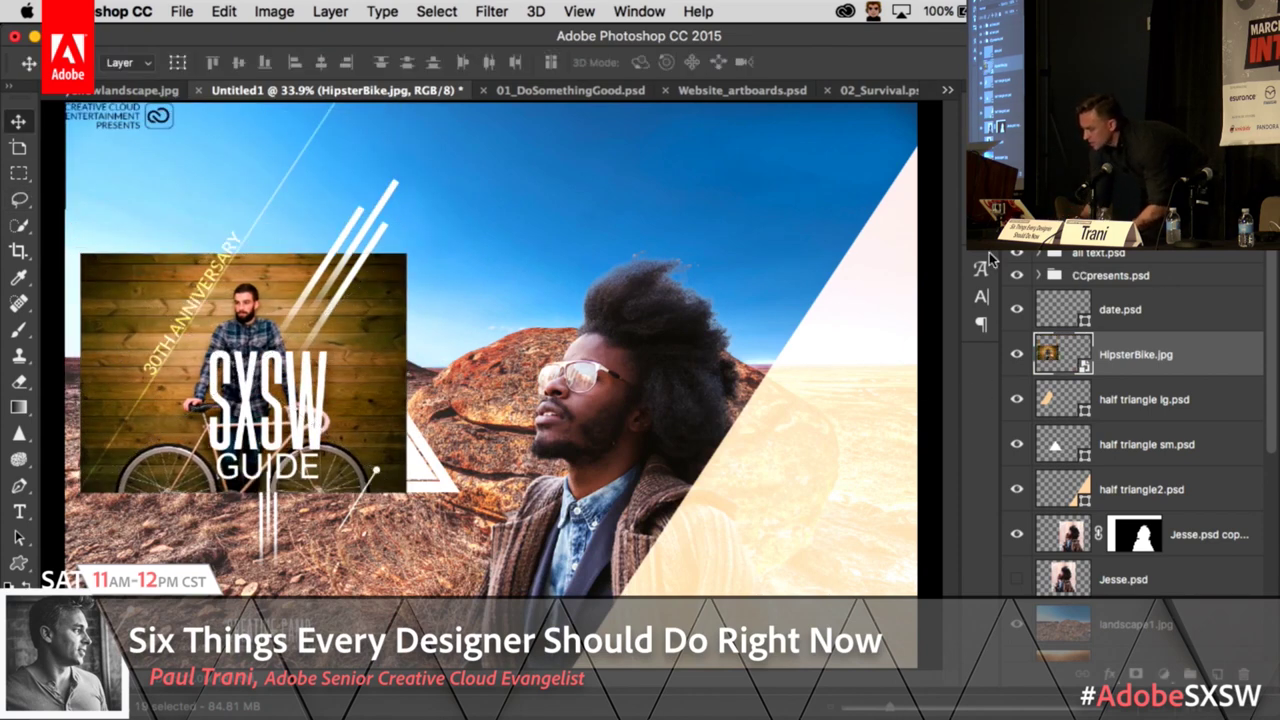
{"action": "left_click", "coordinate": [1019, 256]}
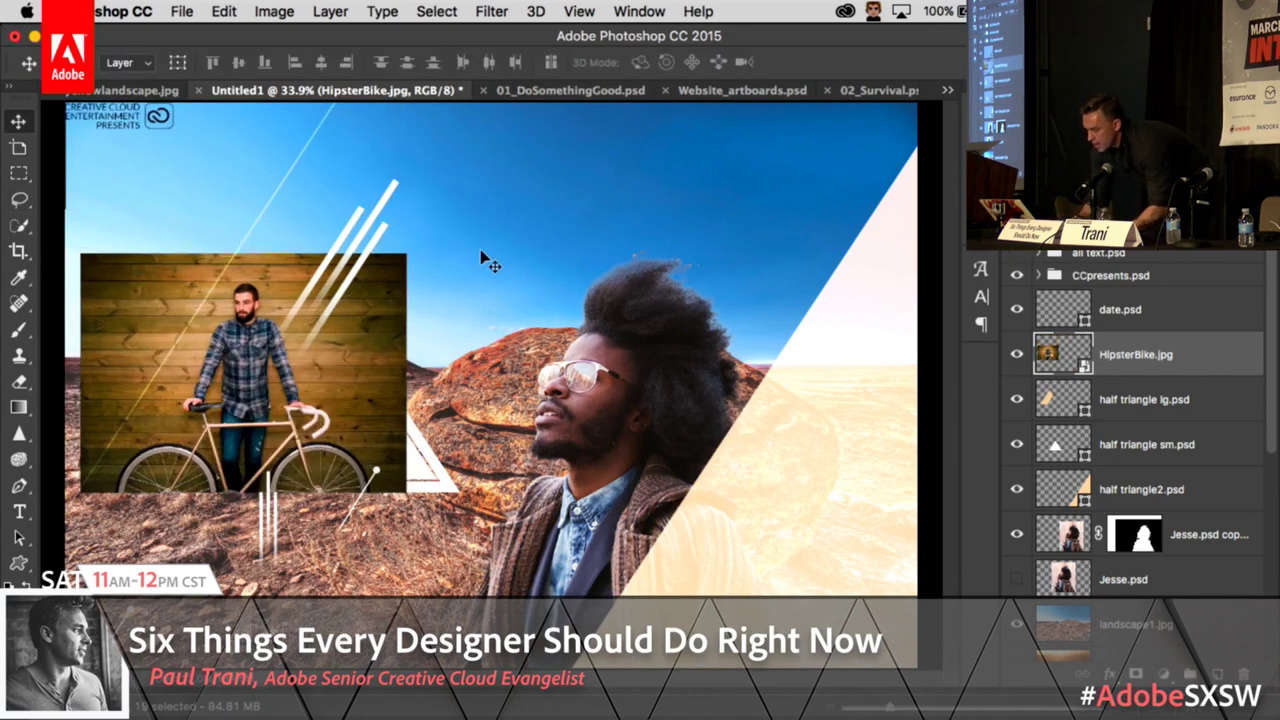
Step: Try masking HipsterBike.jpg with the outline of half triangle lg.psd, and delete that layer mask
{"action": "left_click", "coordinate": [1058, 400], "text": "ctrl"}
{"action": "left_click", "coordinate": [1137, 675]}
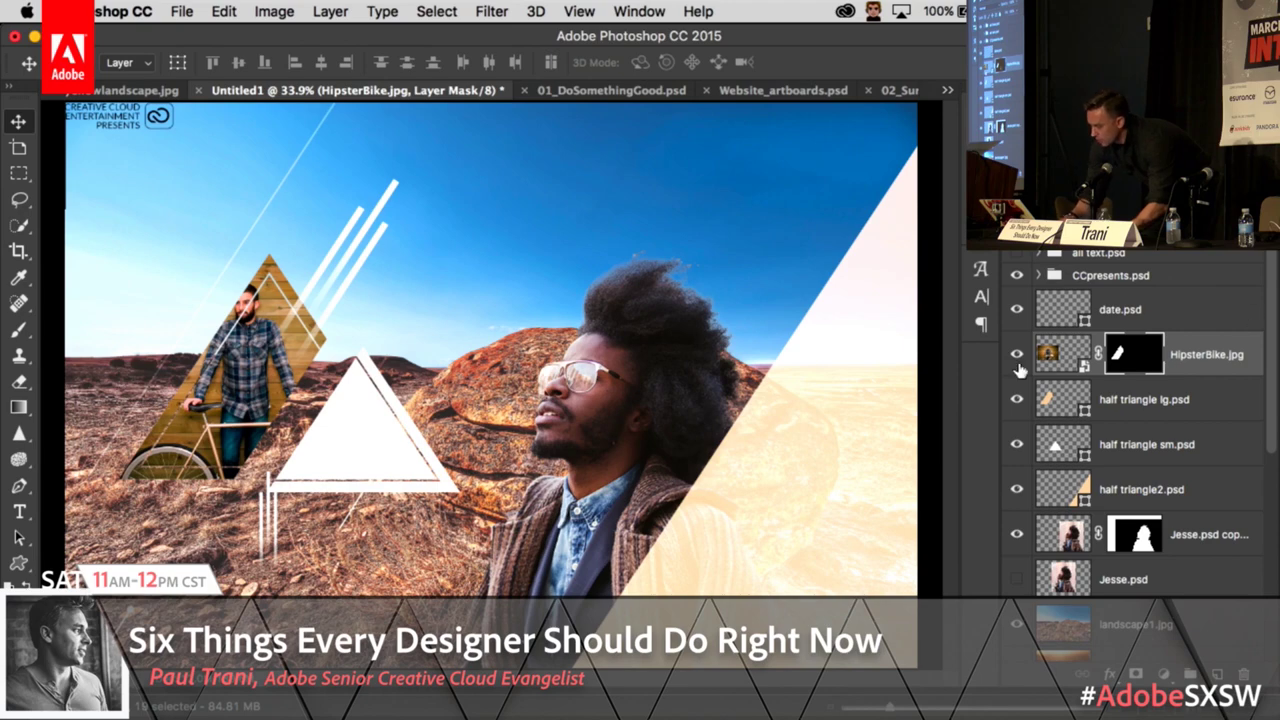
{"action": "right_click", "coordinate": [1133, 357]}
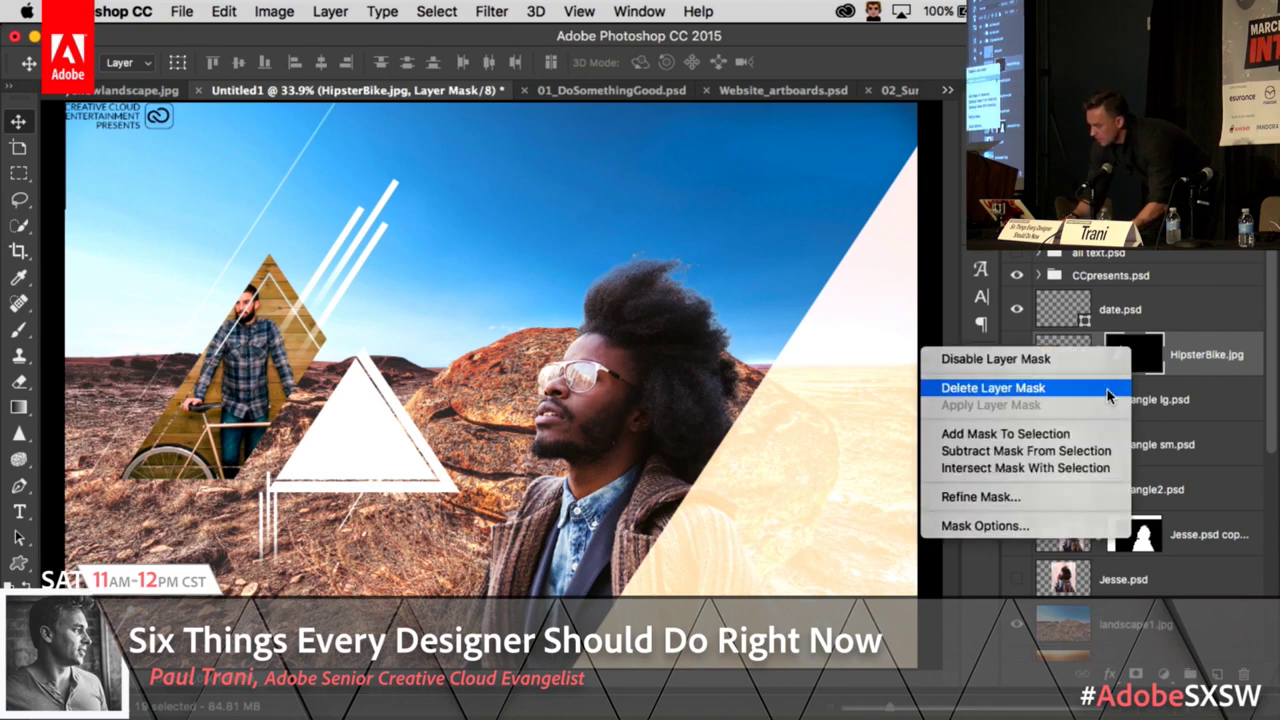
{"action": "left_click", "coordinate": [1110, 390]}
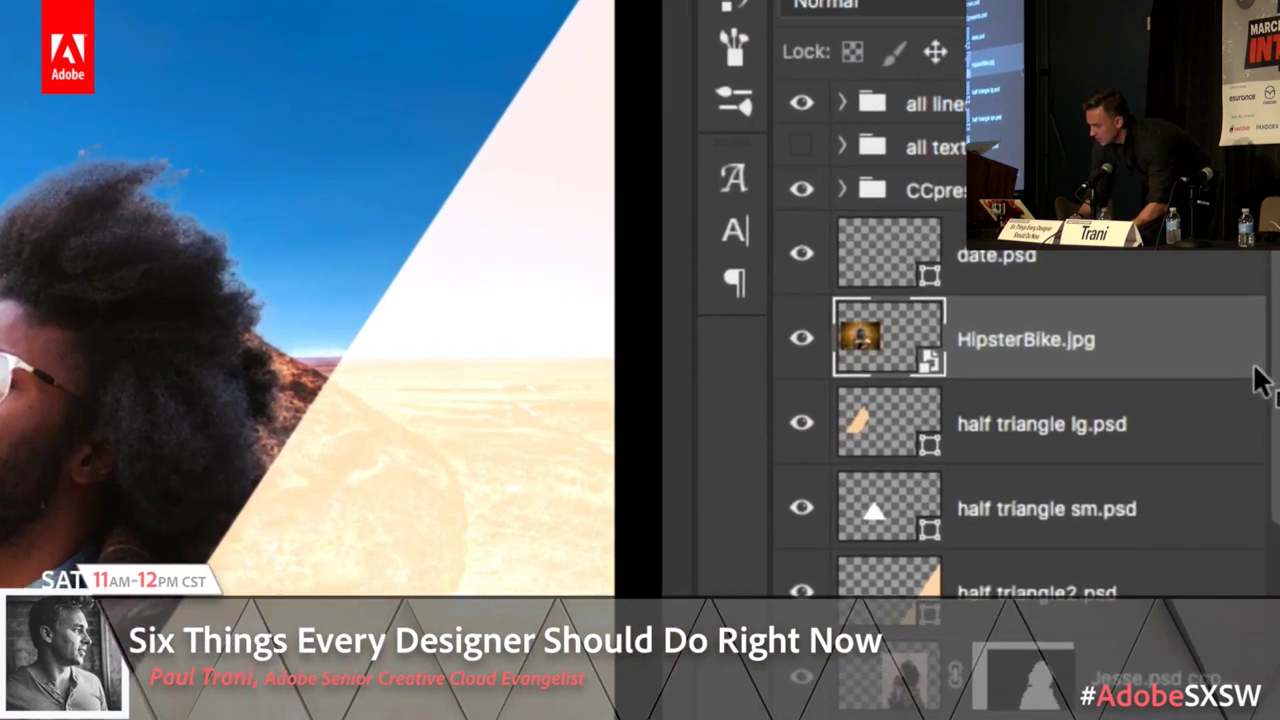
Step: Clip HipsterBike.jpg to the half triangle lg.psd layer and shift the photo slightly right within the triangle
{"action": "left_click_drag", "start_coordinate": [1258, 371], "coordinate": [1096, 364]}
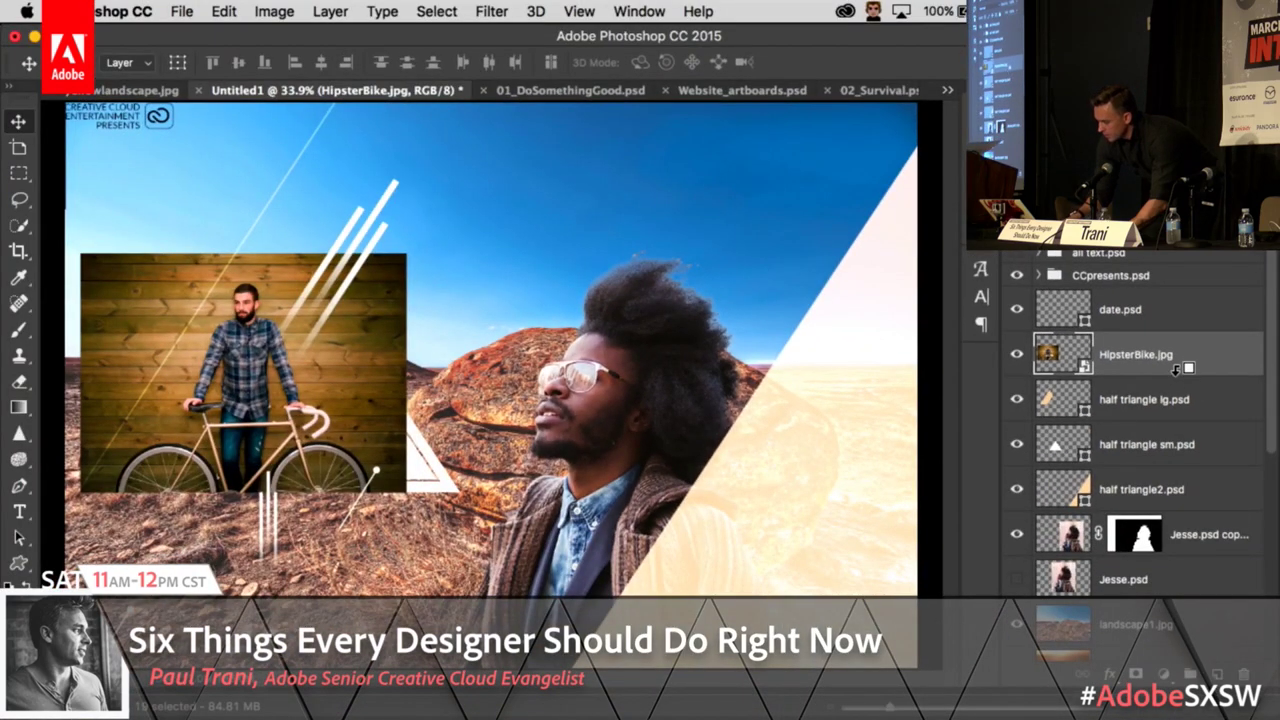
{"action": "left_click", "coordinate": [1176, 372], "text": "alt"}
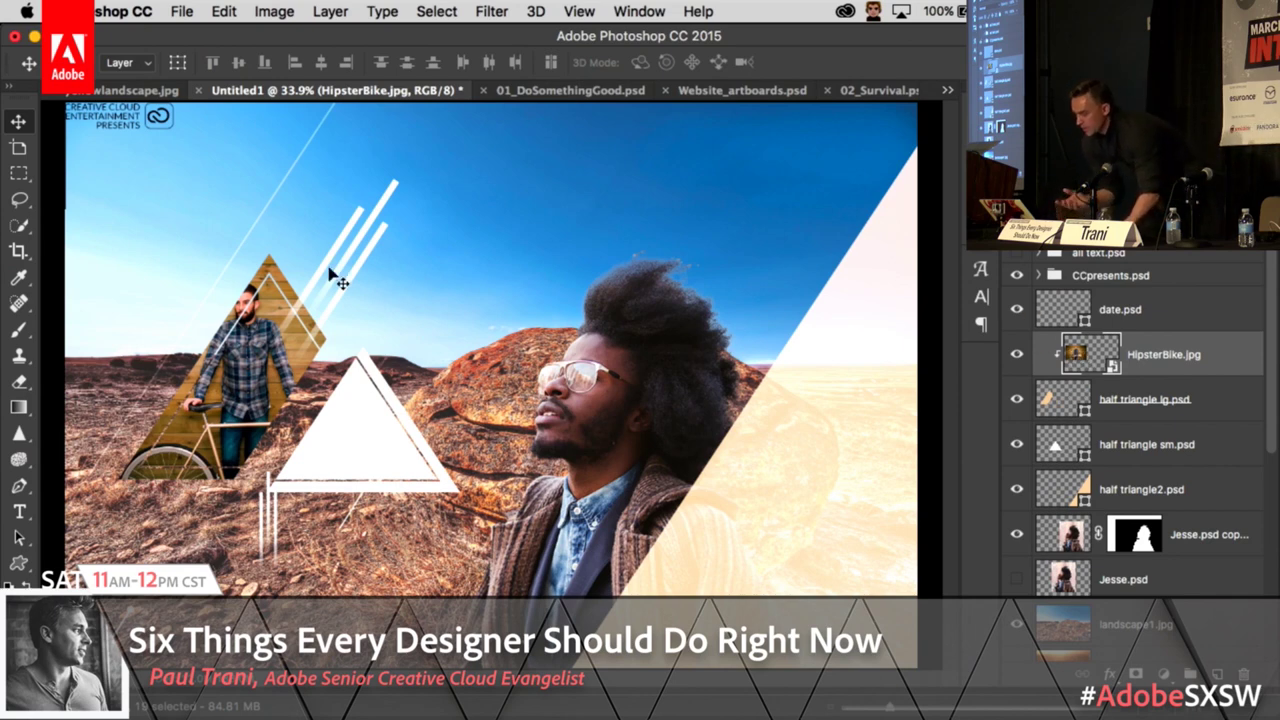
{"action": "left_click_drag", "start_coordinate": [165, 268], "coordinate": [194, 274]}
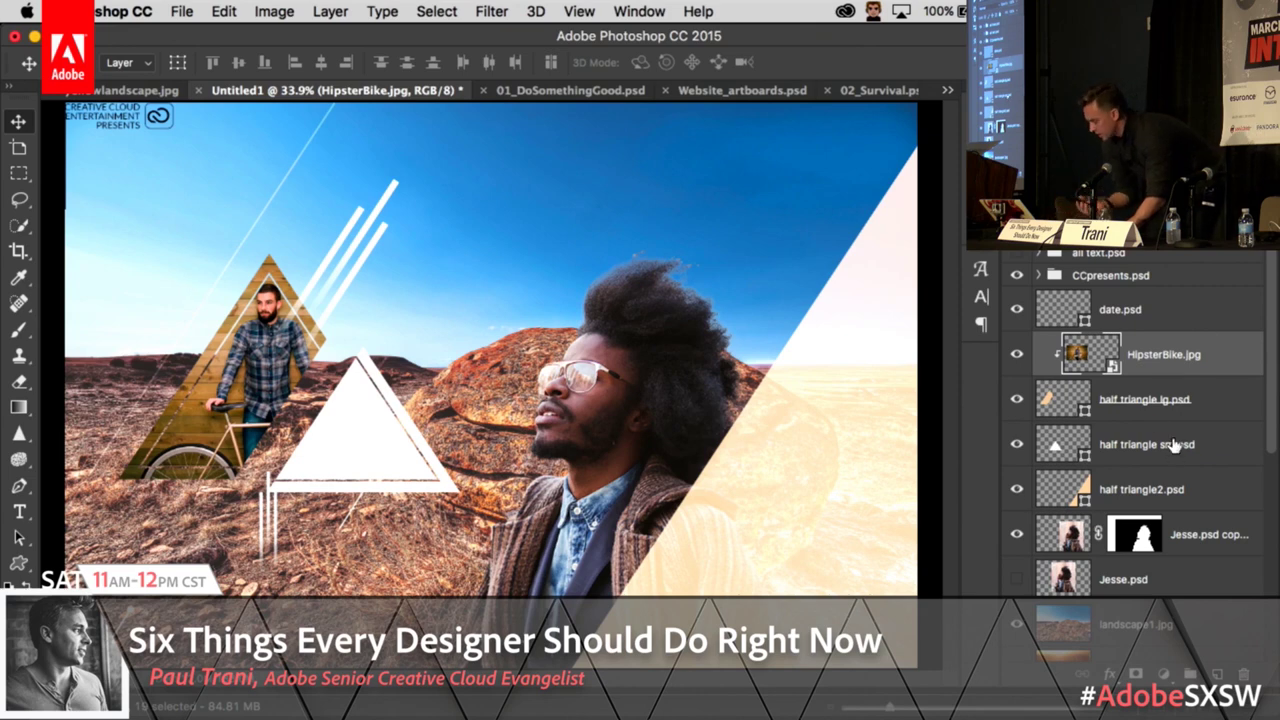
Step: Move skateboard.jpg directly above half triangle sm.psd, clip it to that triangle, and make the photo visible
{"action": "scroll", "coordinate": [1145, 567], "scroll_direction": "down", "scroll_amount": 10}
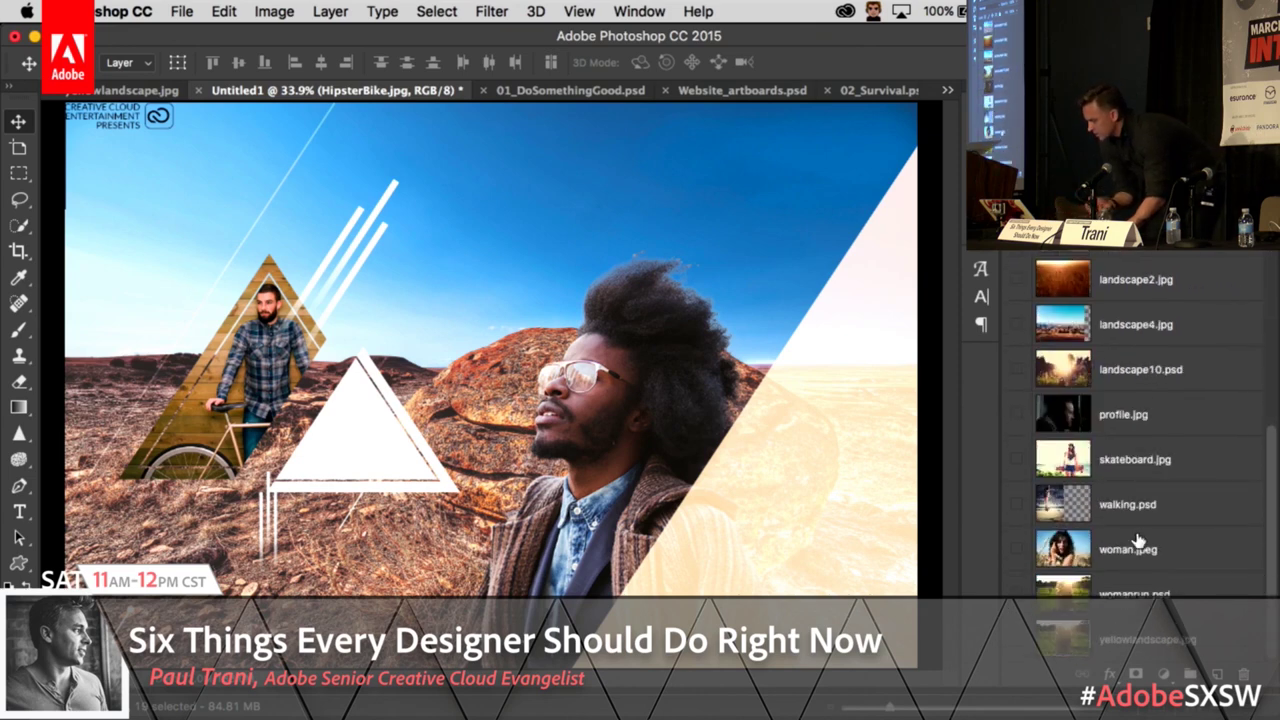
{"action": "left_click", "coordinate": [1140, 459]}
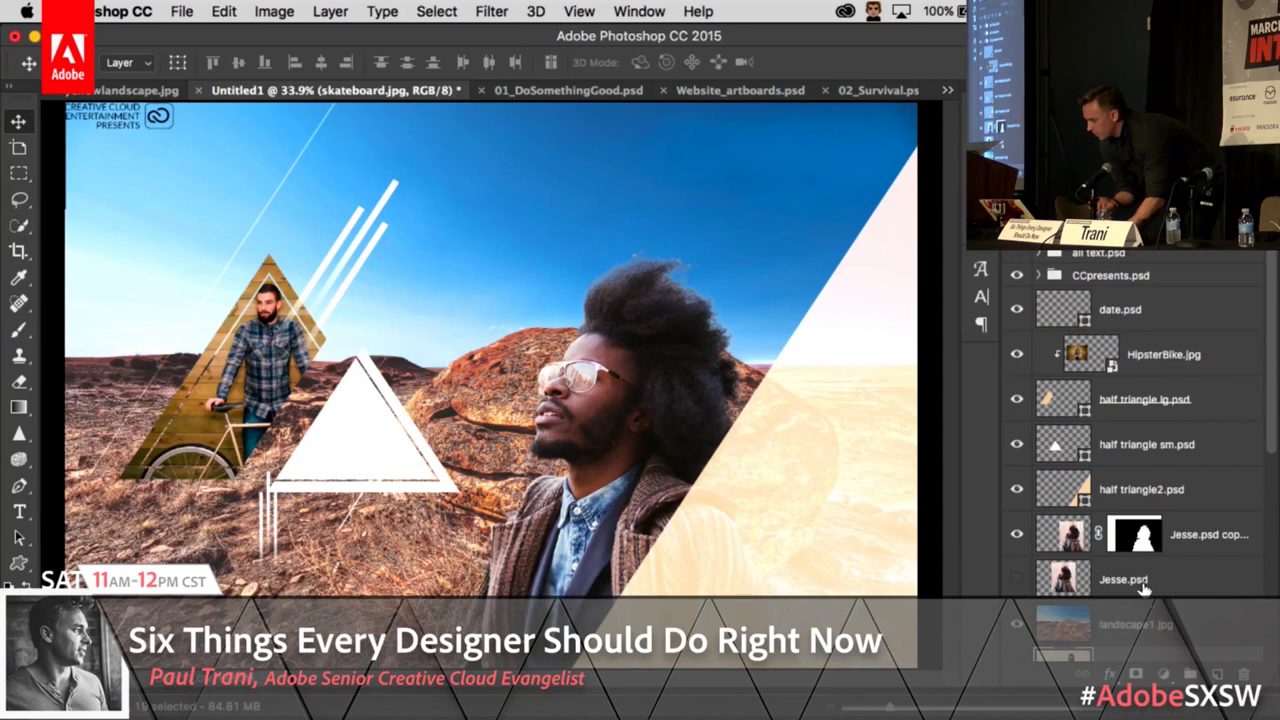
{"action": "left_click_drag", "start_coordinate": [1145, 583], "coordinate": [1137, 340]}
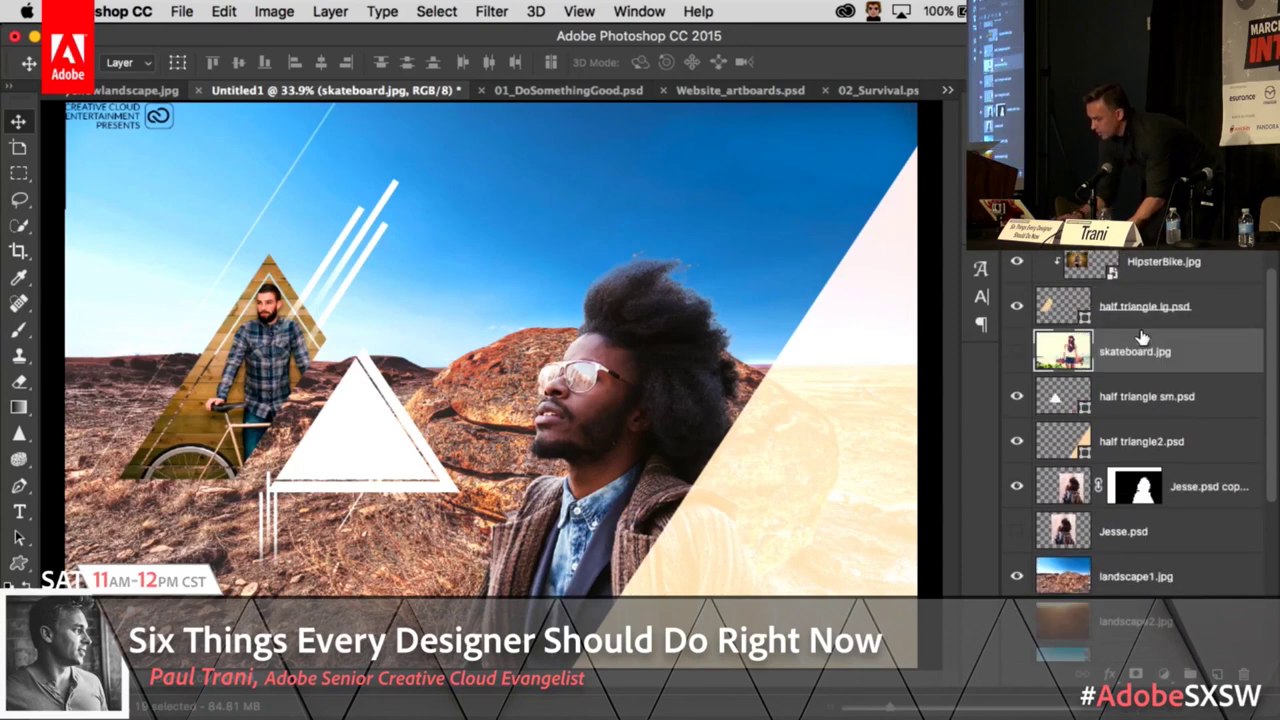
{"action": "left_click", "coordinate": [1133, 373], "text": "alt"}
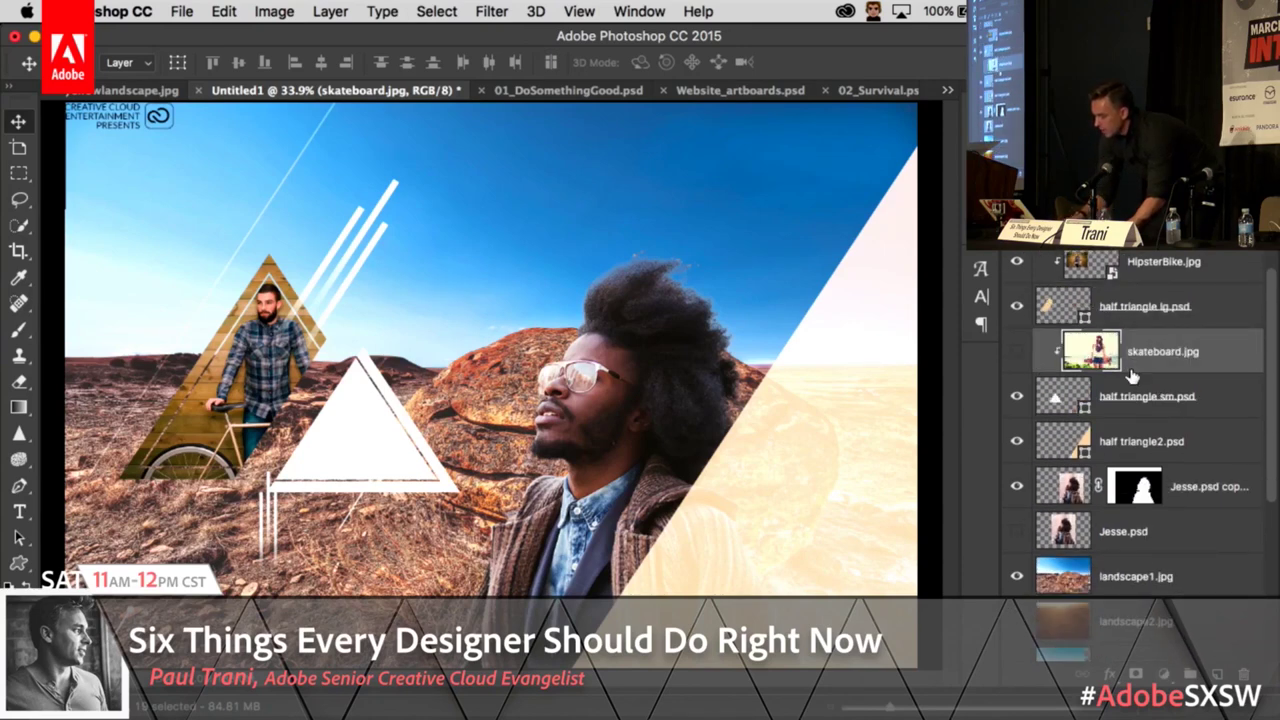
{"action": "left_click", "coordinate": [1017, 352]}
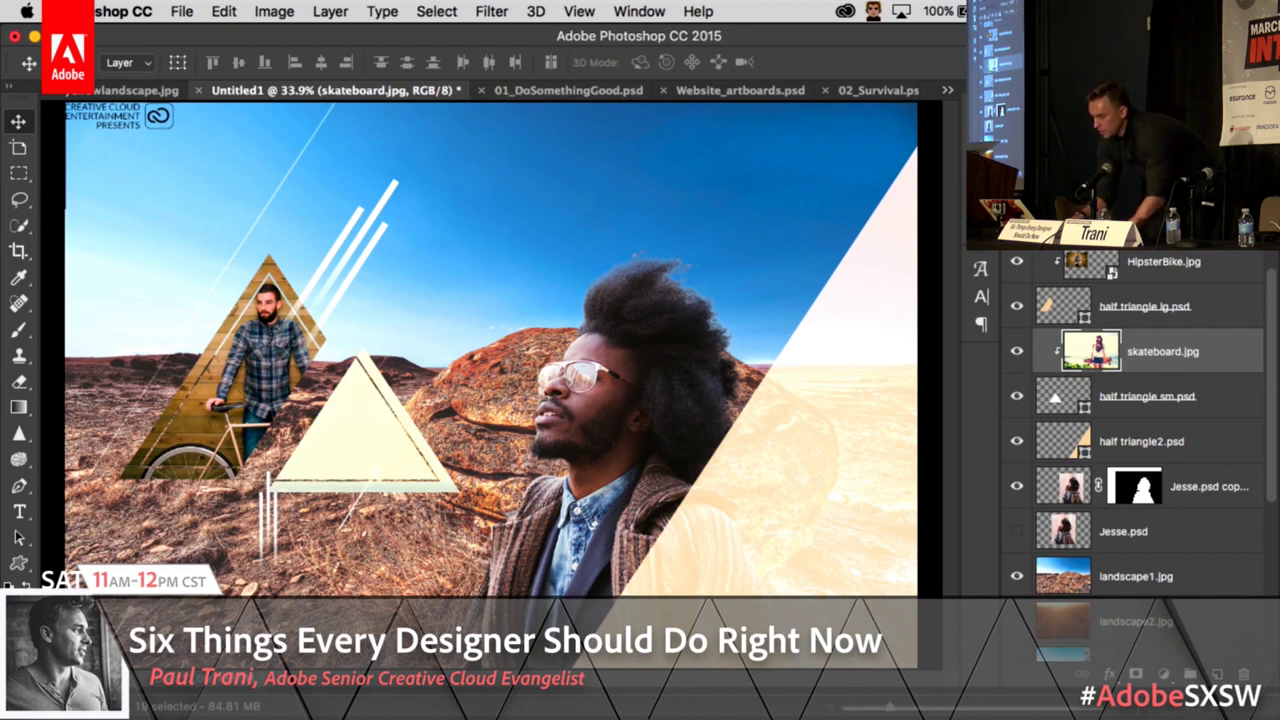
Step: Switch to 02_Survival.psd, look through its CC Presents and Date groups, and collapse the Content group
{"action": "left_click", "coordinate": [867, 95]}
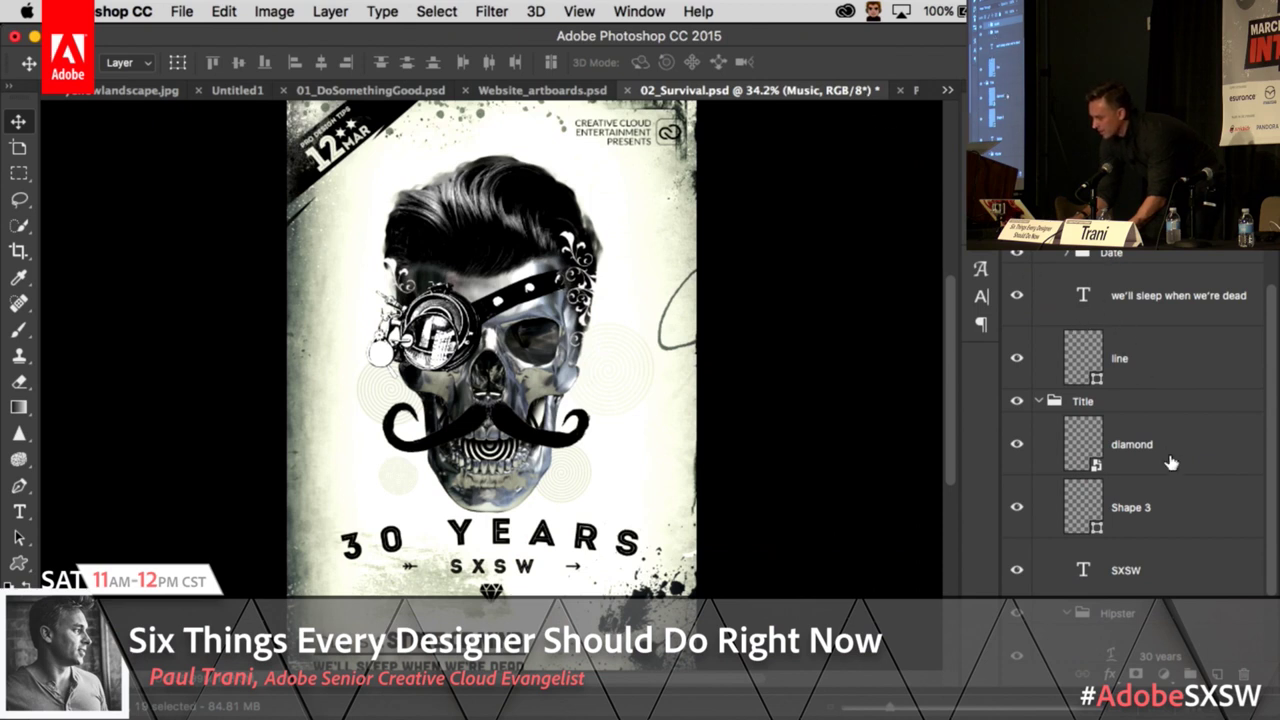
{"action": "scroll", "coordinate": [1171, 462], "scroll_direction": "down", "scroll_amount": 2}
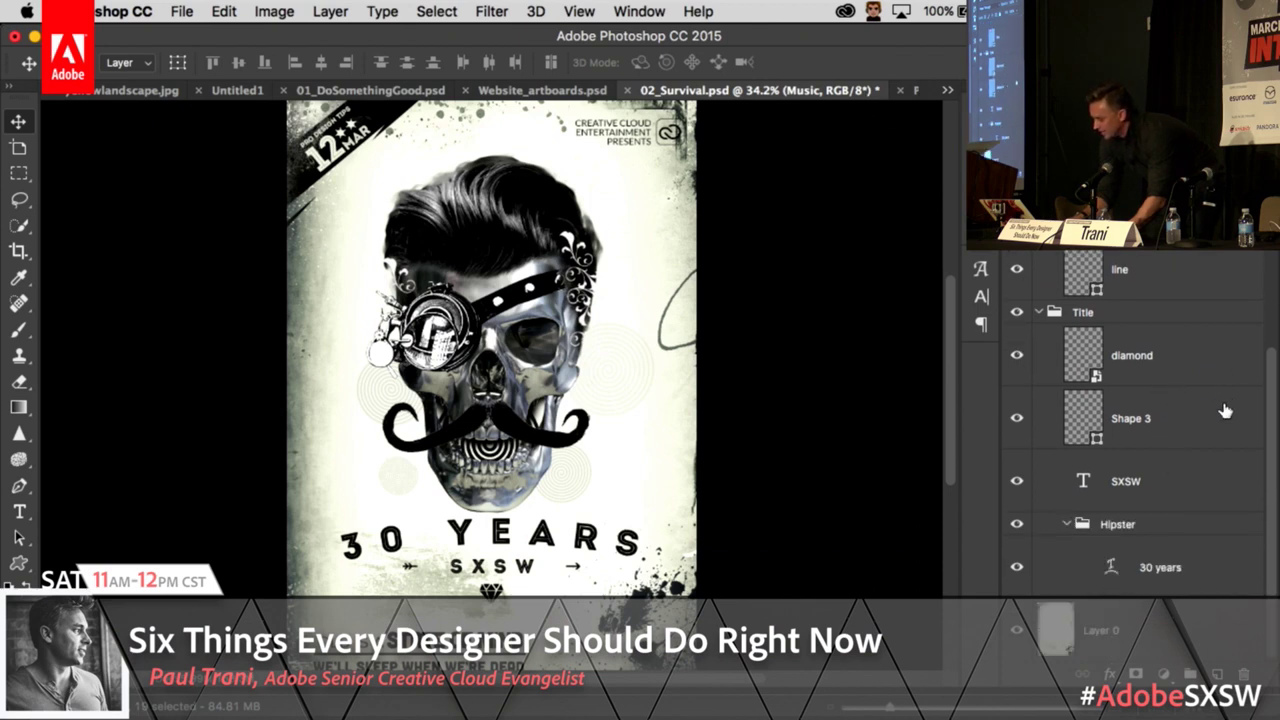
{"action": "scroll", "coordinate": [1225, 410], "scroll_direction": "up", "scroll_amount": 4}
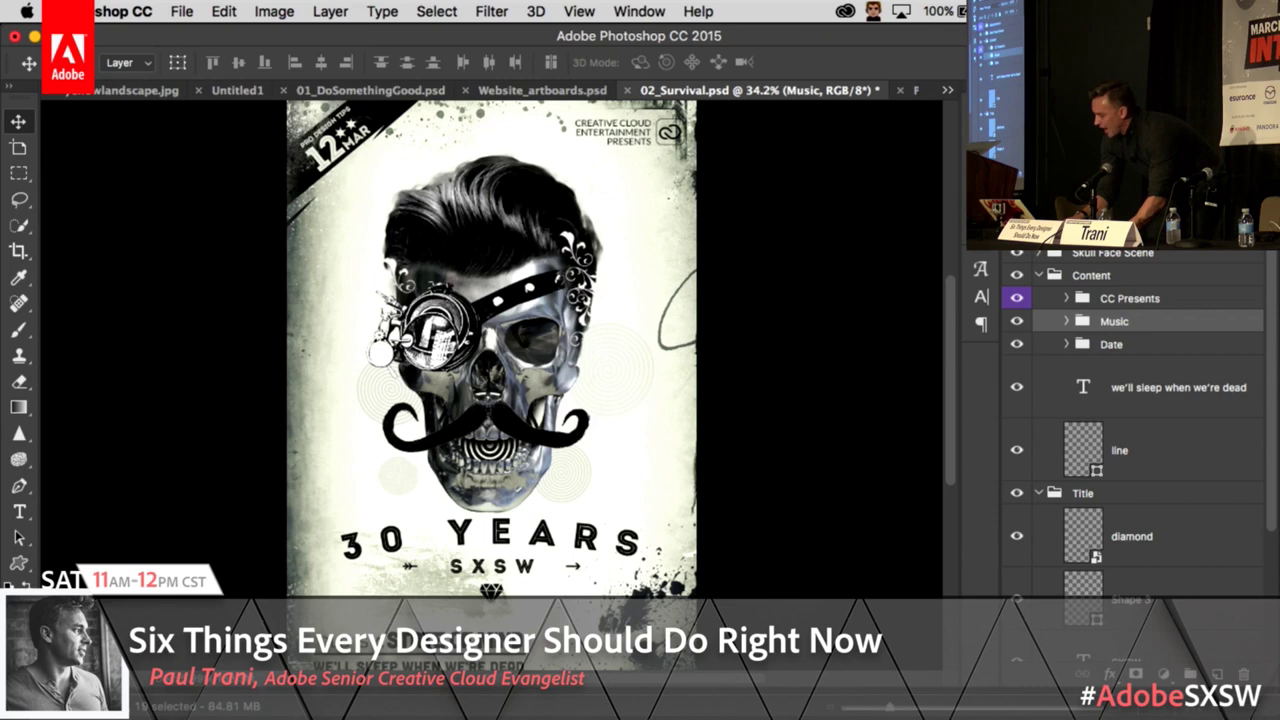
{"action": "left_click", "coordinate": [1066, 299]}
{"action": "left_click", "coordinate": [1066, 299]}
{"action": "left_click", "coordinate": [1066, 345]}
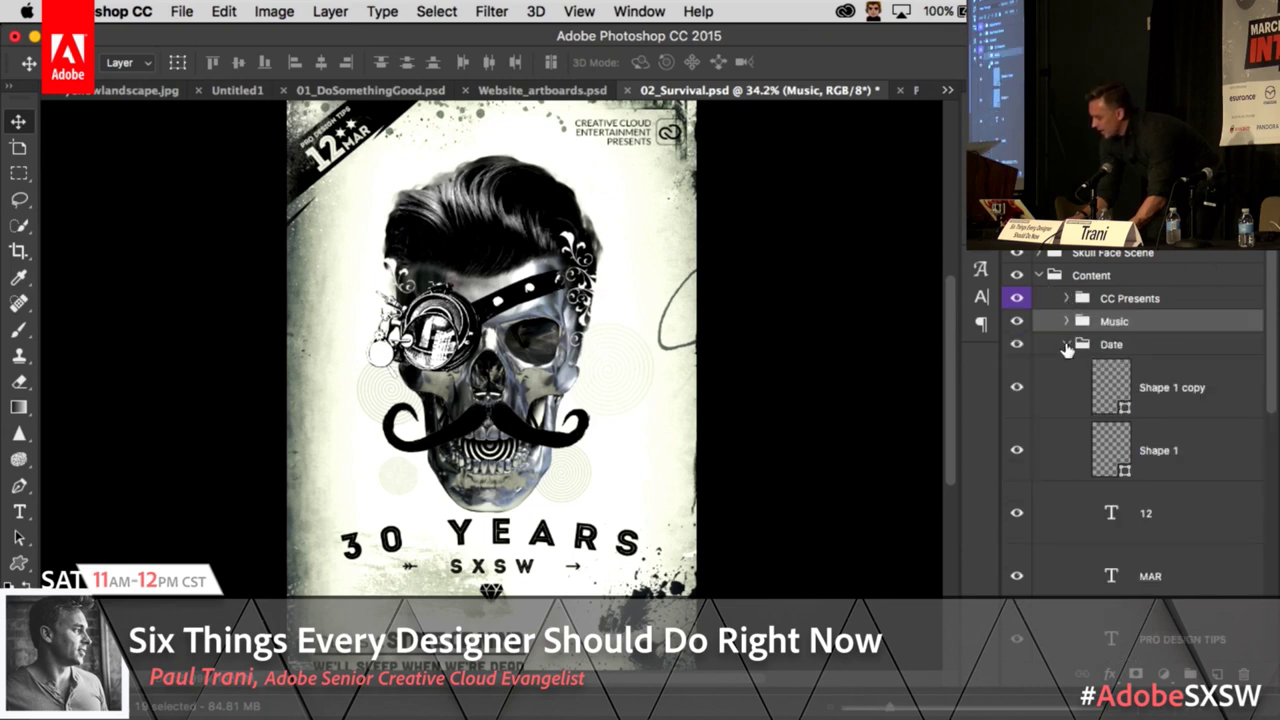
{"action": "left_click", "coordinate": [1066, 345]}
{"action": "left_click", "coordinate": [1039, 276]}
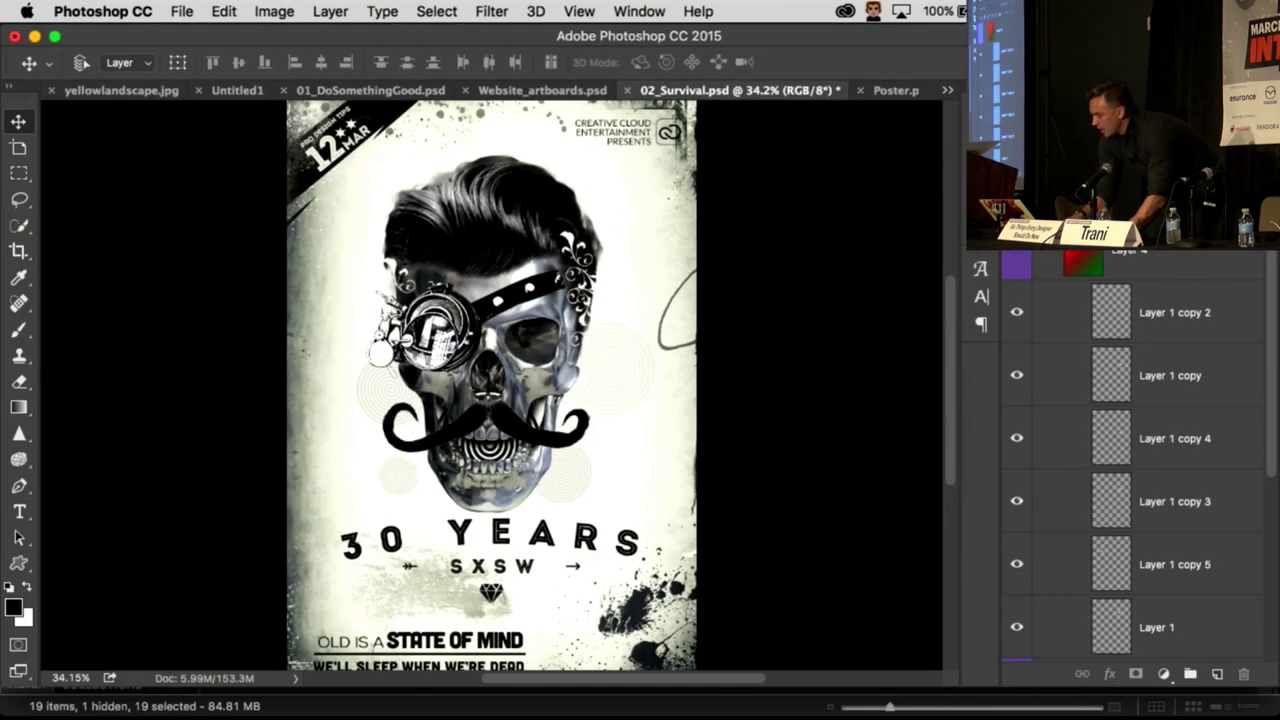
Step: Filter the layer list of 02_Survival.psd by kind to show only Smart Objects
{"action": "scroll", "coordinate": [1130, 450], "scroll_direction": "down", "scroll_amount": 10}
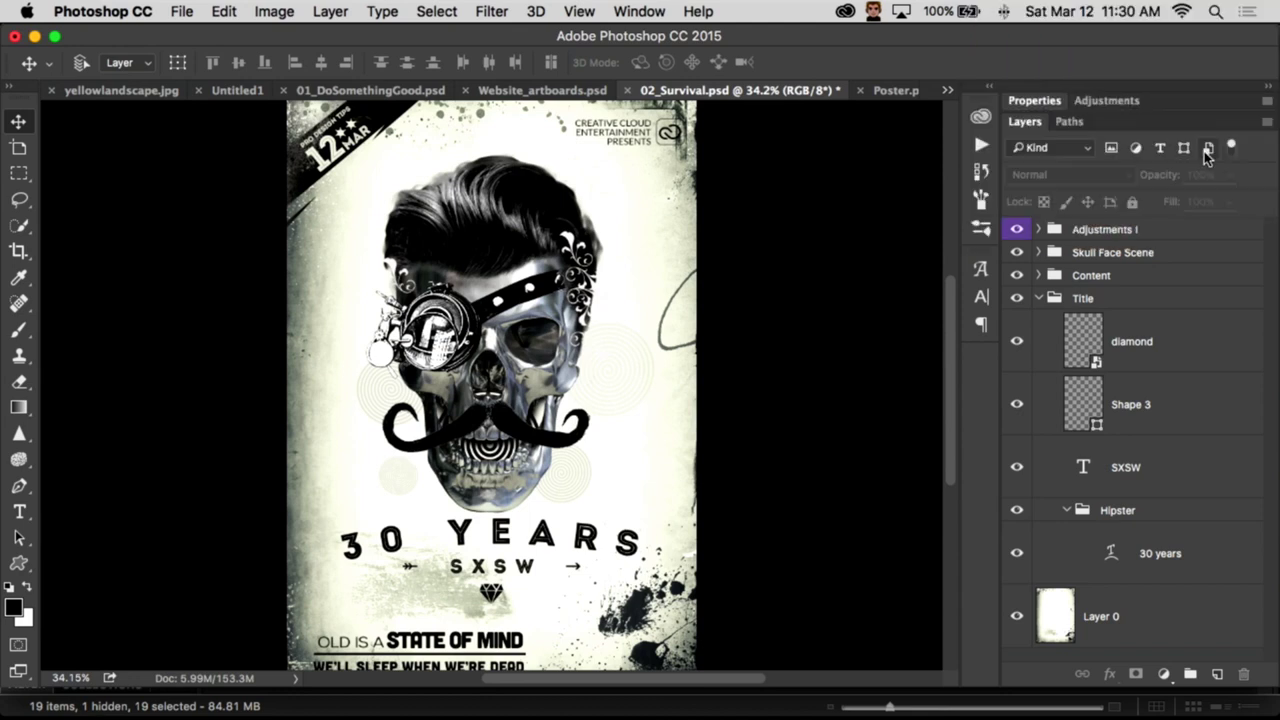
{"action": "scroll", "coordinate": [1130, 400], "scroll_direction": "up", "scroll_amount": 5}
{"action": "left_click", "coordinate": [1208, 148]}
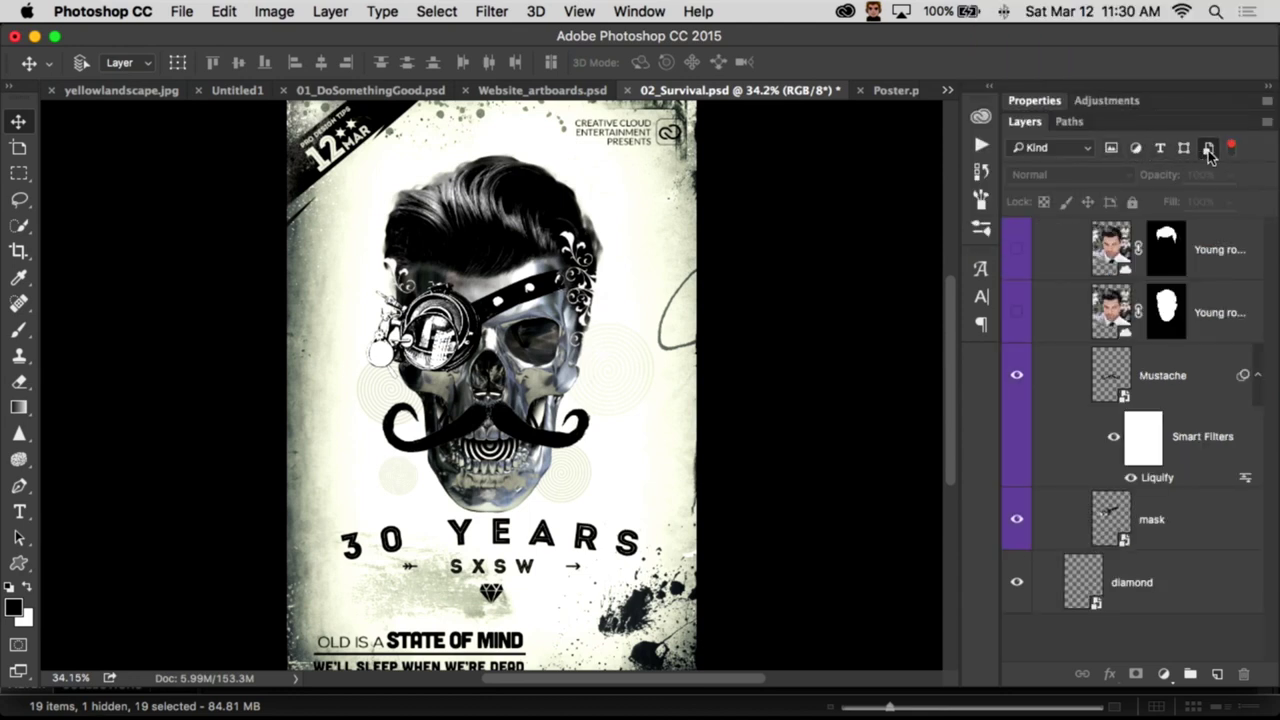
Step: Filter the layers by Selected and pick the skull, mustache, eye-patch mask and hair artwork one after another on the poster
{"action": "left_click", "coordinate": [1088, 150]}
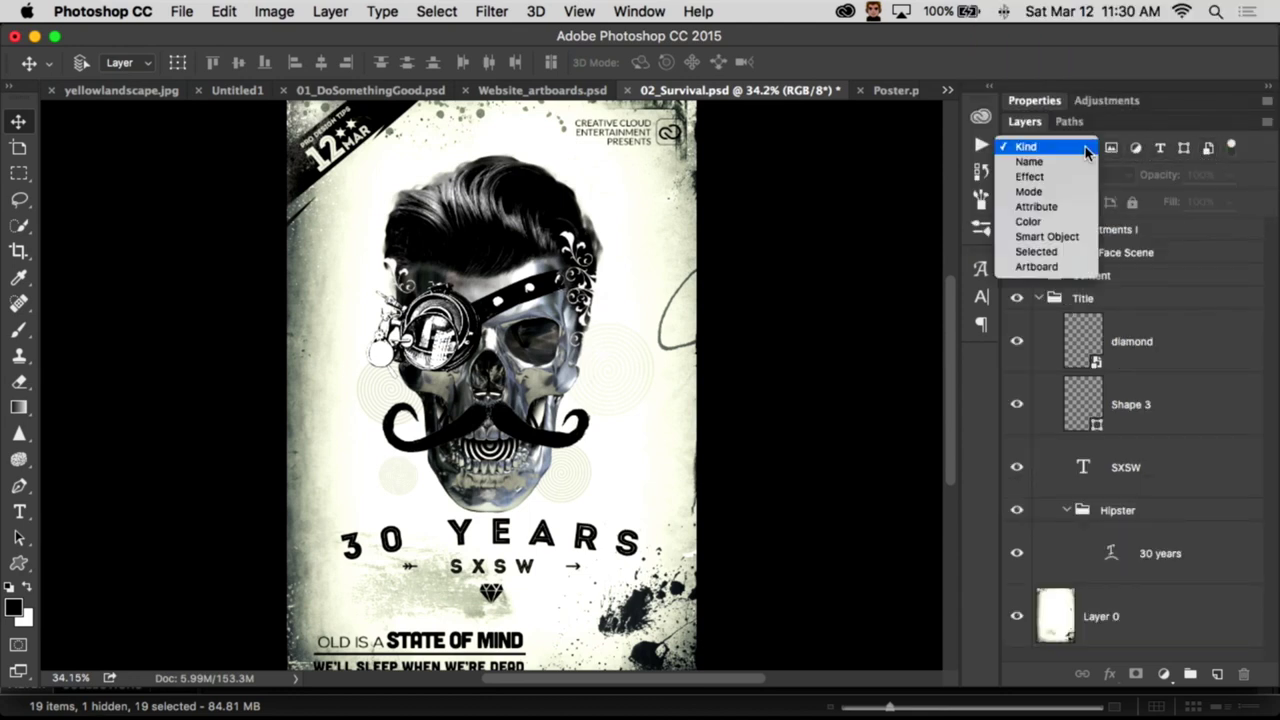
{"action": "left_click", "coordinate": [1061, 252]}
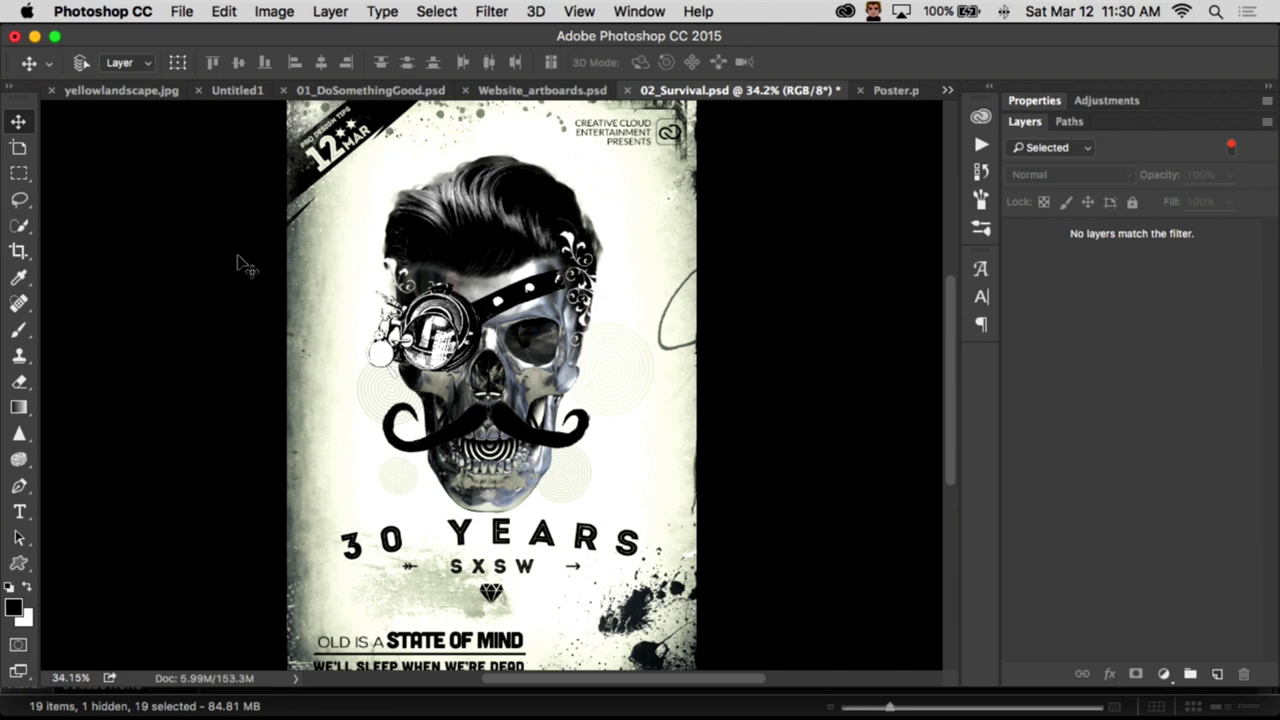
{"action": "left_click", "coordinate": [521, 379], "text": "super"}
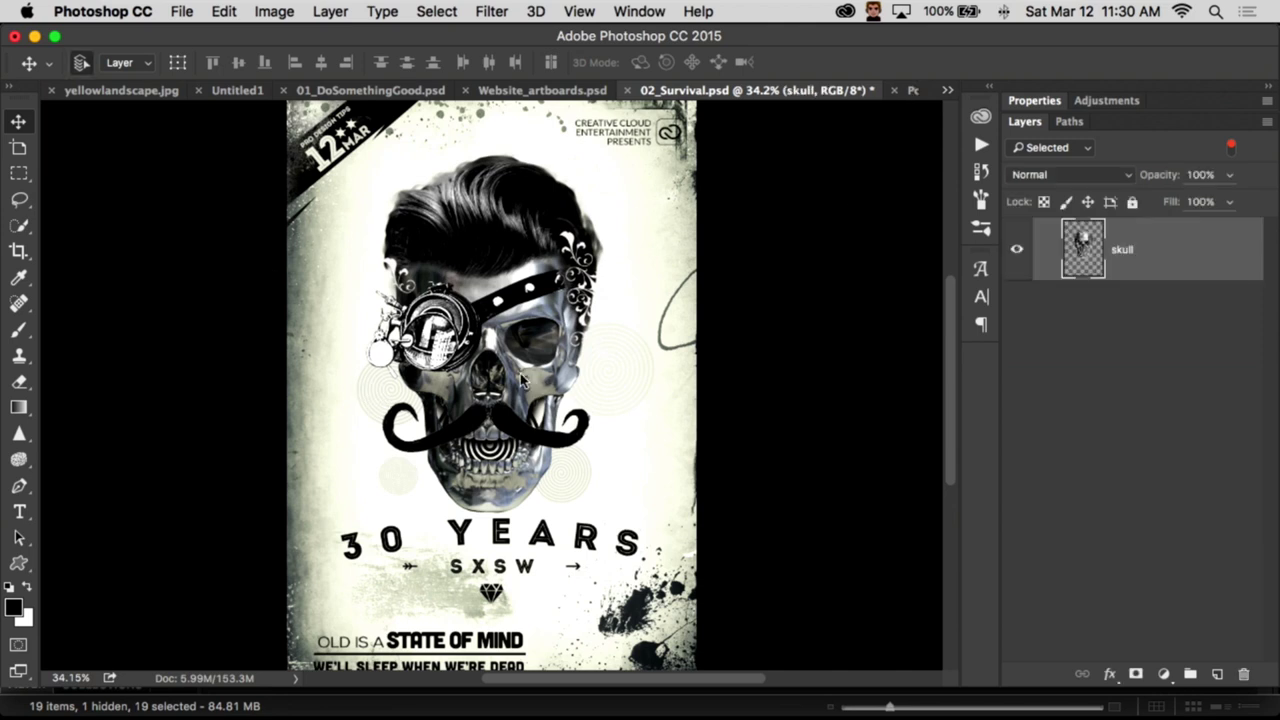
{"action": "left_click", "coordinate": [514, 432], "text": "super"}
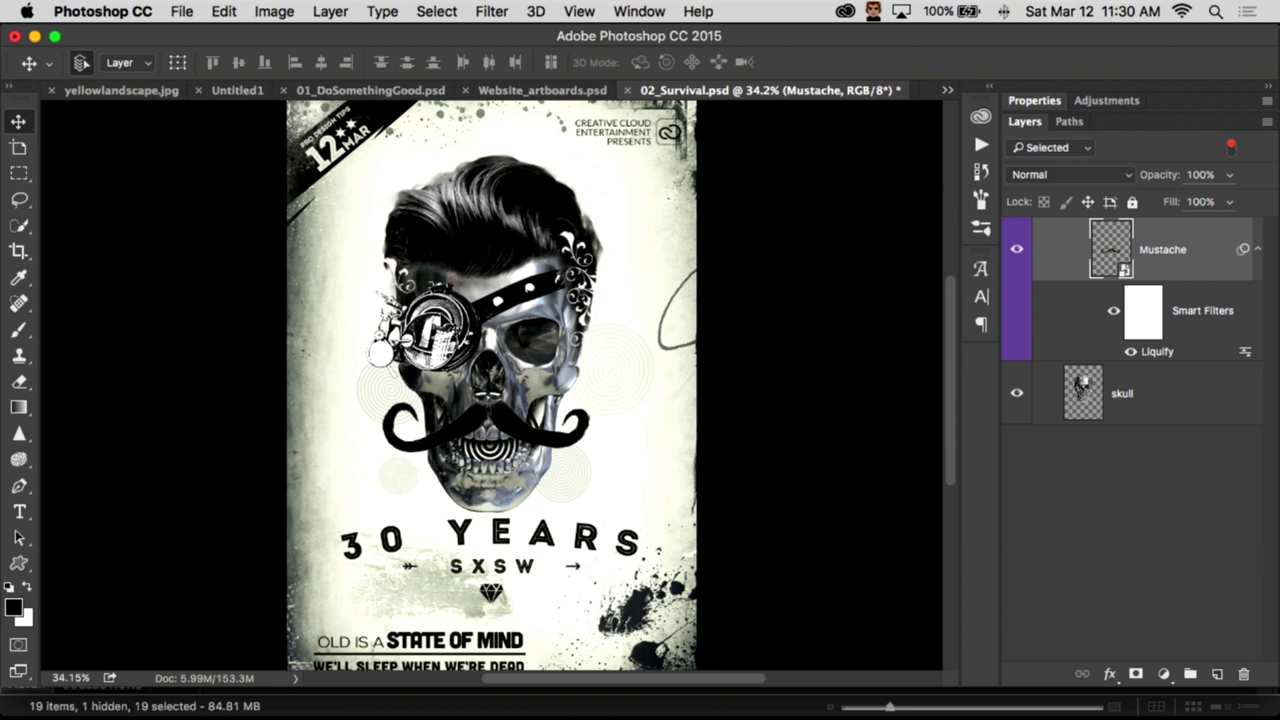
{"action": "left_click", "coordinate": [450, 325], "text": "super"}
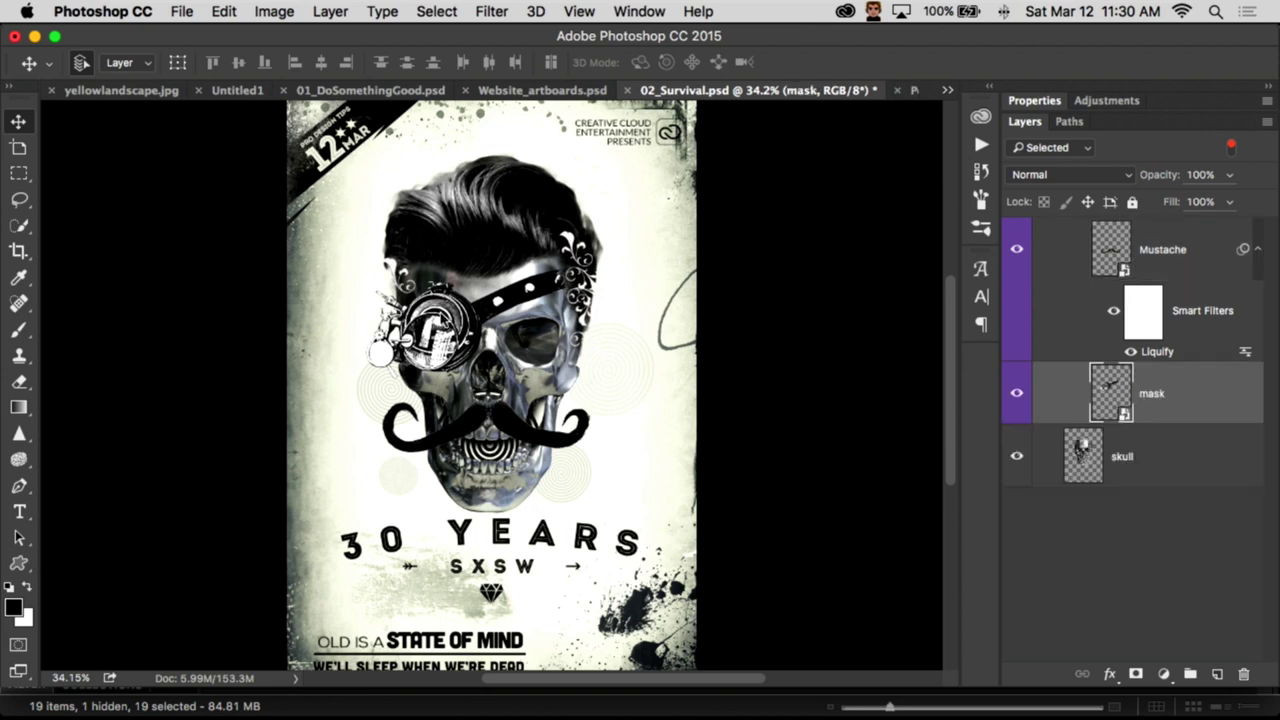
{"action": "left_click", "coordinate": [495, 242], "text": "super"}
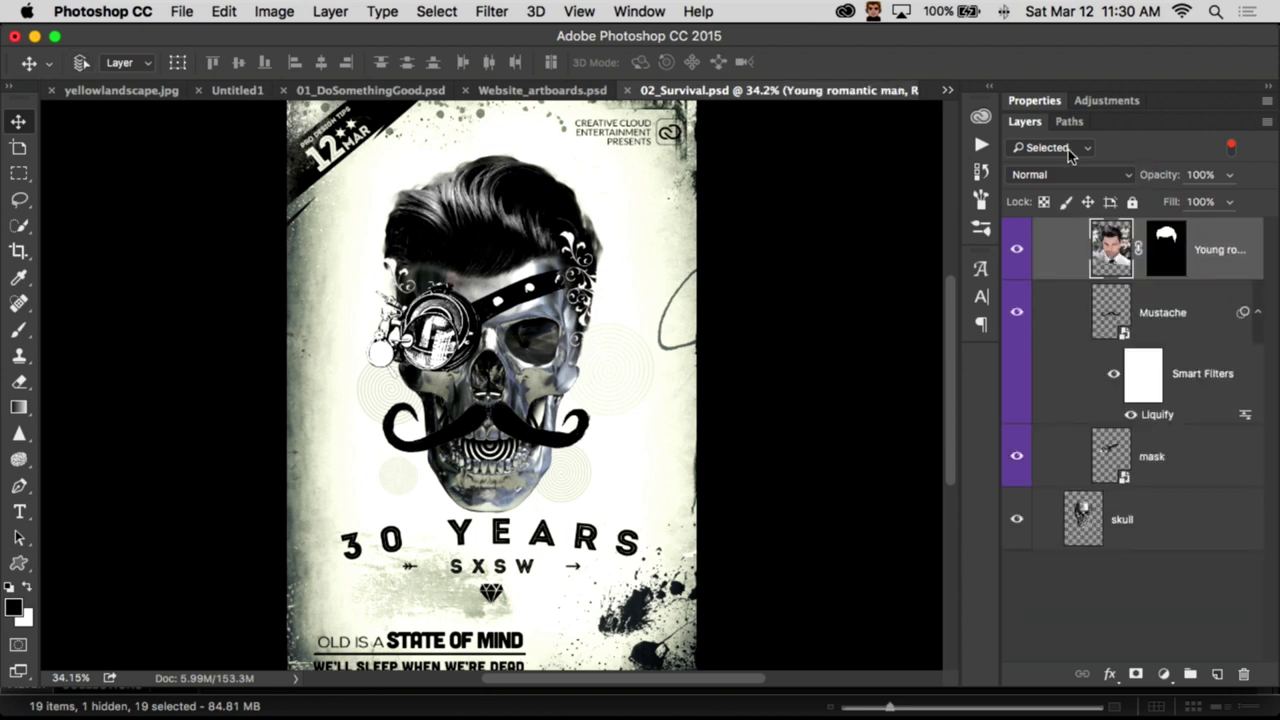
Step: Toggle the Selected layer filter off and on to compare the full and filtered layer lists
{"action": "left_click", "coordinate": [1232, 146]}
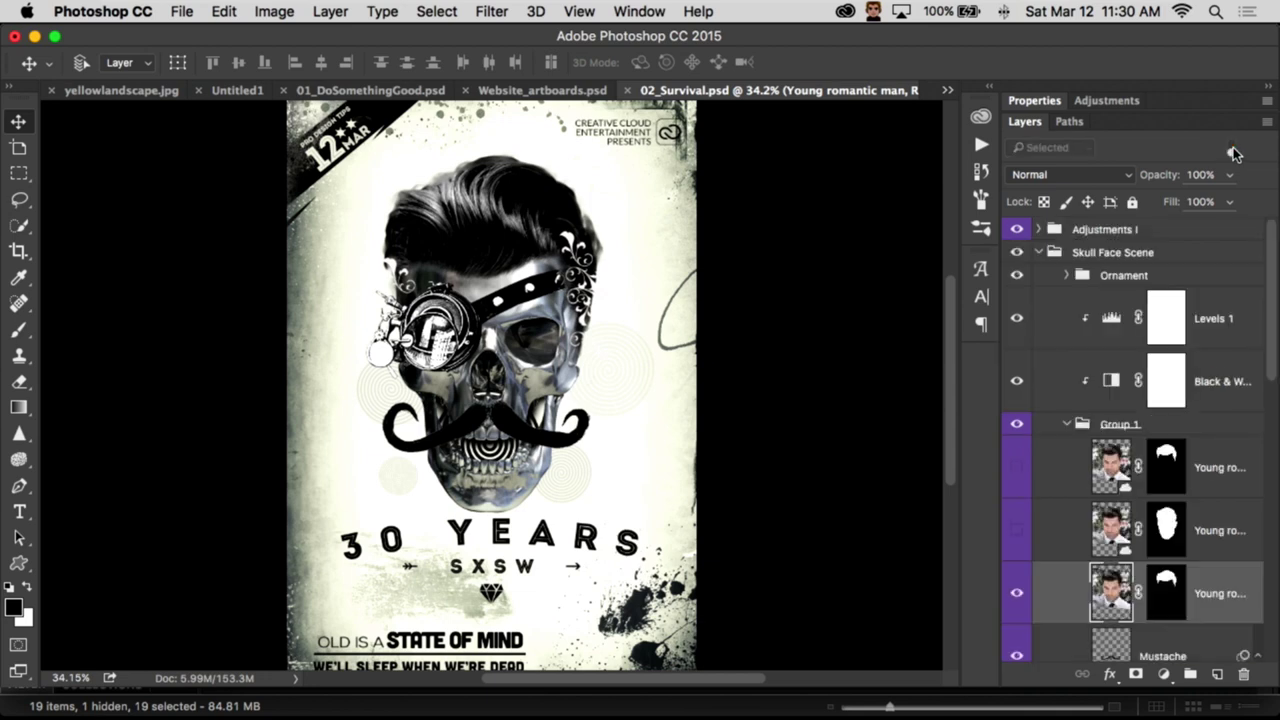
{"action": "left_click", "coordinate": [1232, 146]}
{"action": "left_click", "coordinate": [1232, 147]}
{"action": "left_click", "coordinate": [1230, 148]}
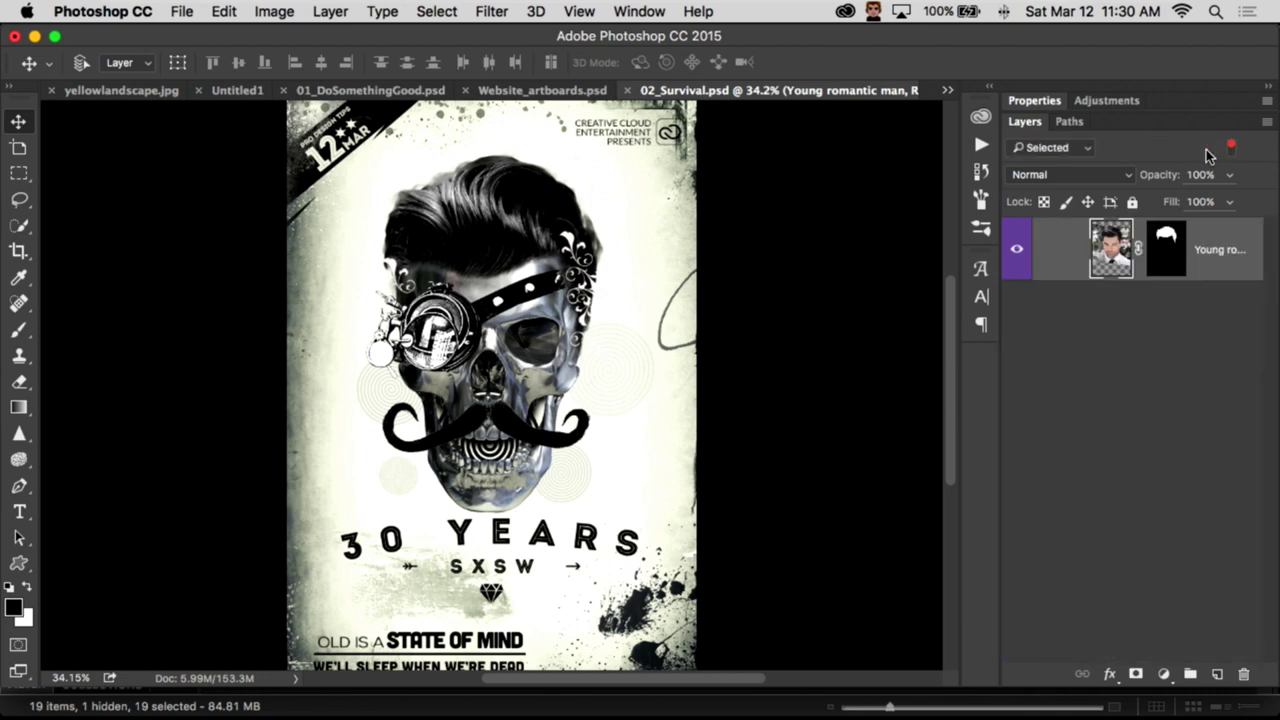
Step: Switch the layer filter to Kind and show only pixel layers
{"action": "left_click", "coordinate": [1077, 148]}
{"action": "left_click", "coordinate": [1052, 45]}
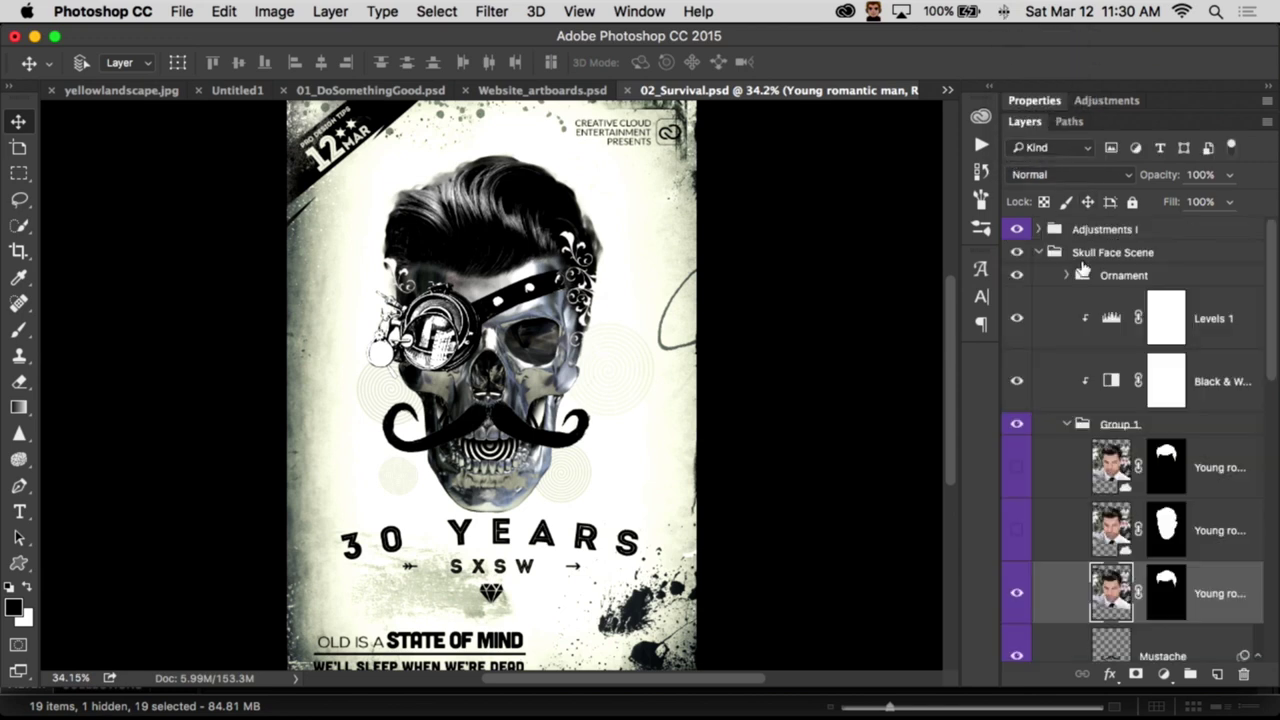
{"action": "left_click", "coordinate": [1110, 148]}
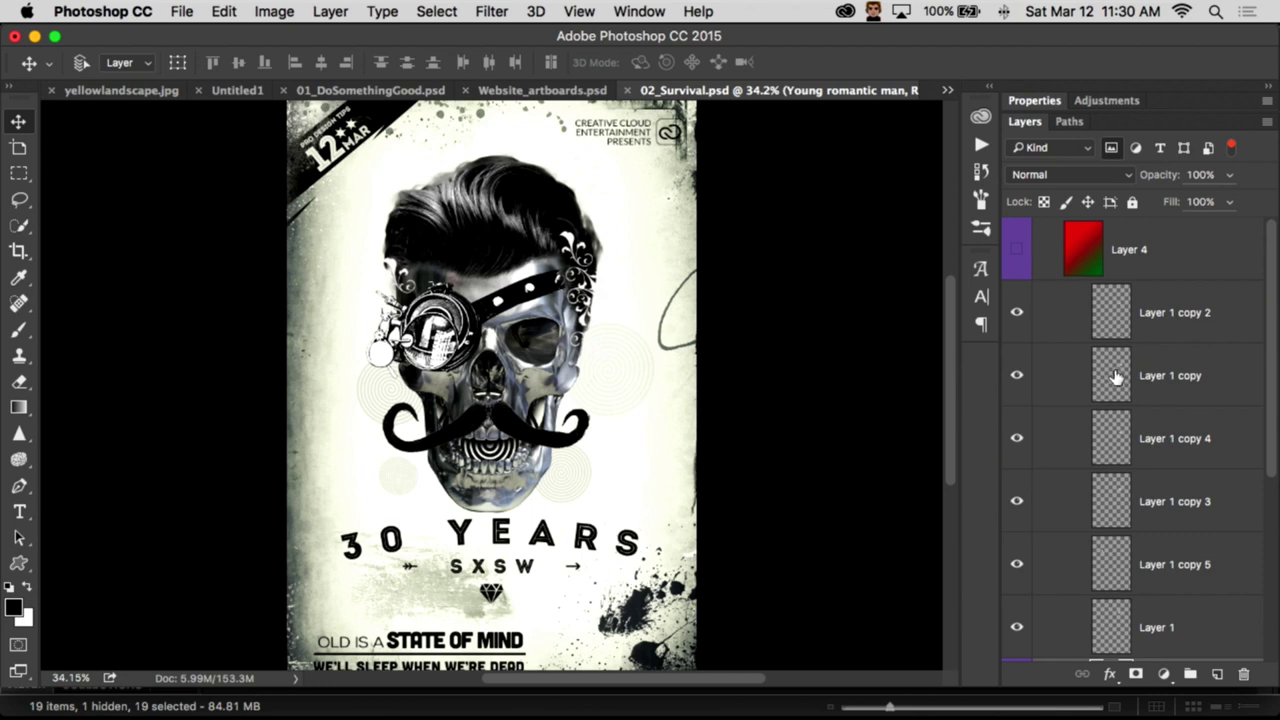
{"action": "scroll", "coordinate": [1114, 408], "scroll_direction": "down", "scroll_amount": 2}
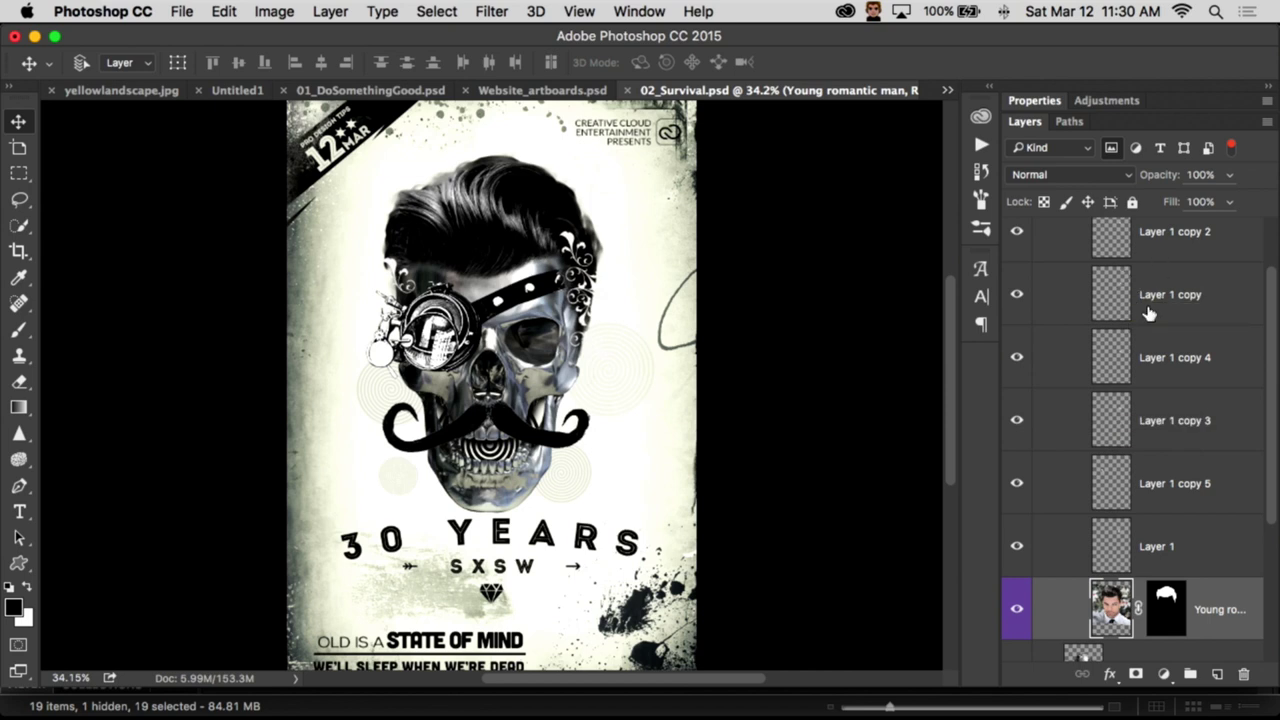
Step: Set the layer thumbnail contents to Layer Bounds and stop adding "copy" to copied layers and groups
{"action": "left_click", "coordinate": [1266, 121]}
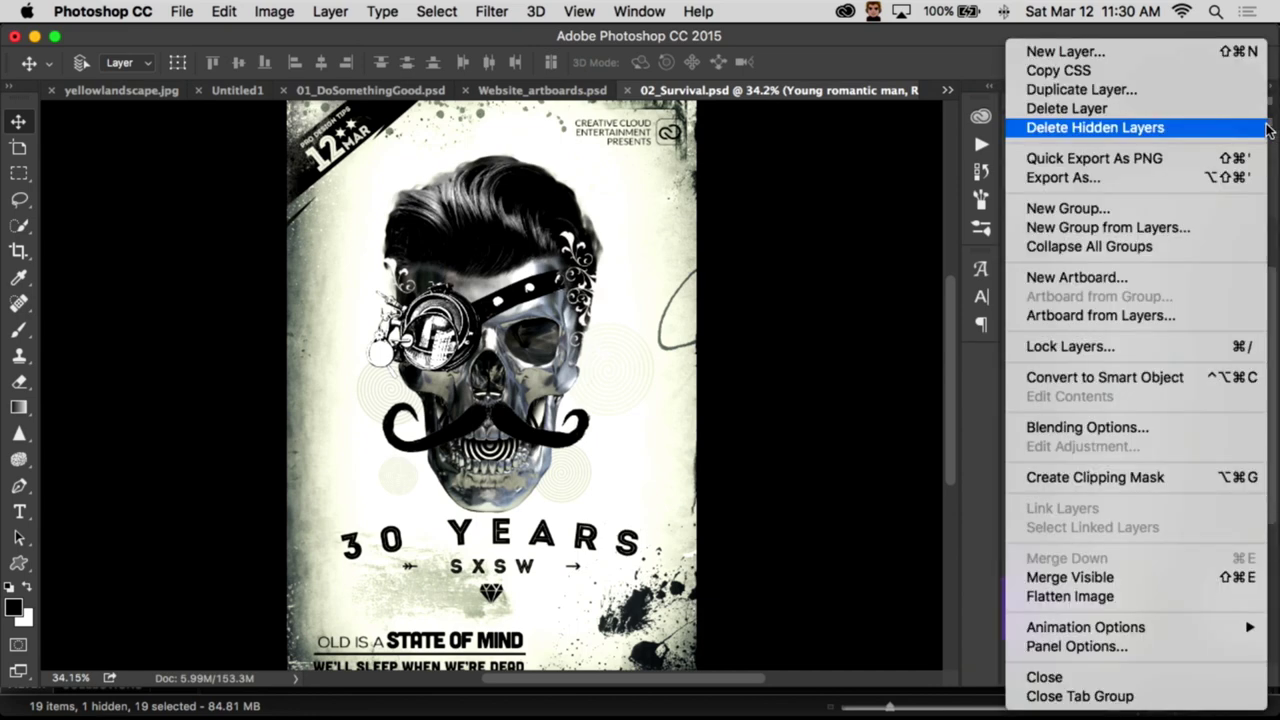
{"action": "left_click", "coordinate": [1127, 652]}
{"action": "left_click_drag", "start_coordinate": [745, 122], "coordinate": [875, 101]}
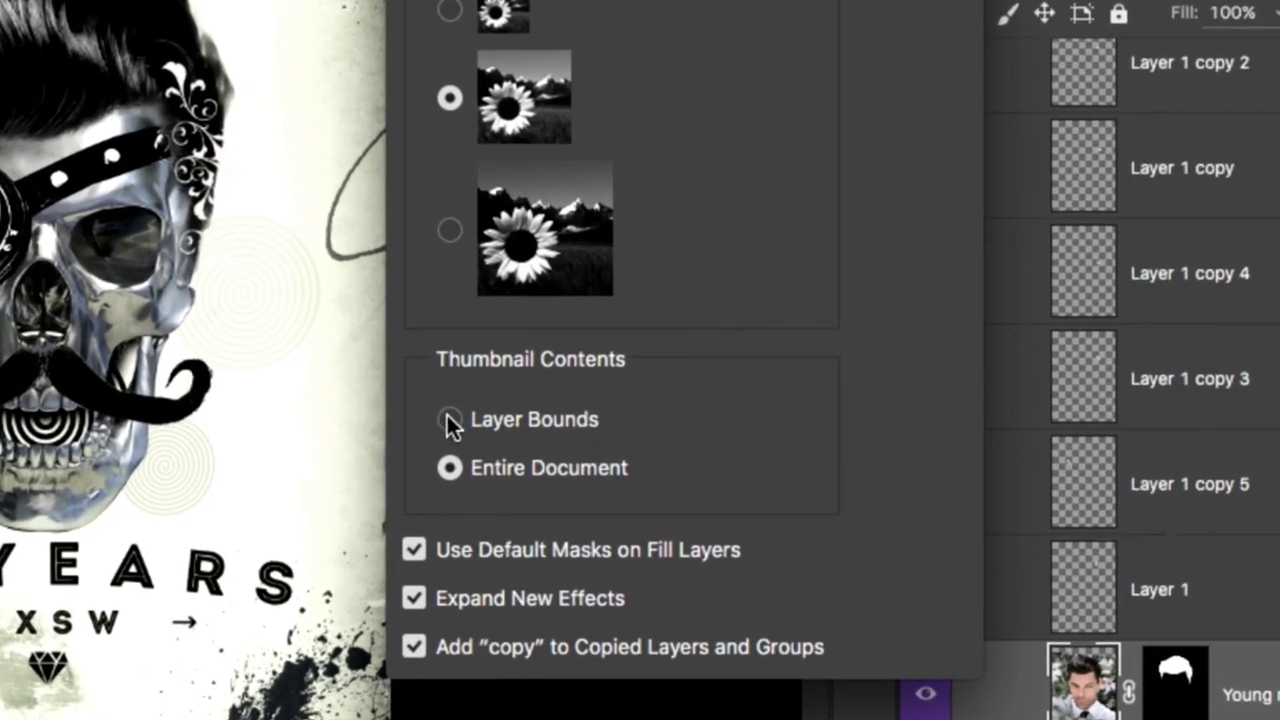
{"action": "left_click", "coordinate": [450, 419]}
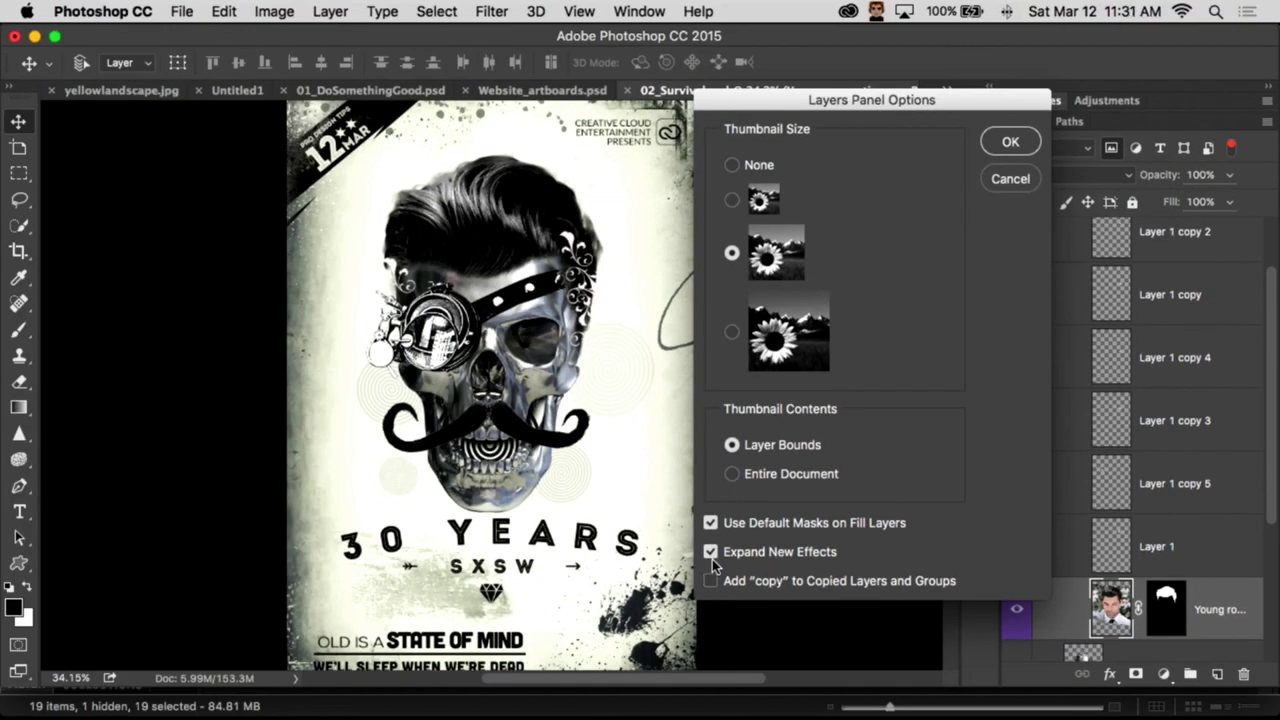
{"action": "left_click", "coordinate": [1008, 144]}
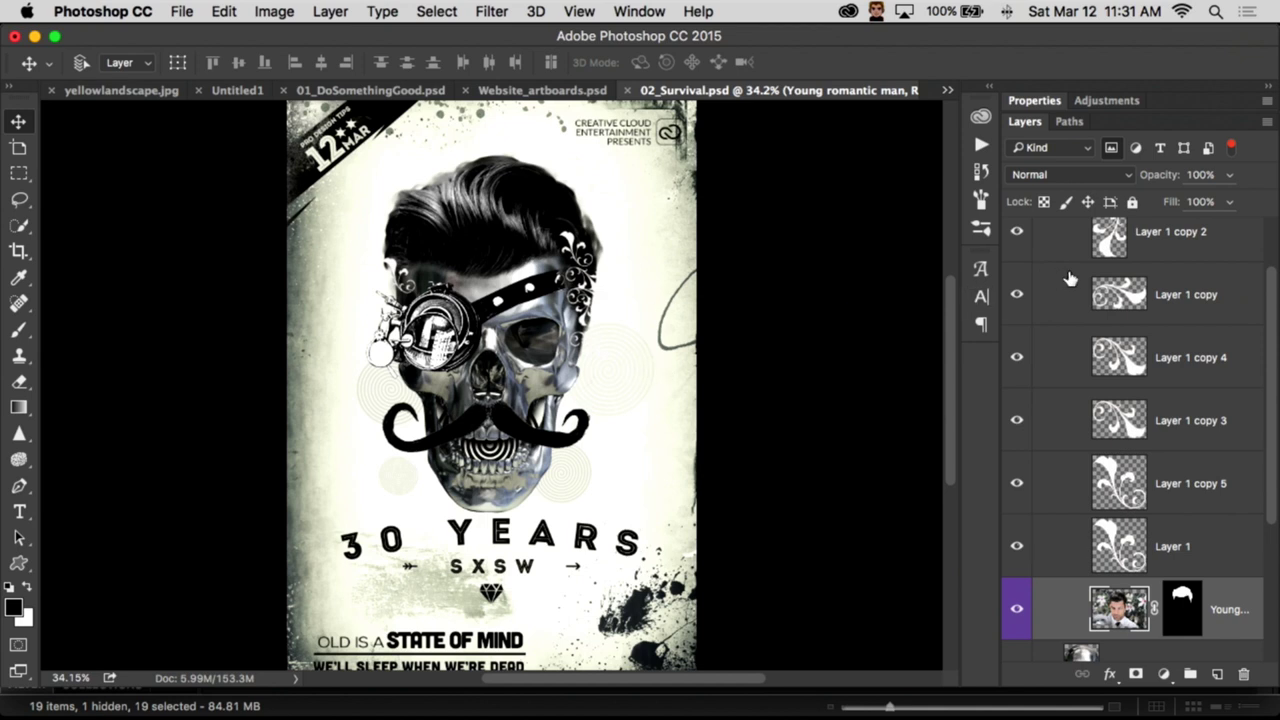
Step: Return to the Untitled1 composite and make the all text.psd group visible
{"action": "key", "text": "ctrl+z"}
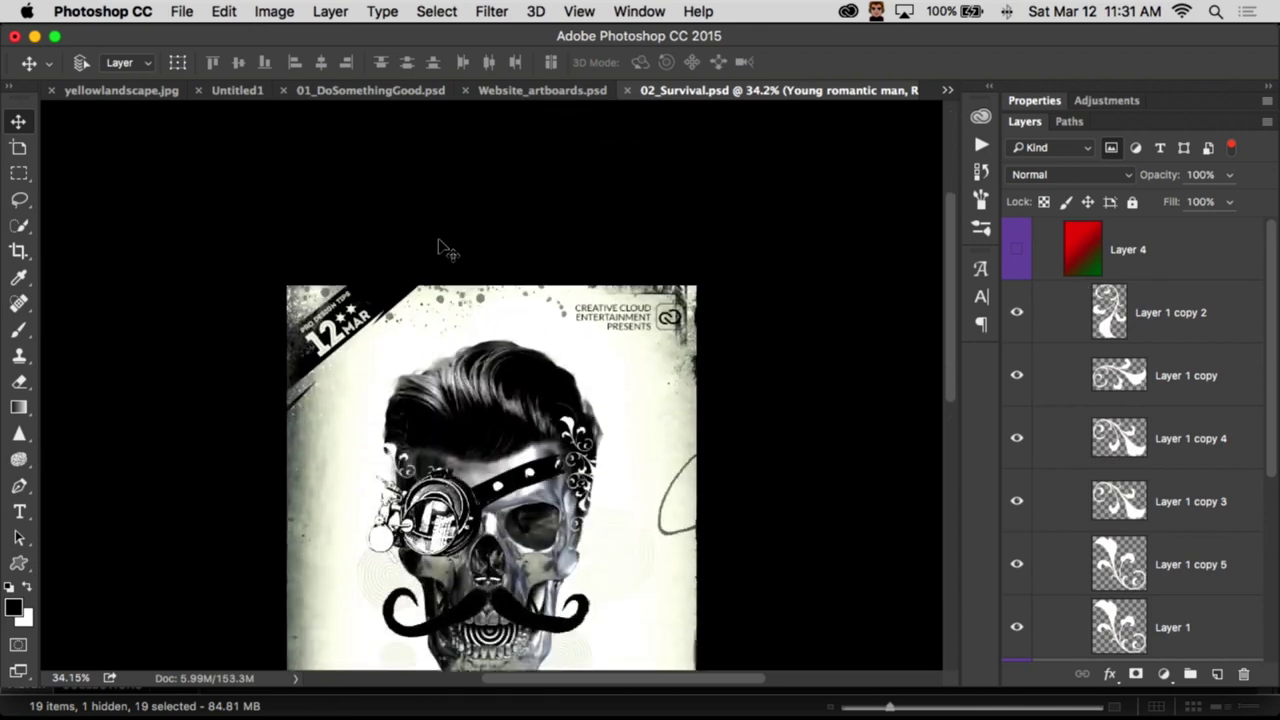
{"action": "scroll", "coordinate": [440, 245], "scroll_direction": "down", "scroll_amount": 2}
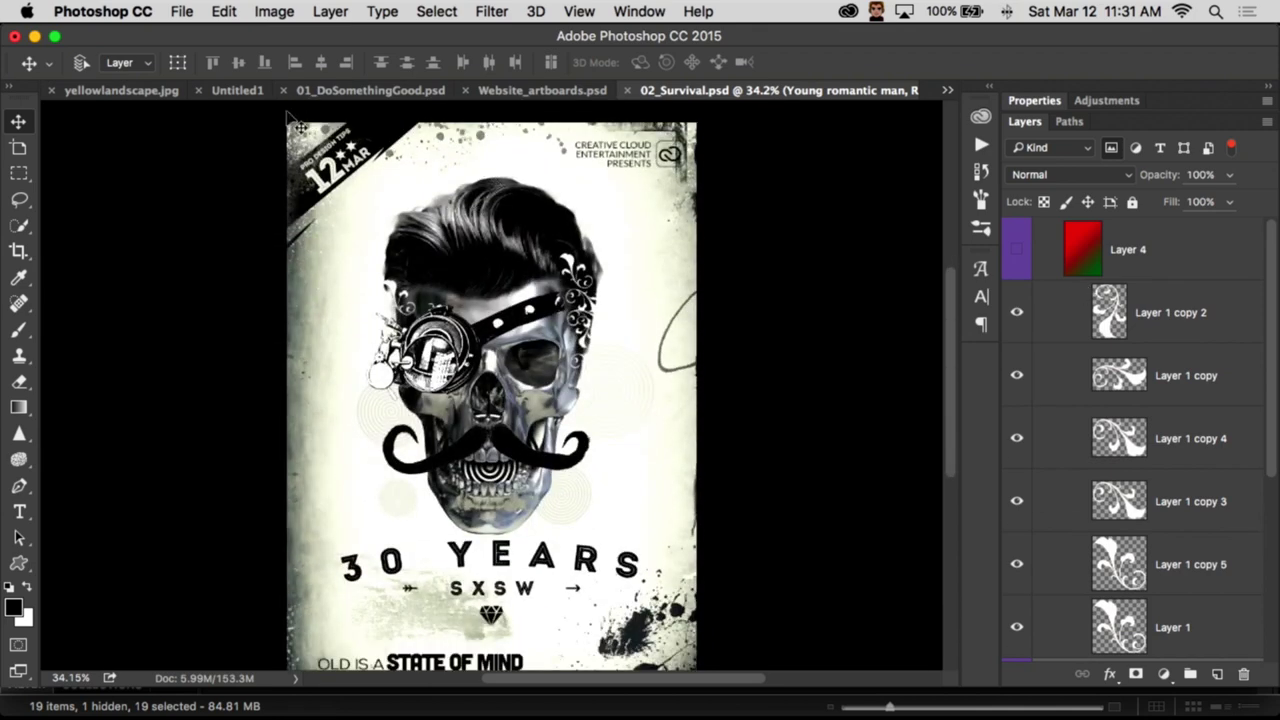
{"action": "left_click", "coordinate": [232, 91]}
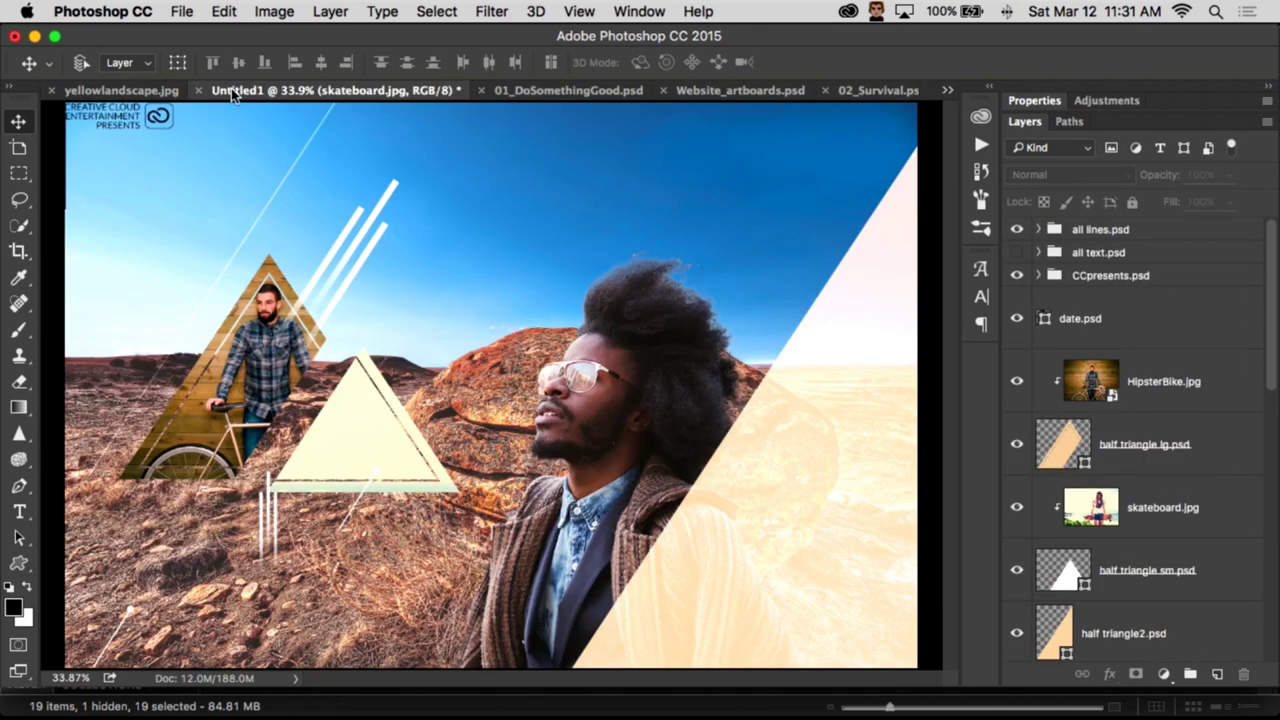
{"action": "left_click", "coordinate": [1019, 253]}
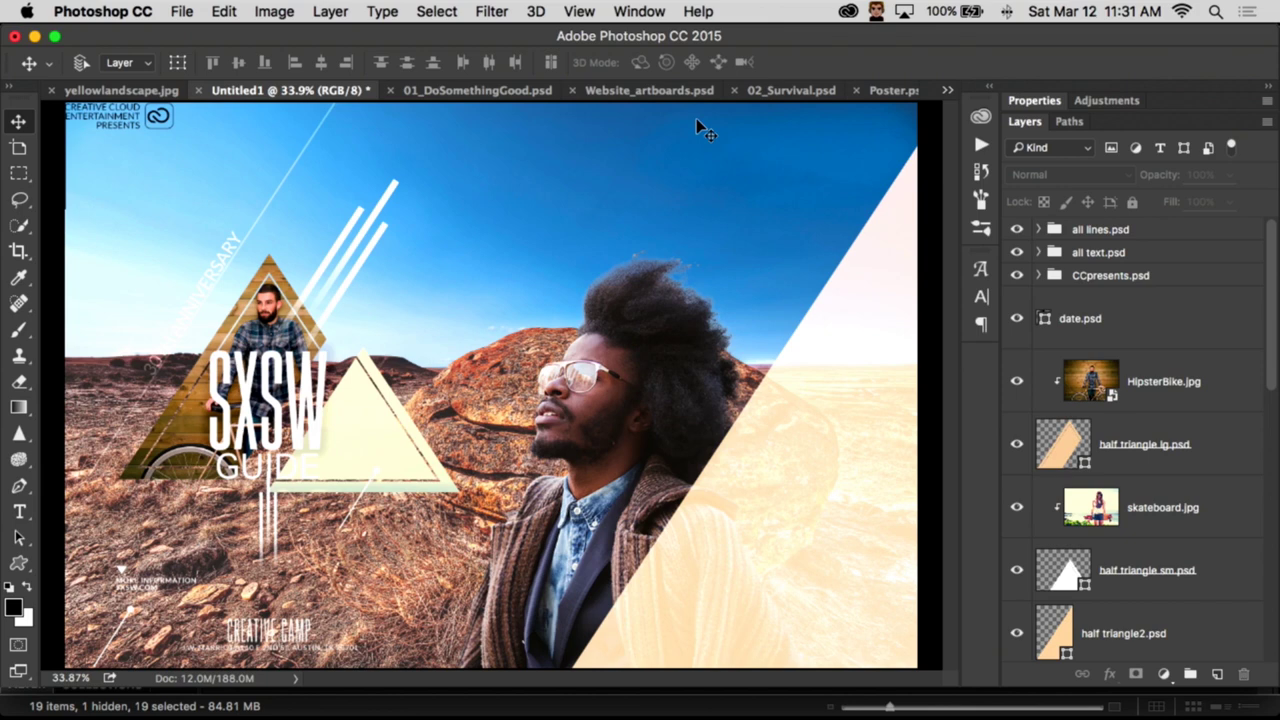
Step: Switch to Poster.psd, expand the City group, show it with its ADJ subgroup, and hide its TITLE subgroup
{"action": "left_click", "coordinate": [880, 91]}
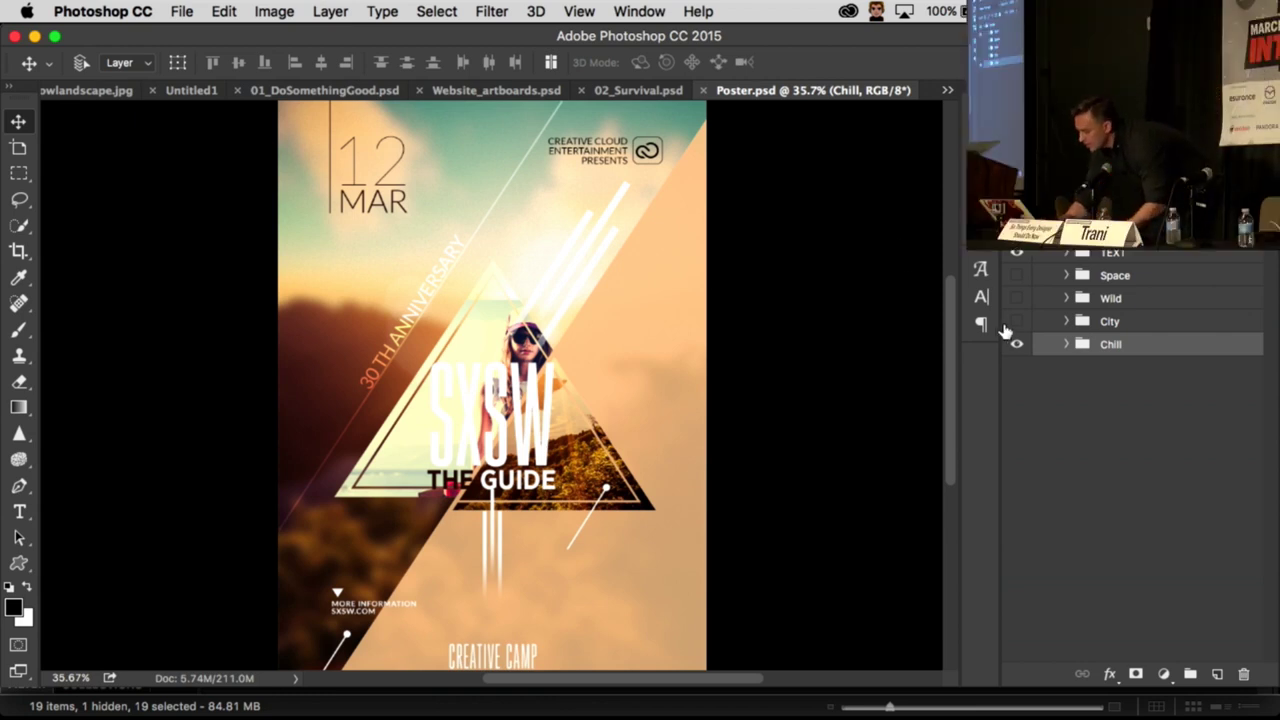
{"action": "left_click", "coordinate": [1065, 321]}
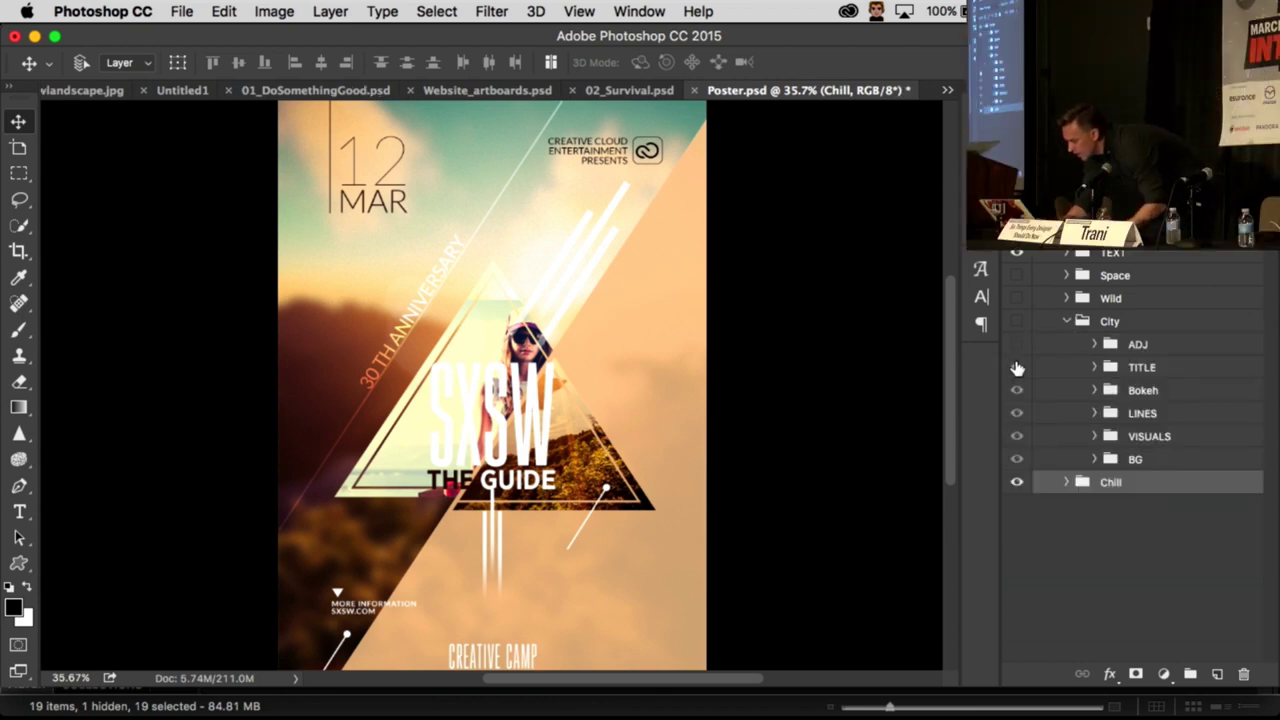
{"action": "left_click", "coordinate": [1016, 321]}
{"action": "left_click", "coordinate": [1016, 344]}
{"action": "left_click", "coordinate": [1016, 366]}
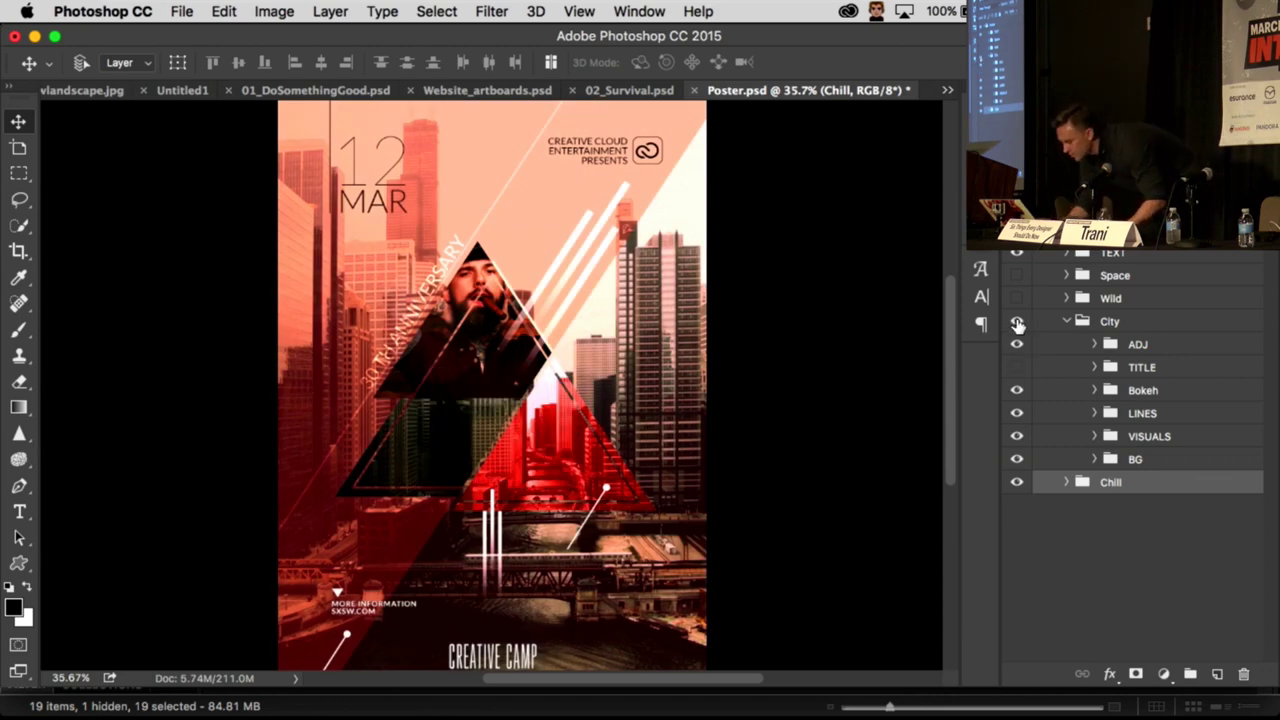
Step: Toggle the City group to compare the poster designs, and leave its ADJ subgroup and the City group hidden
{"action": "left_click", "coordinate": [1016, 321]}
{"action": "left_click", "coordinate": [1016, 322]}
{"action": "left_click", "coordinate": [1016, 345]}
{"action": "left_click", "coordinate": [1017, 322]}
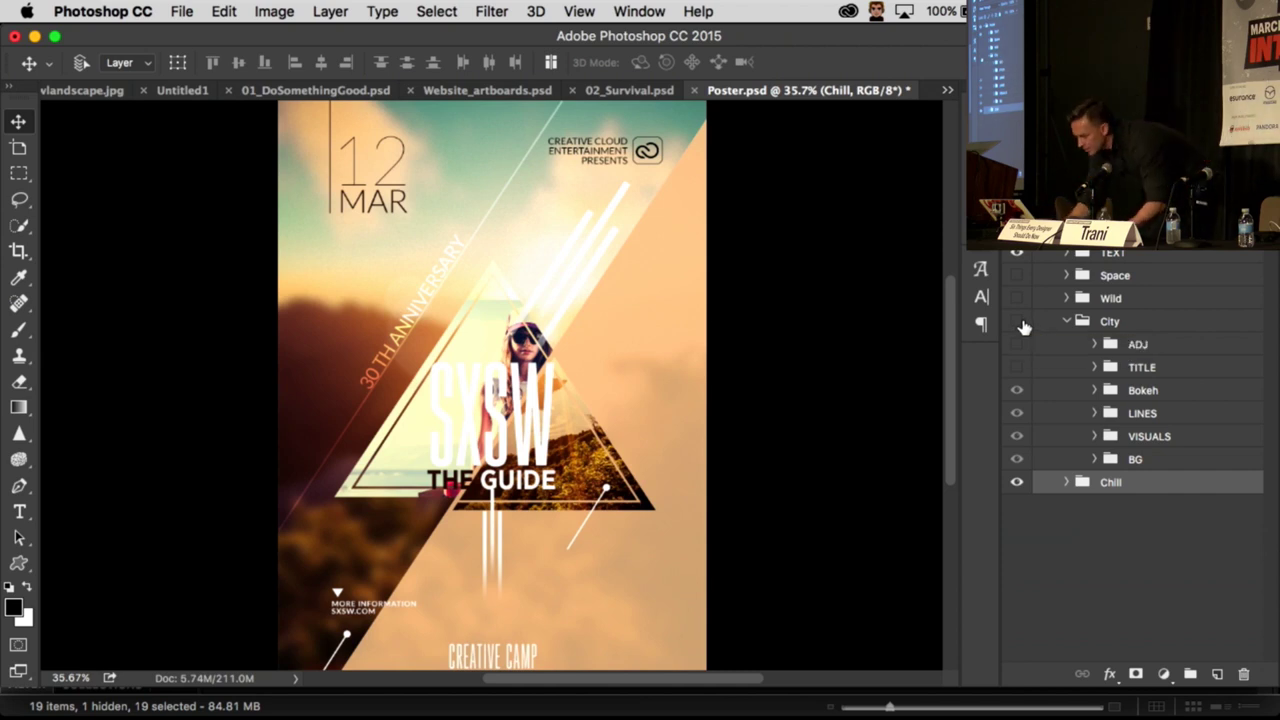
Step: Toggle the City group to compare it with the Chill design, leave it hidden, and collapse the group
{"action": "left_click", "coordinate": [1018, 323]}
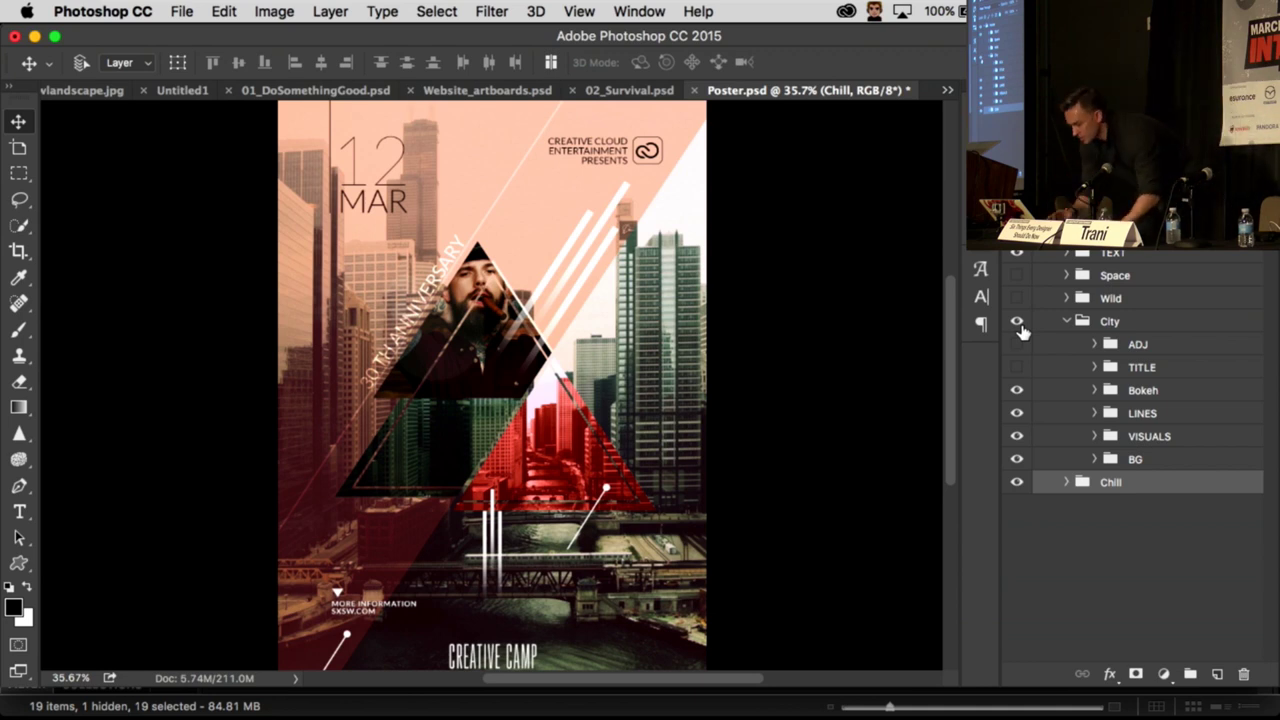
{"action": "left_click", "coordinate": [1016, 324]}
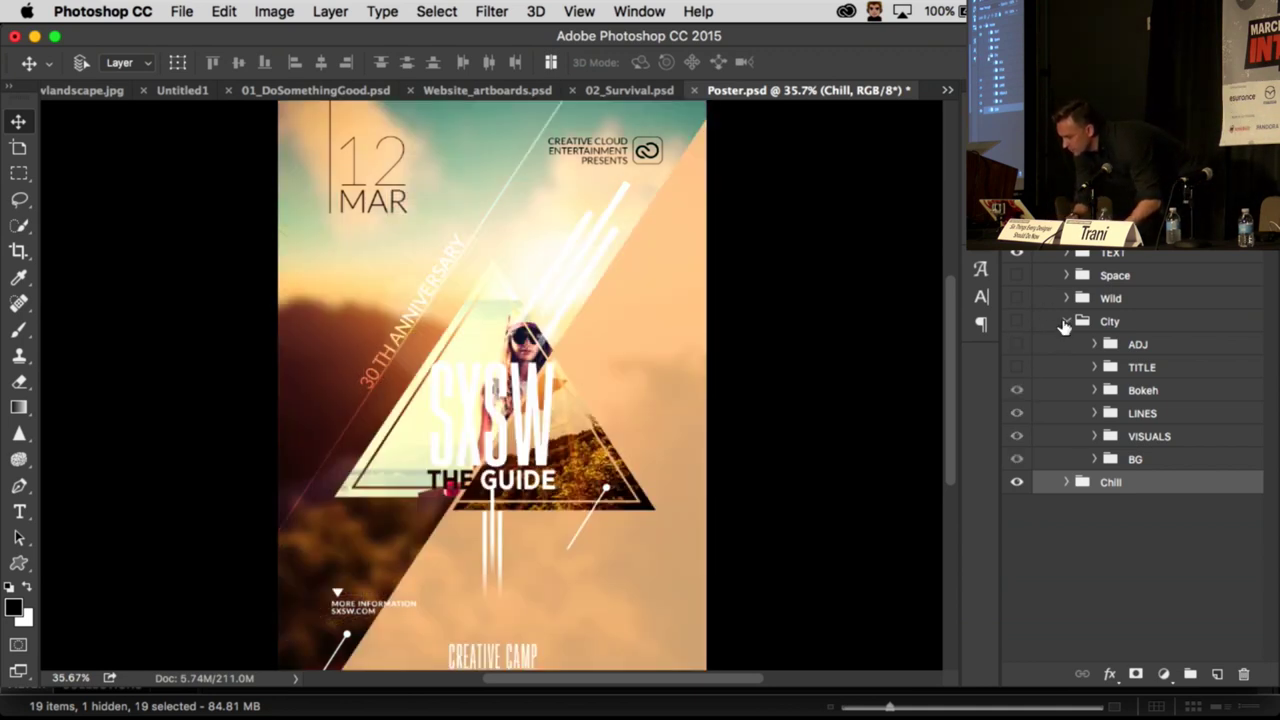
{"action": "left_click", "coordinate": [1064, 324]}
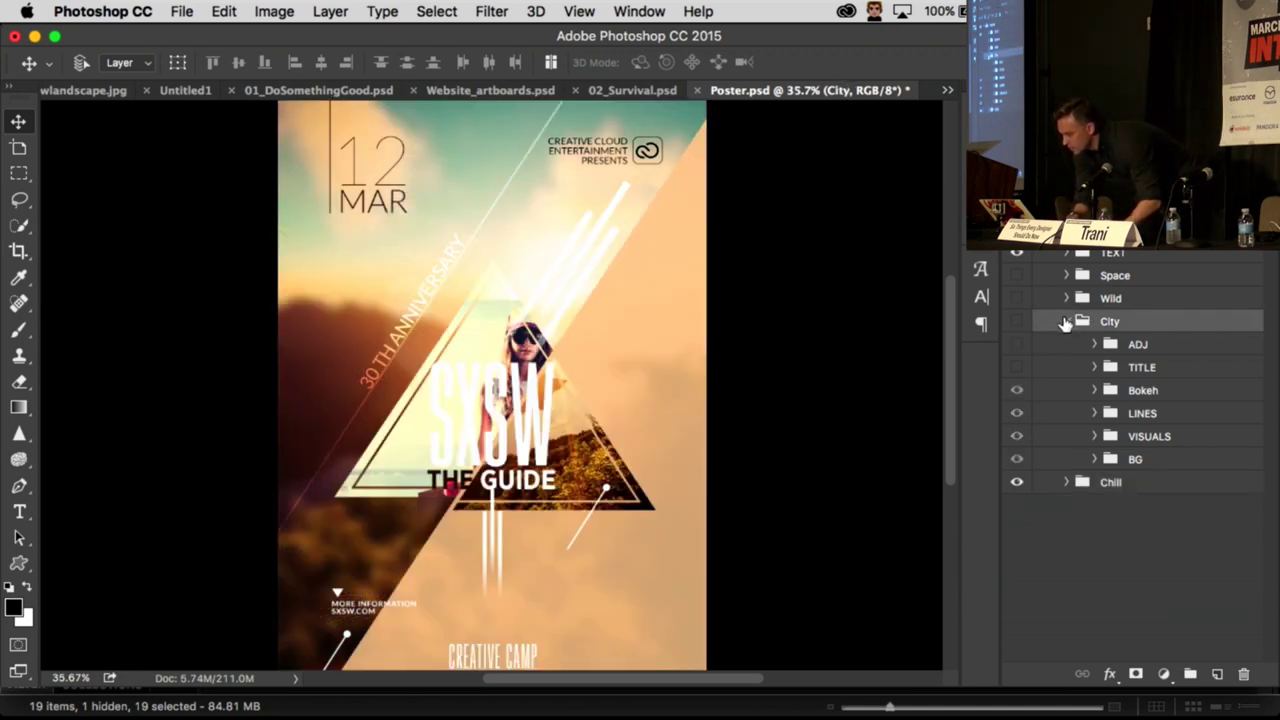
{"action": "left_click", "coordinate": [1067, 321]}
Step: Convert the Poster group into a 1200 x 1671 px artboard
{"action": "left_click", "coordinate": [954, 237]}
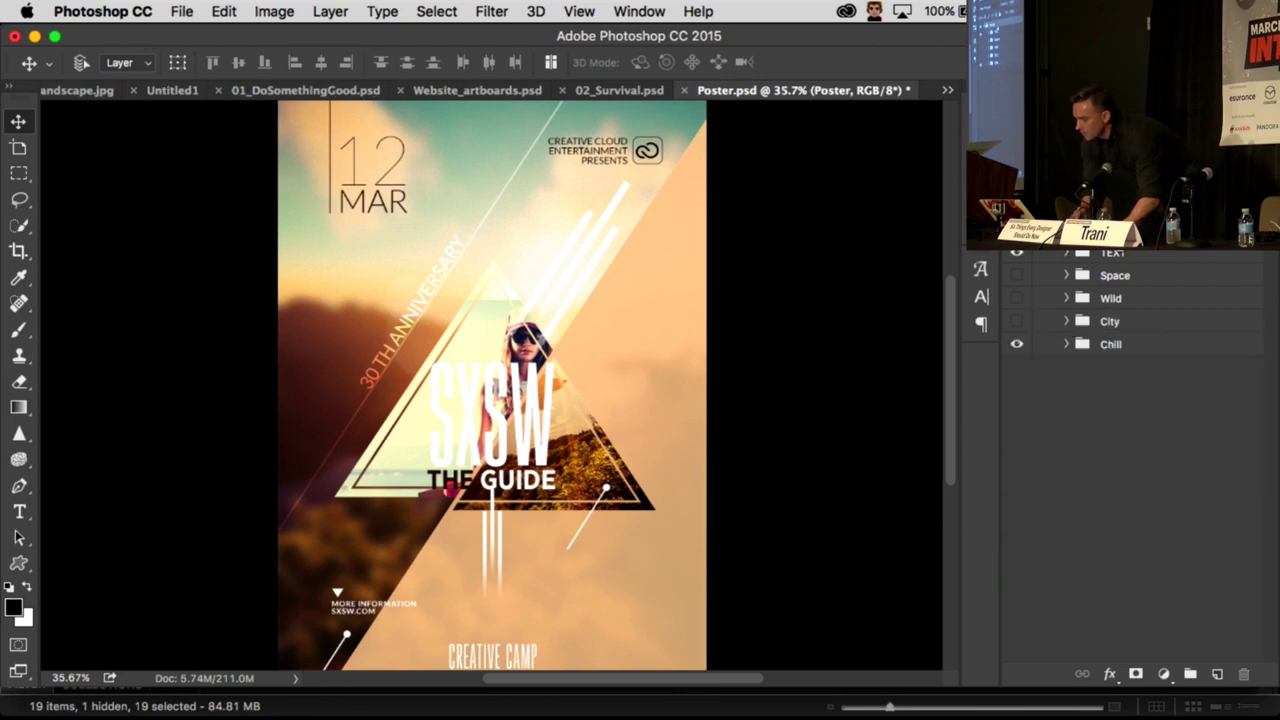
{"action": "right_click", "coordinate": [954, 237]}
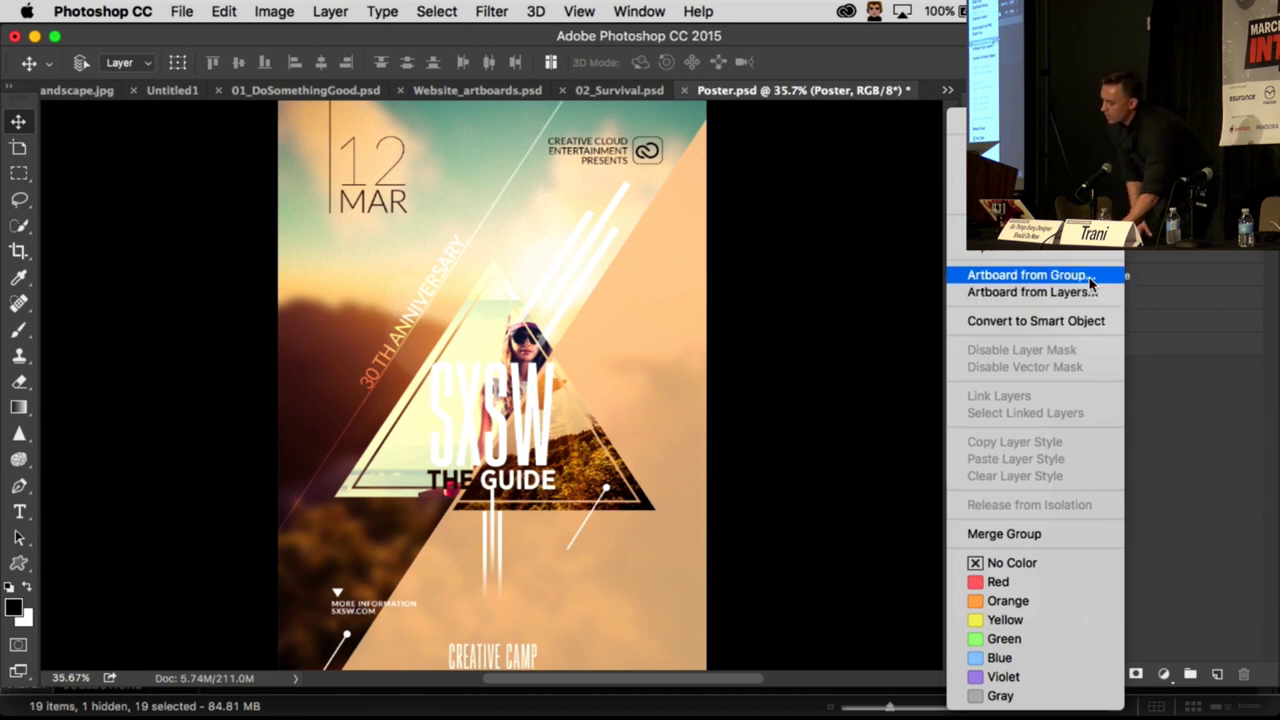
{"action": "left_click", "coordinate": [1030, 275]}
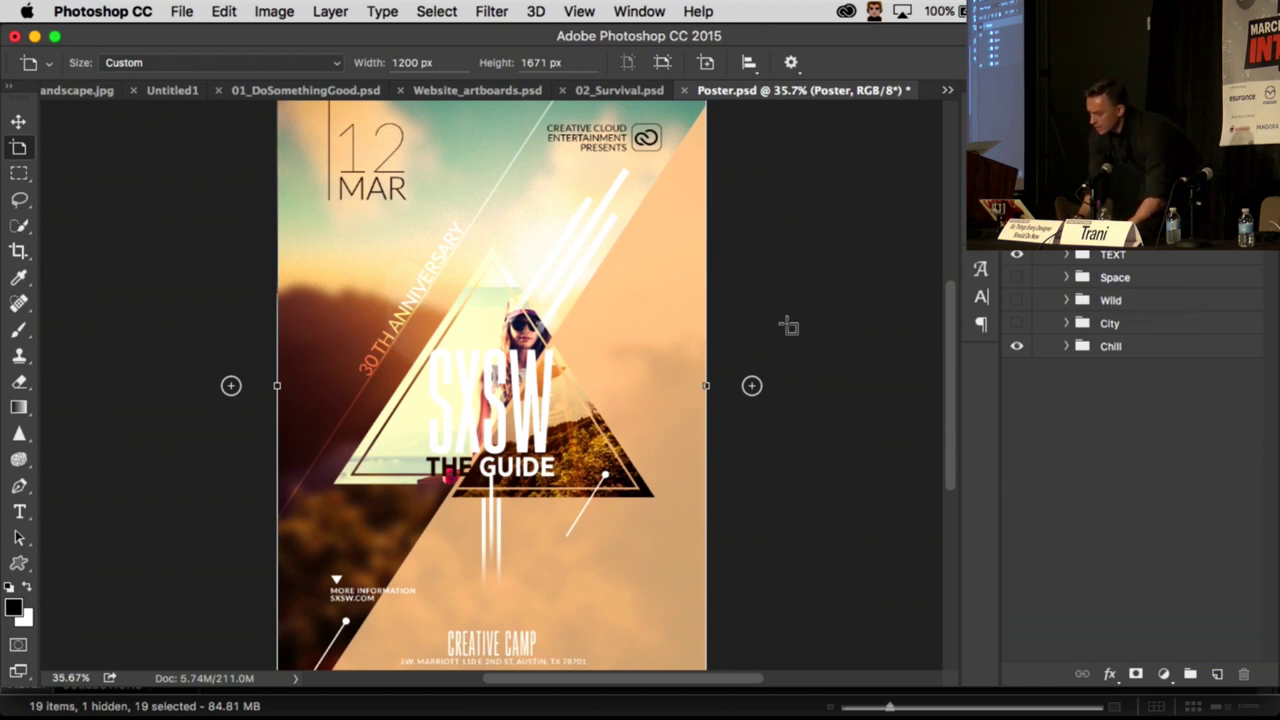
Step: Duplicate the Poster artboard with its contents to its right and show the City group in the copy
{"action": "left_click", "coordinate": [752, 386], "text": "alt"}
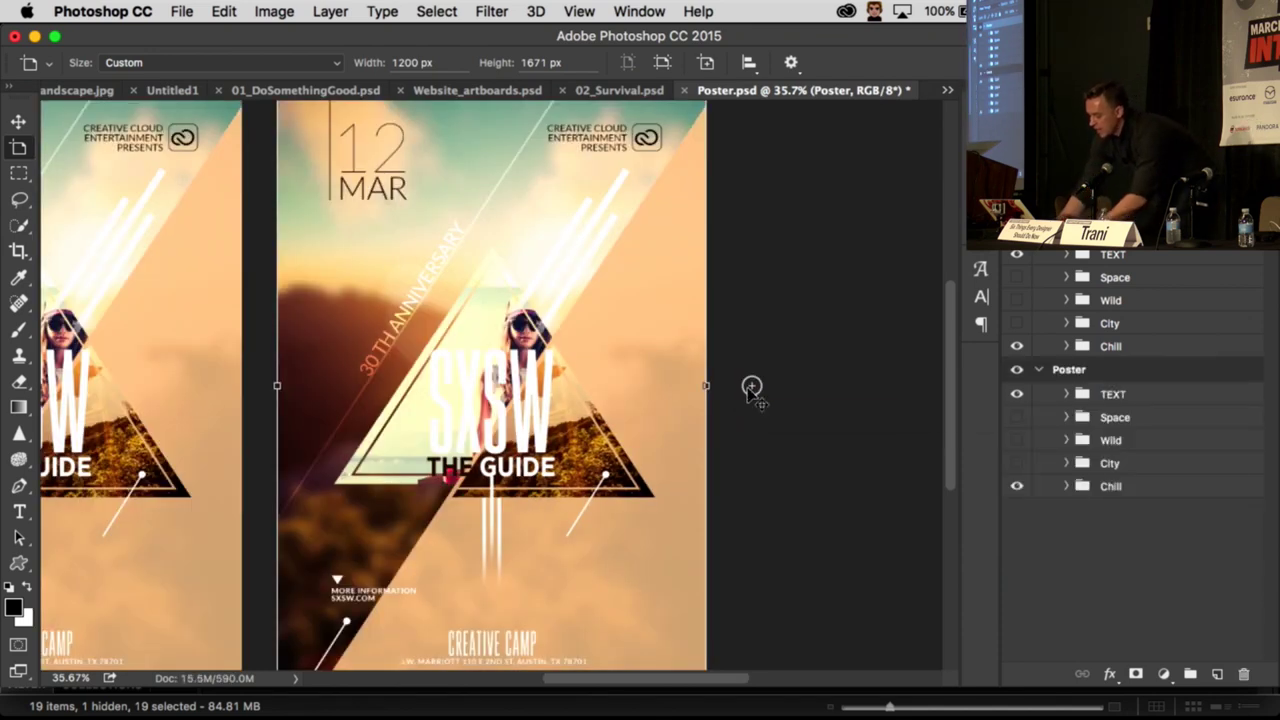
{"action": "key", "text": "super+0"}
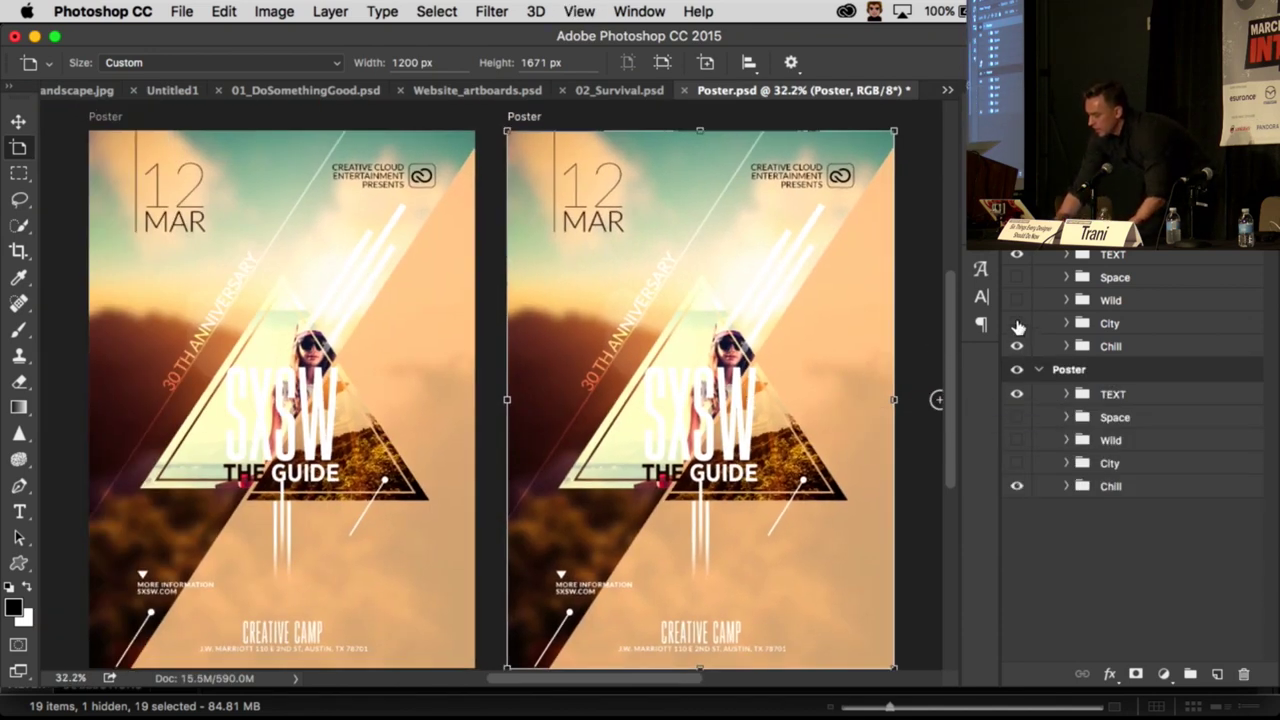
{"action": "left_click", "coordinate": [1017, 324]}
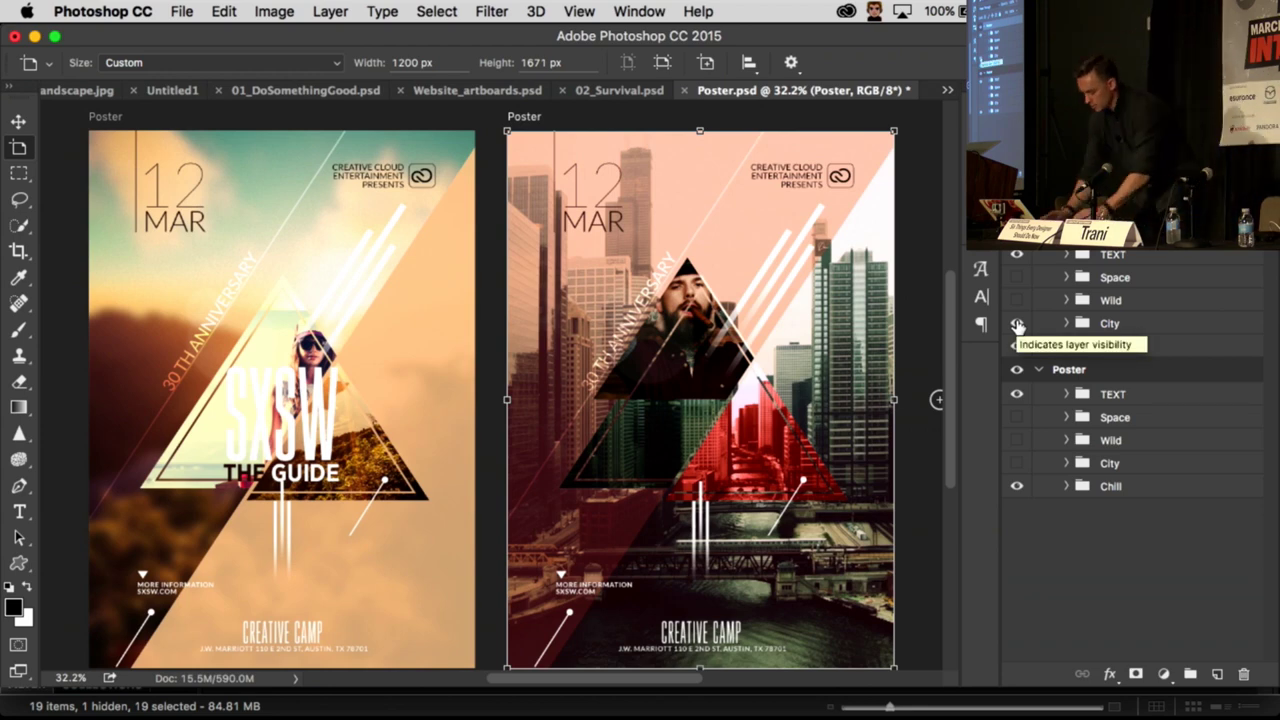
Step: Duplicate the City poster artboard with its contents directly below it, and duplicate that copy to its left
{"action": "key", "text": "super+minus"}
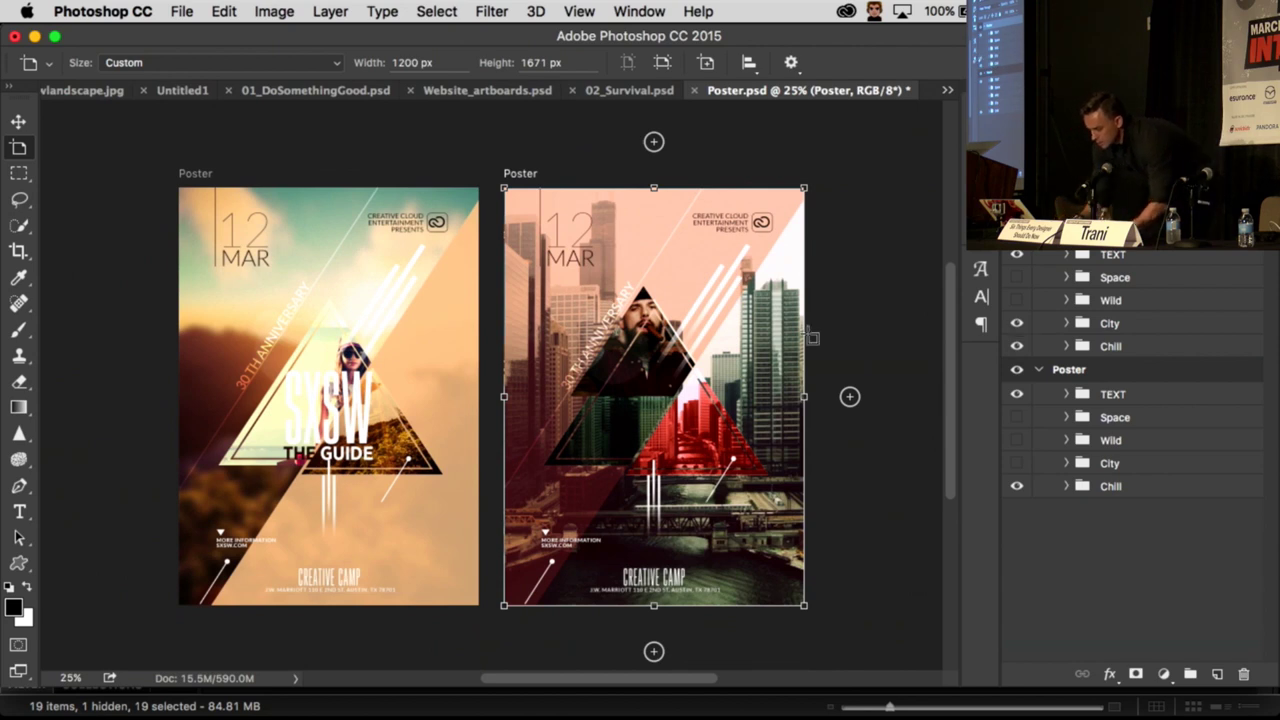
{"action": "left_click", "coordinate": [654, 654], "text": "alt"}
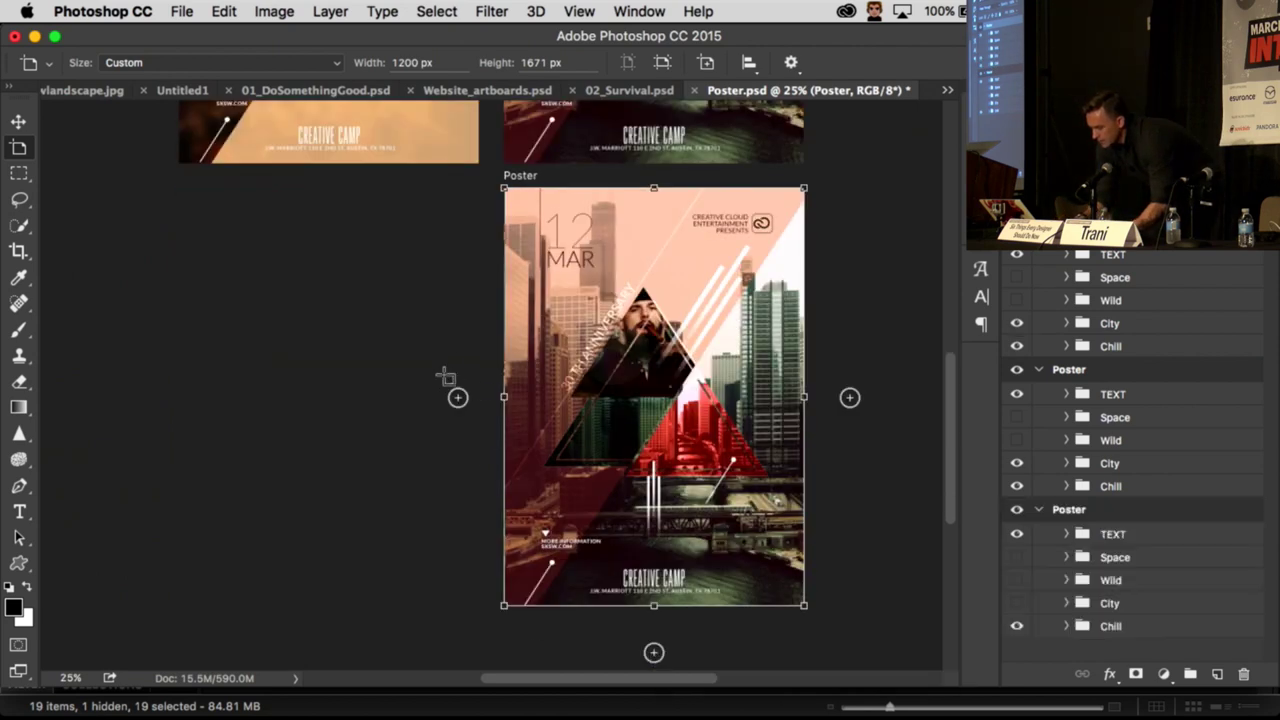
{"action": "left_click", "coordinate": [457, 397], "text": "alt"}
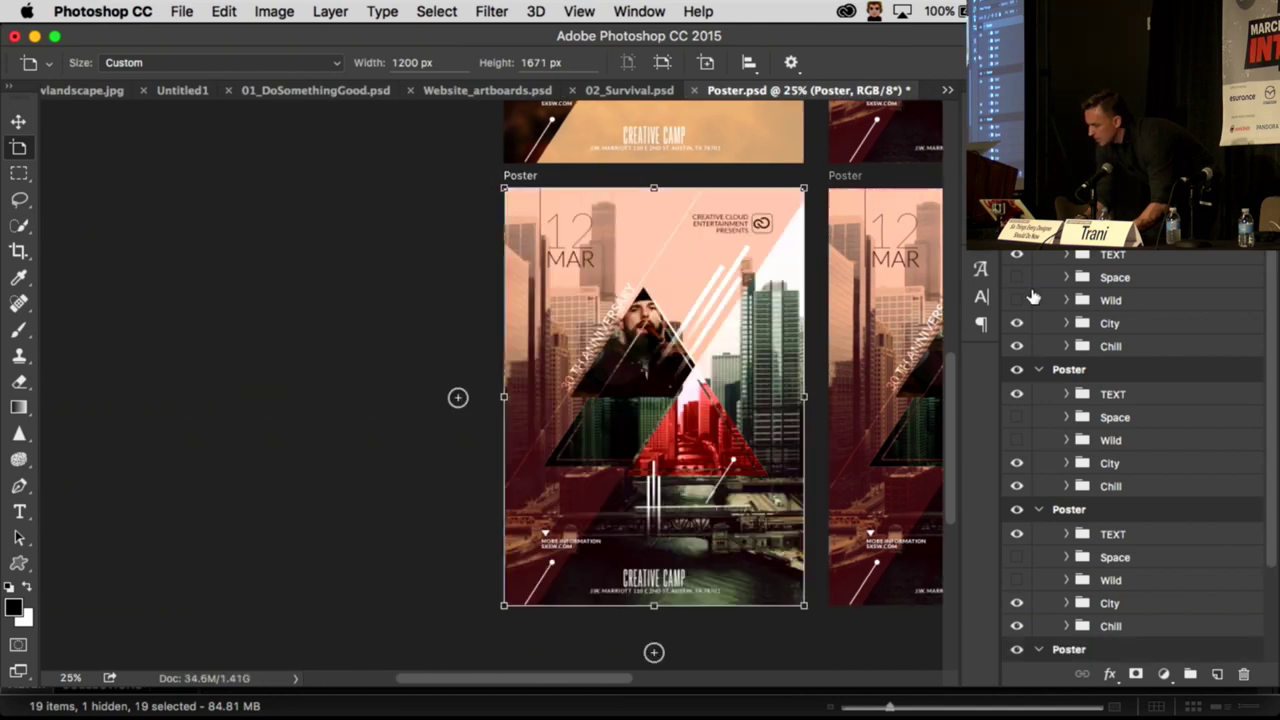
Step: Show the Space group in the lower-left poster artboard and the Wild group in the lower-right one
{"action": "left_click", "coordinate": [1017, 279]}
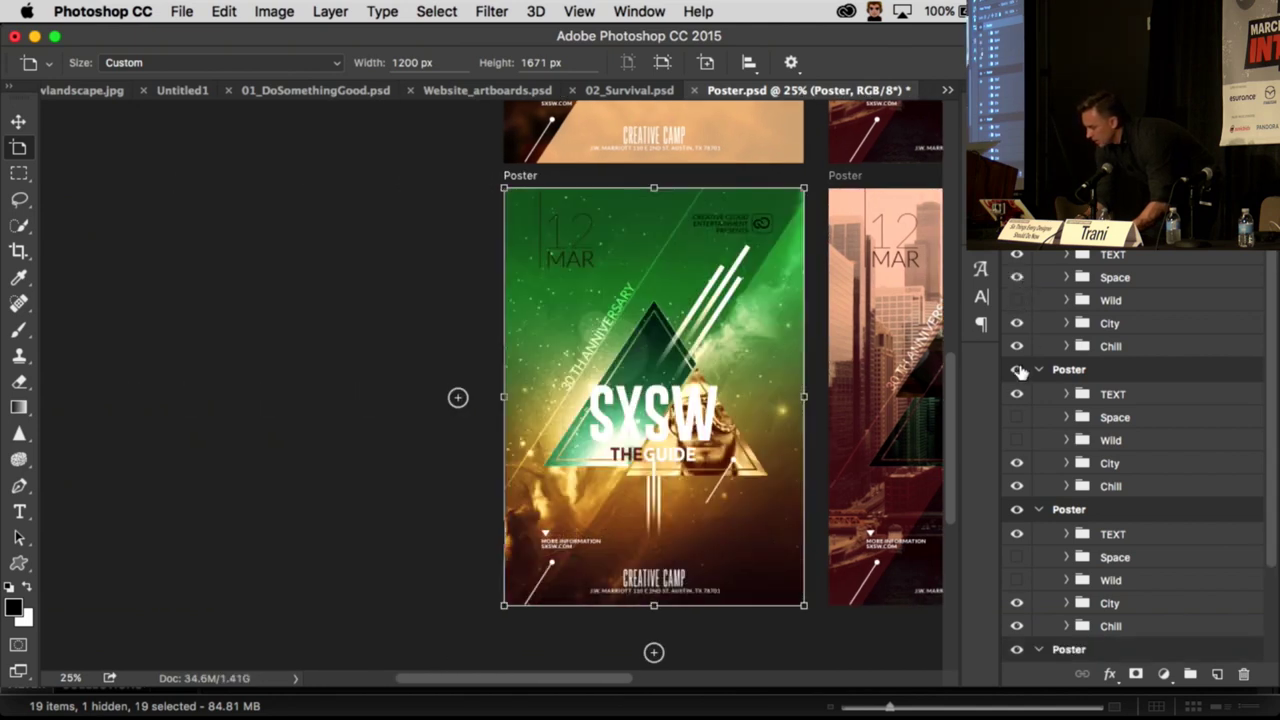
{"action": "left_click", "coordinate": [1017, 440]}
{"action": "key", "text": "super+0"}
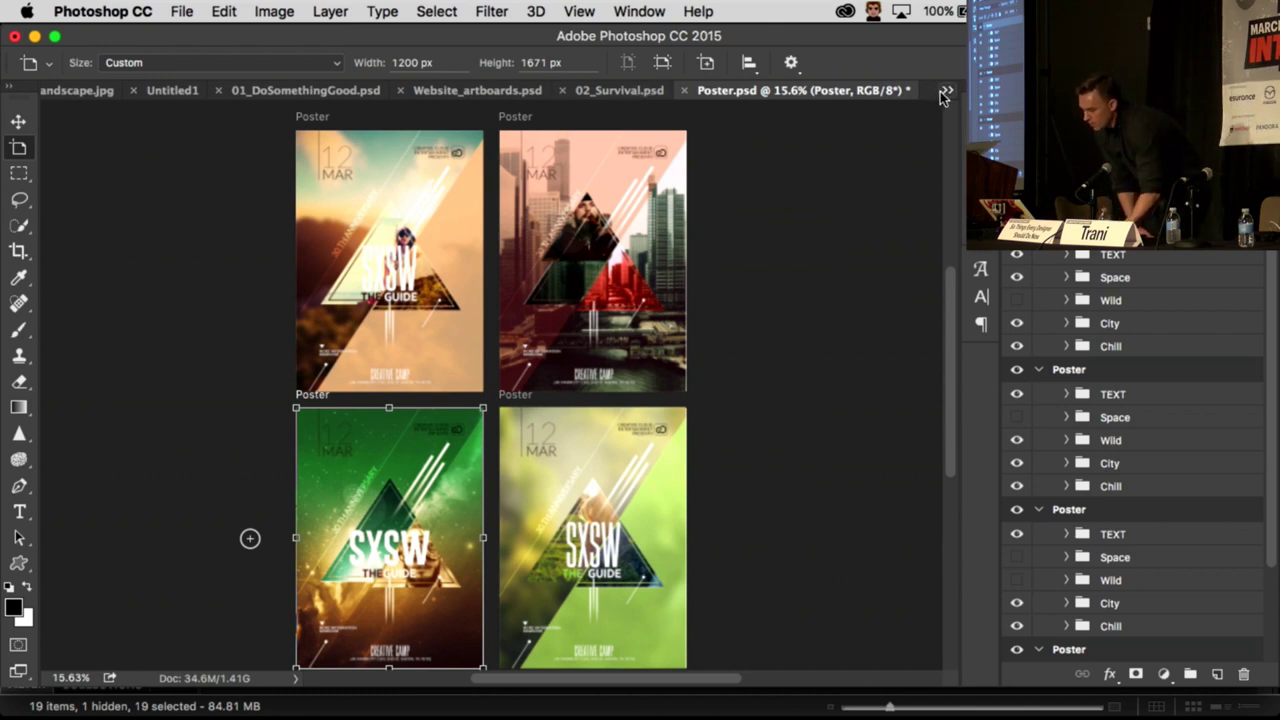
Step: Switch to the Website_artboards.psd document to view its artboards
{"action": "left_click", "coordinate": [424, 91]}
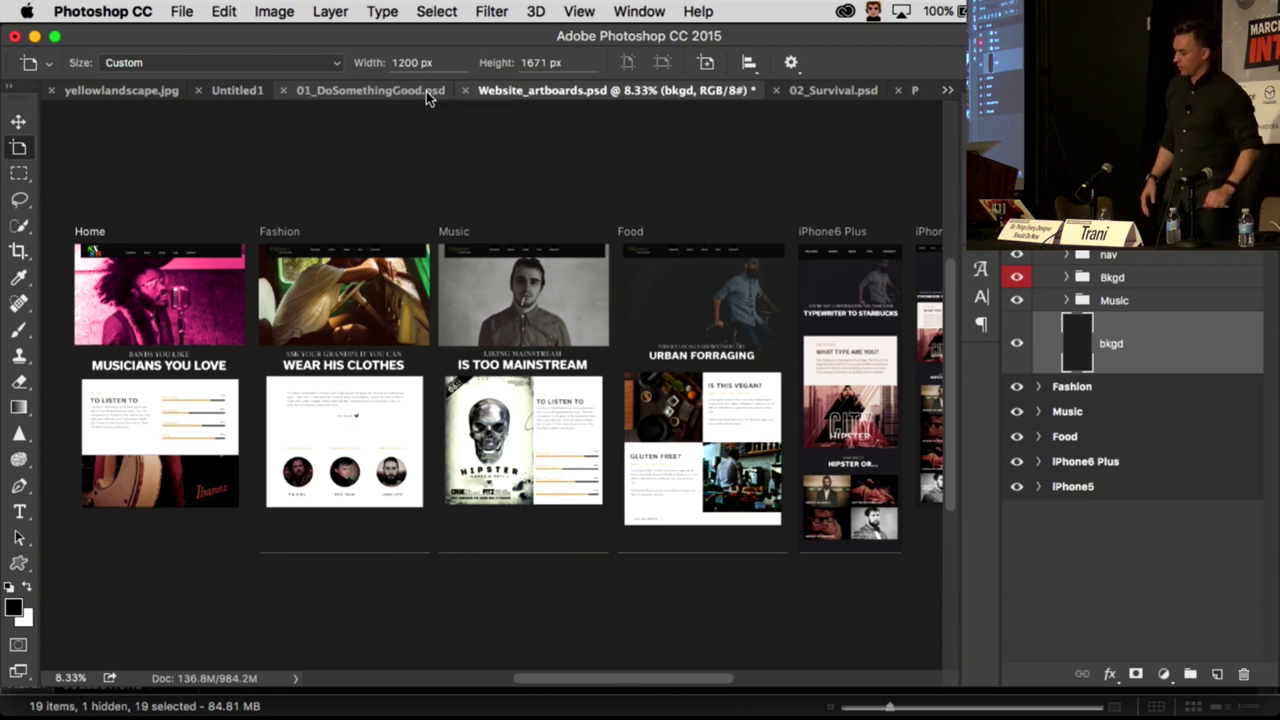
{"action": "key", "text": "super+plus"}
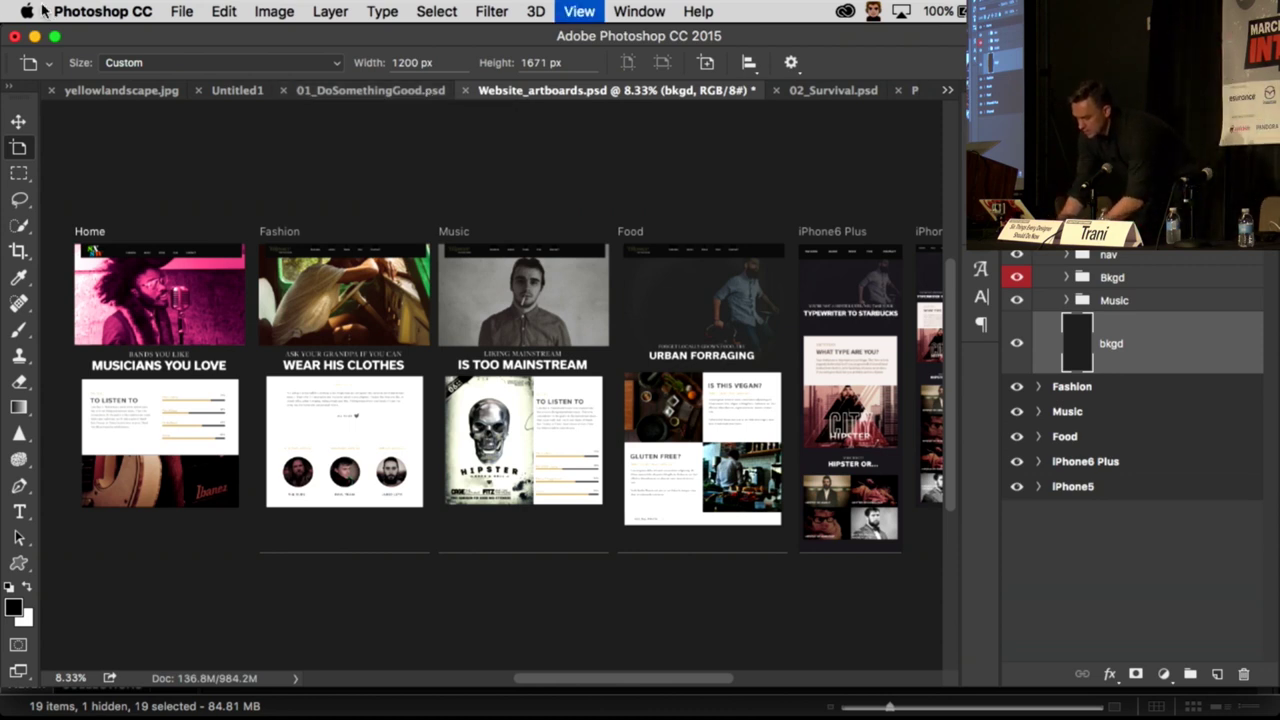
Step: Draw a new artboard about 2124 by 1748 px in the empty canvas area beside the iPhone5 artboard
{"action": "scroll", "coordinate": [222, 193], "scroll_direction": "left", "scroll_amount": 3}
{"action": "scroll", "coordinate": [460, 229], "scroll_direction": "right", "scroll_amount": 8}
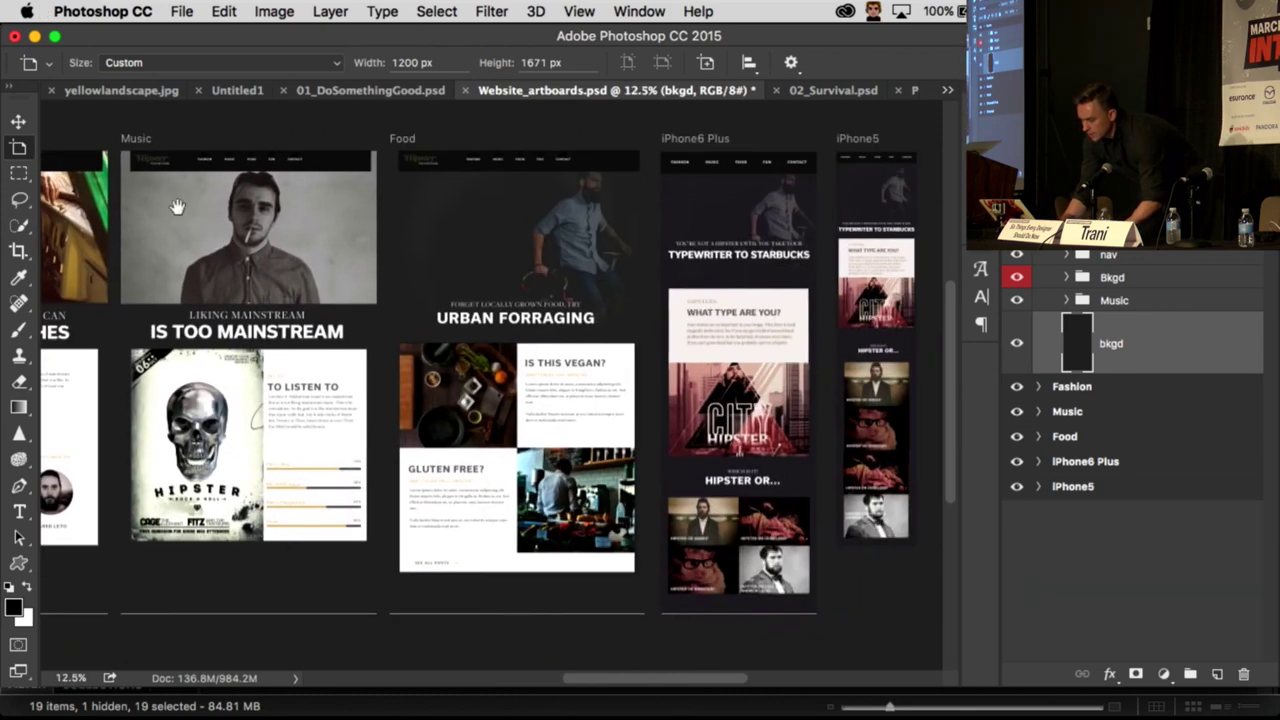
{"action": "scroll", "coordinate": [553, 234], "scroll_direction": "left", "scroll_amount": 1}
{"action": "scroll", "coordinate": [553, 234], "scroll_direction": "left", "scroll_amount": 4}
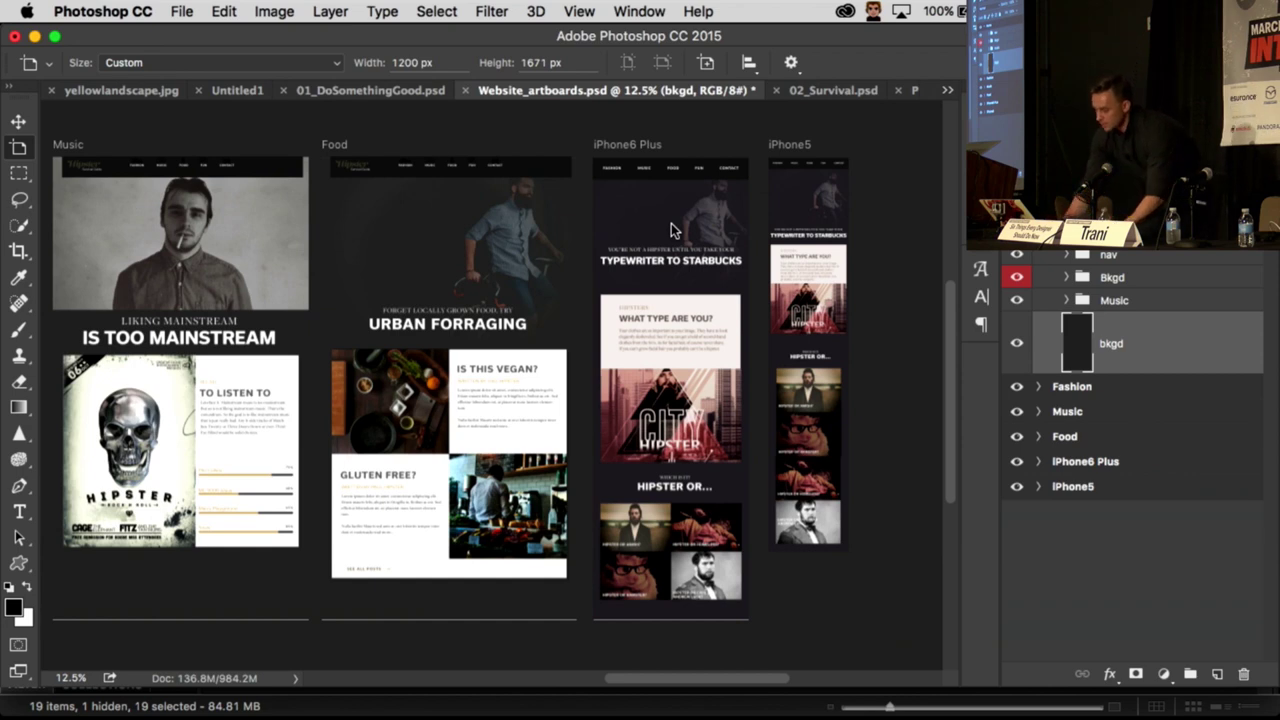
{"action": "left_click_drag", "start_coordinate": [672, 230], "coordinate": [252, 224]}
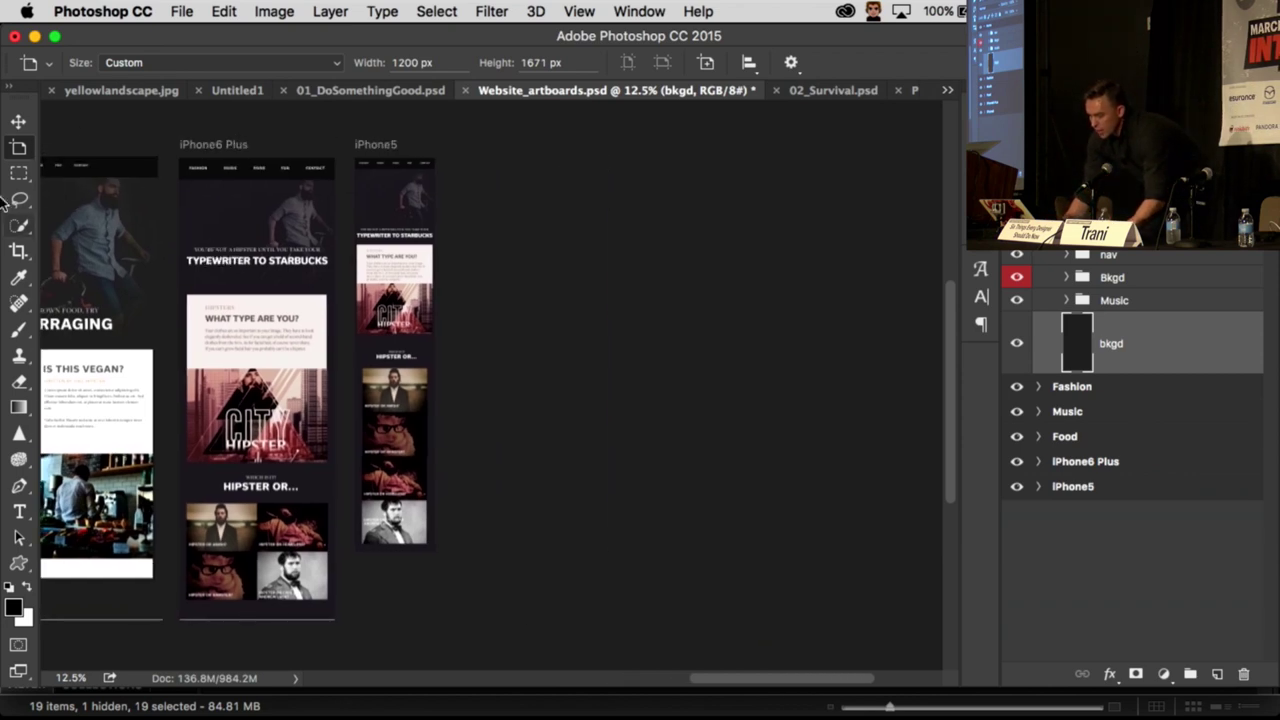
{"action": "left_click", "coordinate": [18, 148]}
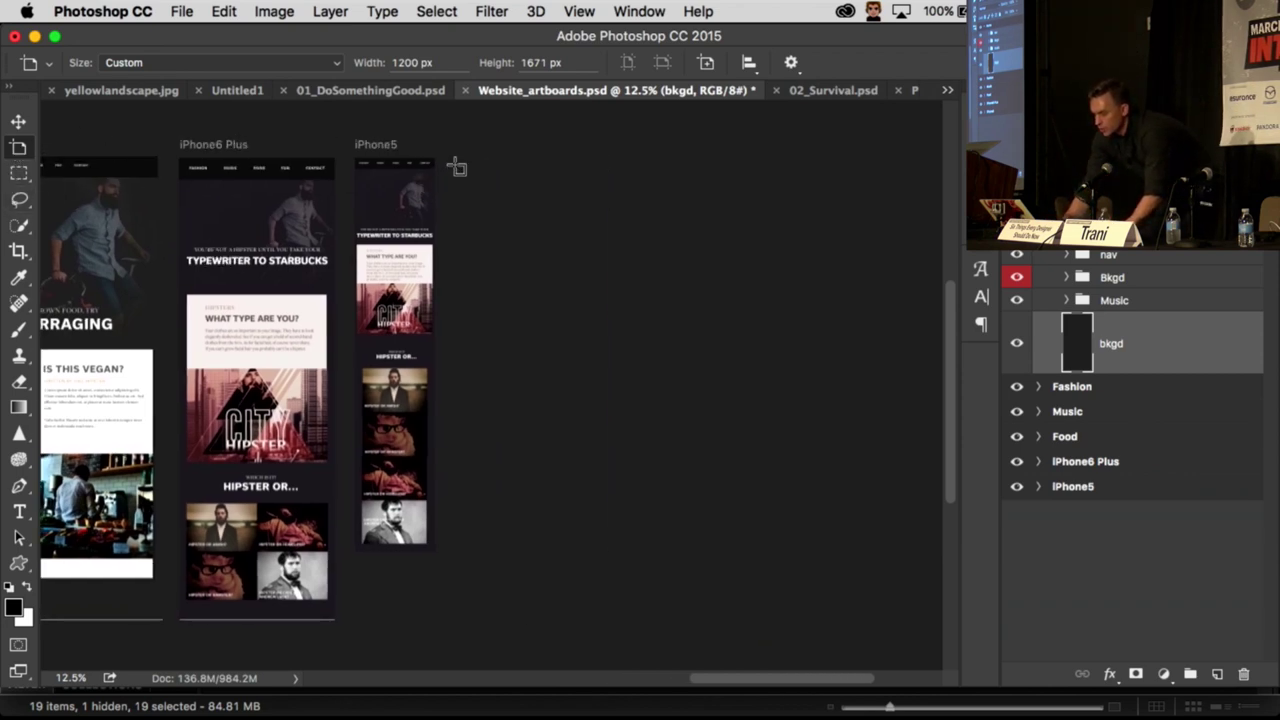
{"action": "left_click_drag", "start_coordinate": [459, 162], "coordinate": [724, 381]}
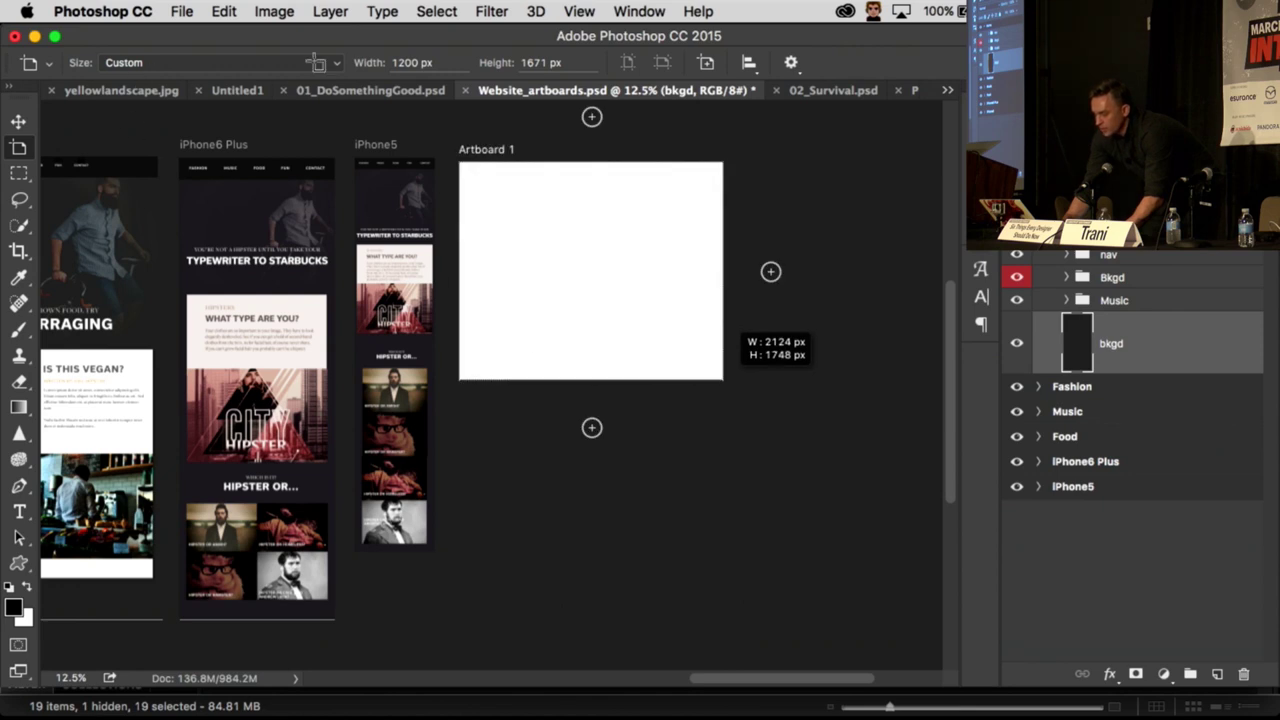
Step: Apply the iPhone 6 Plus size preset (1242, 2208) to the new artboard and switch to the Move tool
{"action": "left_click", "coordinate": [338, 63]}
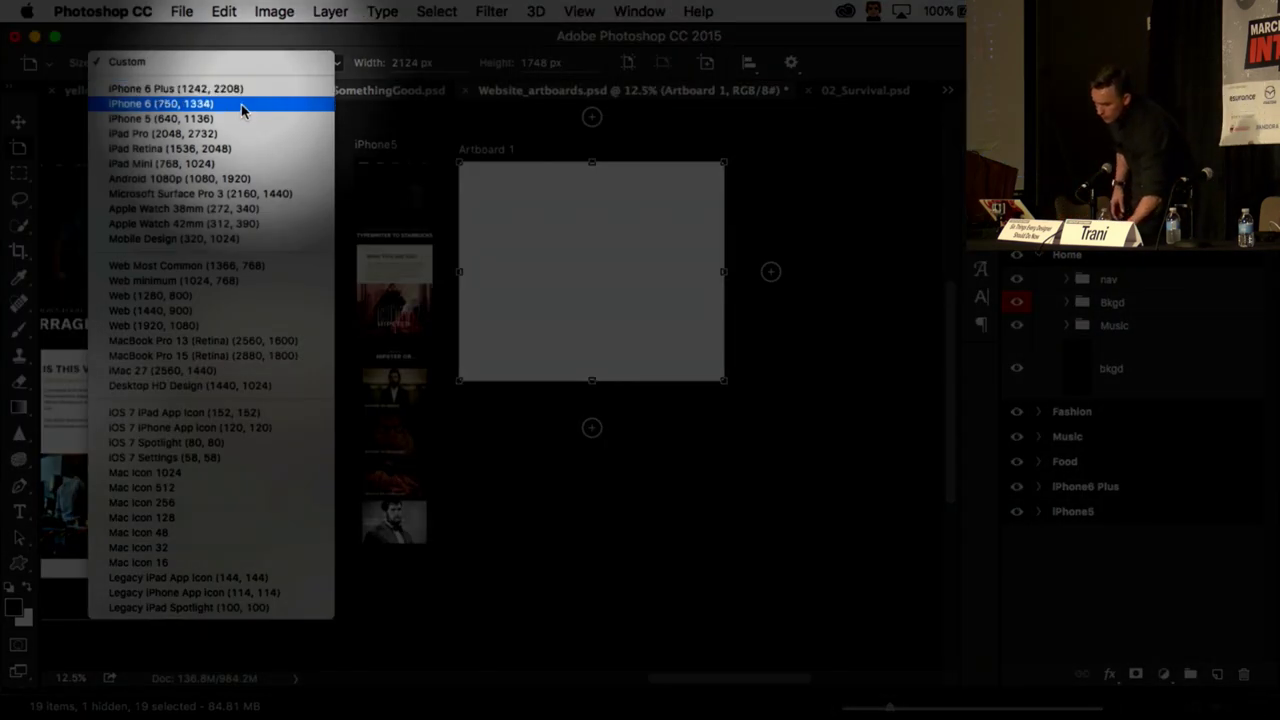
{"action": "left_click", "coordinate": [166, 93]}
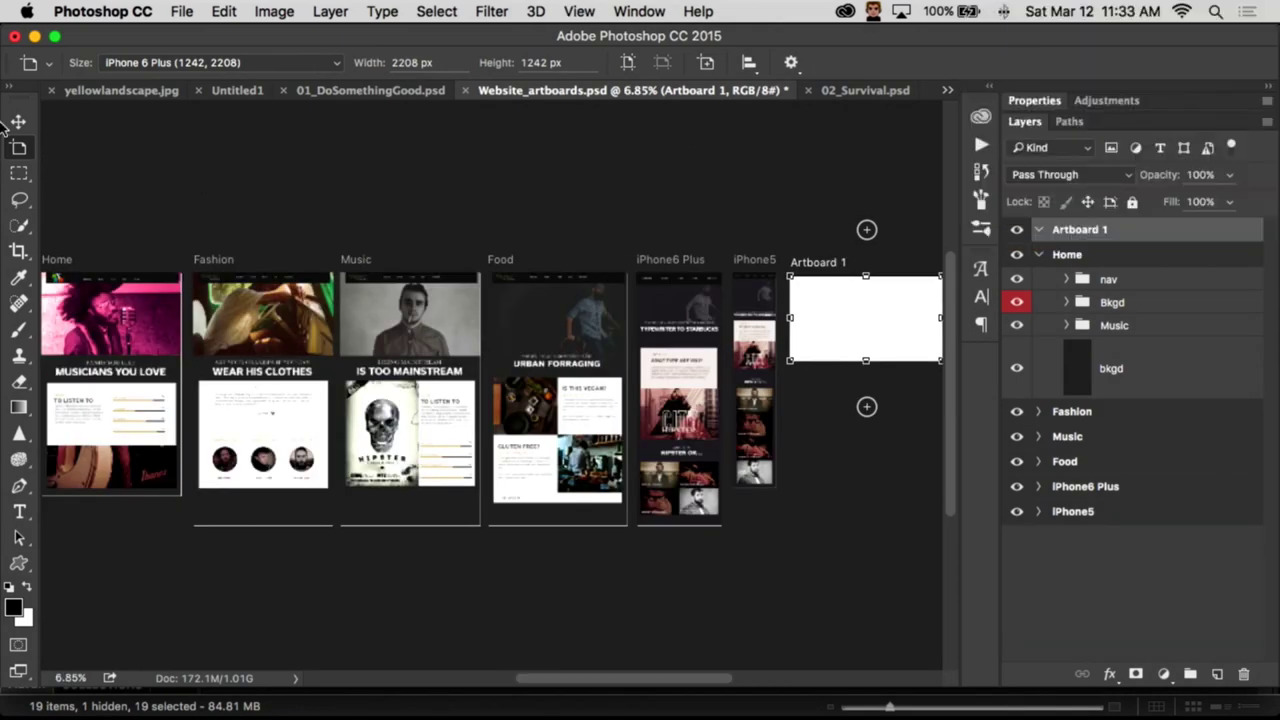
{"action": "left_click", "coordinate": [18, 121]}
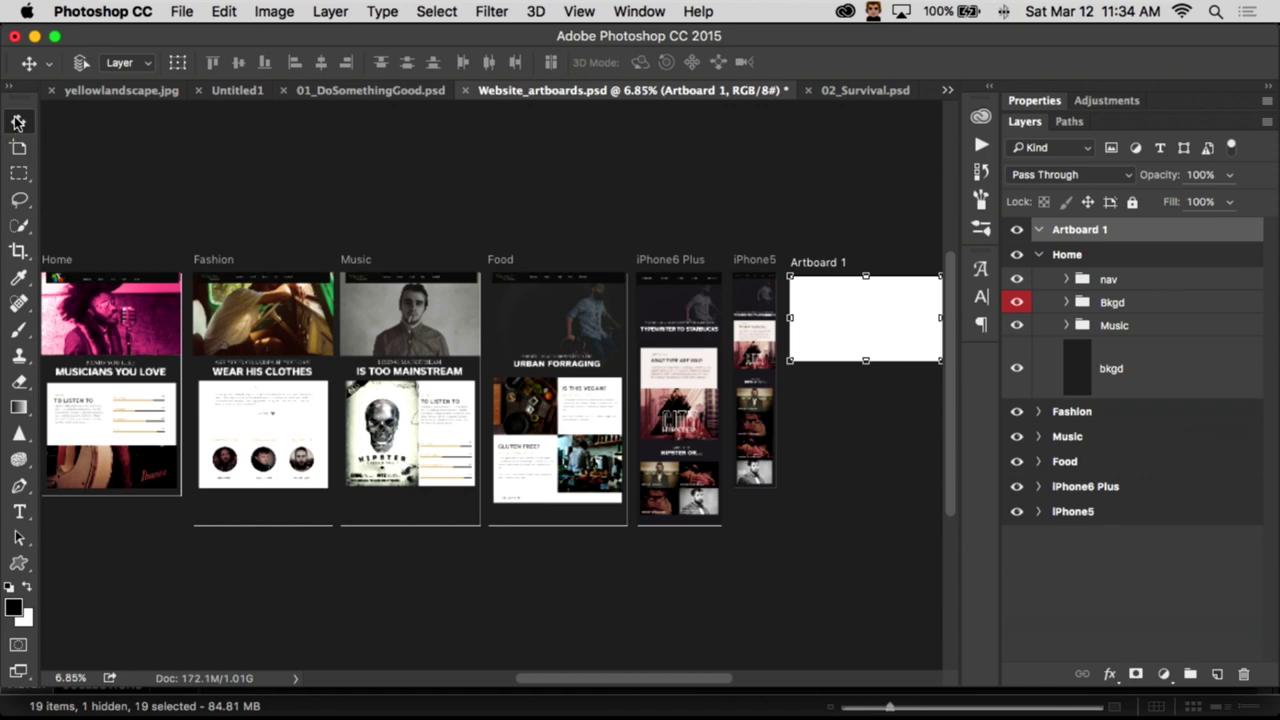
Step: Switch to the Untitled1 document, make the woman.jpeg layer visible and select it
{"action": "left_click", "coordinate": [117, 91]}
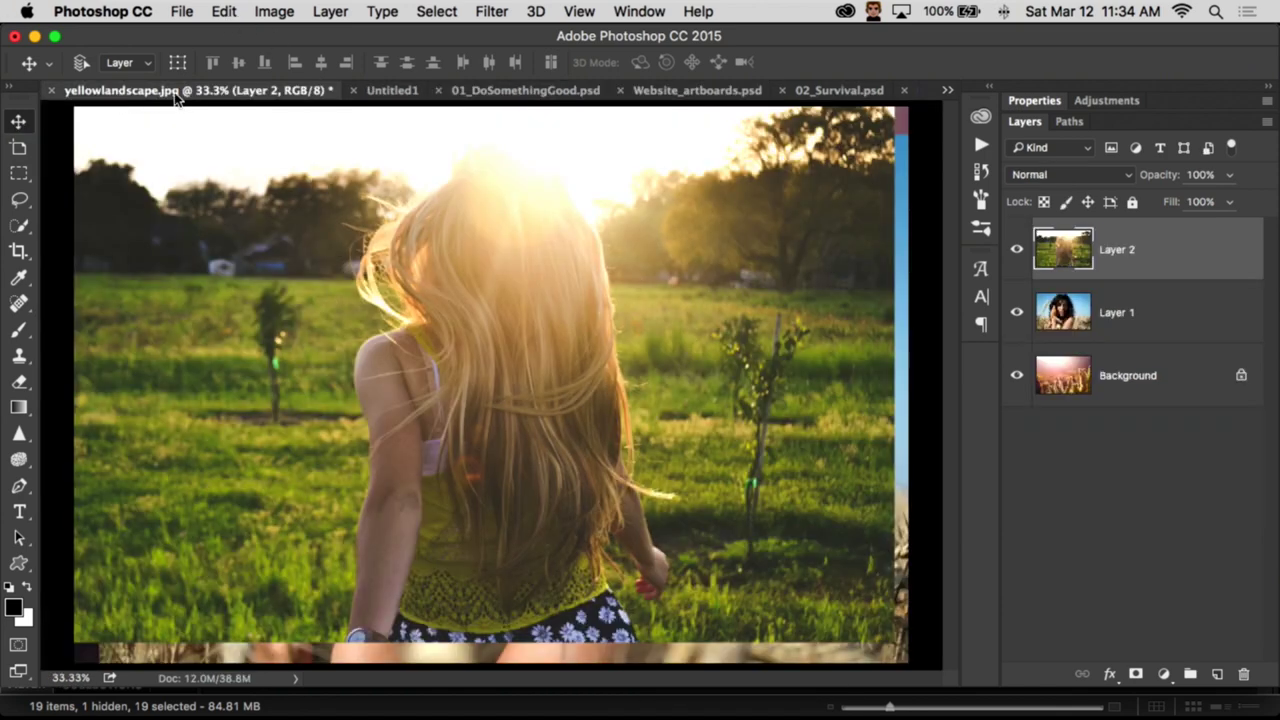
{"action": "left_click", "coordinate": [393, 89]}
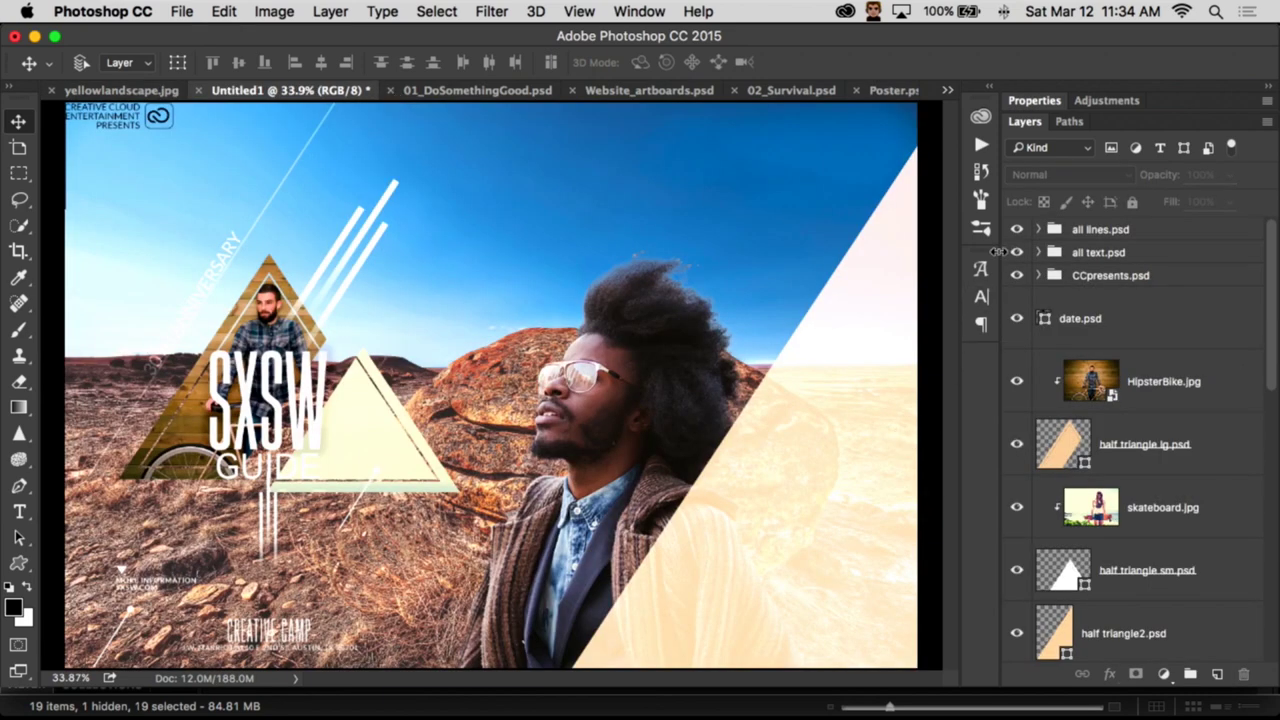
{"action": "scroll", "coordinate": [1108, 414], "scroll_direction": "down", "scroll_amount": 10}
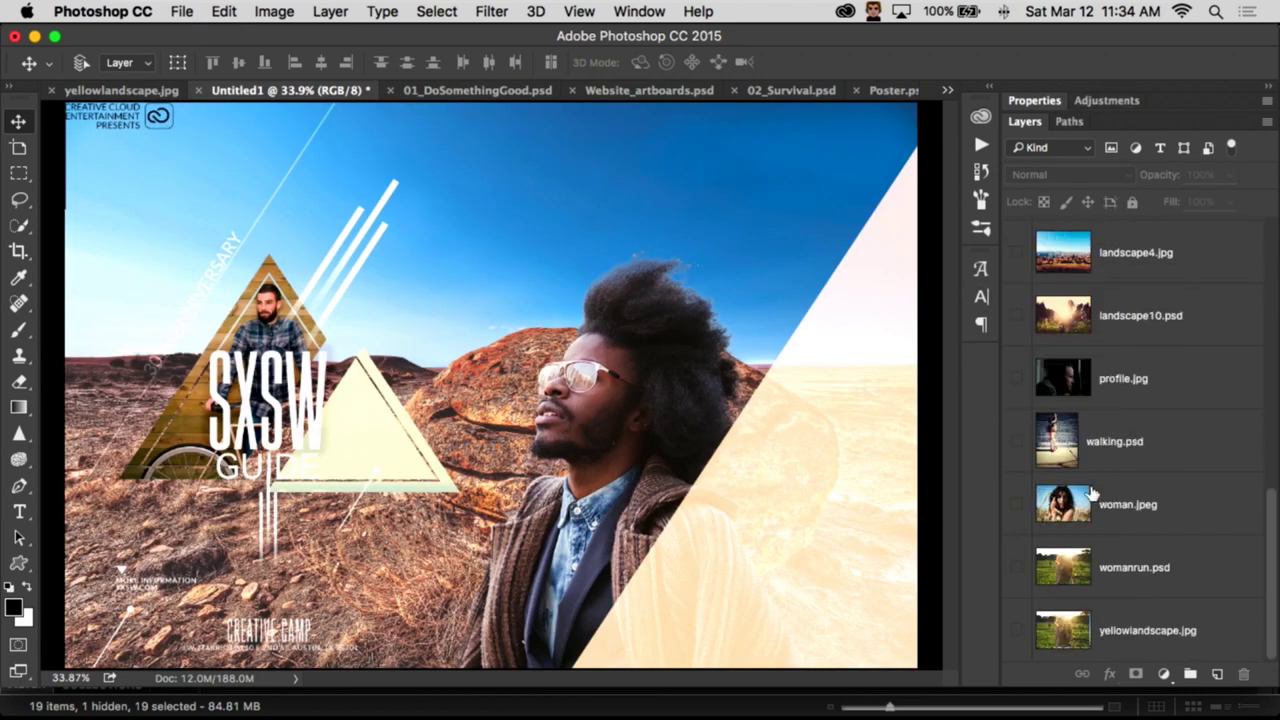
{"action": "left_click", "coordinate": [1016, 507]}
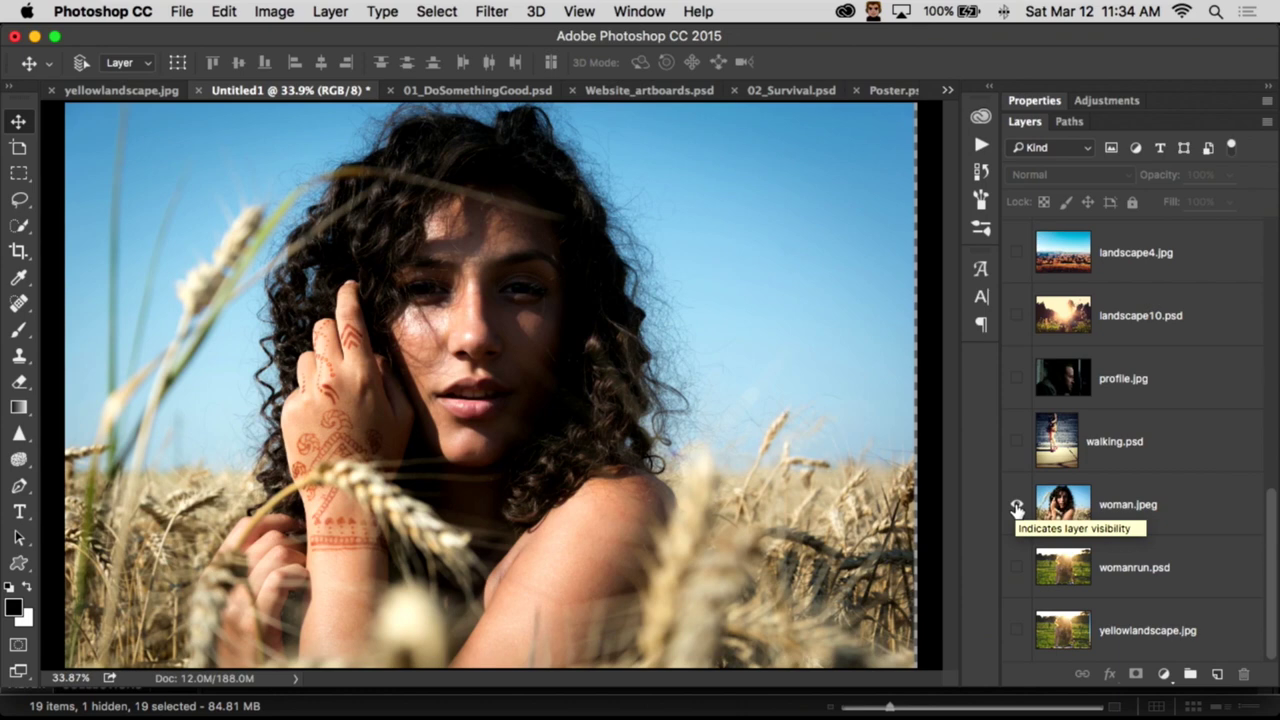
{"action": "left_click", "coordinate": [1236, 520]}
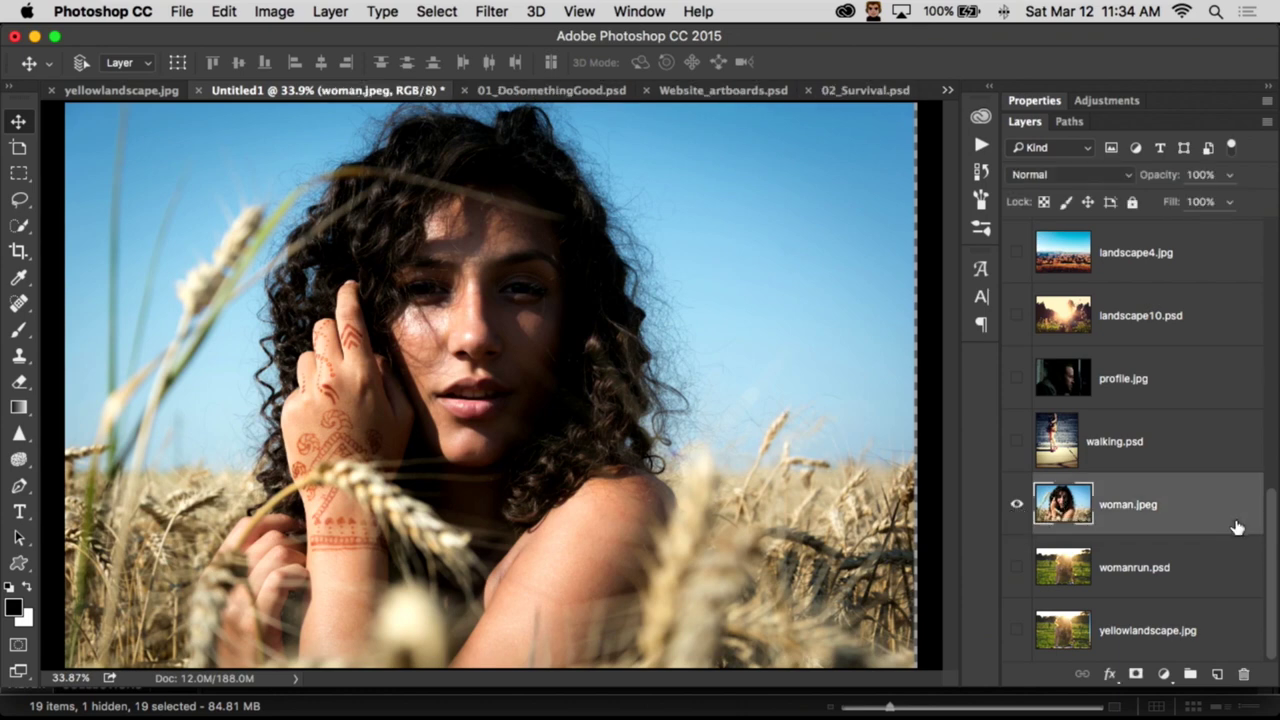
Step: Add a Brightness/Contrast adjustment layer above woman.jpeg with brightness 28 and contrast 26
{"action": "left_click", "coordinate": [318, 12]}
{"action": "mouse_move", "coordinate": [372, 95]}
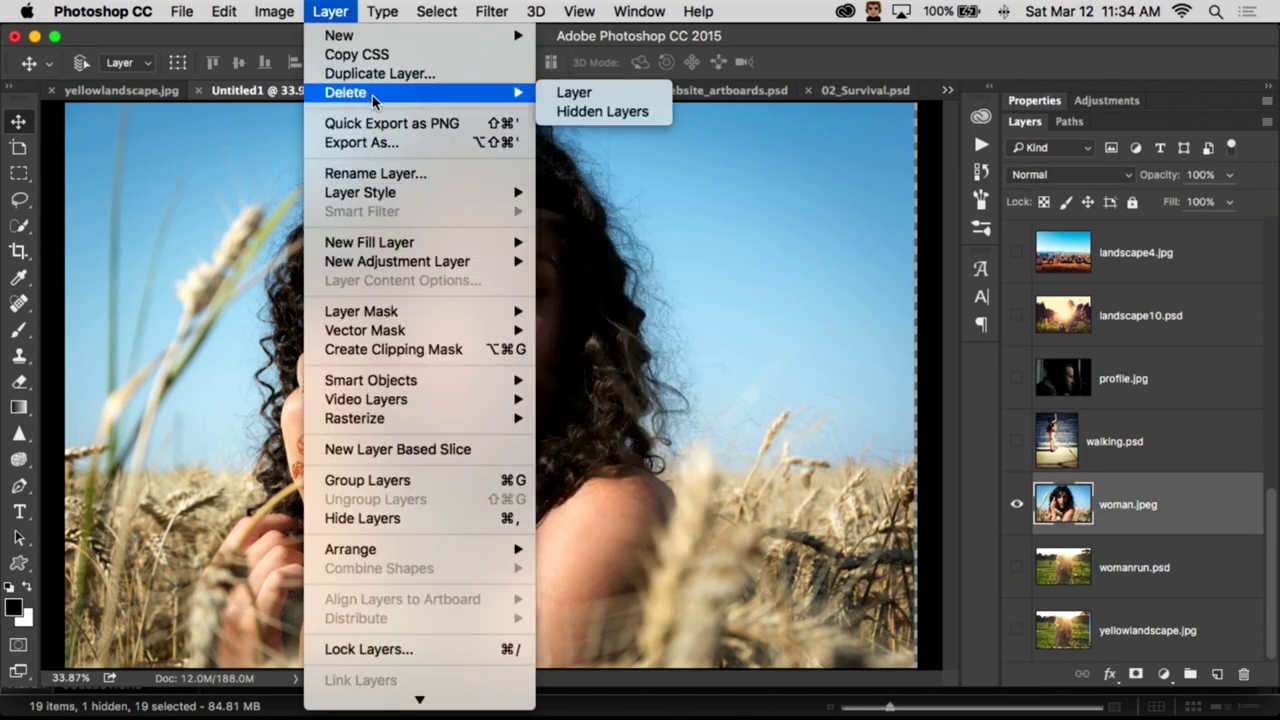
{"action": "mouse_move", "coordinate": [480, 261]}
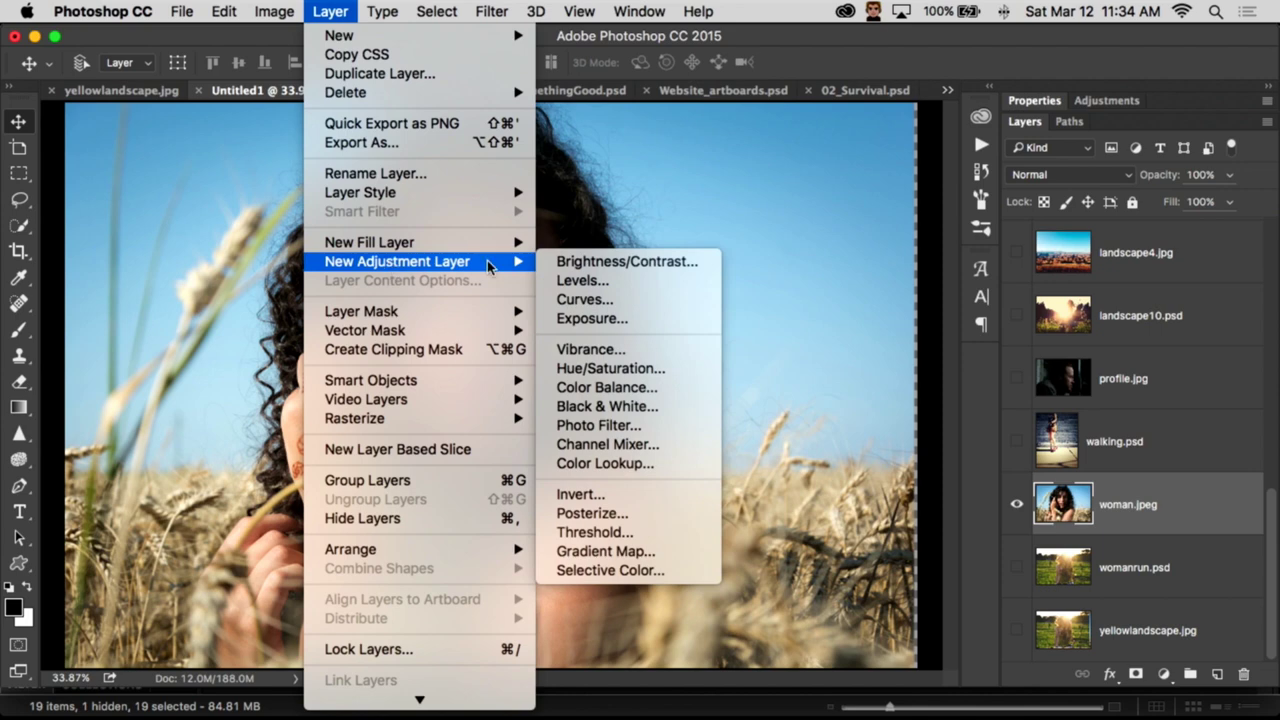
{"action": "left_click", "coordinate": [652, 262]}
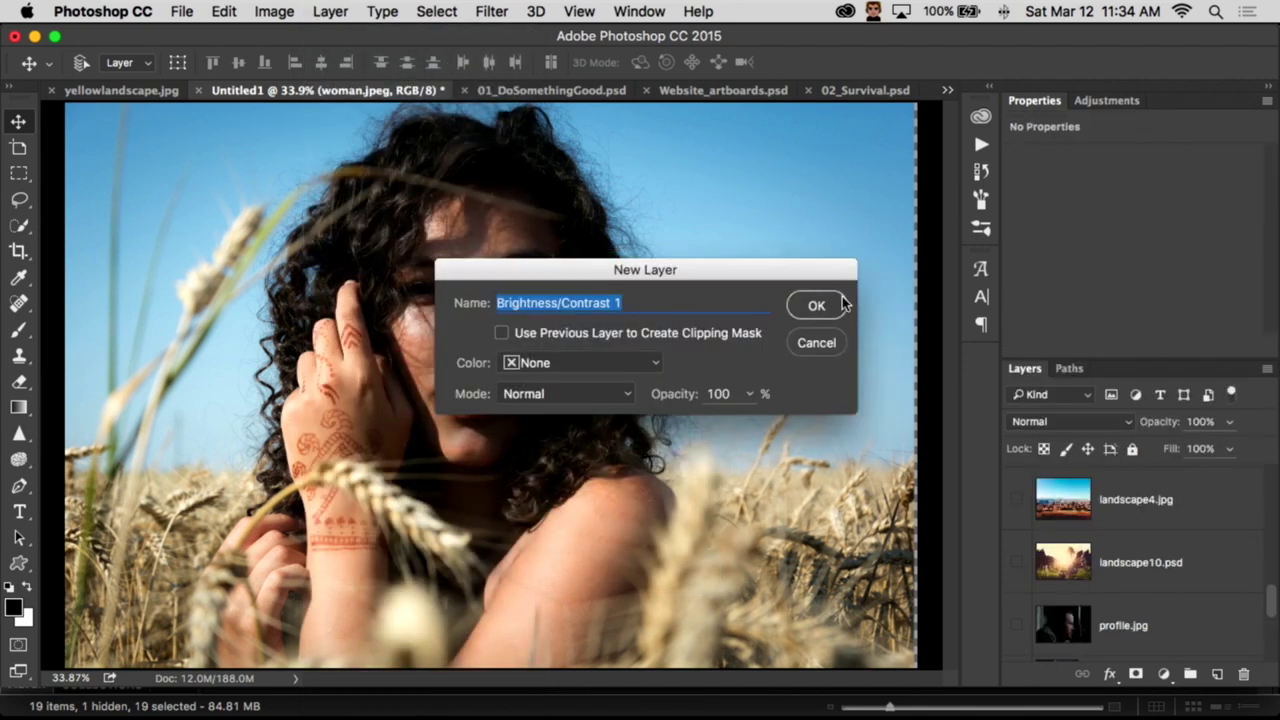
{"action": "left_click", "coordinate": [816, 305]}
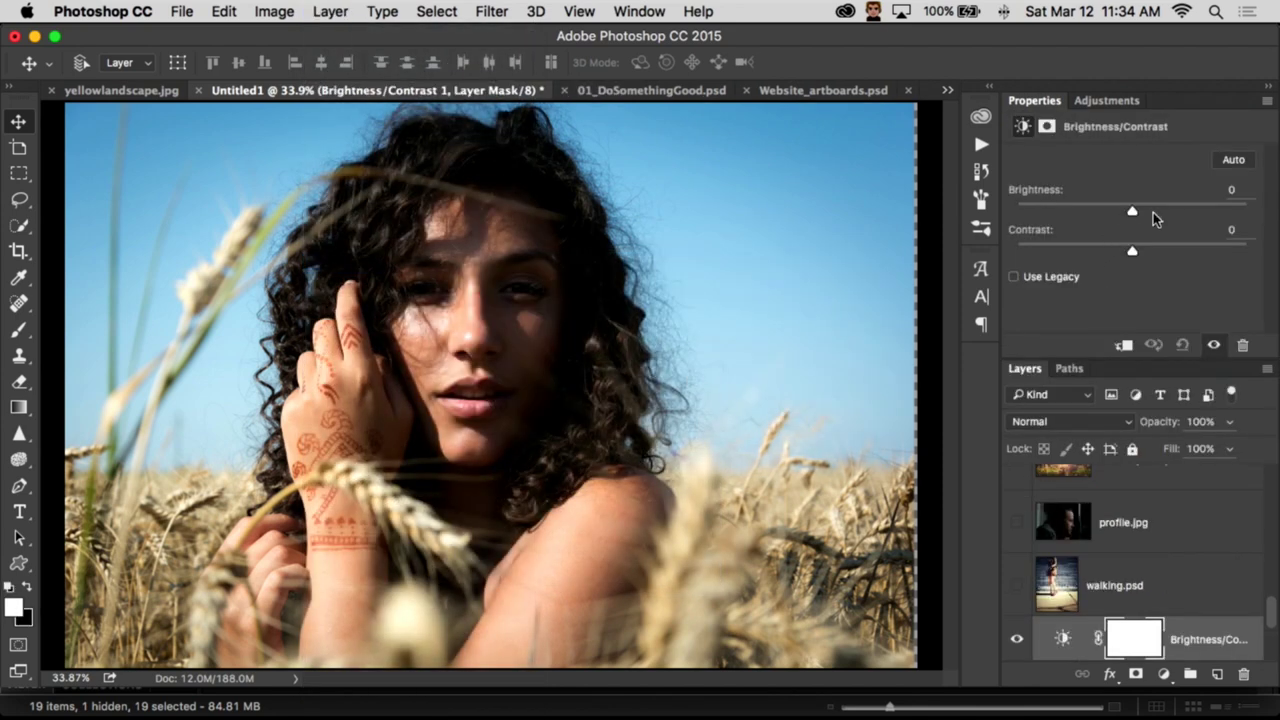
{"action": "left_click", "coordinate": [1153, 211]}
{"action": "left_click_drag", "start_coordinate": [1132, 250], "coordinate": [1162, 250]}
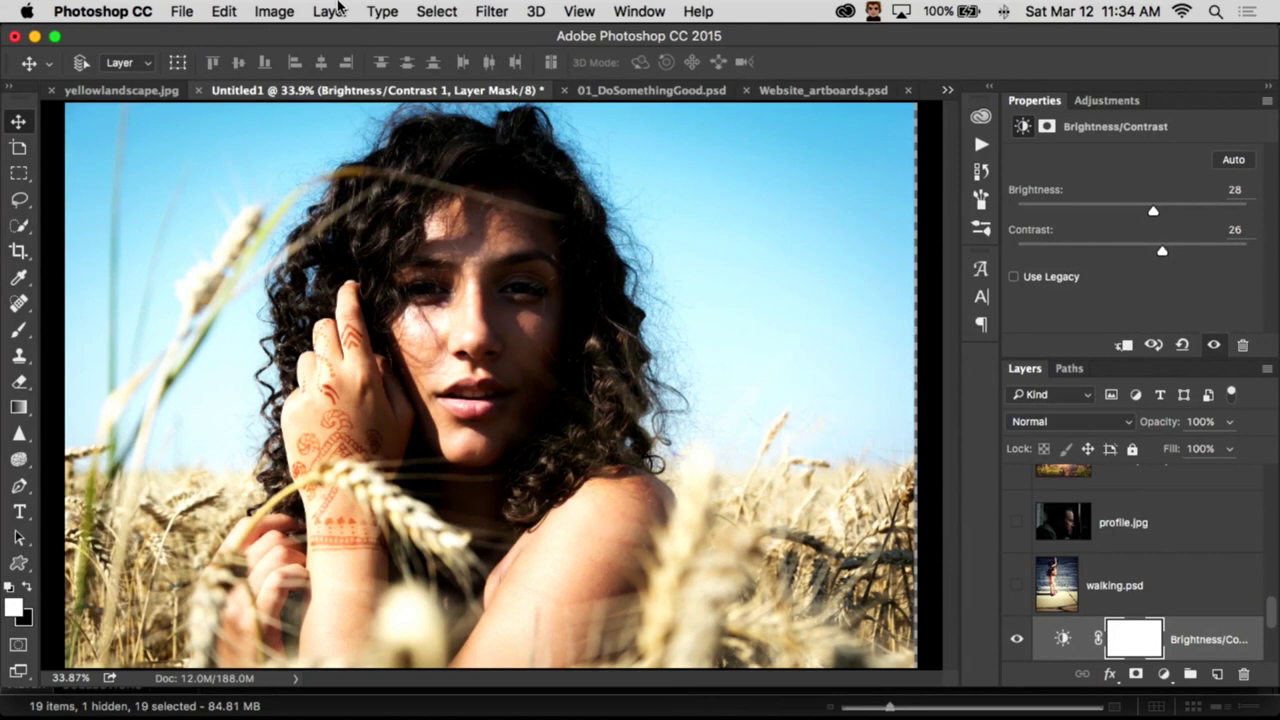
Step: Add a Hue/Saturation adjustment layer above the Brightness/Contrast layer with hue -8, and collapse its properties
{"action": "left_click", "coordinate": [339, 10]}
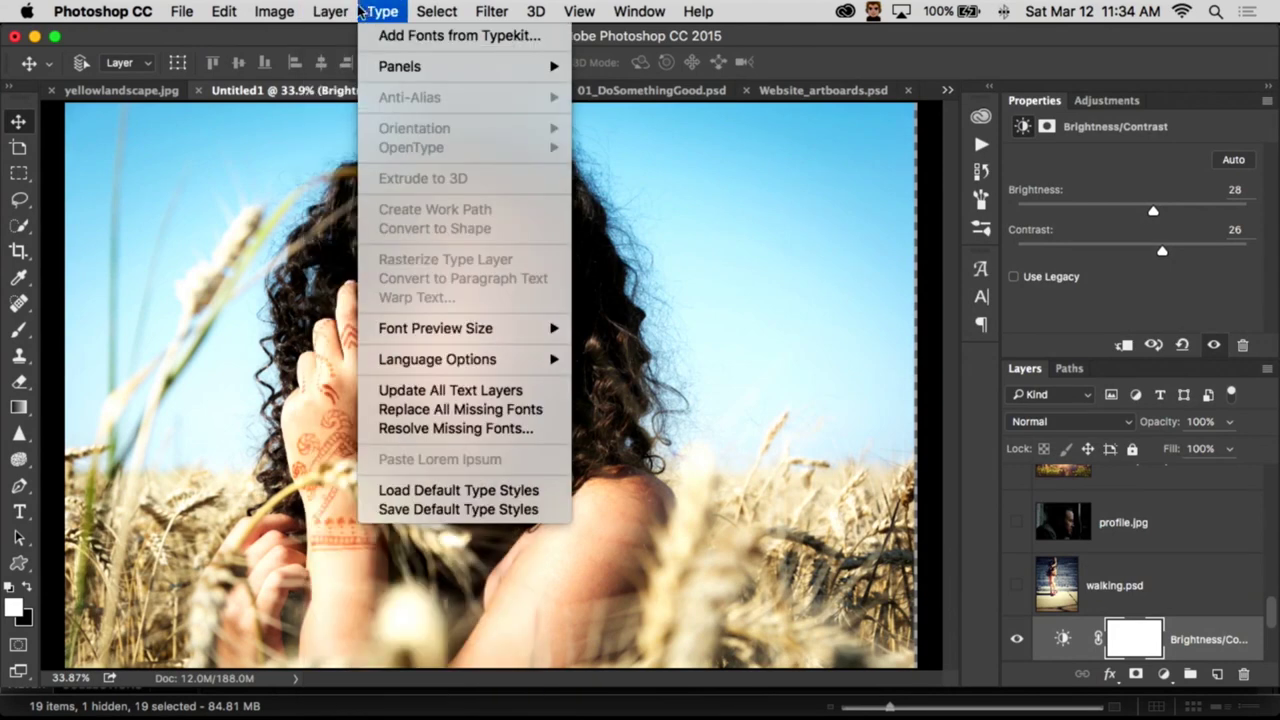
{"action": "mouse_move", "coordinate": [362, 261]}
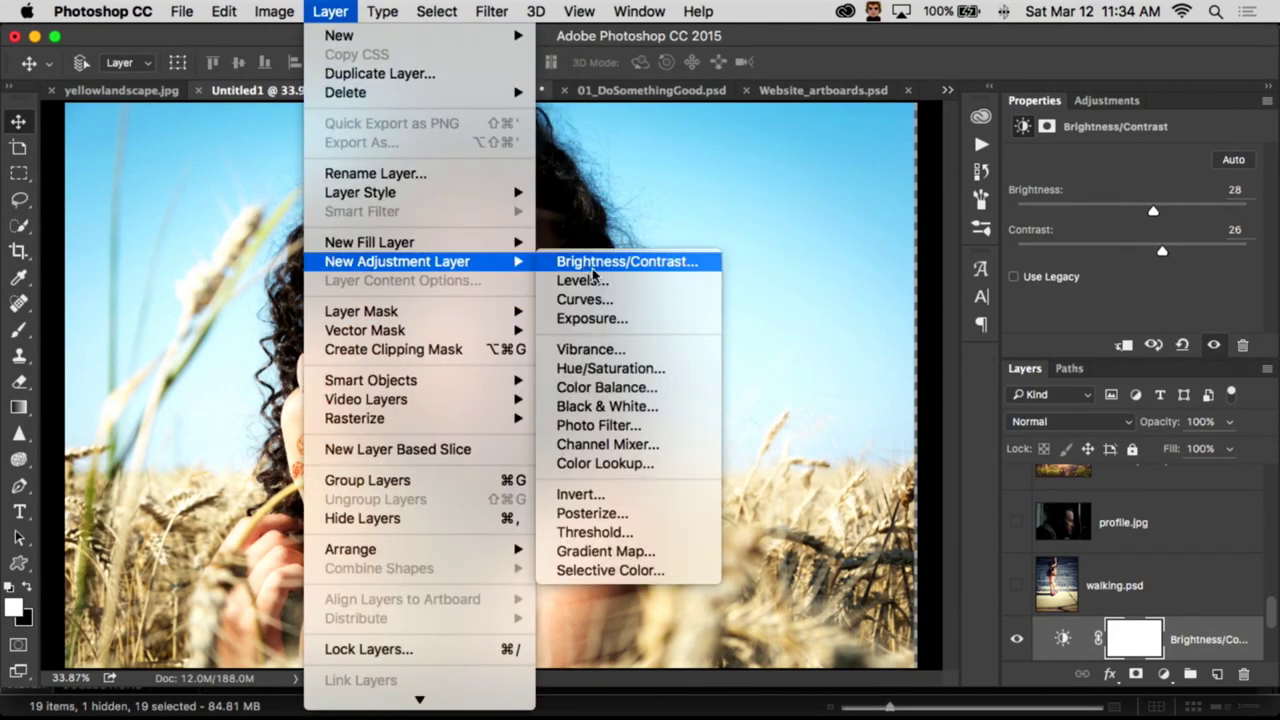
{"action": "left_click", "coordinate": [610, 368]}
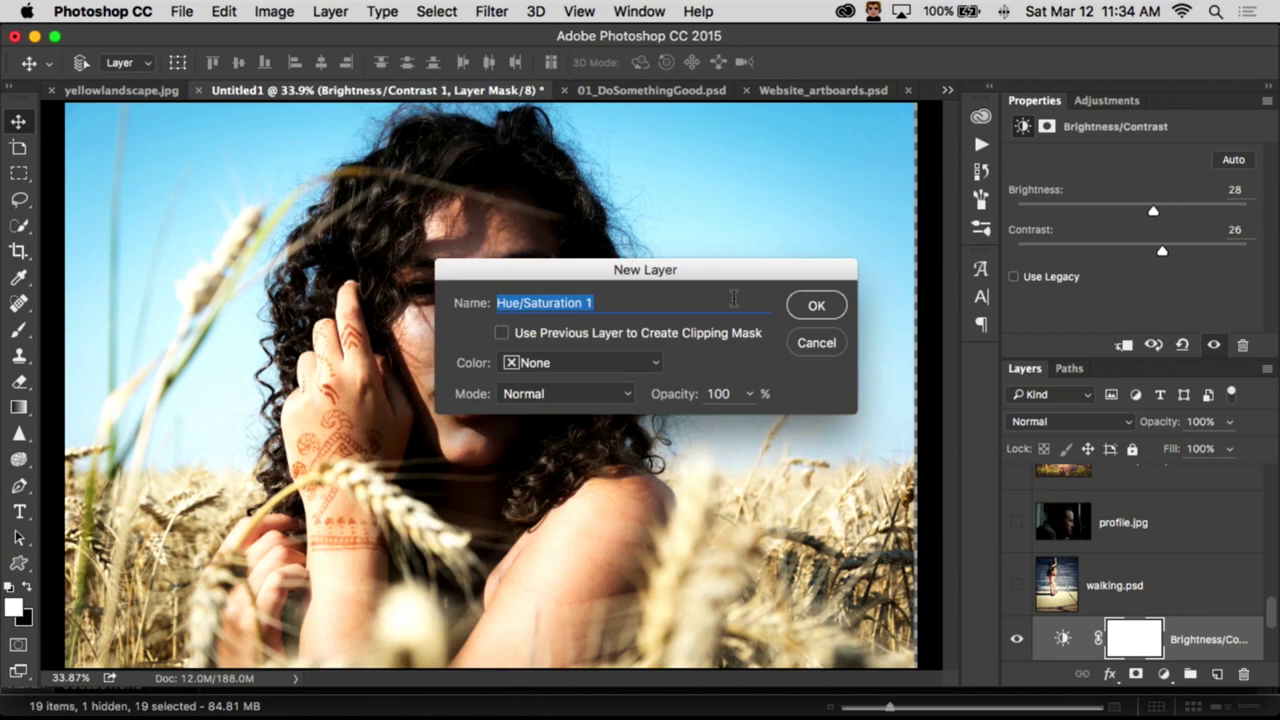
{"action": "left_click", "coordinate": [818, 307]}
{"action": "left_click_drag", "start_coordinate": [1147, 230], "coordinate": [1120, 231]}
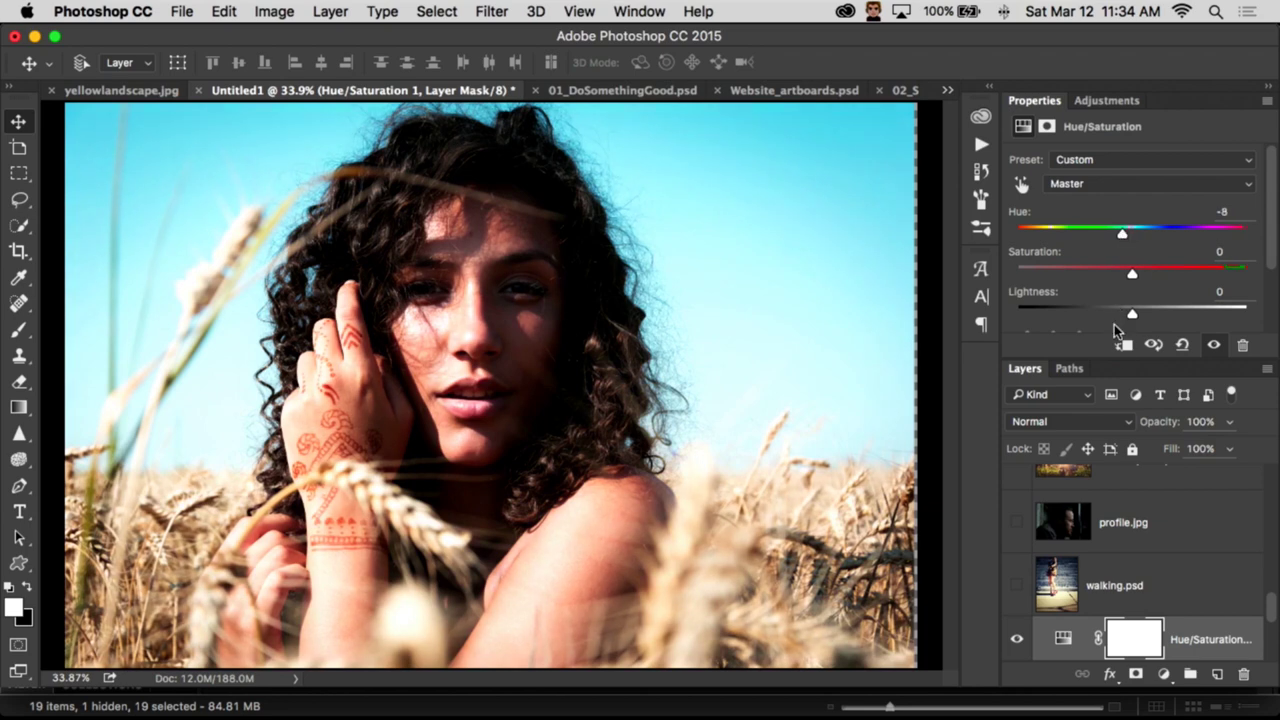
{"action": "double_click", "coordinate": [1163, 103]}
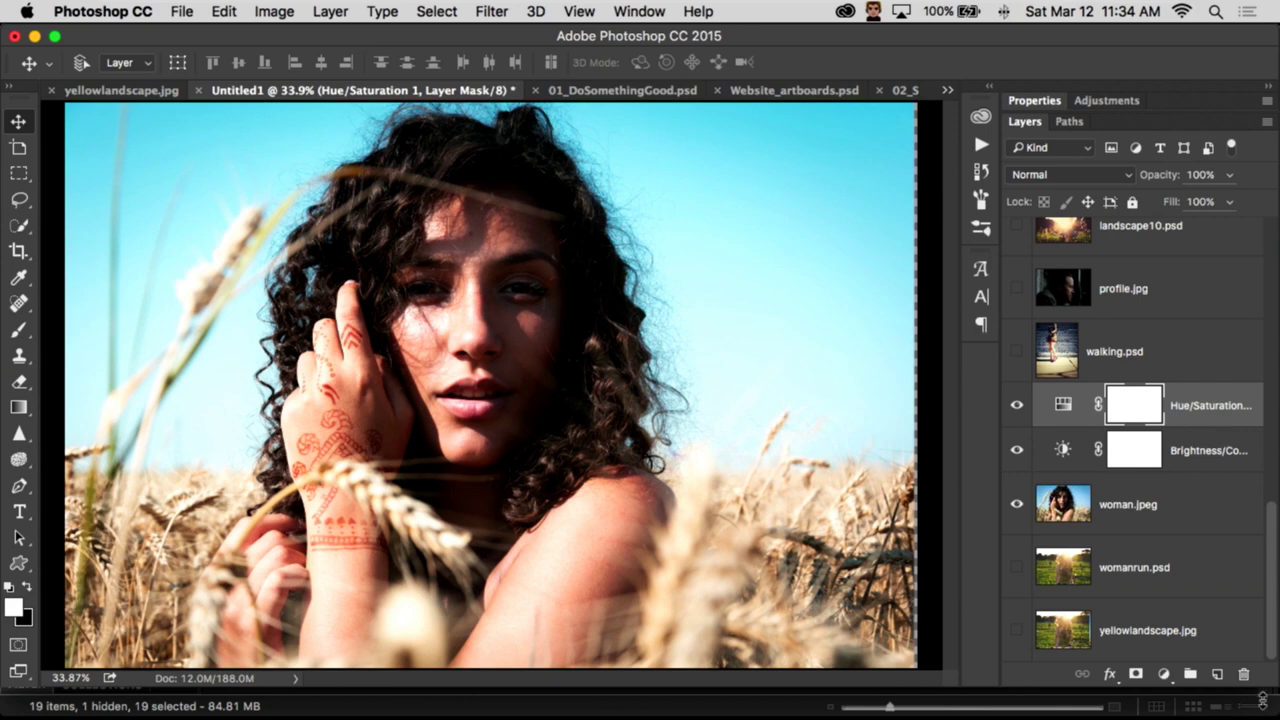
Step: Delete the Hue/Saturation and Brightness/Contrast adjustment layers above woman.jpeg
{"action": "left_click", "coordinate": [1244, 675]}
{"action": "key", "text": "Return"}
{"action": "left_click", "coordinate": [1245, 676]}
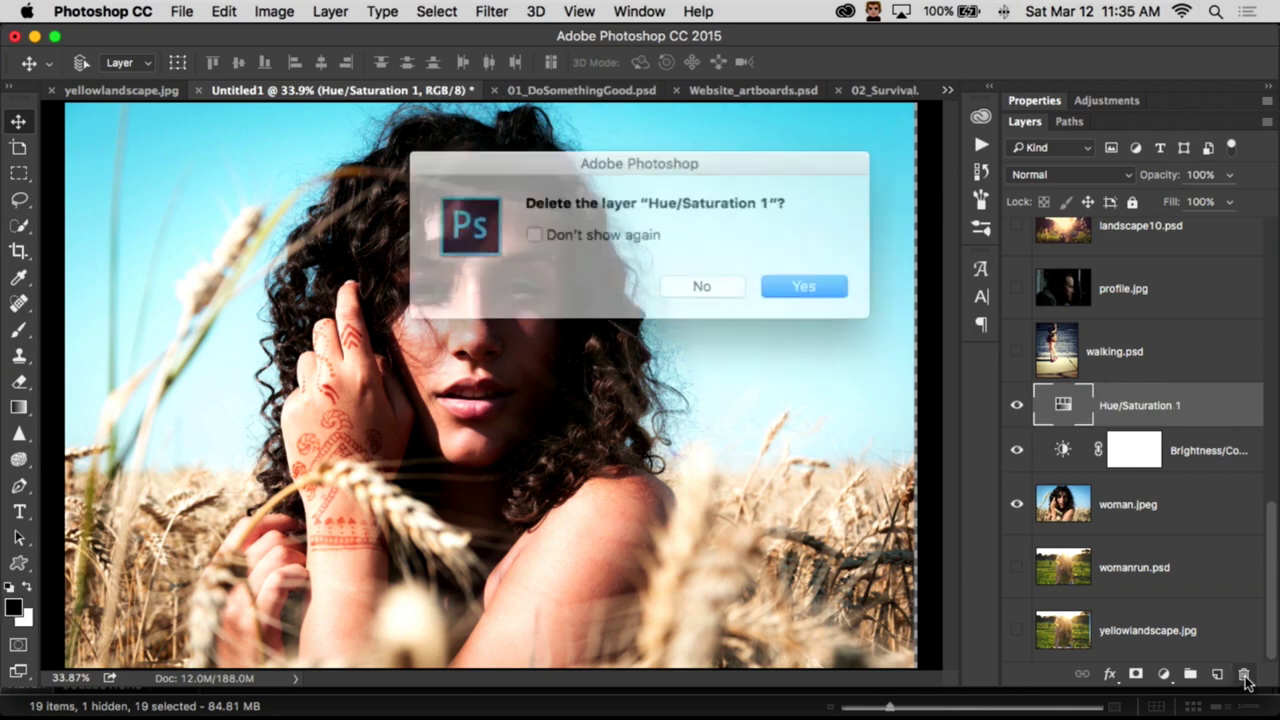
{"action": "left_click", "coordinate": [692, 284]}
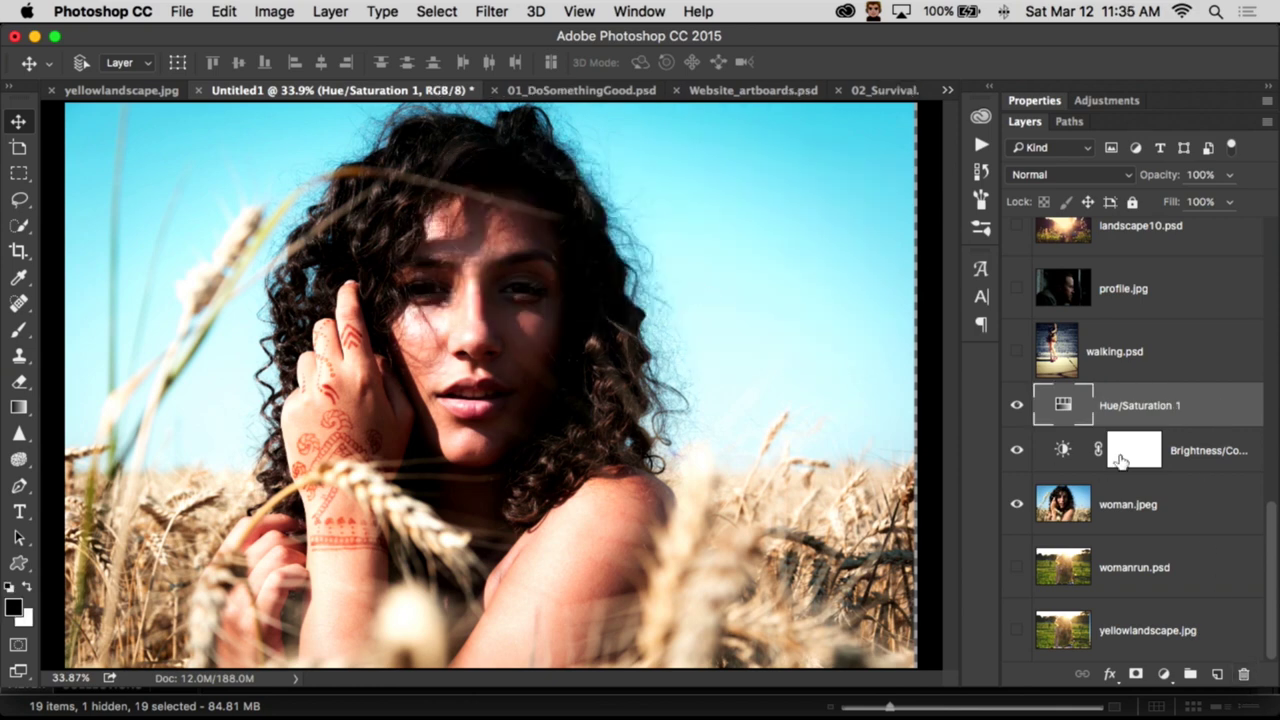
{"action": "left_click", "coordinate": [1197, 450], "text": "shift"}
{"action": "left_click", "coordinate": [1244, 674]}
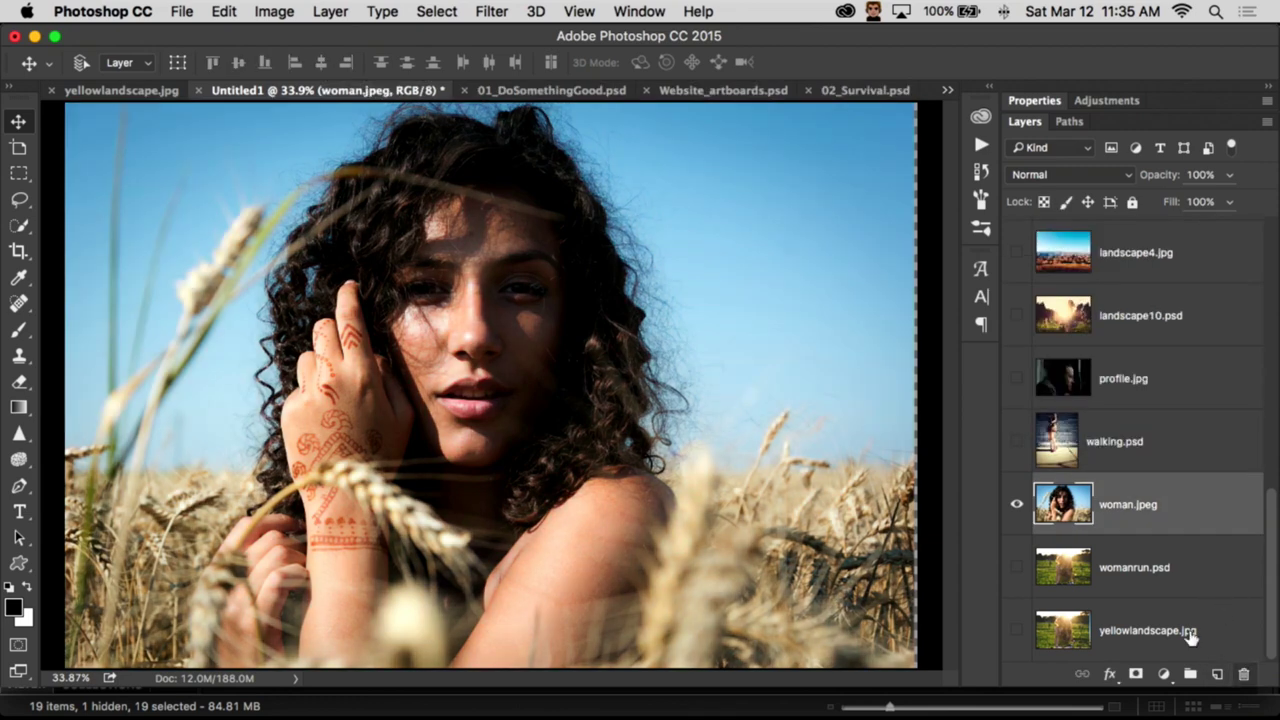
Step: Convert the woman.jpeg layer to a smart object
{"action": "right_click", "coordinate": [1186, 501]}
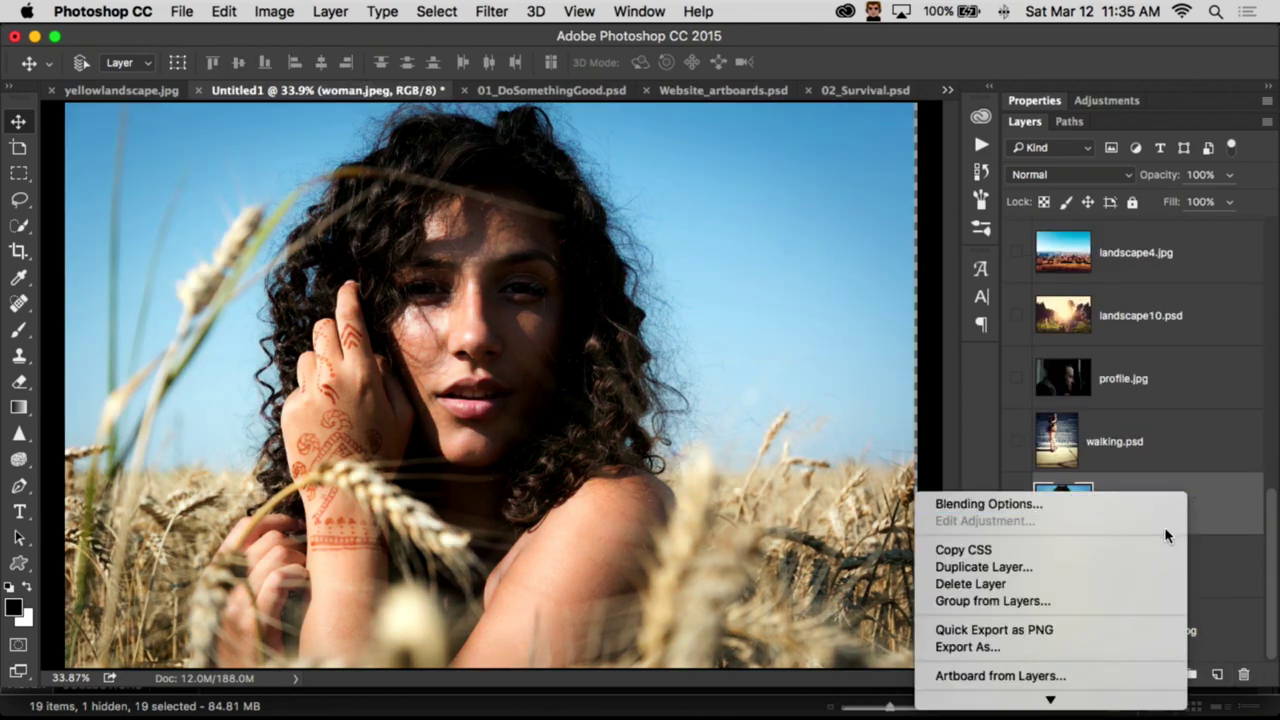
{"action": "scroll", "coordinate": [1163, 533], "scroll_direction": "down", "scroll_amount": 5}
{"action": "left_click", "coordinate": [1078, 432]}
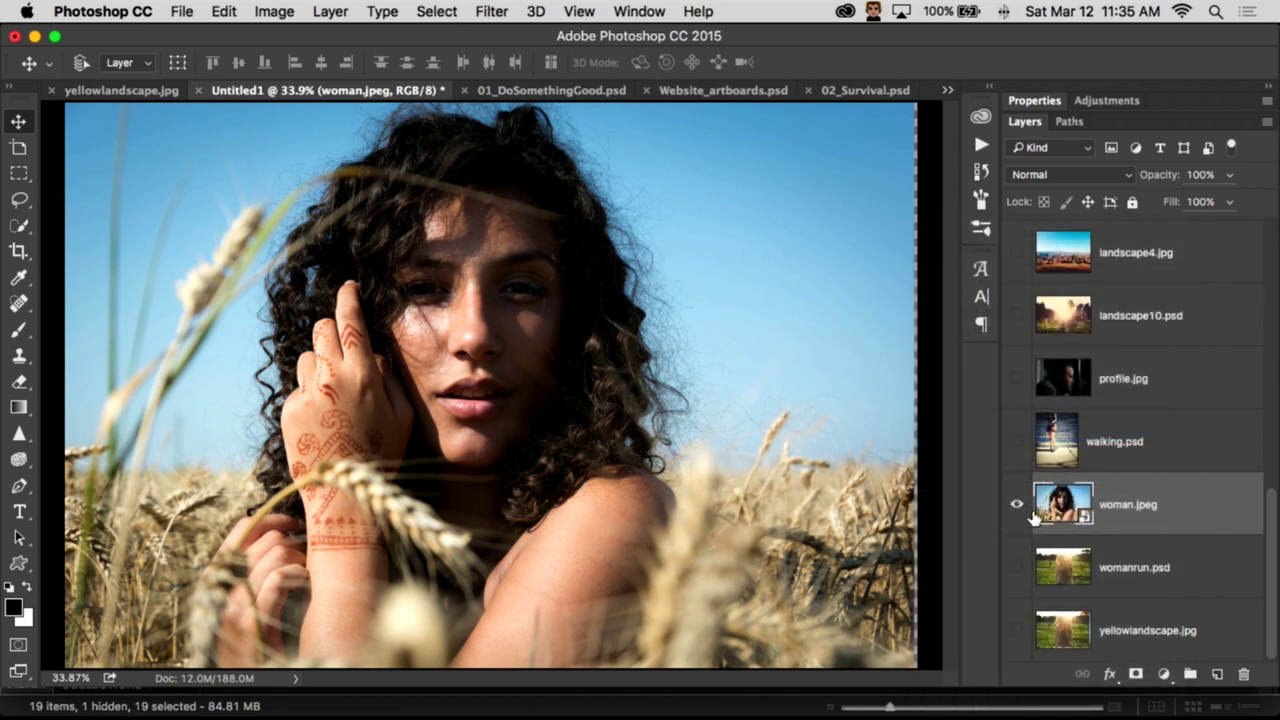
Step: Open the Camera Raw Filter on the woman.jpeg smart object and dismiss the plug-in expiration notice
{"action": "left_click", "coordinate": [437, 11]}
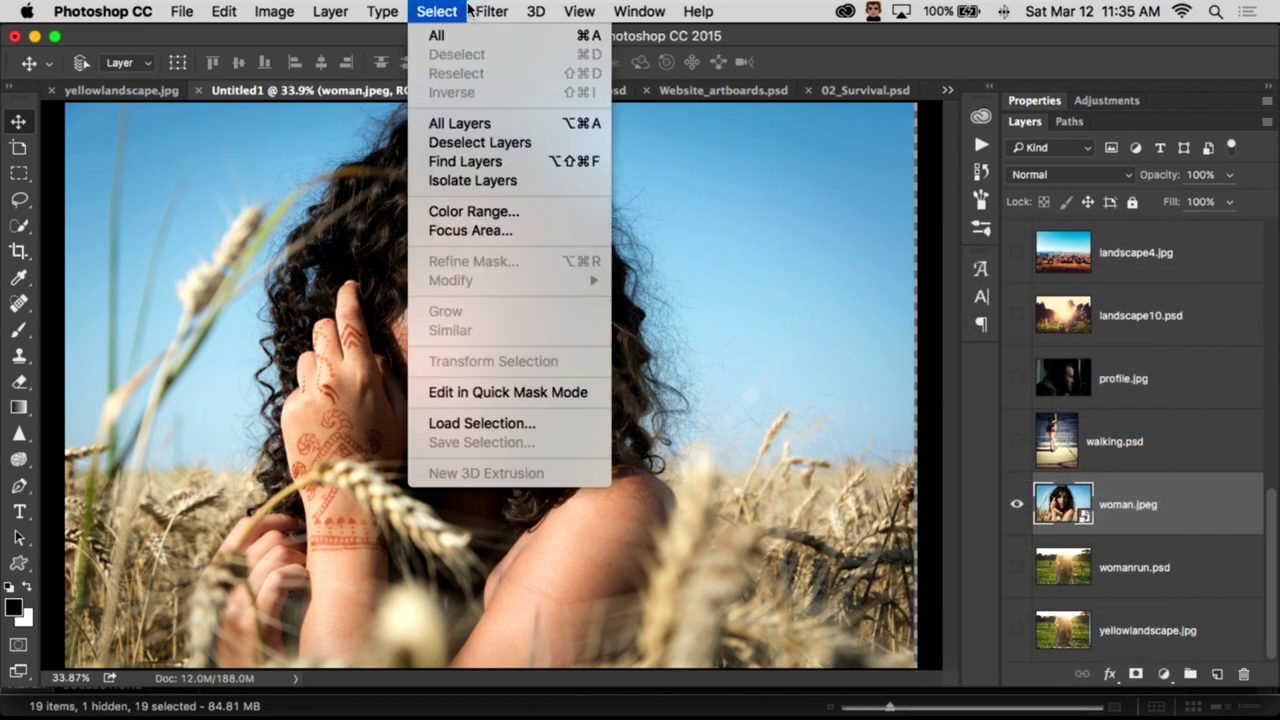
{"action": "mouse_move", "coordinate": [472, 11]}
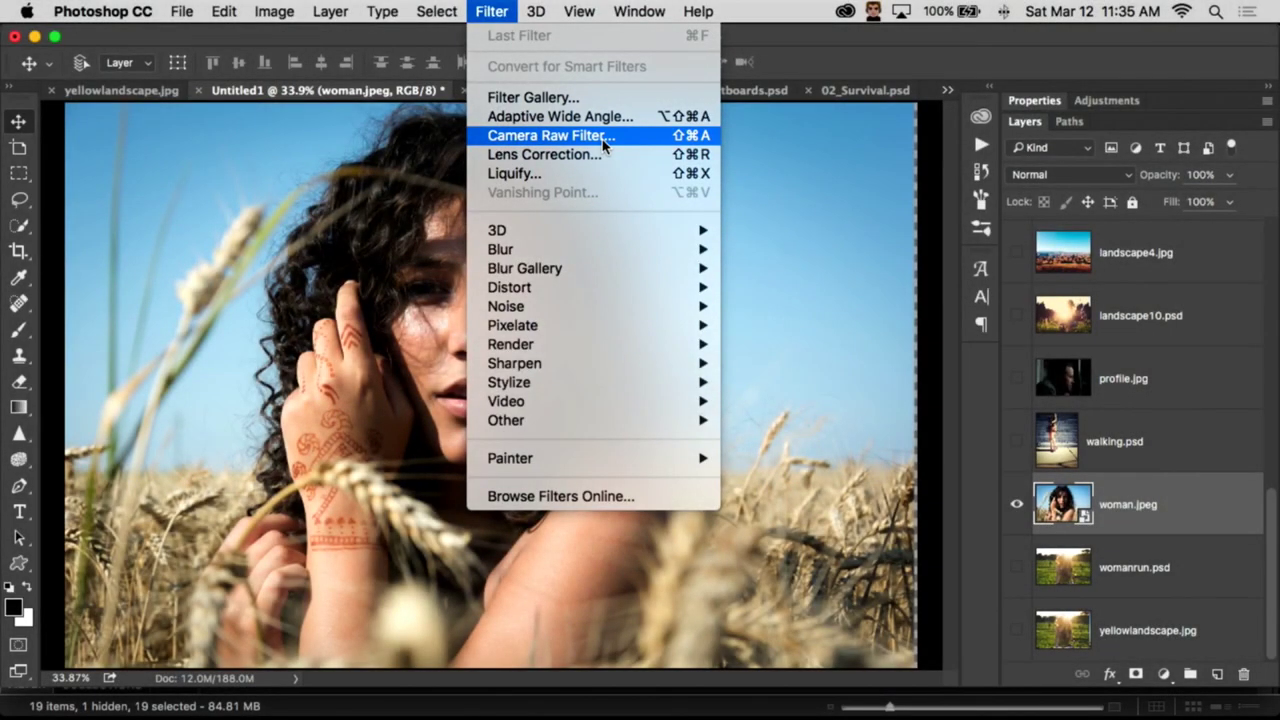
{"action": "left_click", "coordinate": [603, 145]}
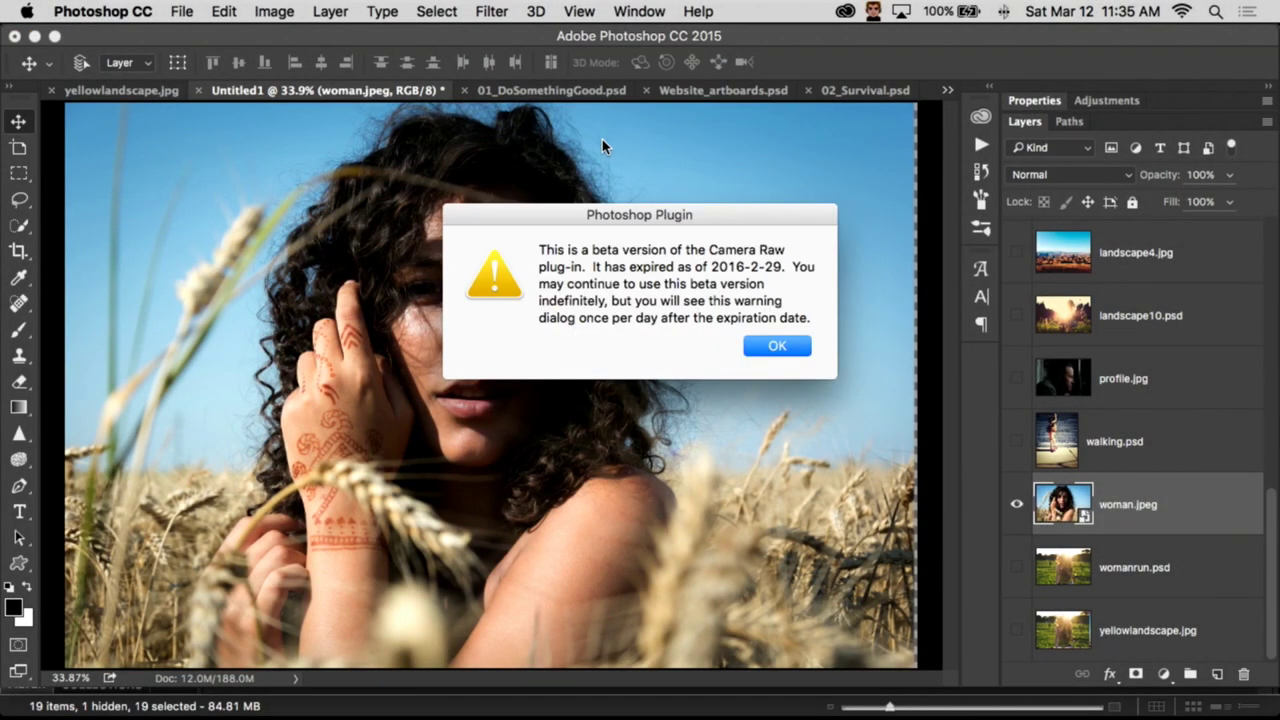
{"action": "left_click", "coordinate": [780, 350]}
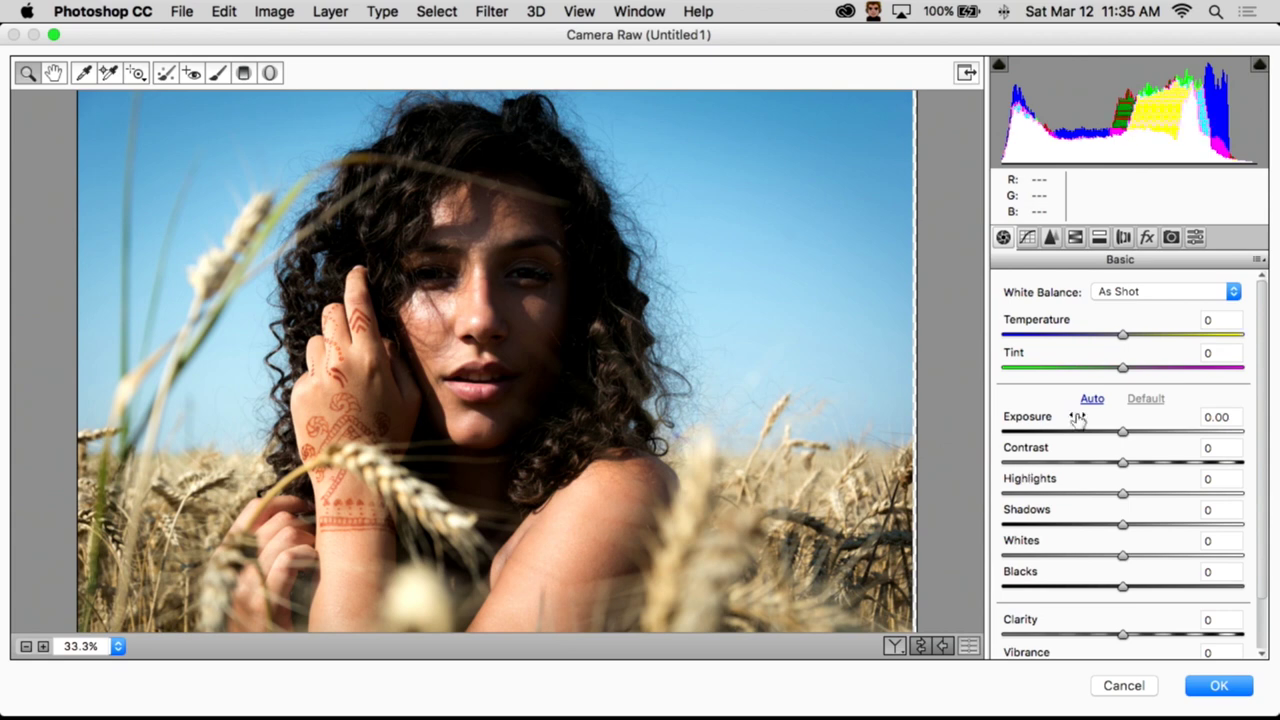
Step: Apply automatic tone correction to the photo and raise the exposure to +0.70
{"action": "left_click", "coordinate": [1091, 399]}
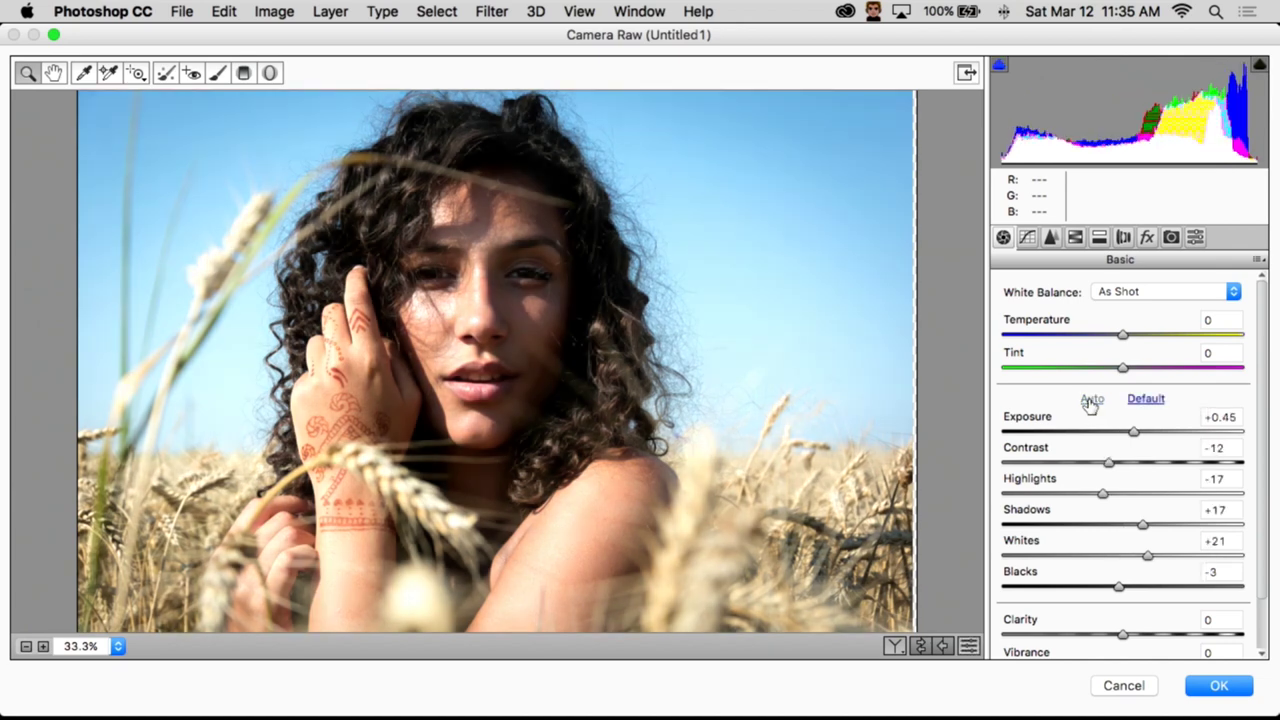
{"action": "scroll", "coordinate": [1085, 442], "scroll_direction": "down", "scroll_amount": 2}
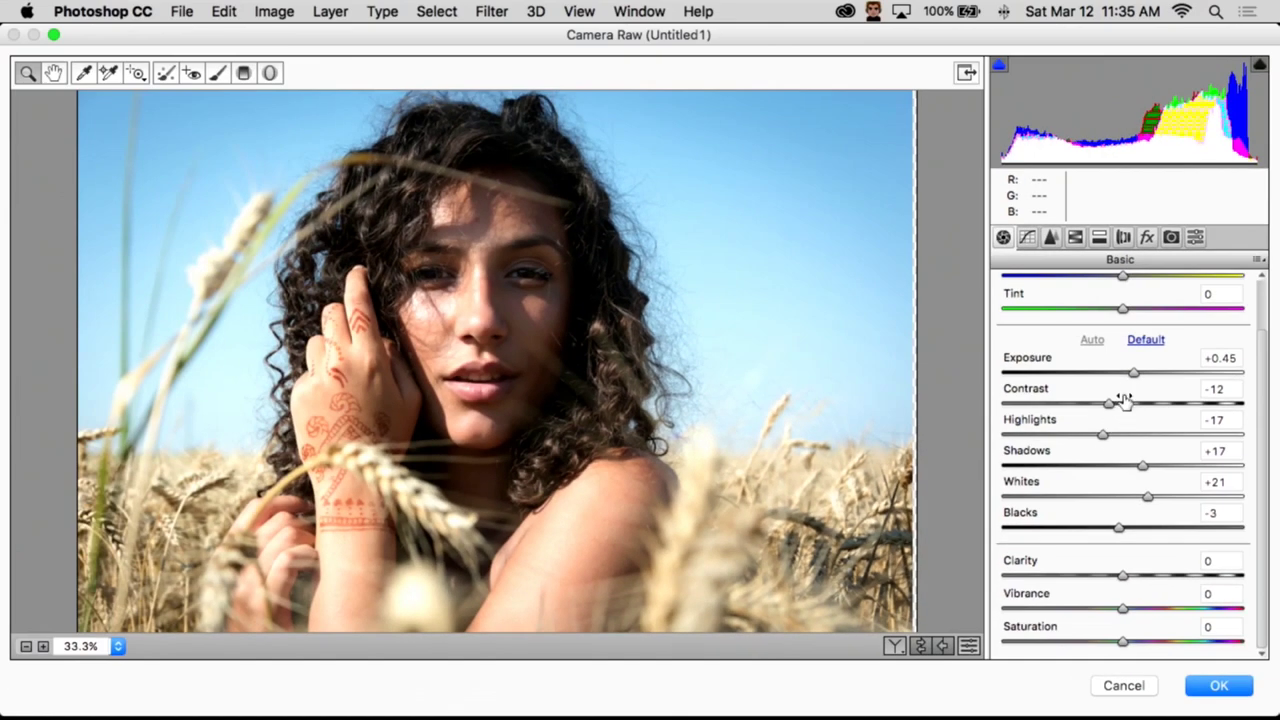
{"action": "left_click_drag", "start_coordinate": [1134, 372], "coordinate": [1139, 374]}
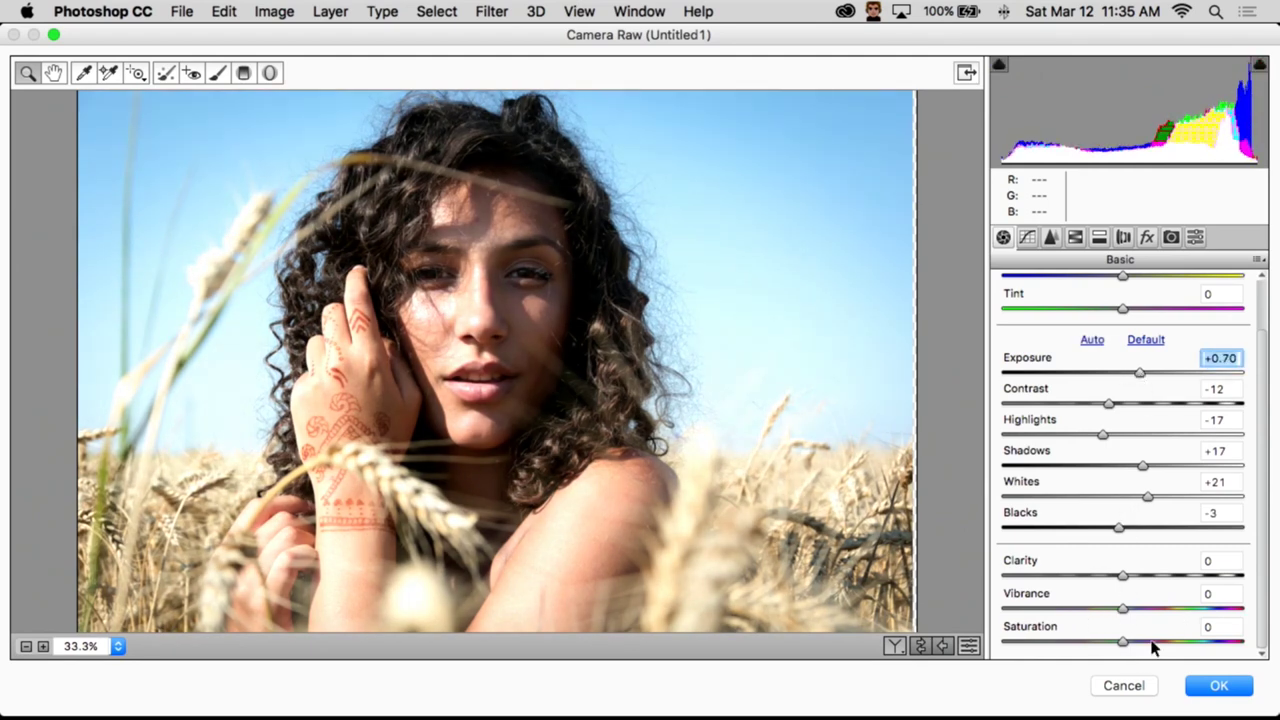
Step: Try out strong colour settings on the photo, ending with saturation at -2 and vibrance at +42
{"action": "left_click_drag", "start_coordinate": [1152, 648], "coordinate": [1123, 648]}
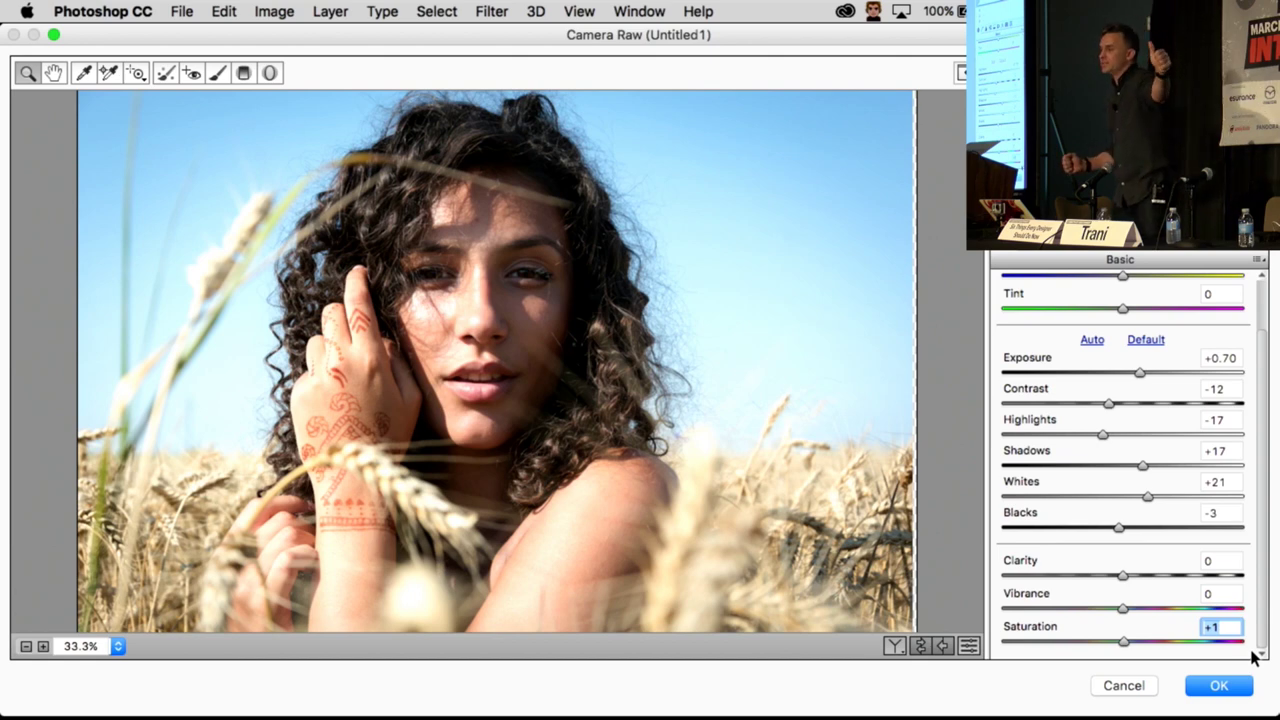
{"action": "left_click_drag", "start_coordinate": [1176, 641], "coordinate": [1275, 650]}
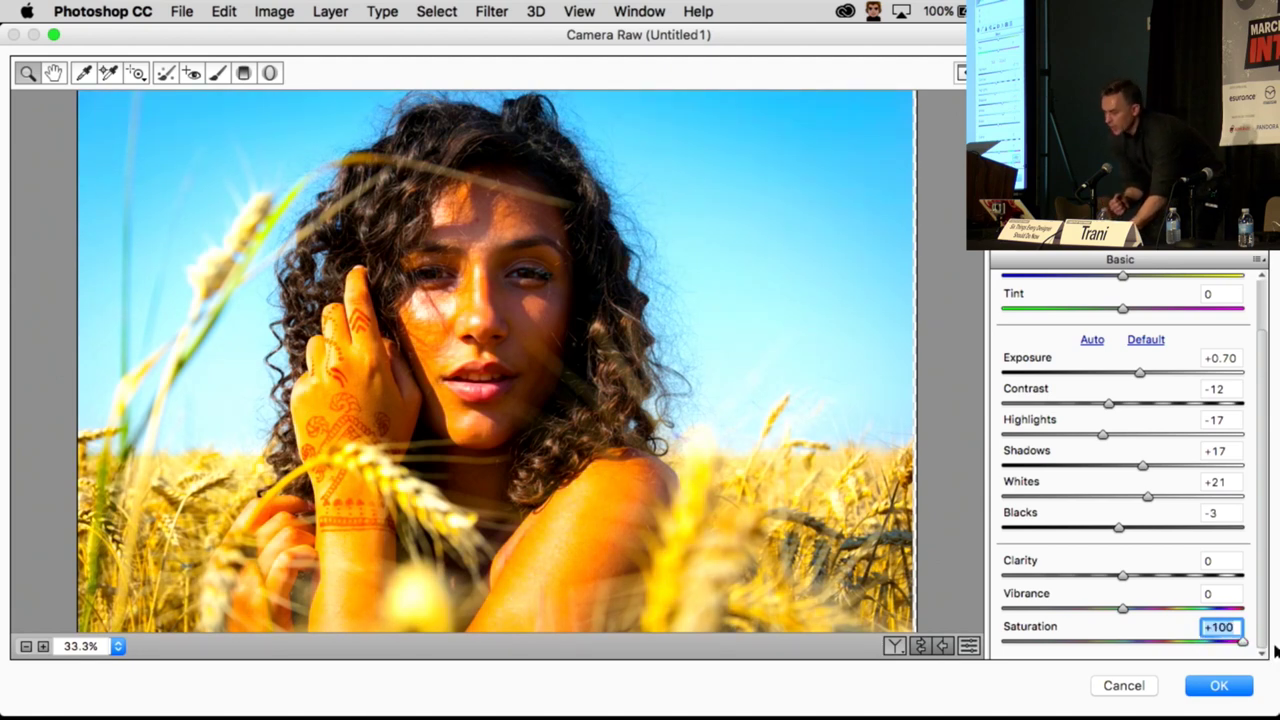
{"action": "left_click_drag", "start_coordinate": [1256, 654], "coordinate": [1250, 616]}
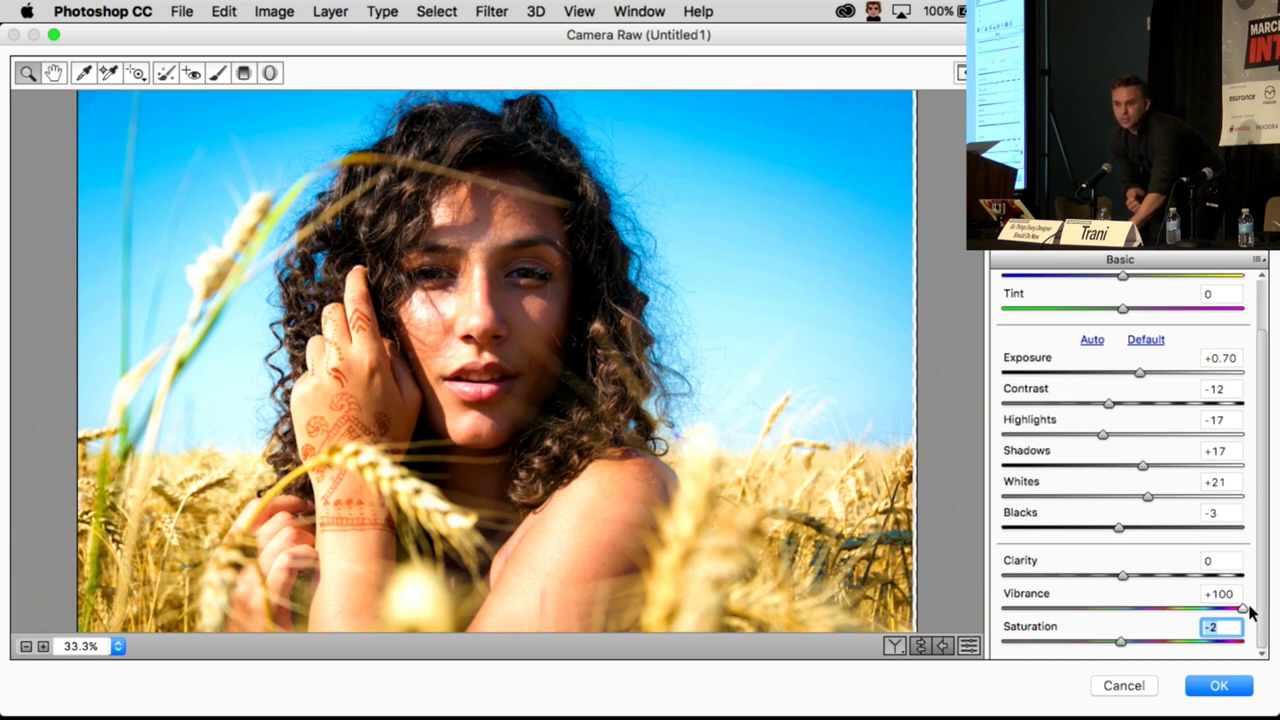
{"action": "left_click_drag", "start_coordinate": [1250, 613], "coordinate": [1250, 613]}
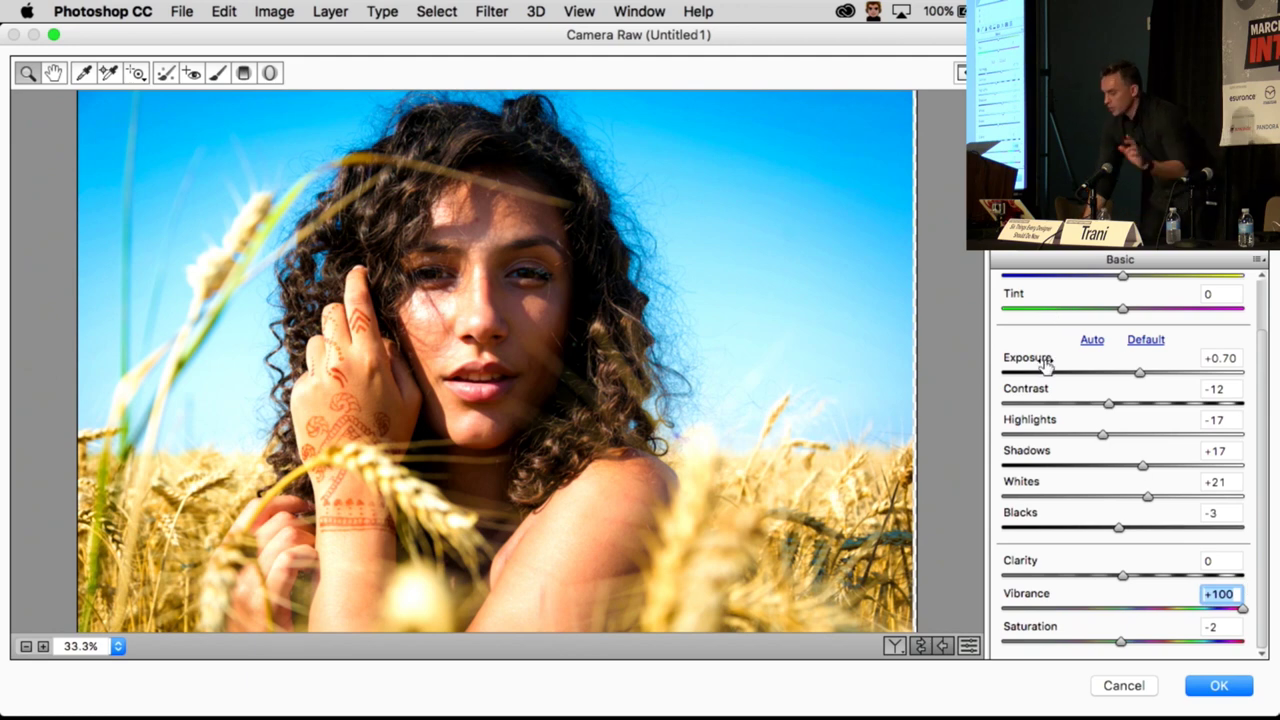
{"action": "left_click", "coordinate": [1171, 609]}
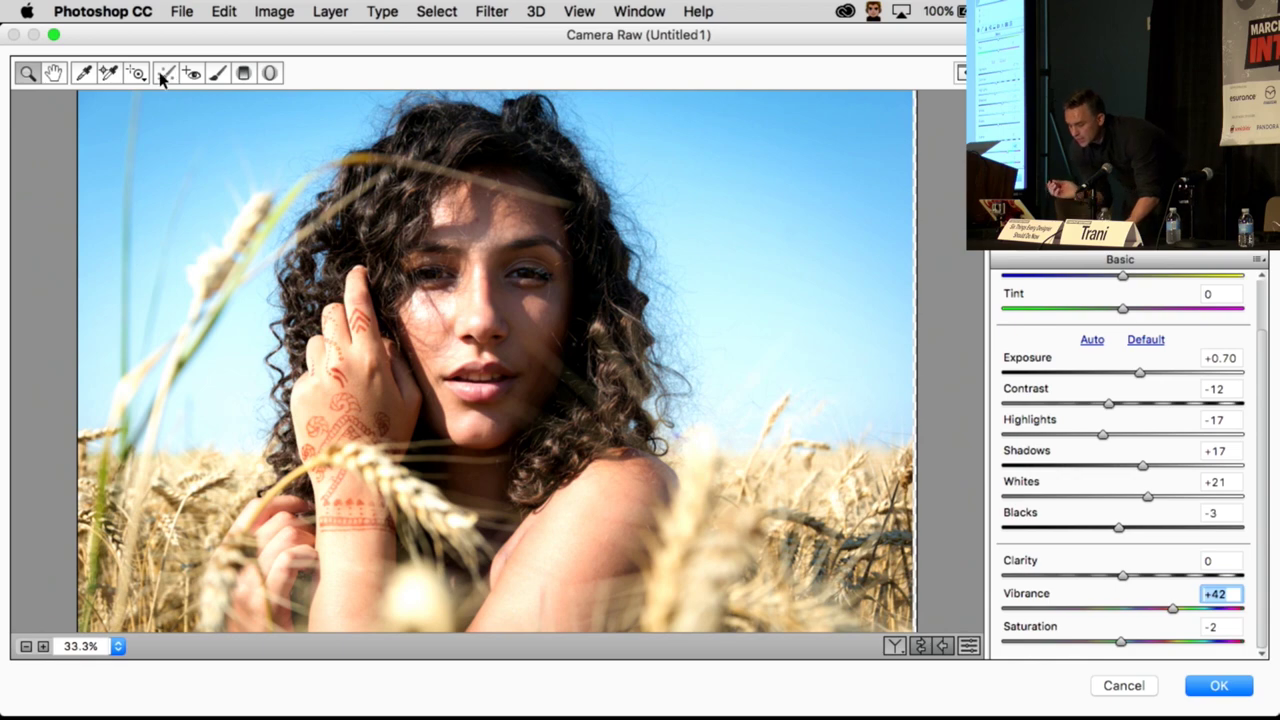
Step: Heal the red blemish on the woman's forehead at spot size 16, sampling clean skin above and beside it
{"action": "key", "text": "super+equal"}
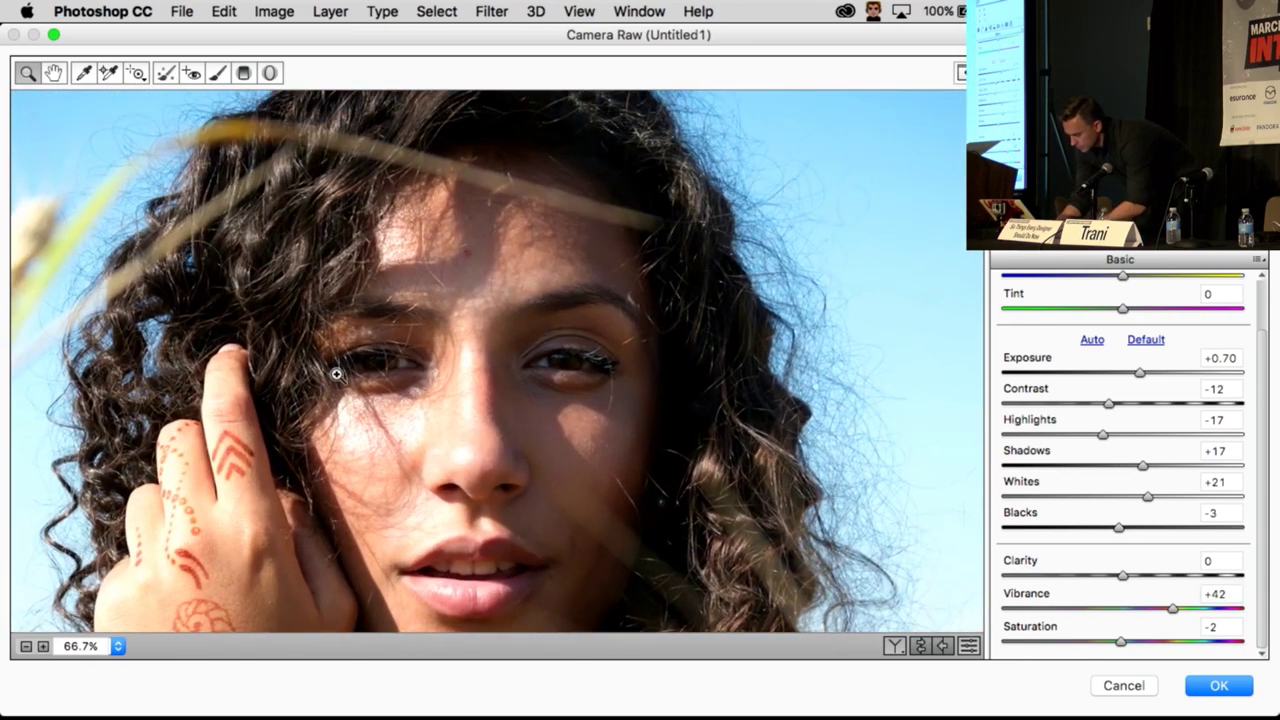
{"action": "left_click", "coordinate": [336, 374]}
{"action": "left_click", "coordinate": [336, 374]}
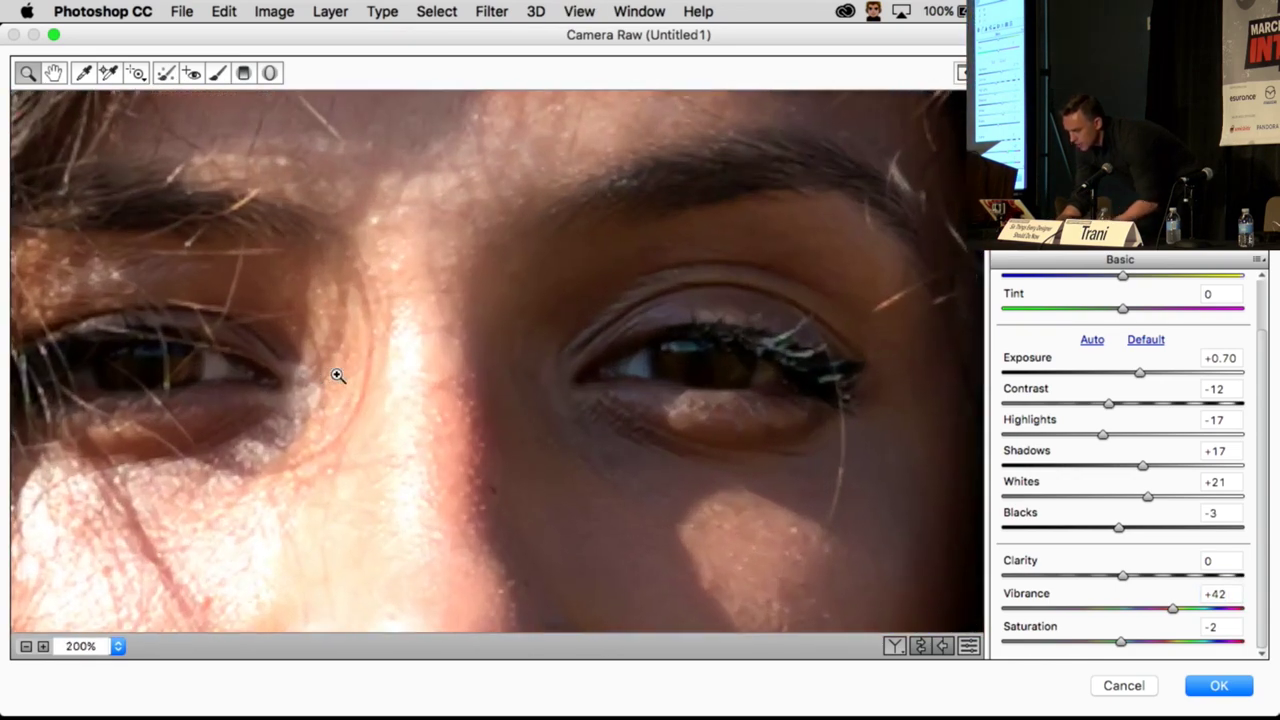
{"action": "left_click_drag", "start_coordinate": [343, 306], "coordinate": [315, 458]}
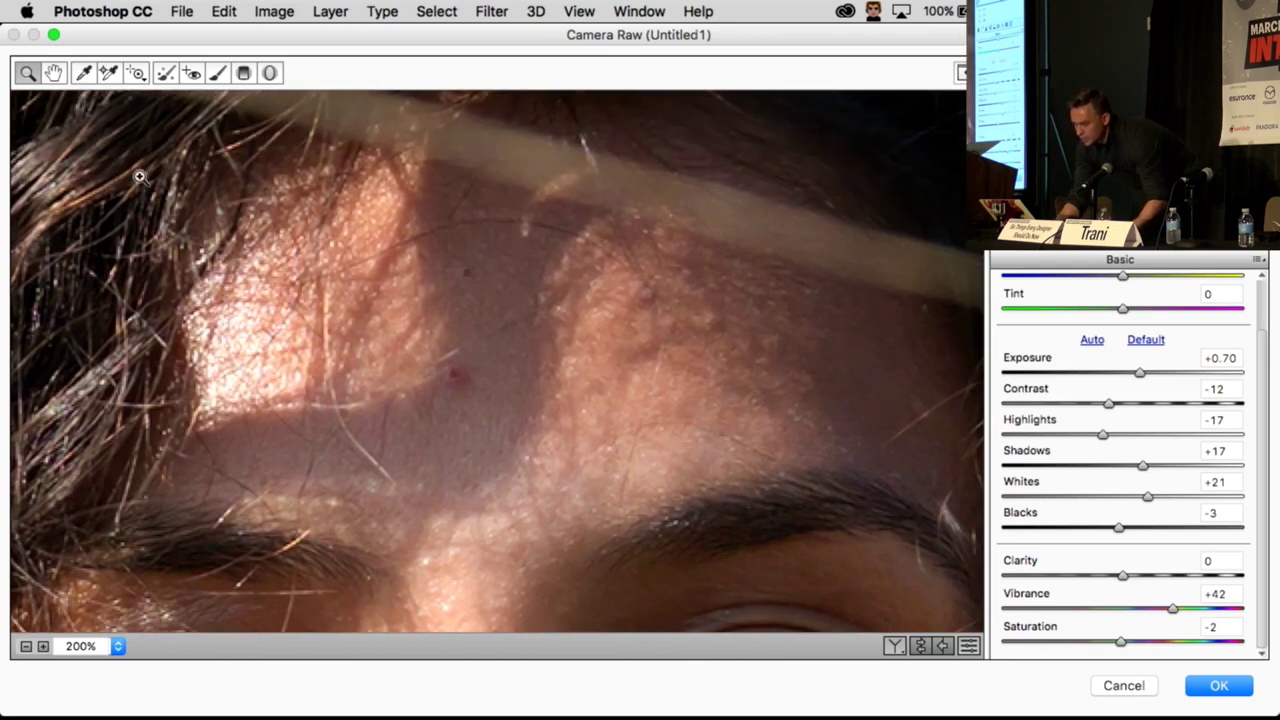
{"action": "left_click", "coordinate": [166, 74]}
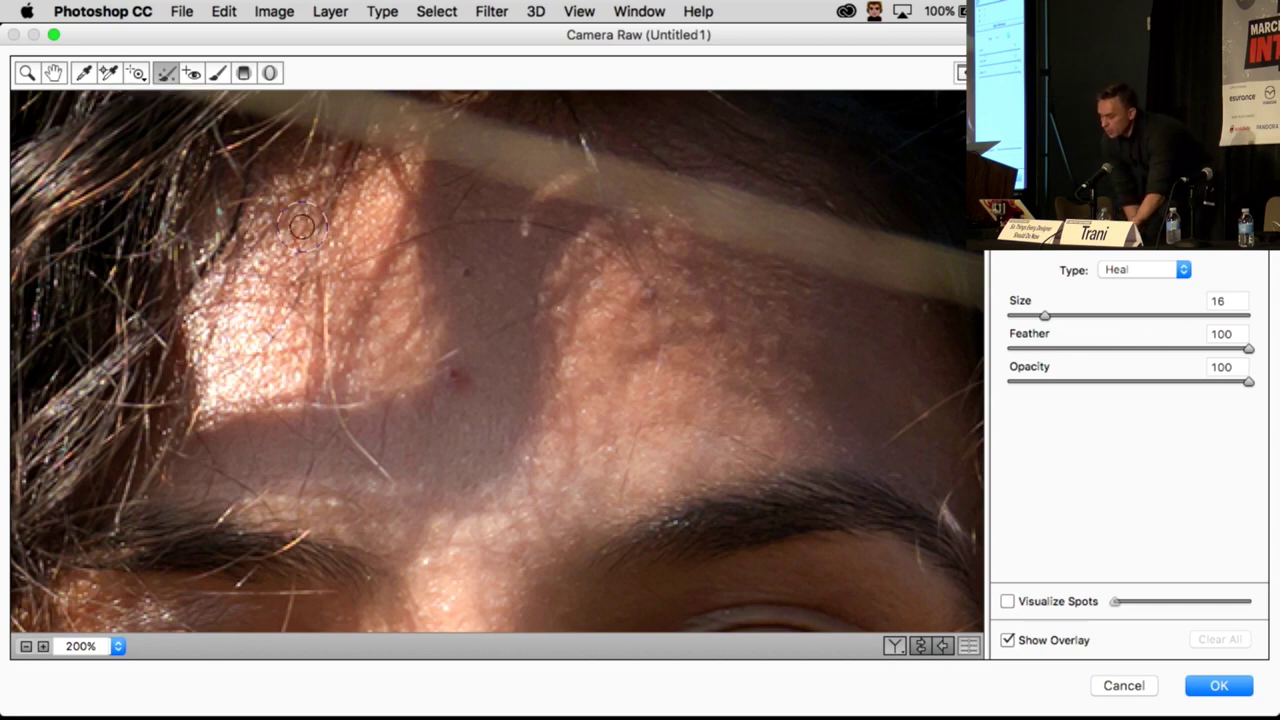
{"action": "left_click", "coordinate": [456, 377]}
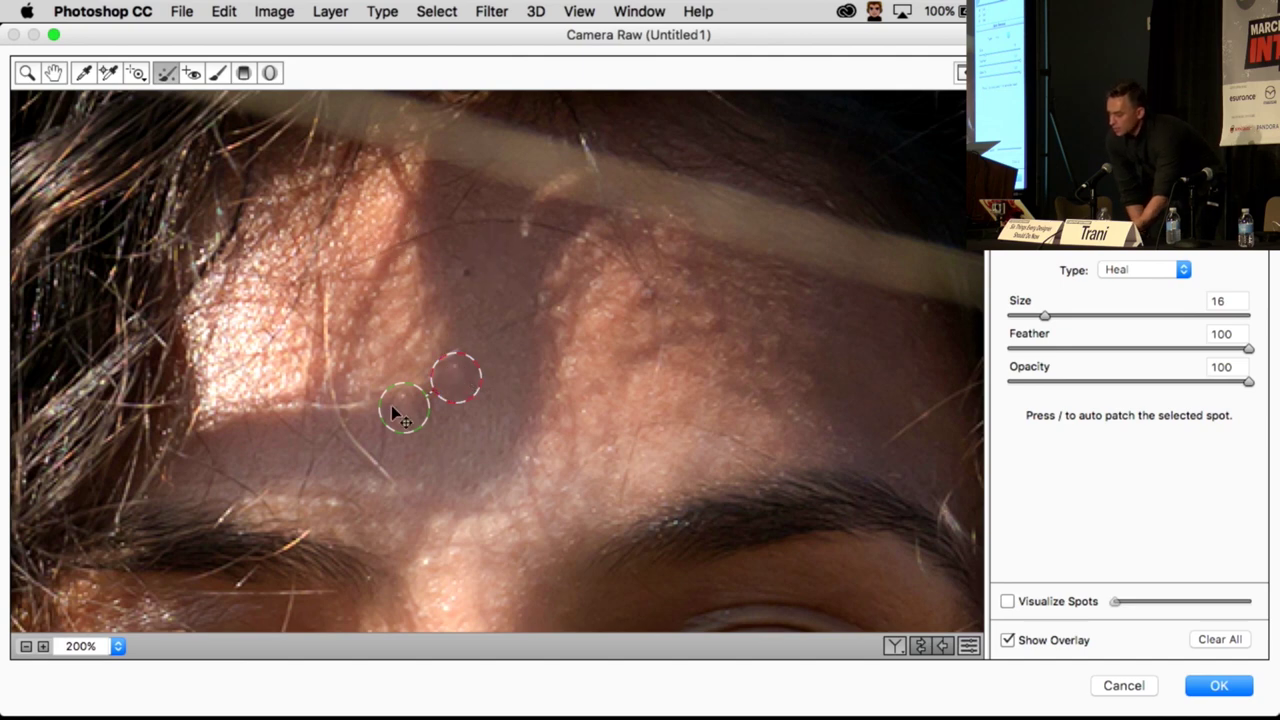
{"action": "mouse_move", "coordinate": [396, 414]}
{"action": "left_mouse_down"}
{"action": "mouse_move", "coordinate": [429, 443]}
{"action": "mouse_move", "coordinate": [490, 254]}
{"action": "mouse_move", "coordinate": [490, 282]}
{"action": "left_mouse_up"}
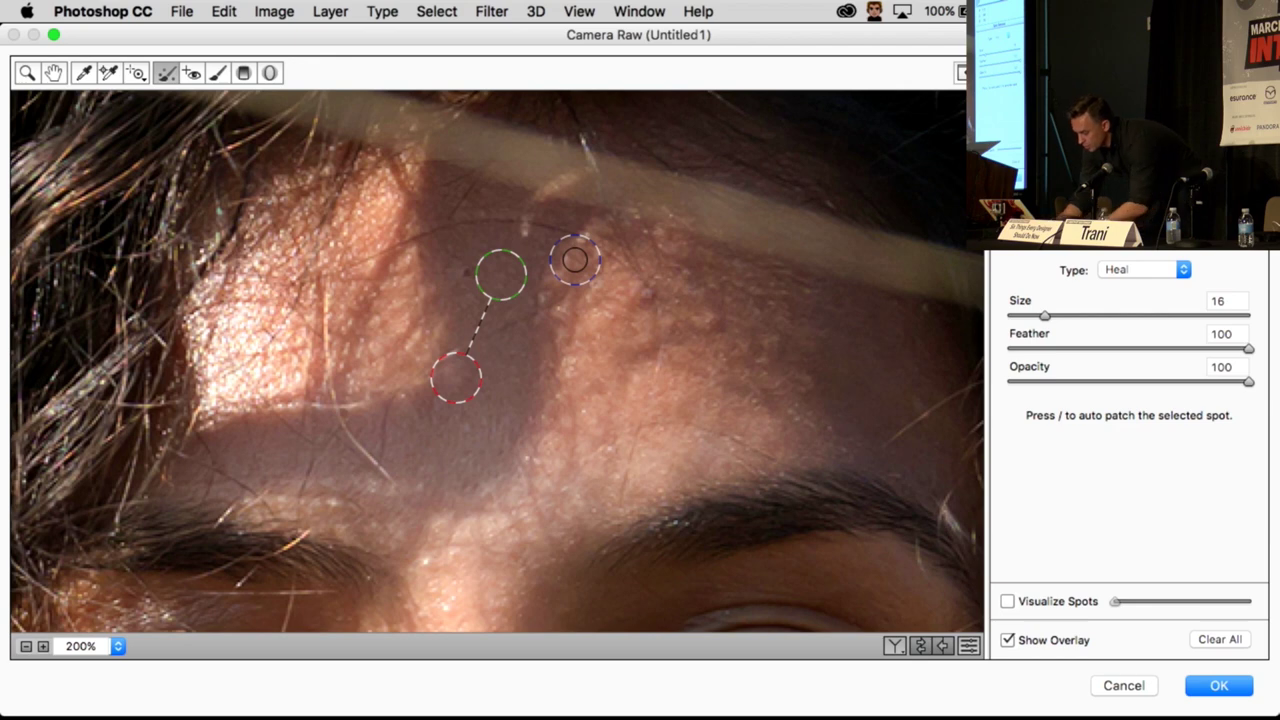
Step: Heal the wheat stalk crossing the forehead with one long stroke, sample the skin directly below it and check without the overlay
{"action": "key", "text": "super+minus"}
{"action": "key", "text": "super+minus"}
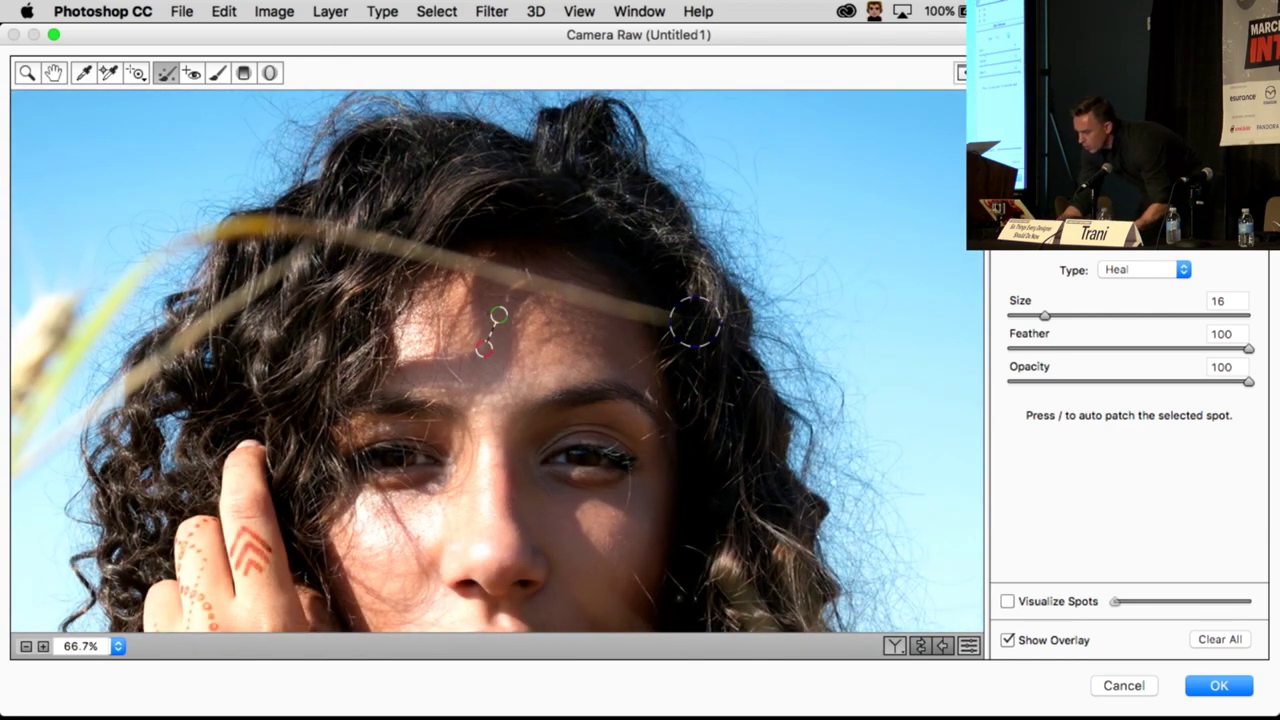
{"action": "left_click_drag", "start_coordinate": [694, 322], "coordinate": [355, 241]}
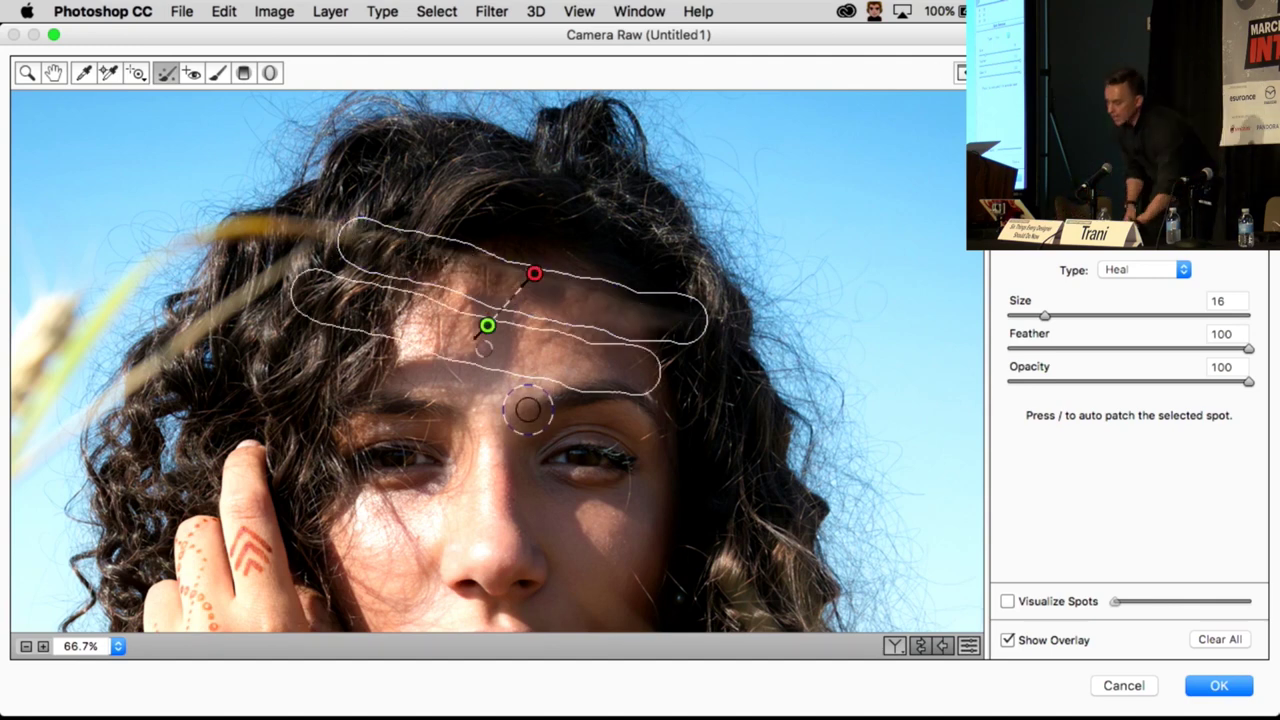
{"action": "left_click_drag", "start_coordinate": [487, 325], "coordinate": [536, 319]}
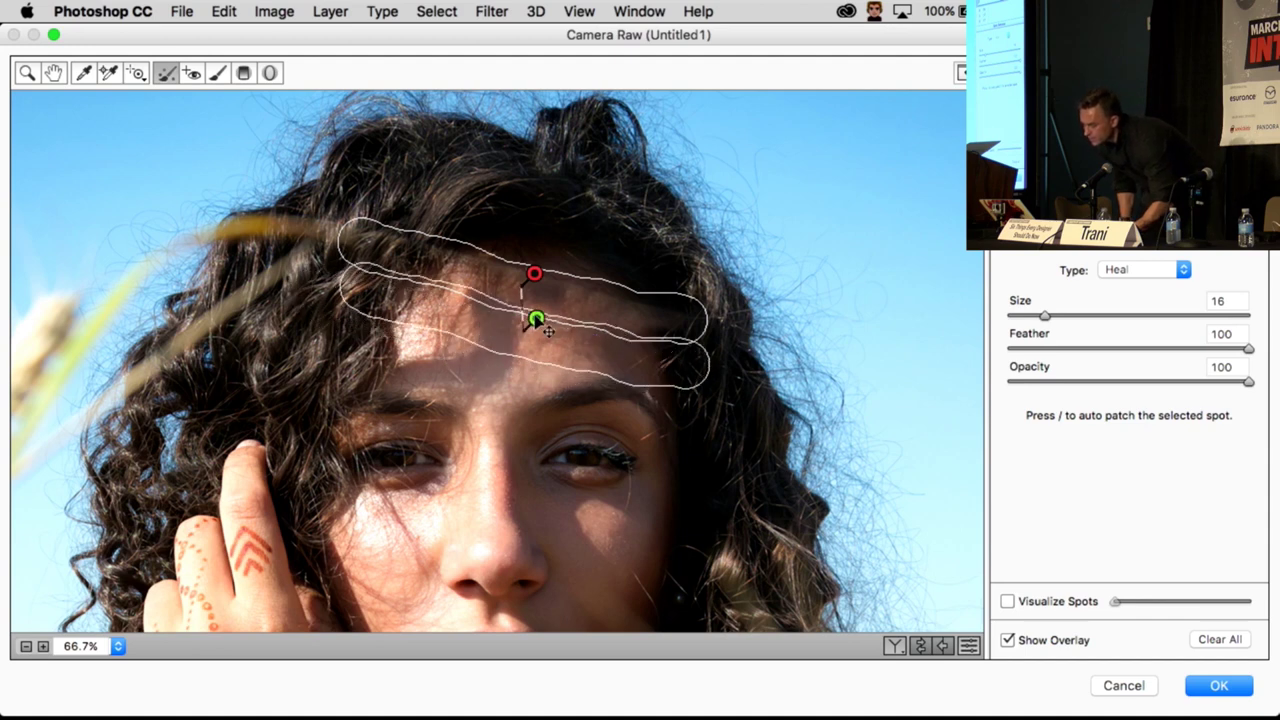
{"action": "left_click", "coordinate": [1007, 640]}
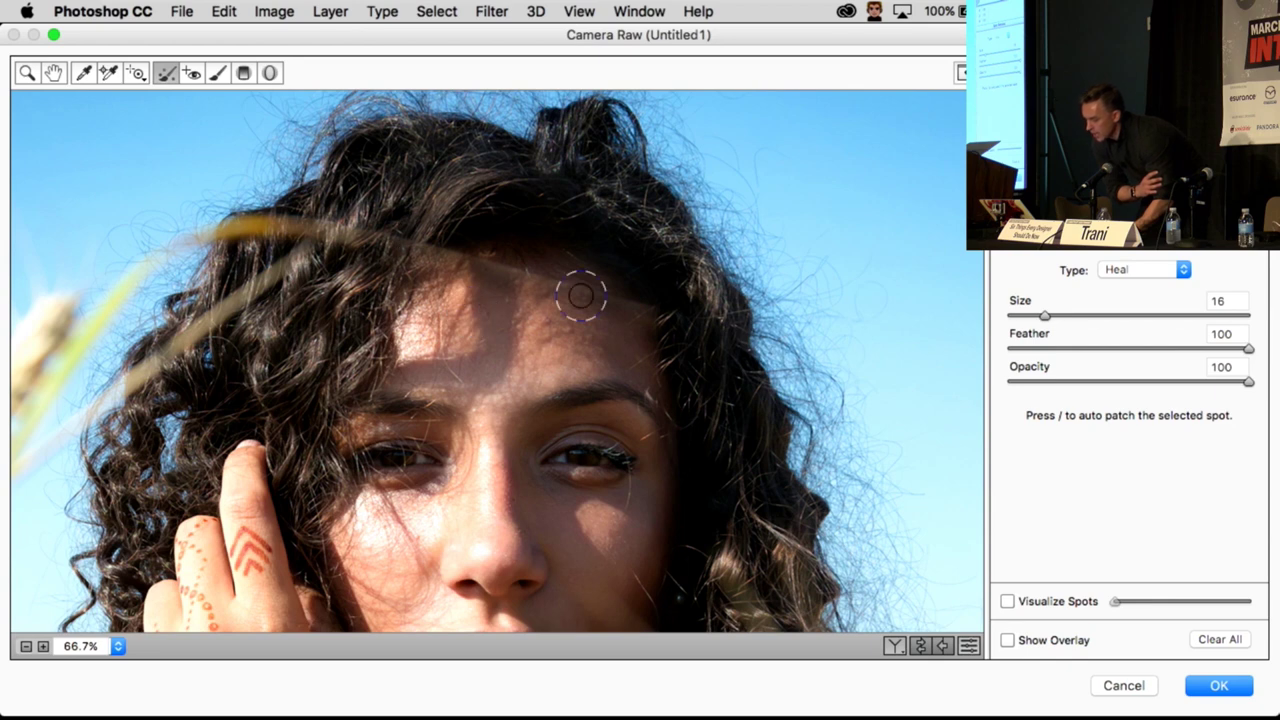
{"action": "left_click", "coordinate": [1007, 640]}
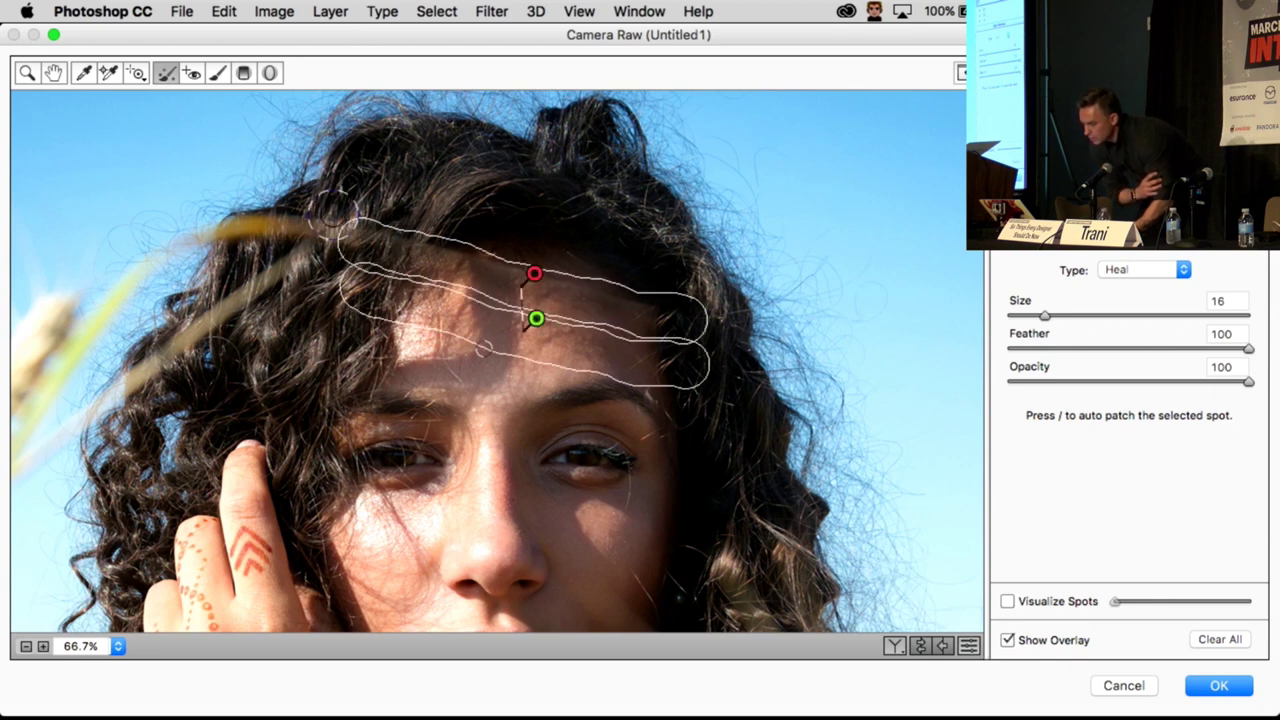
Step: Heal the remaining traces of the stalk with additional spots and a second stroke along the woman's hairline
{"action": "left_click", "coordinate": [446, 251]}
{"action": "left_click_drag", "start_coordinate": [458, 277], "coordinate": [534, 271]}
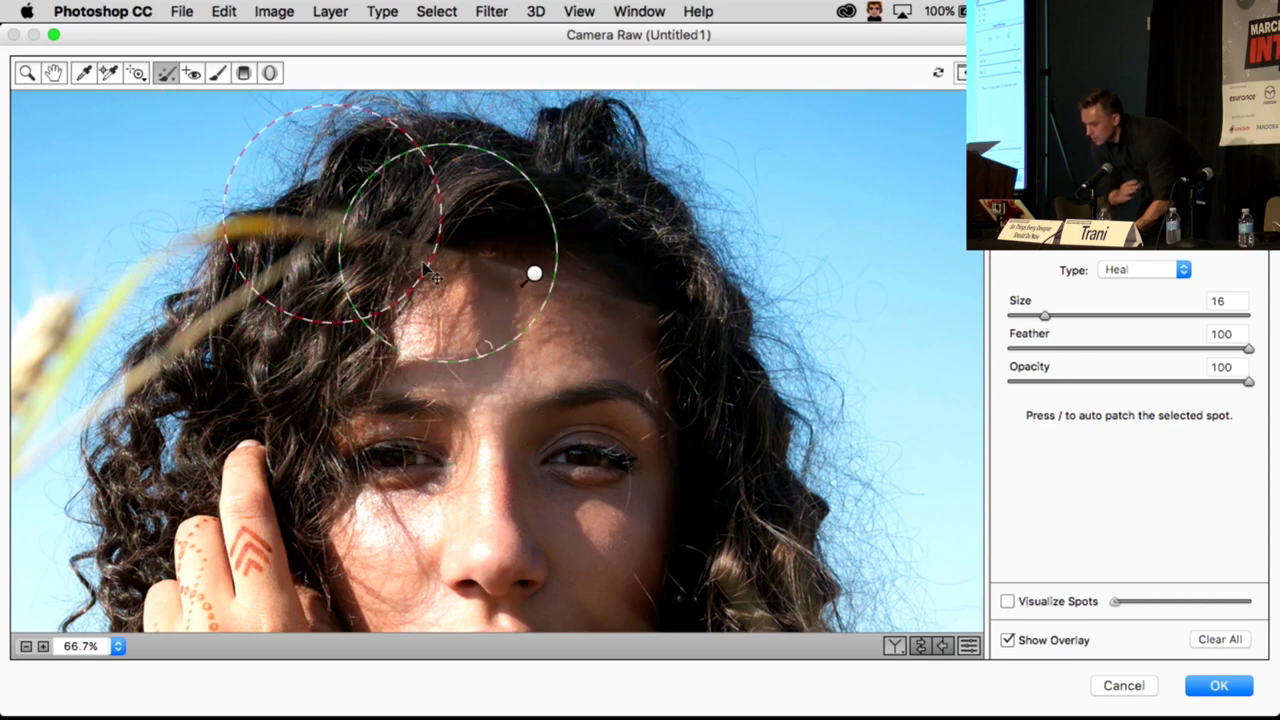
{"action": "left_click_drag", "start_coordinate": [372, 222], "coordinate": [688, 317]}
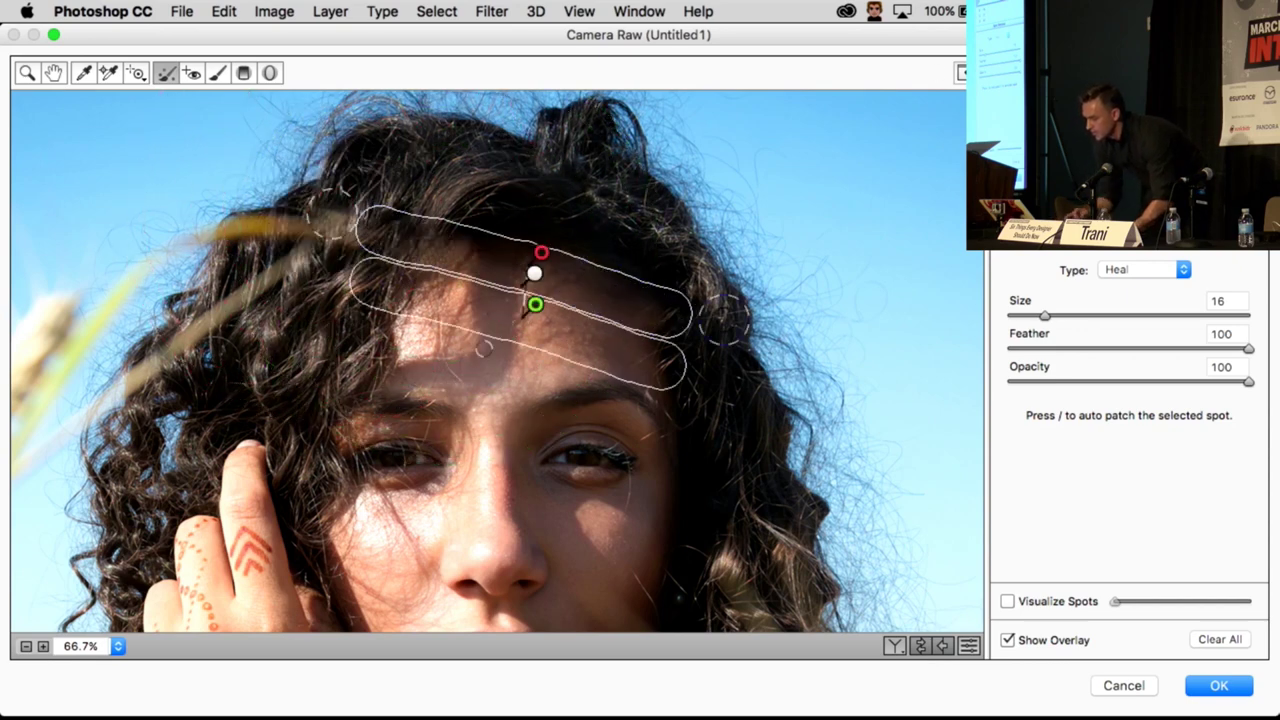
Step: Apply the Camera Raw edits and inspect the smart filter attached to the woman.jpeg layer
{"action": "left_click", "coordinate": [1214, 686]}
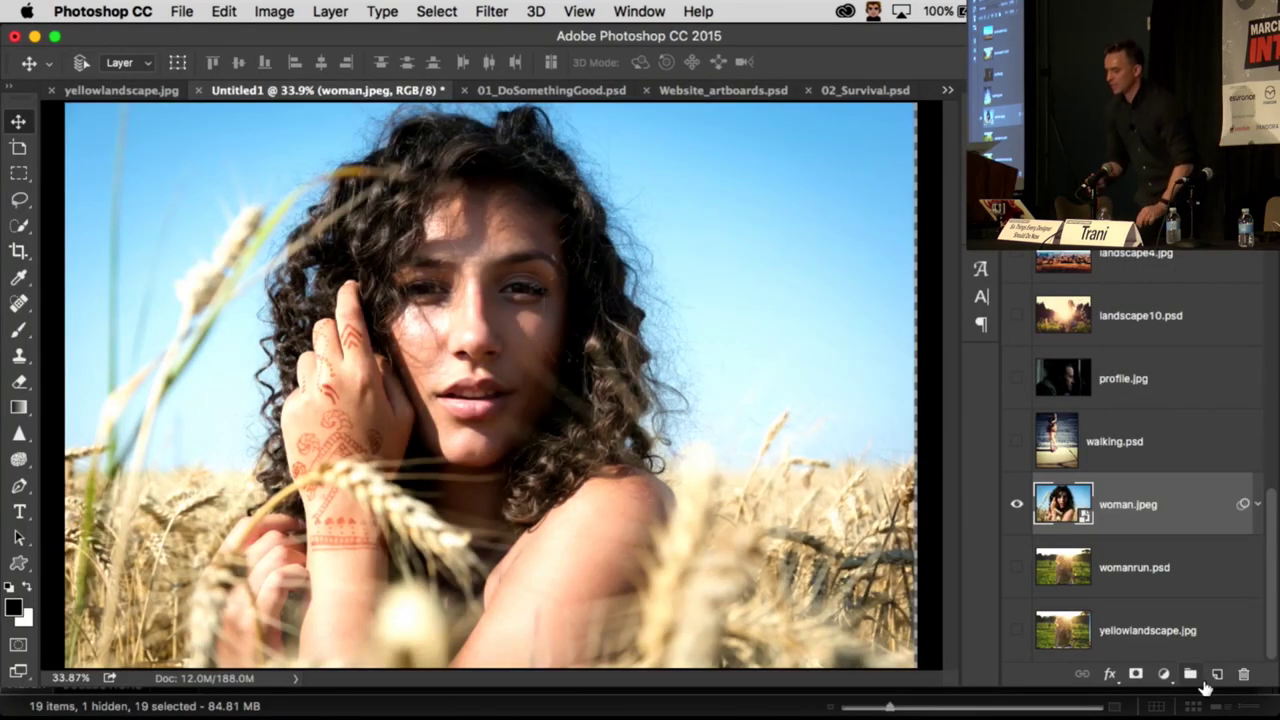
{"action": "left_click", "coordinate": [1257, 505]}
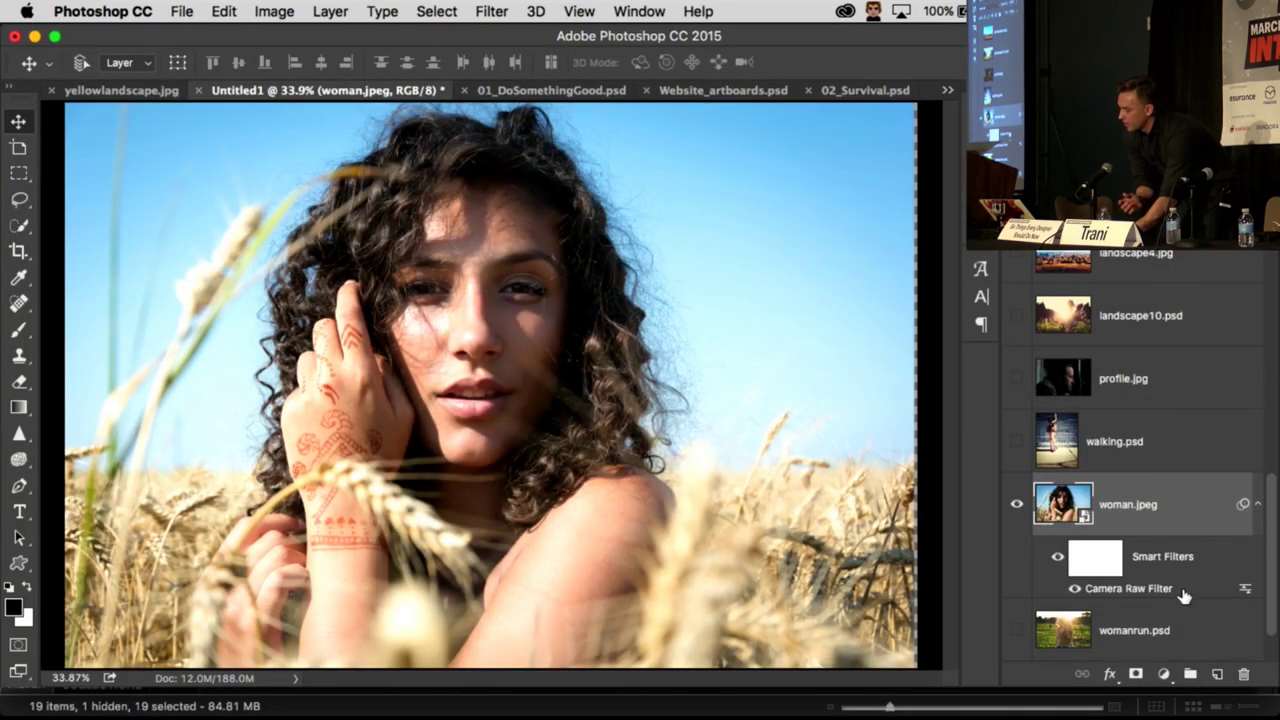
{"action": "left_click", "coordinate": [1257, 505]}
Step: Switch to the slide presentation and advance past the Work Non-Destructively slide
{"action": "mouse_move", "coordinate": [537, 710]}
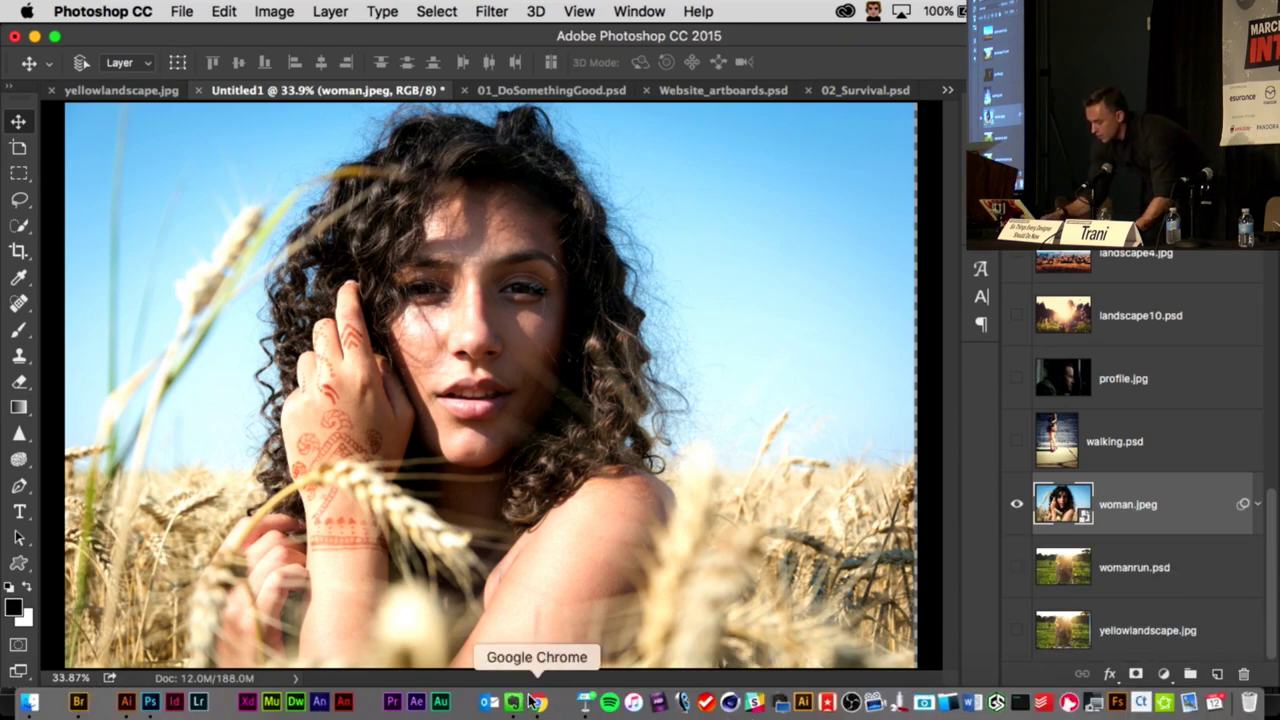
{"action": "left_click", "coordinate": [586, 701]}
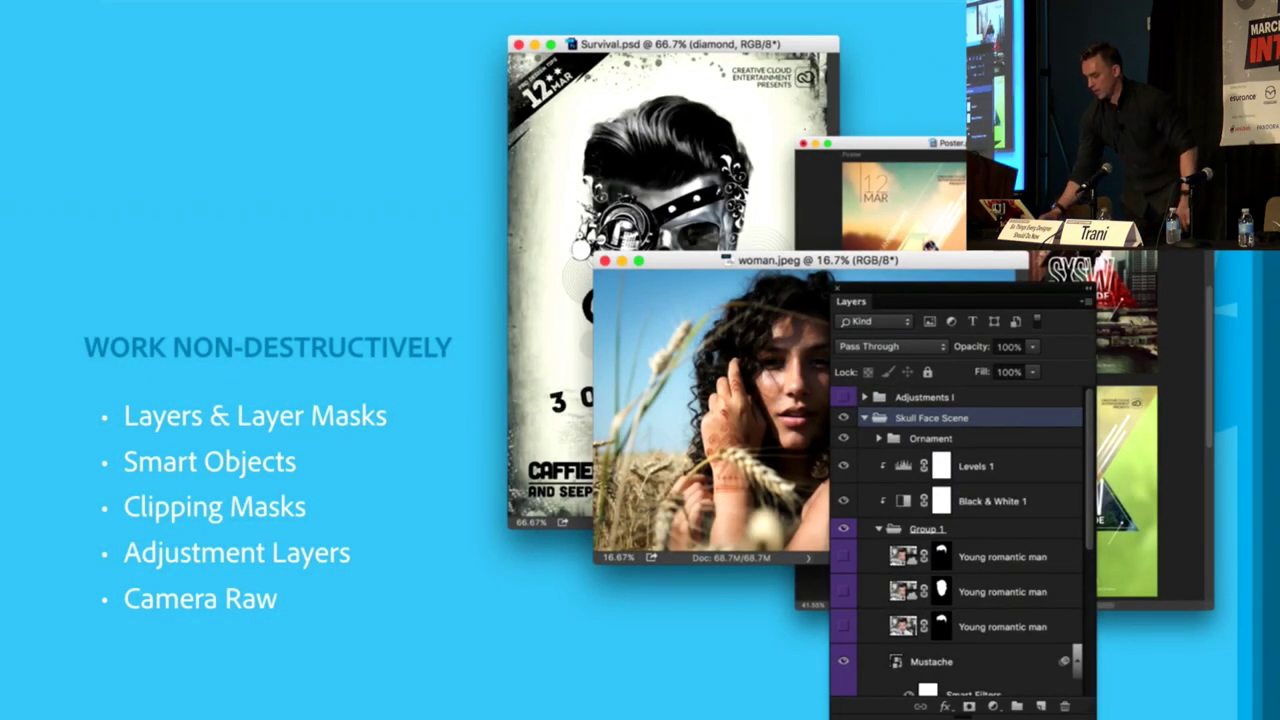
{"action": "key", "text": "Right"}
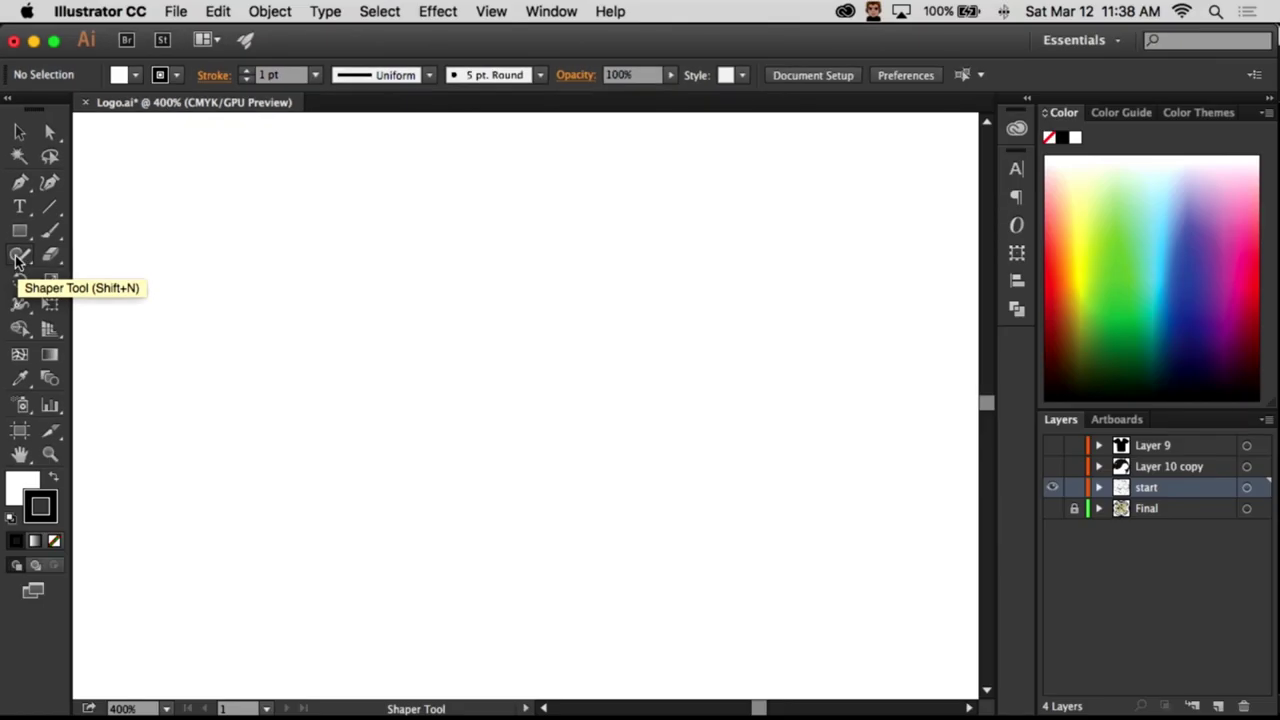
Step: In Illustrator, sketch a square, a triangle beside it and a circle below them with the Shaper Tool
{"action": "left_click", "coordinate": [17, 258]}
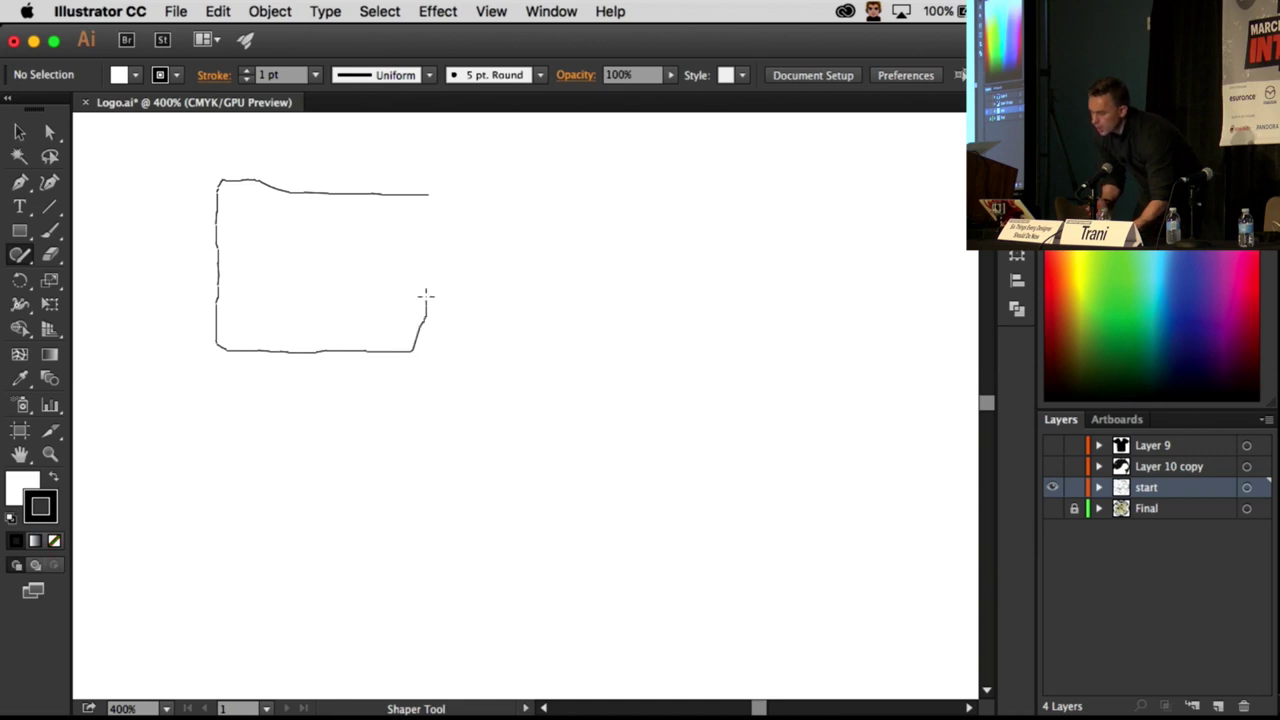
{"action": "left_click_drag", "start_coordinate": [421, 196], "coordinate": [423, 198]}
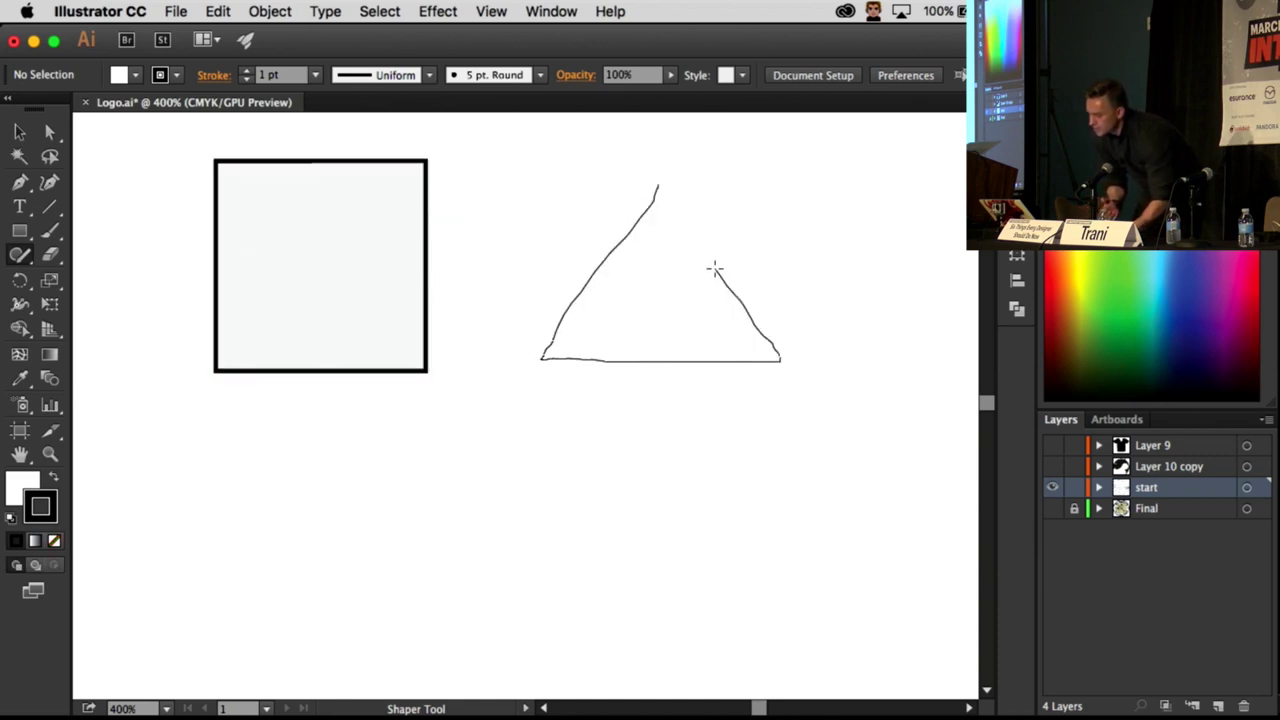
{"action": "left_click_drag", "start_coordinate": [660, 184], "coordinate": [662, 187]}
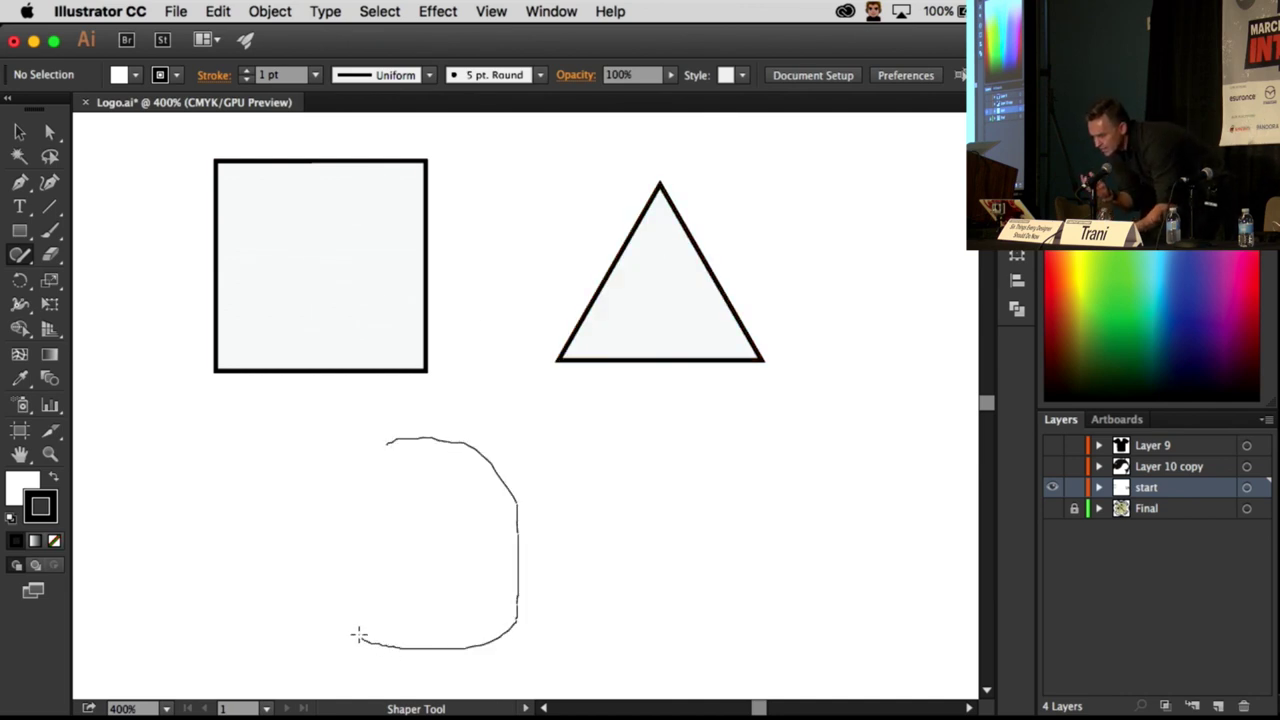
{"action": "left_click_drag", "start_coordinate": [348, 483], "coordinate": [388, 441]}
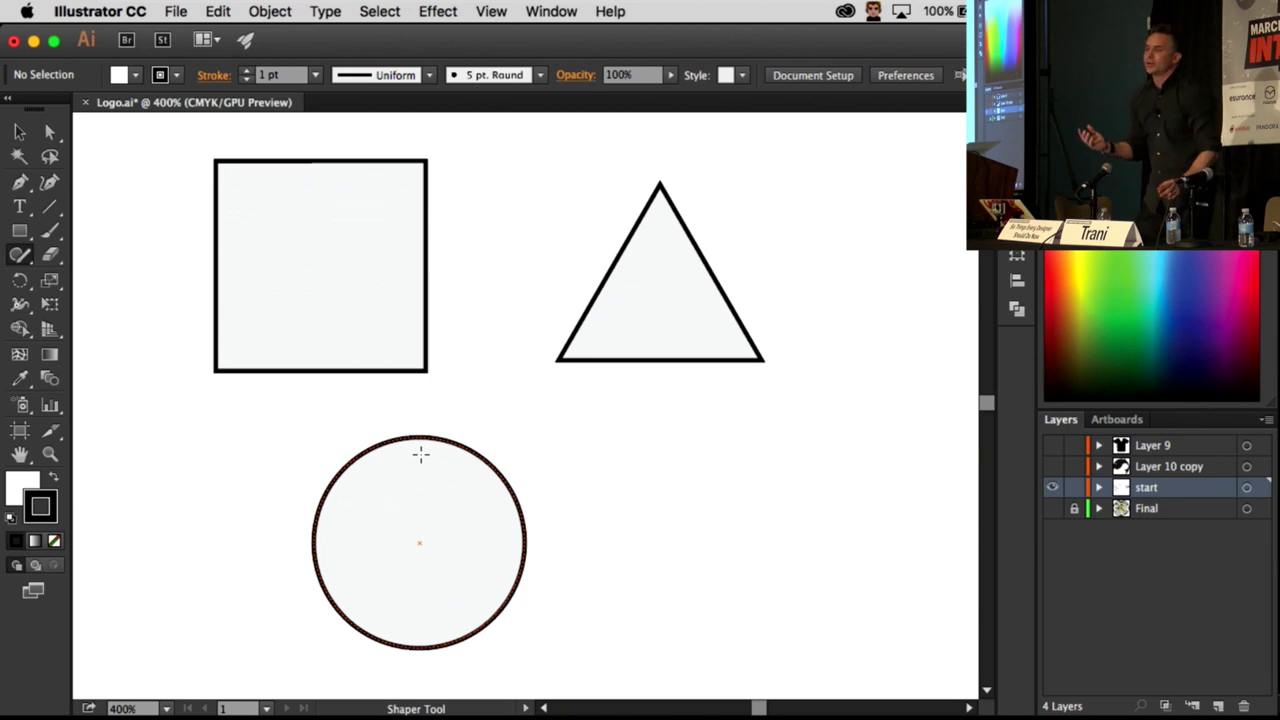
Step: Round all four corners of the square and increase the triangle's sides to make a hexagon
{"action": "left_click", "coordinate": [329, 234]}
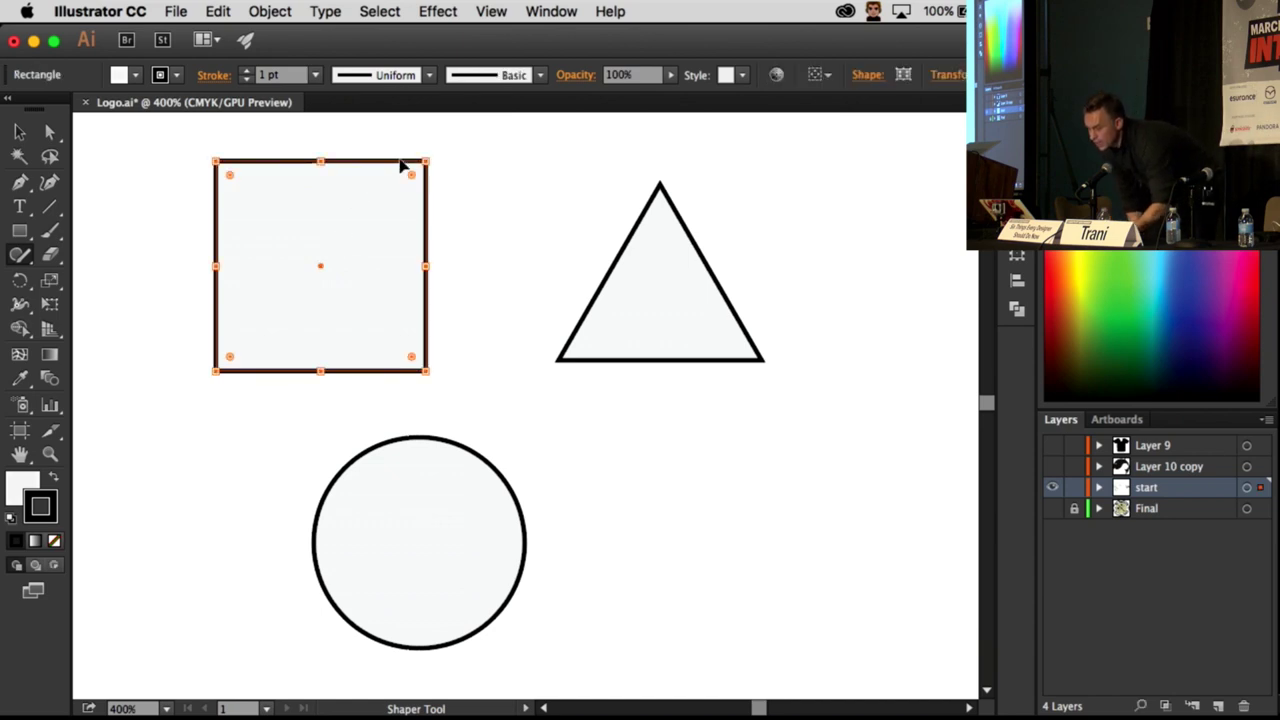
{"action": "left_click_drag", "start_coordinate": [411, 176], "coordinate": [389, 206]}
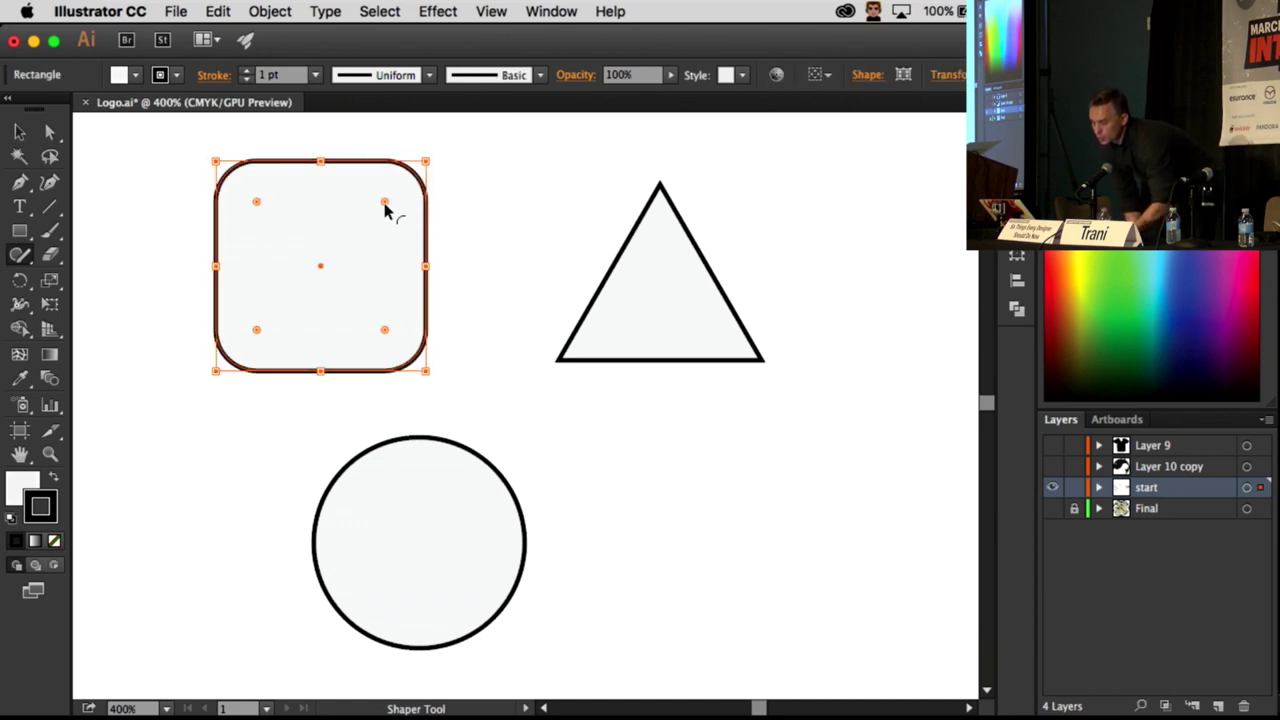
{"action": "left_click", "coordinate": [652, 268]}
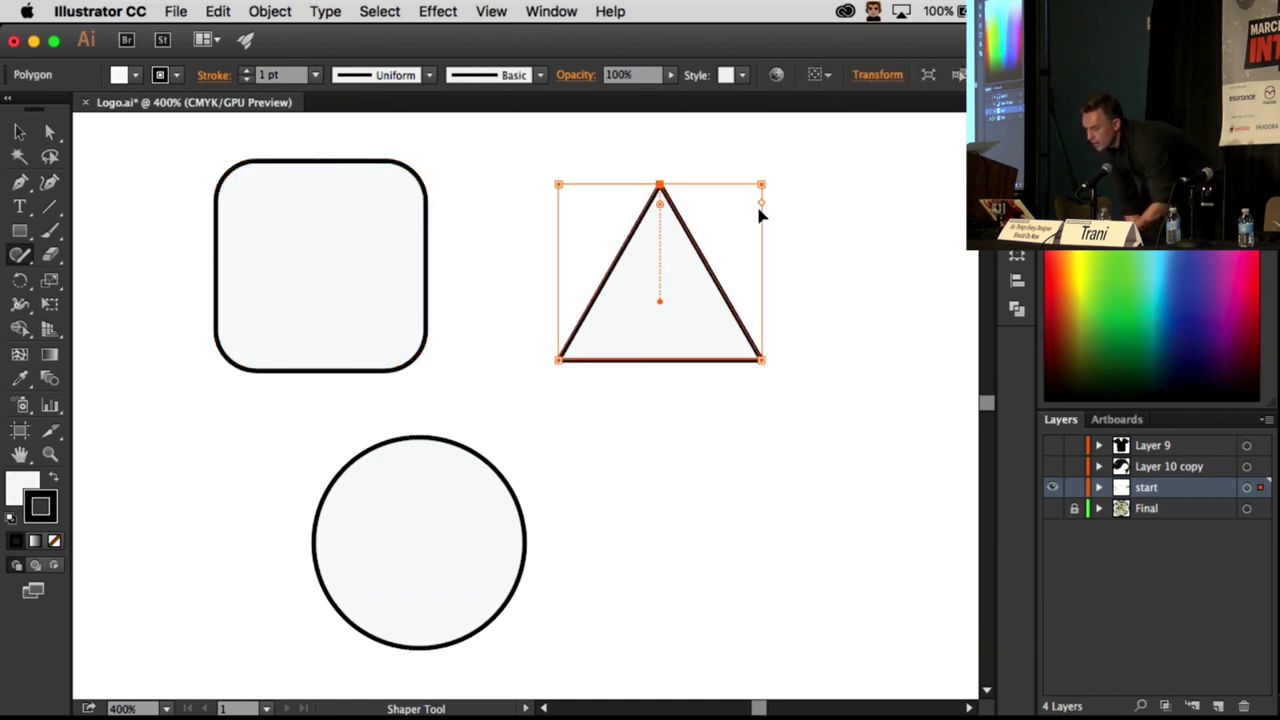
{"action": "left_click_drag", "start_coordinate": [762, 204], "coordinate": [758, 268]}
Step: Cut a pie wedge out of the circle's lower-right part and deselect the shape
{"action": "left_click", "coordinate": [458, 568]}
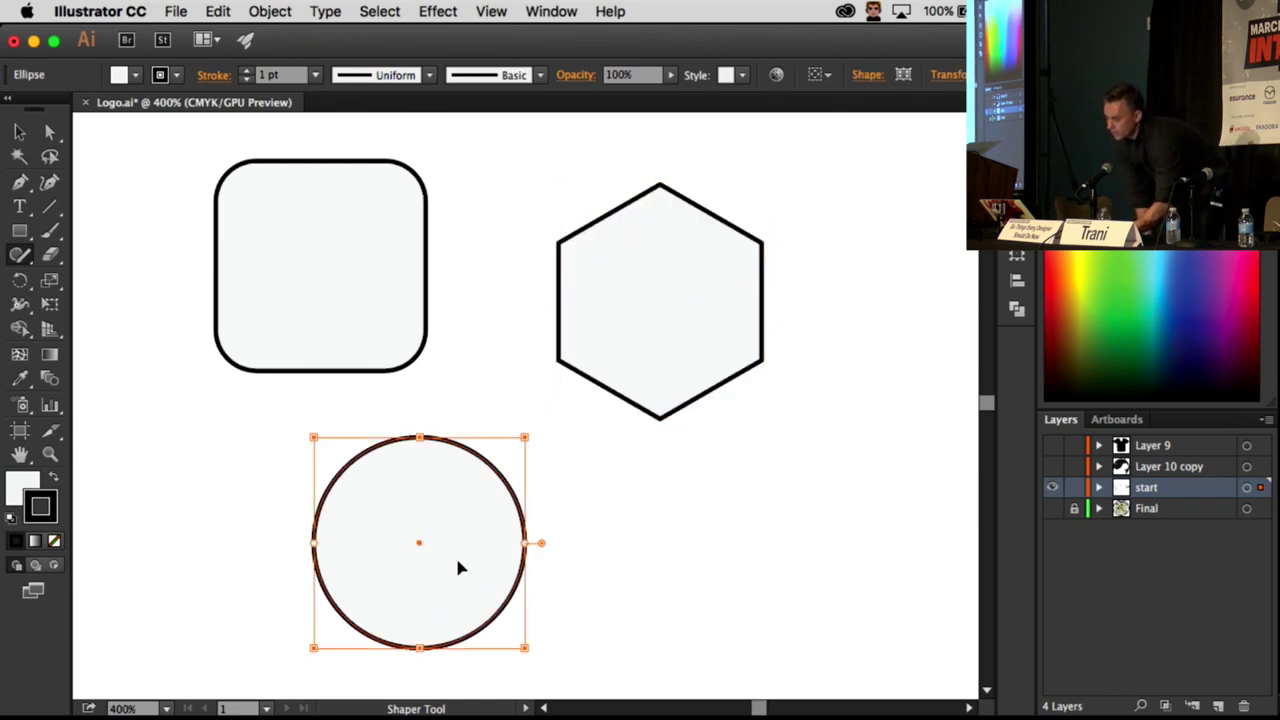
{"action": "left_click_drag", "start_coordinate": [541, 543], "coordinate": [509, 620]}
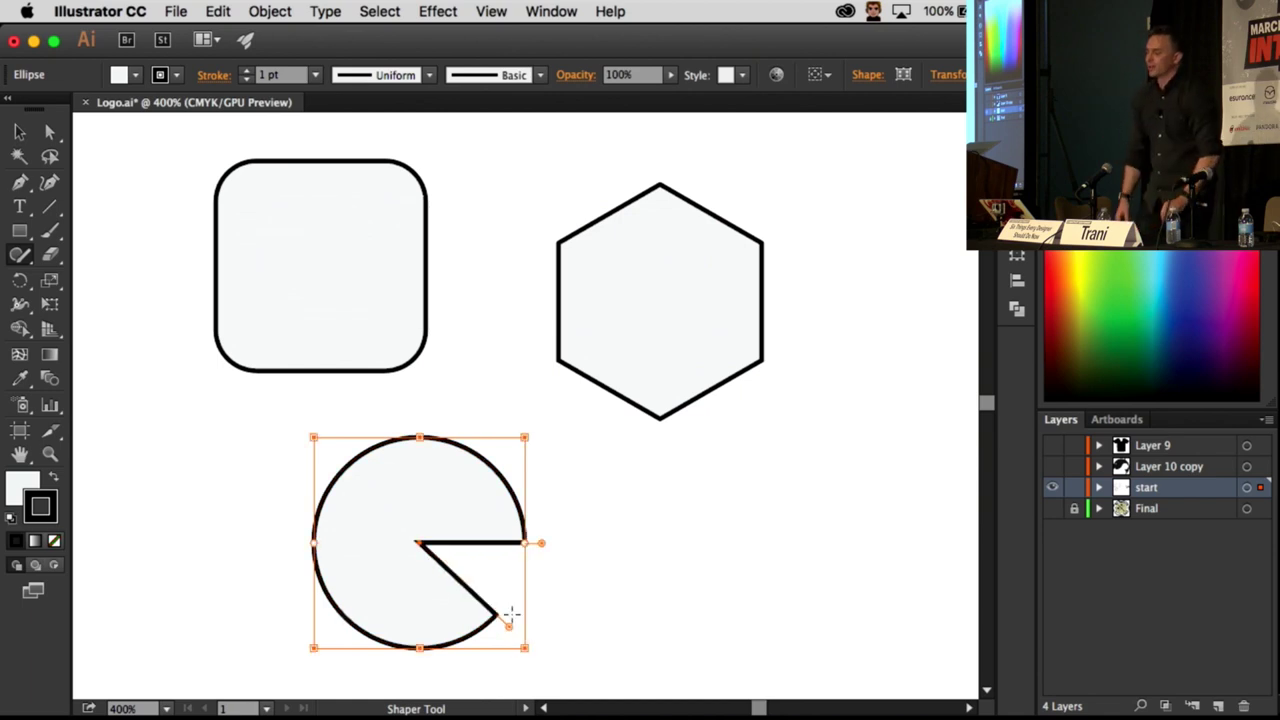
{"action": "left_click", "coordinate": [20, 138]}
{"action": "left_click", "coordinate": [163, 211]}
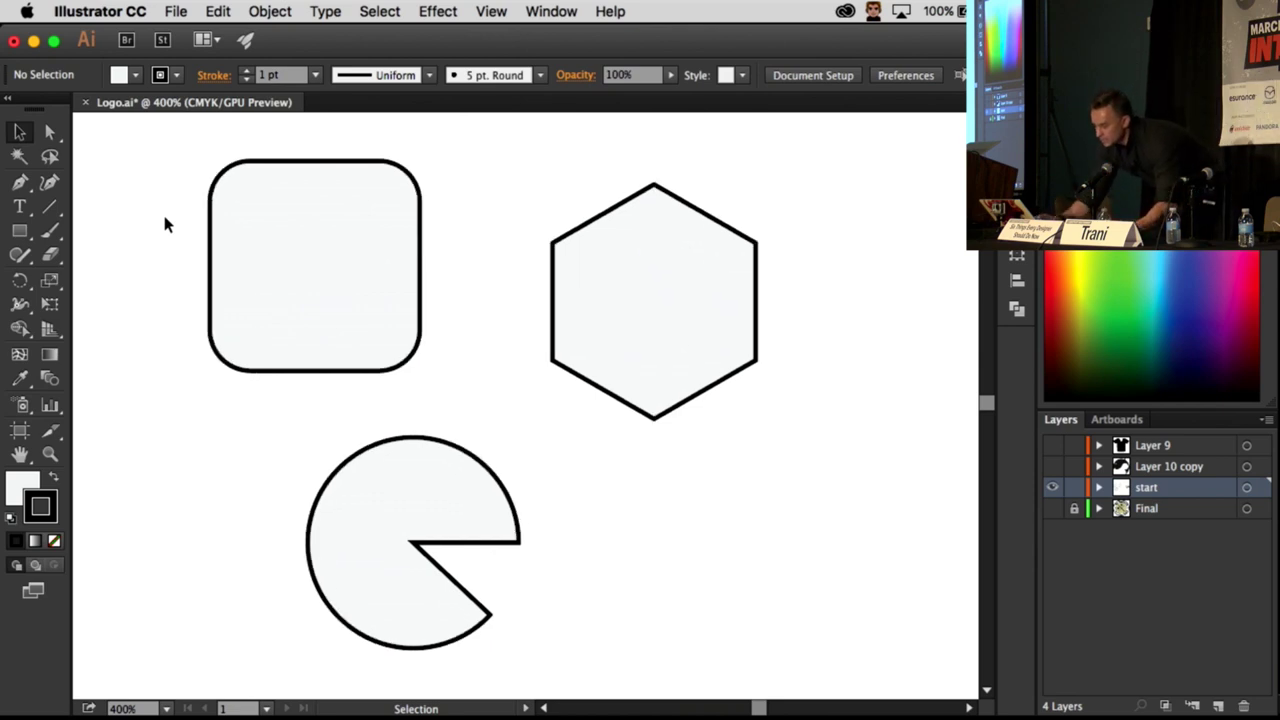
Step: Reduce the hexagon's sides to three so it is a triangle again
{"action": "scroll", "coordinate": [165, 220], "scroll_direction": "right", "scroll_amount": 3}
{"action": "left_click", "coordinate": [506, 322]}
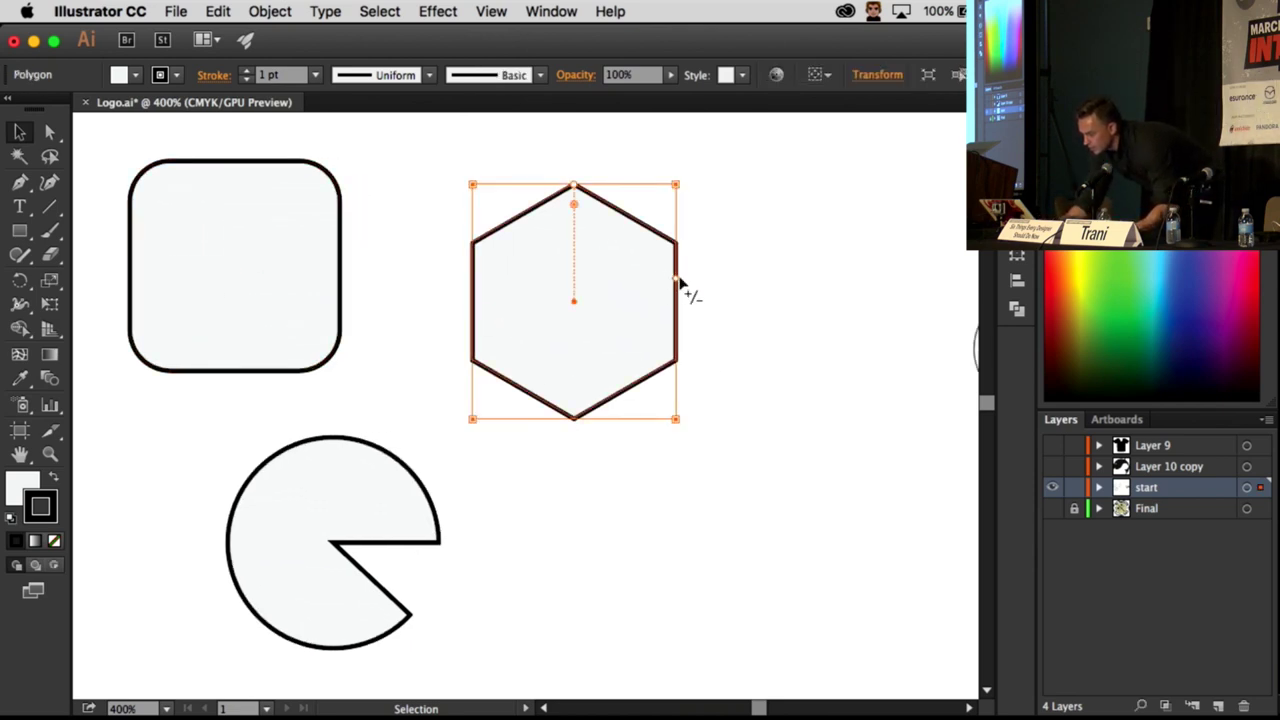
{"action": "left_click_drag", "start_coordinate": [682, 284], "coordinate": [688, 170]}
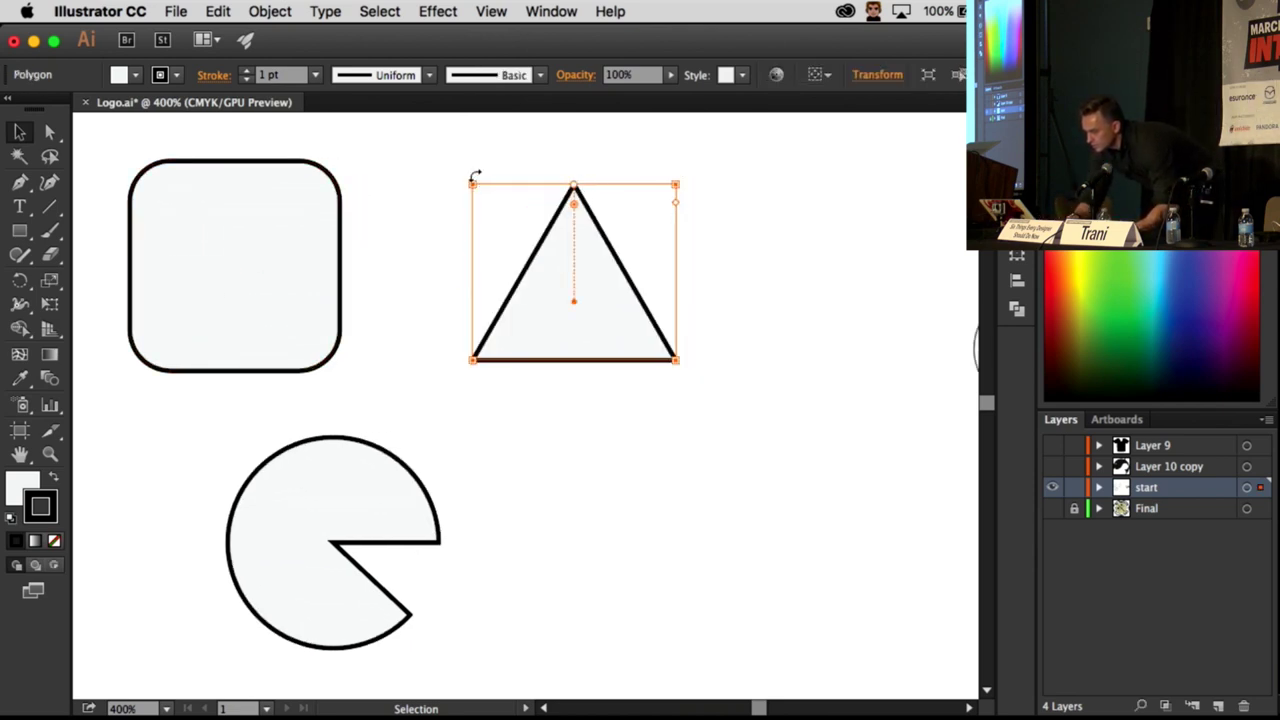
Step: Rotate the triangle so it points downward and delete the circle with the pie wedge cut out
{"action": "left_click_drag", "start_coordinate": [463, 177], "coordinate": [662, 402]}
{"action": "left_click", "coordinate": [325, 530]}
{"action": "key", "text": "Delete"}
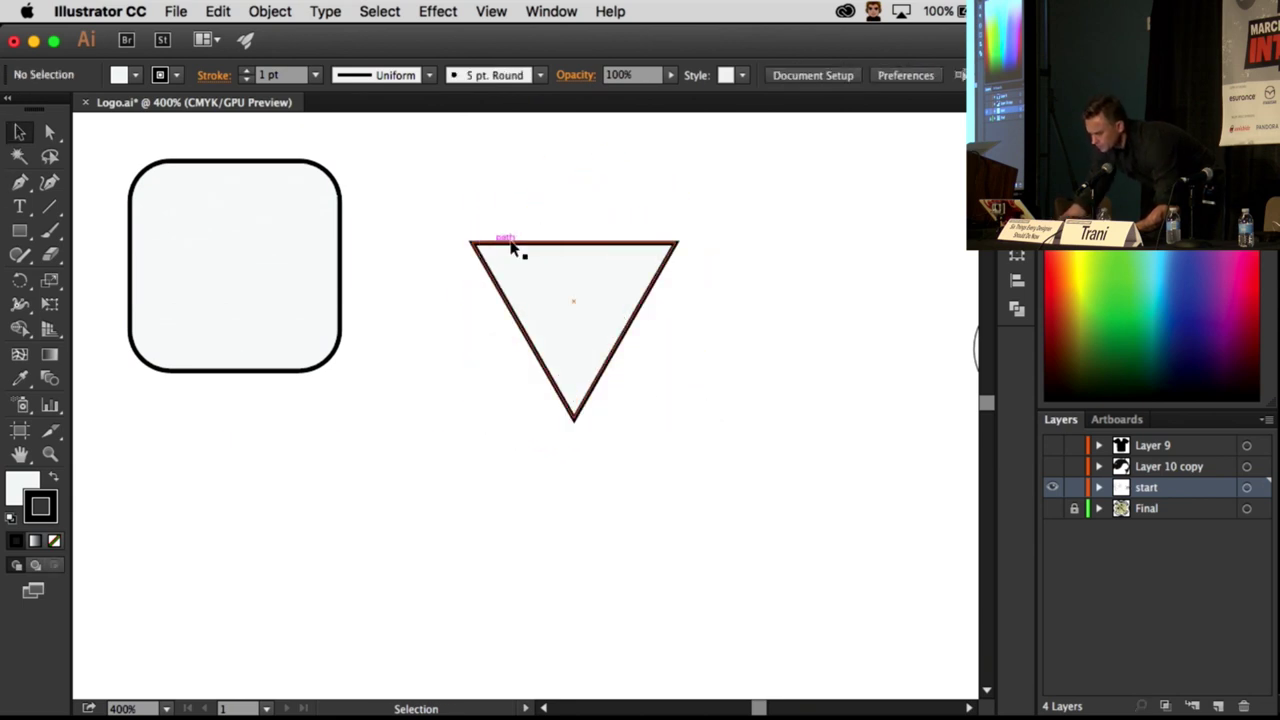
Step: Move the triangle onto the lower part of the square and round the square's corners further to form a pin shape
{"action": "left_click_drag", "start_coordinate": [514, 249], "coordinate": [237, 380]}
{"action": "left_click", "coordinate": [292, 215]}
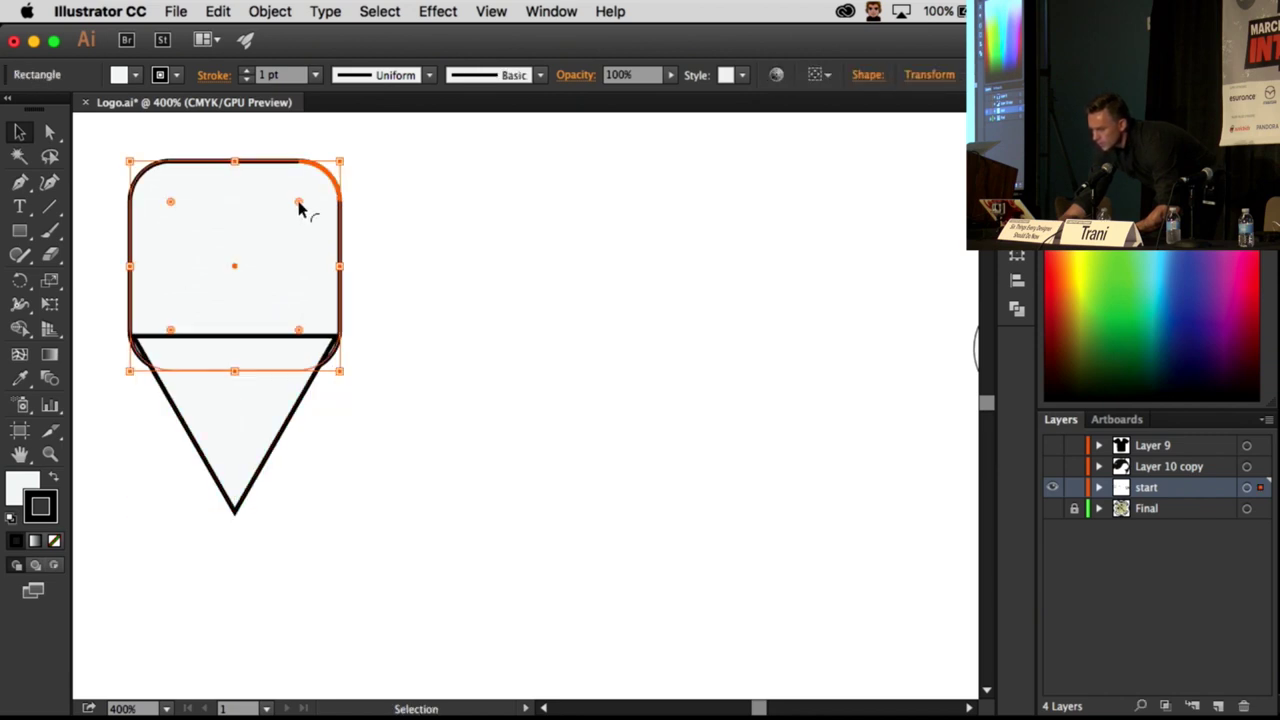
{"action": "left_click_drag", "start_coordinate": [298, 207], "coordinate": [306, 305]}
{"action": "left_click_drag", "start_coordinate": [231, 446], "coordinate": [222, 419]}
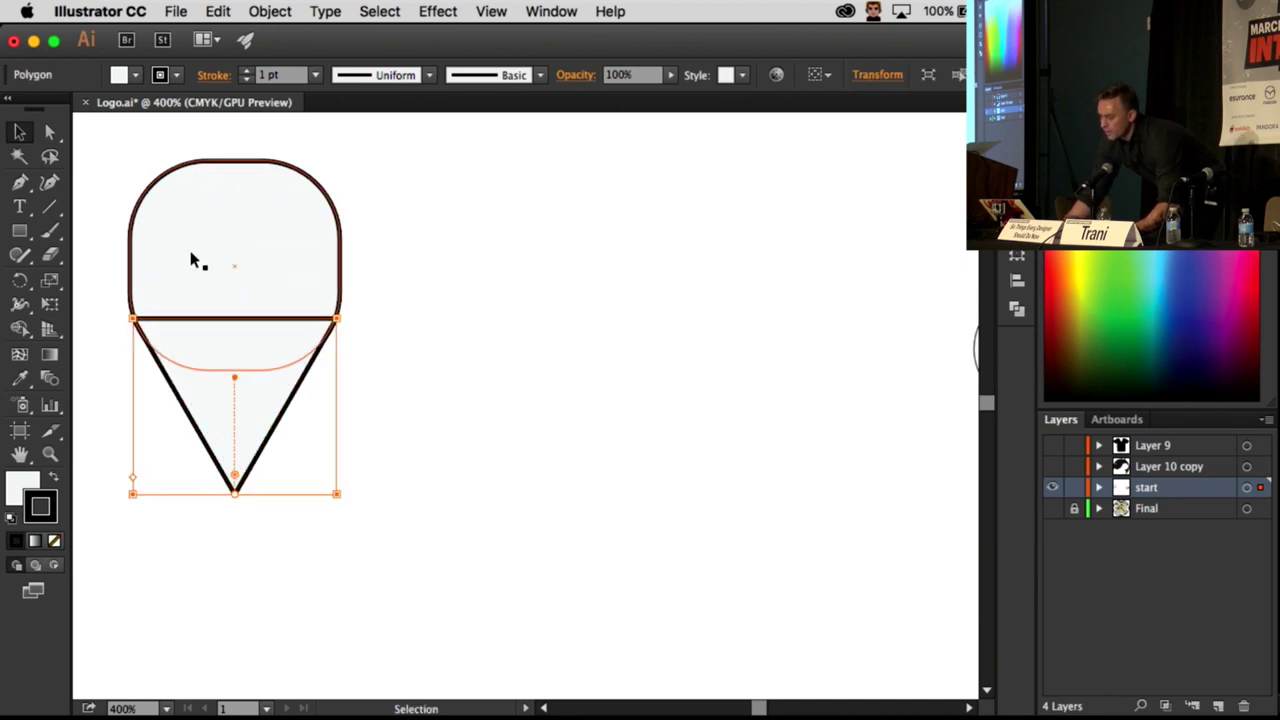
Step: Merge the rounded square and the triangle into one outline by scribbling across their overlap with the Shaper Tool
{"action": "left_click", "coordinate": [18, 256]}
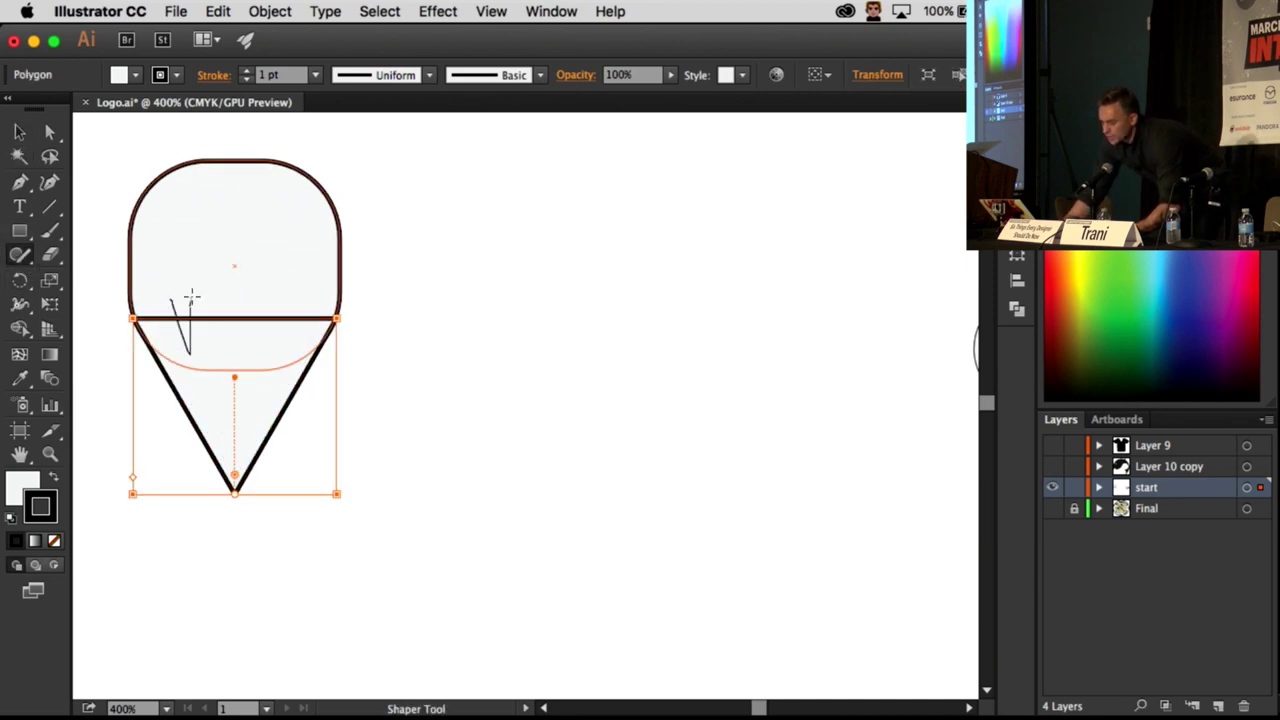
{"action": "left_click_drag", "start_coordinate": [265, 332], "coordinate": [268, 330]}
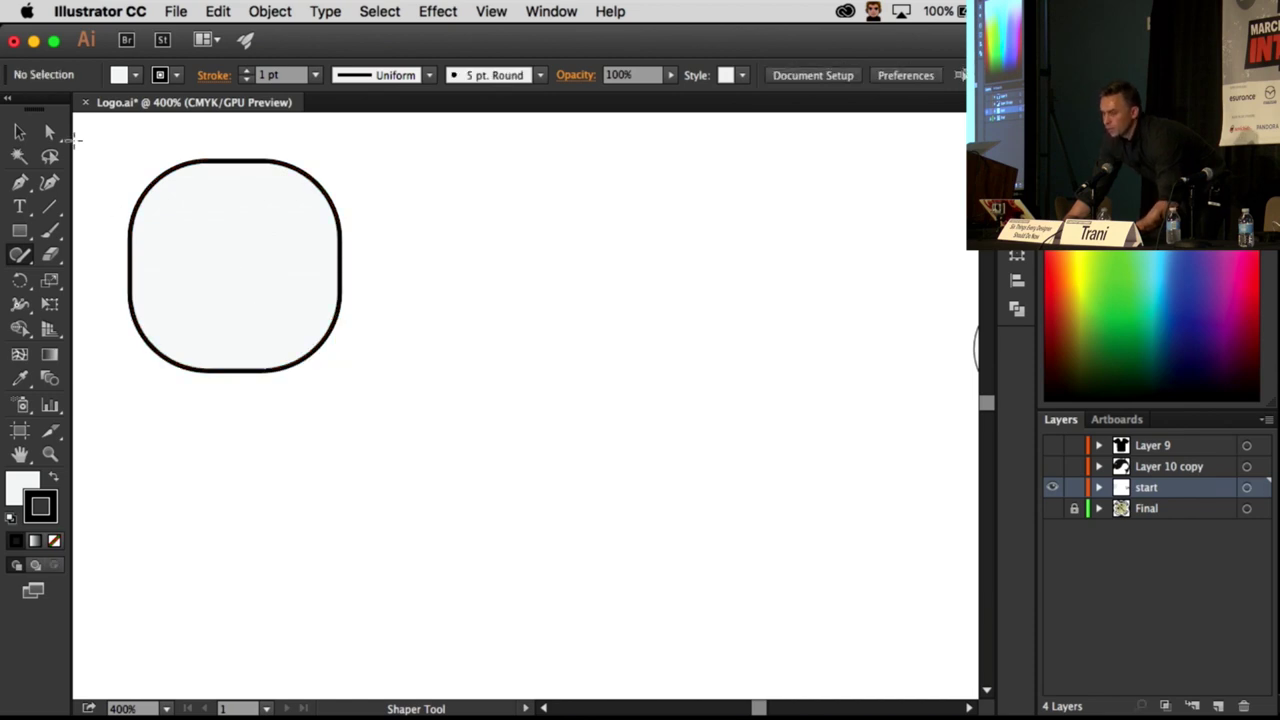
{"action": "key", "text": "super+z"}
{"action": "key", "text": "super+z"}
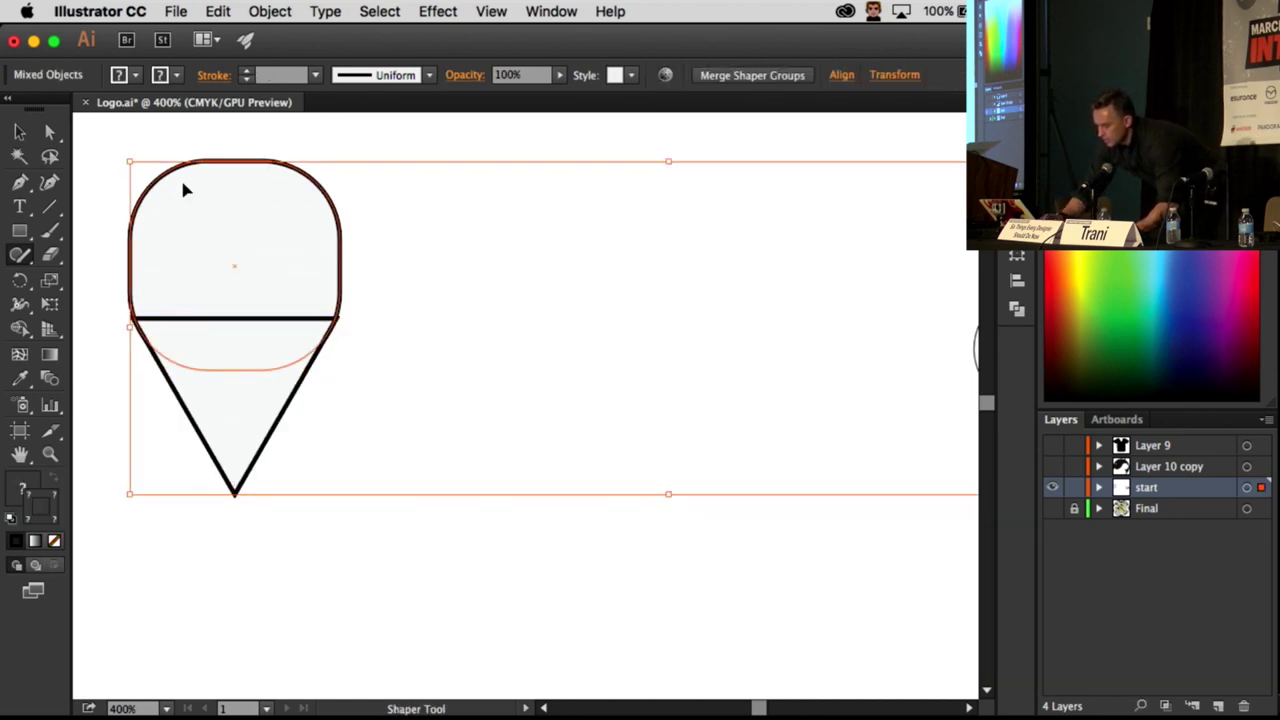
{"action": "left_click", "coordinate": [105, 328]}
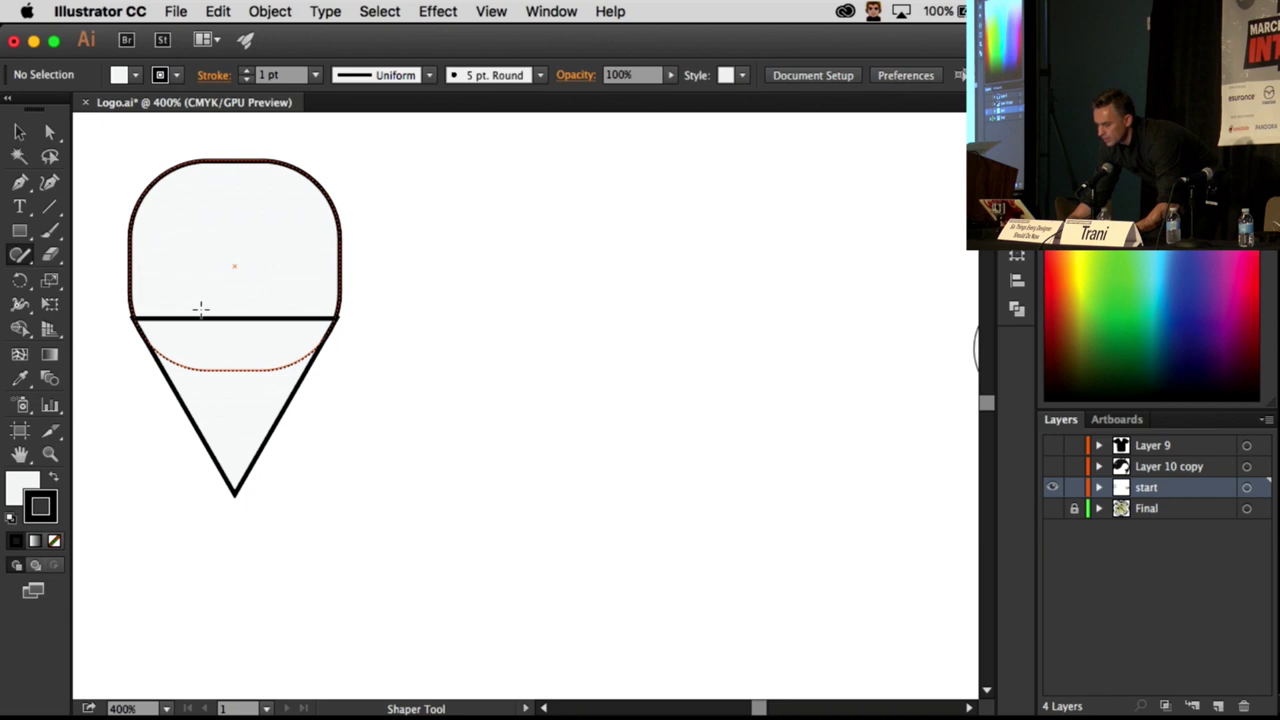
{"action": "left_click_drag", "start_coordinate": [299, 336], "coordinate": [300, 335]}
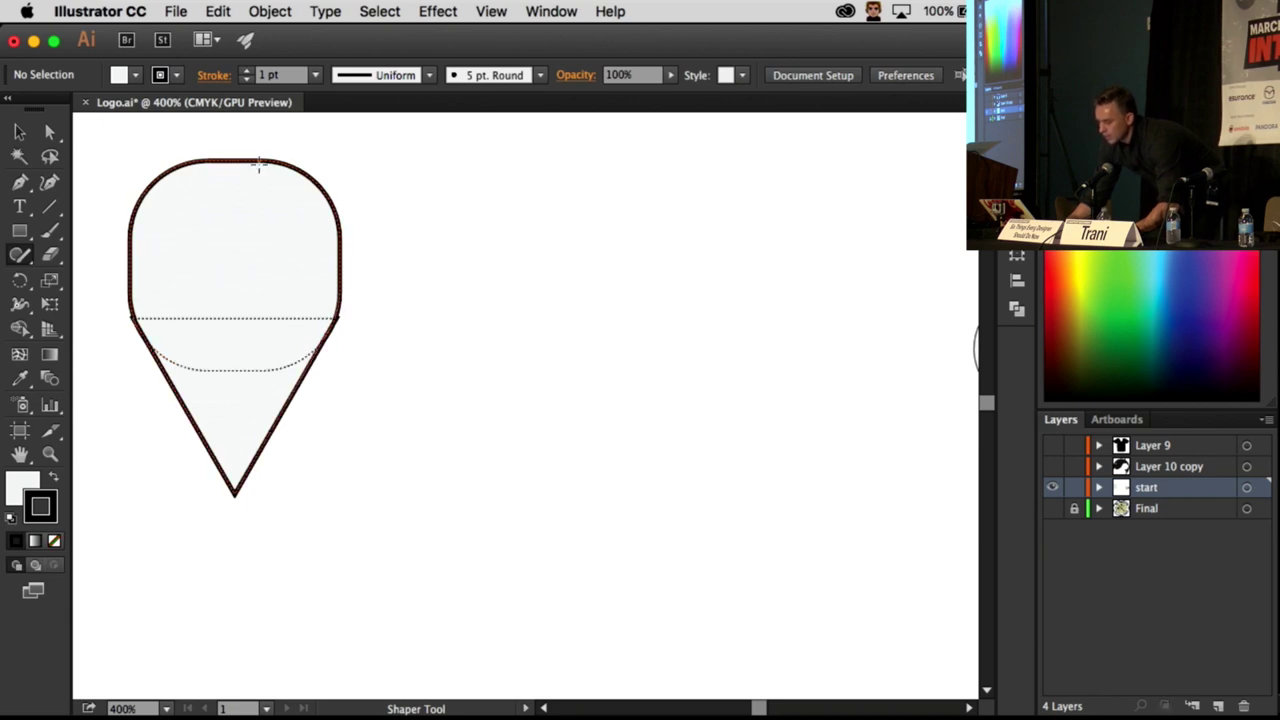
Step: Select the triangle inside the Shaper group, deselect it, and scribble across its upper edge to merge the shapes again
{"action": "left_click", "coordinate": [251, 247]}
{"action": "left_click", "coordinate": [342, 236]}
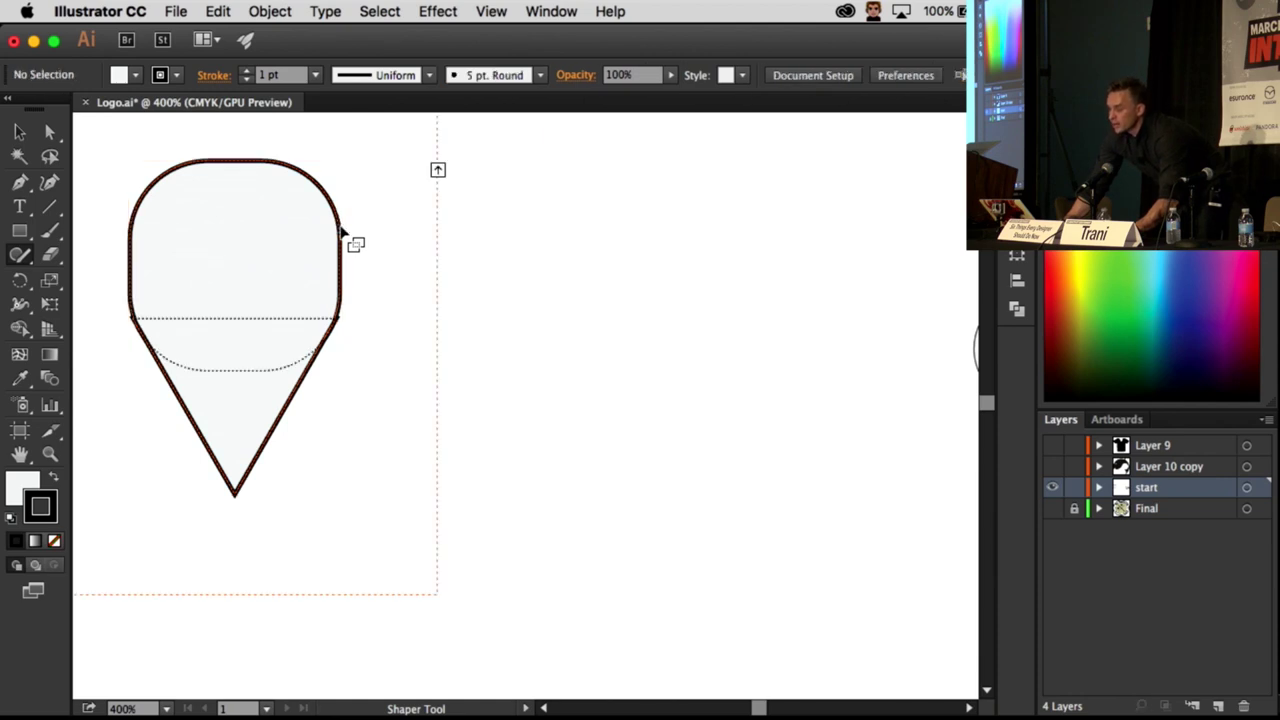
{"action": "left_click", "coordinate": [254, 414]}
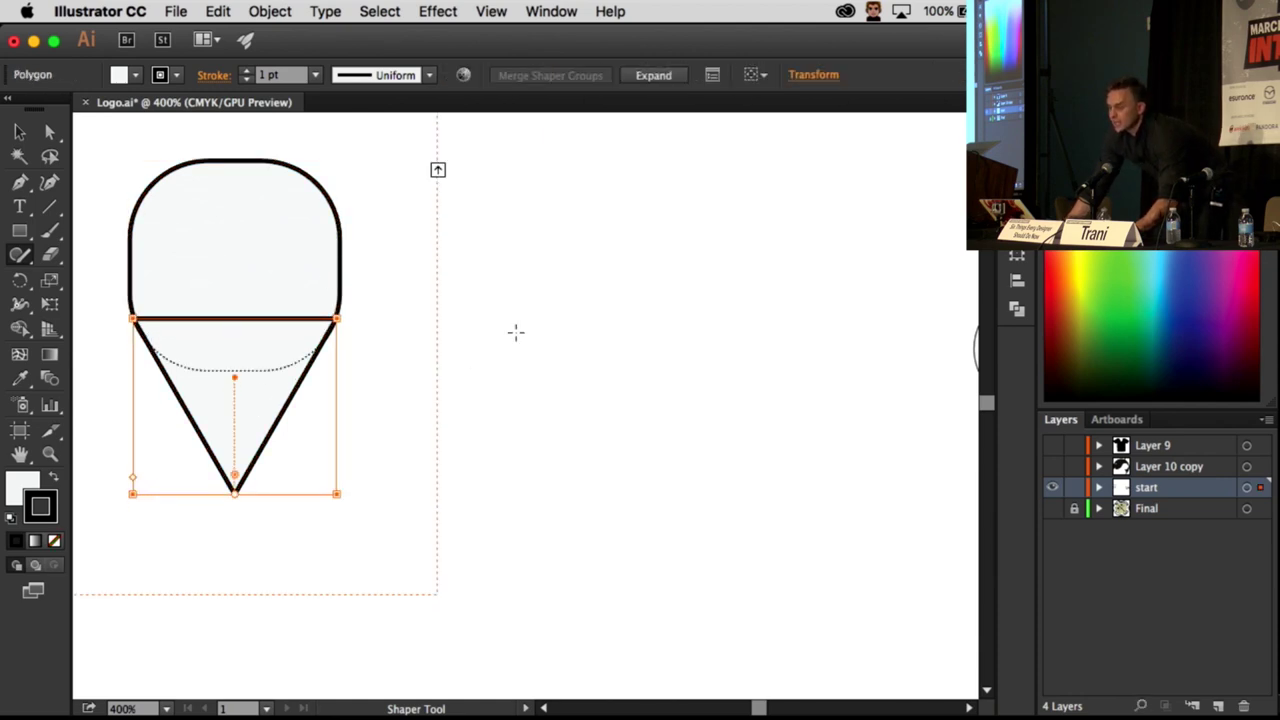
{"action": "left_click", "coordinate": [559, 314]}
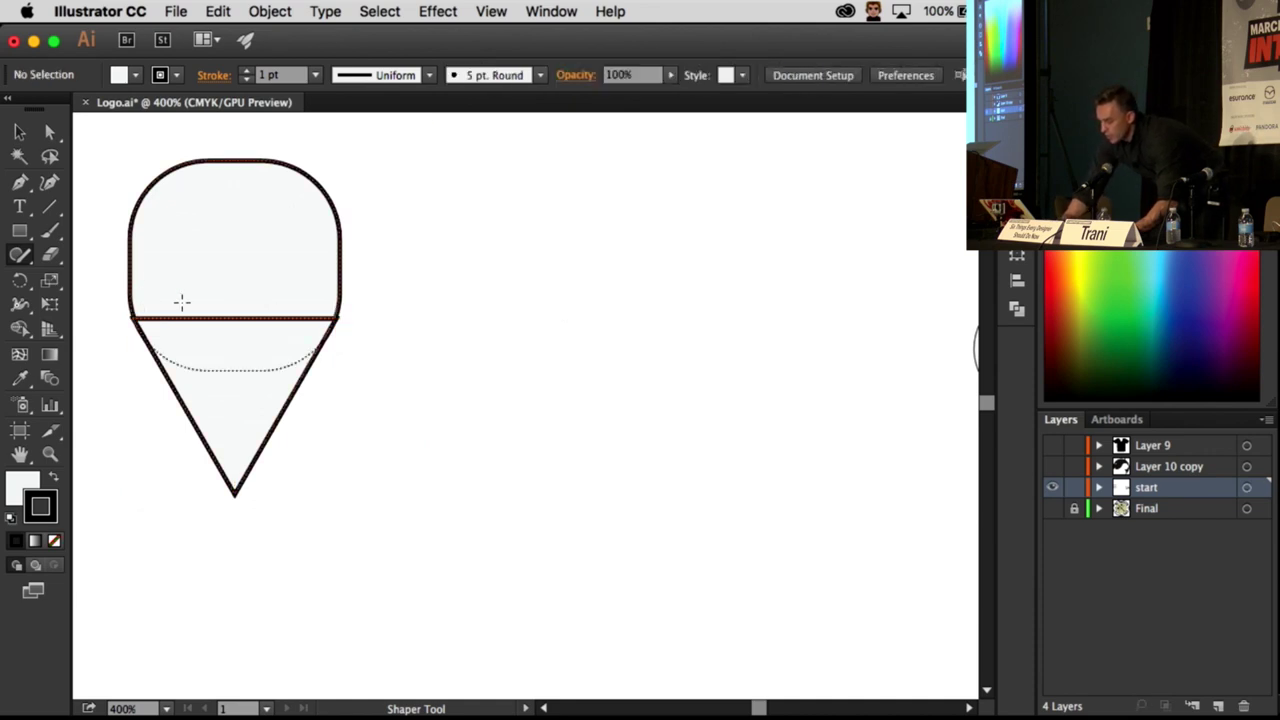
{"action": "mouse_move", "coordinate": [220, 300]}
{"action": "left_mouse_down"}
{"action": "mouse_move", "coordinate": [284, 306]}
{"action": "mouse_move", "coordinate": [282, 322]}
{"action": "left_mouse_up"}
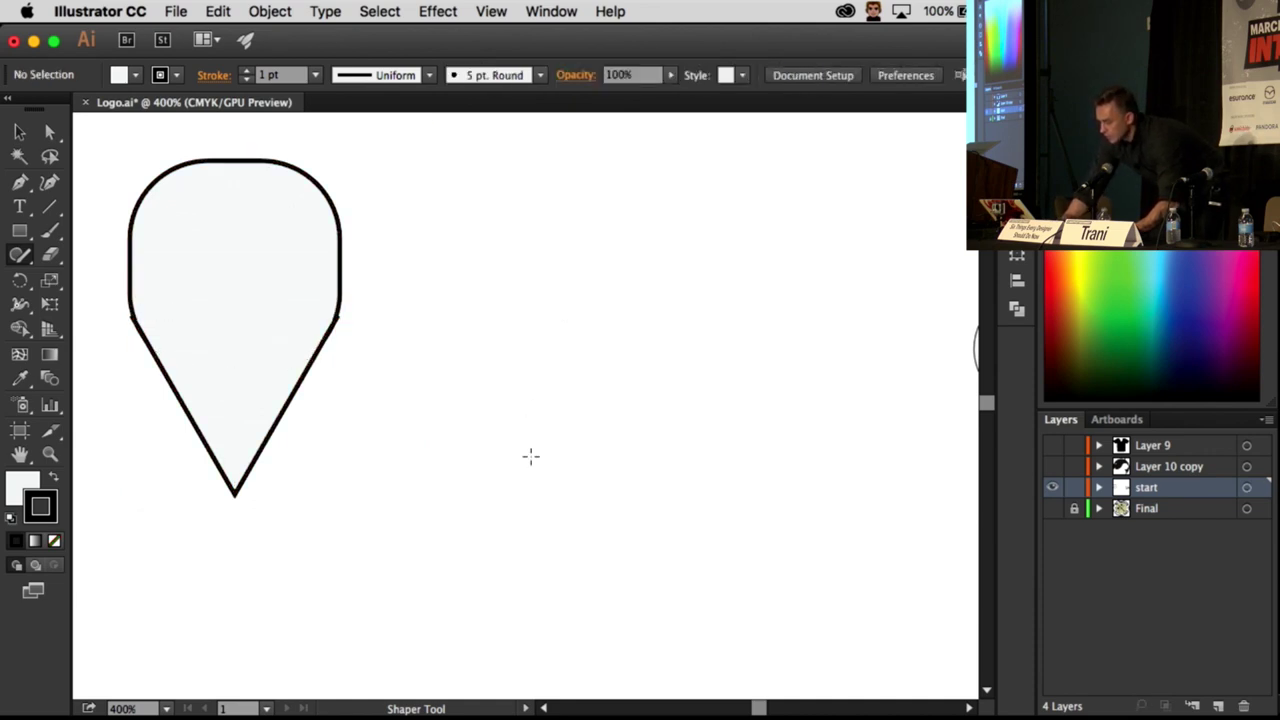
Step: Carve the overlapping circles and triangles into a fish with an open mouth by scribbling away the unwanted areas with the Shaper Tool
{"action": "left_click_drag", "start_coordinate": [659, 508], "coordinate": [251, 517]}
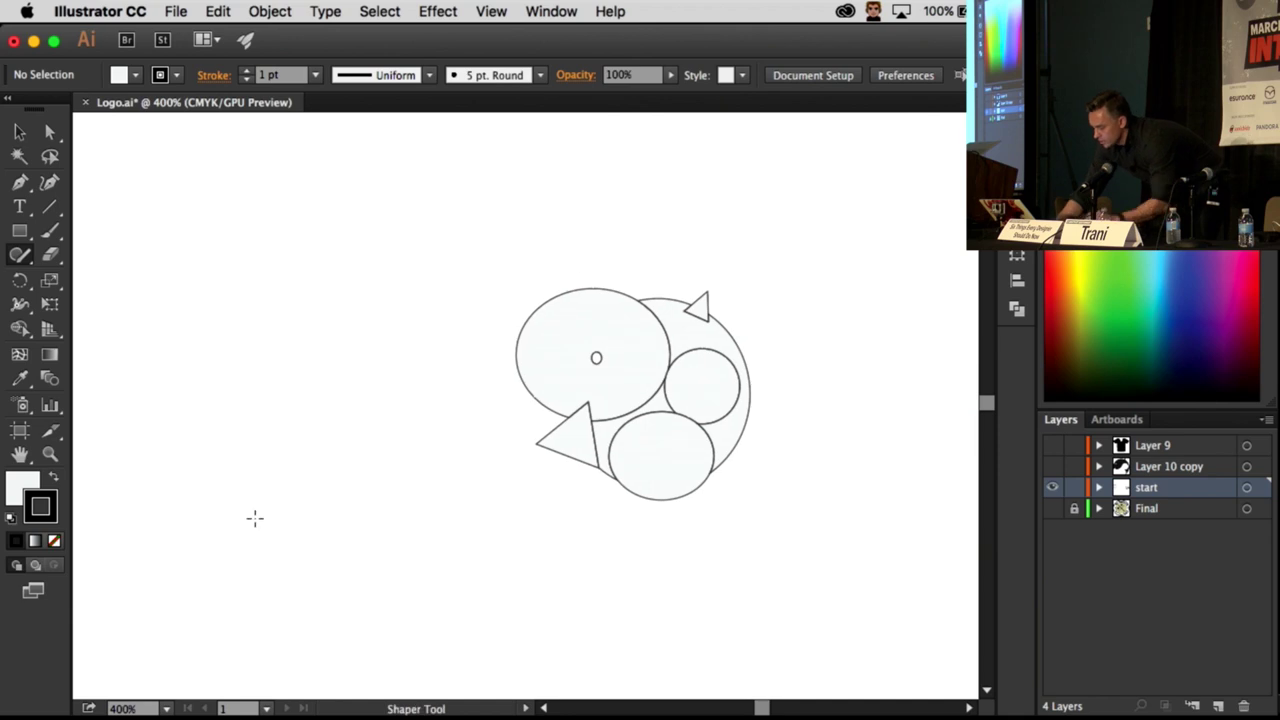
{"action": "key", "text": "cmd+equal"}
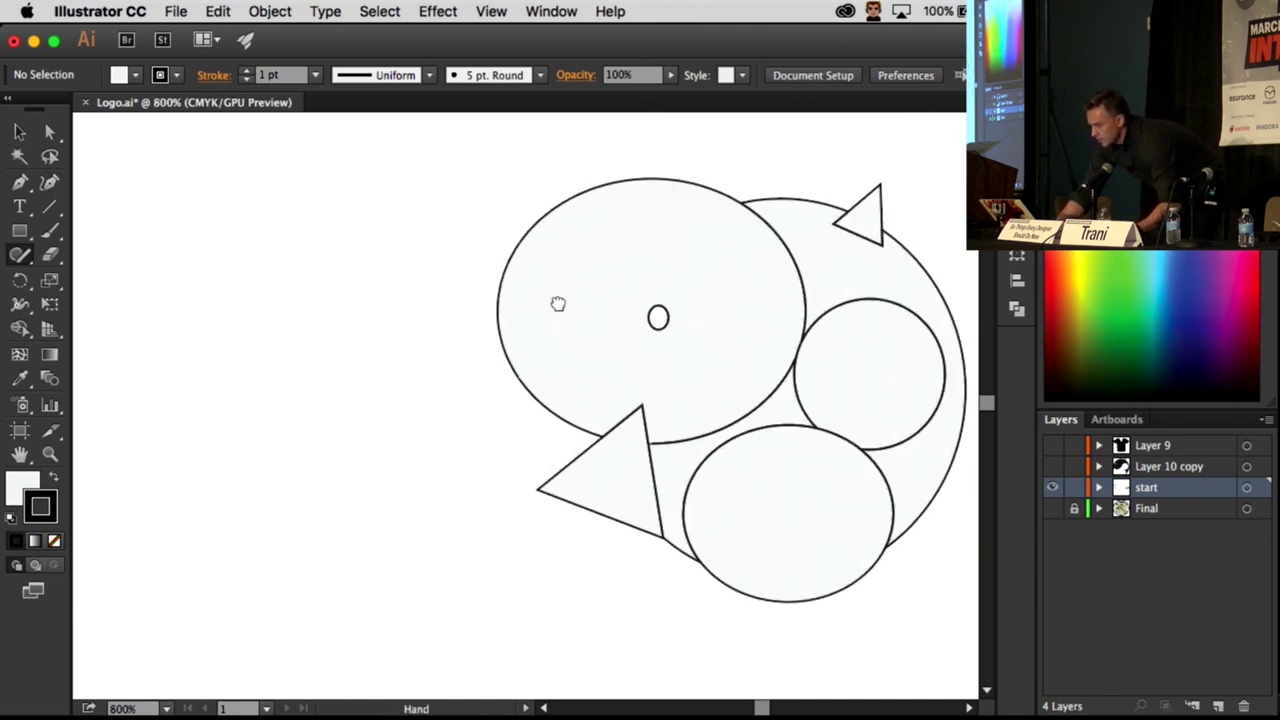
{"action": "scroll", "coordinate": [557, 300], "scroll_direction": "right", "scroll_amount": 5}
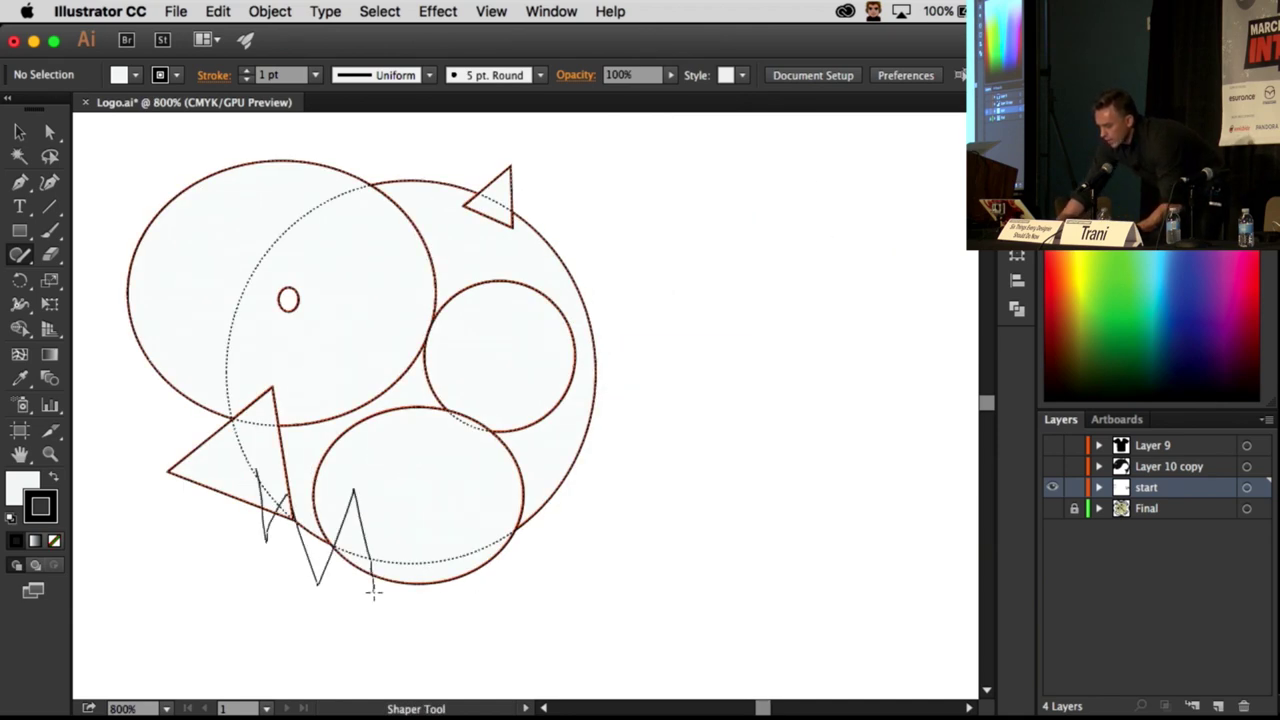
{"action": "left_click_drag", "start_coordinate": [373, 591], "coordinate": [432, 612]}
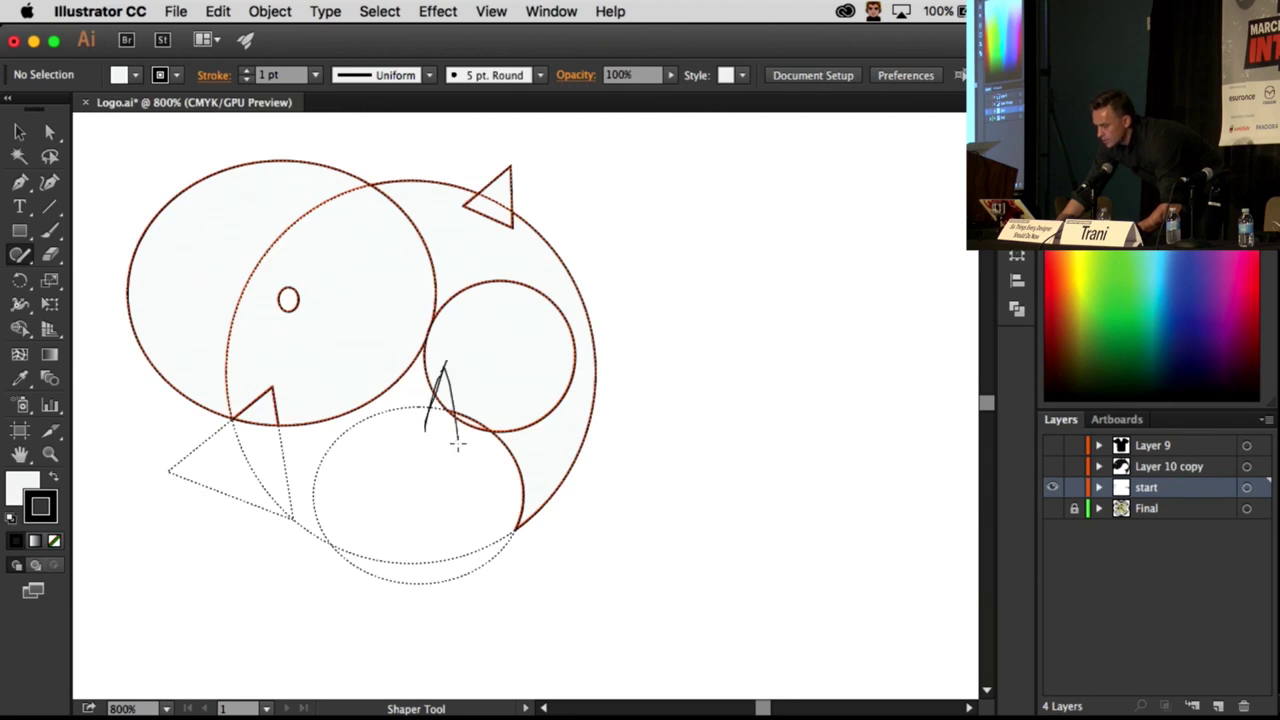
{"action": "left_click_drag", "start_coordinate": [460, 425], "coordinate": [458, 442]}
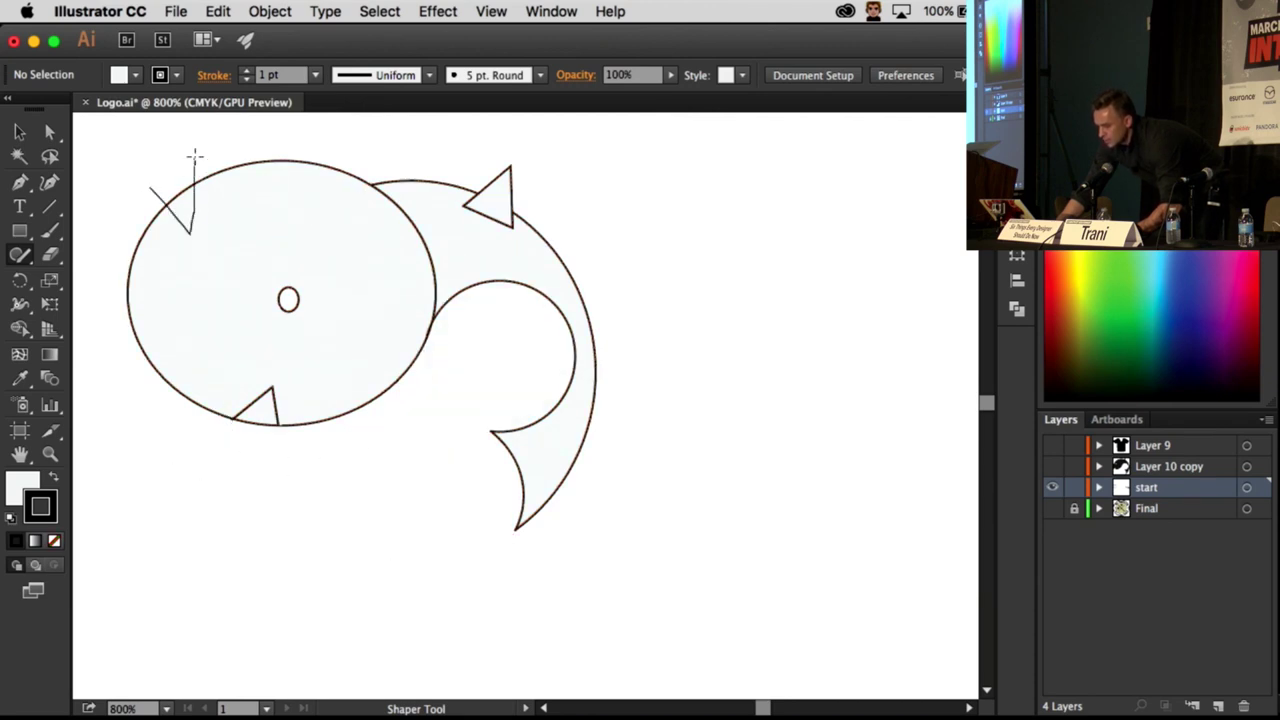
{"action": "left_click_drag", "start_coordinate": [243, 160], "coordinate": [245, 163]}
{"action": "left_click", "coordinate": [258, 412]}
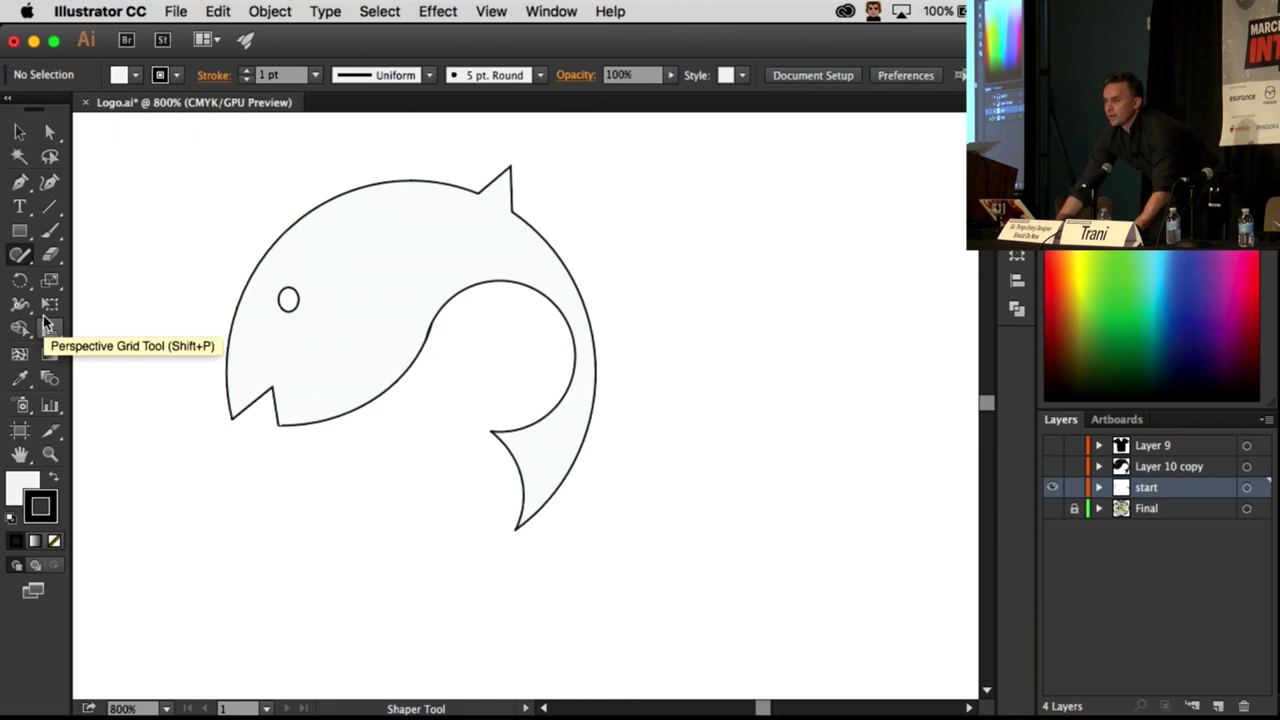
Step: Hide the start layer, show the Final, Layer 9 and Layer 10 copy layers, and make Layer 10 copy active
{"action": "left_click", "coordinate": [1051, 488]}
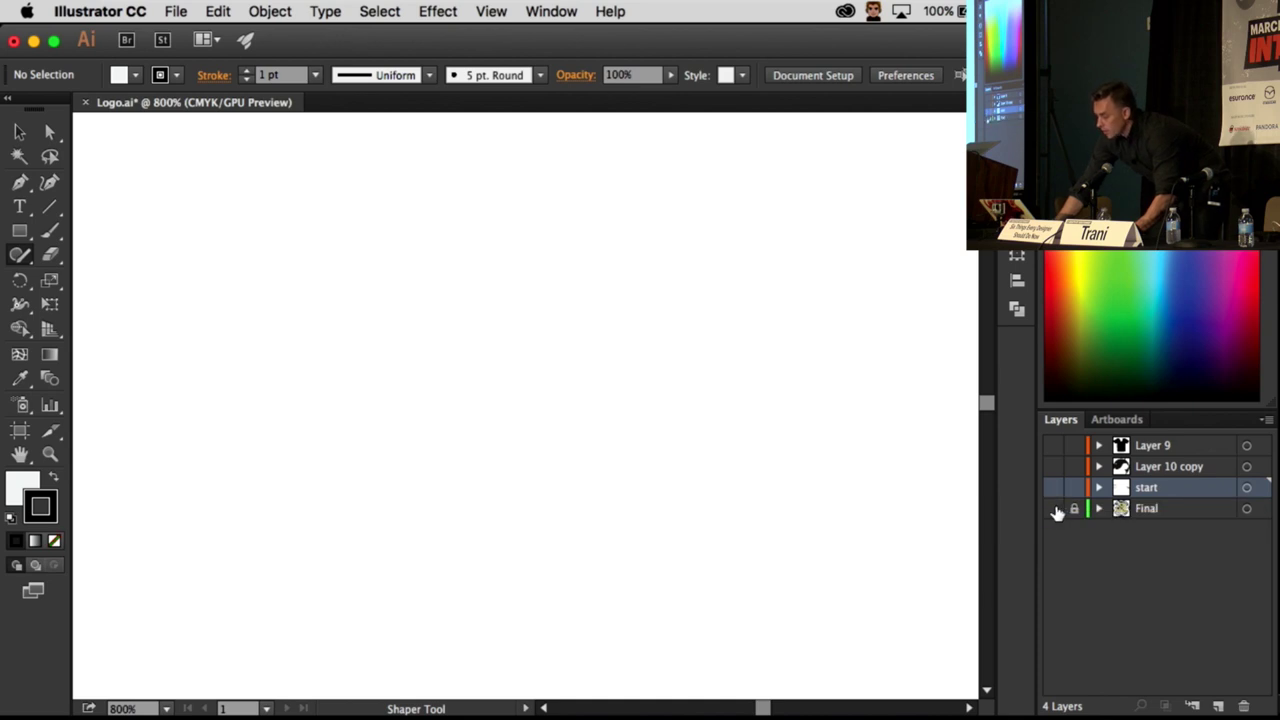
{"action": "left_click", "coordinate": [1053, 509]}
{"action": "left_click_drag", "start_coordinate": [1051, 455], "coordinate": [1052, 470]}
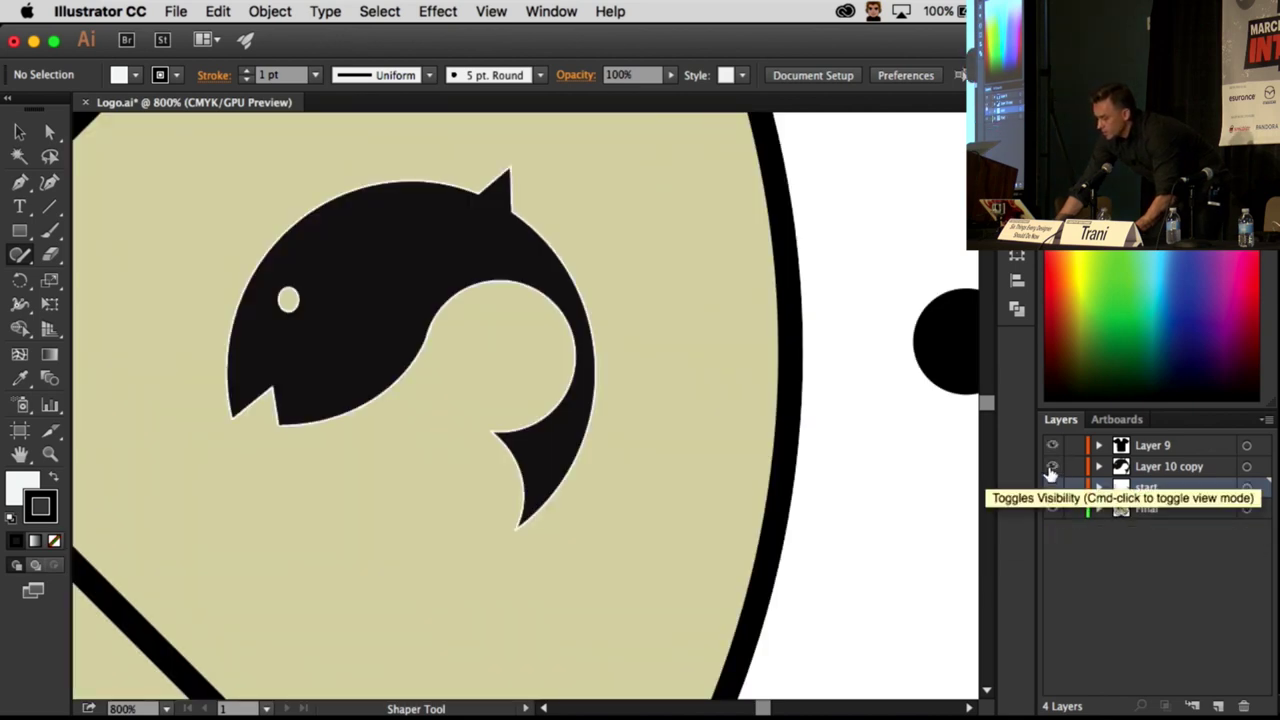
{"action": "left_click", "coordinate": [1133, 466]}
{"action": "key", "text": "super+0"}
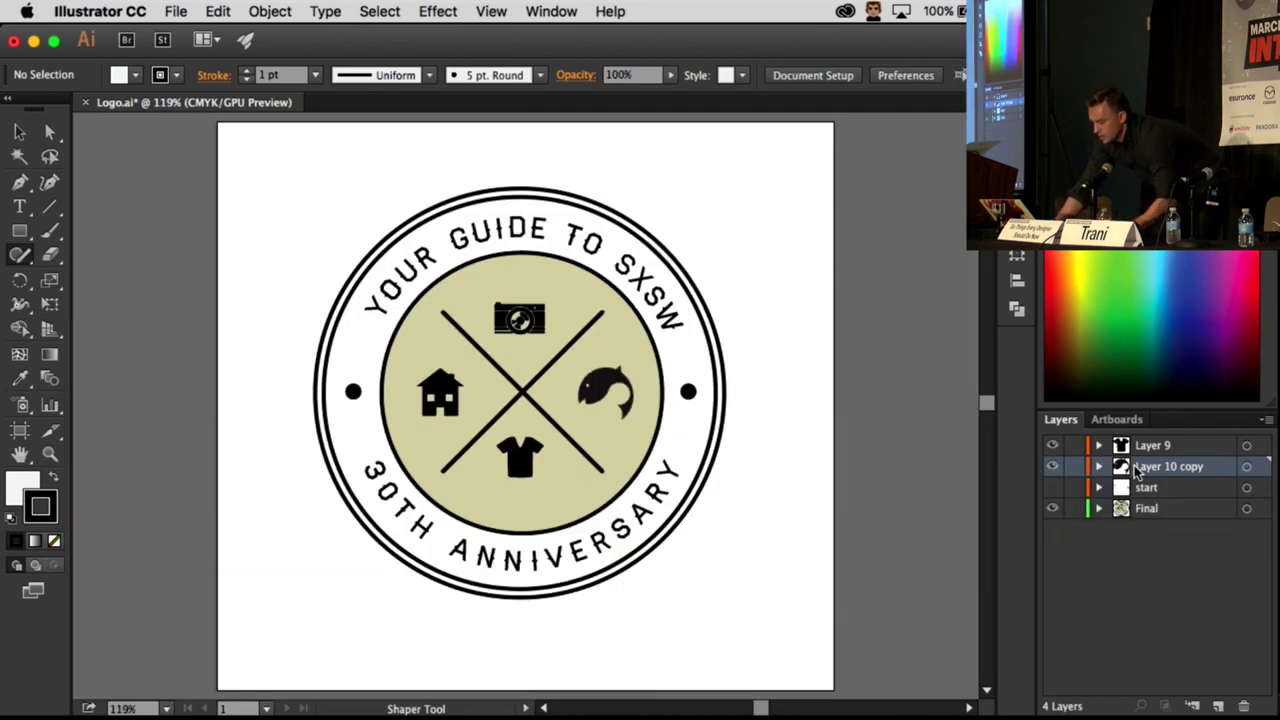
Step: Select the complete round SXSW badge and add it as a graphic to the SXSW Creative Cloud library
{"action": "left_click", "coordinate": [20, 132]}
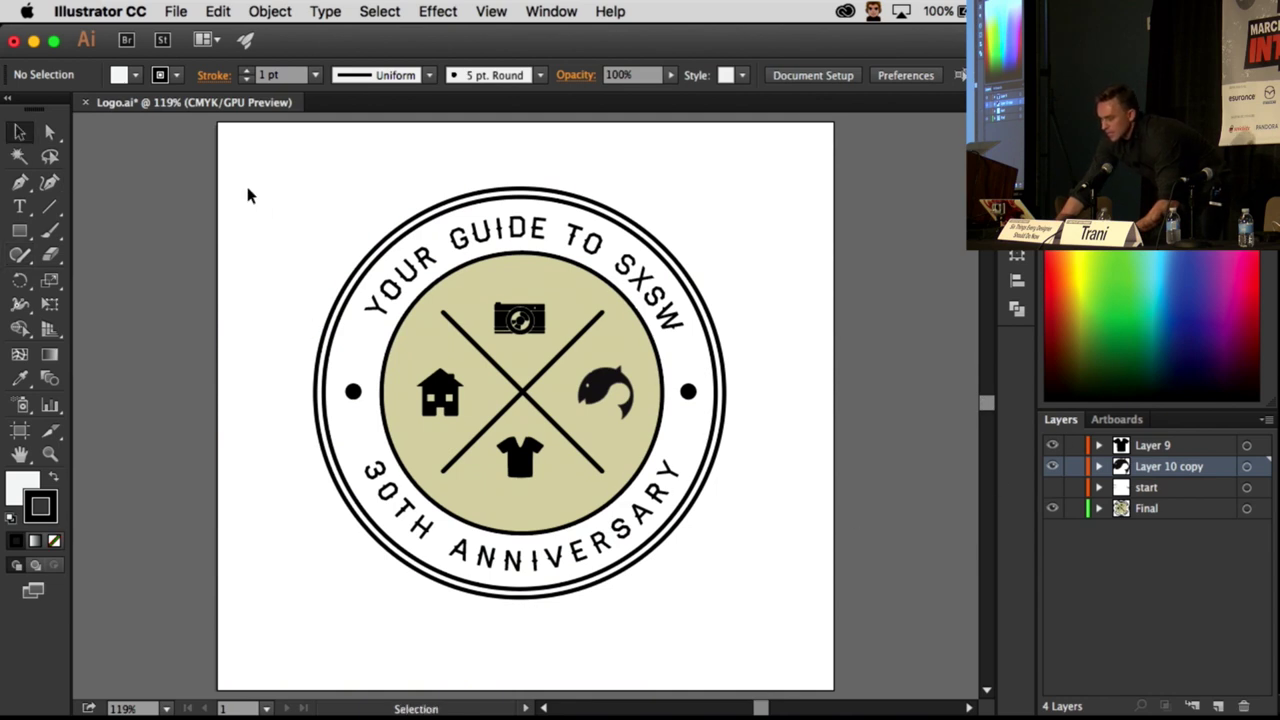
{"action": "left_click", "coordinate": [1016, 125]}
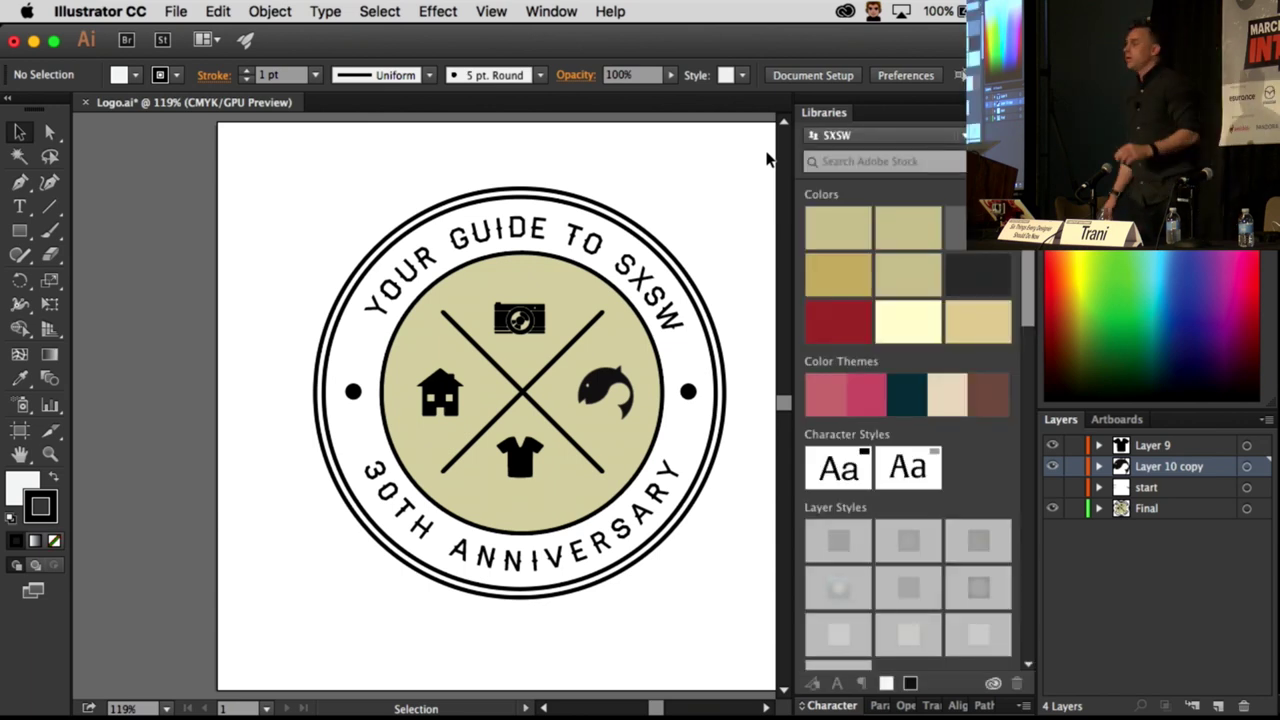
{"action": "scroll", "coordinate": [768, 158], "scroll_direction": "up", "scroll_amount": 5}
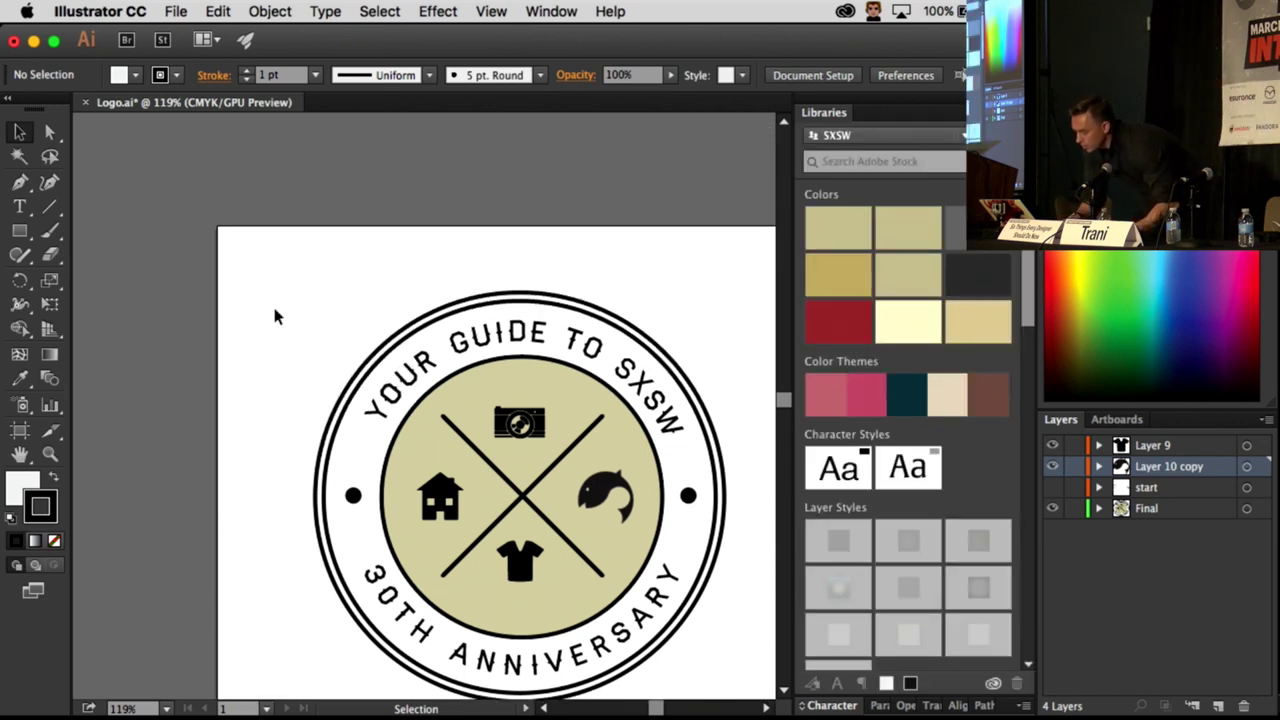
{"action": "scroll", "coordinate": [284, 310], "scroll_direction": "down", "scroll_amount": 2}
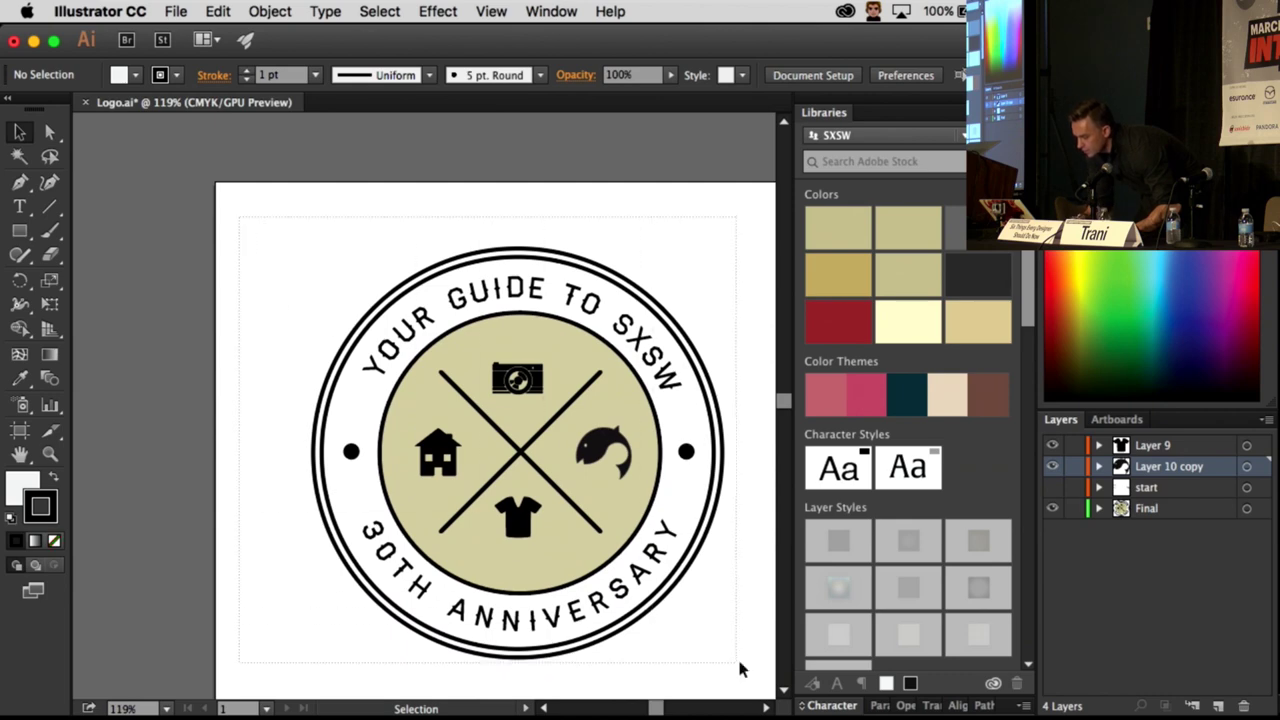
{"action": "left_click_drag", "start_coordinate": [740, 668], "coordinate": [300, 235]}
{"action": "left_click_drag", "start_coordinate": [520, 450], "coordinate": [913, 415]}
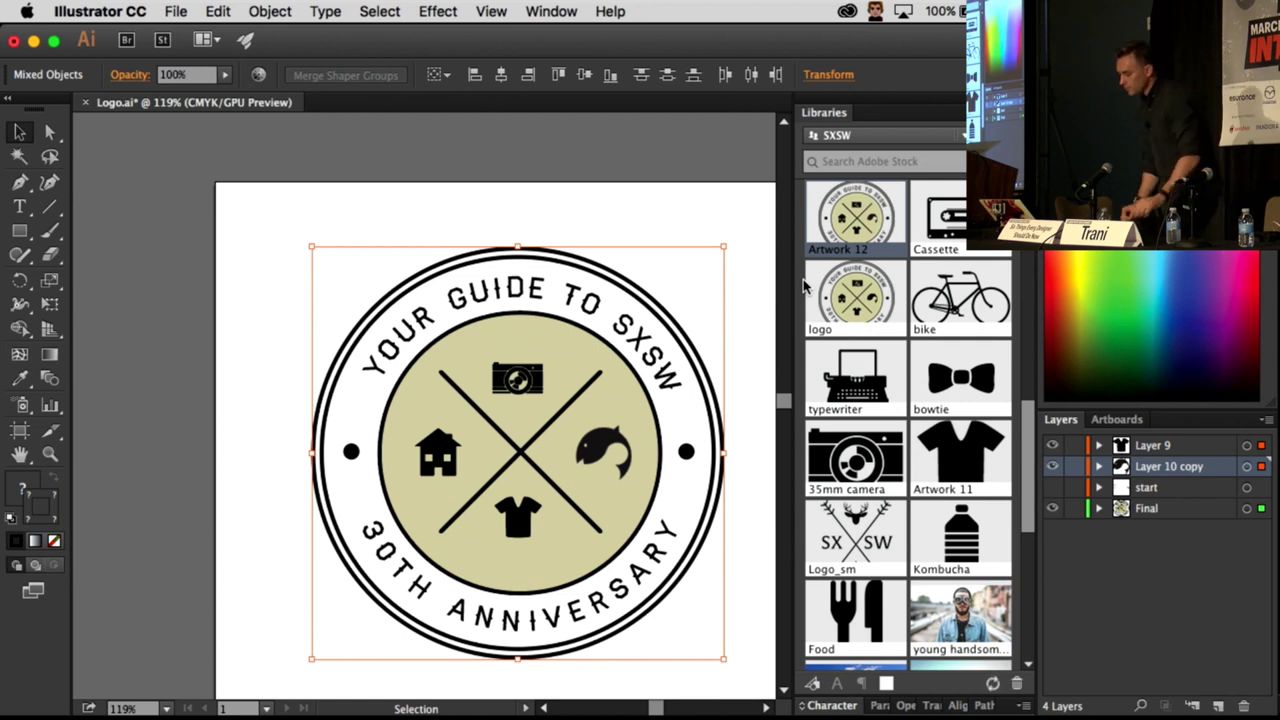
Step: Rename the newly added library graphic as logo and deselect the artwork
{"action": "scroll", "coordinate": [827, 256], "scroll_direction": "up", "scroll_amount": 1}
{"action": "double_click", "coordinate": [827, 256]}
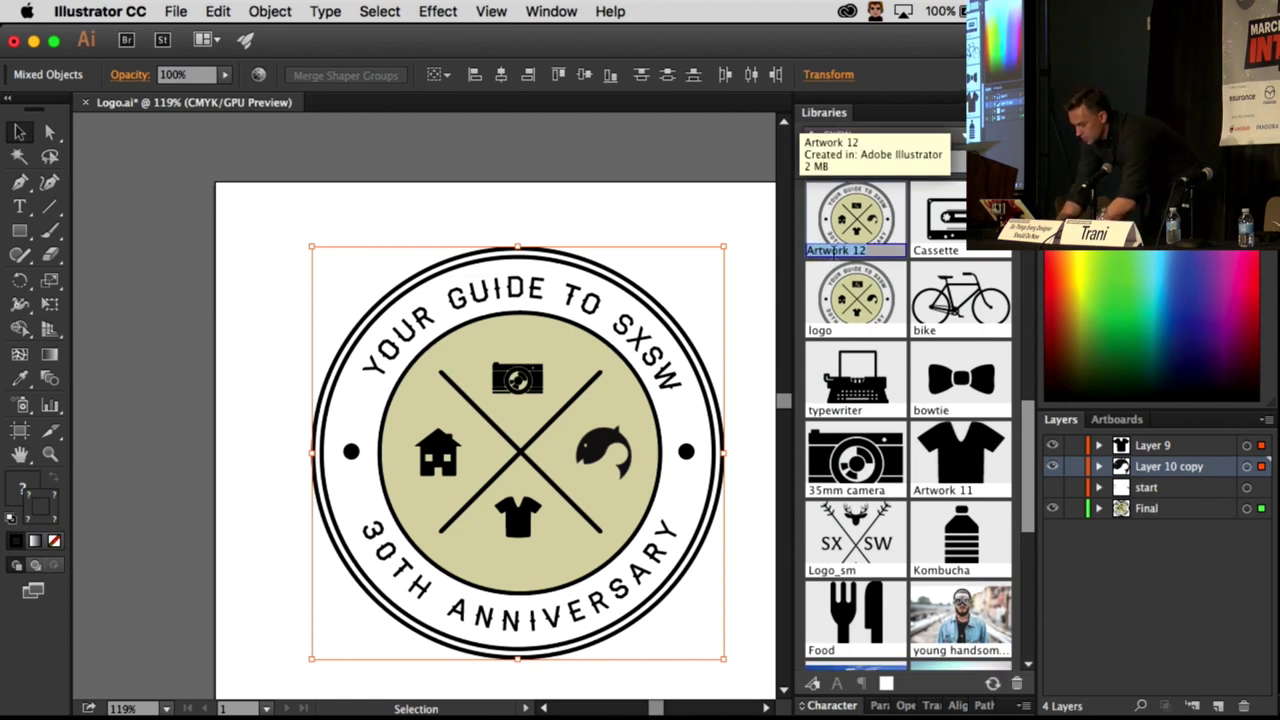
{"action": "type", "text": "logo"}
{"action": "key", "text": "Return"}
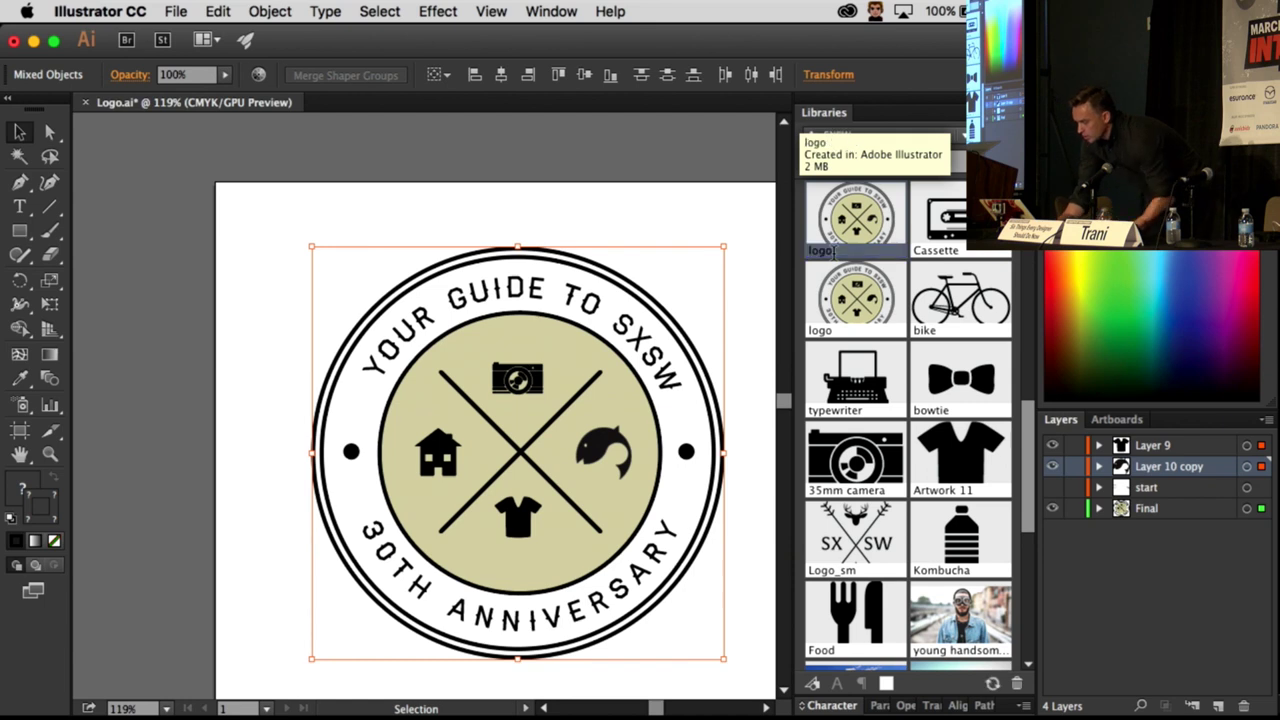
{"action": "left_click", "coordinate": [115, 164]}
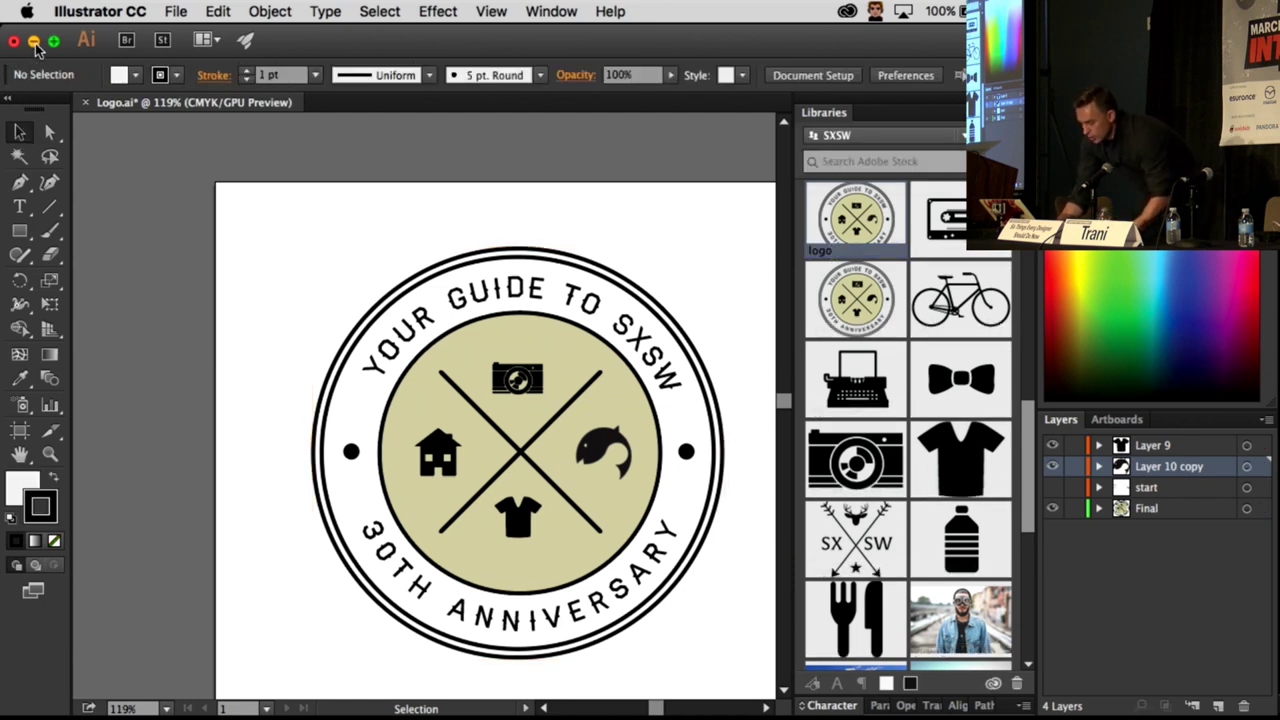
Step: Switch to Finder and open Website.psd from the Desktop folder in Photoshop
{"action": "mouse_move", "coordinate": [171, 708]}
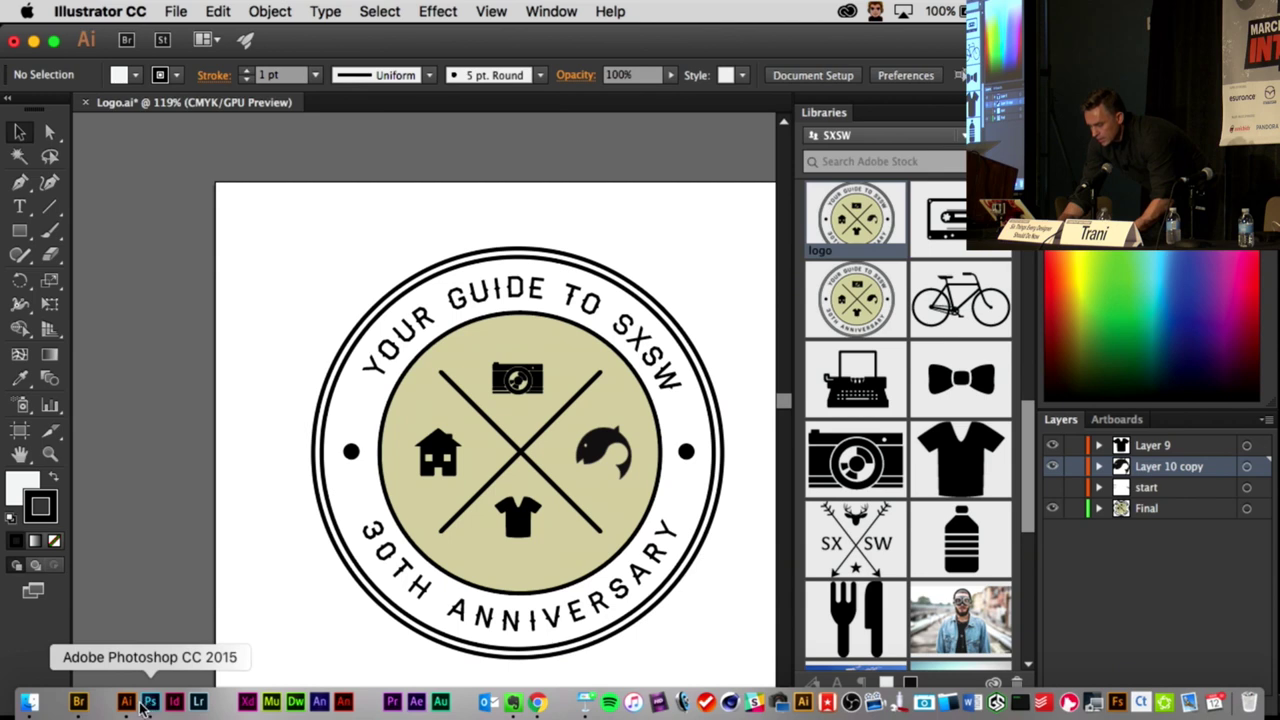
{"action": "left_click", "coordinate": [29, 702]}
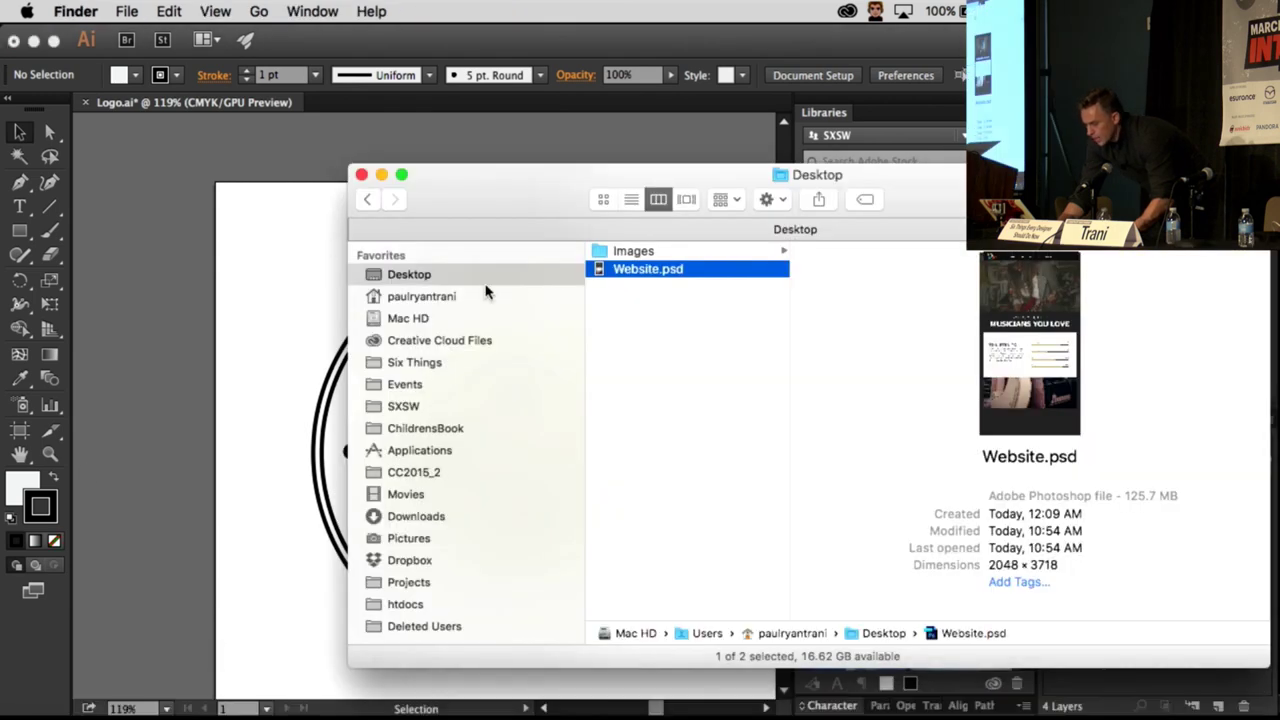
{"action": "double_click", "coordinate": [610, 268]}
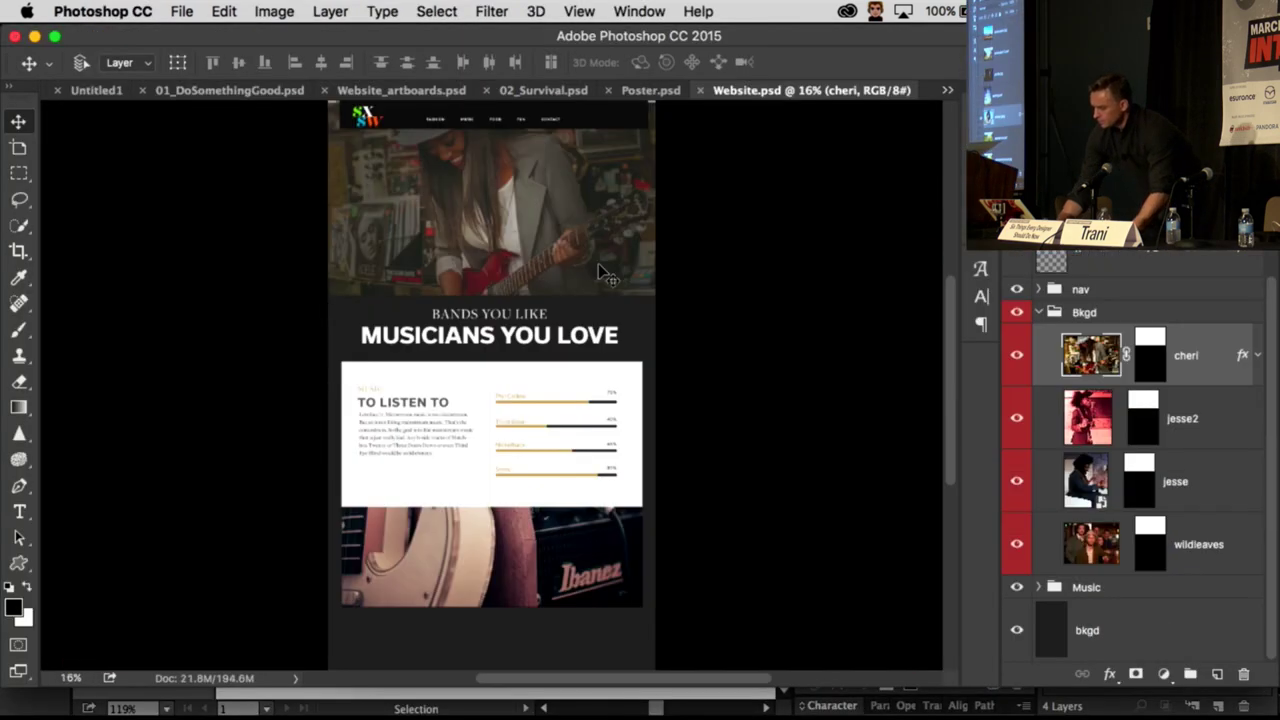
Step: Examine the website's header photo of the guitarist at 50% magnification
{"action": "key", "text": "super+equal"}
{"action": "key", "text": "super+equal"}
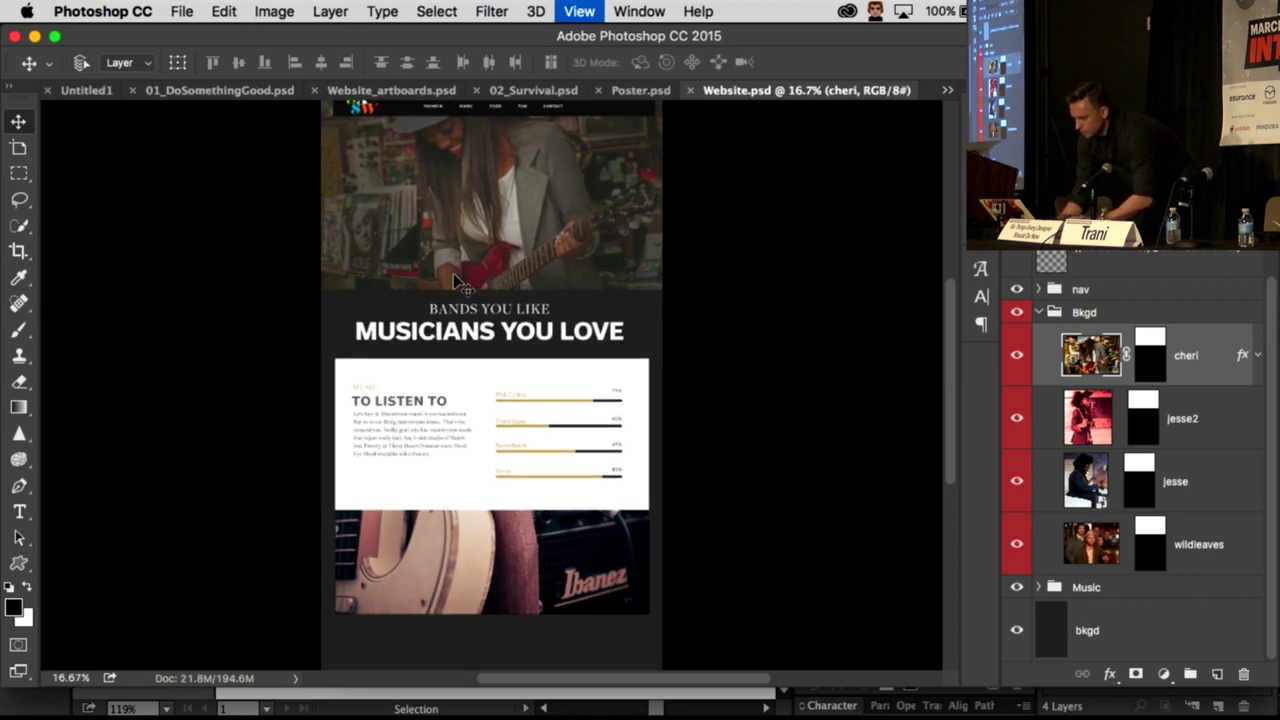
{"action": "left_click_drag", "start_coordinate": [355, 360], "coordinate": [383, 430]}
{"action": "scroll", "coordinate": [384, 430], "scroll_direction": "up", "scroll_amount": 5}
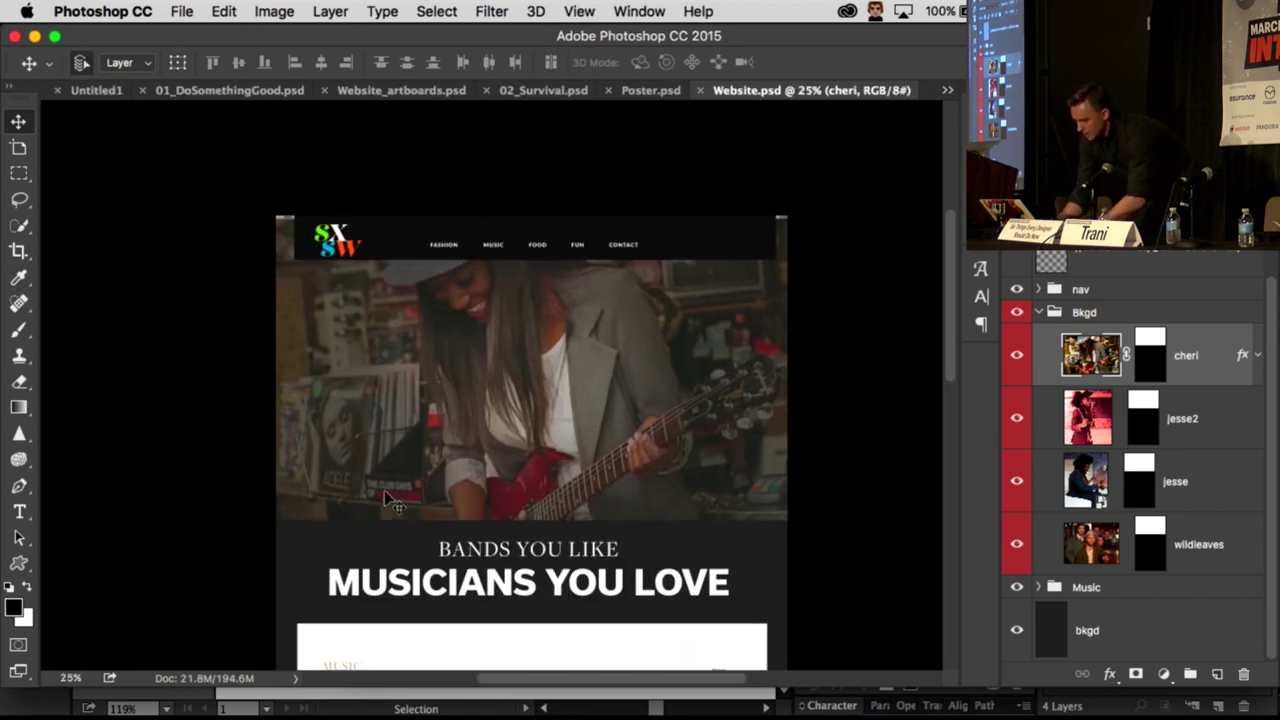
{"action": "key", "text": "super+equal"}
{"action": "key", "text": "super+equal"}
{"action": "scroll", "coordinate": [388, 432], "scroll_direction": "down", "scroll_amount": 3}
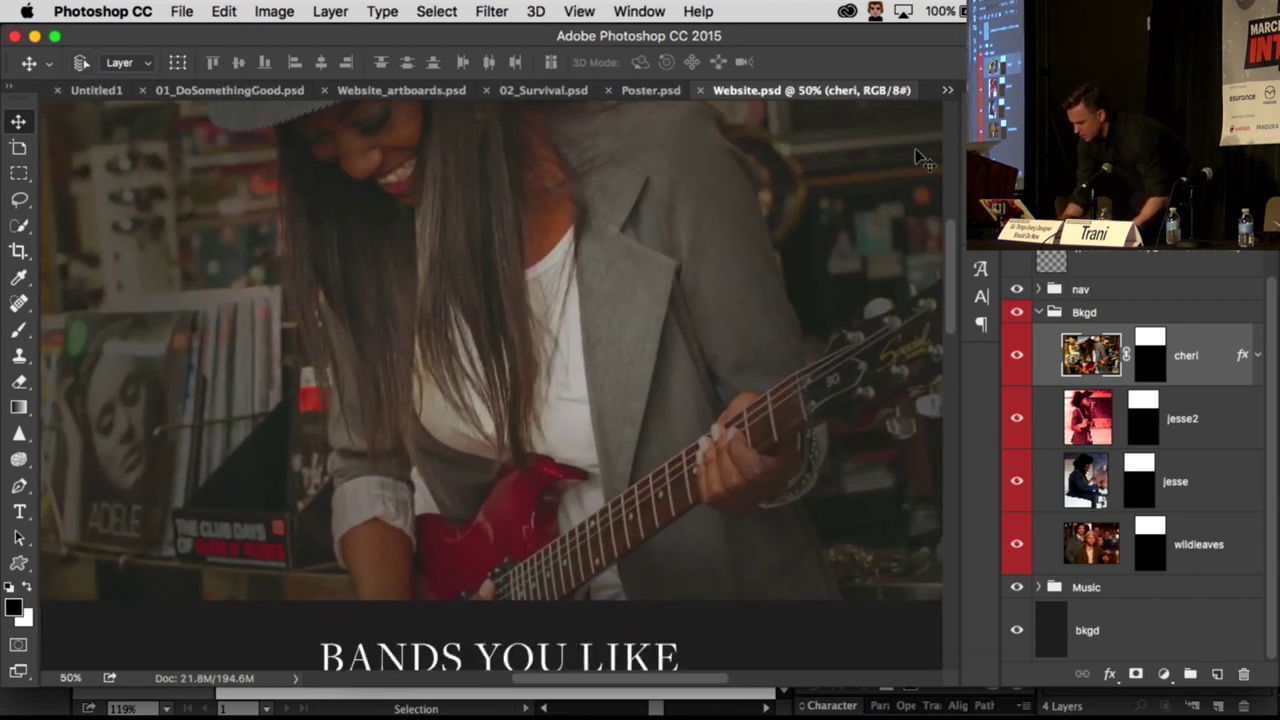
Step: Place the logo graphic from the SXSW library over the guitarist in the header photo, scaled to about 234%
{"action": "left_click", "coordinate": [981, 214]}
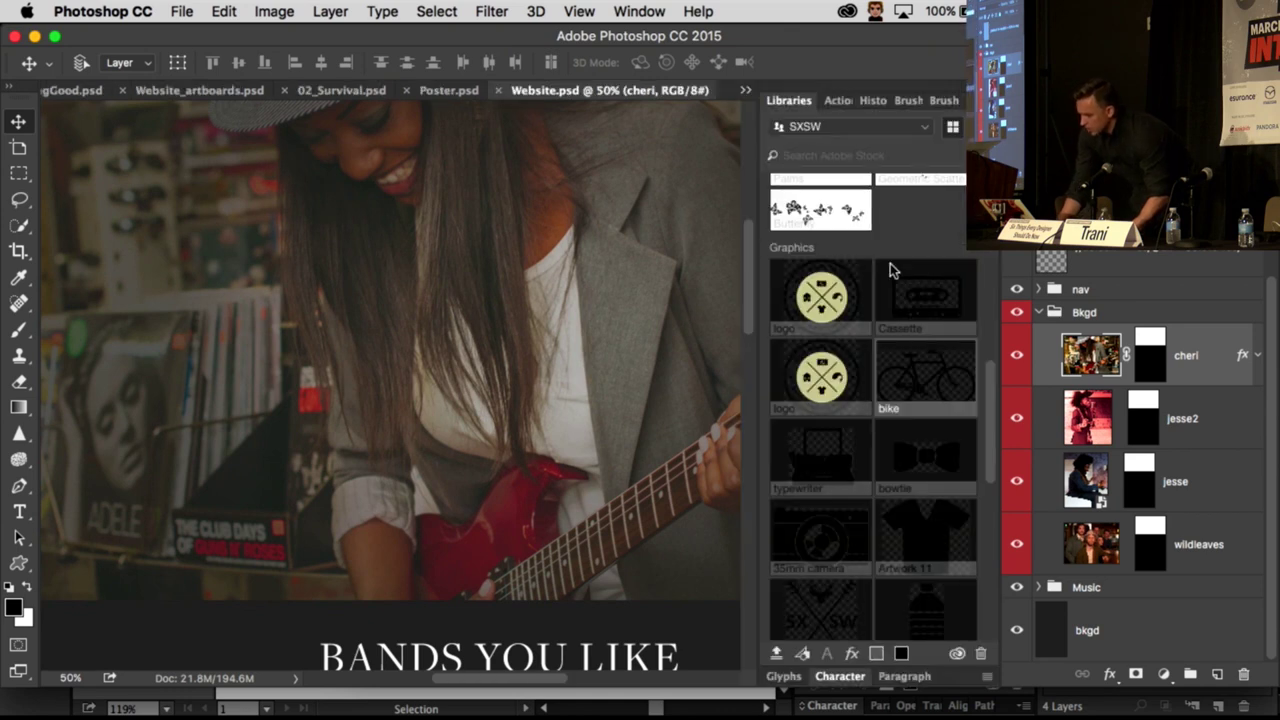
{"action": "scroll", "coordinate": [820, 300], "scroll_direction": "down", "scroll_amount": 3}
{"action": "left_click_drag", "start_coordinate": [816, 296], "coordinate": [707, 303]}
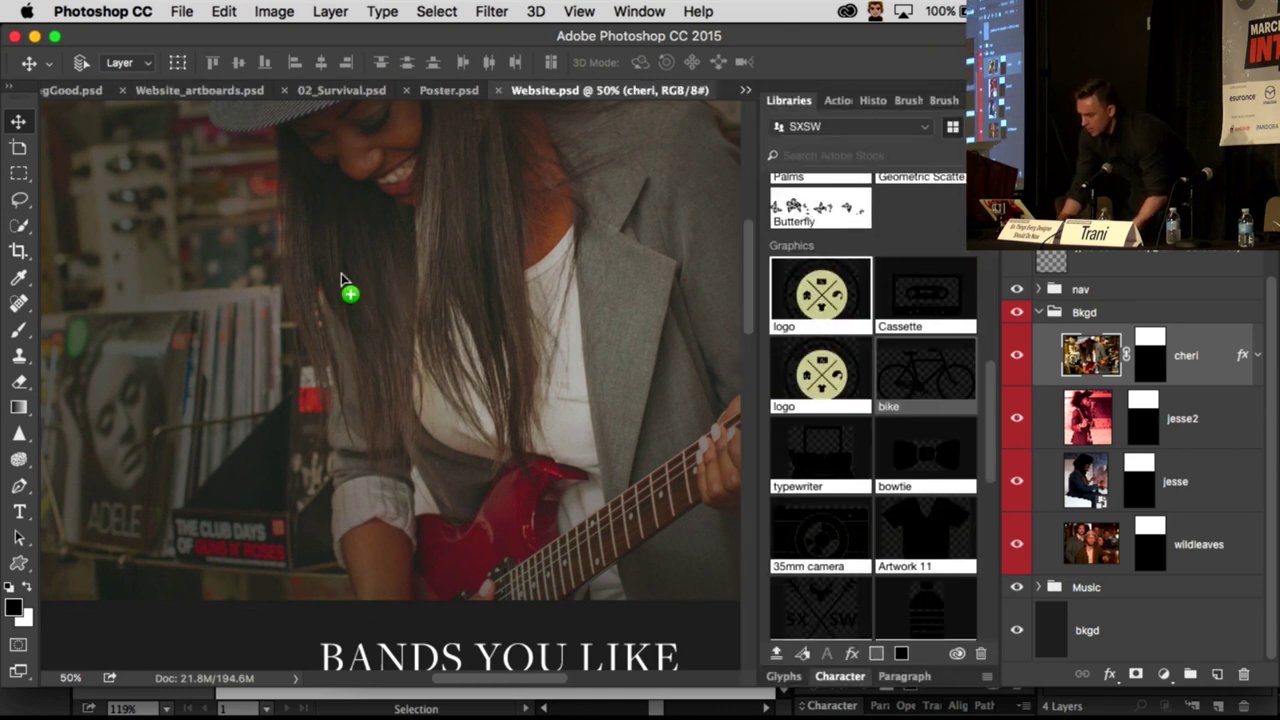
{"action": "left_click_drag", "start_coordinate": [341, 281], "coordinate": [338, 279]}
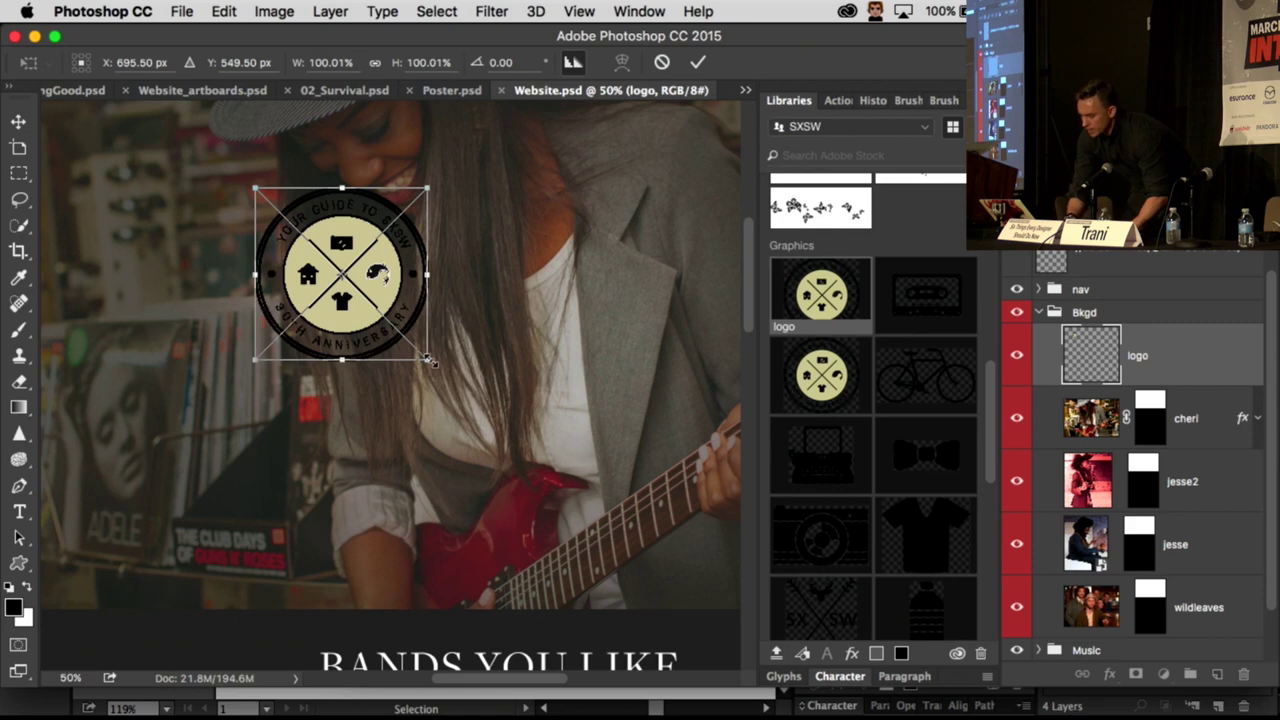
{"action": "left_click_drag", "start_coordinate": [428, 360], "coordinate": [661, 589]}
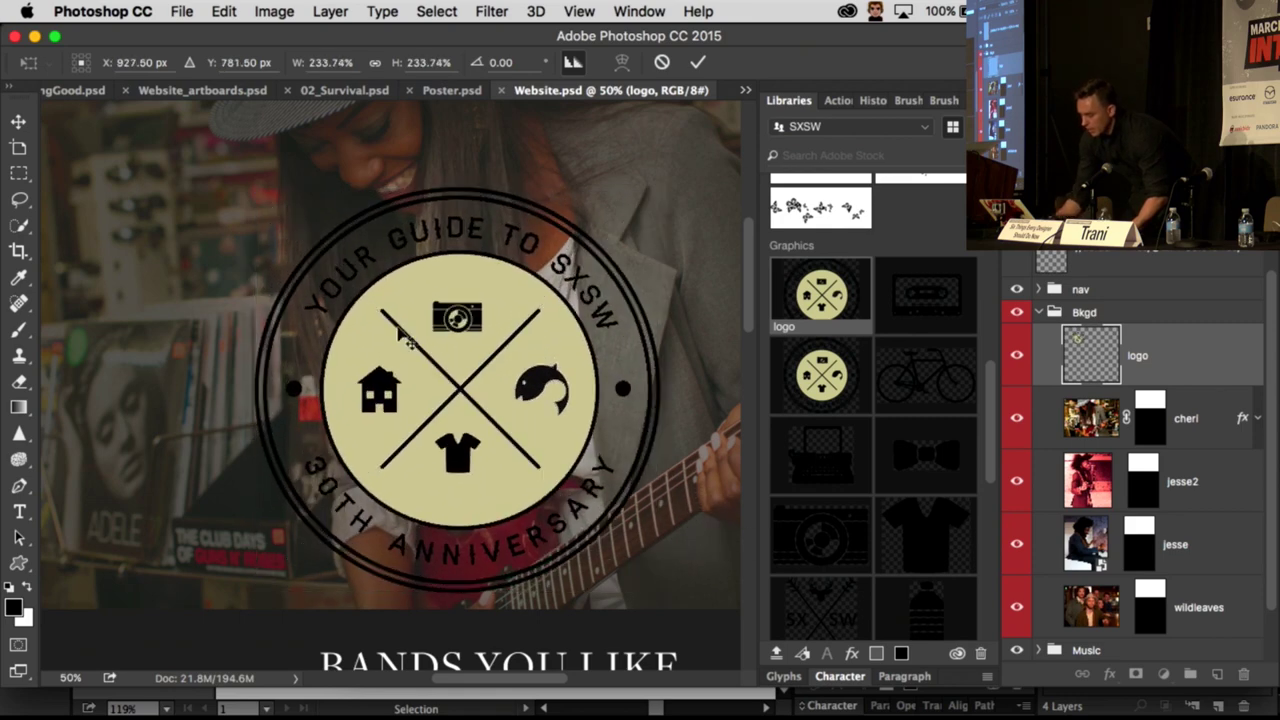
{"action": "key", "text": "Return"}
{"action": "key", "text": "super+minus"}
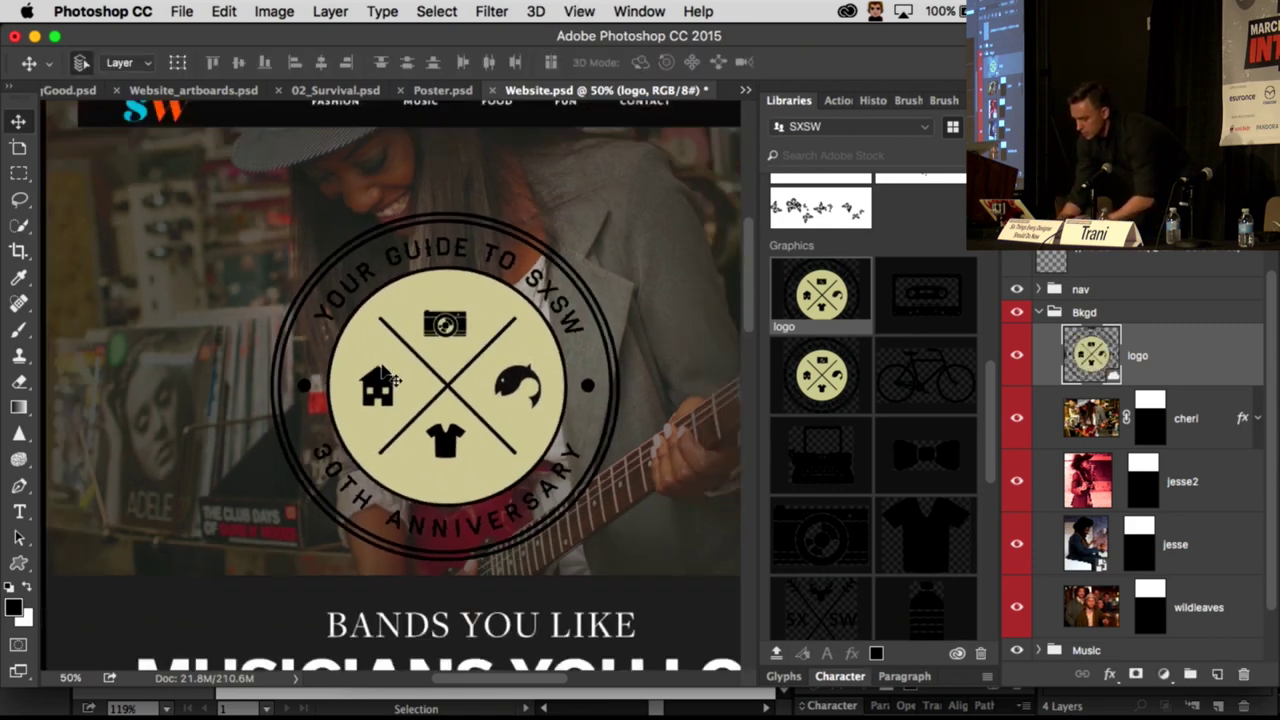
{"action": "left_click_drag", "start_coordinate": [383, 370], "coordinate": [446, 358]}
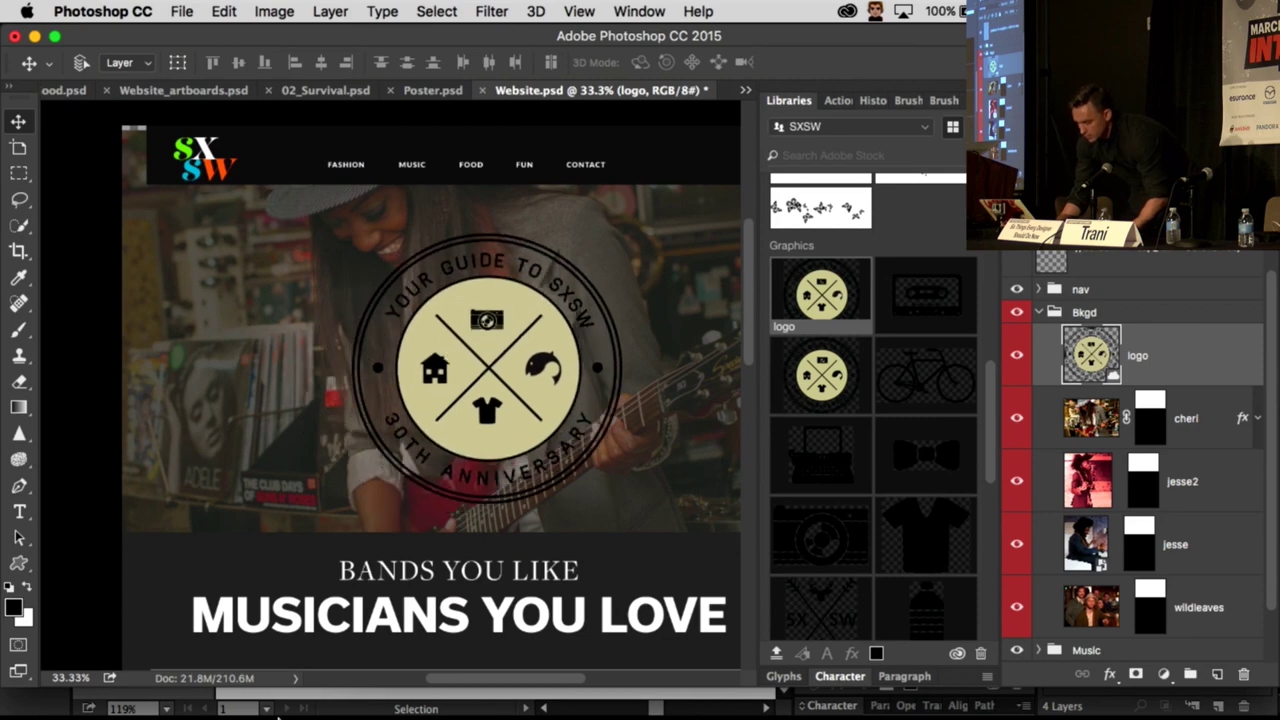
Step: Switch to Bridge and open SXSWBingo.ai from the Six Things folder in Illustrator
{"action": "mouse_move", "coordinate": [90, 703]}
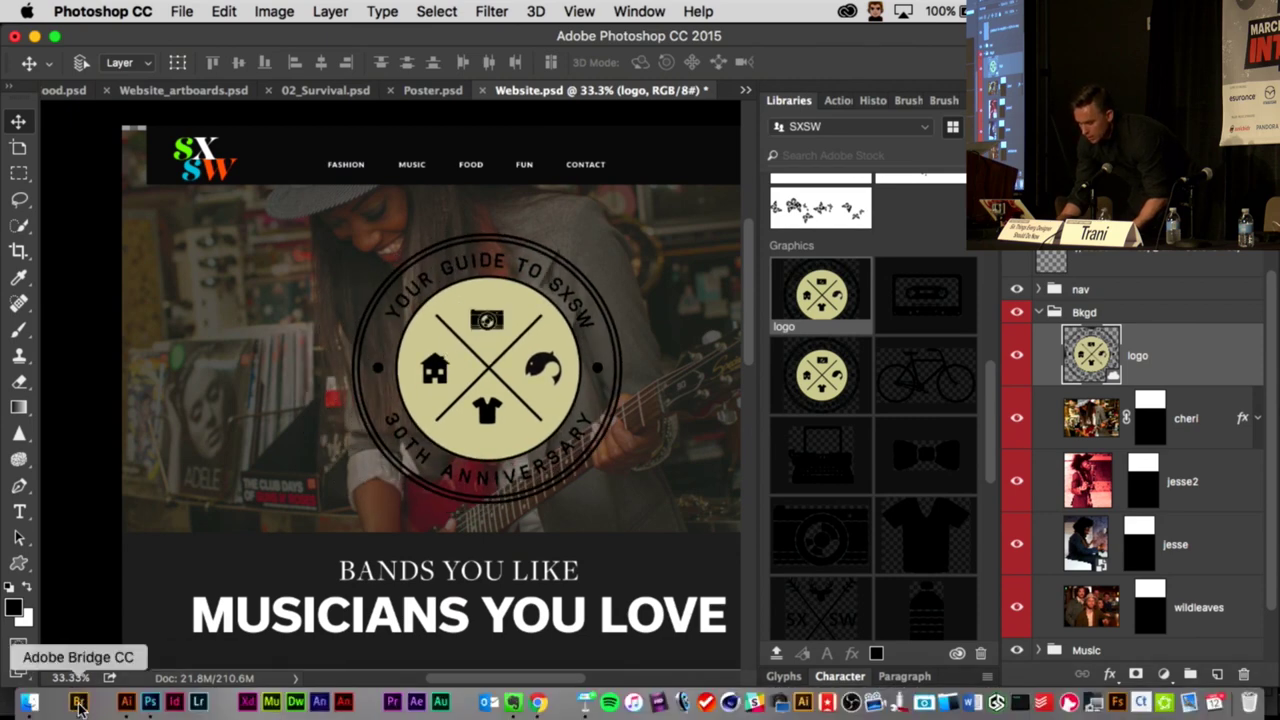
{"action": "left_click", "coordinate": [80, 705]}
{"action": "left_click", "coordinate": [90, 356]}
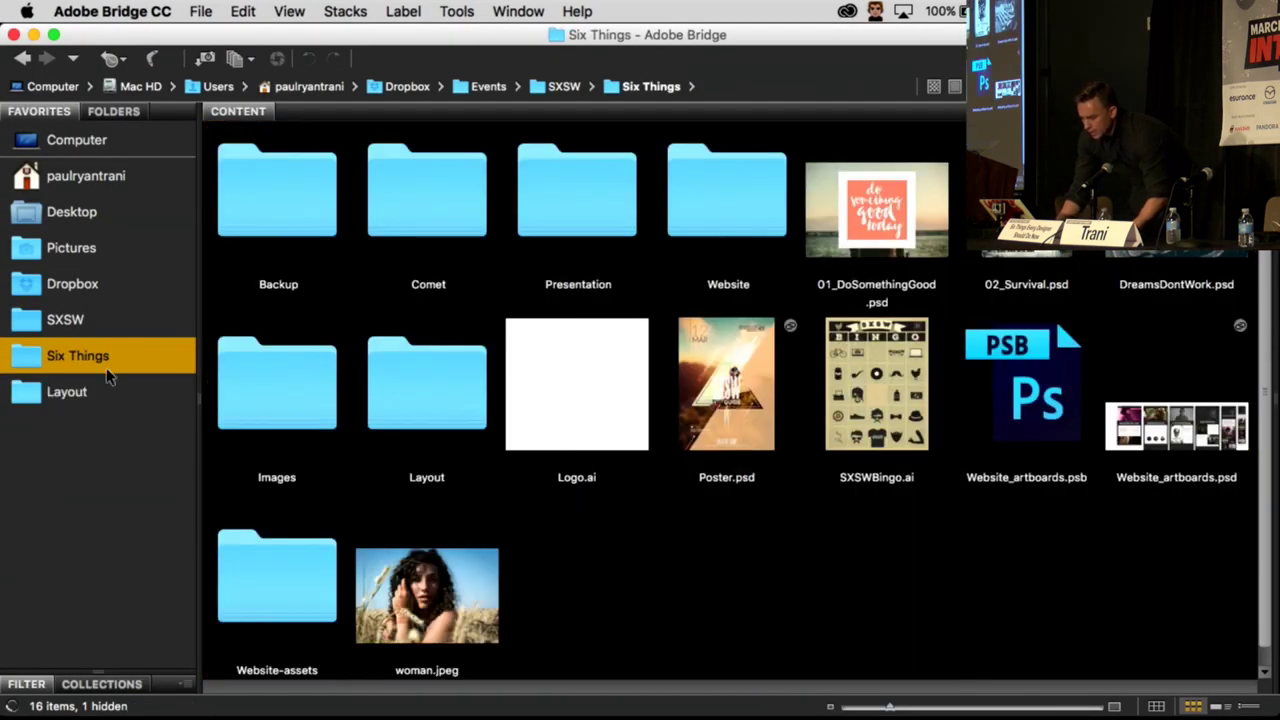
{"action": "double_click", "coordinate": [897, 400]}
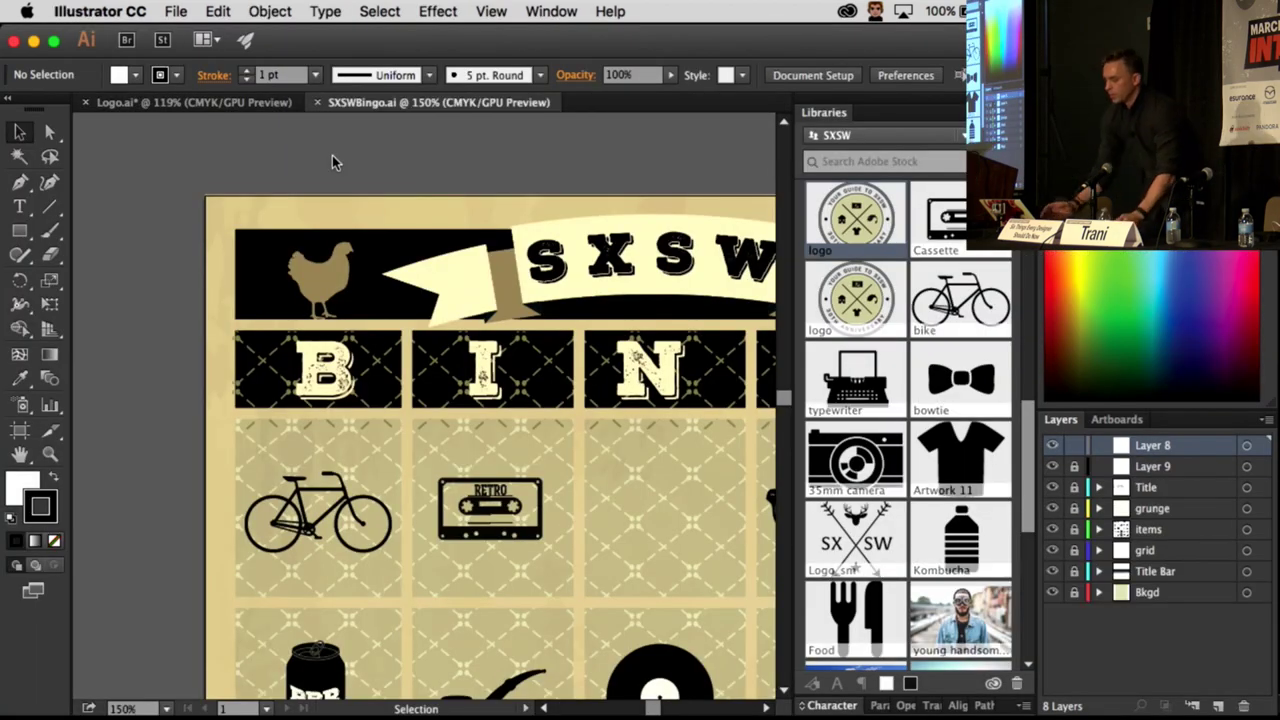
Step: Place the SXSW library's logo in the empty centre square of the bingo card, sized to fit, and deselect it
{"action": "left_click_drag", "start_coordinate": [472, 163], "coordinate": [264, 103]}
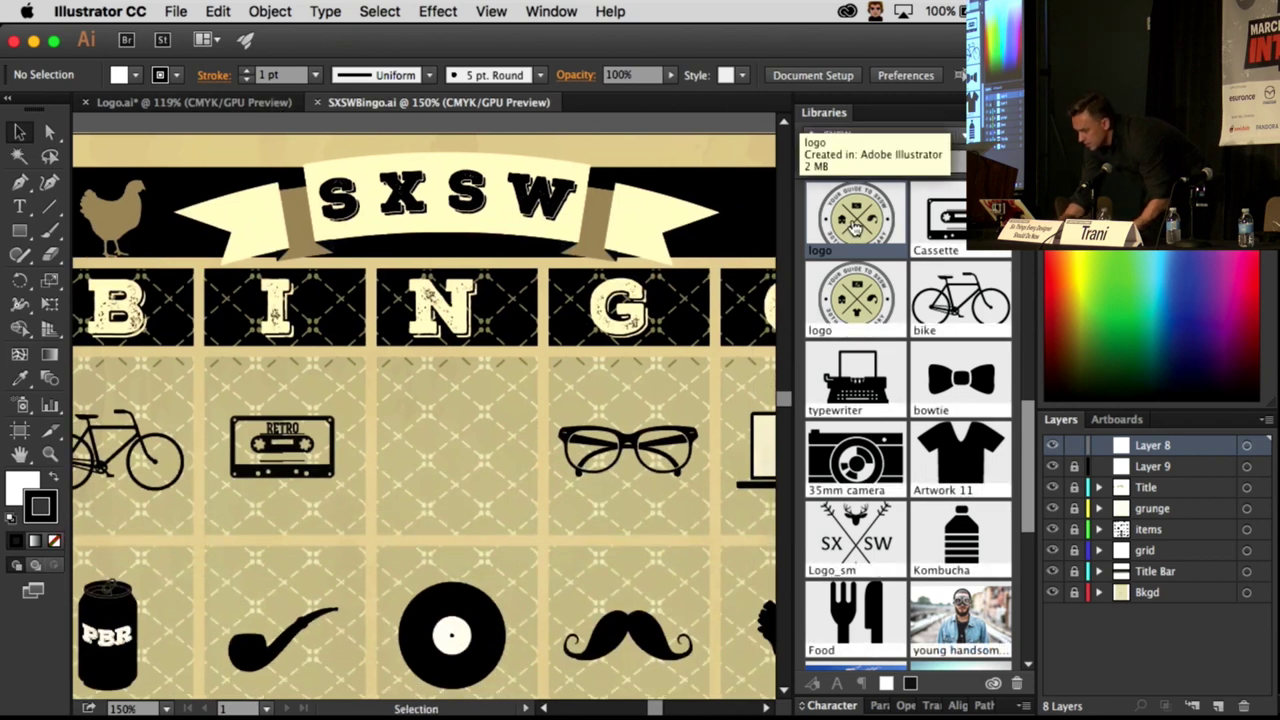
{"action": "left_click_drag", "start_coordinate": [445, 412], "coordinate": [449, 113]}
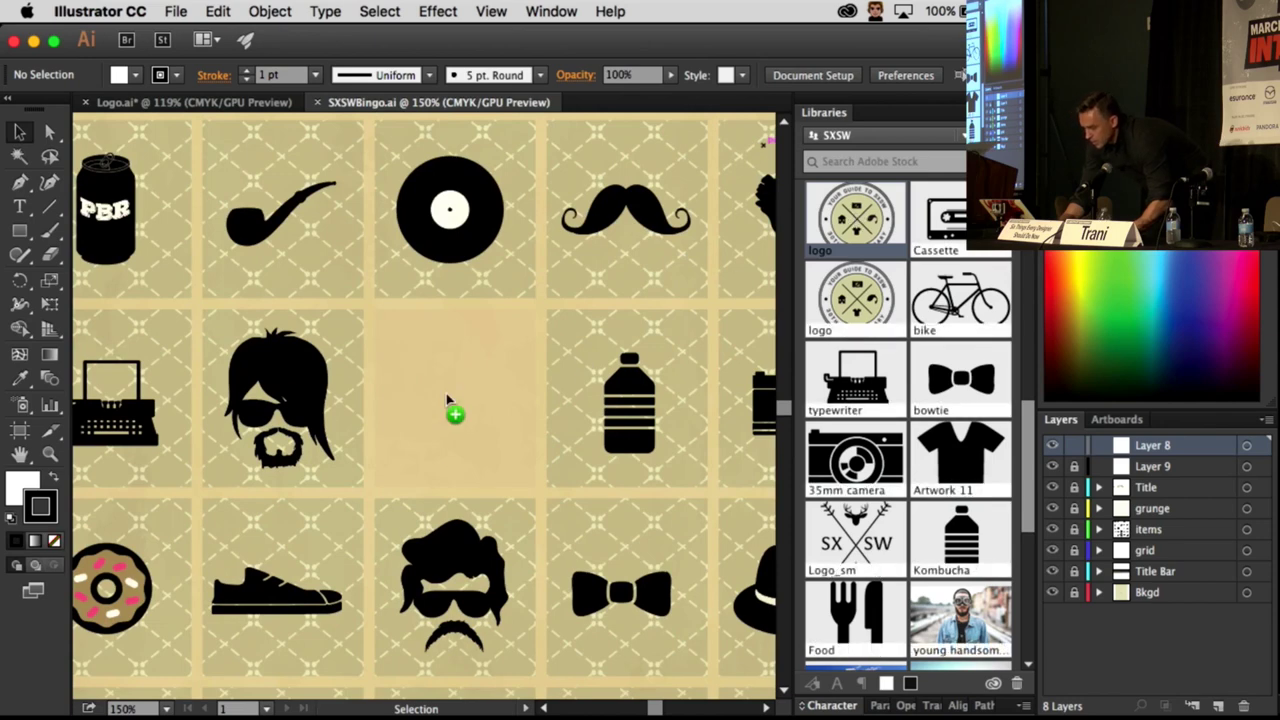
{"action": "left_click_drag", "start_coordinate": [447, 400], "coordinate": [447, 400]}
{"action": "left_click_drag", "start_coordinate": [186, 139], "coordinate": [509, 458]}
{"action": "left_click_drag", "start_coordinate": [640, 540], "coordinate": [502, 388]}
{"action": "left_click_drag", "start_coordinate": [575, 505], "coordinate": [505, 440]}
{"action": "left_click_drag", "start_coordinate": [418, 392], "coordinate": [432, 418]}
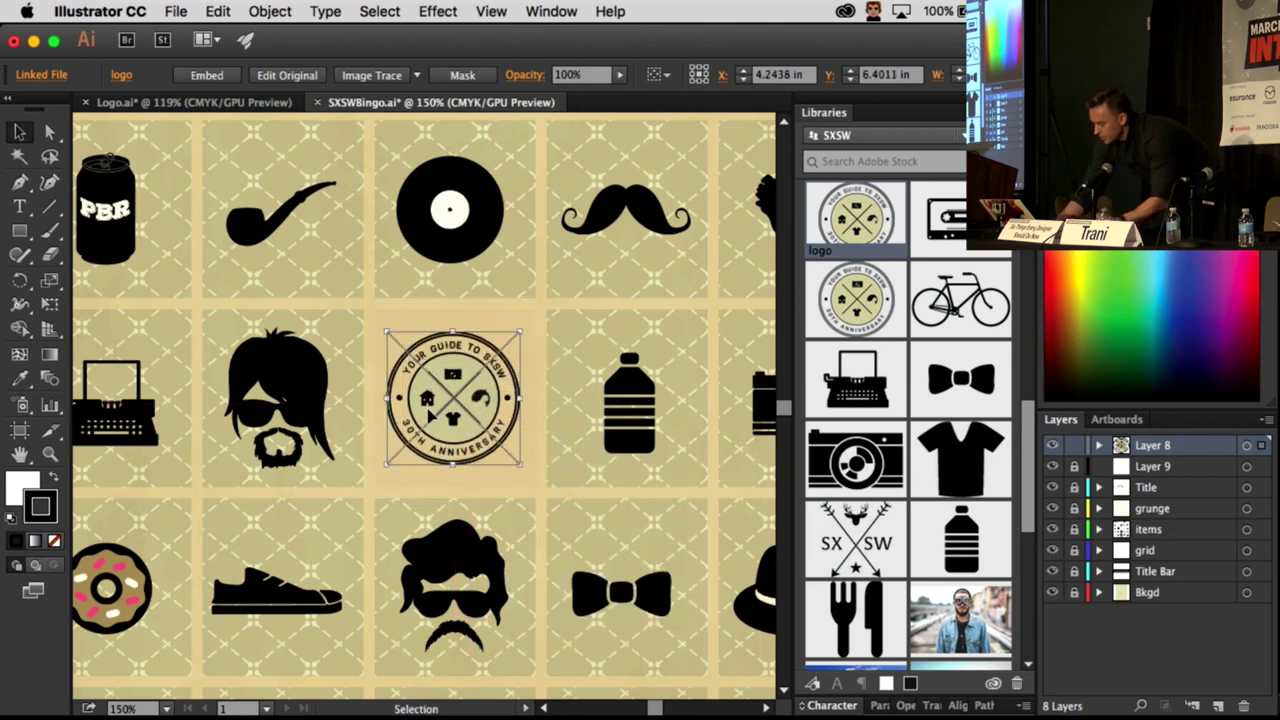
{"action": "key", "text": "super+0"}
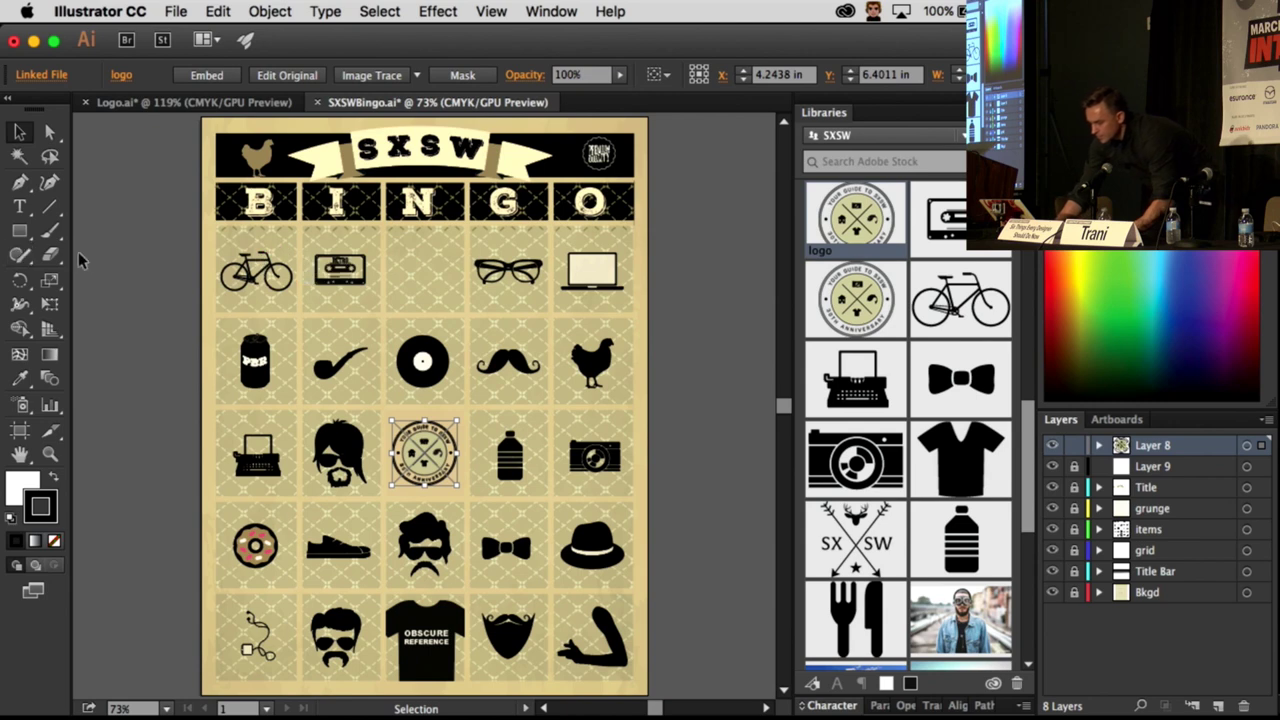
{"action": "left_click", "coordinate": [140, 274]}
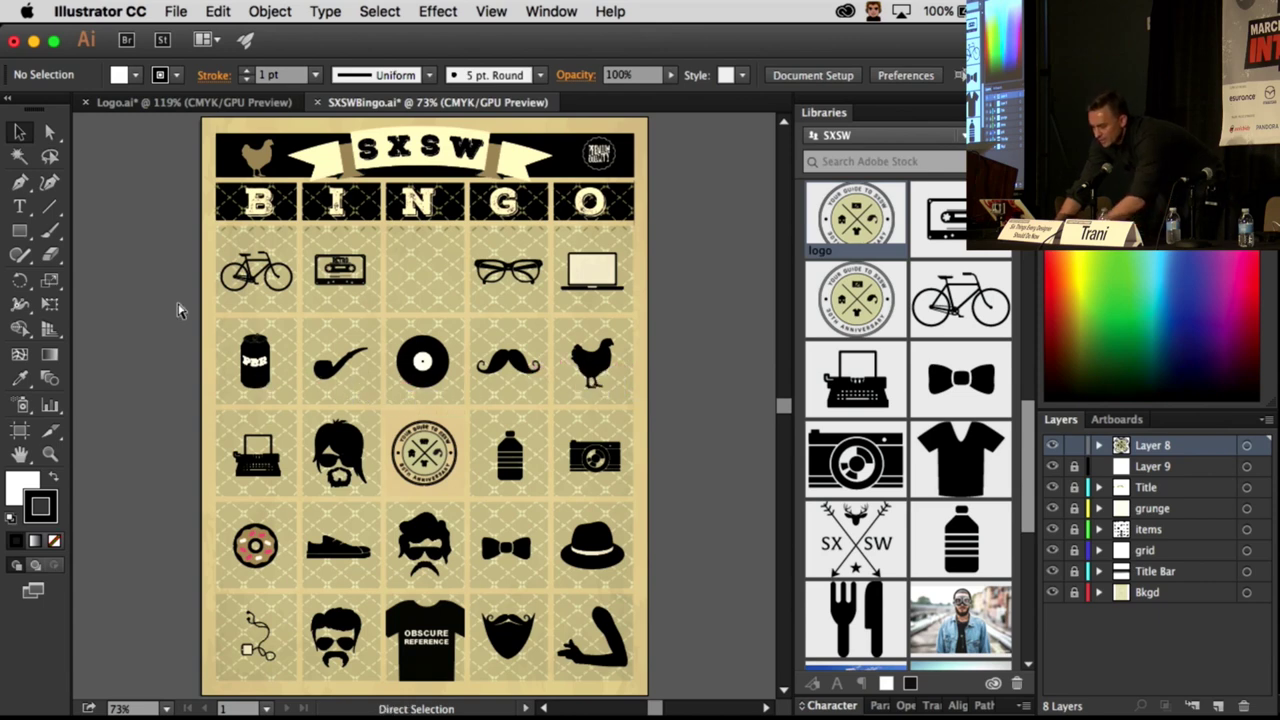
Step: Select the linked logo on the bingo card and open the SXSW library's logo graphic for editing
{"action": "key", "text": "super+1"}
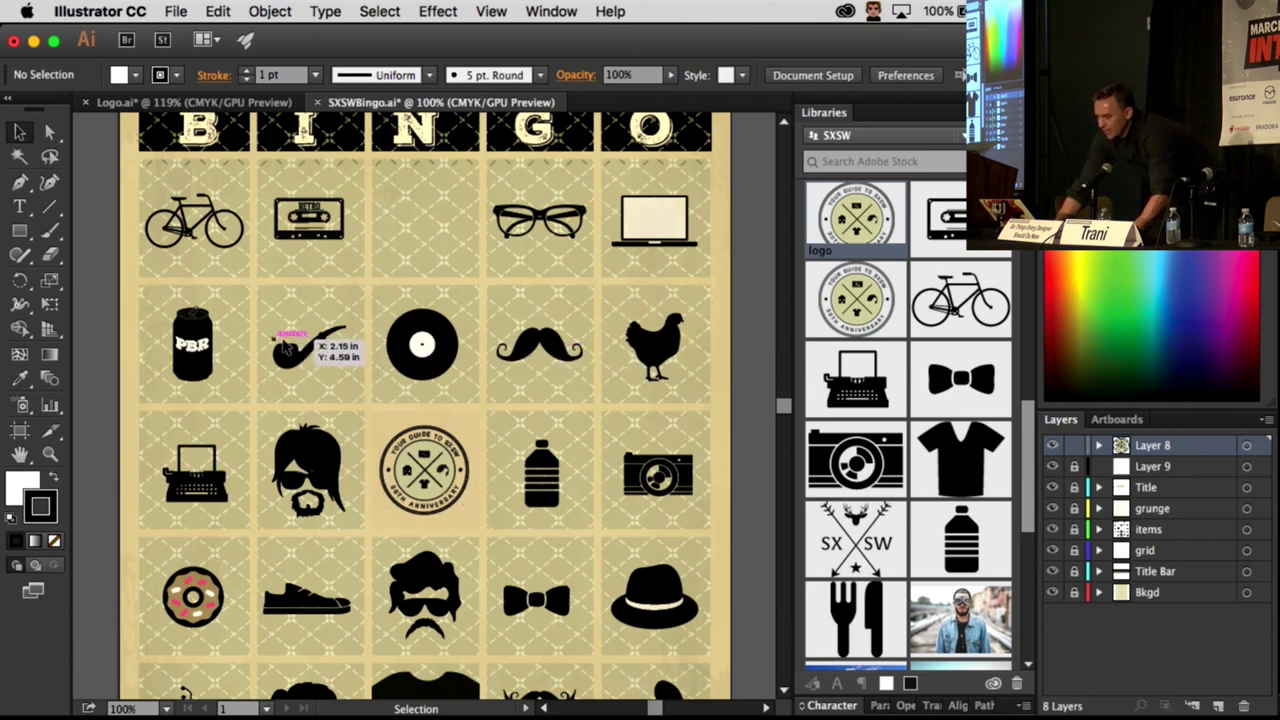
{"action": "left_click", "coordinate": [437, 483]}
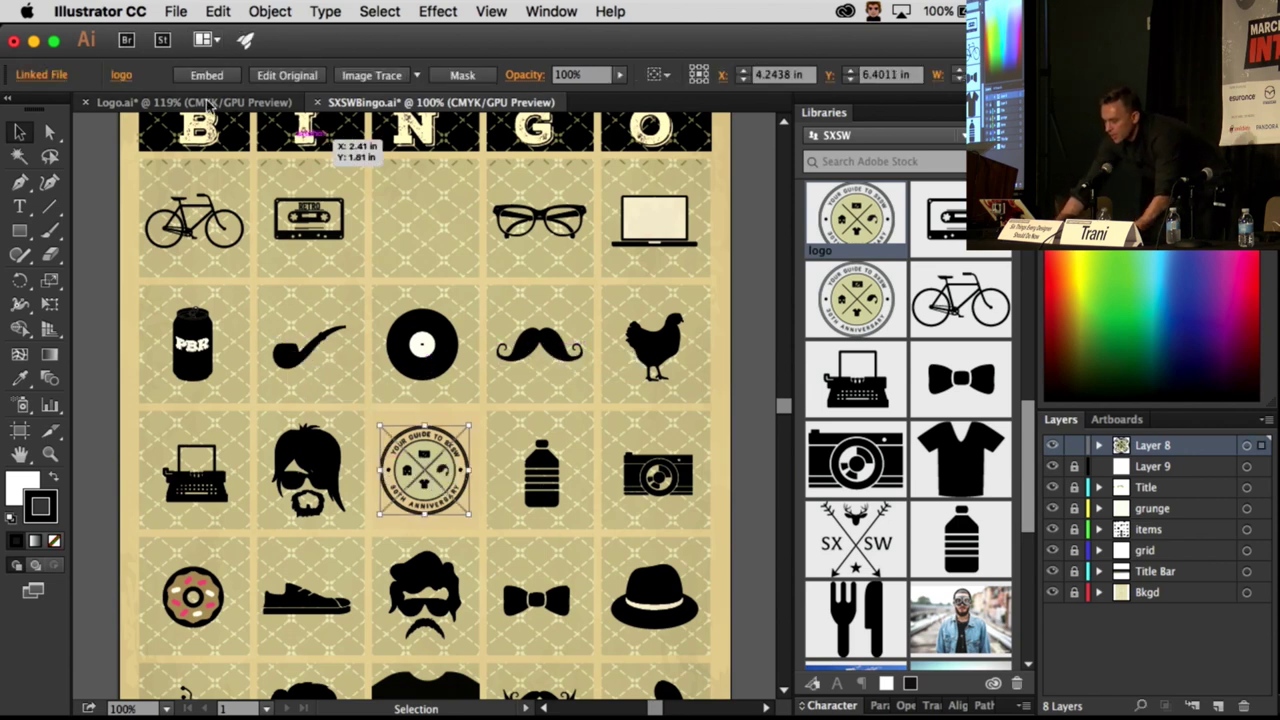
{"action": "double_click", "coordinate": [831, 226]}
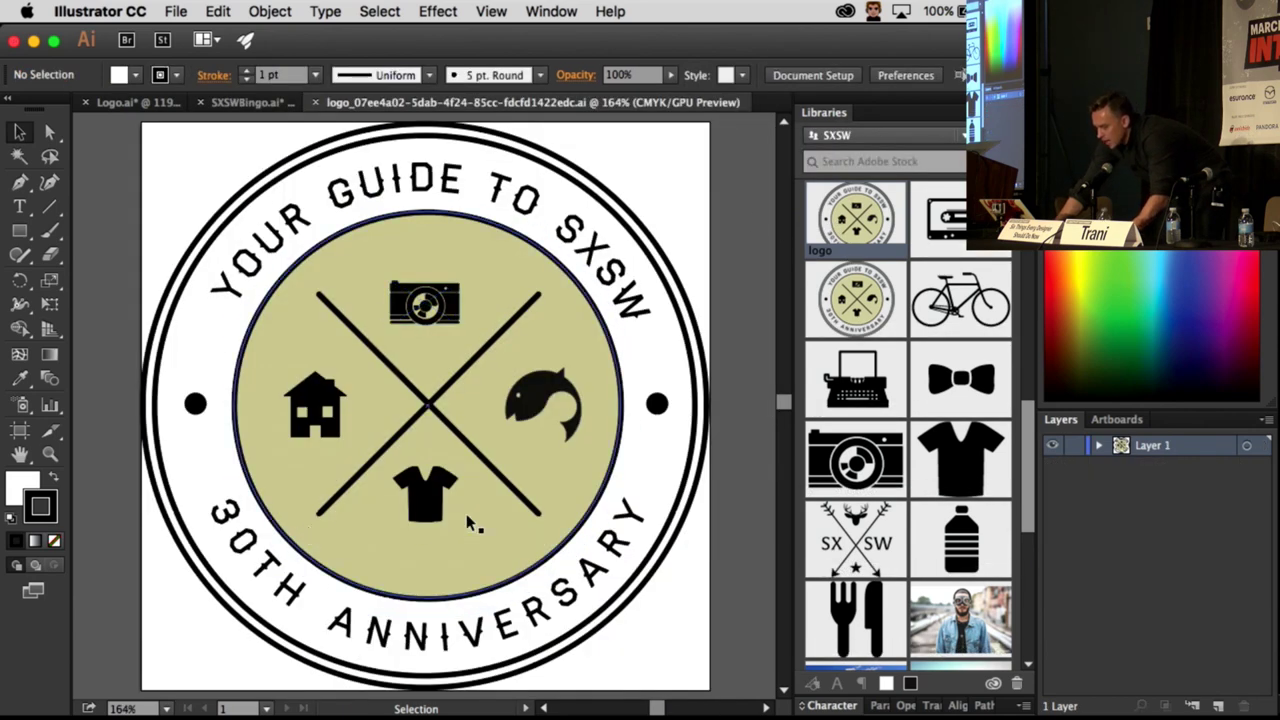
Step: Replace the word TO with a hyphen in the badge's upper curved text, re-centre the line with leading space and deselect it
{"action": "left_click", "coordinate": [543, 401]}
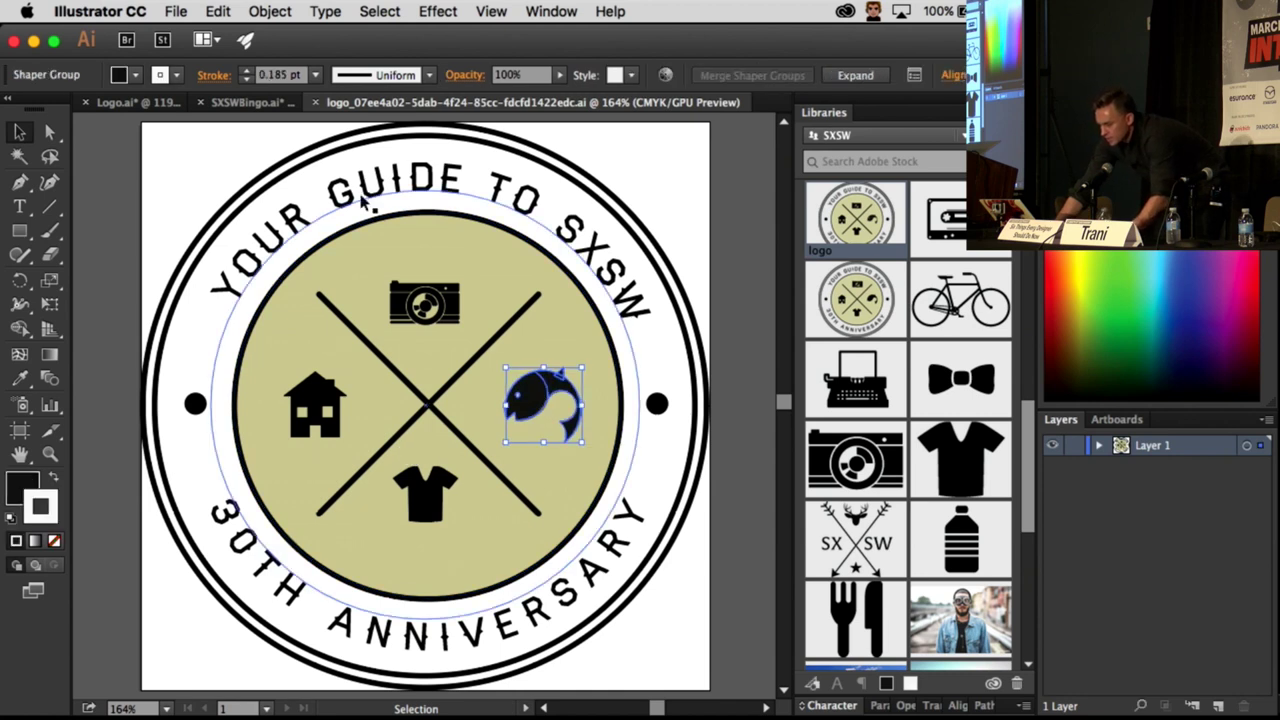
{"action": "left_click", "coordinate": [265, 575]}
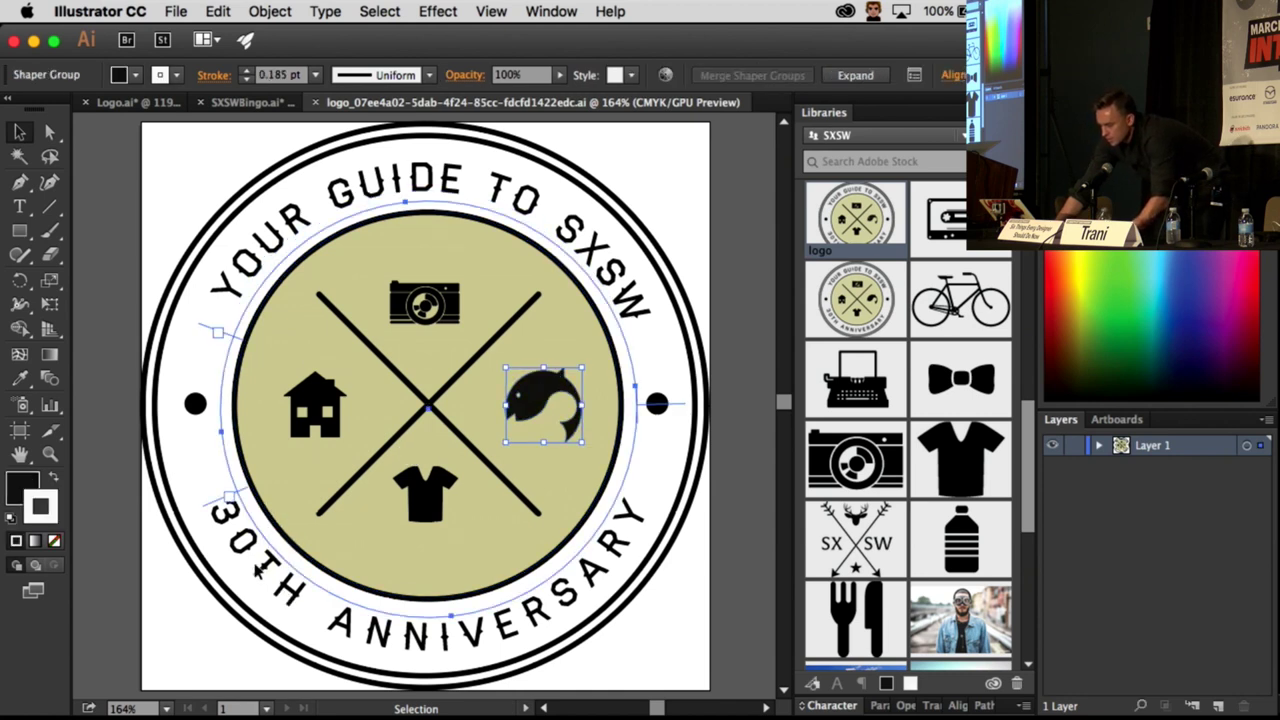
{"action": "double_click", "coordinate": [255, 555]}
{"action": "left_click", "coordinate": [298, 215]}
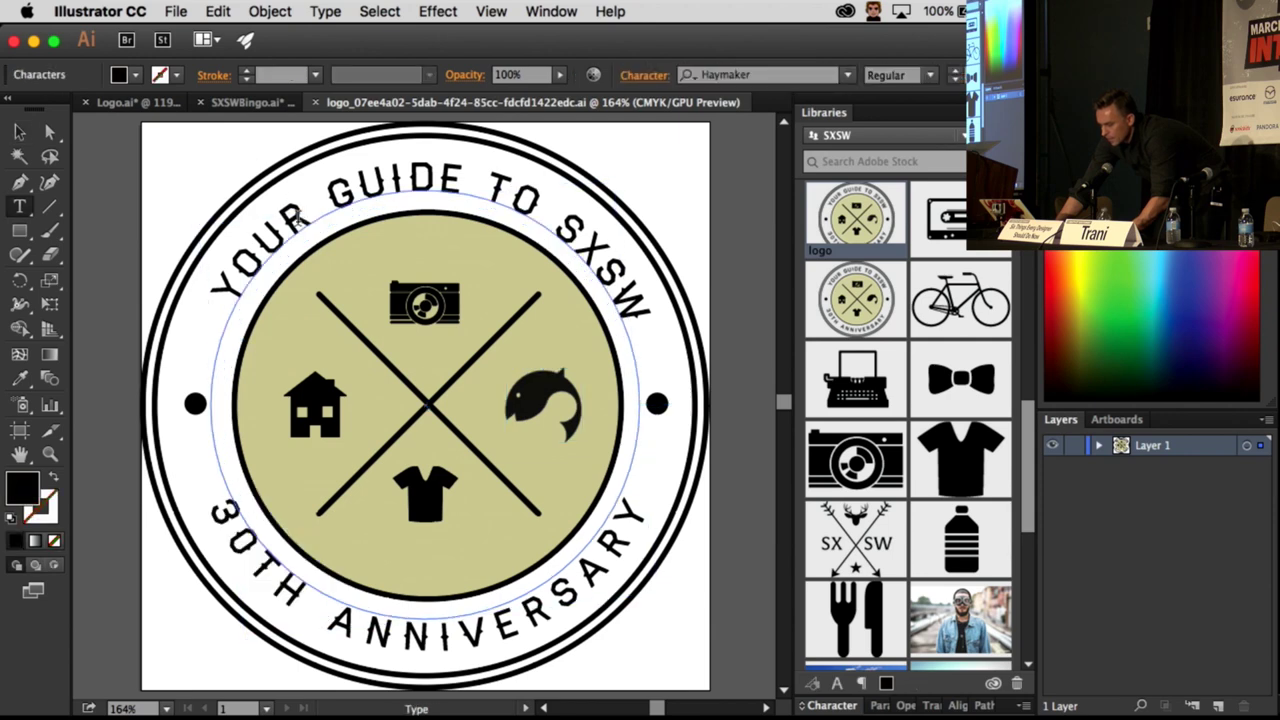
{"action": "left_click_drag", "start_coordinate": [483, 183], "coordinate": [520, 205]}
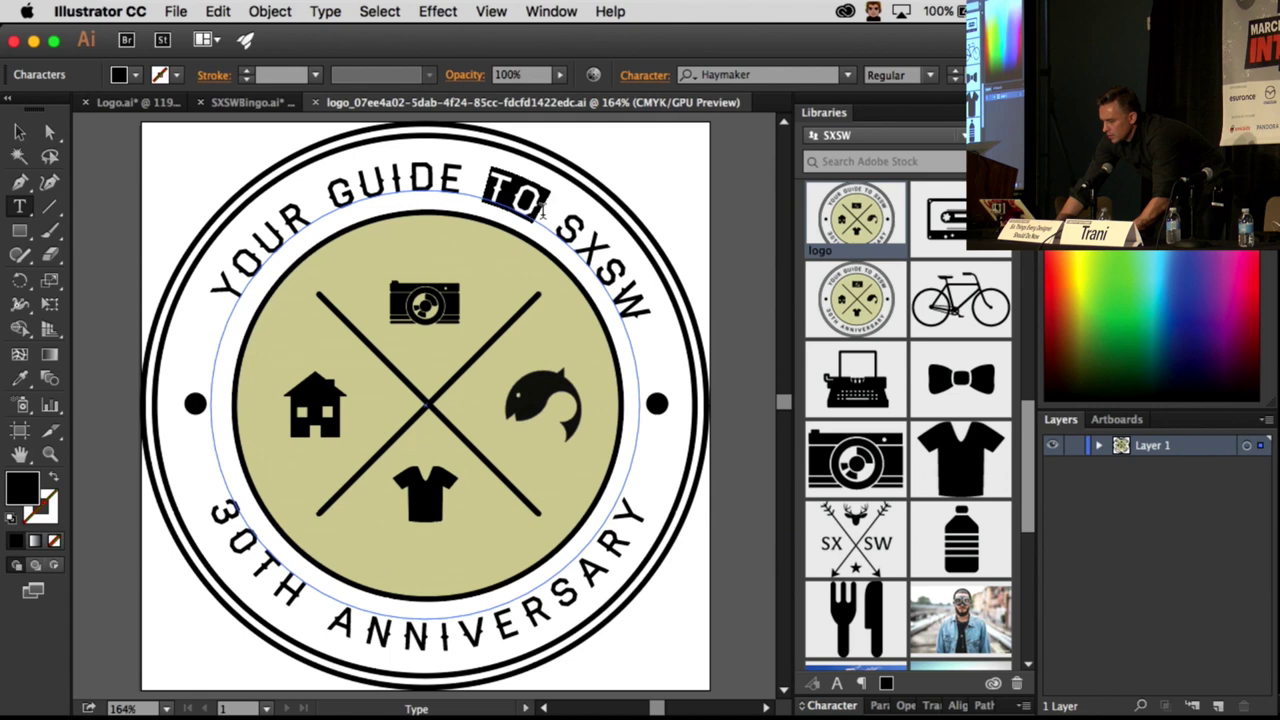
{"action": "type", "text": "-"}
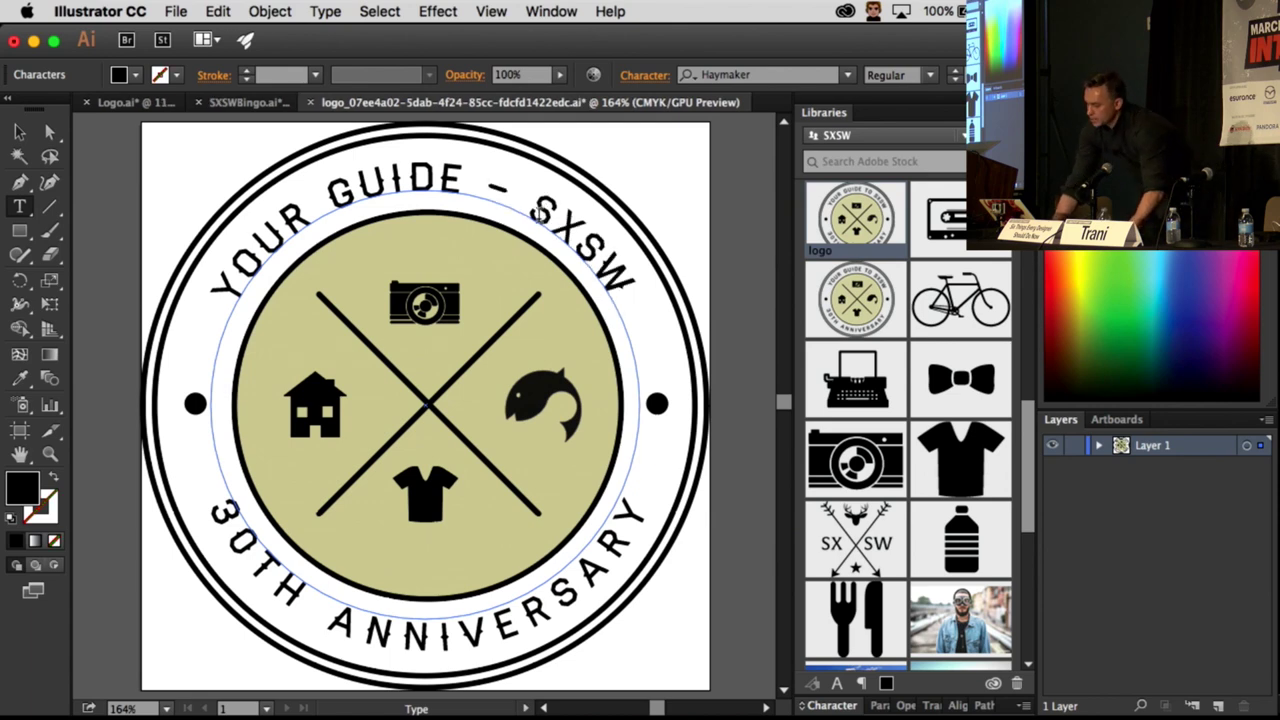
{"action": "left_click", "coordinate": [215, 295]}
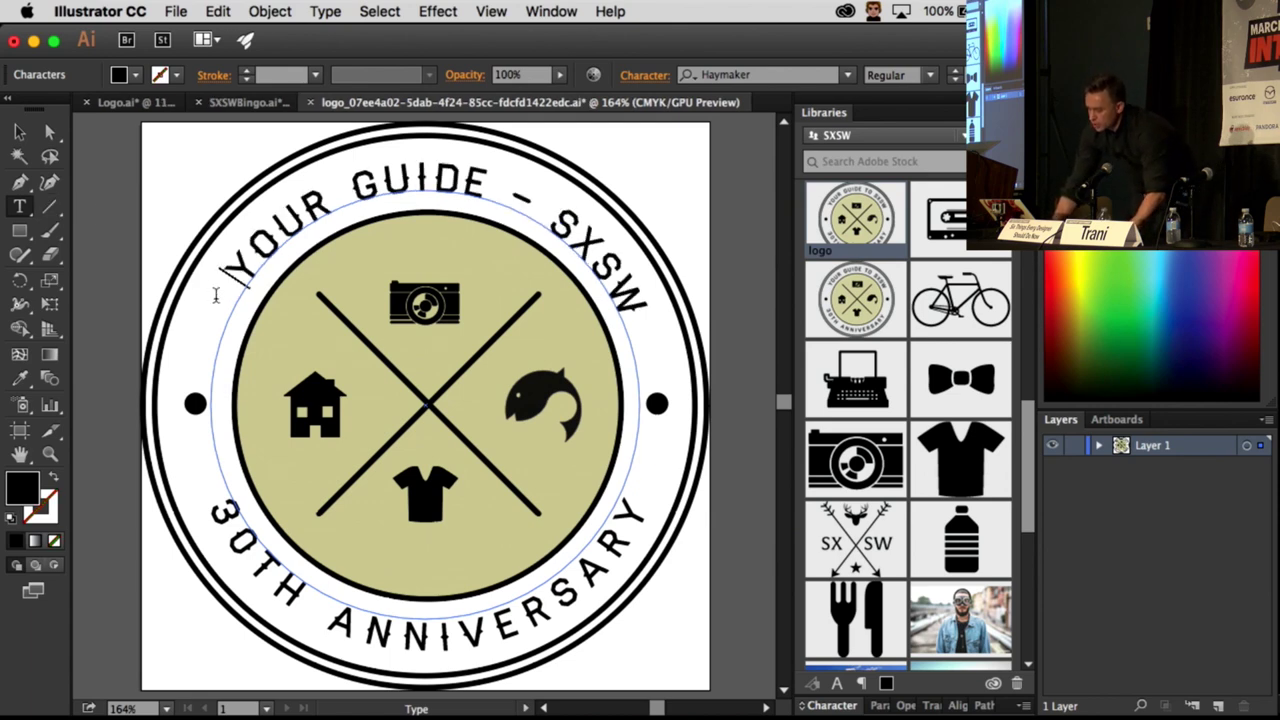
{"action": "left_click", "coordinate": [19, 131]}
{"action": "left_click", "coordinate": [197, 157]}
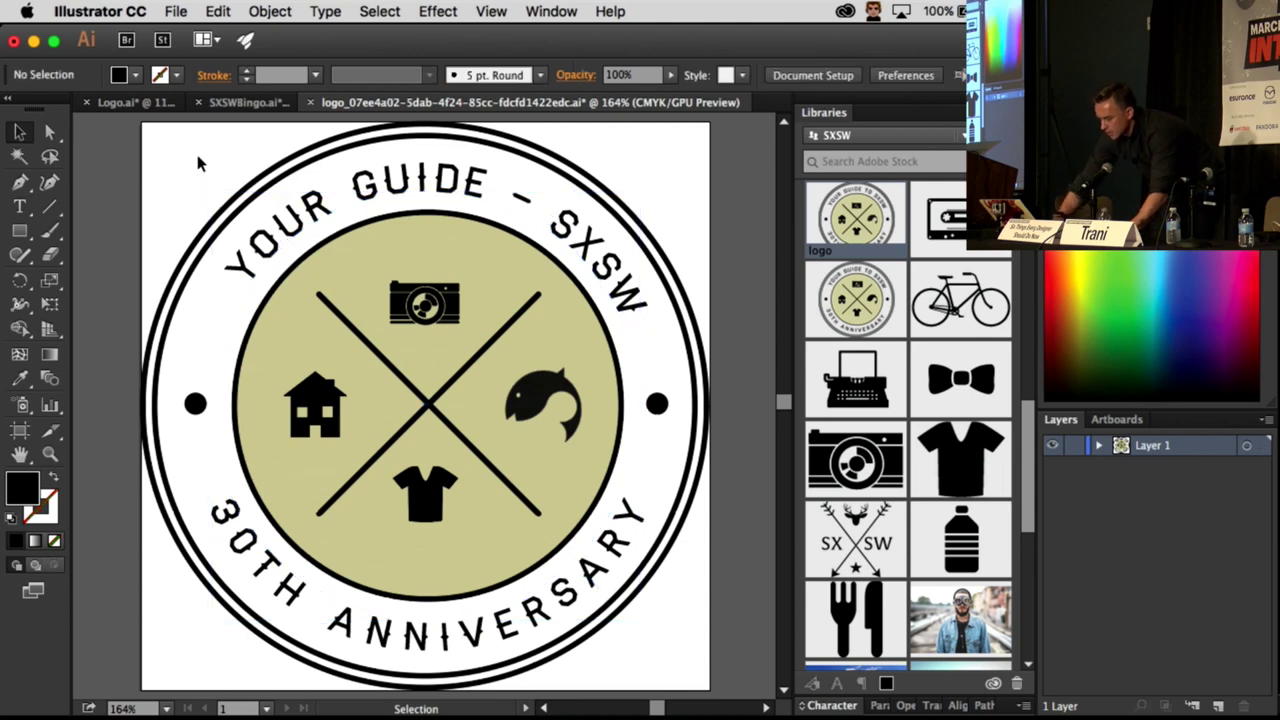
Step: Save the edited library logo and switch to Photoshop to check the badge in Website.psd
{"action": "key", "text": "super+s"}
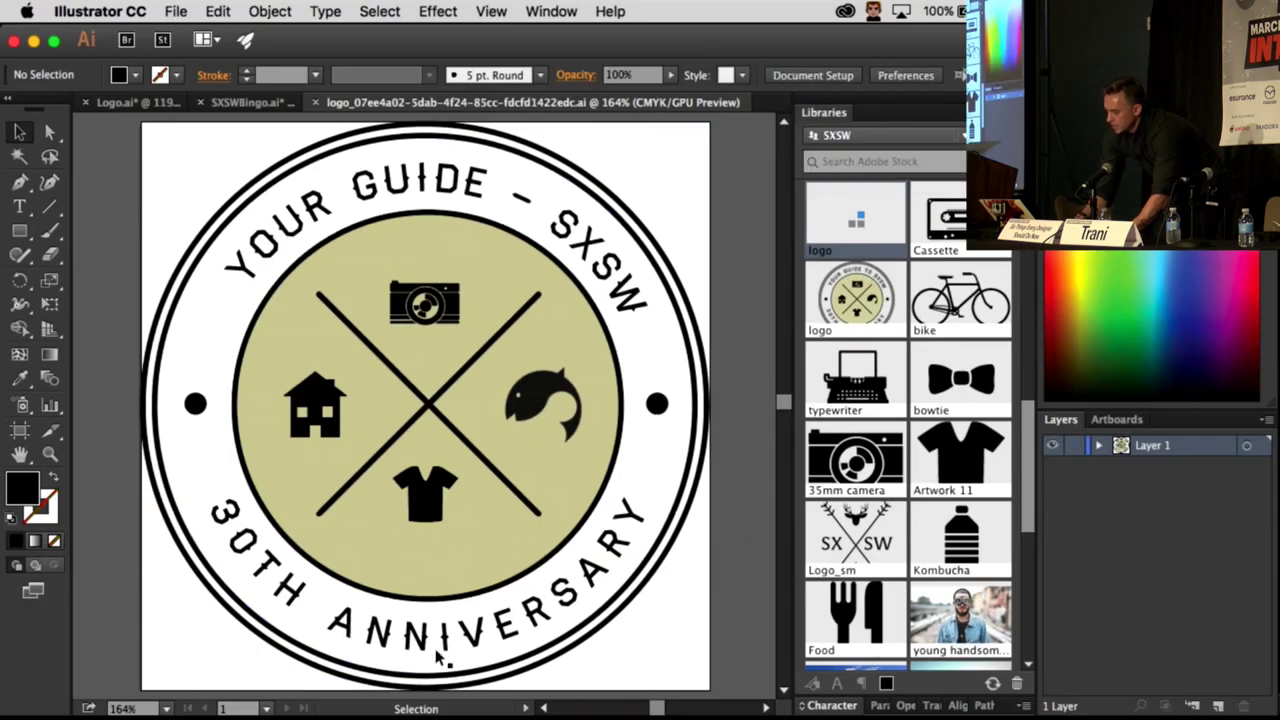
{"action": "mouse_move", "coordinate": [416, 703]}
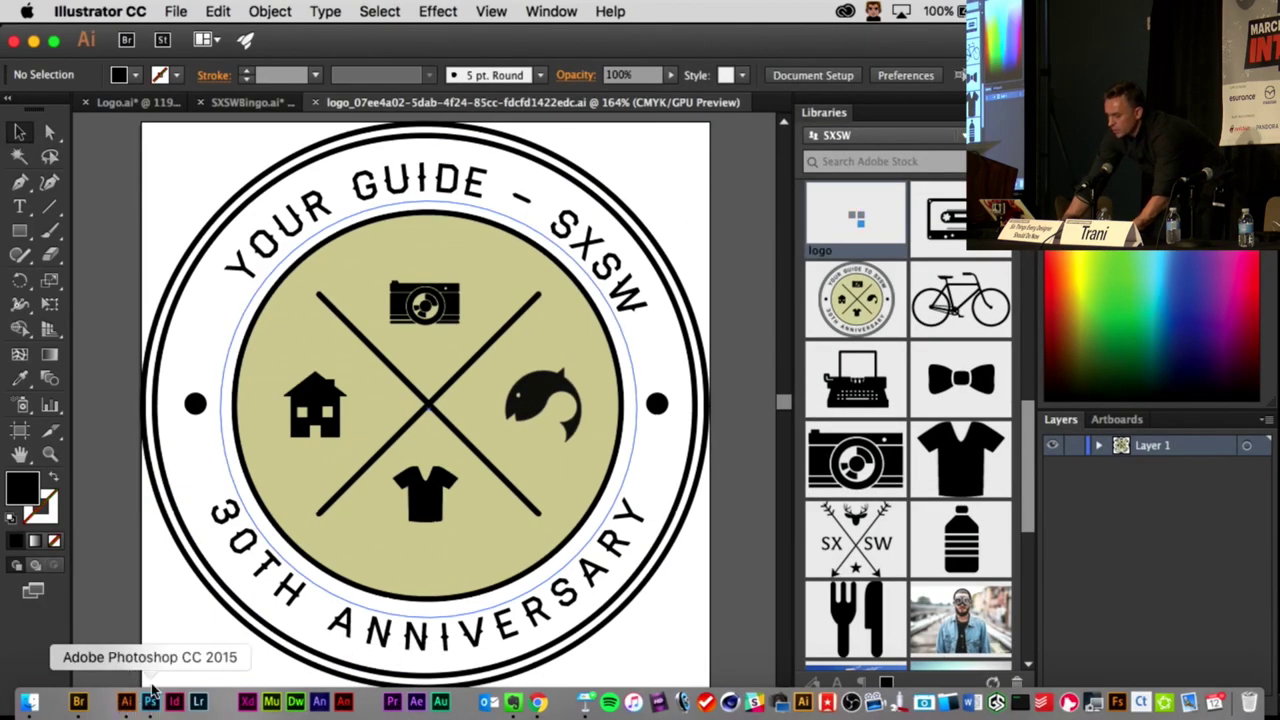
{"action": "left_click", "coordinate": [150, 701]}
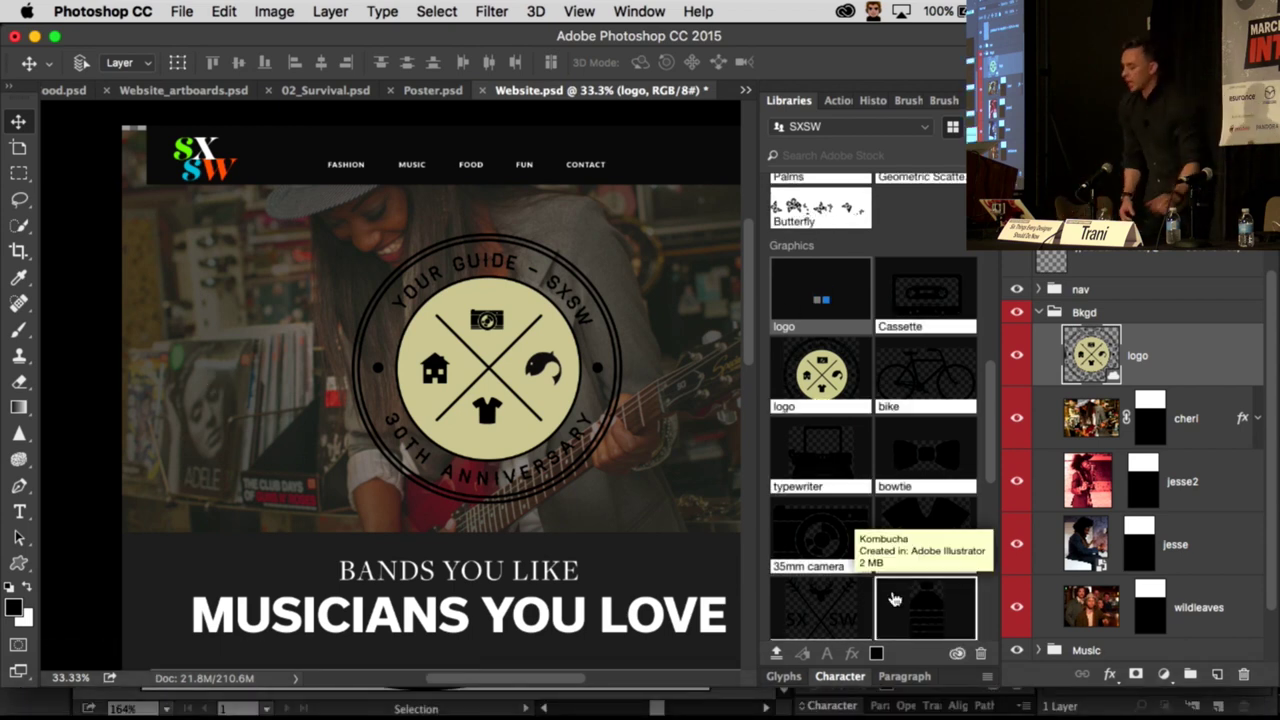
Step: Open the SXSW library's Collaborate dialog in Chrome and activate the field for an invitee's e-mail address
{"action": "left_click", "coordinate": [1268, 100]}
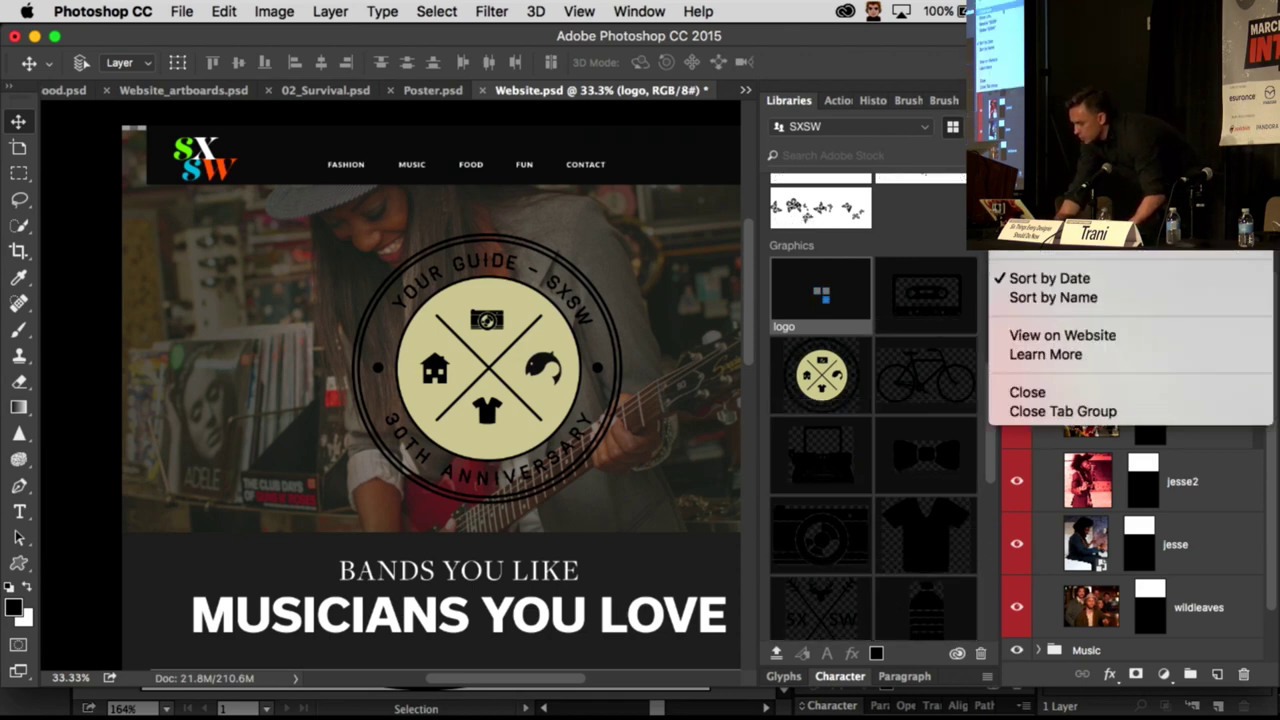
{"action": "left_click", "coordinate": [1155, 192]}
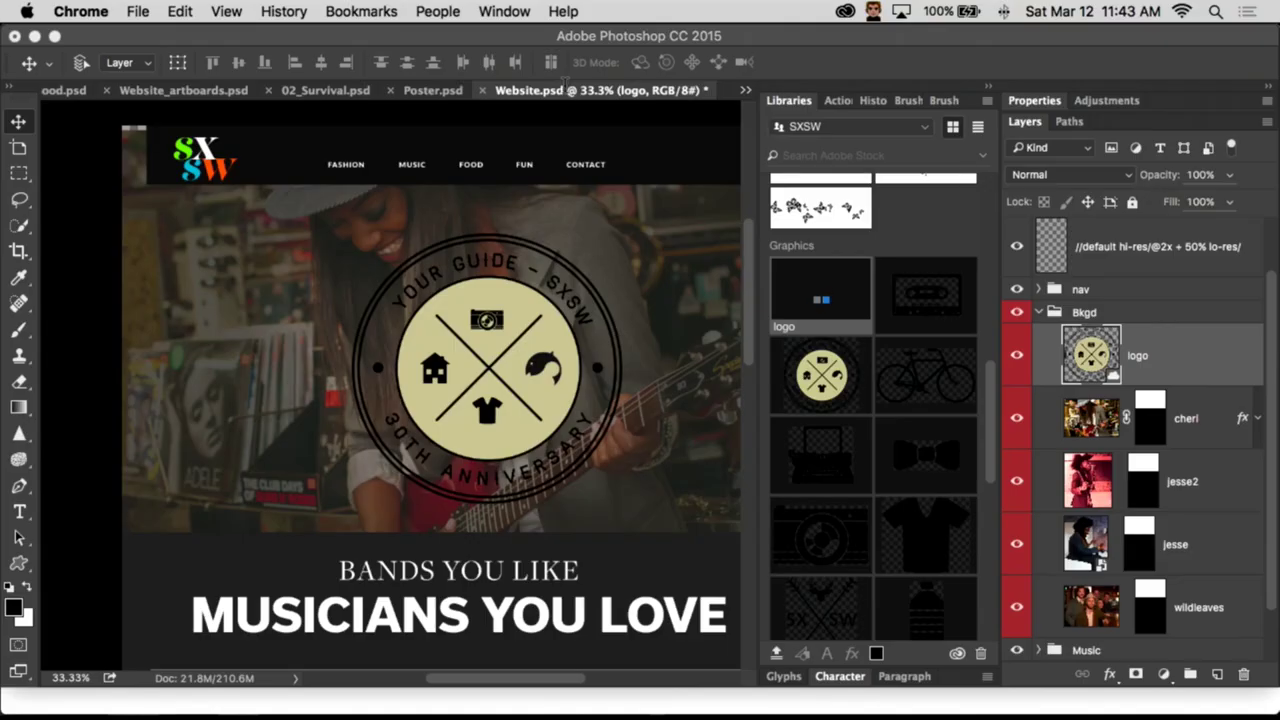
{"action": "mouse_move", "coordinate": [513, 705]}
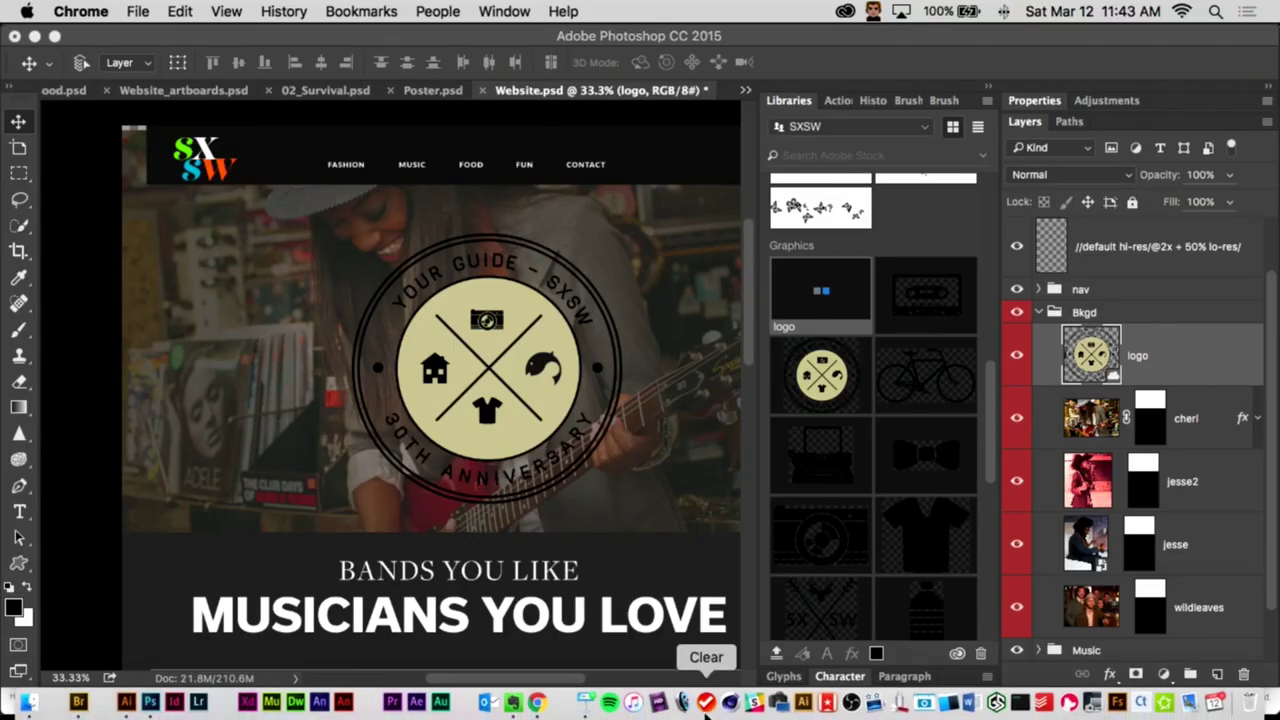
{"action": "left_click", "coordinate": [537, 702]}
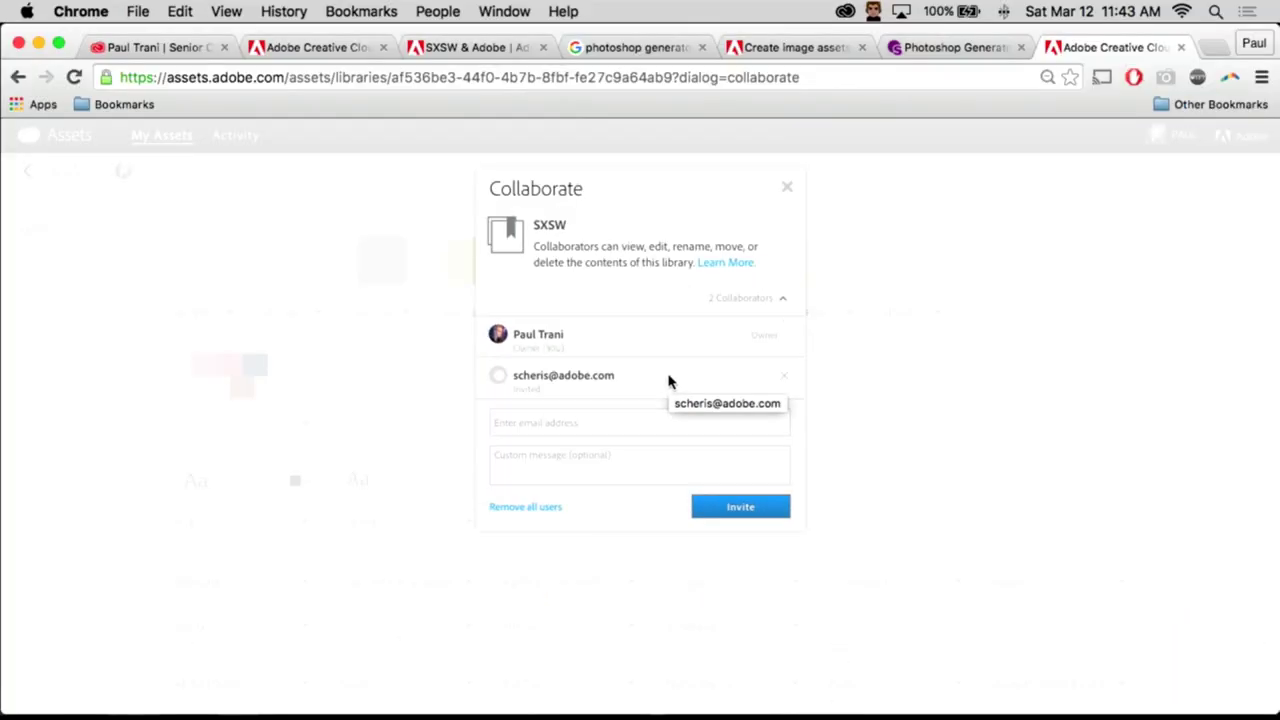
{"action": "left_click", "coordinate": [534, 423]}
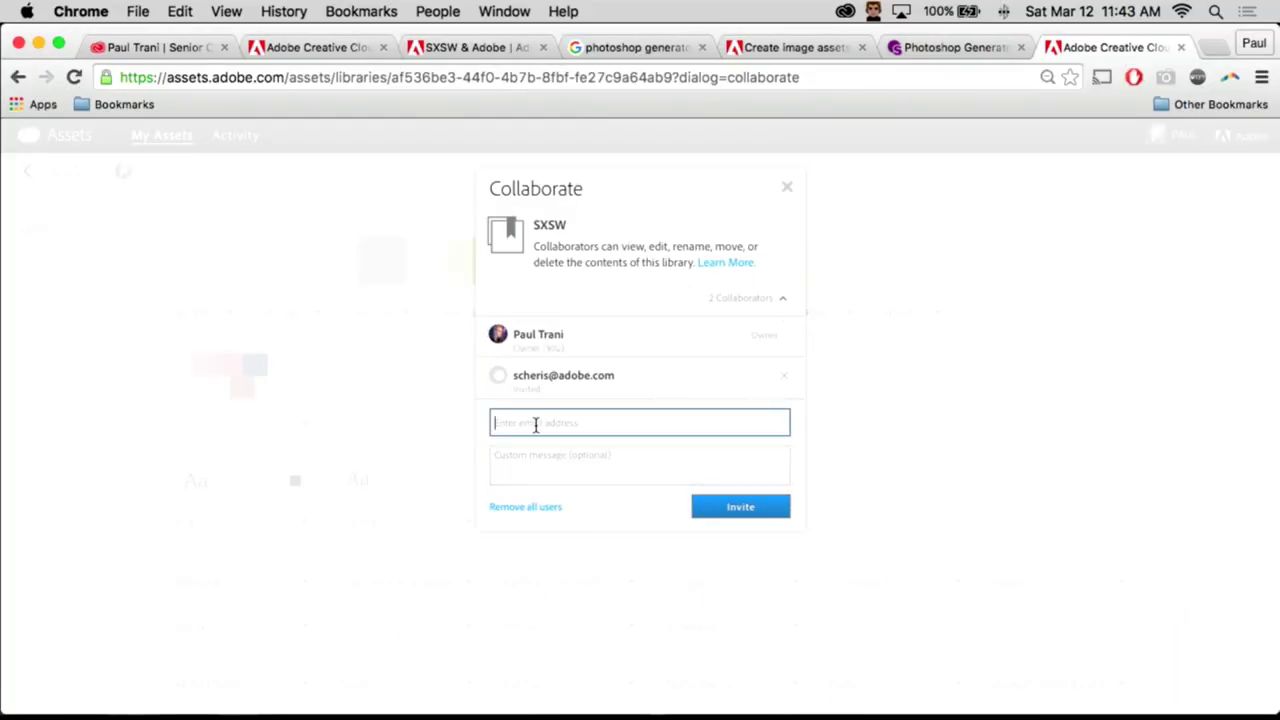
Step: Close the Collaborate dialog, browse the SXSW library's assets on the website and return to Photoshop
{"action": "left_click", "coordinate": [789, 190]}
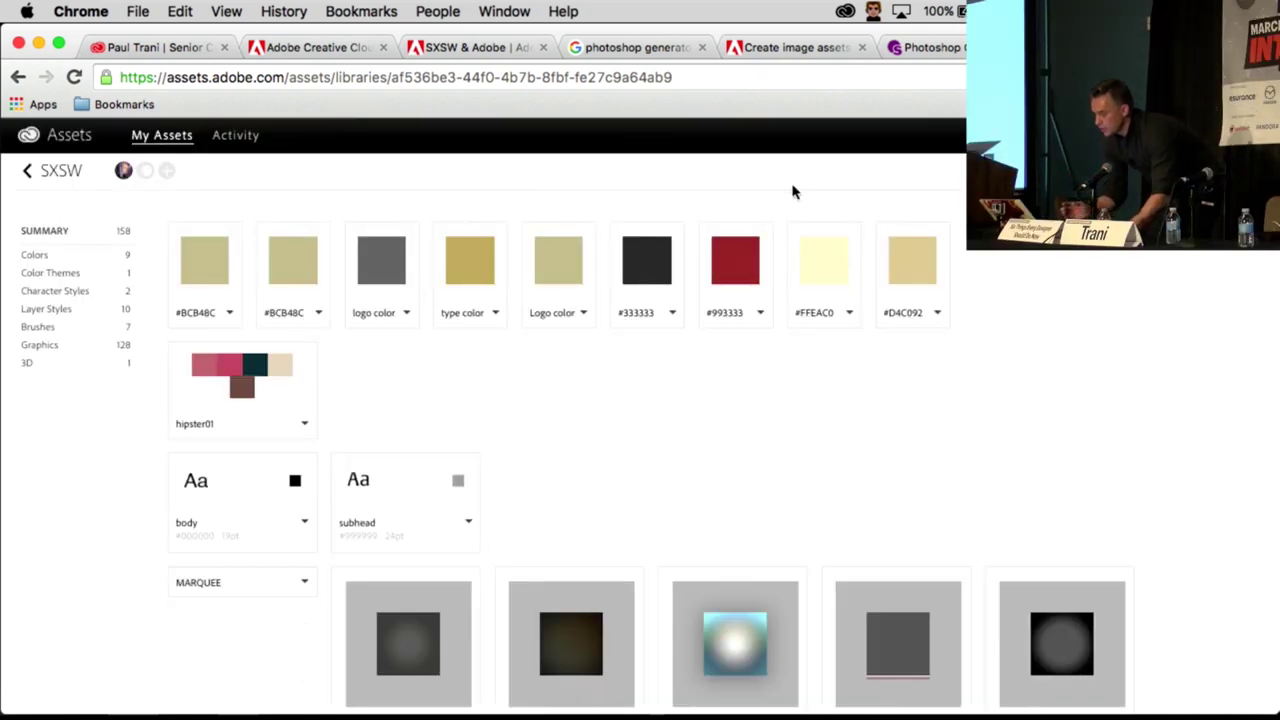
{"action": "scroll", "coordinate": [486, 449], "scroll_direction": "down", "scroll_amount": 5}
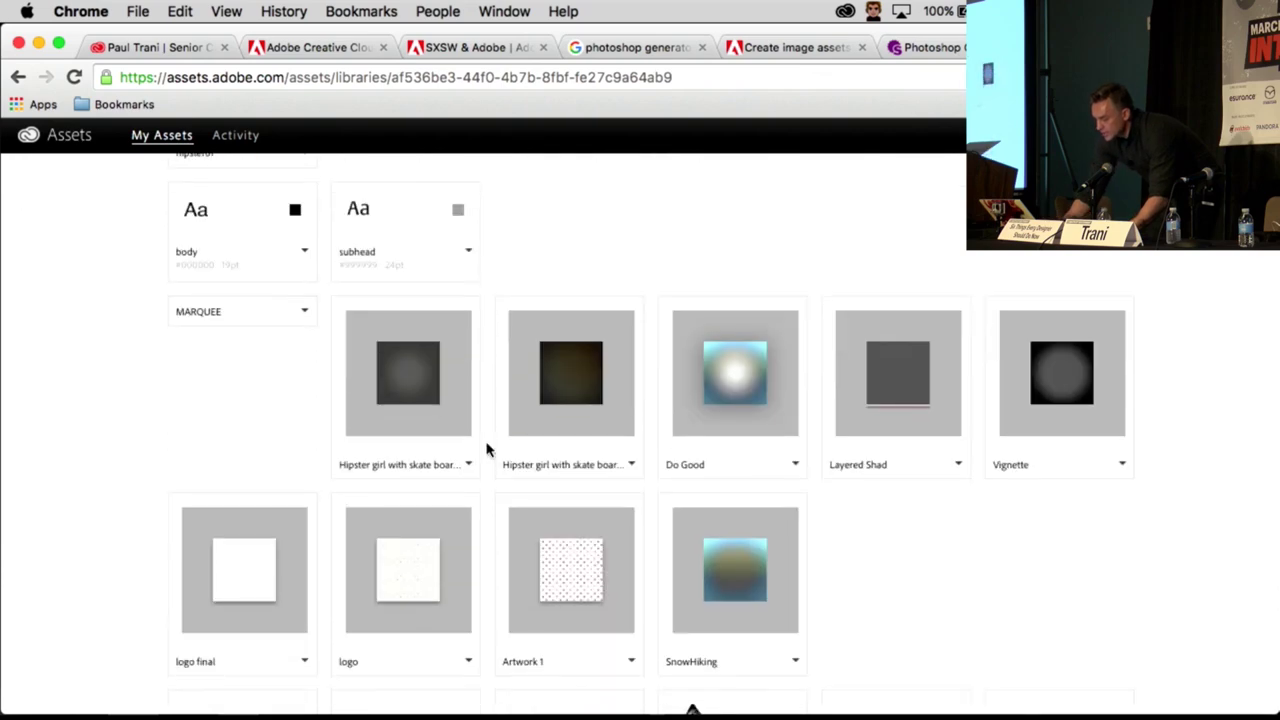
{"action": "left_click", "coordinate": [40, 44]}
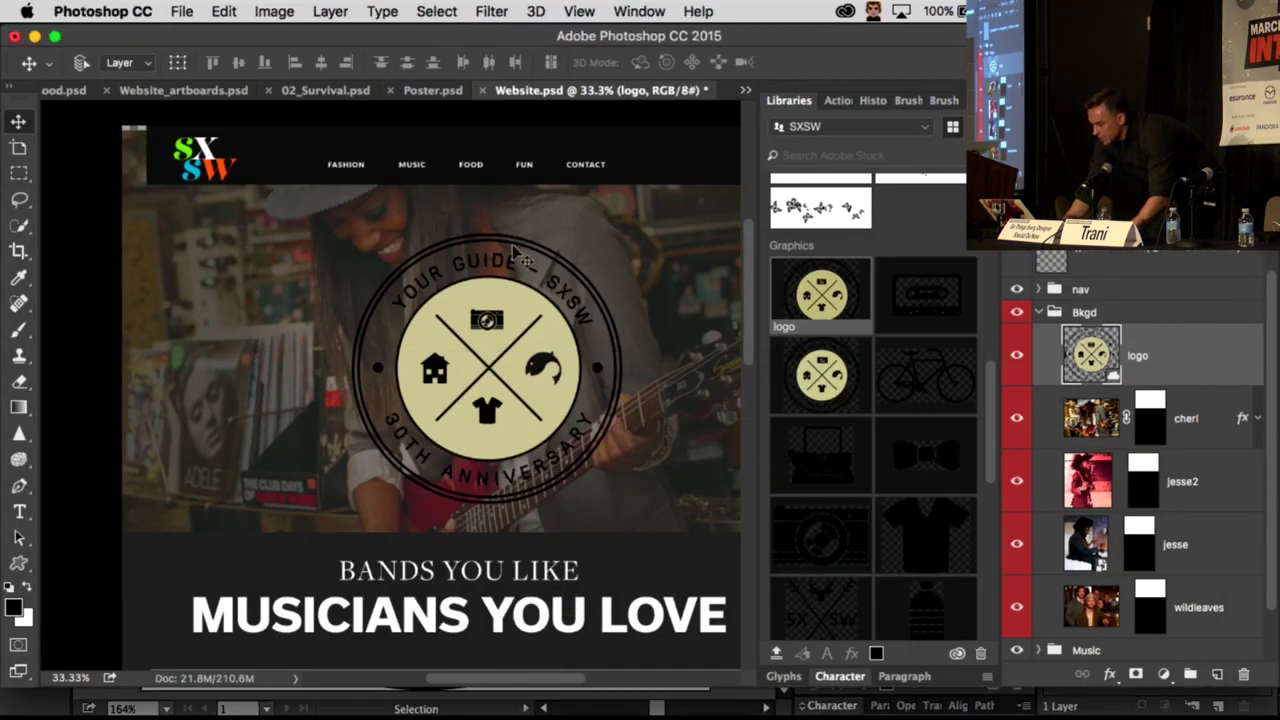
Step: Look through the list of available libraries, close it and activate the Rectangular Marquee tool
{"action": "left_click", "coordinate": [924, 129]}
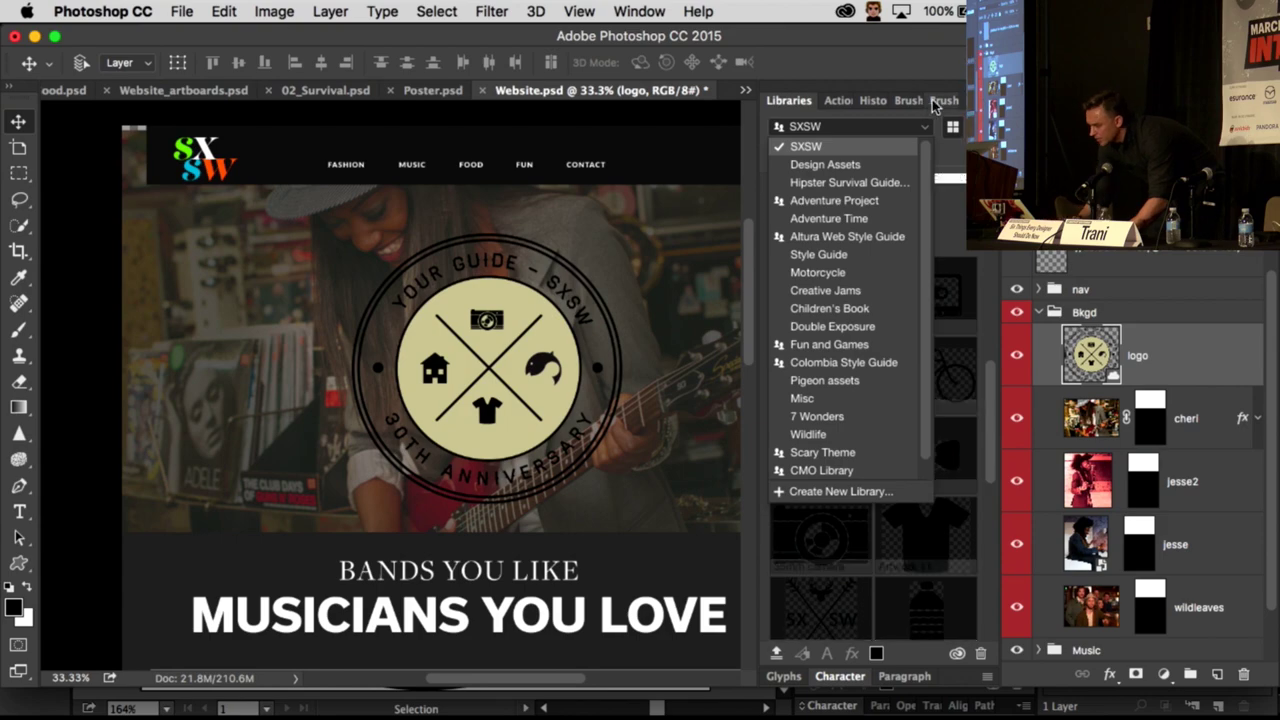
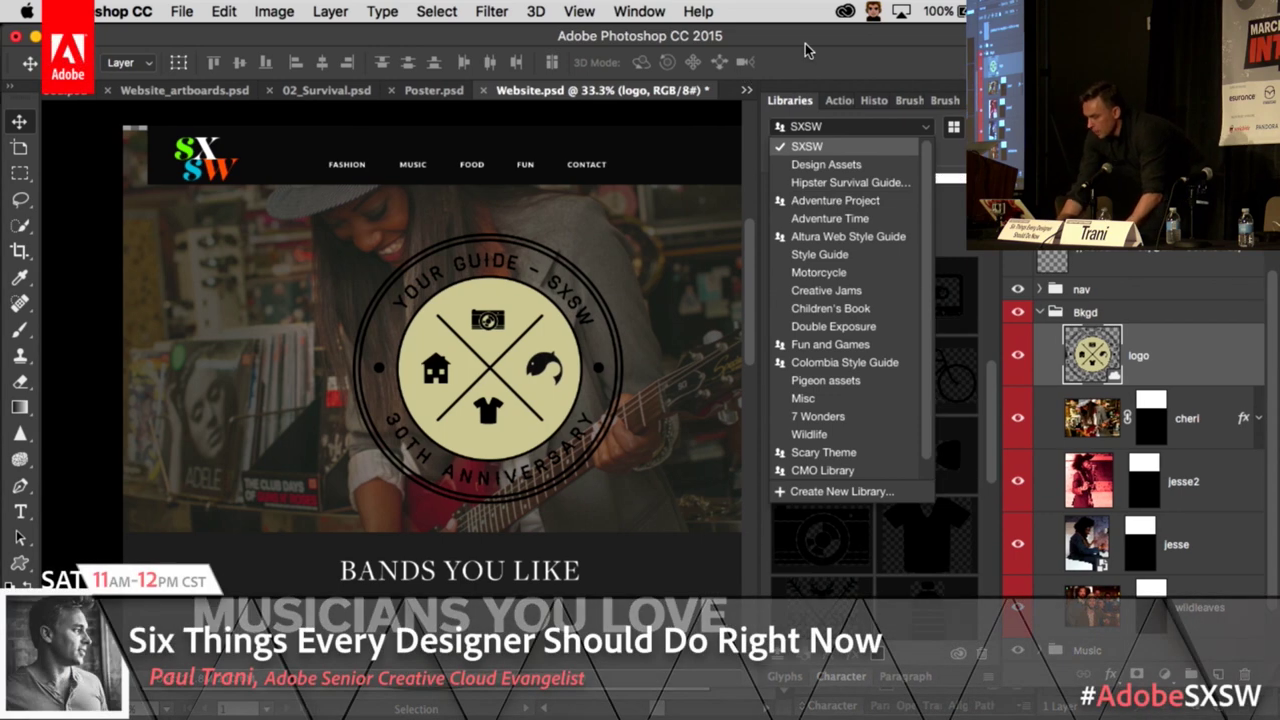
{"action": "left_click", "coordinate": [19, 173]}
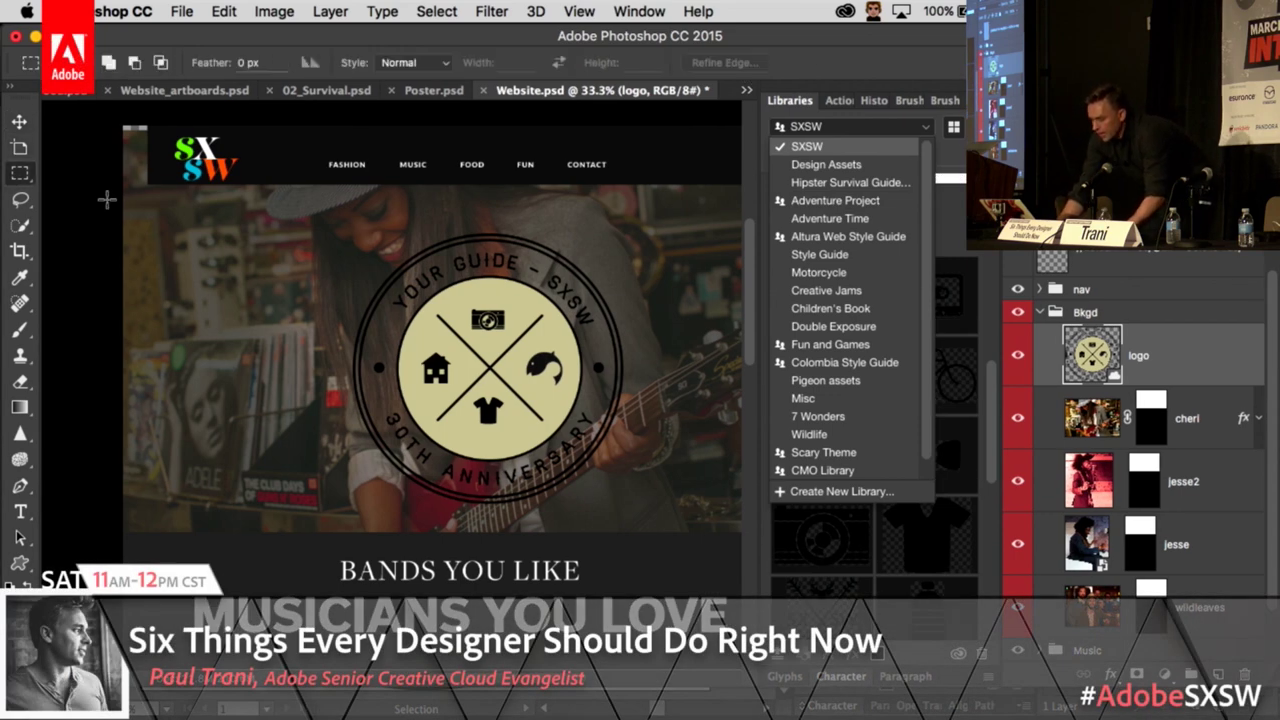
{"action": "key", "text": "Escape"}
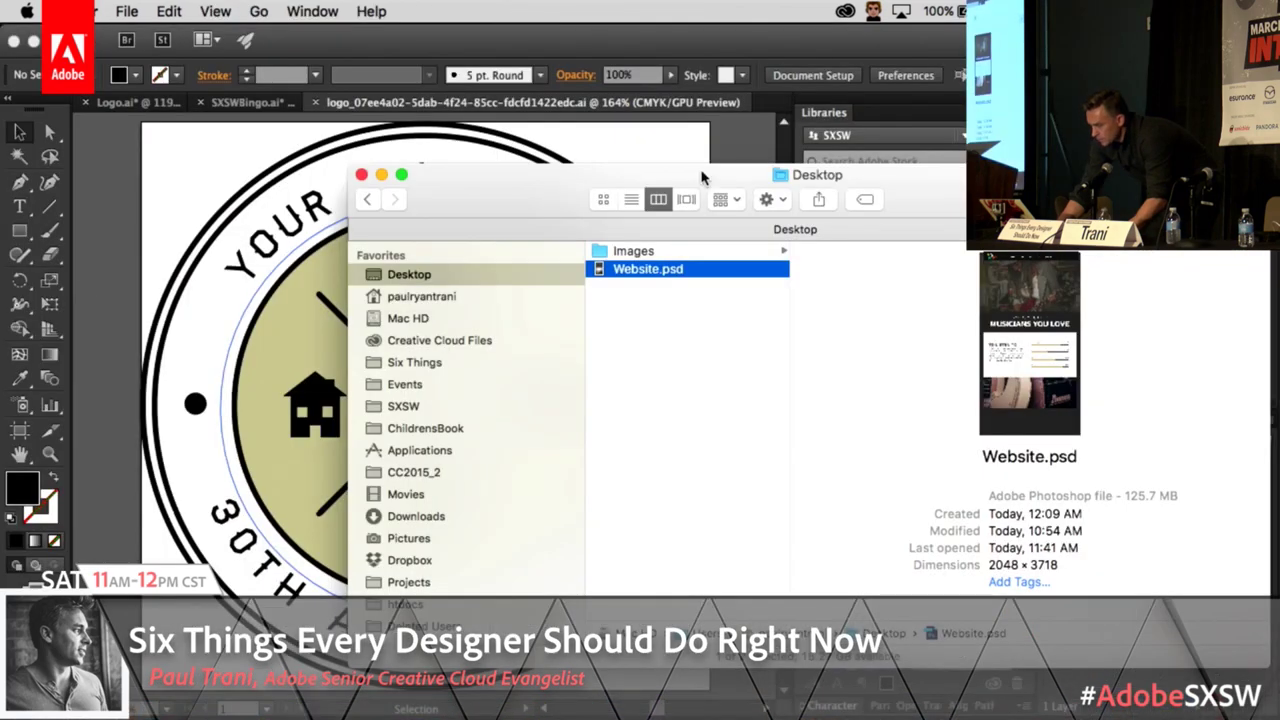
Step: Switch to Chrome and show all files stored in Creative Cloud Assets
{"action": "left_click_drag", "start_coordinate": [489, 206], "coordinate": [288, 170]}
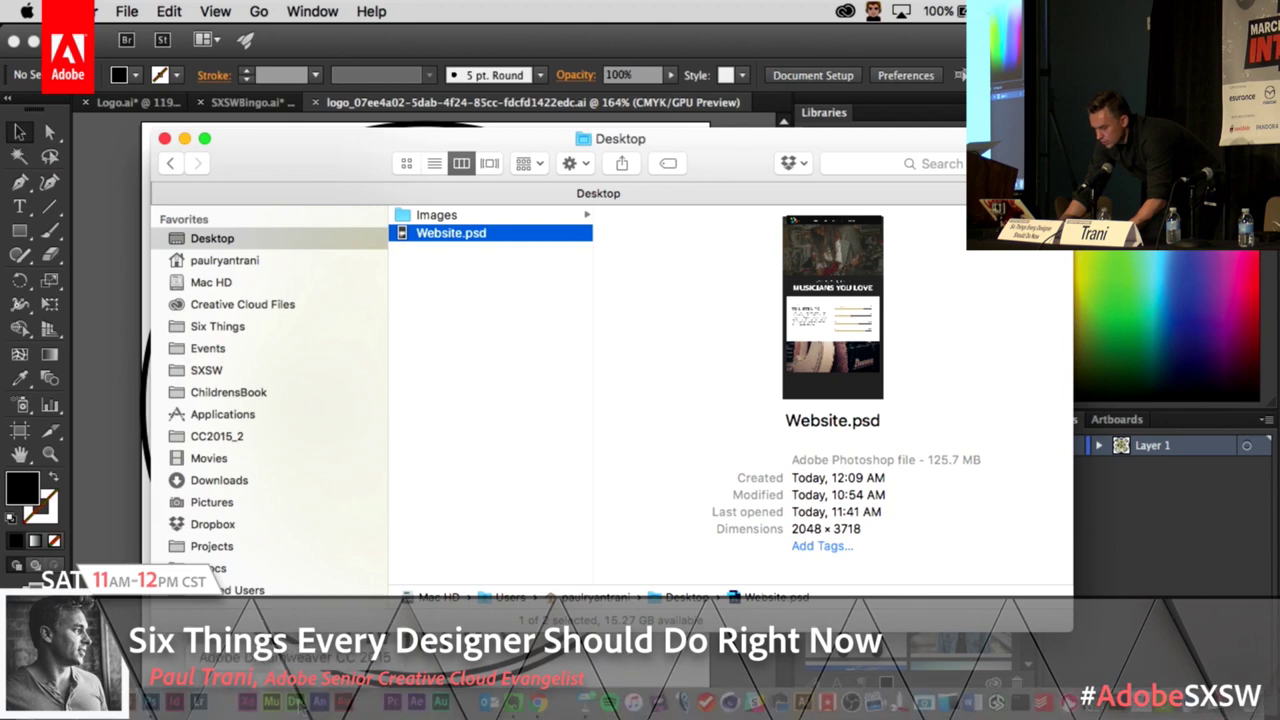
{"action": "left_click", "coordinate": [537, 705]}
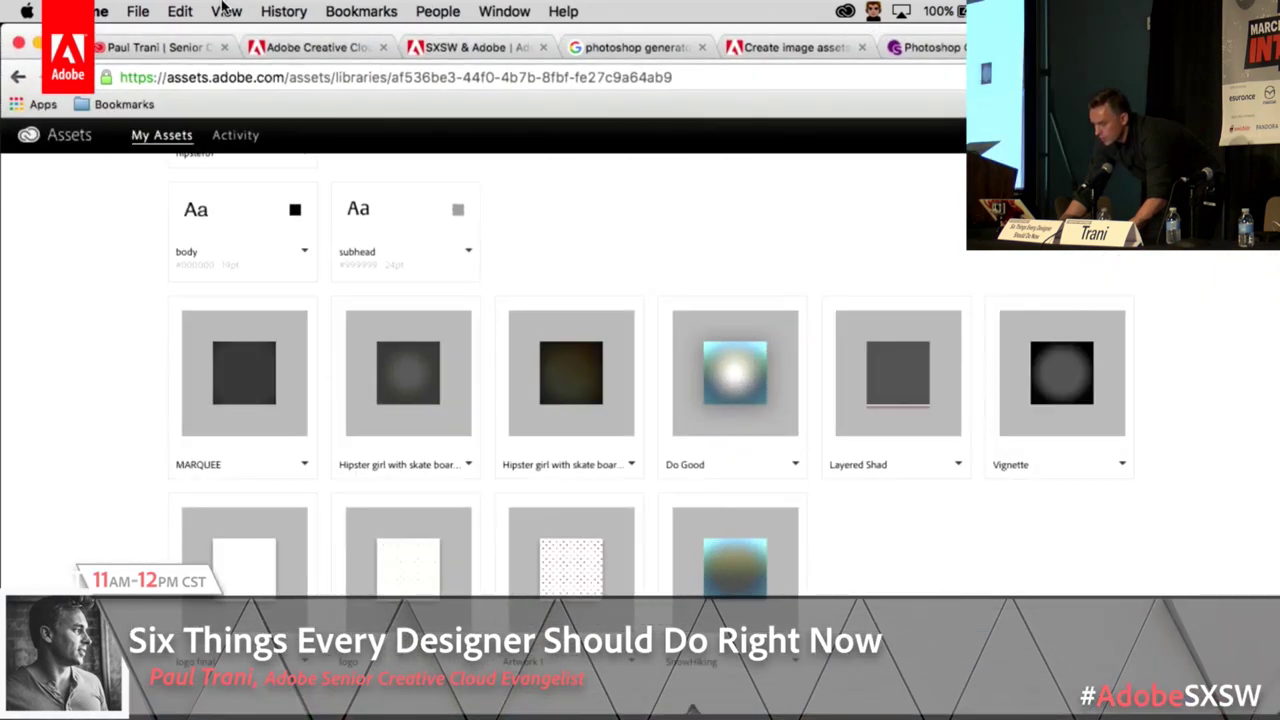
{"action": "left_click", "coordinate": [468, 47]}
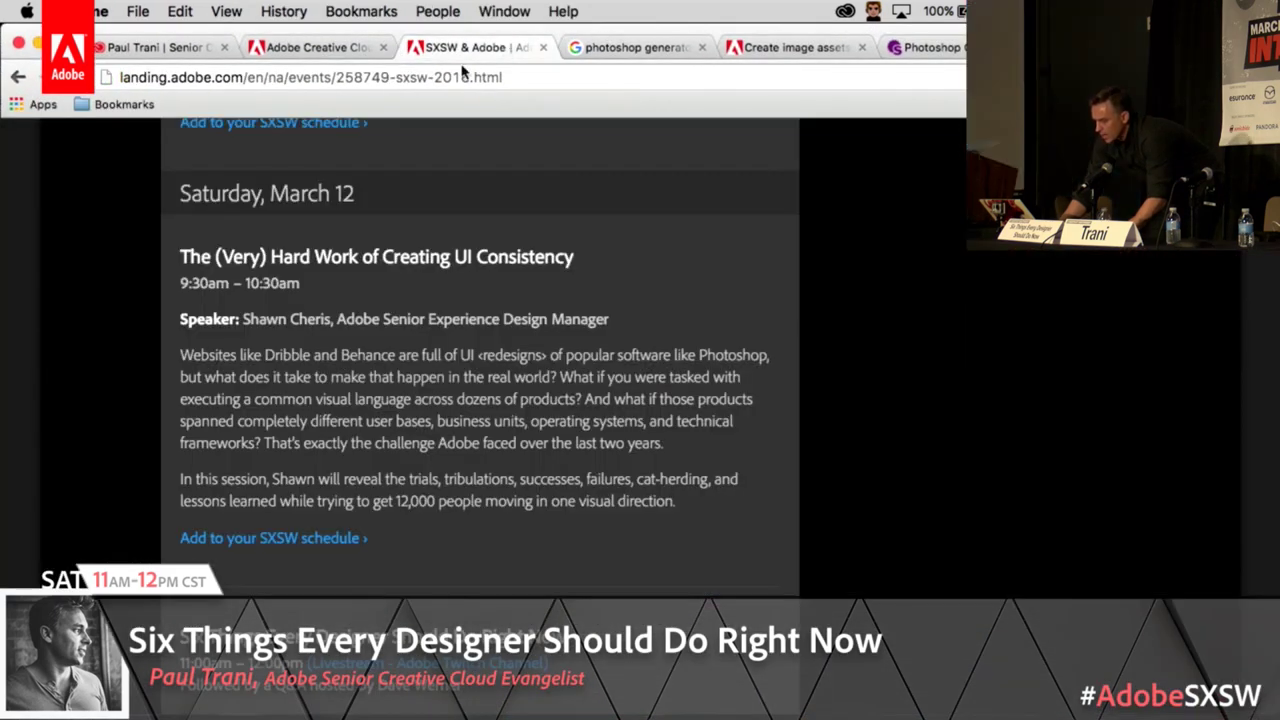
{"action": "left_click", "coordinate": [313, 49]}
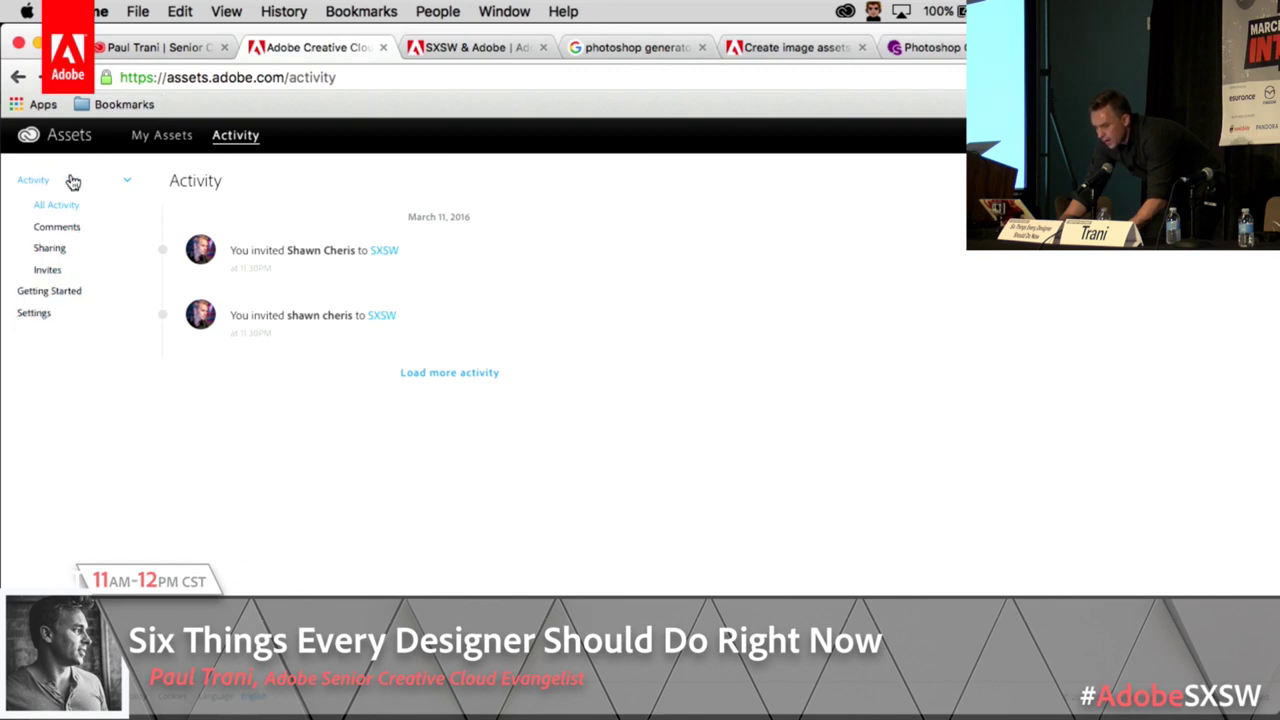
{"action": "left_click", "coordinate": [150, 140]}
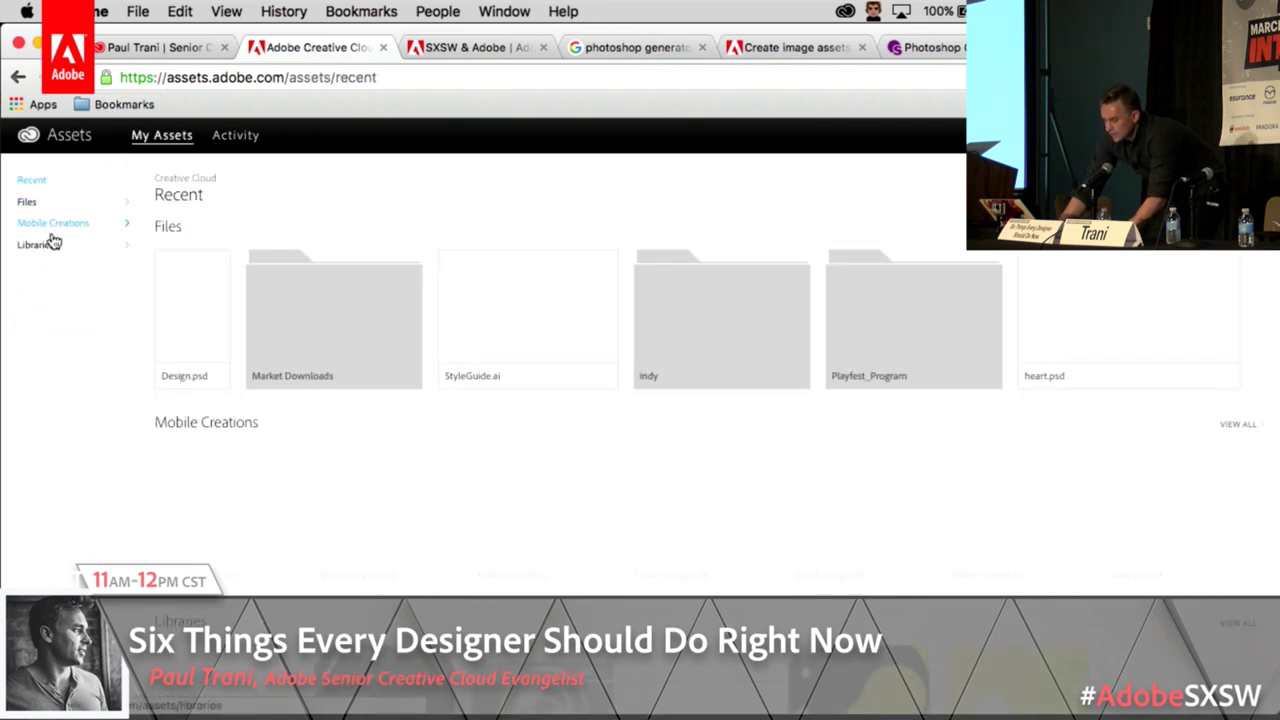
{"action": "left_click", "coordinate": [27, 205]}
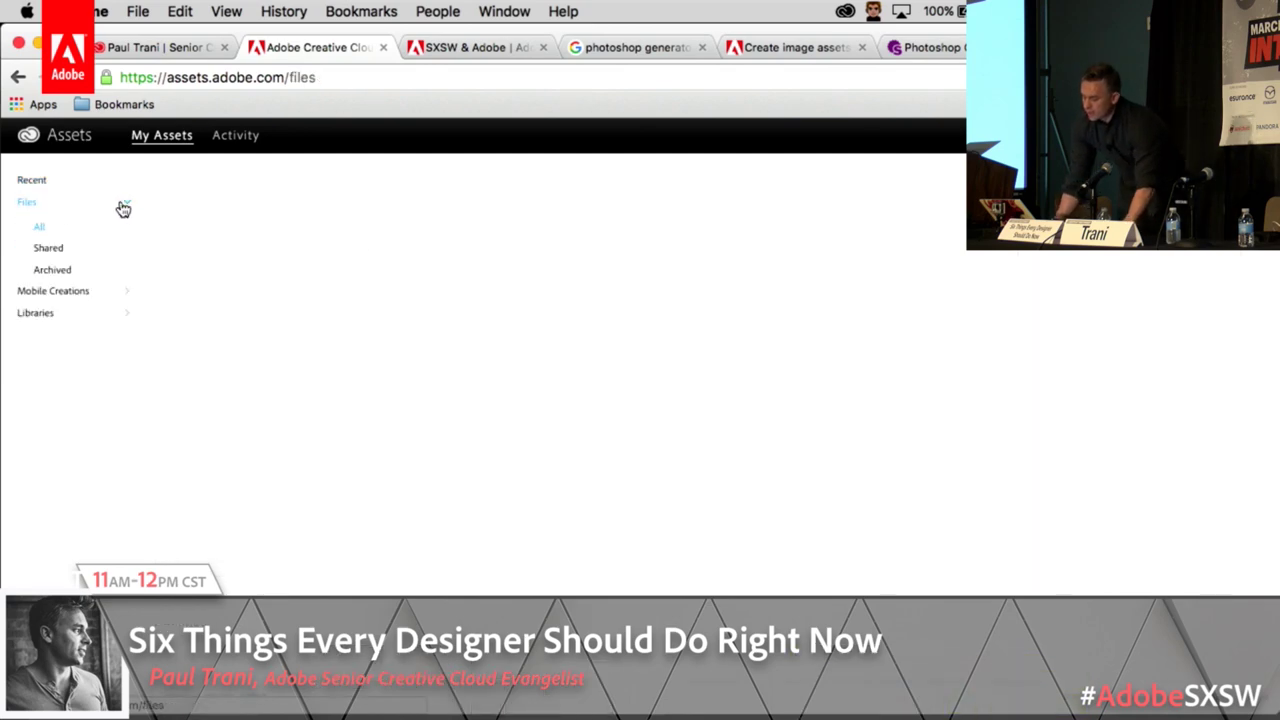
Step: Preview Design.psd in Finder's Creative Cloud Files folder, close the preview and return to Chrome
{"action": "key", "text": "super+Tab"}
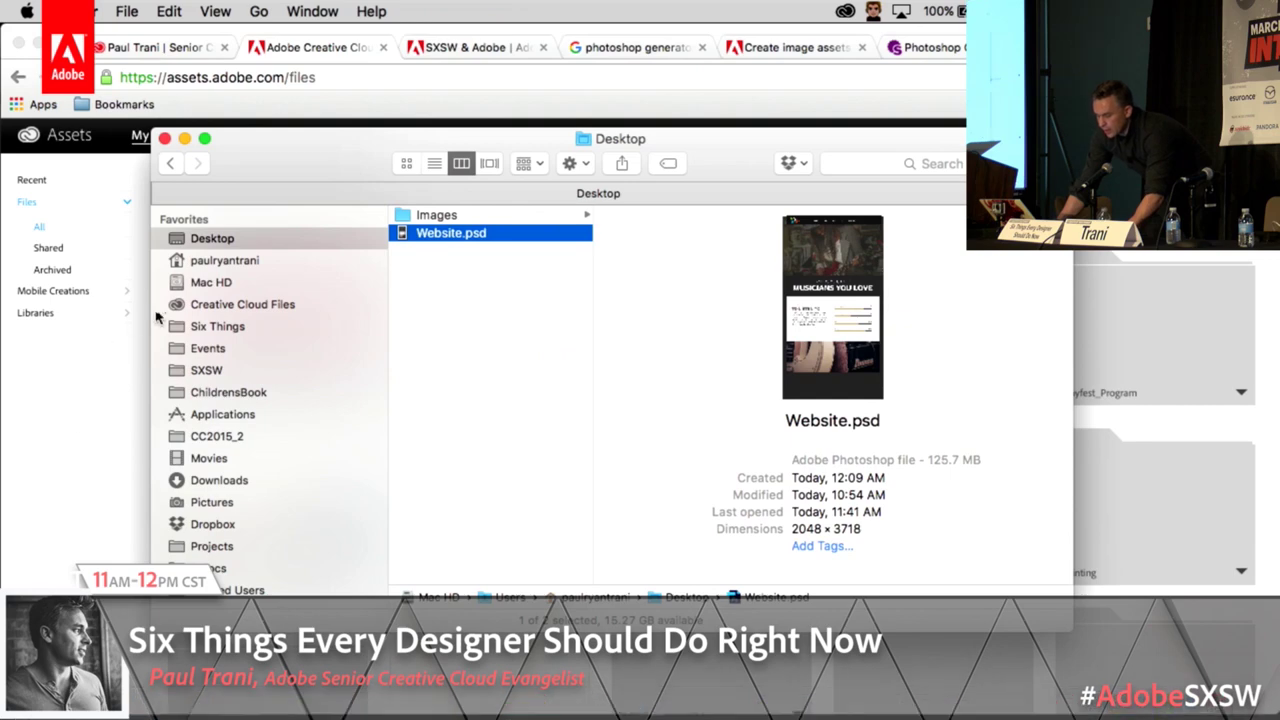
{"action": "left_click", "coordinate": [240, 305]}
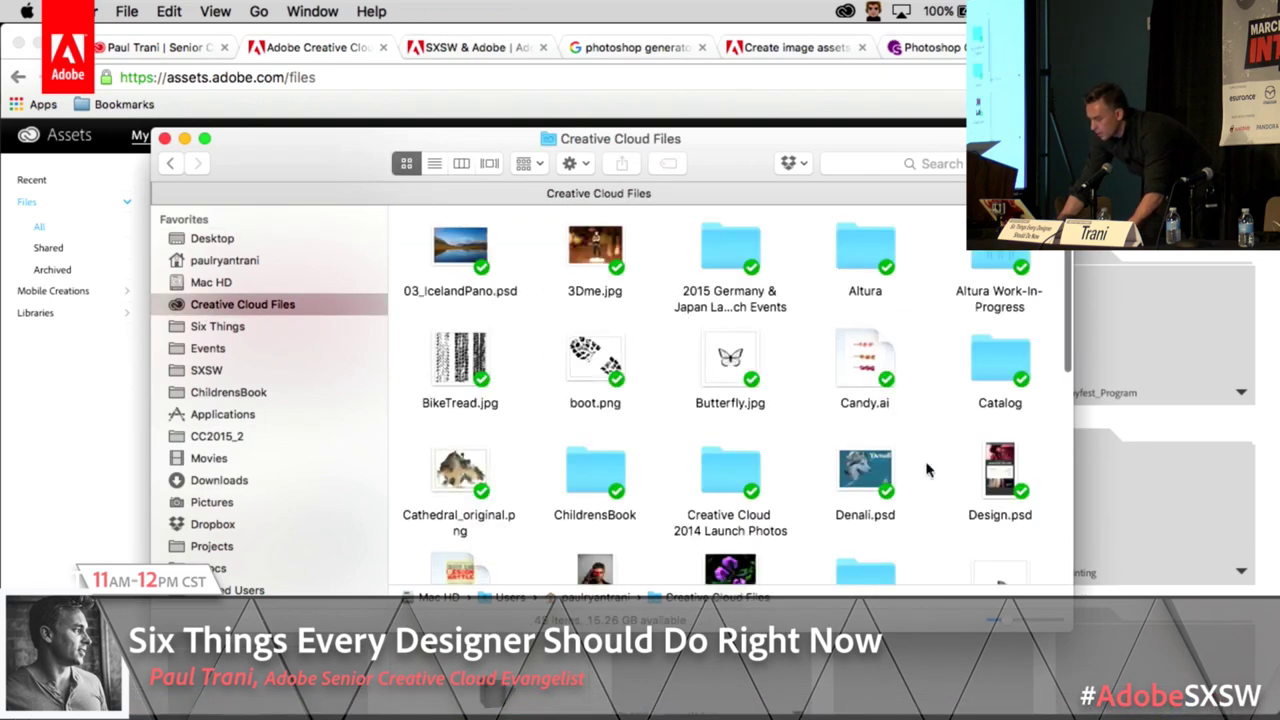
{"action": "left_click", "coordinate": [995, 470]}
{"action": "key", "text": "space"}
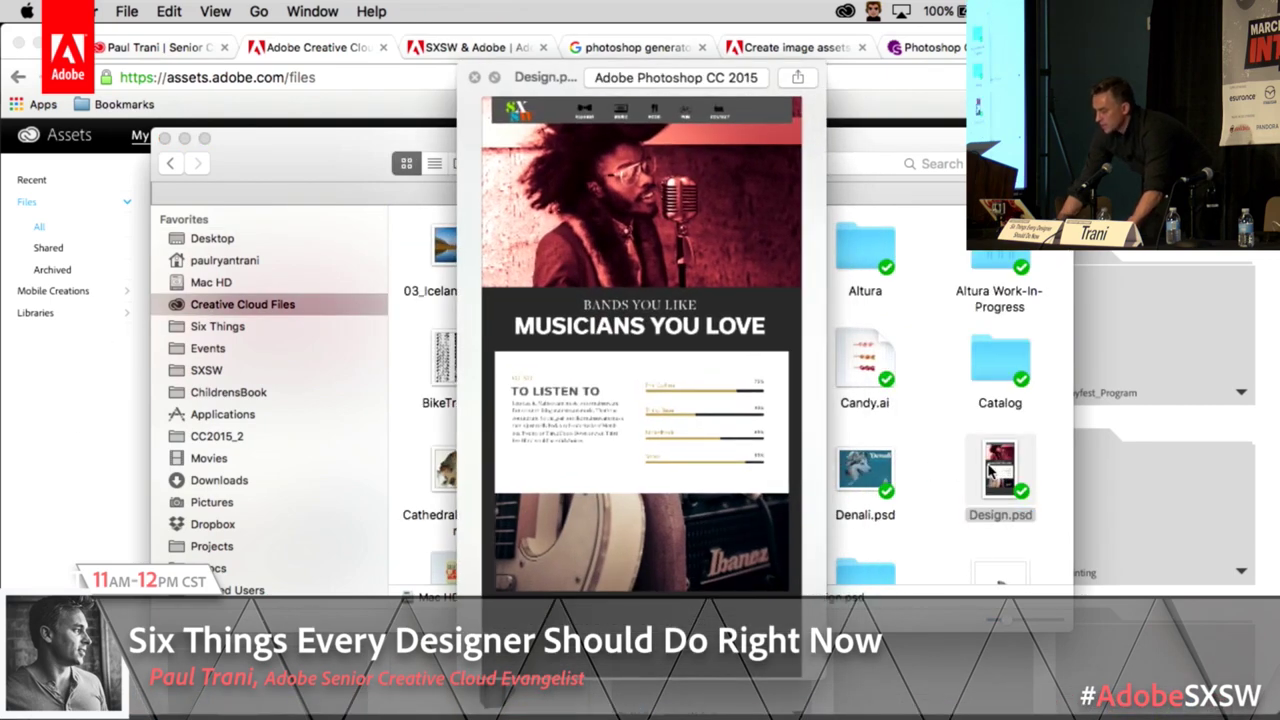
{"action": "key", "text": "space"}
{"action": "key", "text": "super+Tab"}
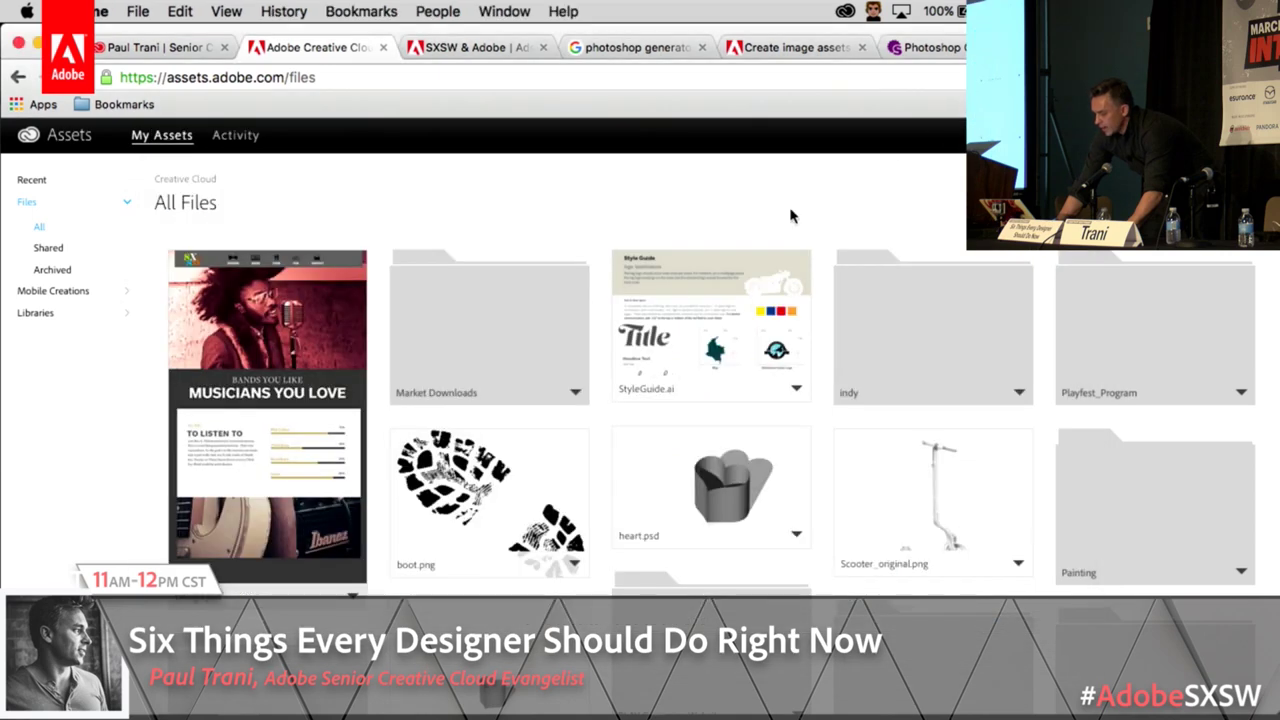
Step: Open Design.psd from All Files to check its revision history and display its Extract view
{"action": "left_click", "coordinate": [250, 324]}
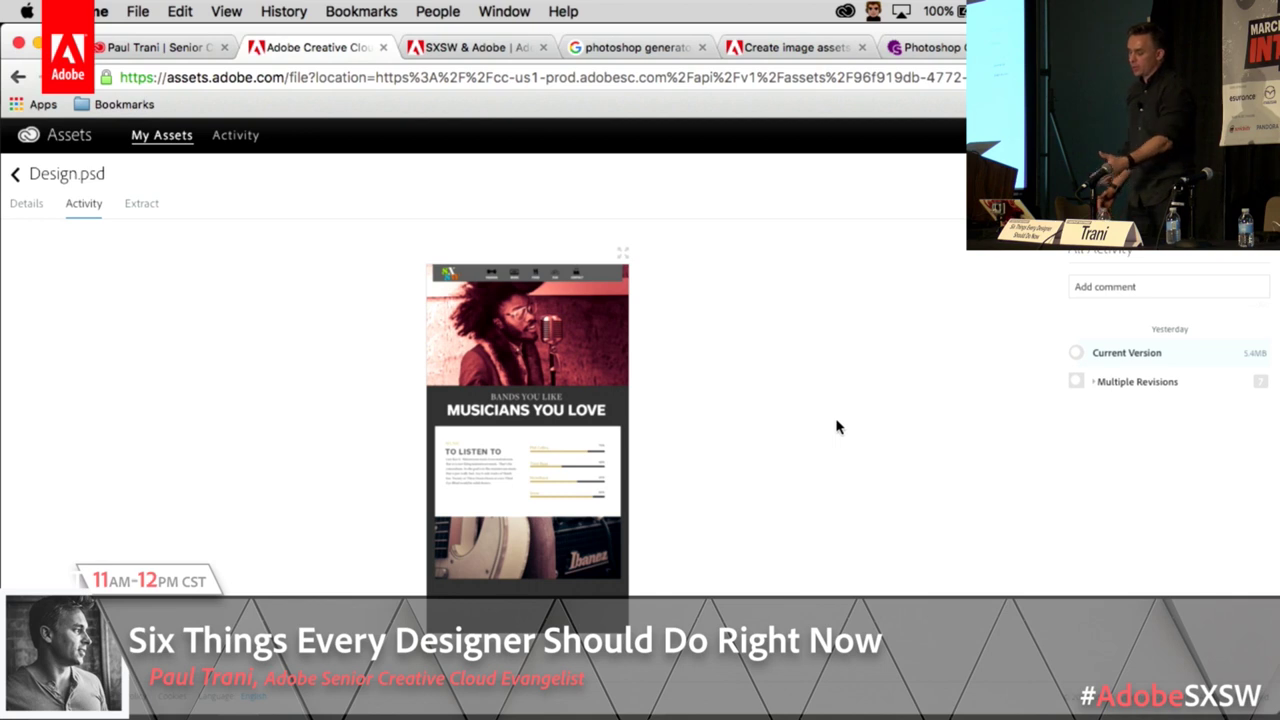
{"action": "left_click", "coordinate": [1097, 385]}
{"action": "left_click", "coordinate": [1097, 385]}
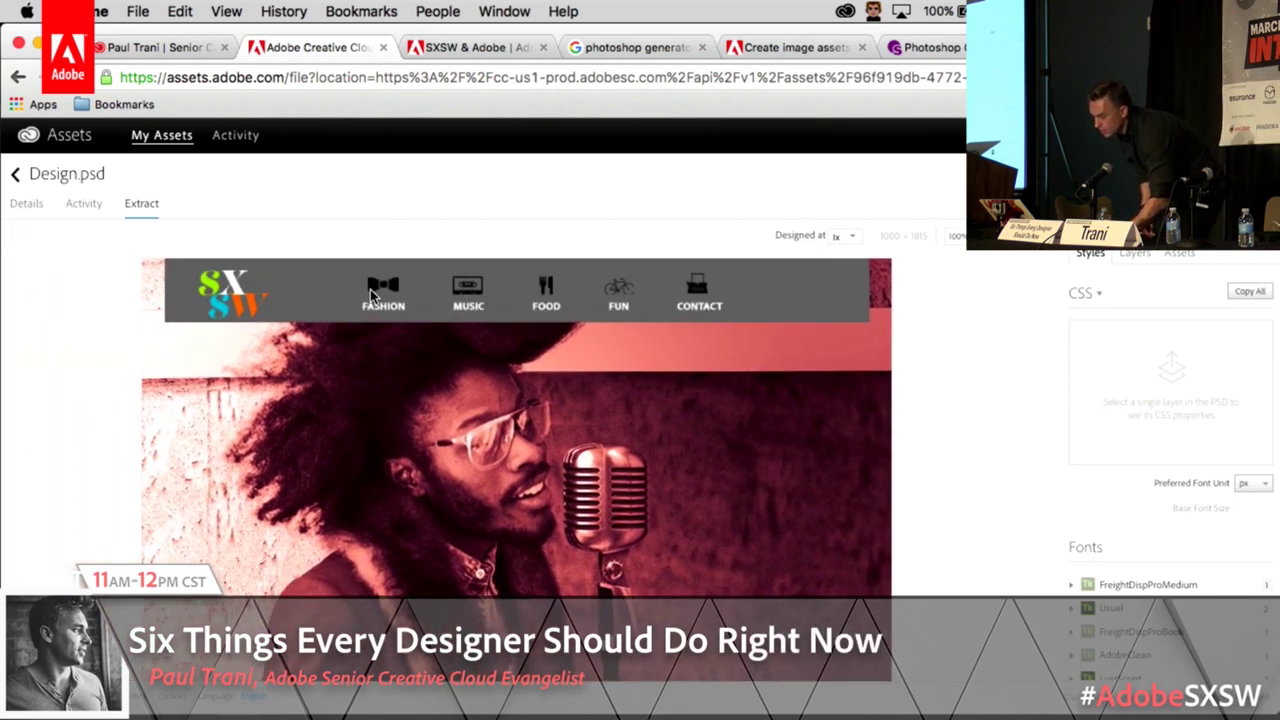
Step: Extract the bow tie icon above FASHION from Design.psd as an SVG named bowtie and check the extracted assets list
{"action": "left_click", "coordinate": [371, 292]}
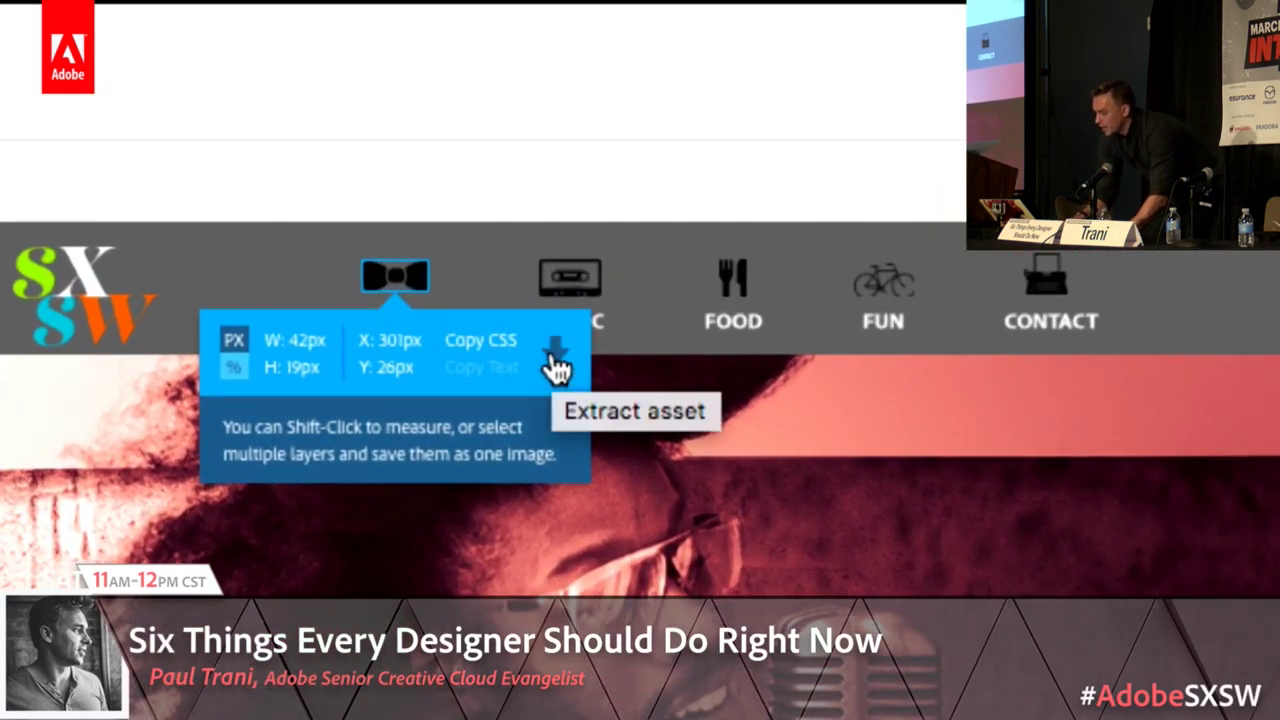
{"action": "left_click", "coordinate": [556, 368]}
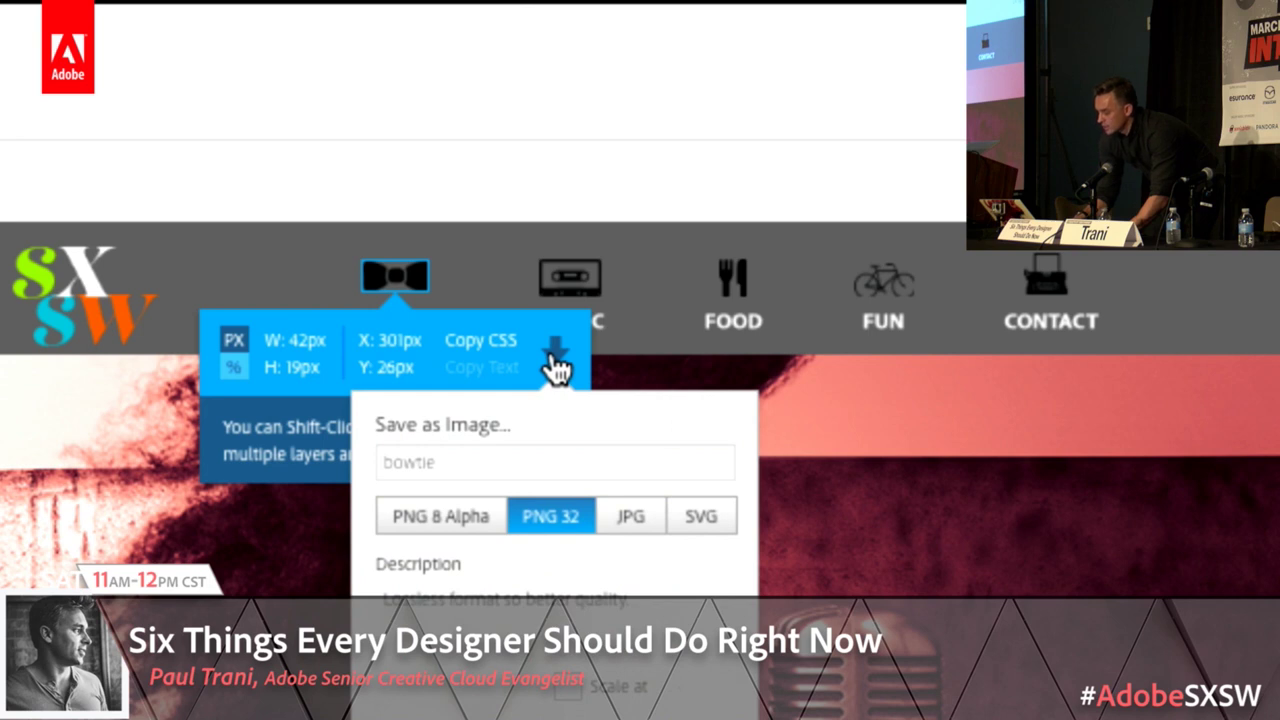
{"action": "left_click", "coordinate": [697, 527]}
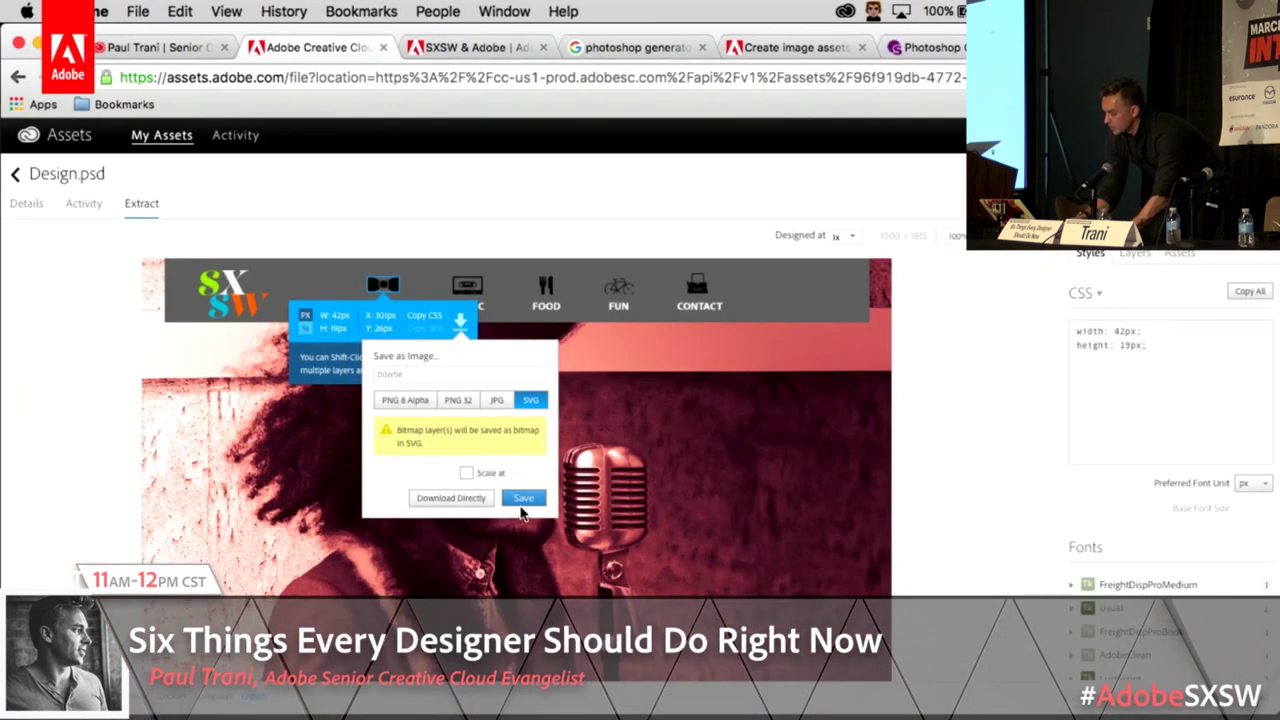
{"action": "left_click", "coordinate": [521, 505]}
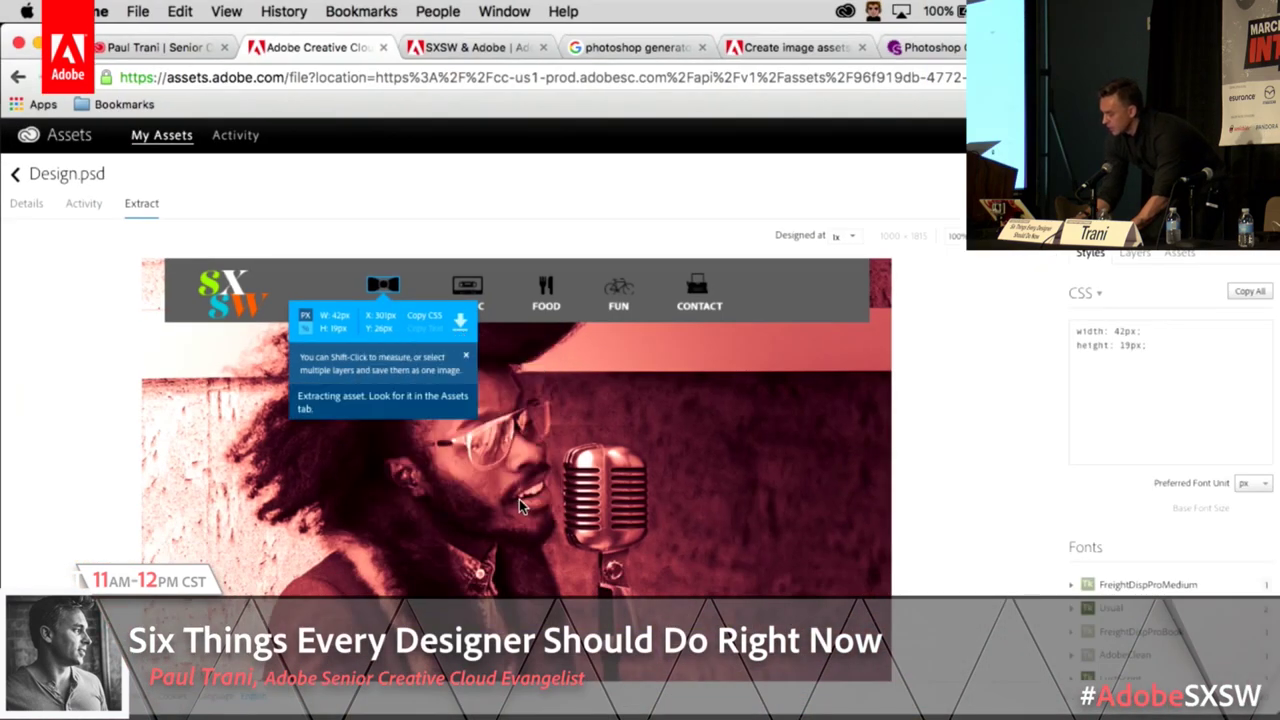
{"action": "left_click", "coordinate": [1180, 256]}
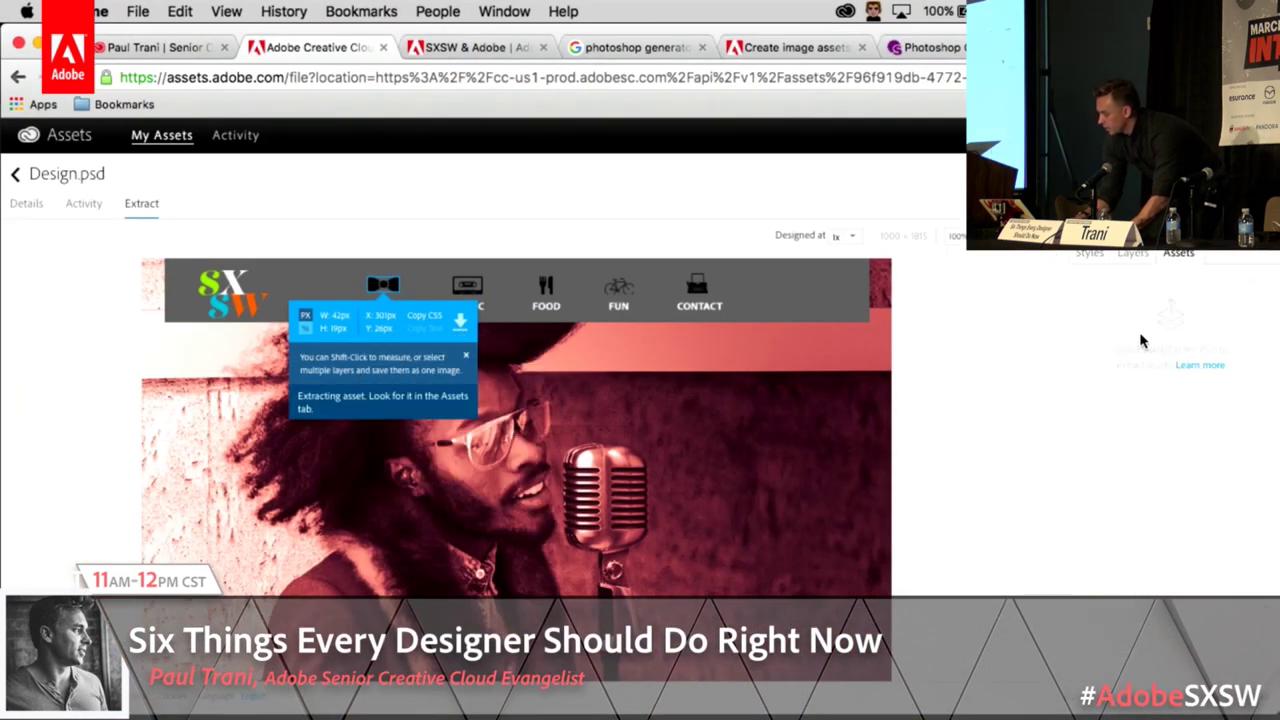
{"action": "left_click", "coordinate": [463, 322]}
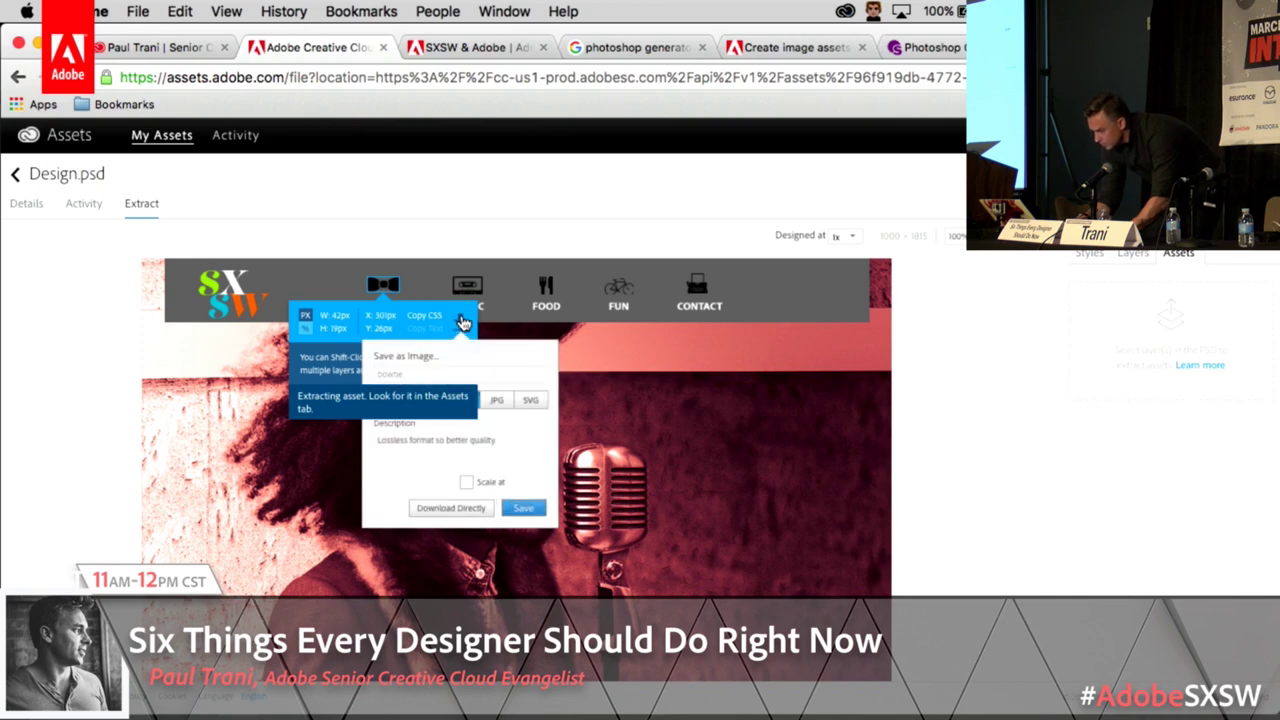
{"action": "left_click", "coordinate": [1128, 344]}
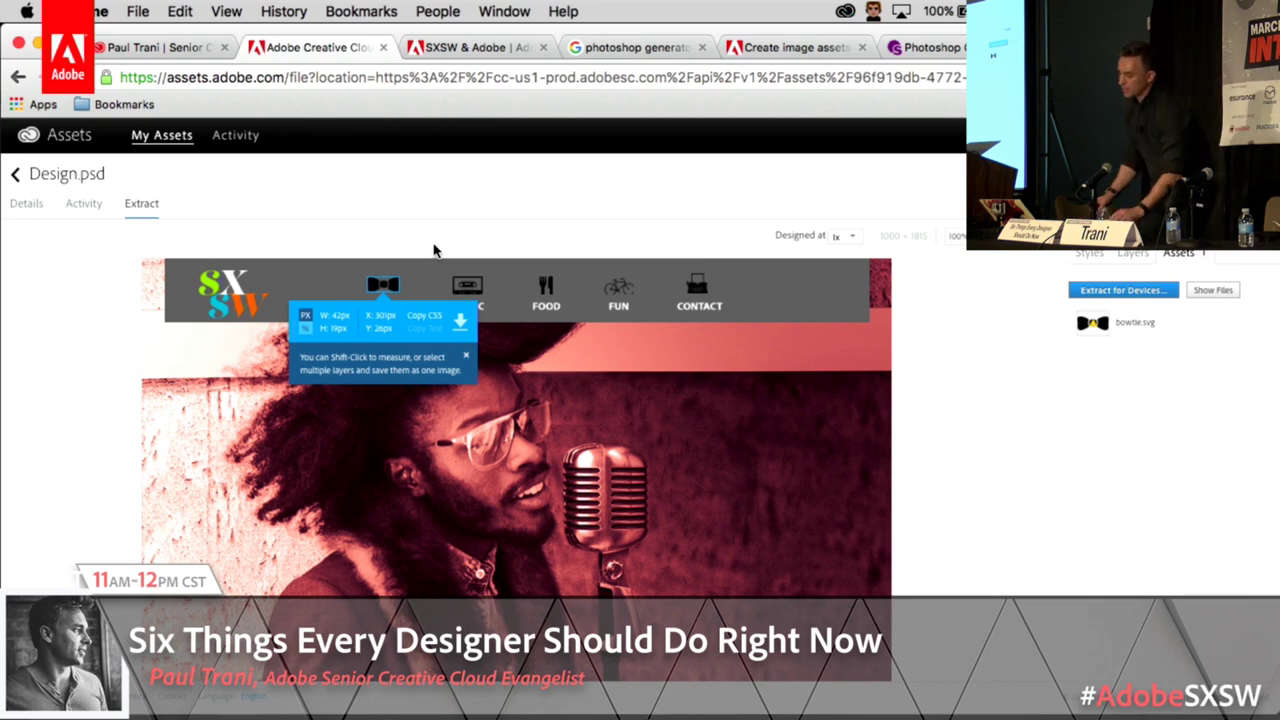
Step: Remove the old Website-assets folder from the desktop and return to Website.psd in Photoshop
{"action": "mouse_move", "coordinate": [400, 715]}
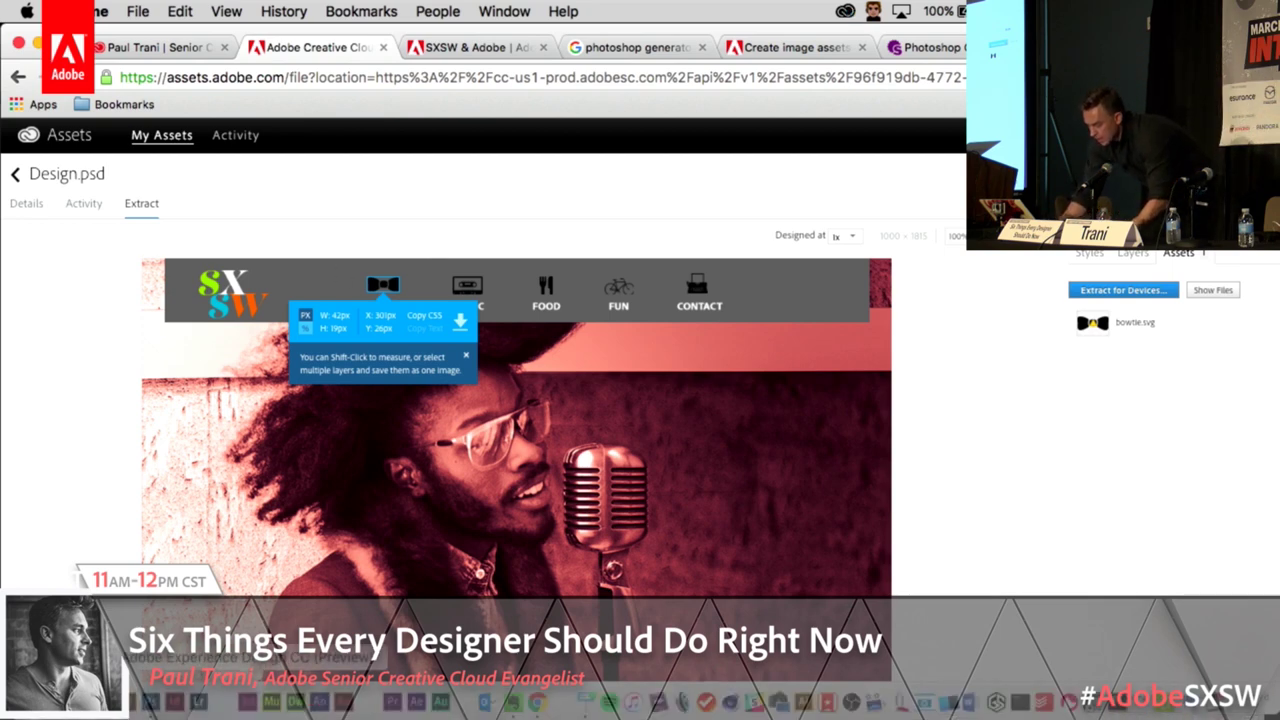
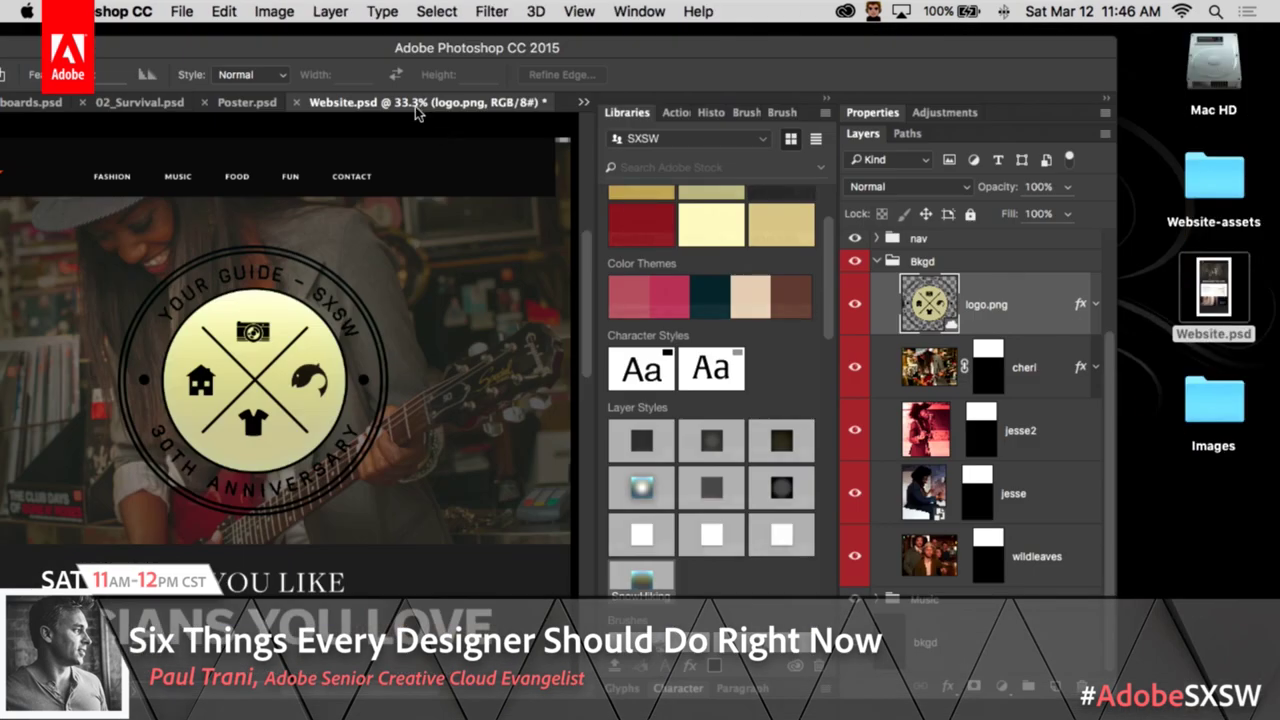
{"action": "key", "text": "super+Tab"}
{"action": "left_click_drag", "start_coordinate": [1158, 287], "coordinate": [1203, 195]}
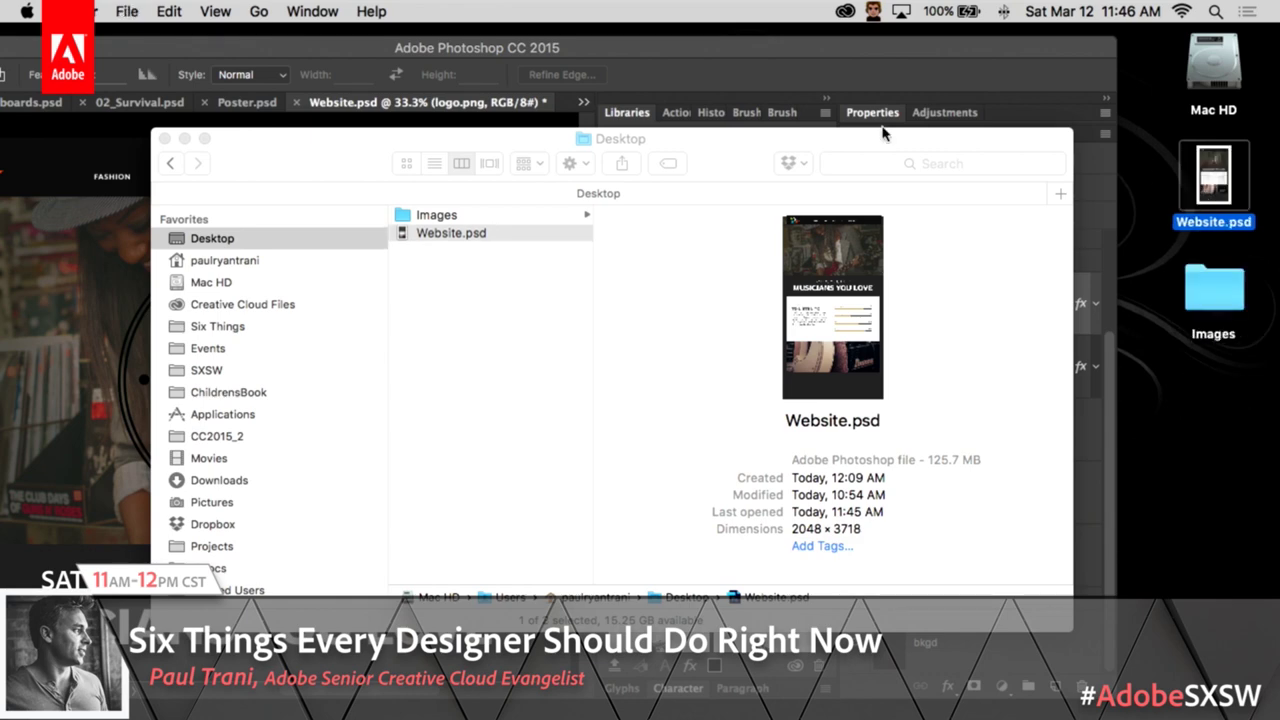
{"action": "left_click", "coordinate": [464, 52]}
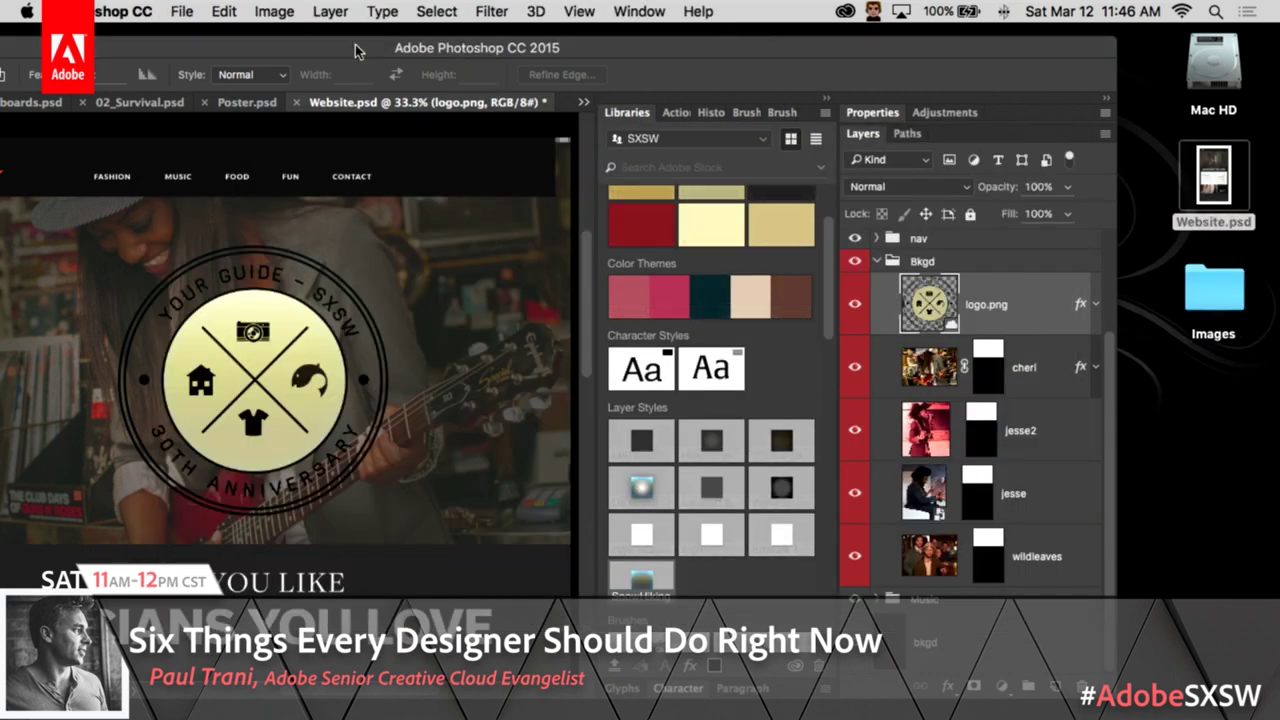
{"action": "left_click_drag", "start_coordinate": [352, 54], "coordinate": [372, 50]}
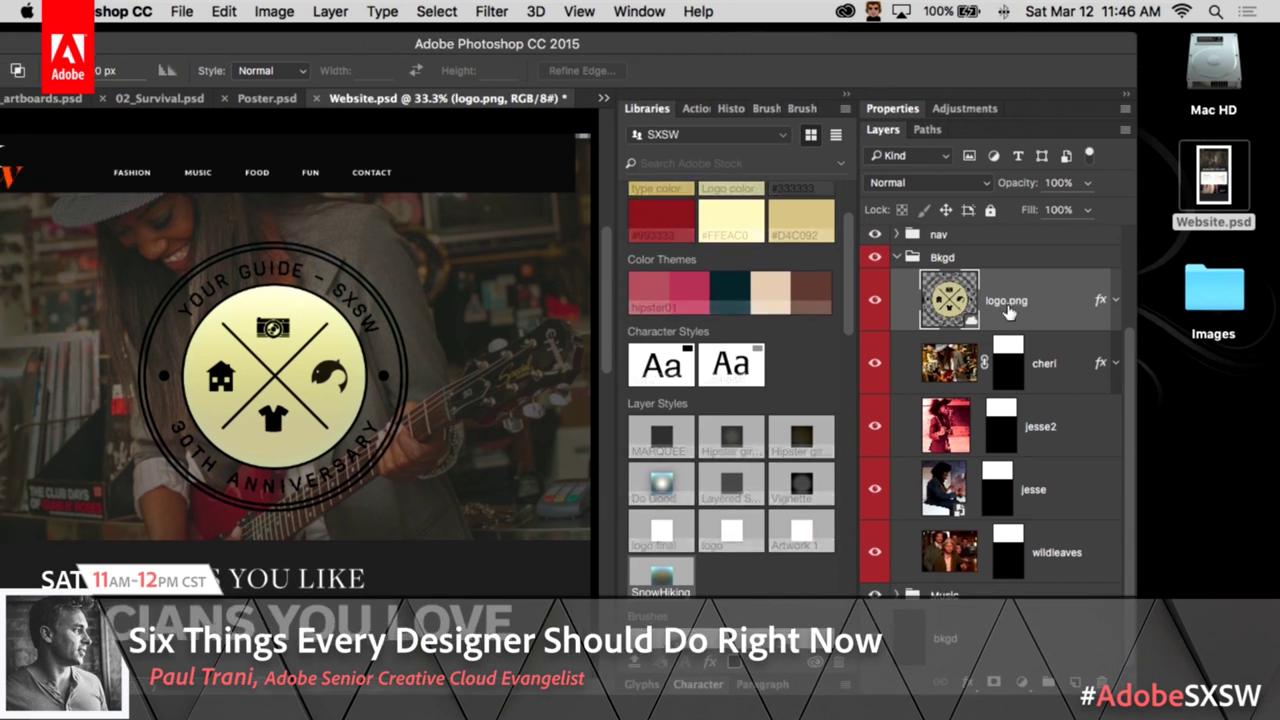
Step: Generate image assets from the logo.png layer of Website.psd and open the Website-assets folder in Finder
{"action": "left_click", "coordinate": [178, 14]}
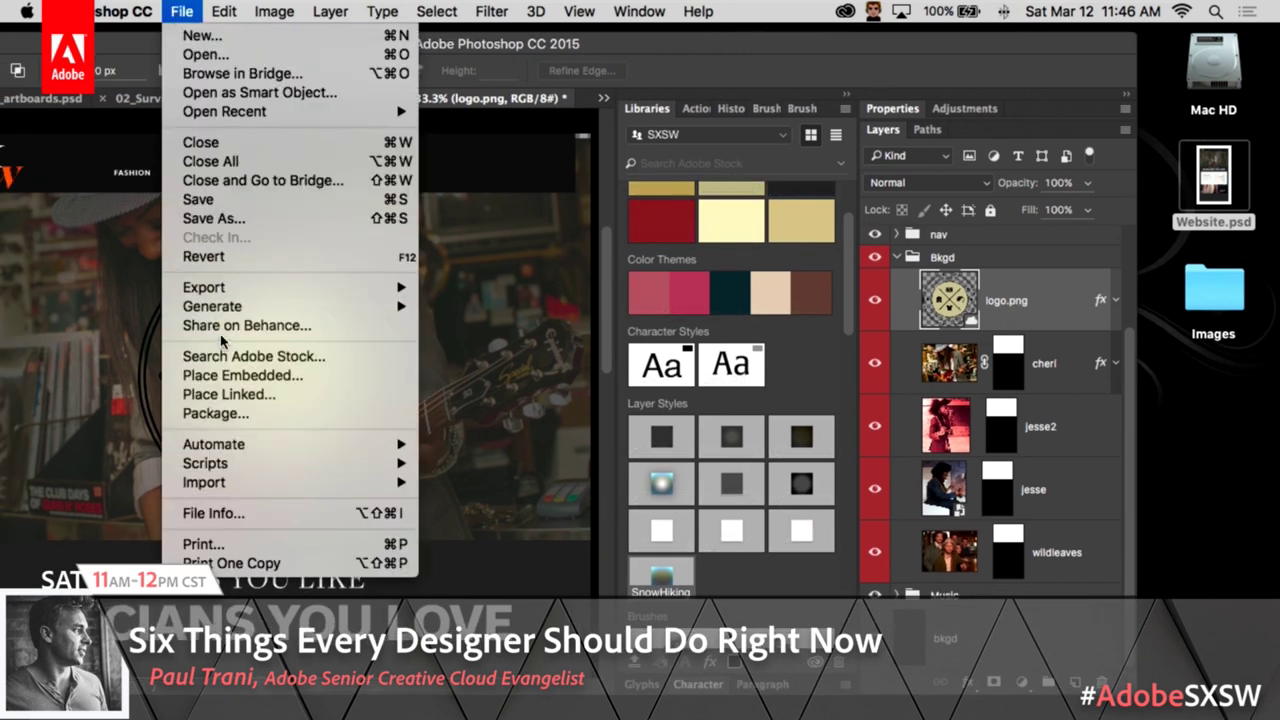
{"action": "mouse_move", "coordinate": [220, 306]}
{"action": "left_click", "coordinate": [510, 307]}
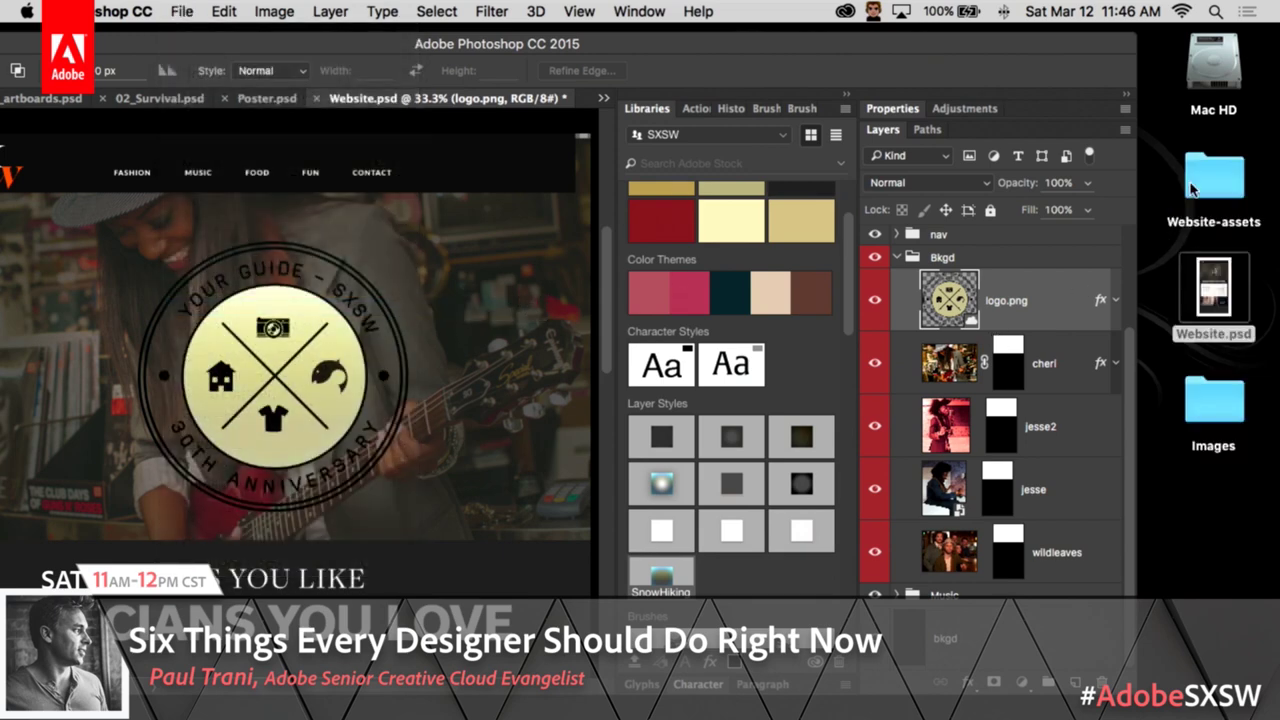
{"action": "left_click", "coordinate": [1190, 190]}
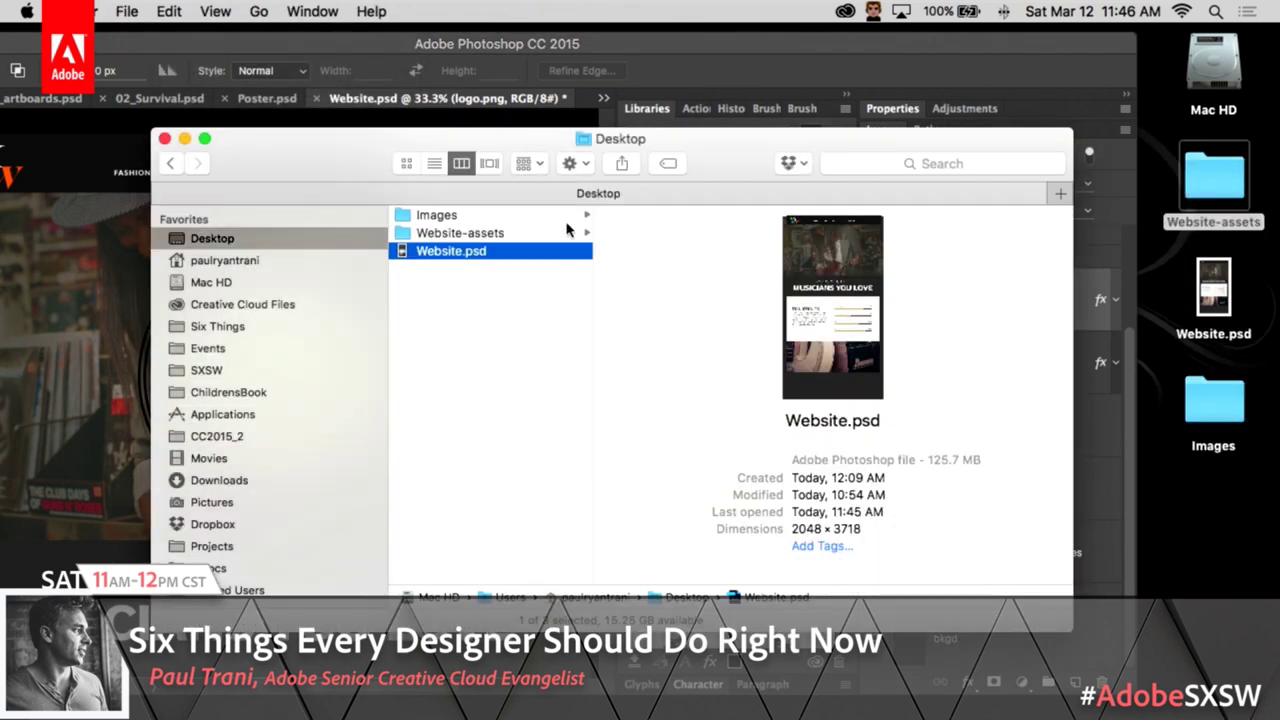
{"action": "left_click", "coordinate": [566, 232]}
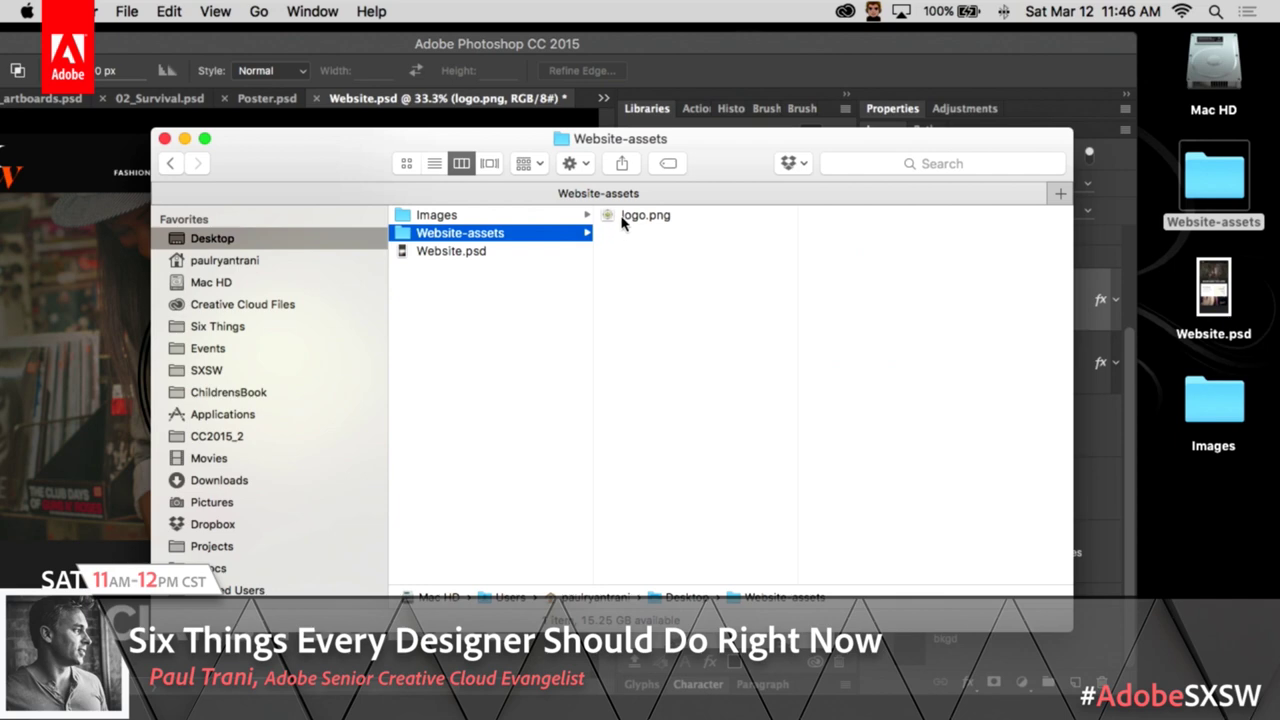
Step: Return to Photoshop, view the Save for Web settings for Website.psd and close them without saving
{"action": "left_click", "coordinate": [678, 74]}
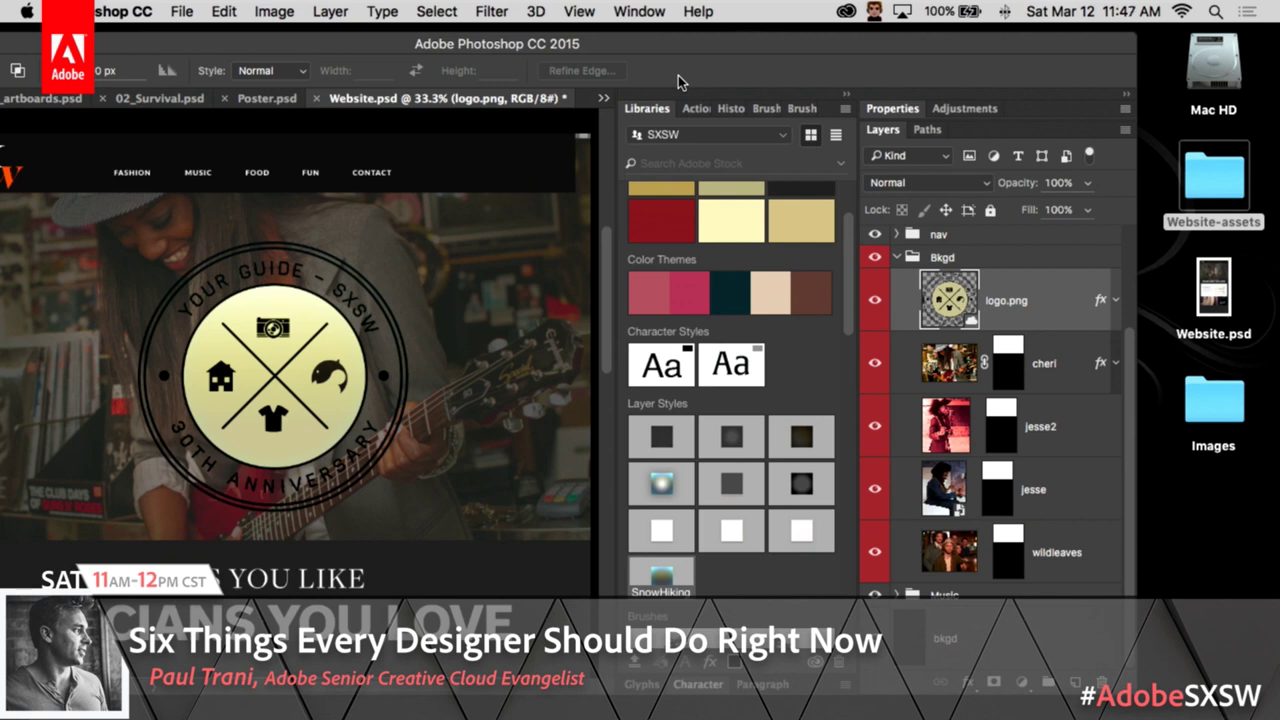
{"action": "key", "text": "super+alt+shift+s"}
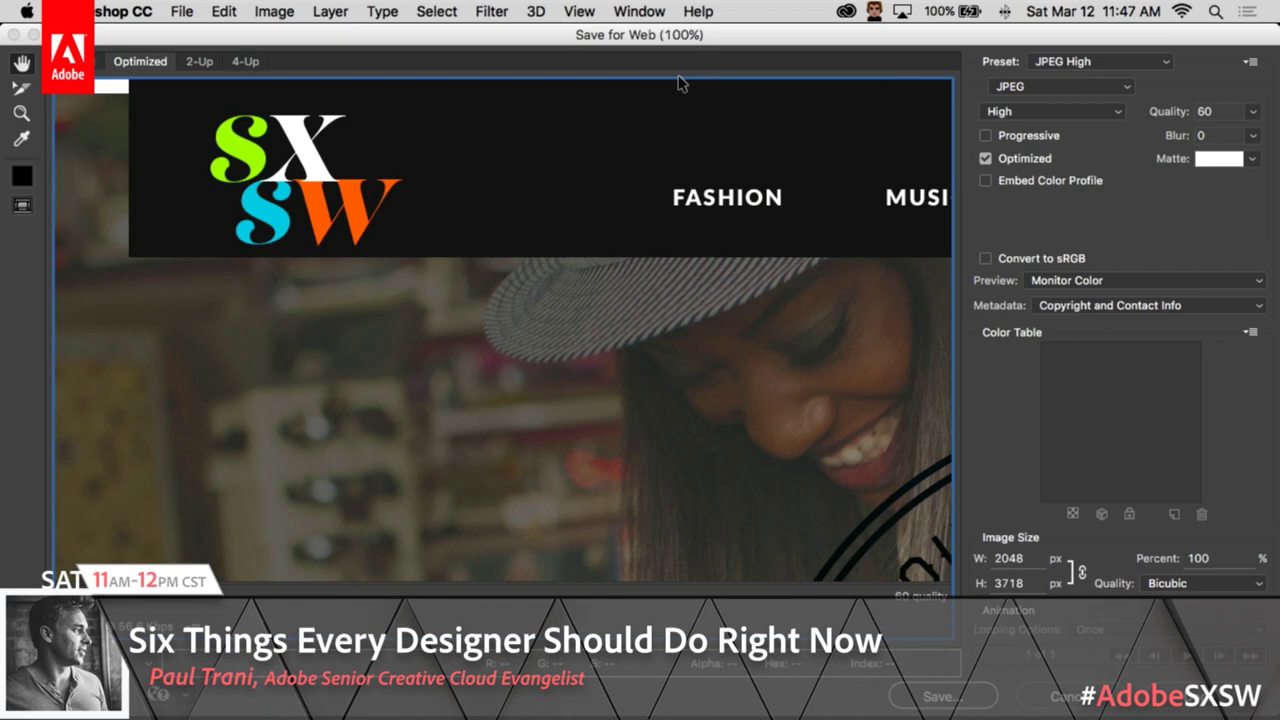
{"action": "key", "text": "Escape"}
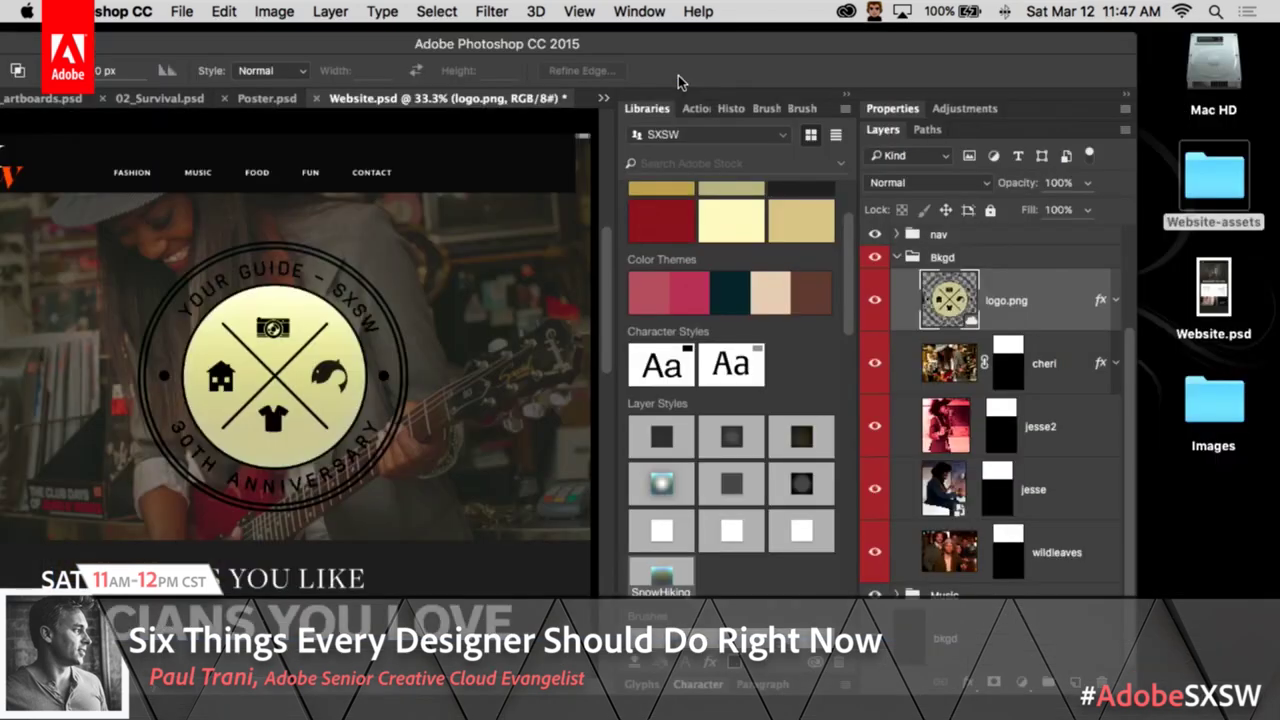
Step: Rename the cheri layer in the Bkgd group as cheri.jpg20%
{"action": "double_click", "coordinate": [1043, 363]}
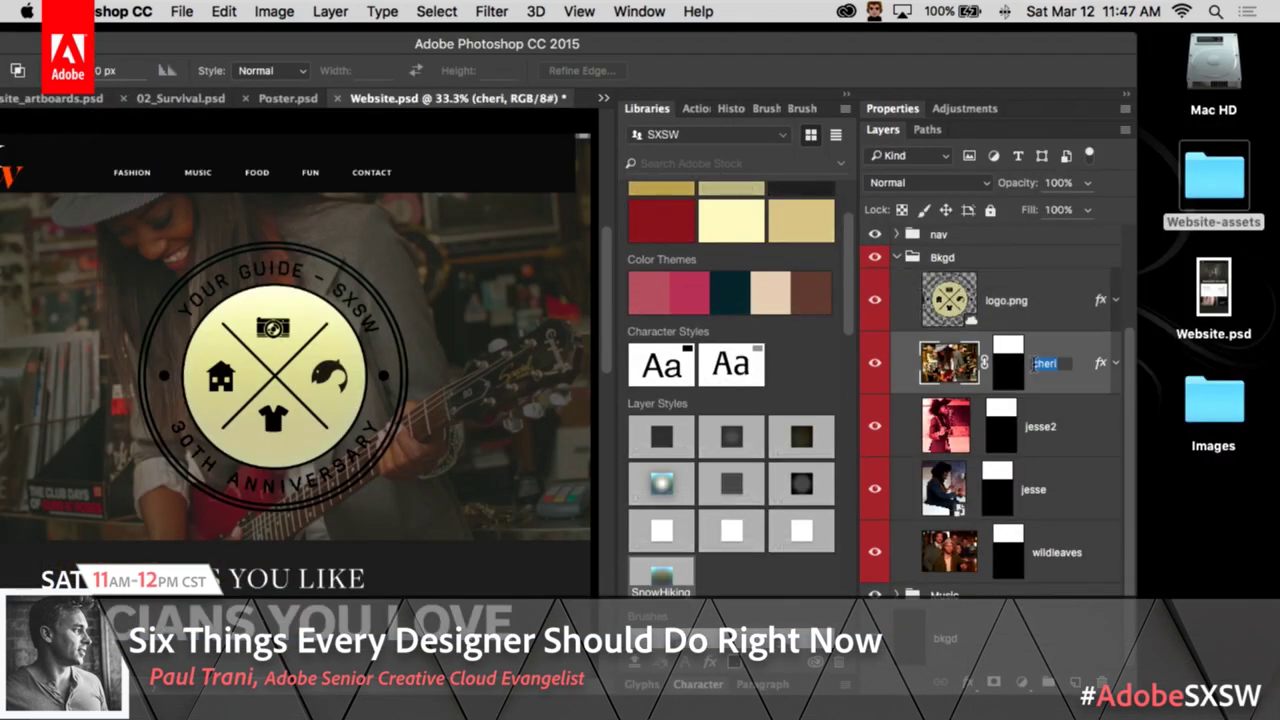
{"action": "left_click", "coordinate": [840, 280]}
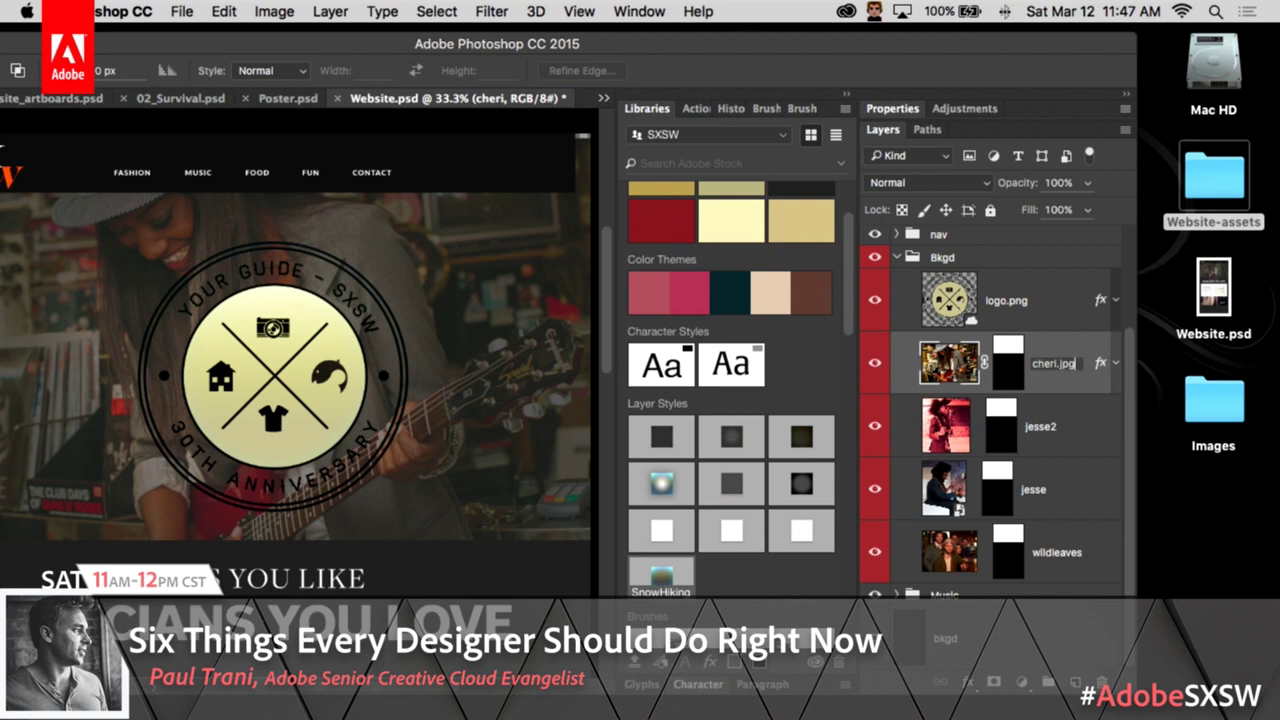
{"action": "key", "text": "Return"}
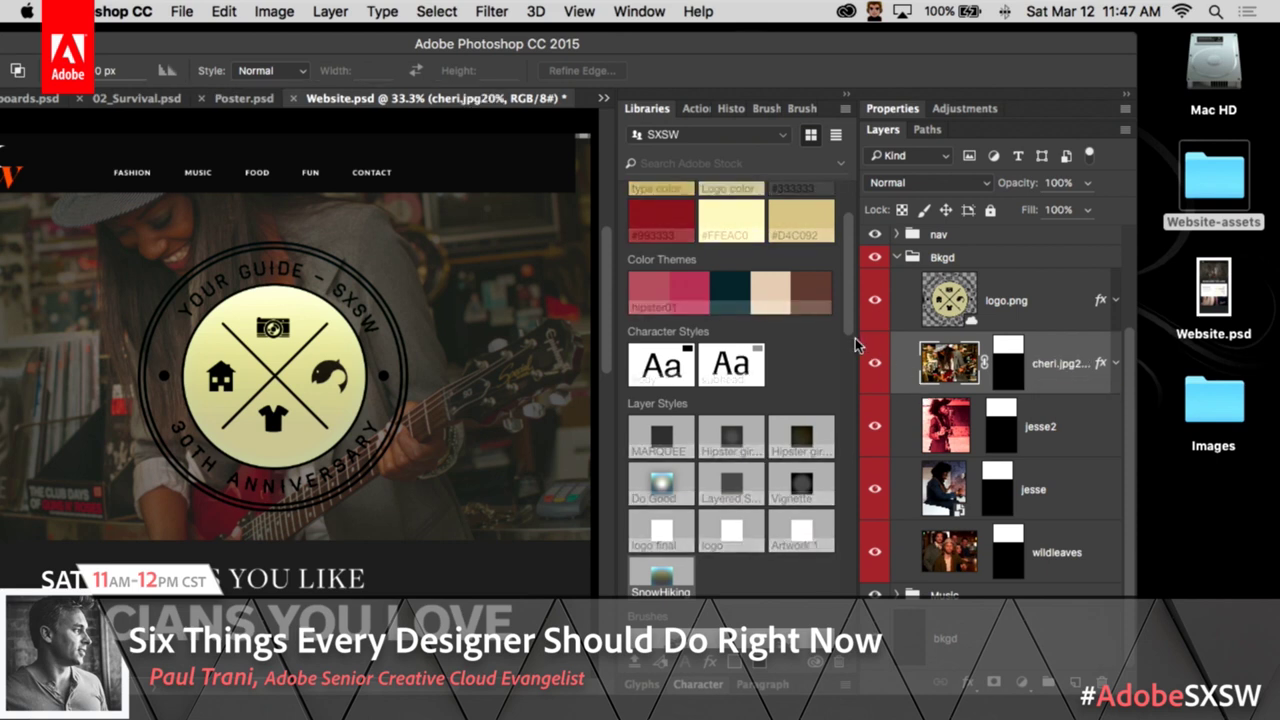
{"action": "left_click_drag", "start_coordinate": [855, 343], "coordinate": [742, 343]}
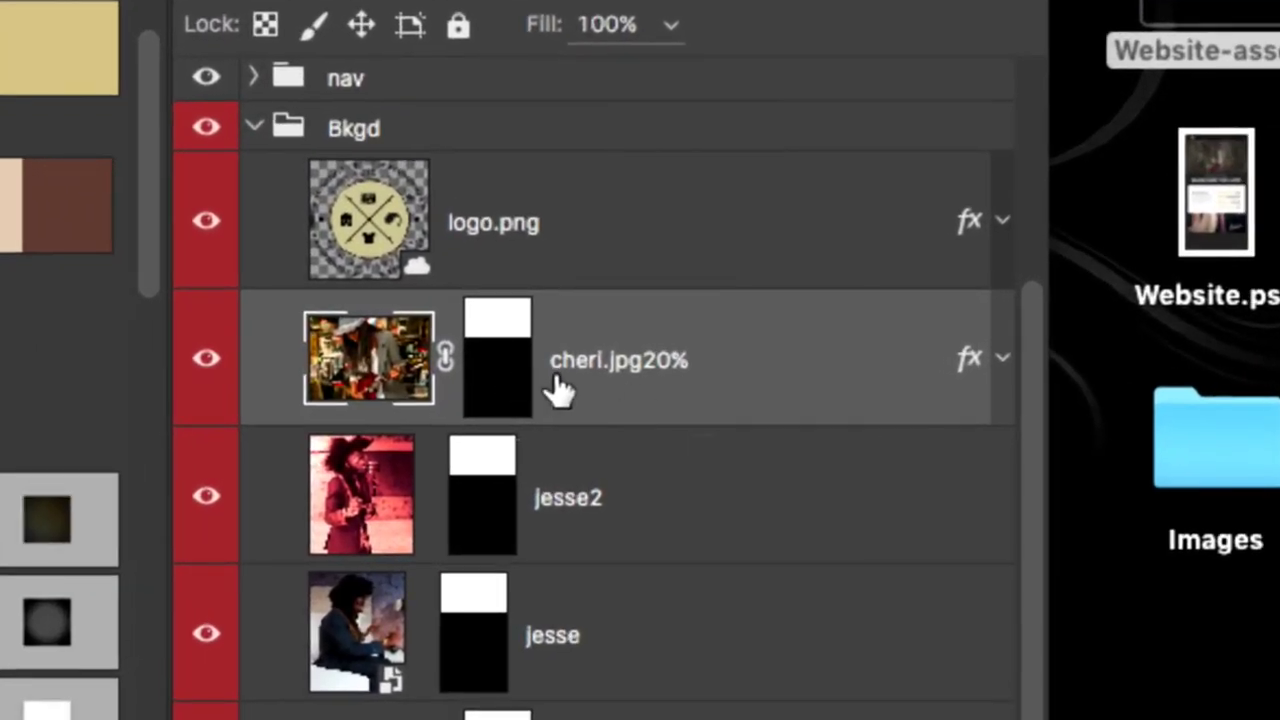
Step: Rename the jesse2 layer as jesse2.jpg
{"action": "double_click", "coordinate": [575, 498]}
{"action": "left_click", "coordinate": [618, 497]}
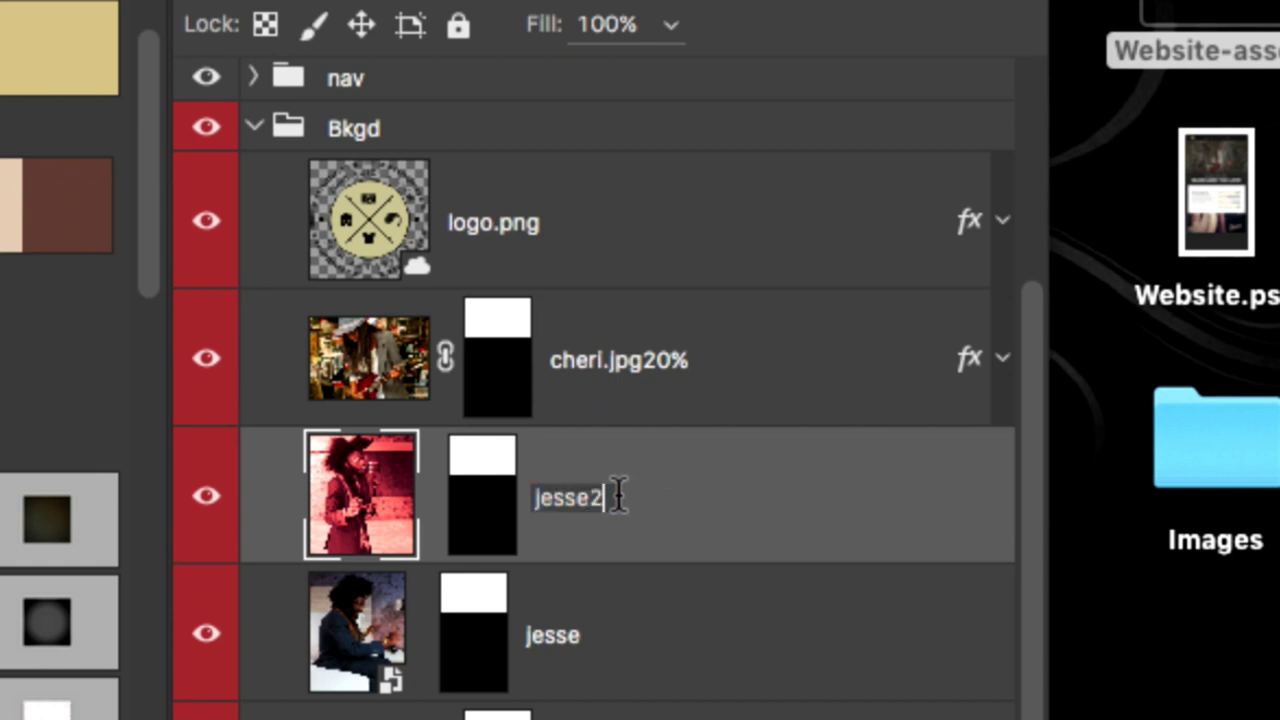
{"action": "type", "text": ".jpg"}
Step: Rename the jesse layer as 50%jesse.jpg
{"action": "double_click", "coordinate": [565, 640]}
{"action": "left_click", "coordinate": [585, 636]}
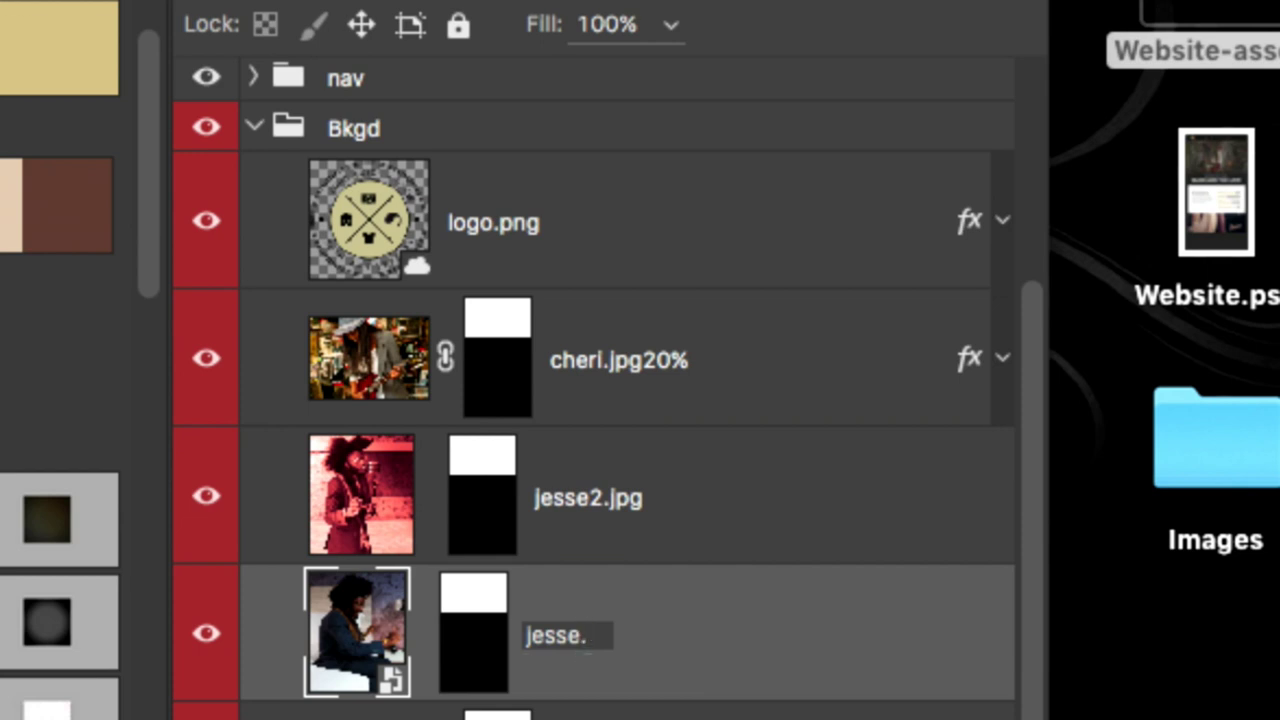
{"action": "type", "text": ".jpg"}
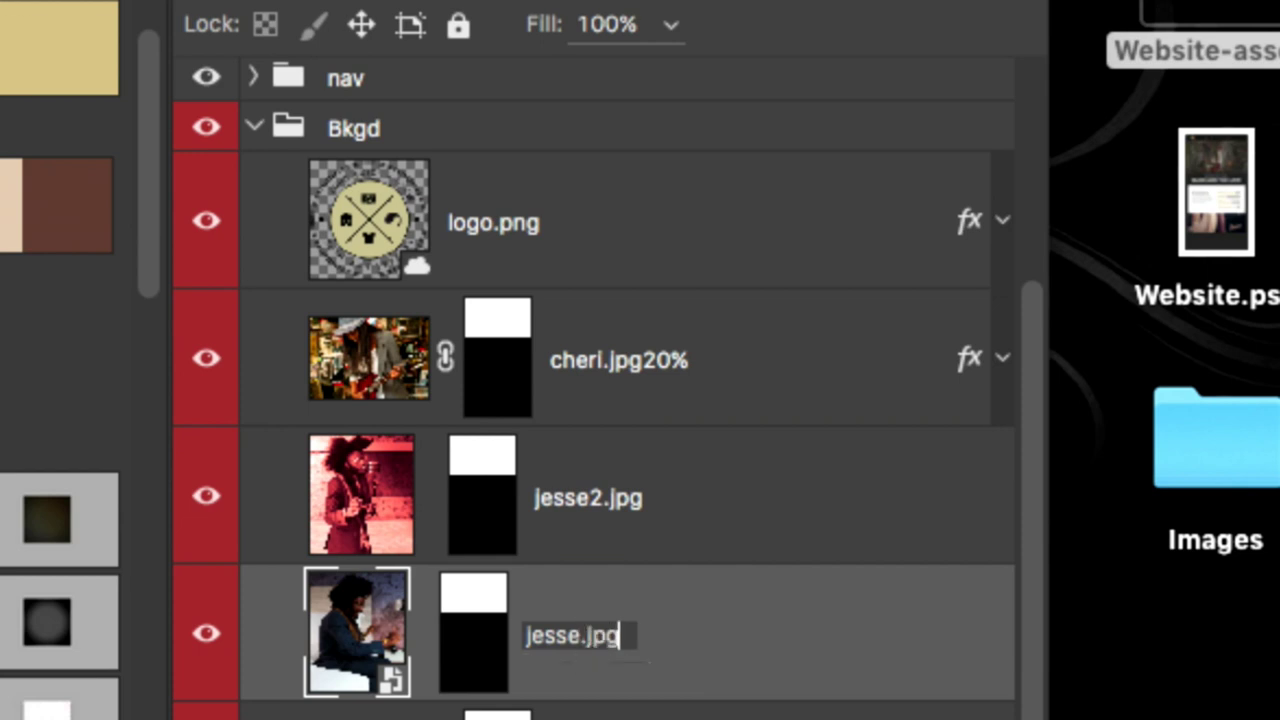
{"action": "key", "text": "Left"}
{"action": "key", "text": "Left"}
{"action": "key", "text": "Left"}
{"action": "key", "text": "Left"}
{"action": "key", "text": "Left"}
{"action": "key", "text": "Left"}
{"action": "key", "text": "Left"}
{"action": "key", "text": "Left"}
{"action": "key", "text": "Left"}
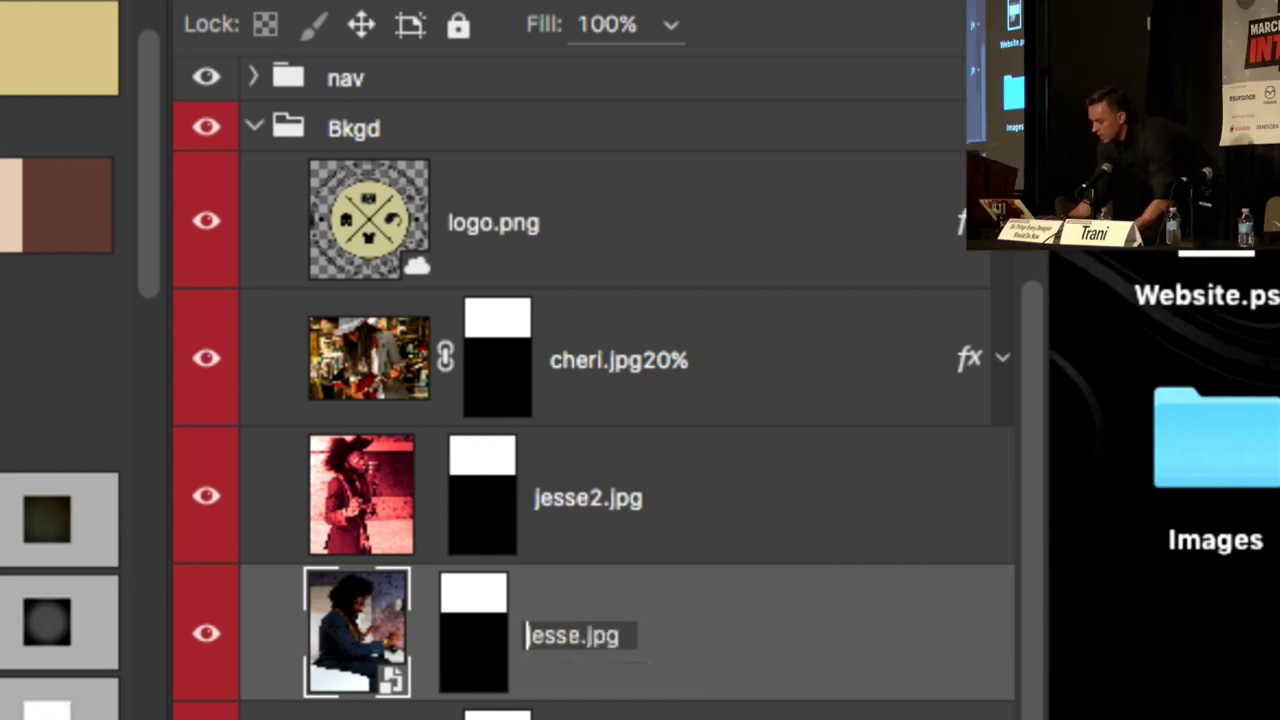
{"action": "type", "text": "50%"}
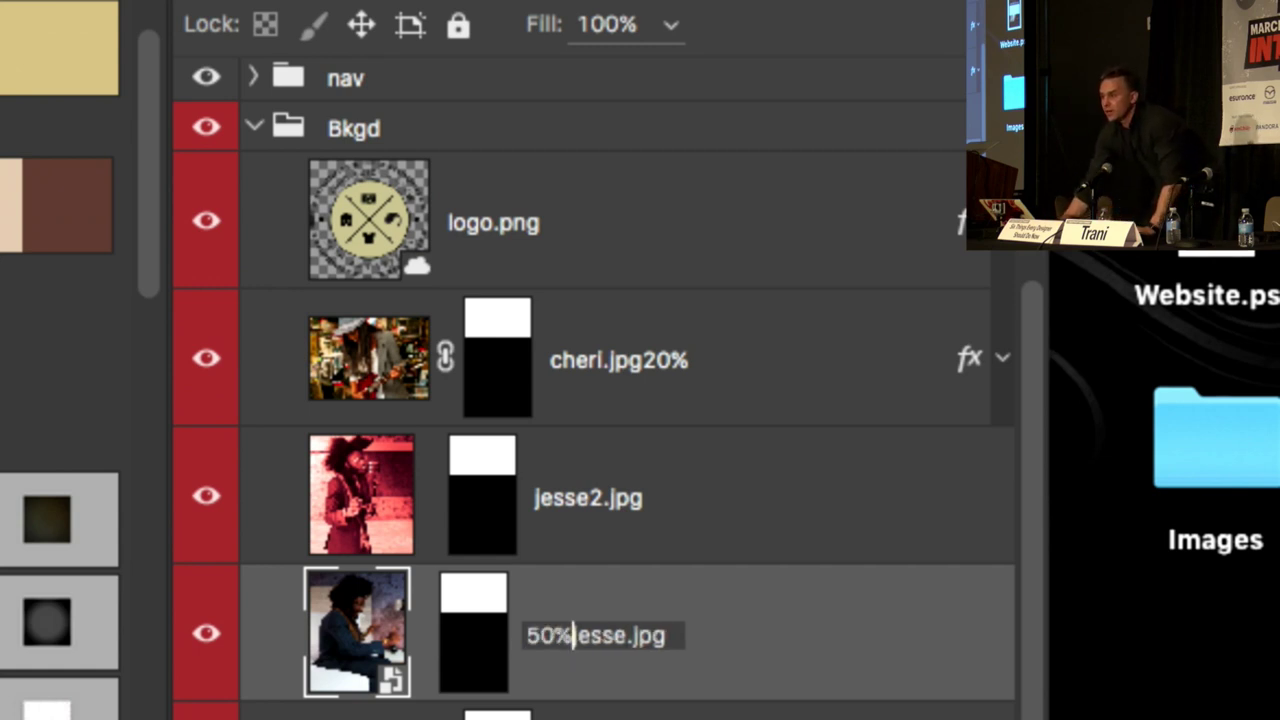
{"action": "key", "text": "Return"}
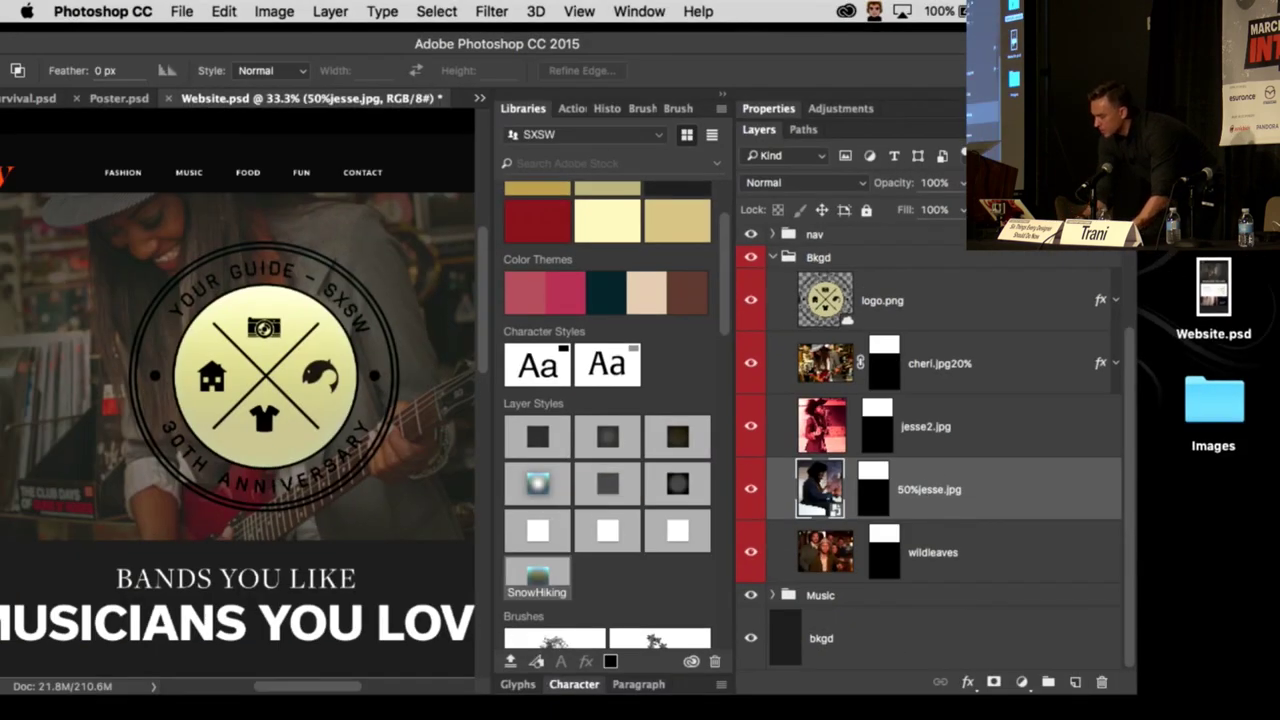
Step: Switch to Finder and look through the generated images in the Website-assets folder
{"action": "key", "text": "super+Tab"}
{"action": "key", "text": "Right"}
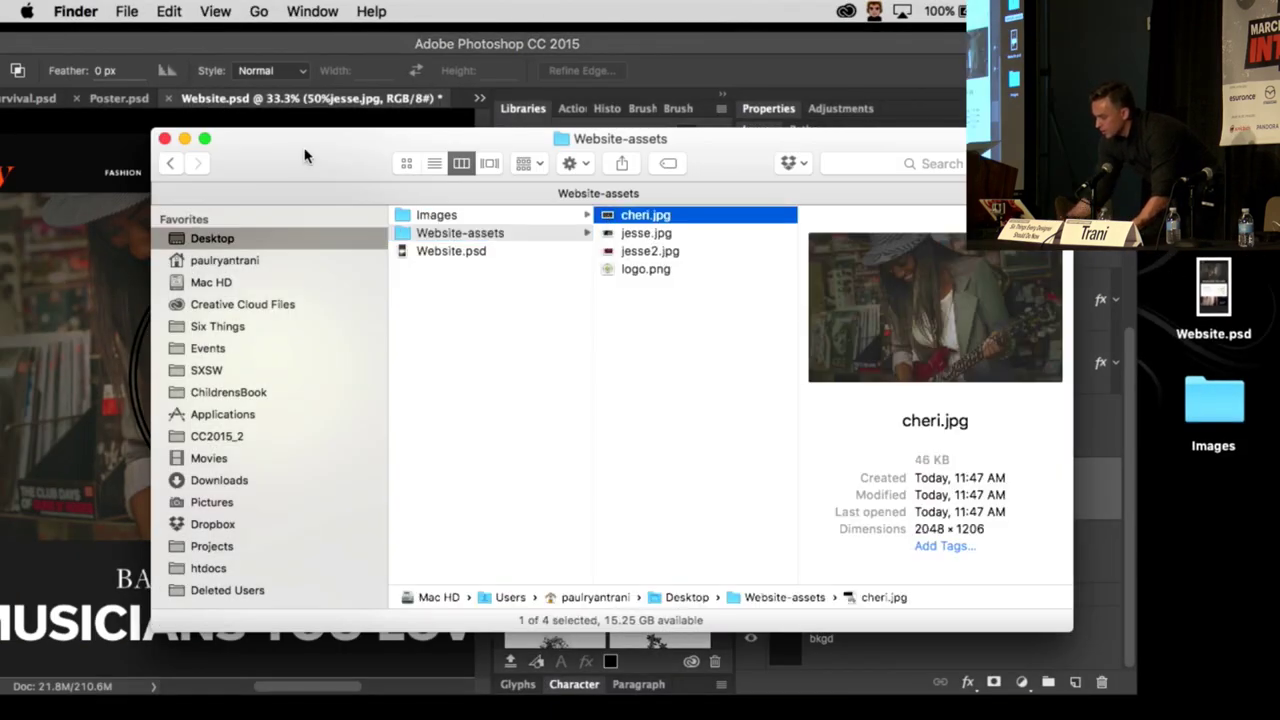
{"action": "left_click_drag", "start_coordinate": [306, 157], "coordinate": [426, 159]}
{"action": "key", "text": "Down"}
{"action": "key", "text": "Up"}
{"action": "key", "text": "Down"}
{"action": "key", "text": "Down"}
{"action": "key", "text": "Down"}
{"action": "key", "text": "Up"}
{"action": "key", "text": "Up"}
{"action": "key", "text": "Up"}
{"action": "left_click_drag", "start_coordinate": [426, 159], "coordinate": [540, 170]}
Step: Return to Photoshop and clear the layer style from the cheri.jpg20% layer
{"action": "left_click", "coordinate": [609, 120]}
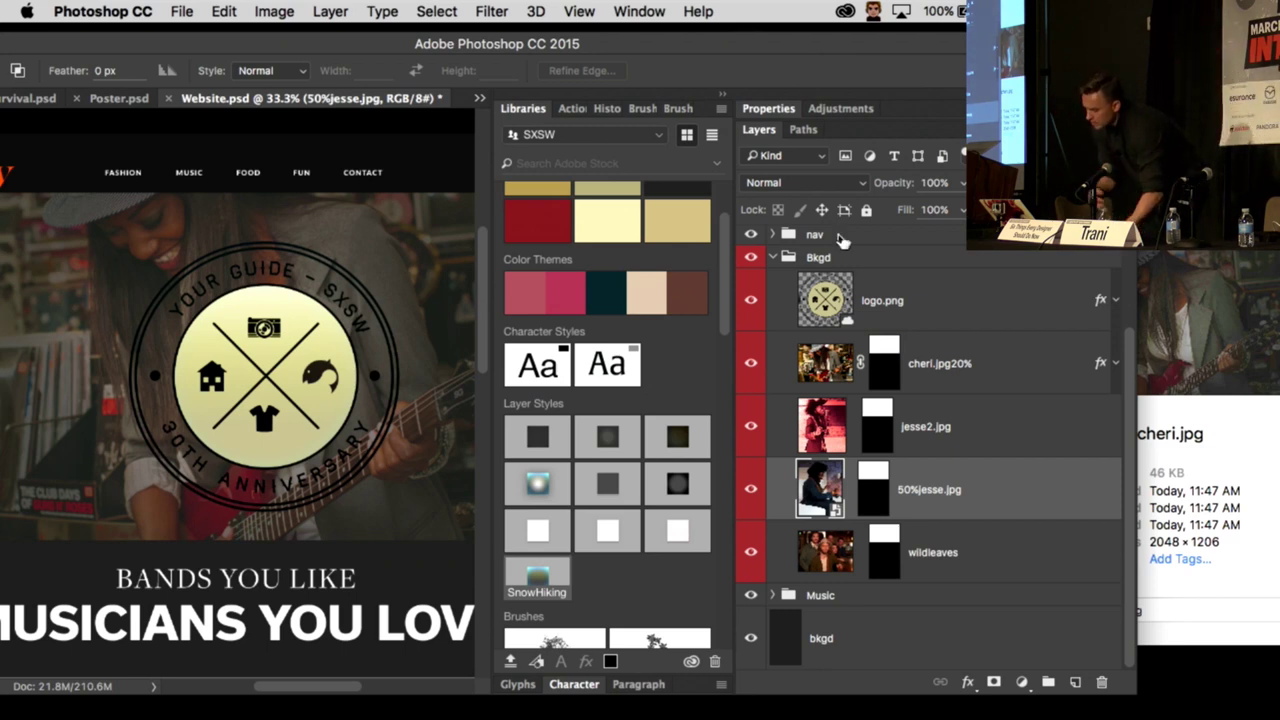
{"action": "left_click", "coordinate": [809, 361]}
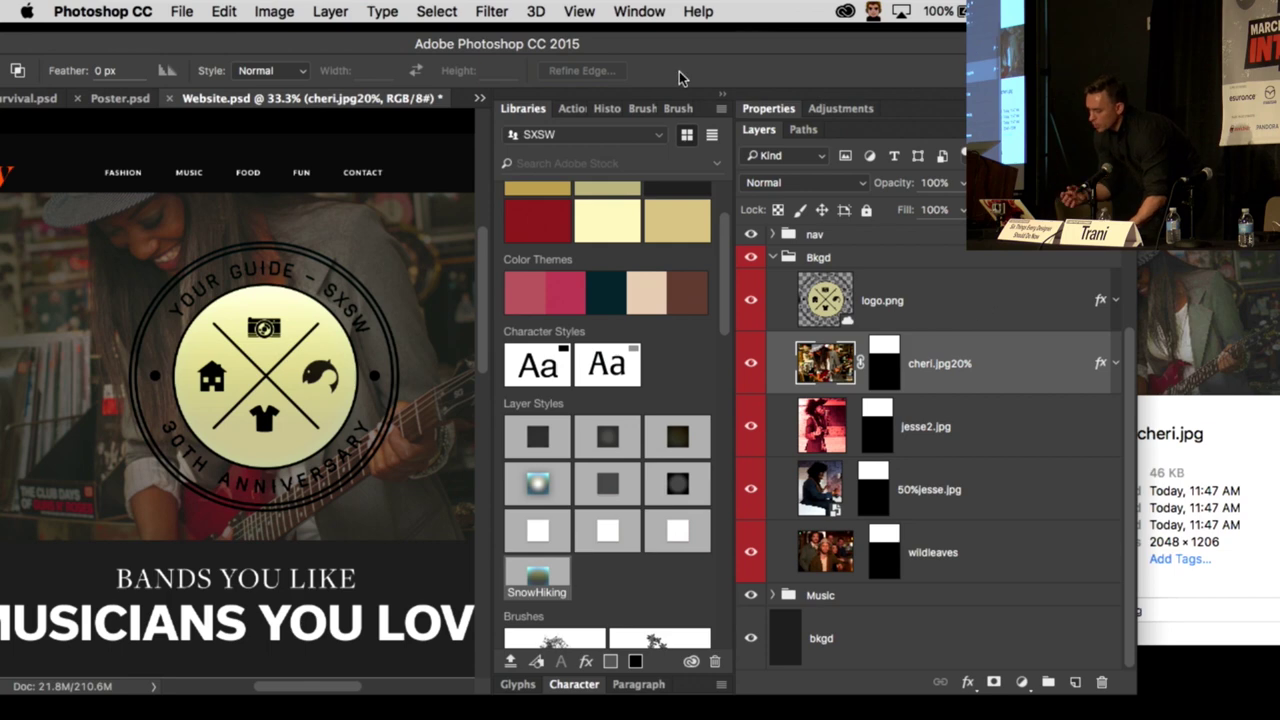
{"action": "left_click_drag", "start_coordinate": [681, 52], "coordinate": [776, 51]}
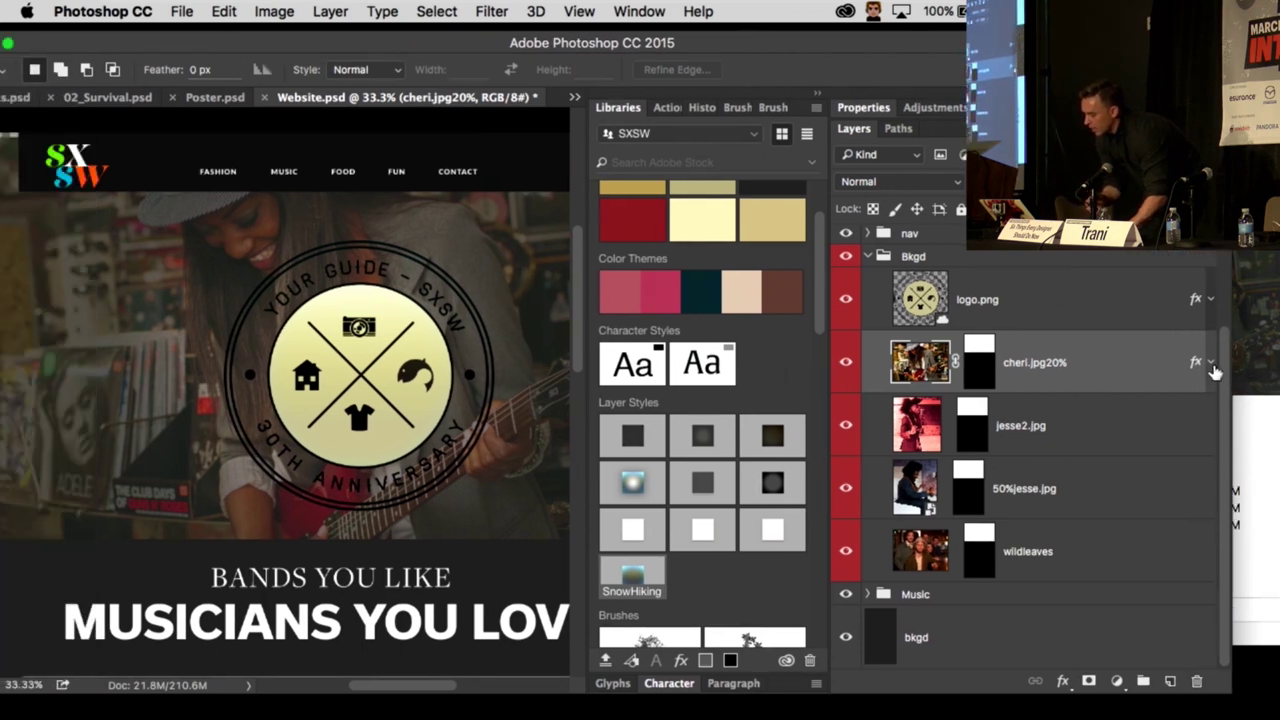
{"action": "right_click", "coordinate": [1212, 368]}
{"action": "left_click", "coordinate": [1138, 620]}
{"action": "left_click_drag", "start_coordinate": [660, 40], "coordinate": [334, 42]}
Step: Preview the regenerated cheri.jpg from the Website-assets folder in Finder with Quick Look, and close the preview
{"action": "left_click", "coordinate": [935, 323]}
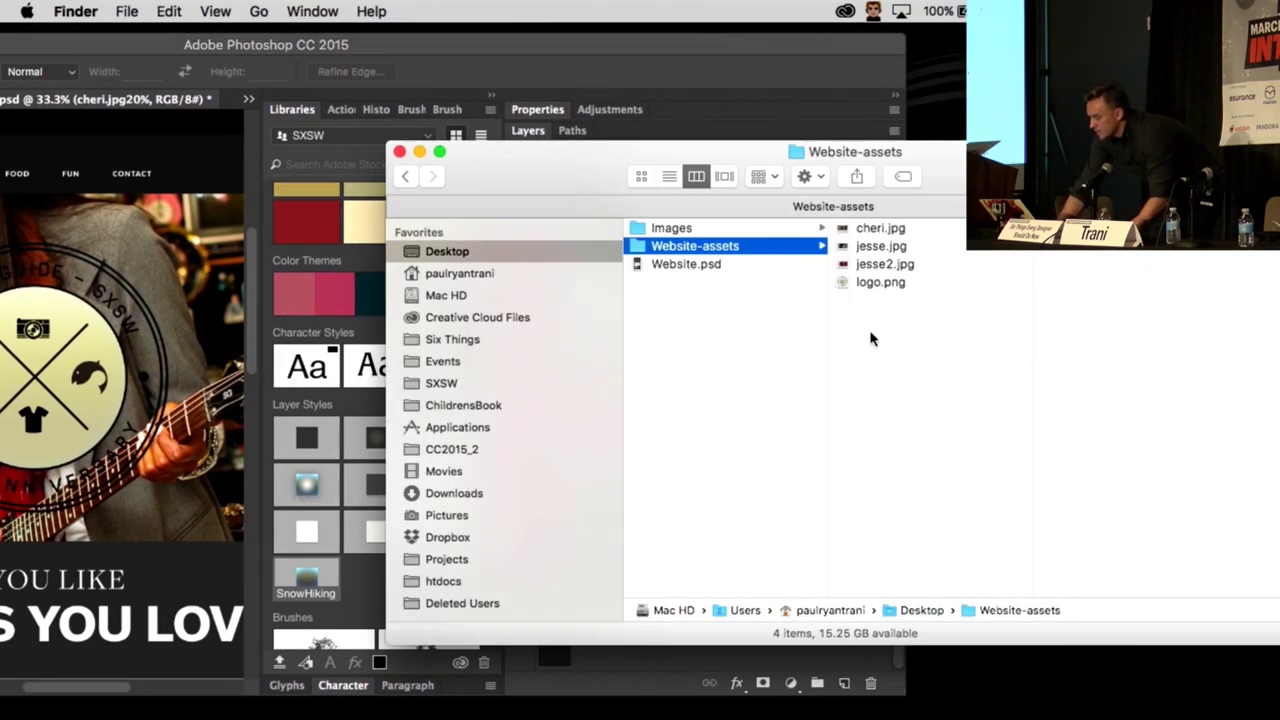
{"action": "left_click", "coordinate": [852, 229]}
{"action": "key", "text": "space"}
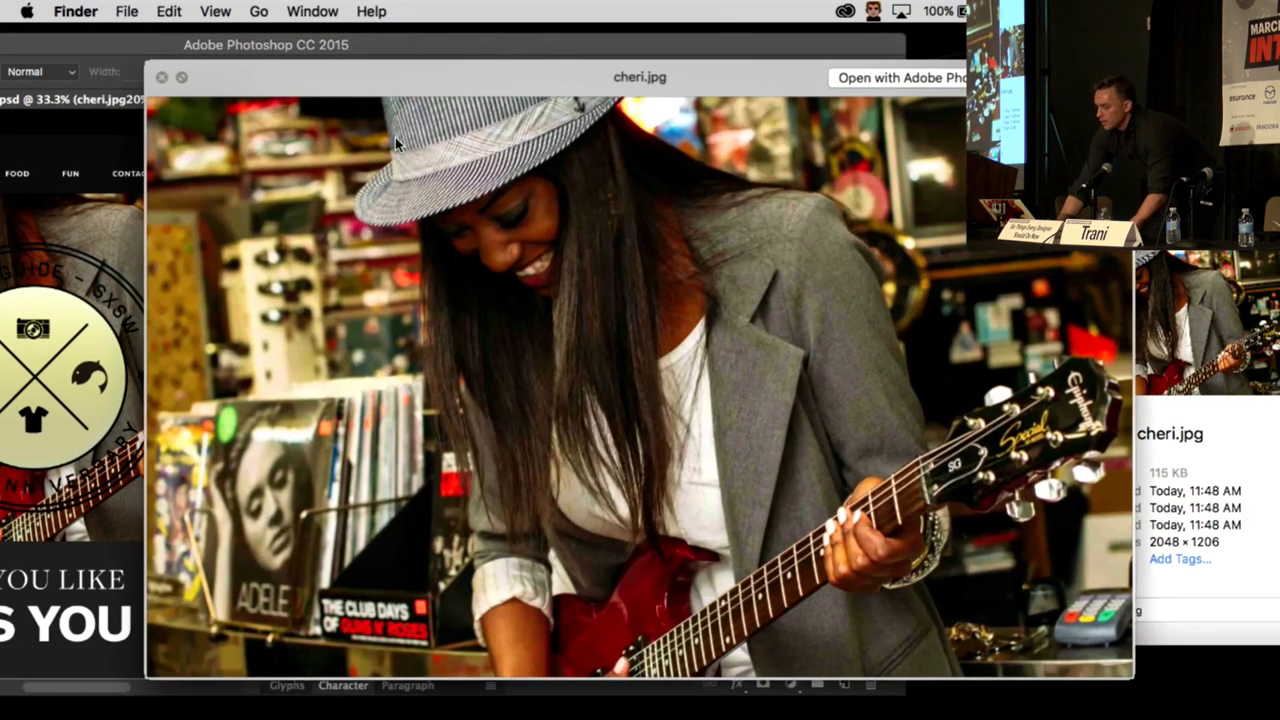
{"action": "left_click_drag", "start_coordinate": [397, 86], "coordinate": [499, 77]}
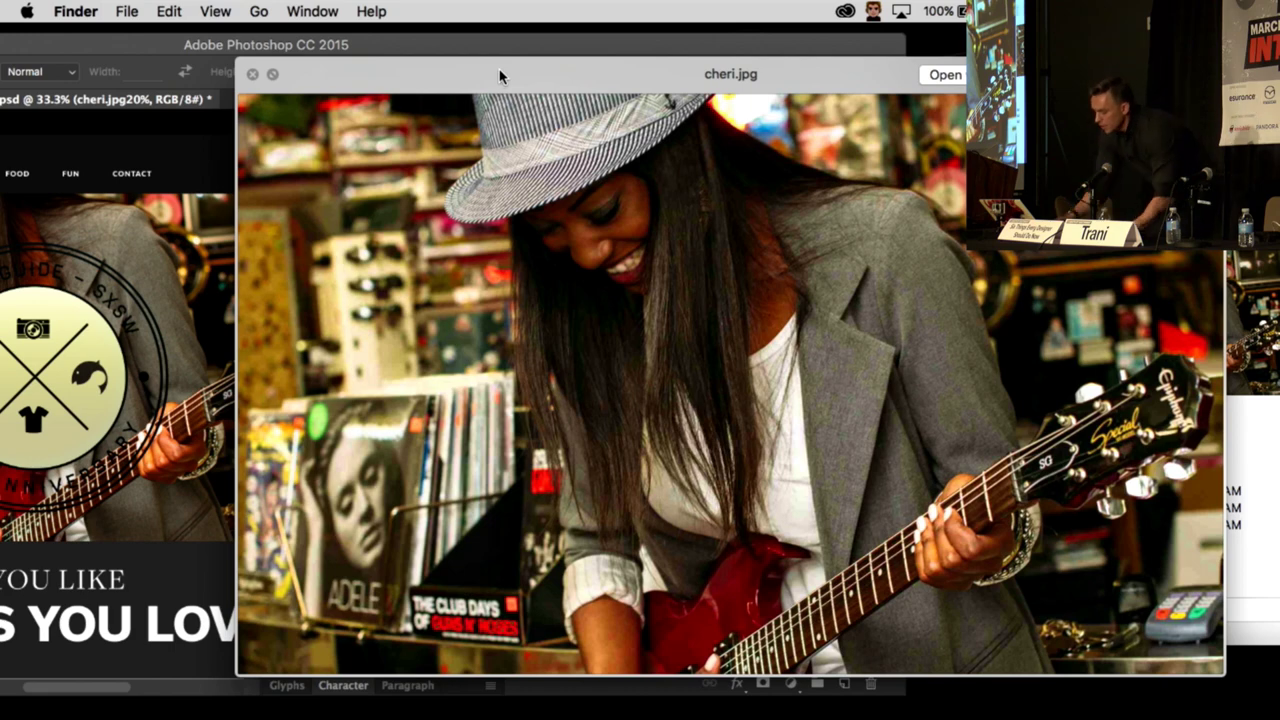
{"action": "key", "text": "space"}
{"action": "left_click_drag", "start_coordinate": [420, 46], "coordinate": [802, 45]}
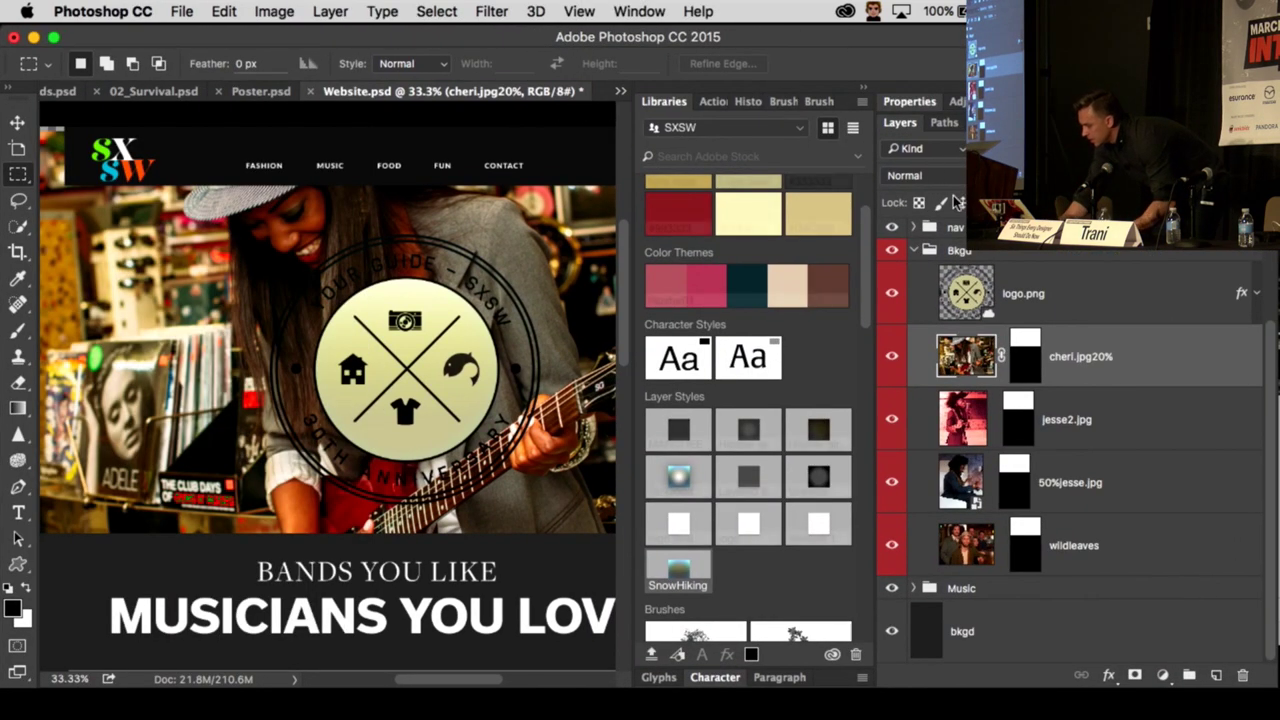
{"action": "left_click", "coordinate": [913, 253]}
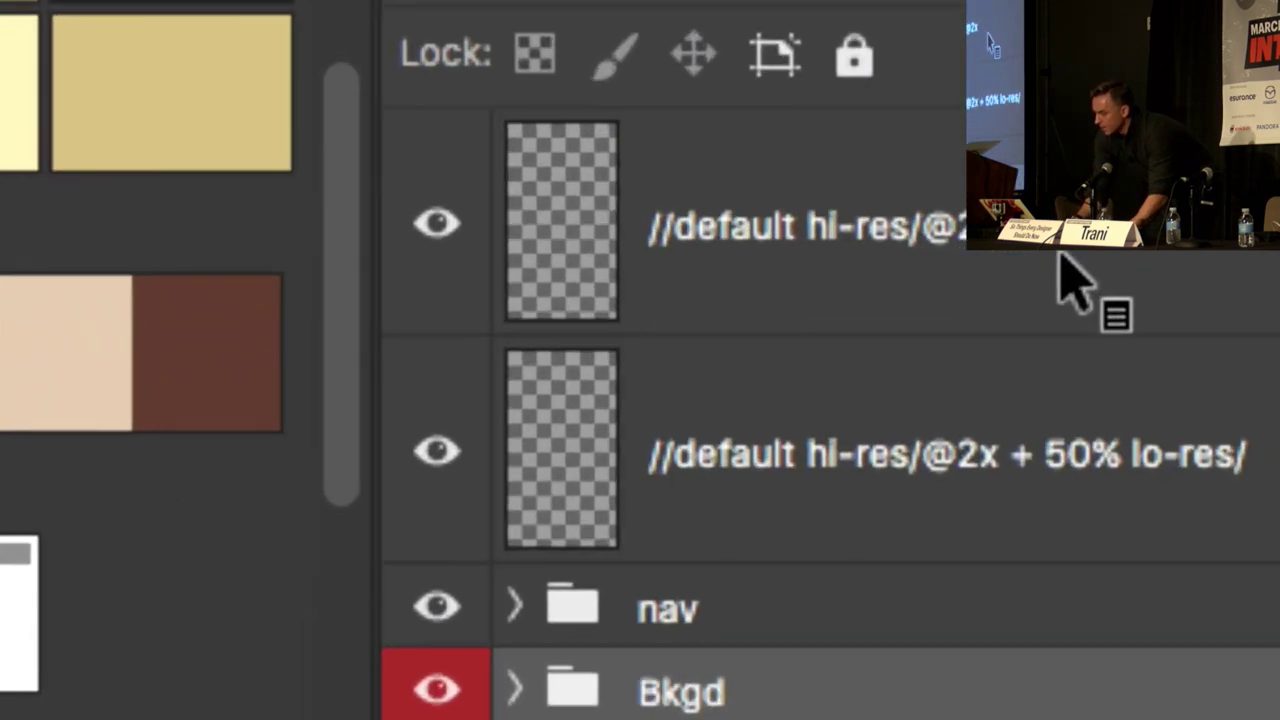
{"action": "left_click", "coordinate": [723, 243]}
{"action": "double_click", "coordinate": [691, 229]}
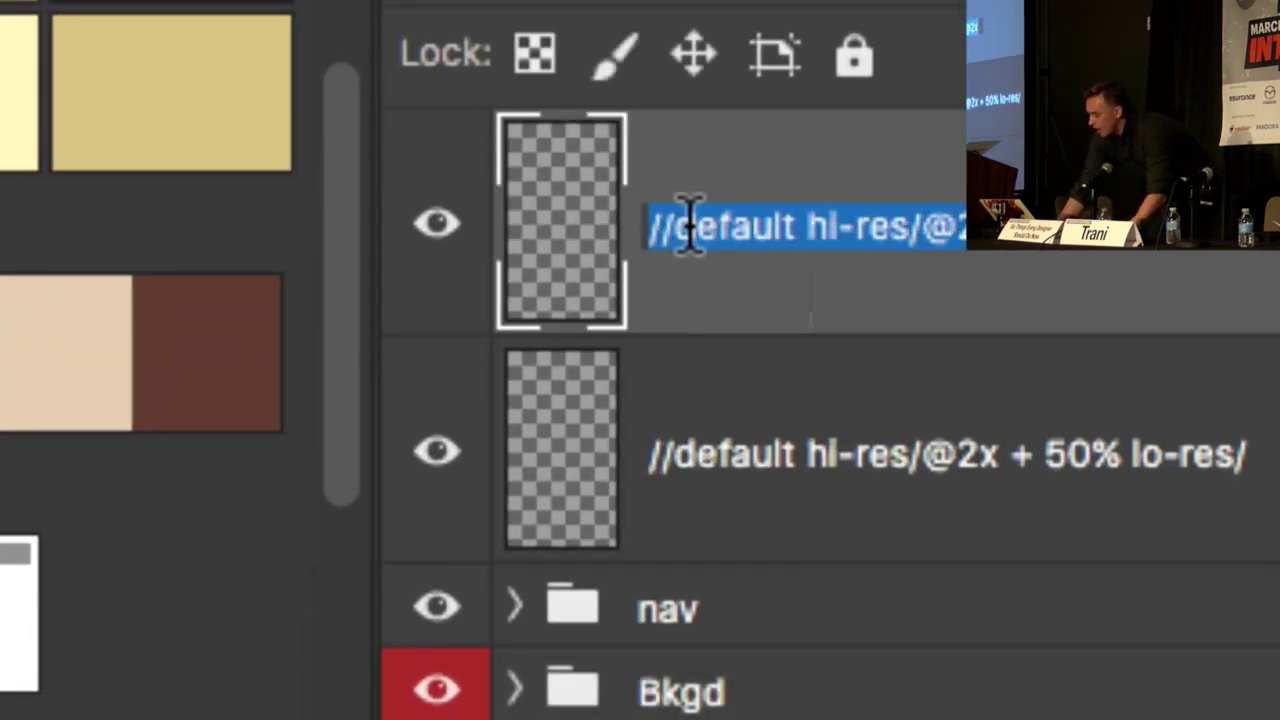
{"action": "left_click", "coordinate": [677, 229]}
{"action": "left_click_drag", "start_coordinate": [672, 228], "coordinate": [618, 224]}
{"action": "key", "text": "BackSpace"}
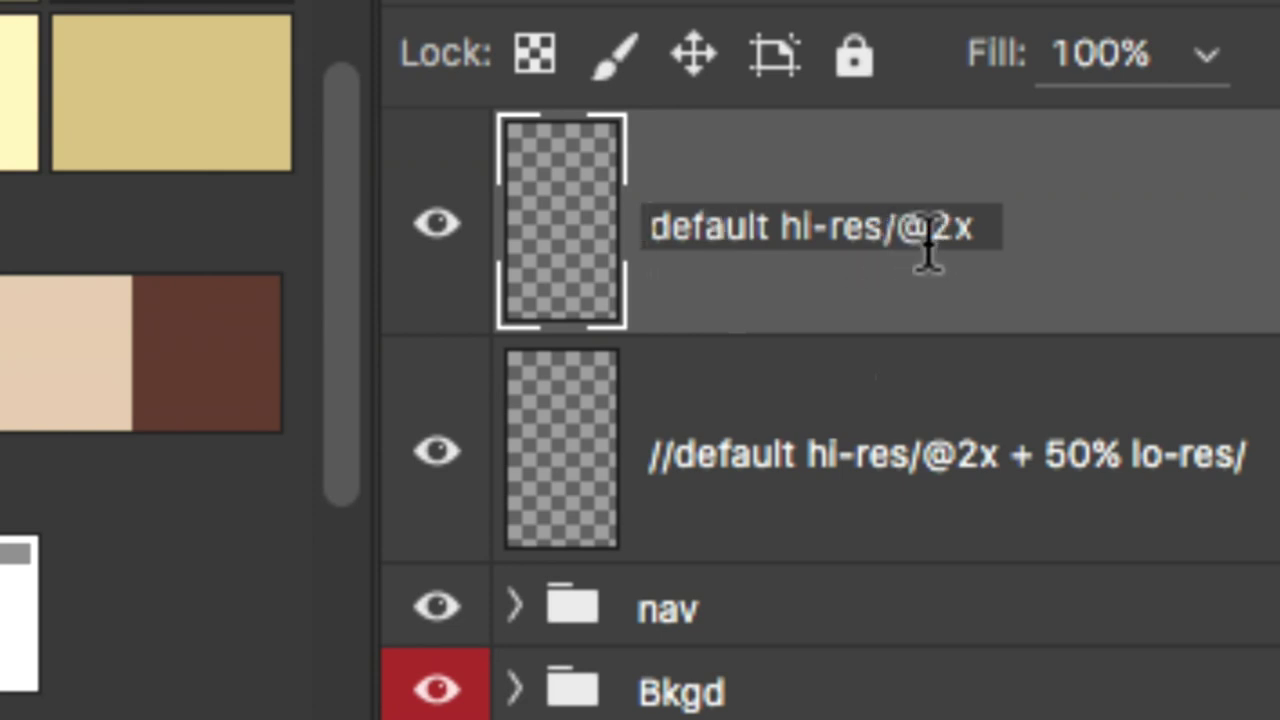
{"action": "left_click", "coordinate": [1005, 288]}
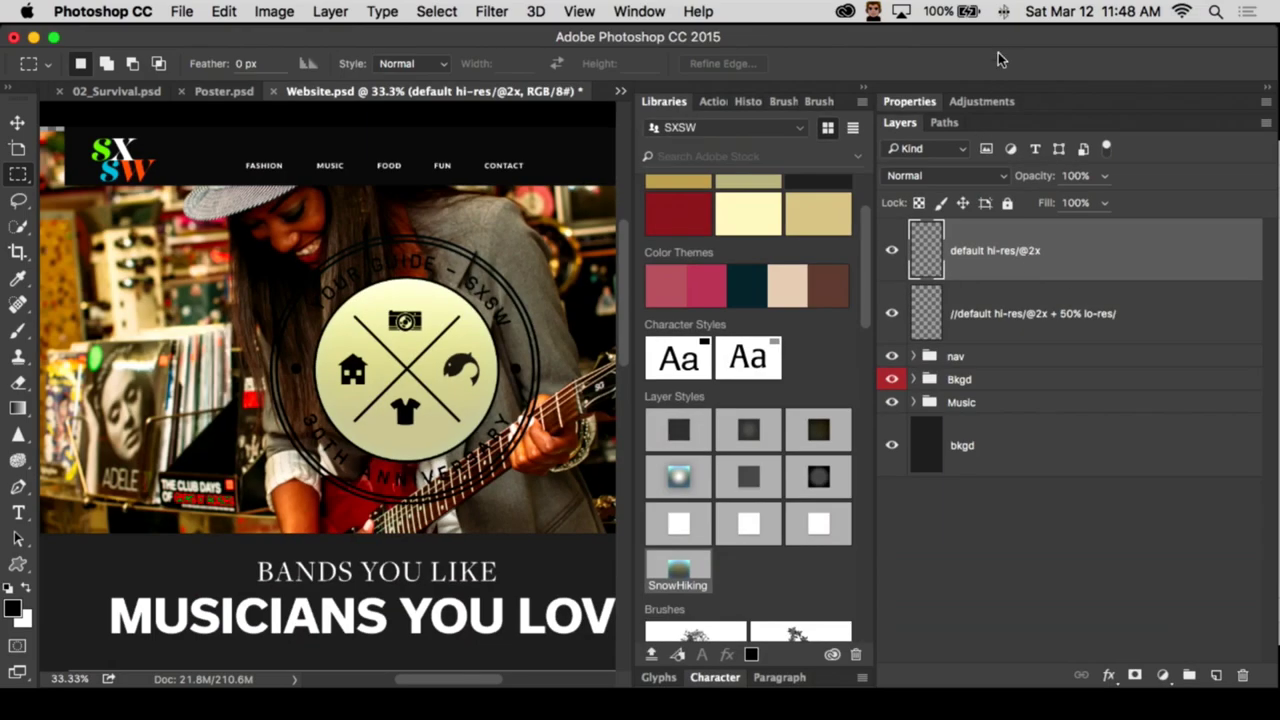
{"action": "left_click_drag", "start_coordinate": [997, 37], "coordinate": [689, 34]}
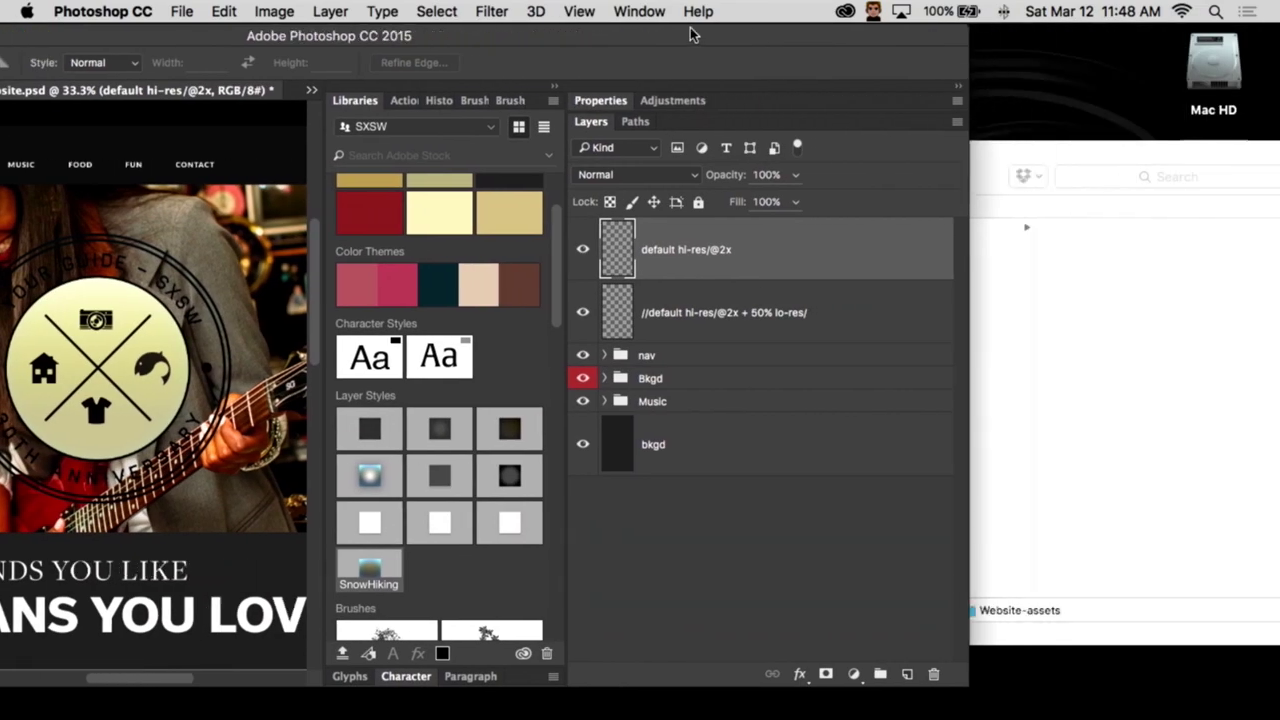
{"action": "left_click", "coordinate": [1071, 286]}
{"action": "left_click", "coordinate": [853, 230]}
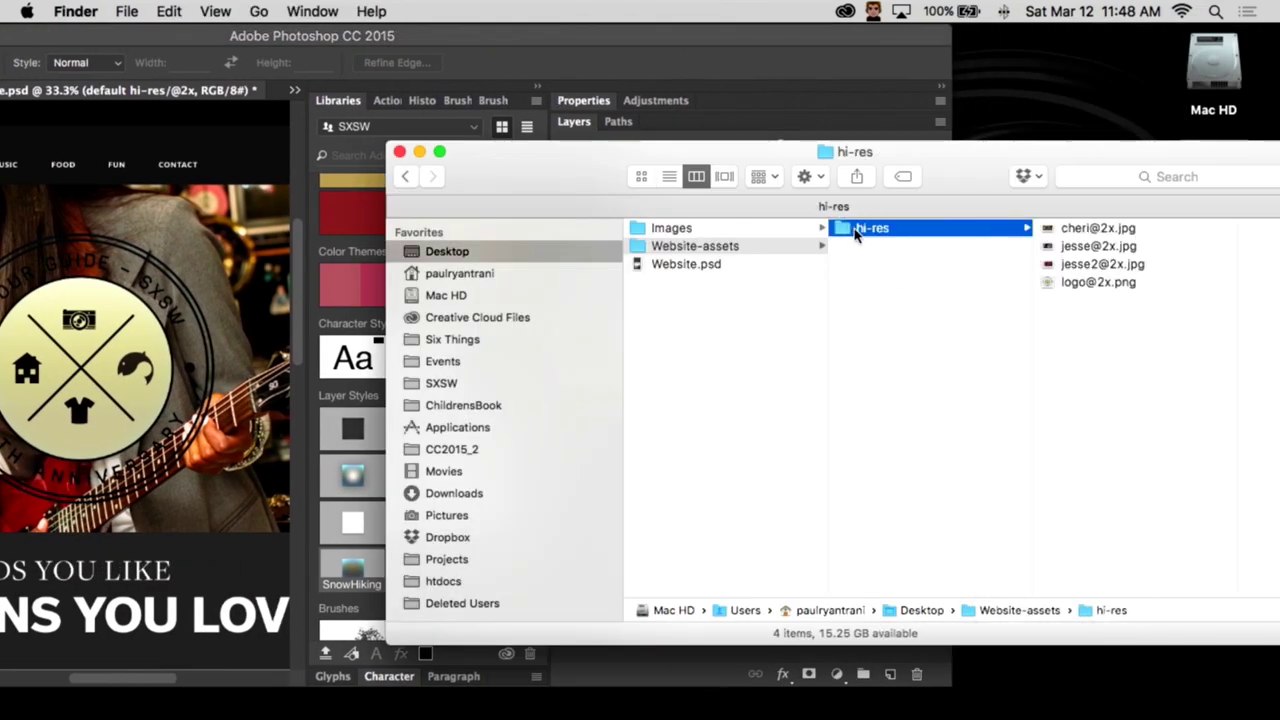
{"action": "key", "text": "Right"}
{"action": "key", "text": "Down"}
{"action": "key", "text": "Down"}
{"action": "key", "text": "Down"}
{"action": "left_click", "coordinate": [552, 246]}
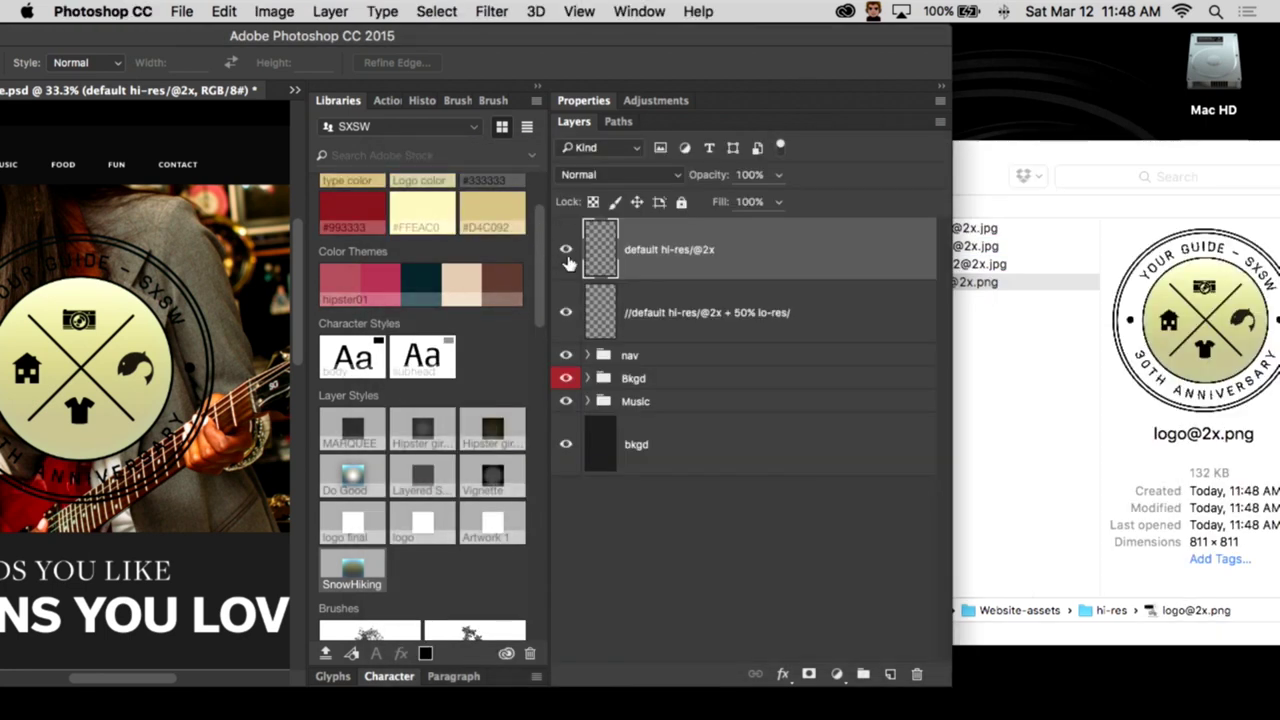
{"action": "left_click", "coordinate": [917, 677]}
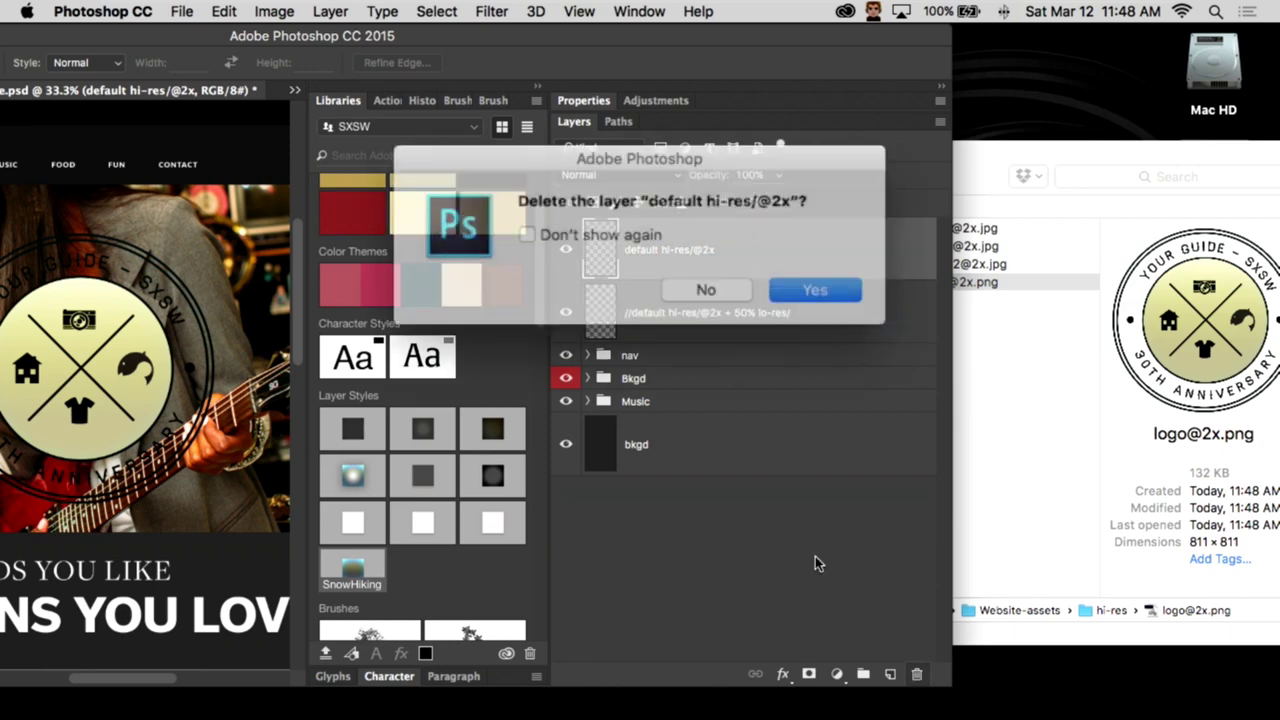
{"action": "key", "text": "Return"}
{"action": "key", "text": "Left"}
{"action": "key", "text": "Delete"}
{"action": "key", "text": "Return"}
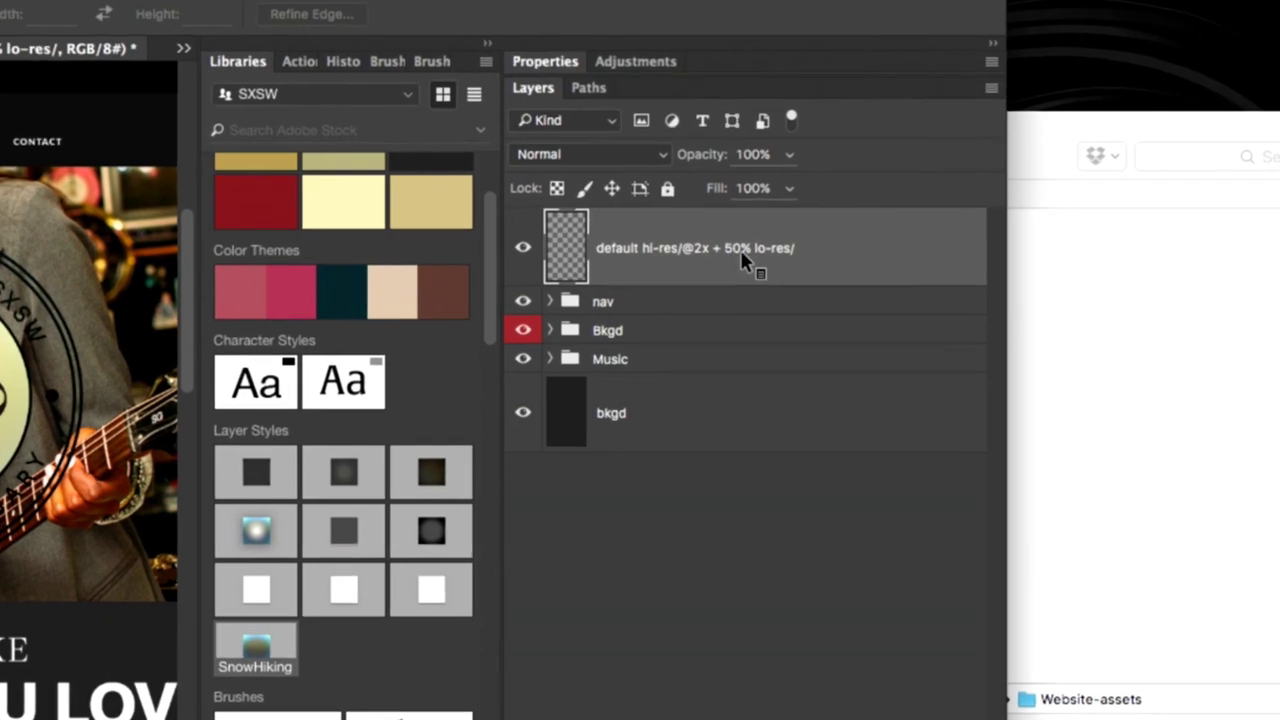
Step: View the generated hi-res and lo-res folders of Website-assets in Finder and return to Photoshop
{"action": "left_click", "coordinate": [1025, 310]}
{"action": "left_click", "coordinate": [755, 229]}
{"action": "left_click", "coordinate": [757, 244]}
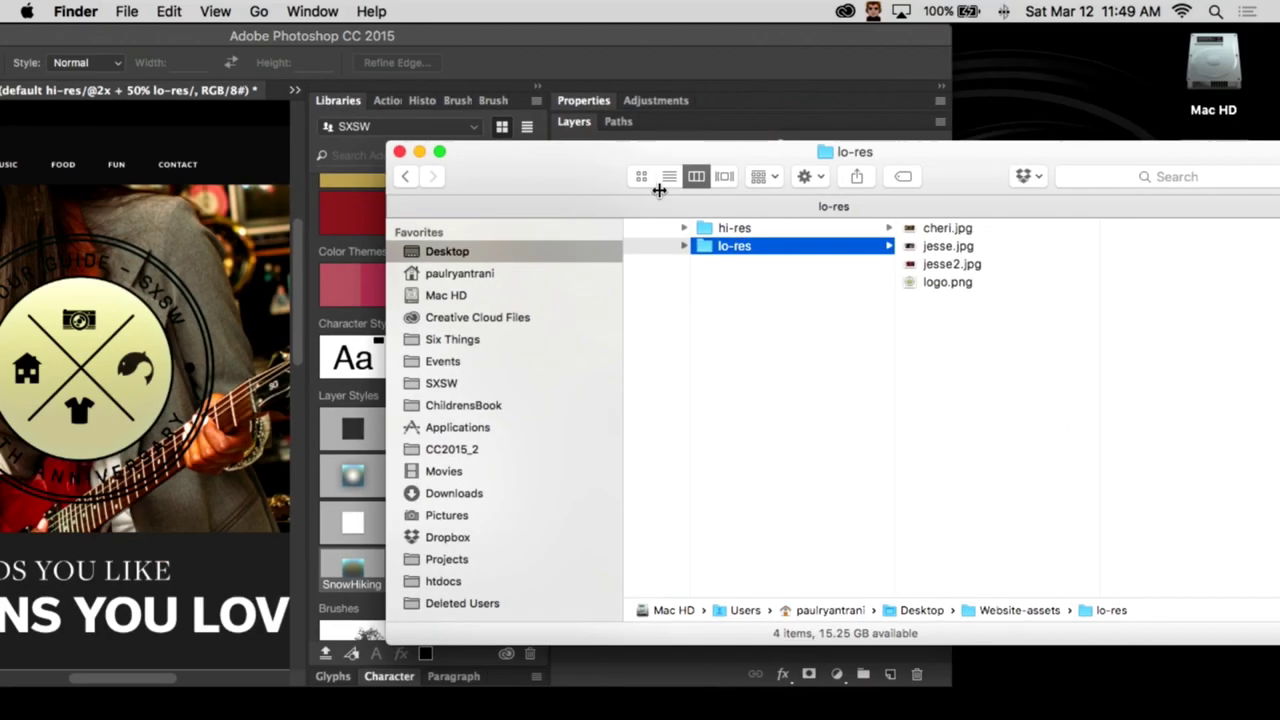
{"action": "left_click", "coordinate": [600, 3]}
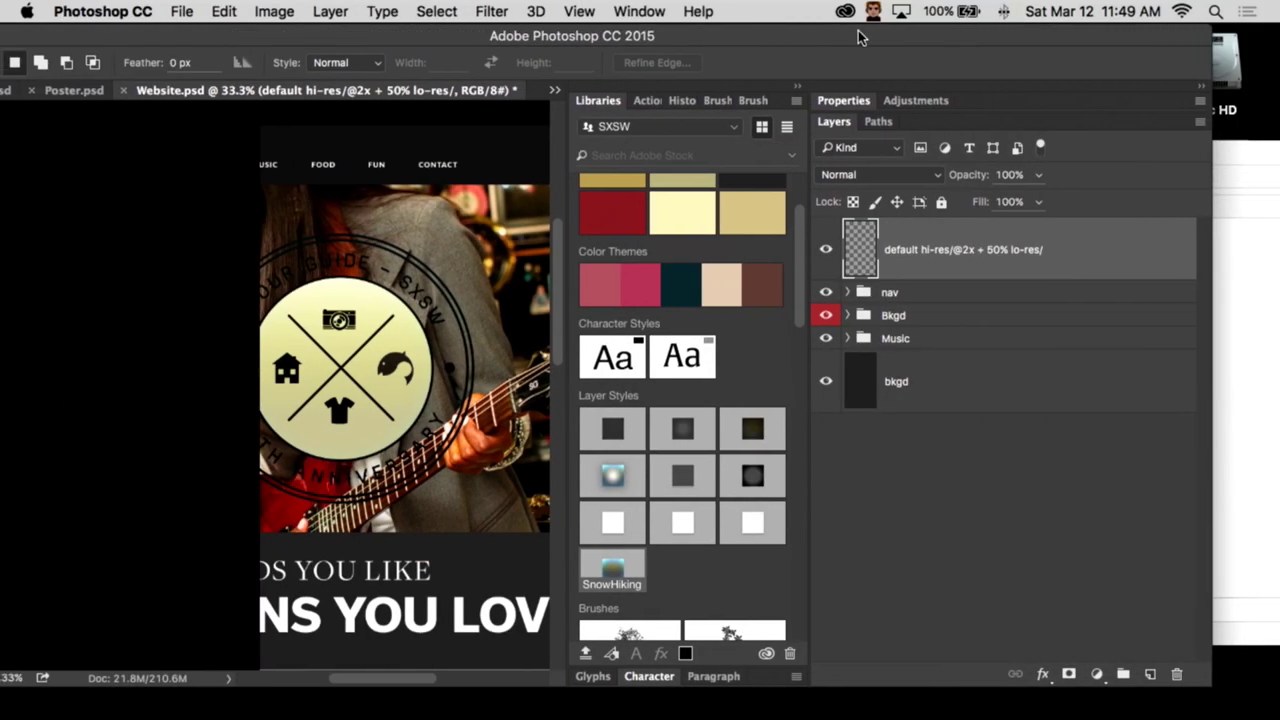
Step: Select the layers from logo.png through 50%jesse.jpg, view their Export As settings and close the dialog without exporting
{"action": "left_click_drag", "start_coordinate": [858, 37], "coordinate": [893, 37]}
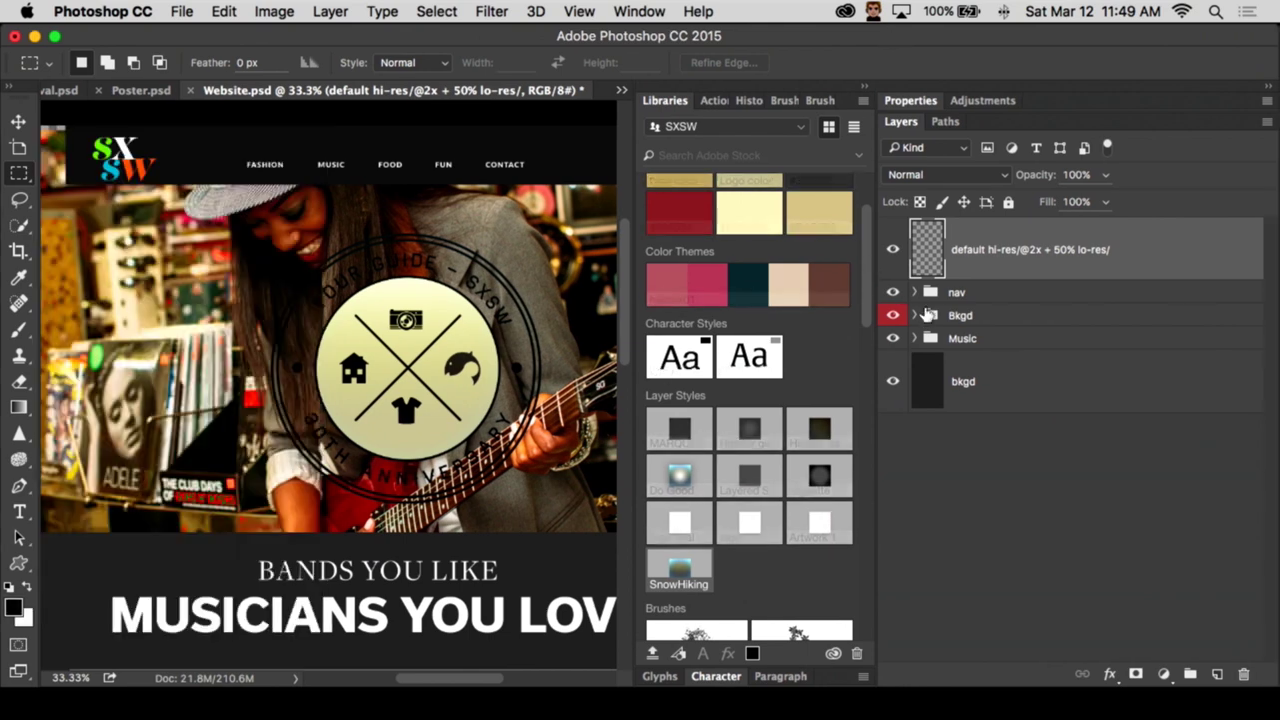
{"action": "left_click", "coordinate": [914, 315]}
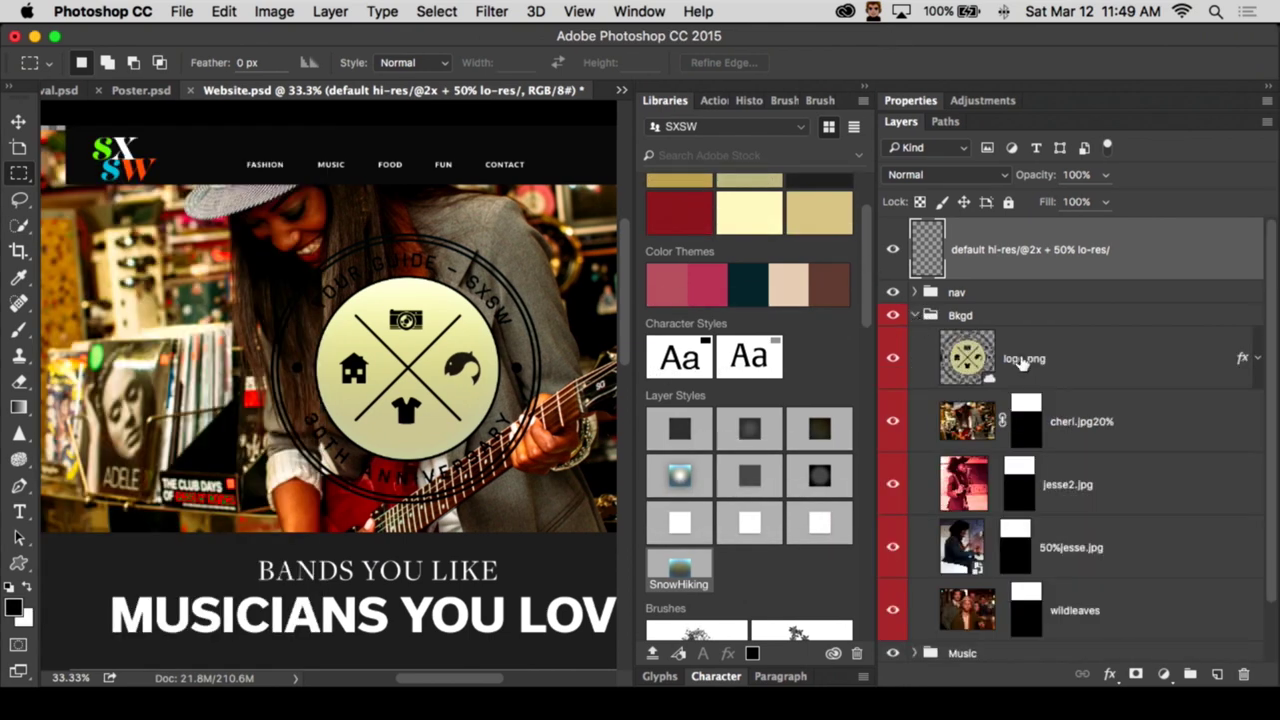
{"action": "left_click", "coordinate": [1020, 362]}
{"action": "left_click", "coordinate": [1082, 560], "text": "shift"}
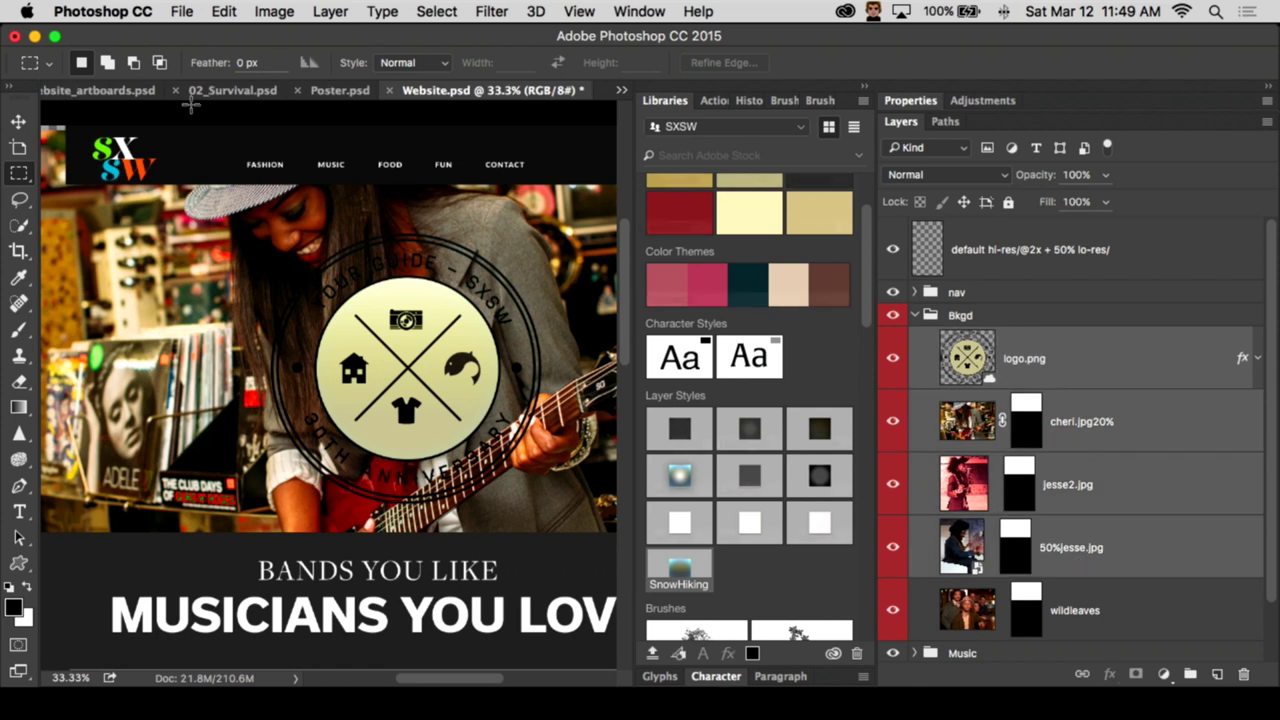
{"action": "right_click", "coordinate": [1052, 347]}
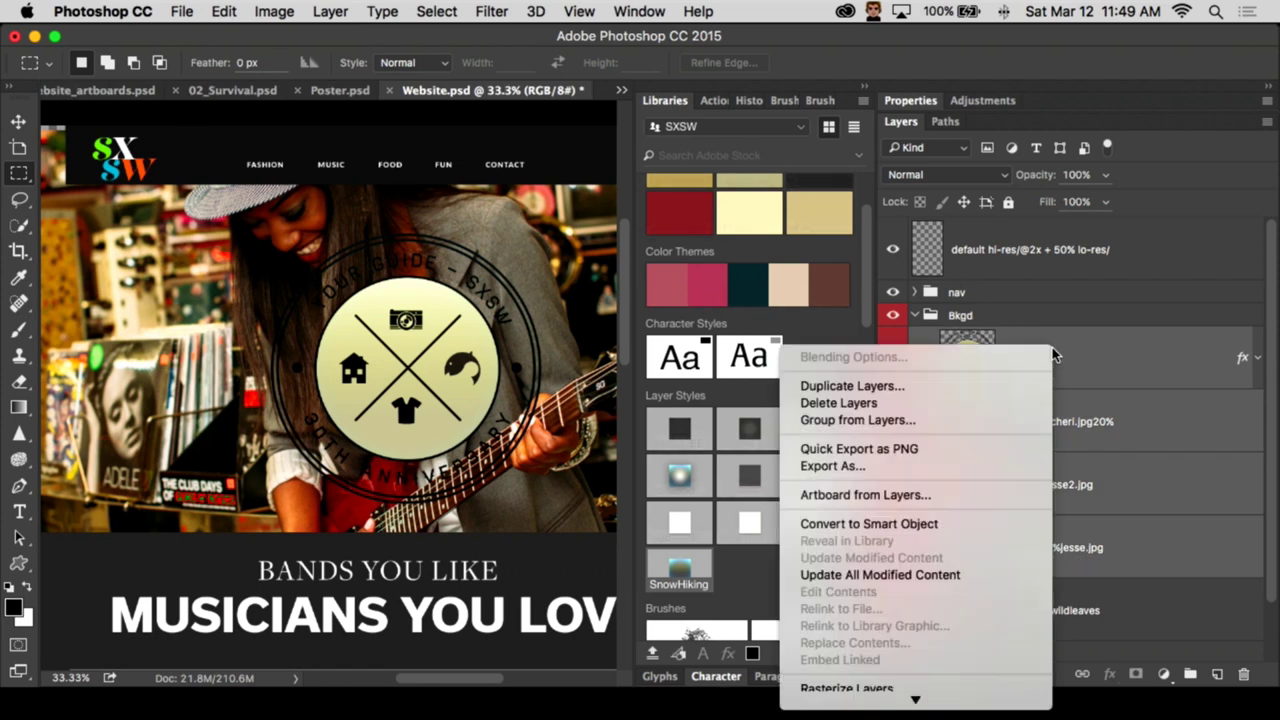
{"action": "left_click", "coordinate": [994, 470]}
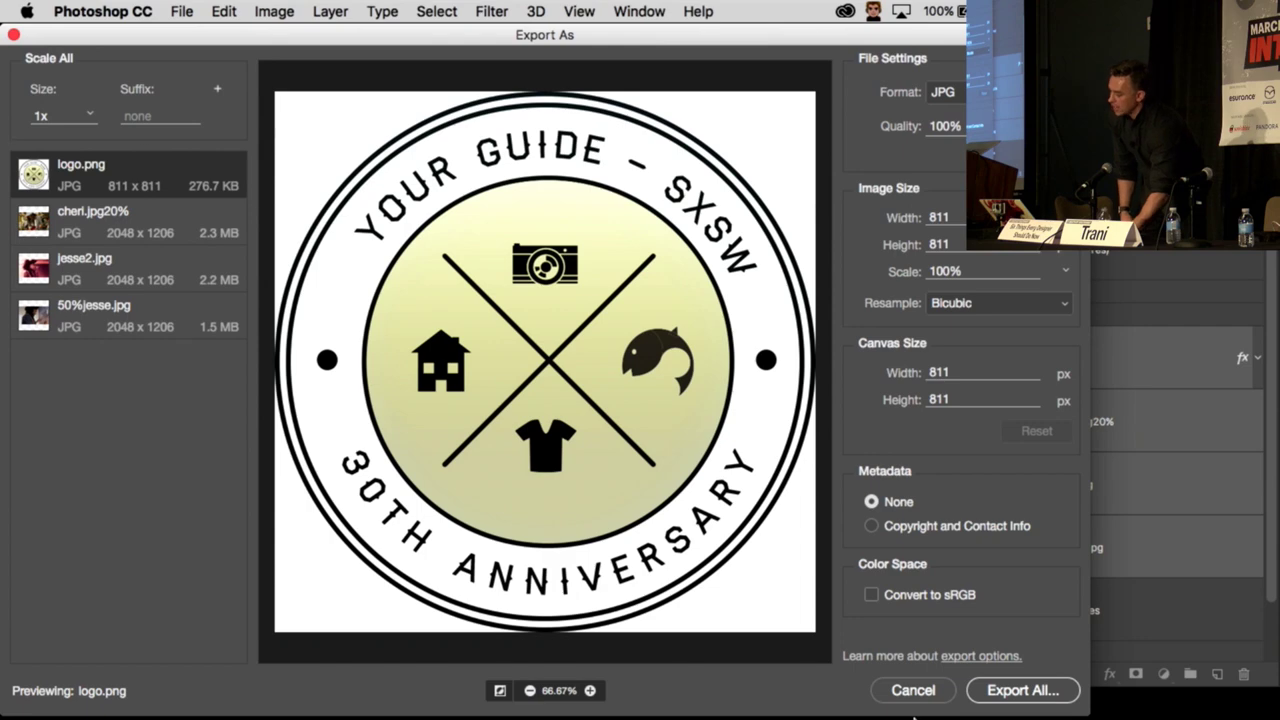
{"action": "left_click", "coordinate": [921, 694]}
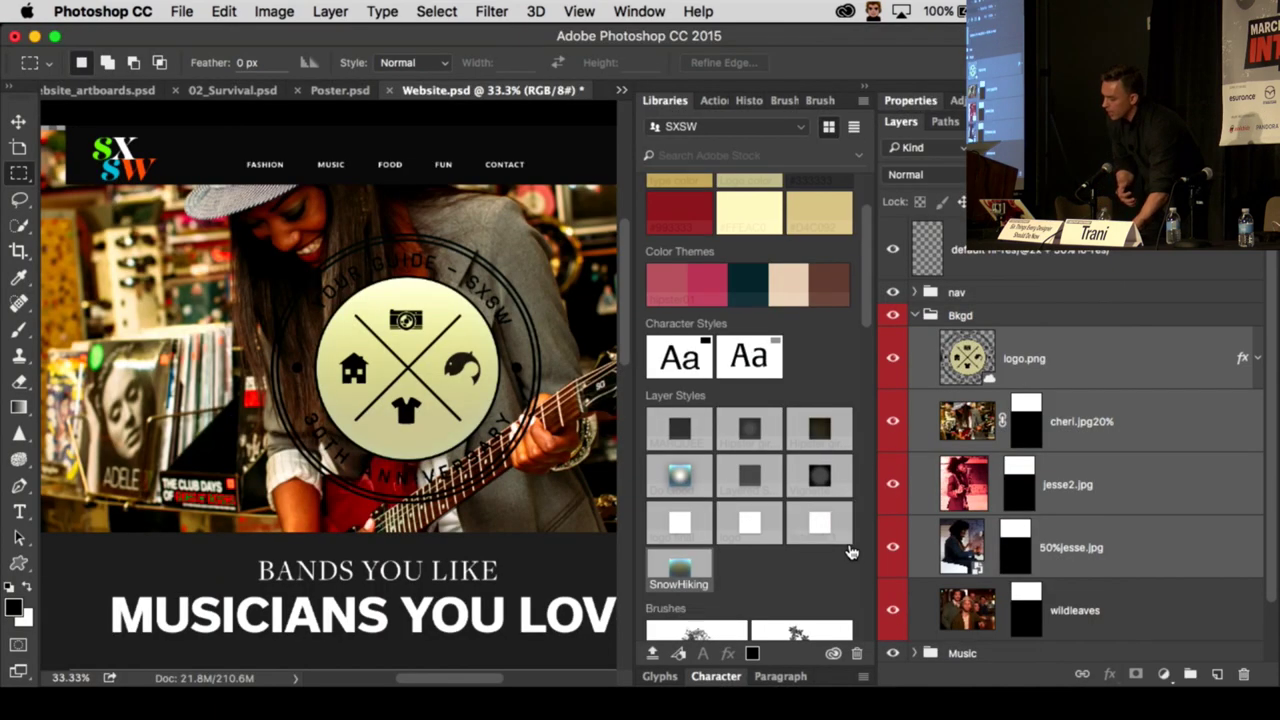
Step: Look through the commands available for the logo.png layer, dismiss them and select the cheri.jpg20% layer
{"action": "left_click", "coordinate": [1030, 366]}
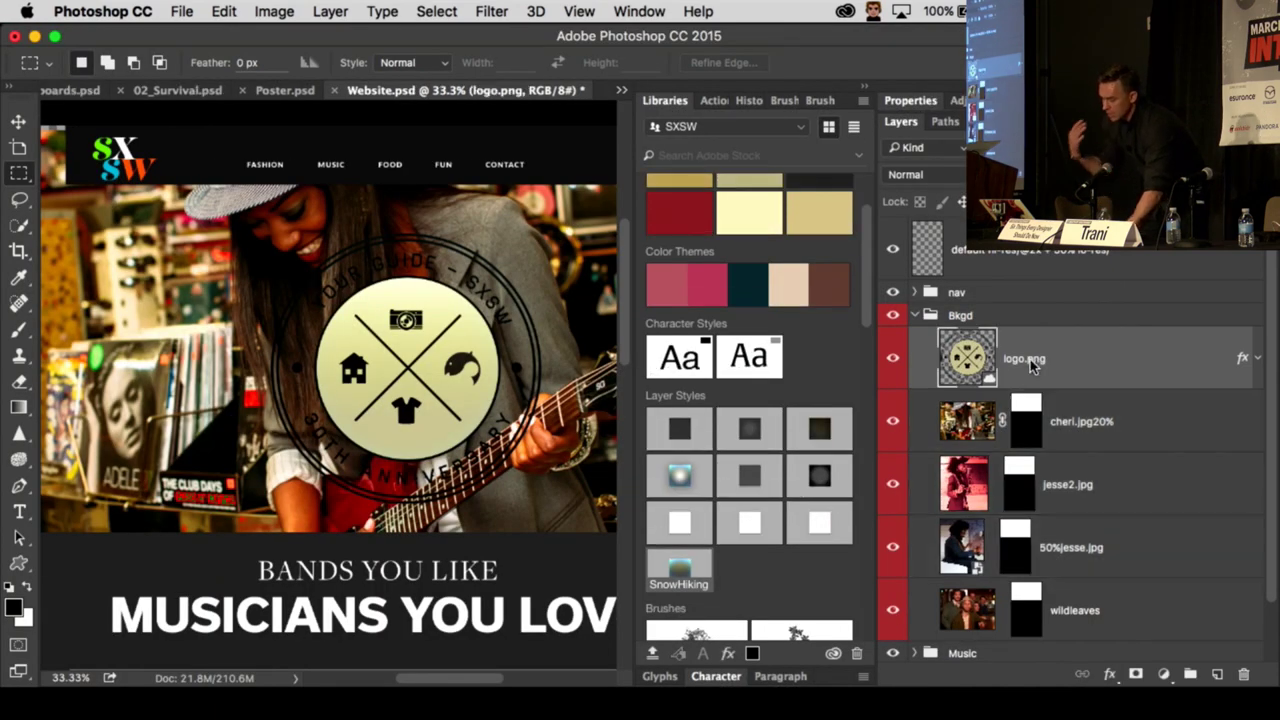
{"action": "right_click", "coordinate": [1087, 352]}
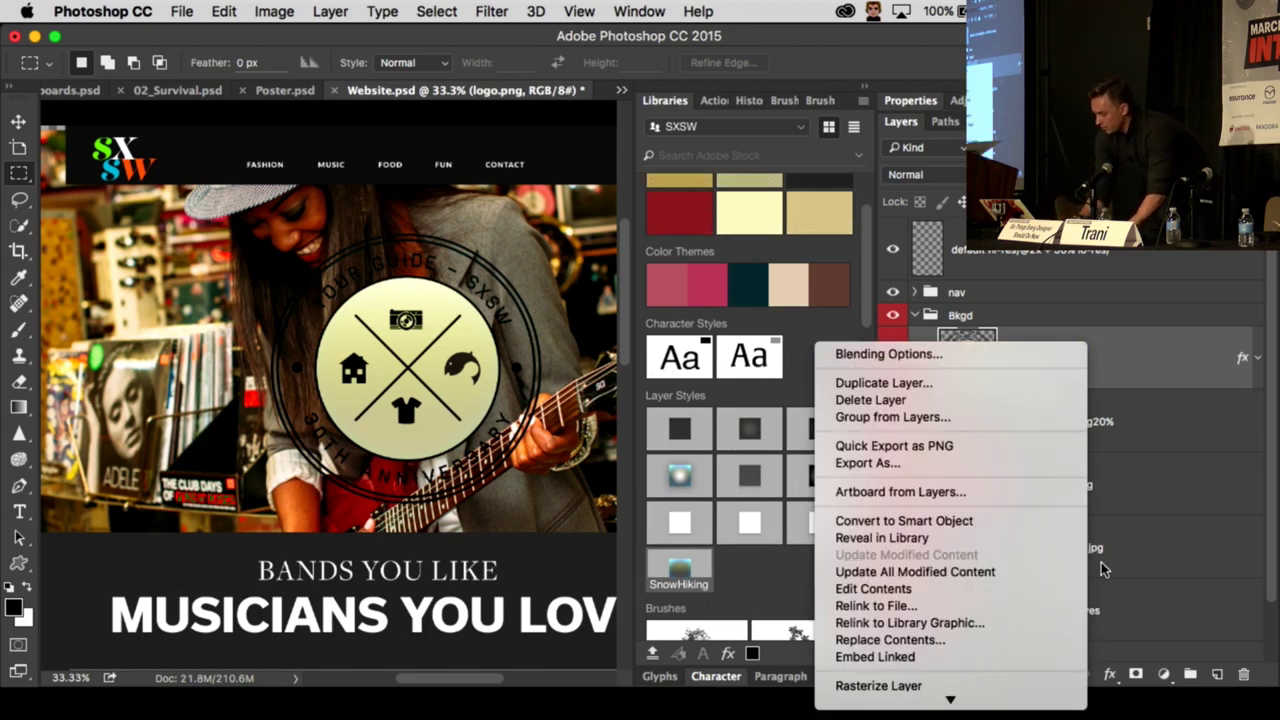
{"action": "scroll", "coordinate": [1017, 552], "scroll_direction": "down", "scroll_amount": 3}
{"action": "scroll", "coordinate": [1017, 552], "scroll_direction": "down", "scroll_amount": 10}
{"action": "scroll", "coordinate": [1000, 543], "scroll_direction": "up", "scroll_amount": 4}
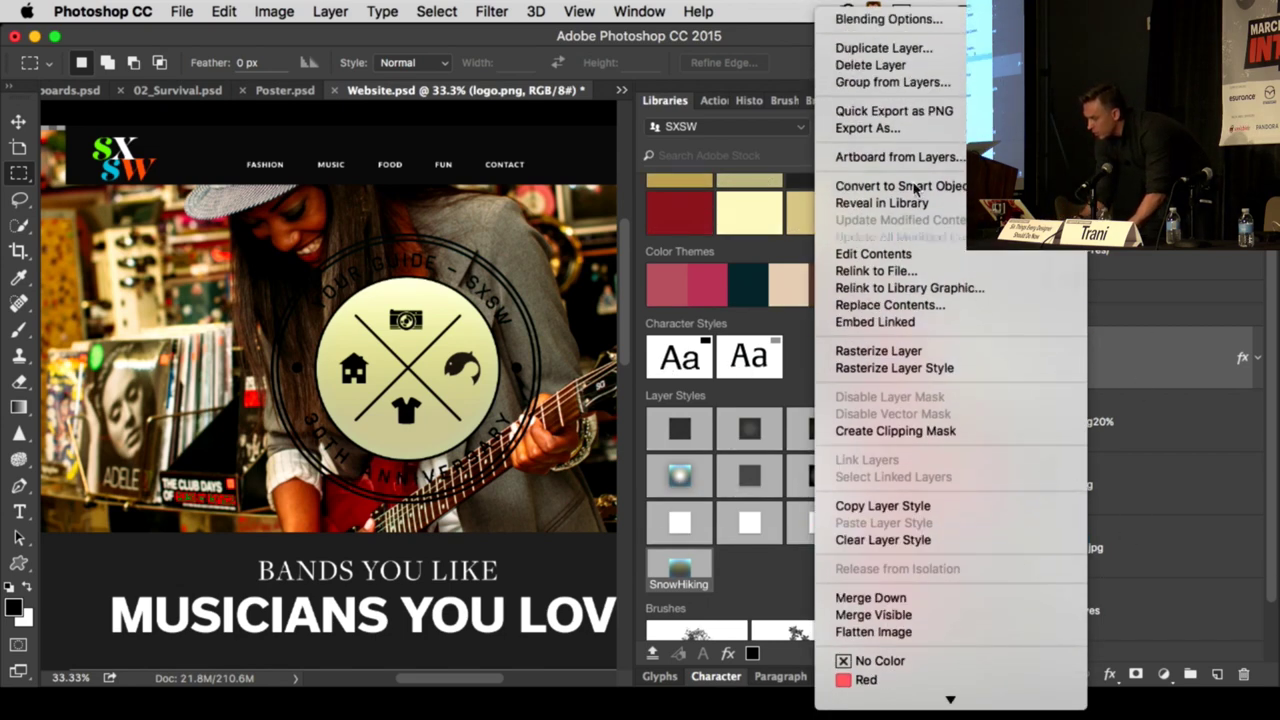
{"action": "right_click", "coordinate": [1131, 360]}
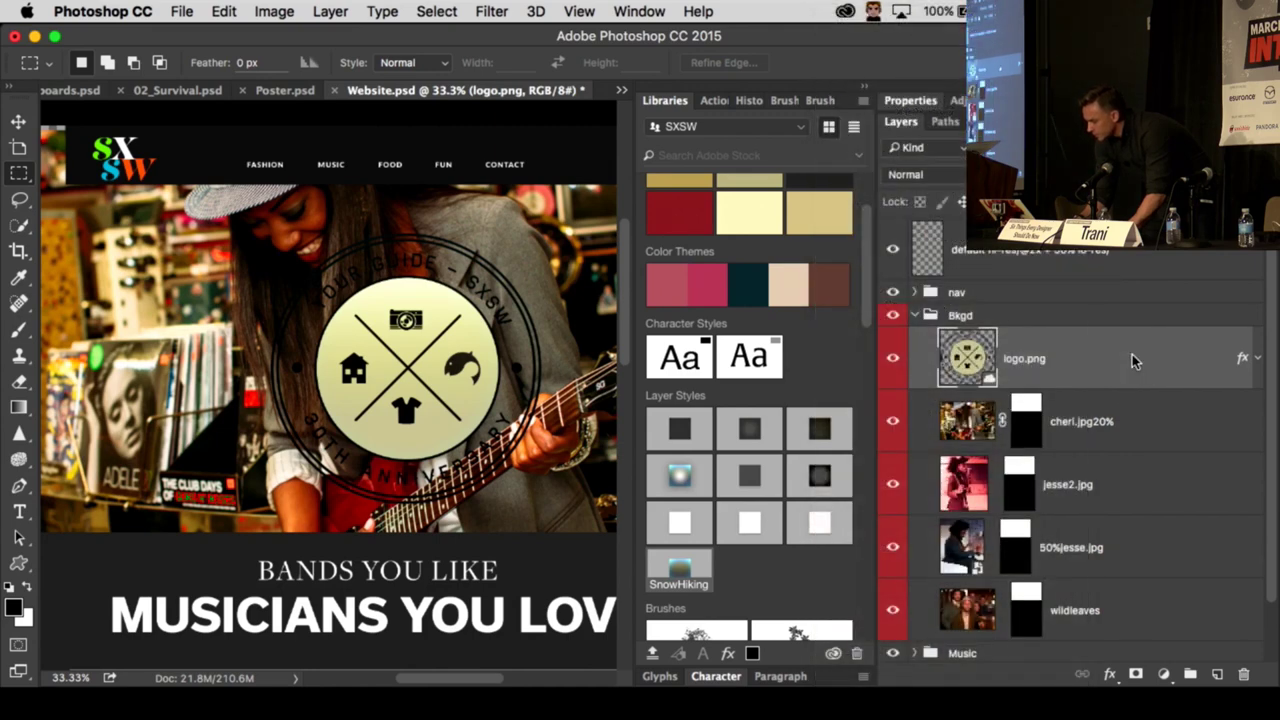
{"action": "right_click", "coordinate": [1130, 362]}
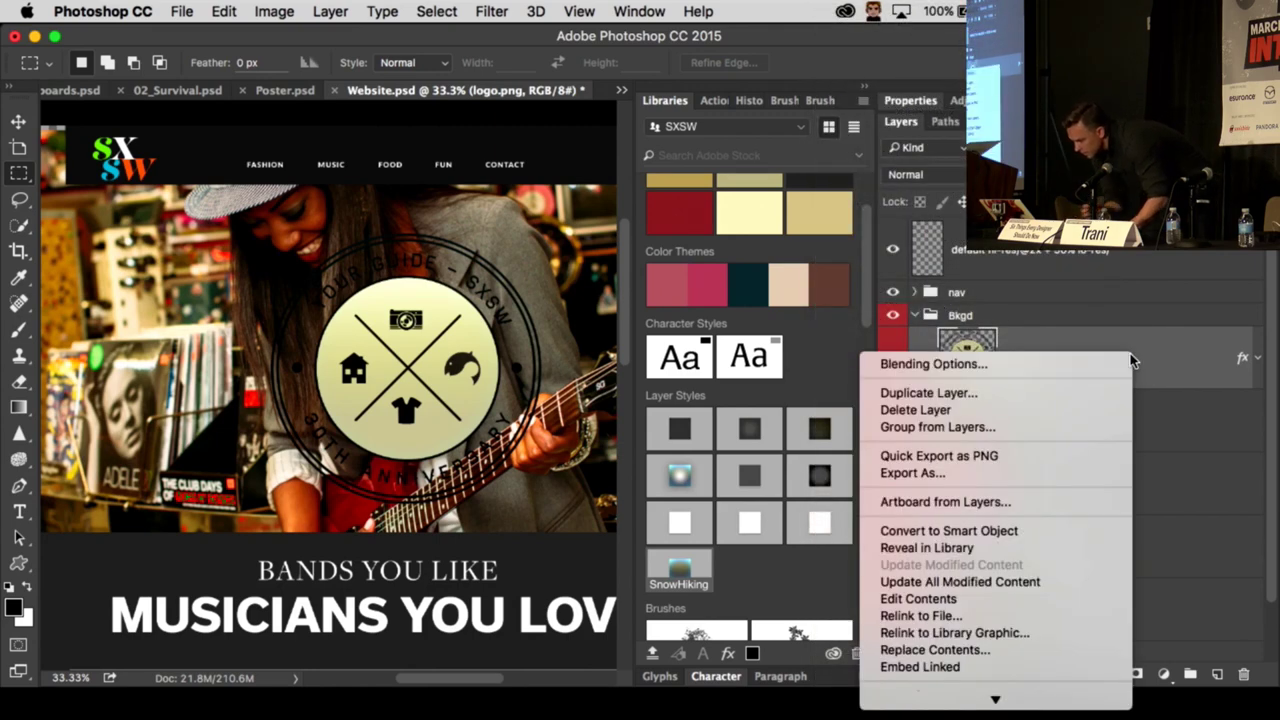
{"action": "left_click", "coordinate": [1166, 368]}
{"action": "left_click", "coordinate": [1155, 418]}
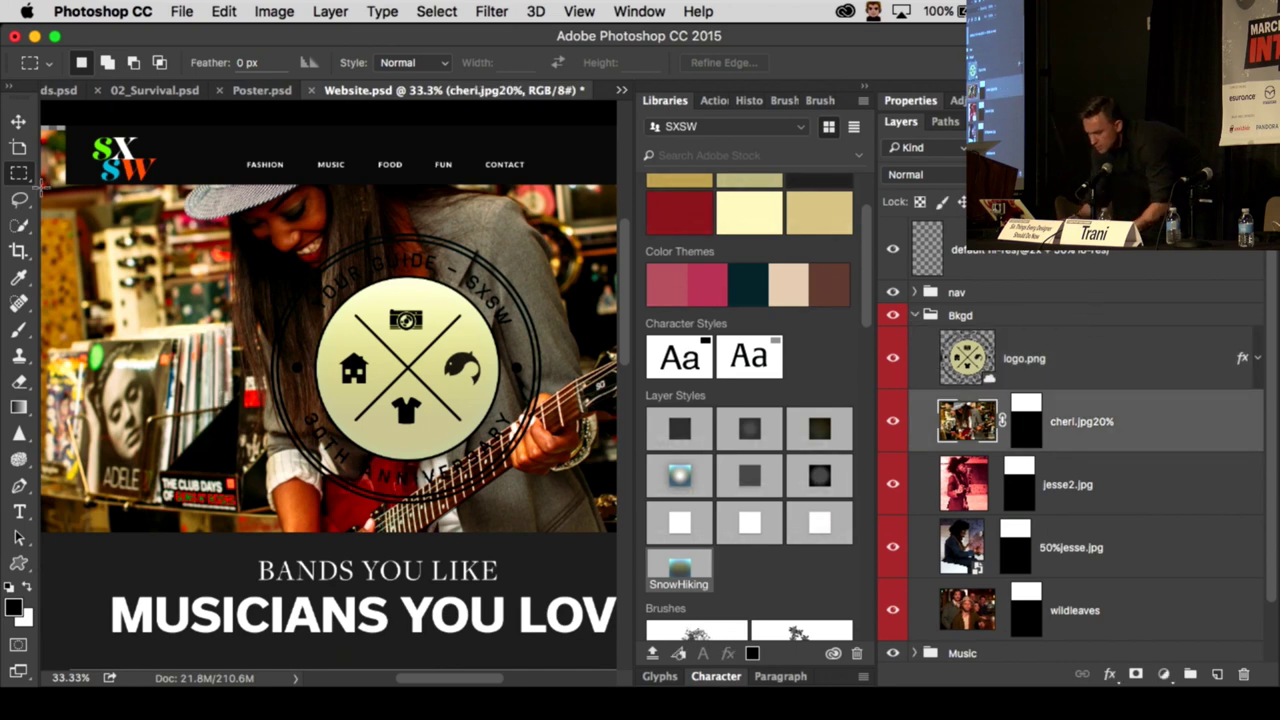
Step: With the Move tool, select the MUSICIANS YOU LOVE text, copy its layer's CSS and view the copied code in the clipboard viewer
{"action": "left_click", "coordinate": [17, 121]}
{"action": "left_click", "coordinate": [452, 625]}
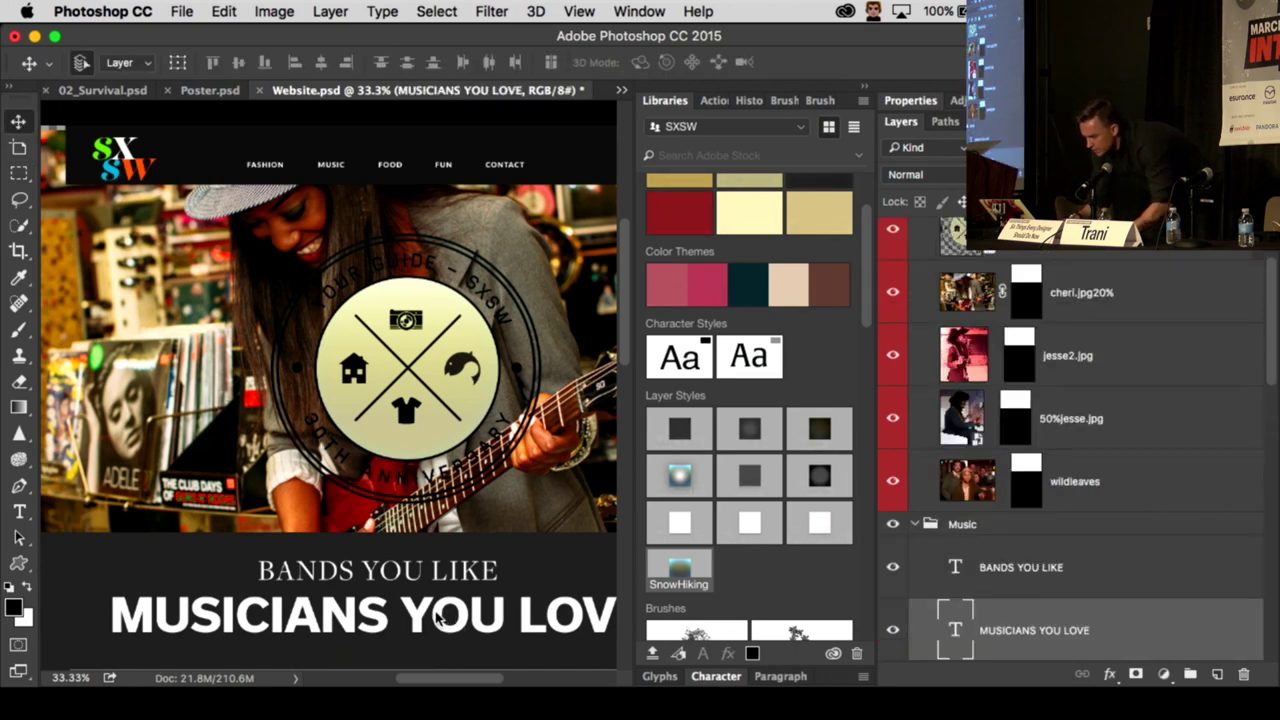
{"action": "scroll", "coordinate": [1100, 550], "scroll_direction": "down", "scroll_amount": 2}
{"action": "right_click", "coordinate": [1153, 528]}
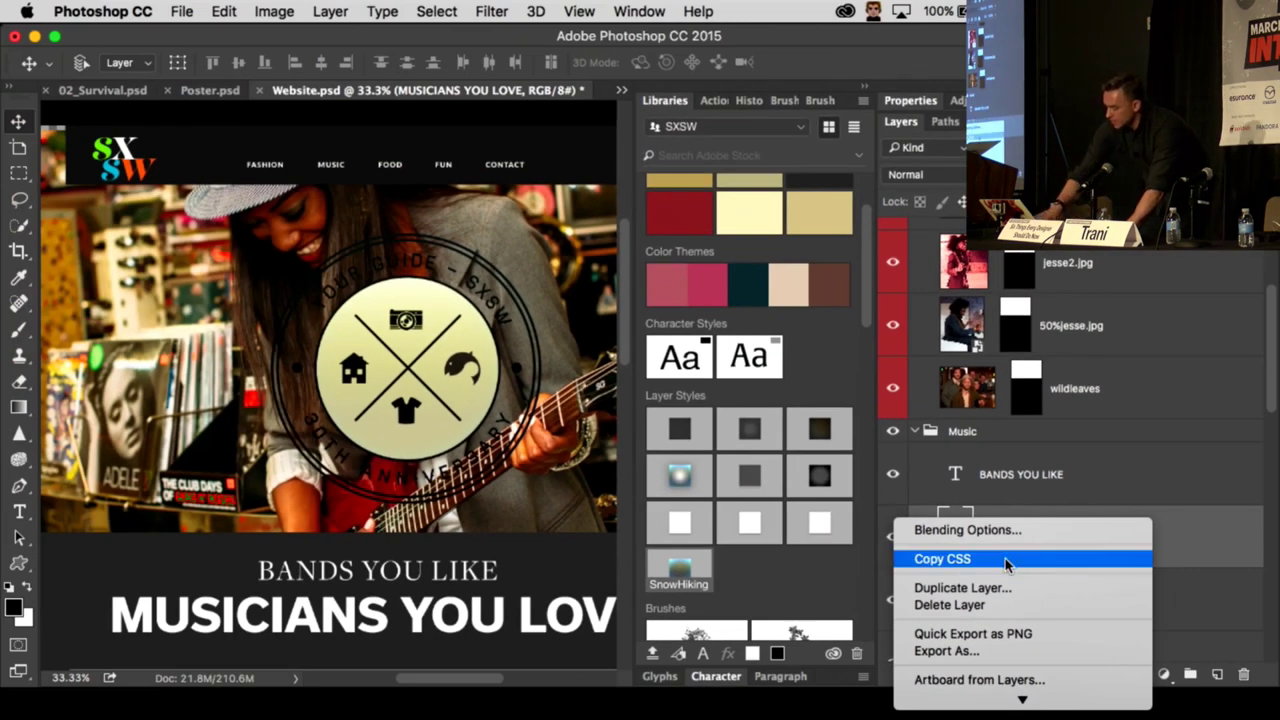
{"action": "left_click", "coordinate": [1005, 558]}
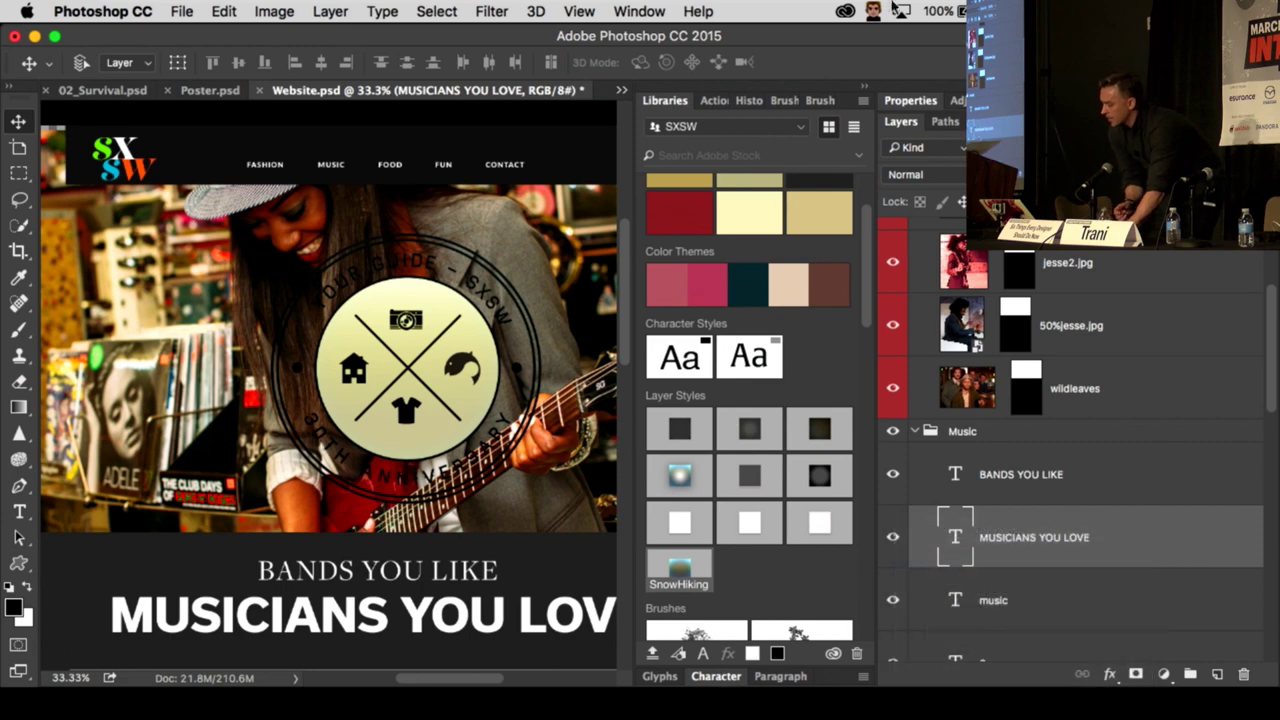
{"action": "scroll", "coordinate": [780, 8], "scroll_direction": "down", "scroll_amount": 2}
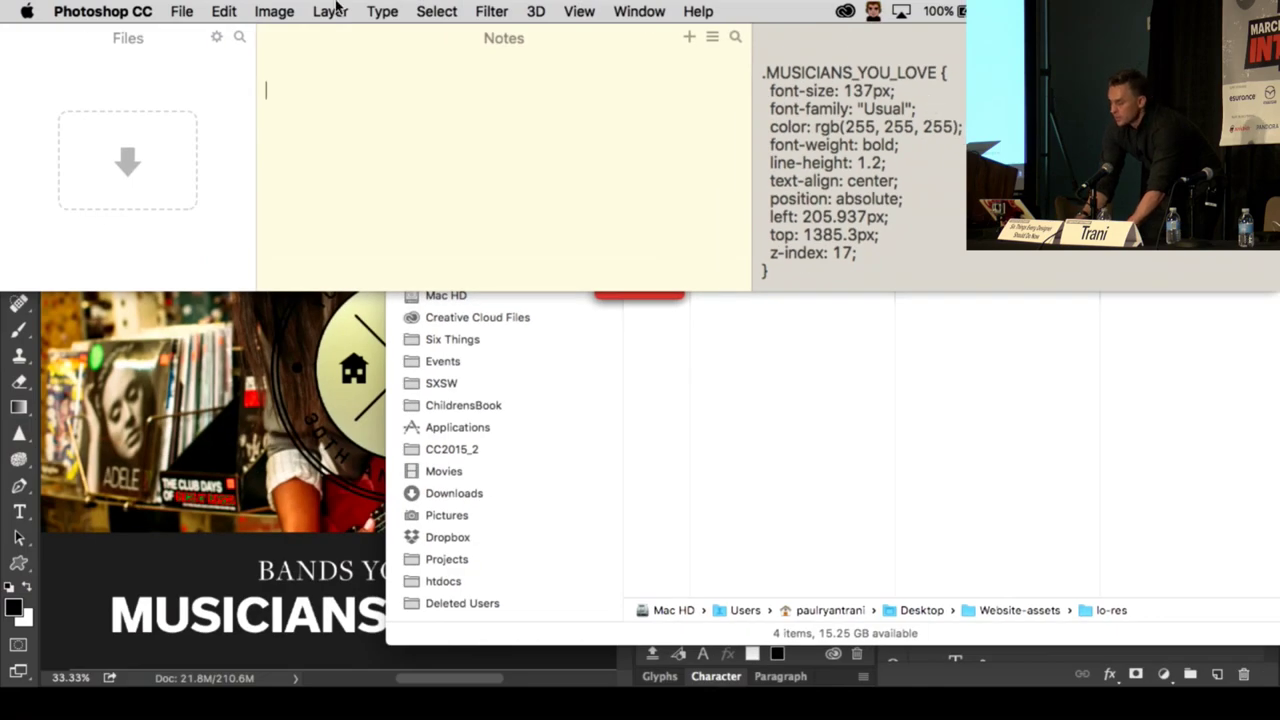
{"action": "left_click", "coordinate": [225, 242]}
Step: Switch to Keynote and advance the presentation to the next slide
{"action": "mouse_move", "coordinate": [525, 712]}
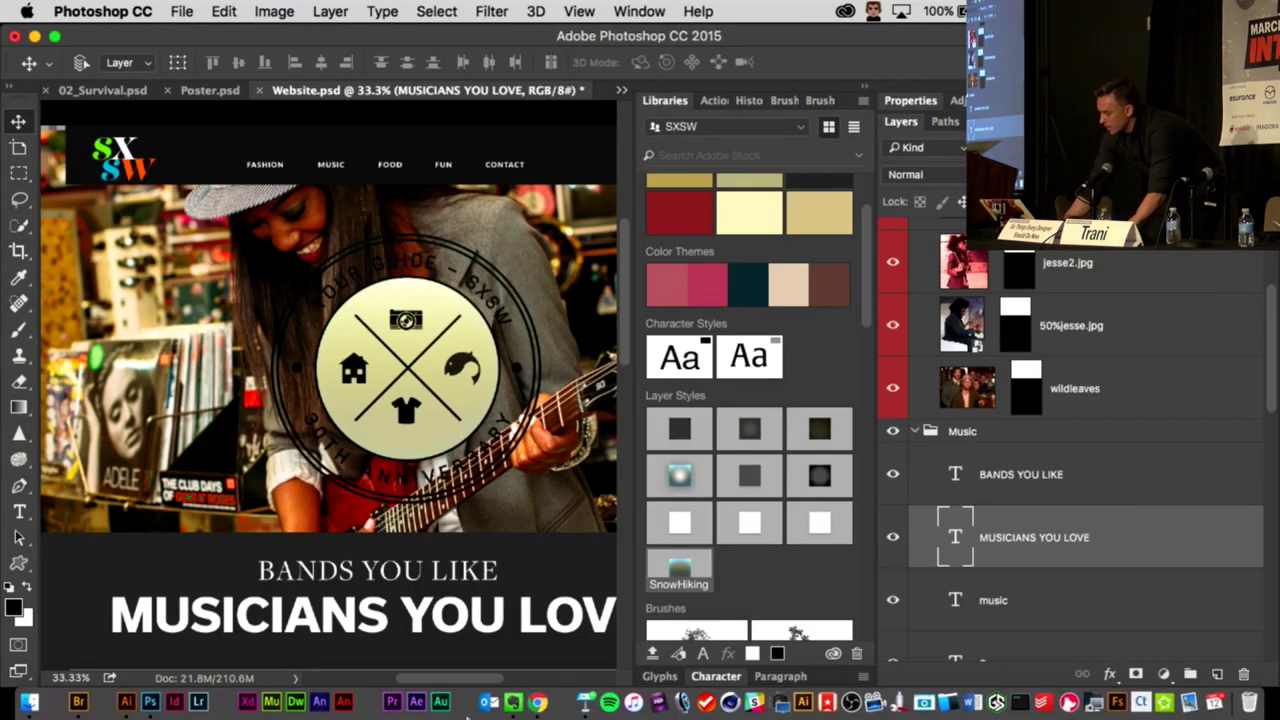
{"action": "left_click", "coordinate": [585, 702]}
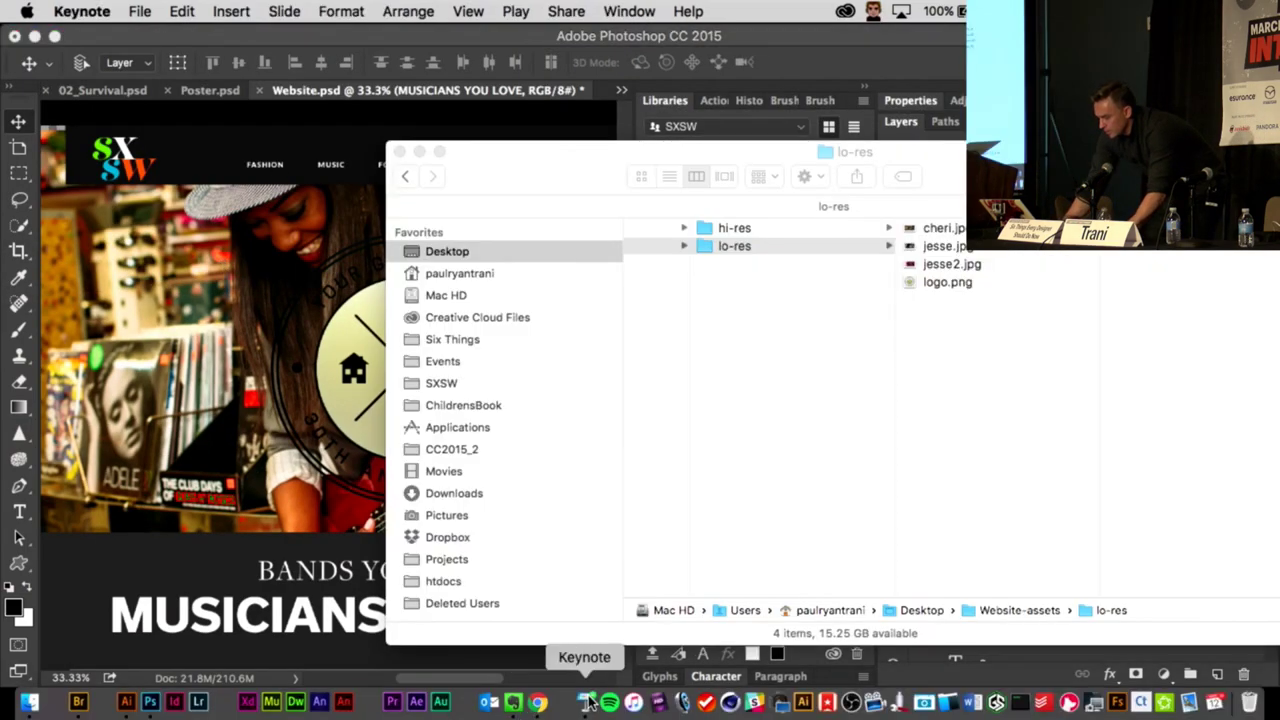
{"action": "key", "text": "Right"}
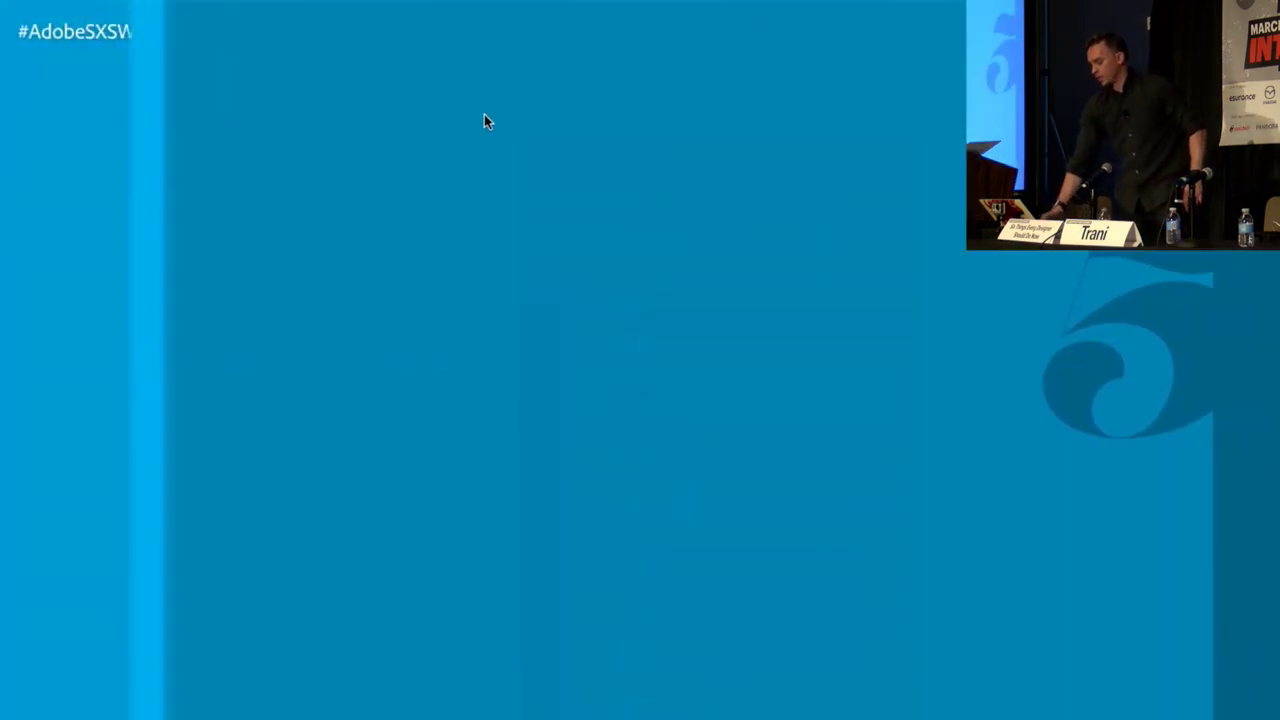